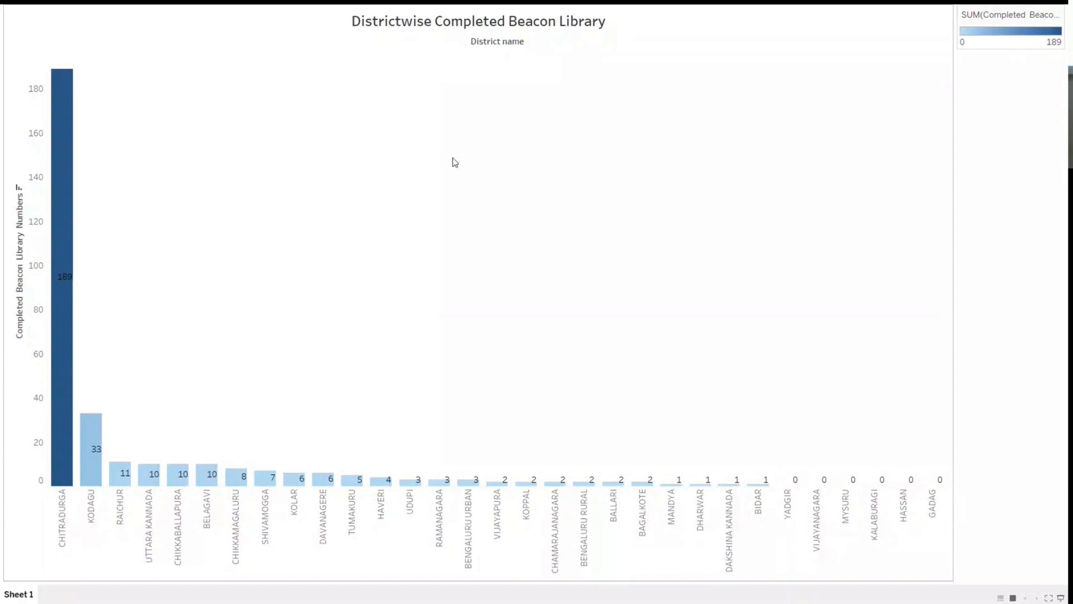
Step: Leave presentation mode, add a new worksheet to the workbook and open it
key("Escape")
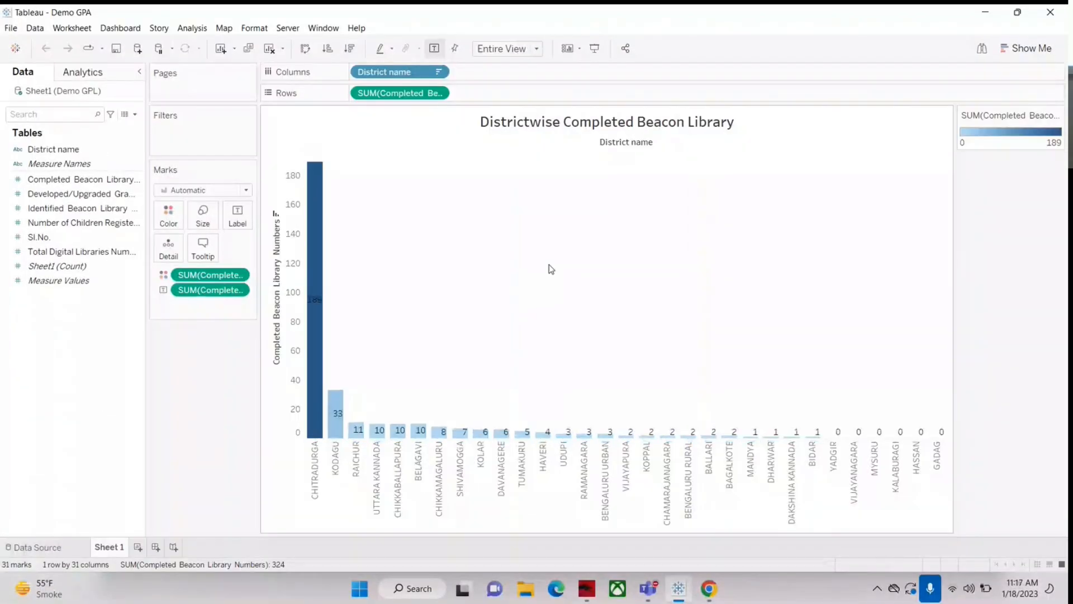
left_click(138, 548)
left_click(112, 549)
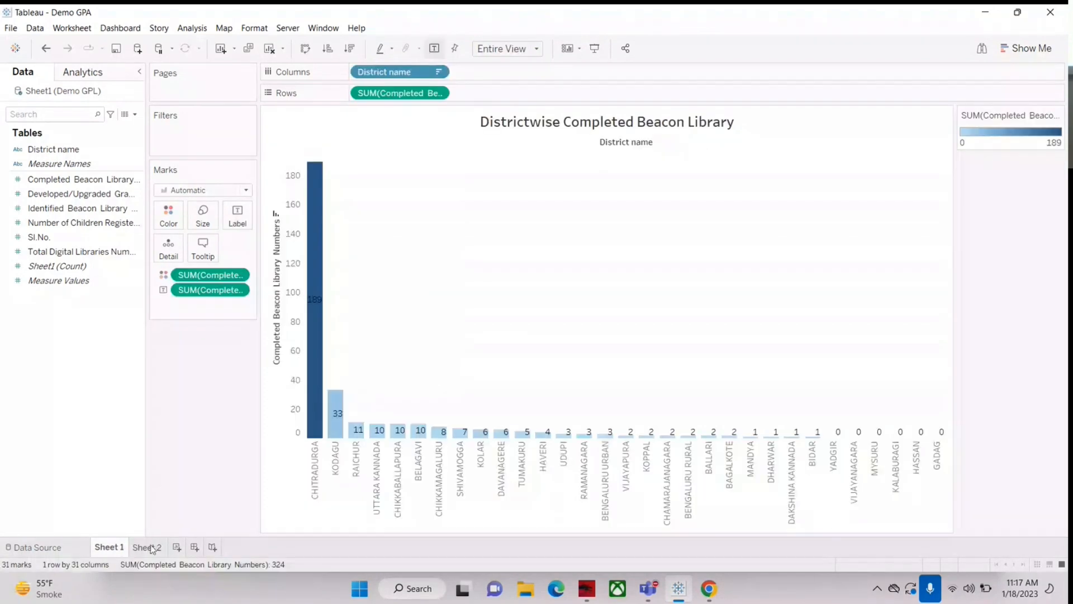
left_click(148, 548)
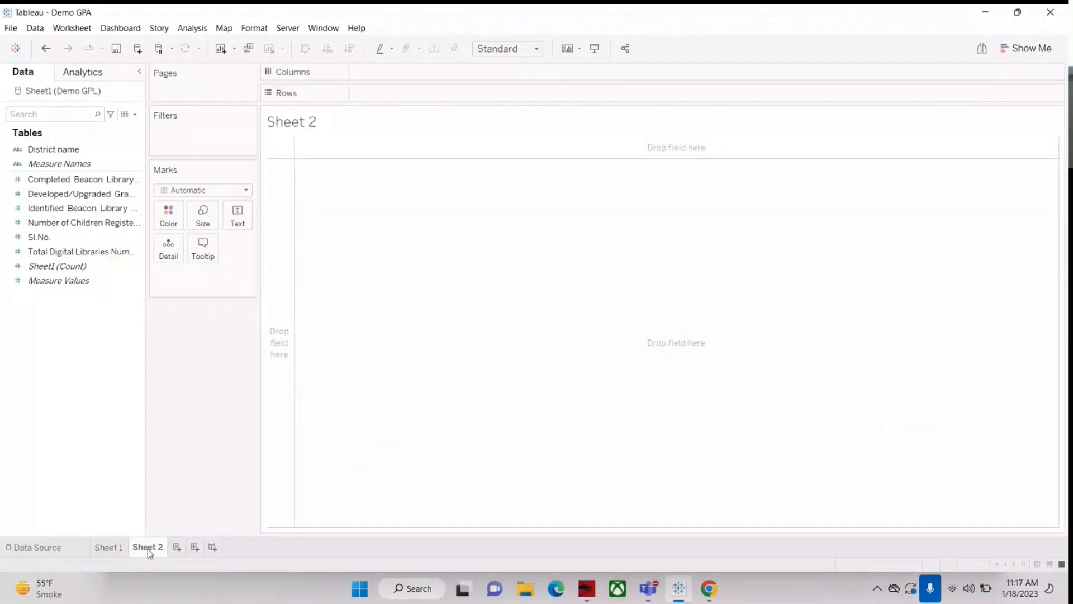
Step: Build a text table with District name in the rows and Completed Beacon Library Numbers as the values
left_click_drag(56, 150, 464, 93)
left_click(63, 184)
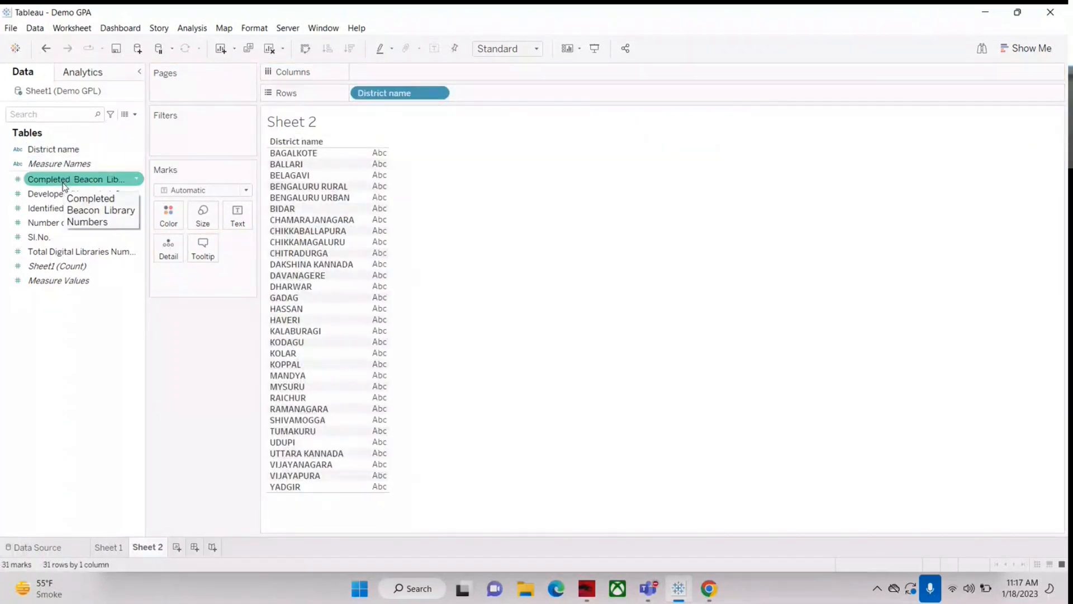
left_click_drag(65, 186, 379, 247)
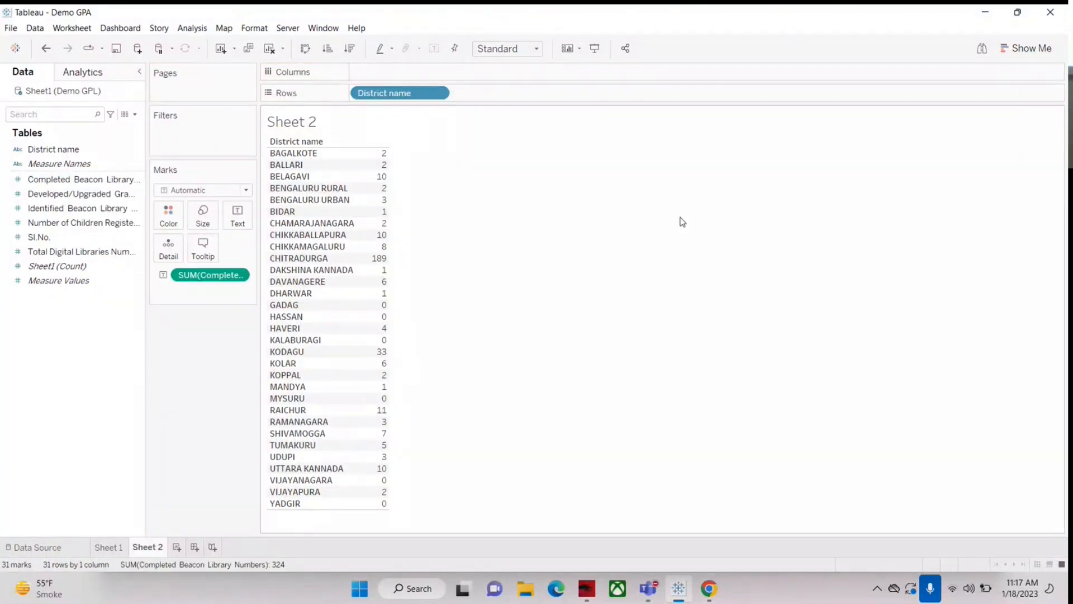
Step: Add Identified Beacon Library Numbers and Number of Children Registered as further columns of the district table
left_click_drag(45, 211, 380, 283)
left_click_drag(422, 161, 507, 165)
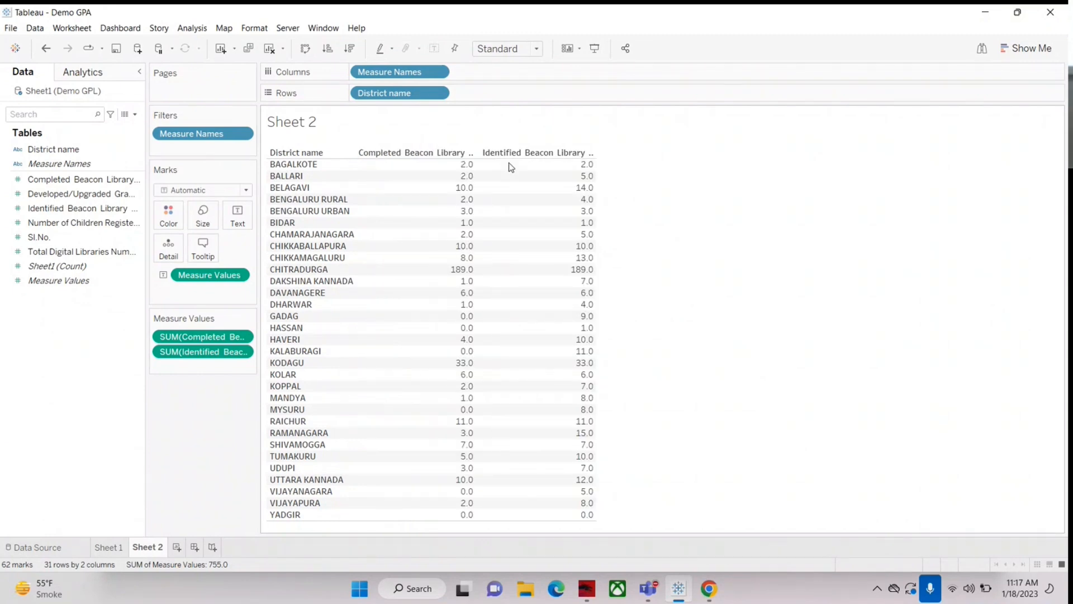
left_click_drag(65, 231, 481, 297)
mouse_move(479, 295)
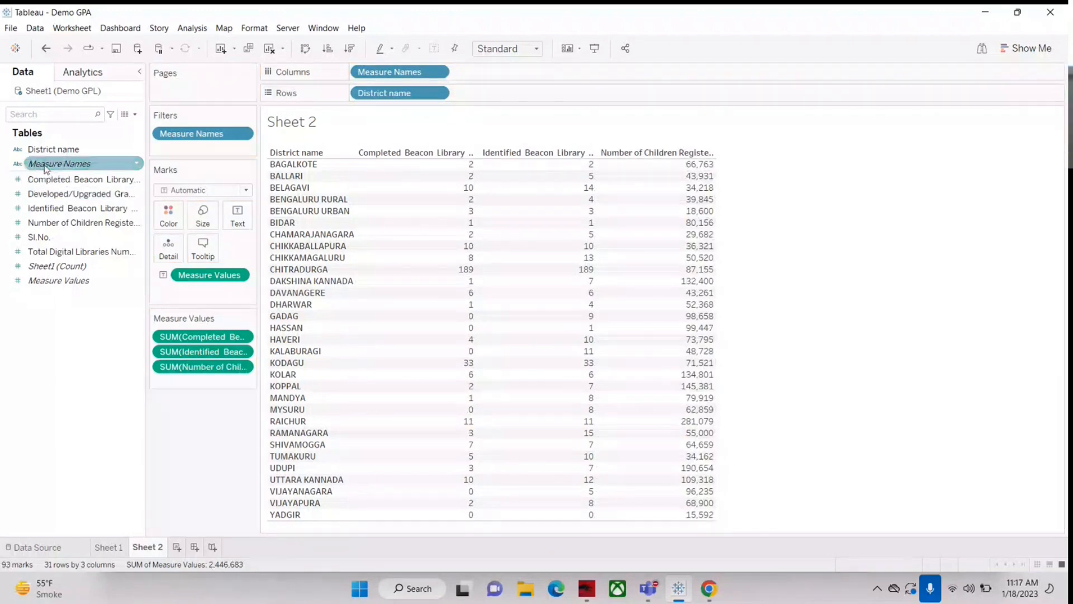
mouse_move(593, 226)
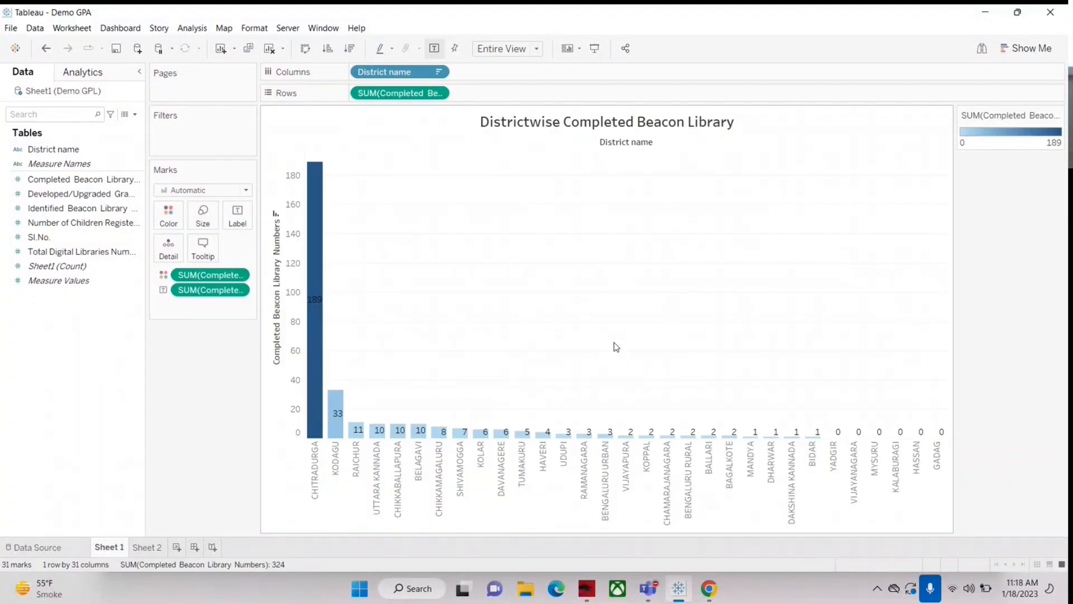
Step: On the Sheet 1 bar chart, add a per-pane average reference line to the Completed Beacon Library Numbers axis
right_click(295, 454)
left_click(290, 477)
right_click(283, 419)
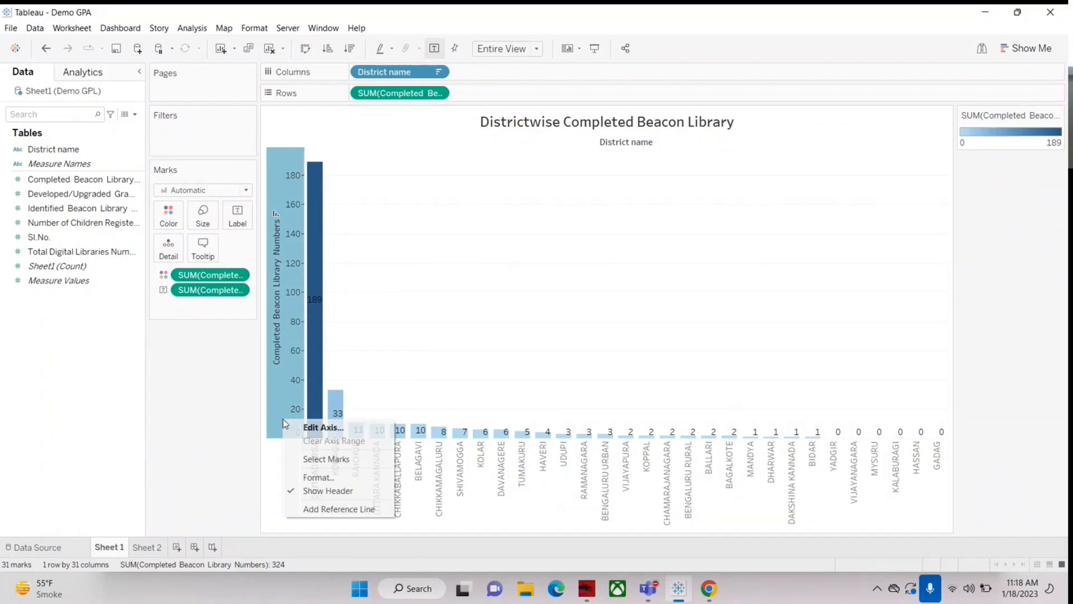
left_click(321, 509)
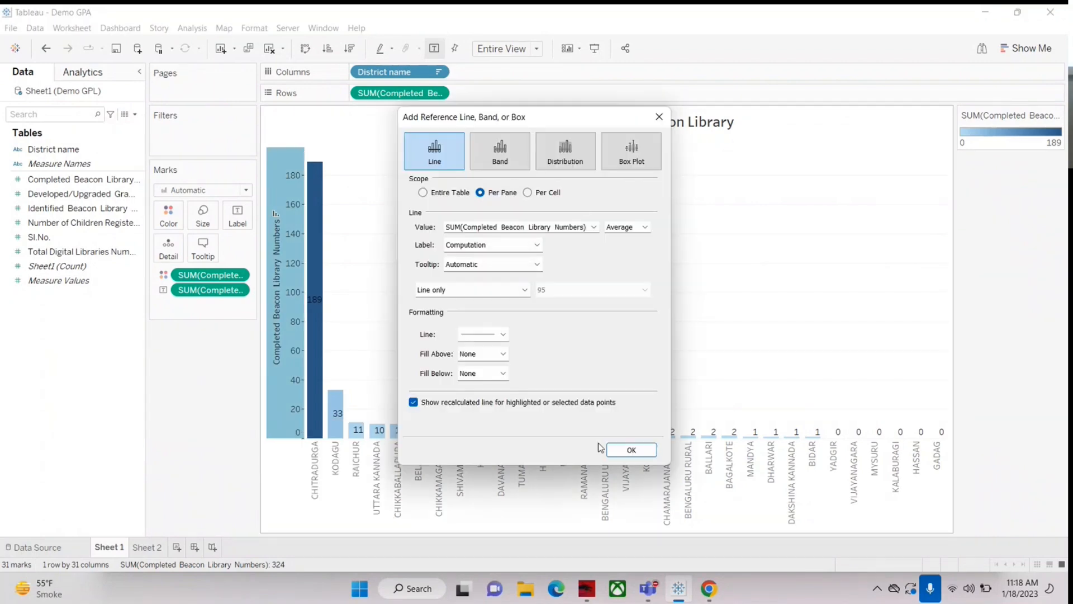
left_click(609, 449)
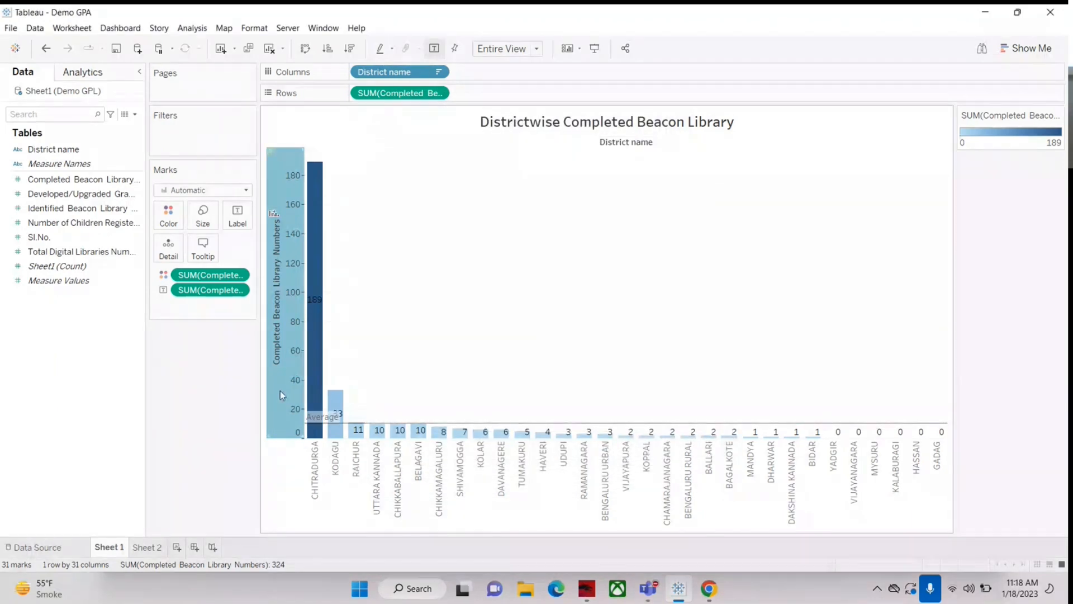
Step: Swap the rows and columns of the Districtwise Completed Beacon Library chart to get horizontal bars
right_click(732, 466)
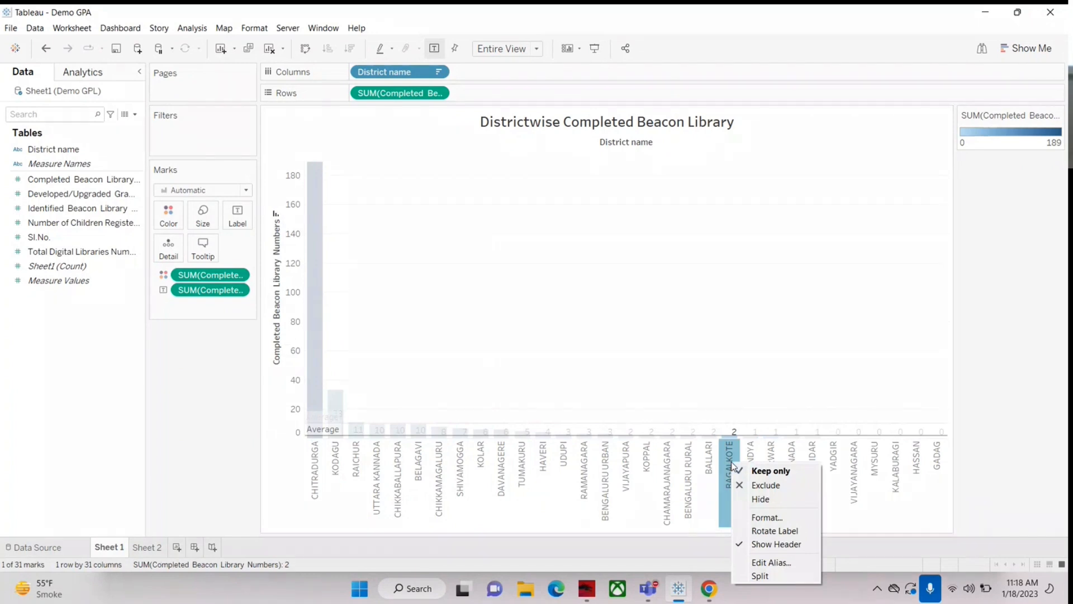
left_click(213, 432)
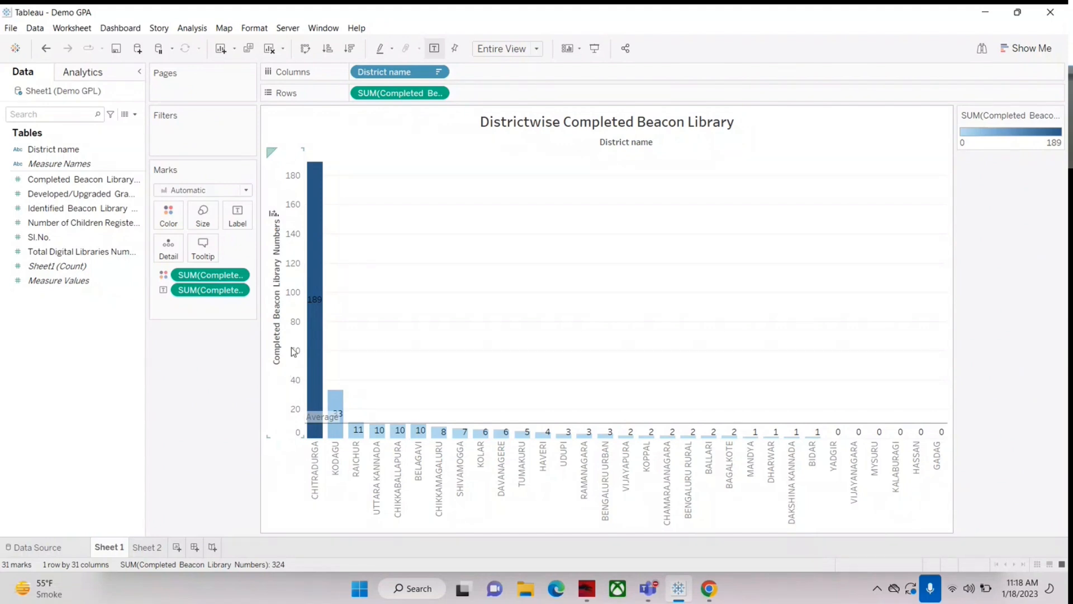
left_click(305, 48)
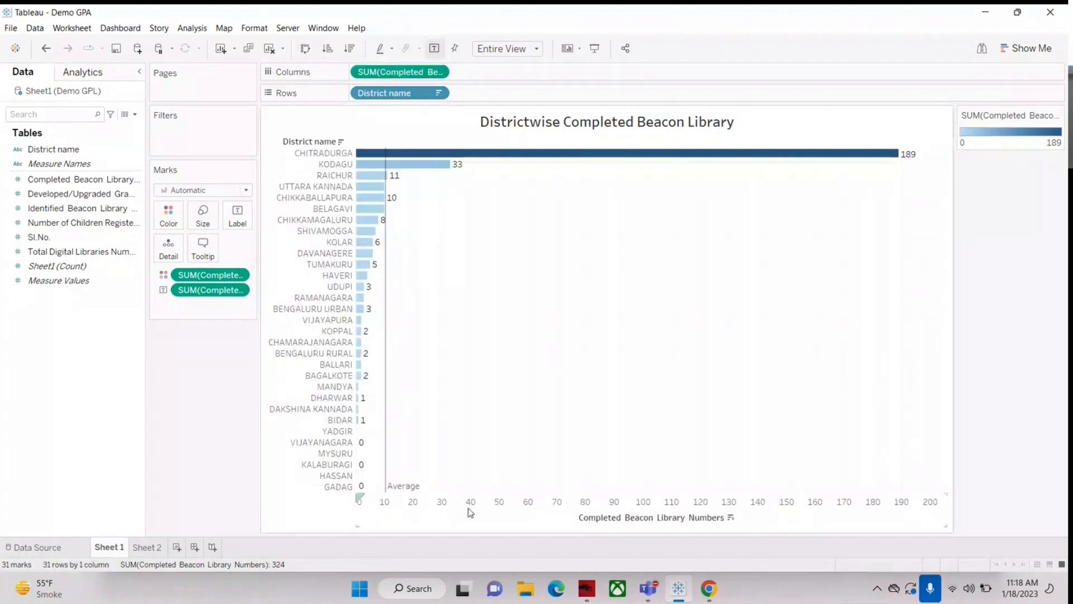
right_click(391, 504)
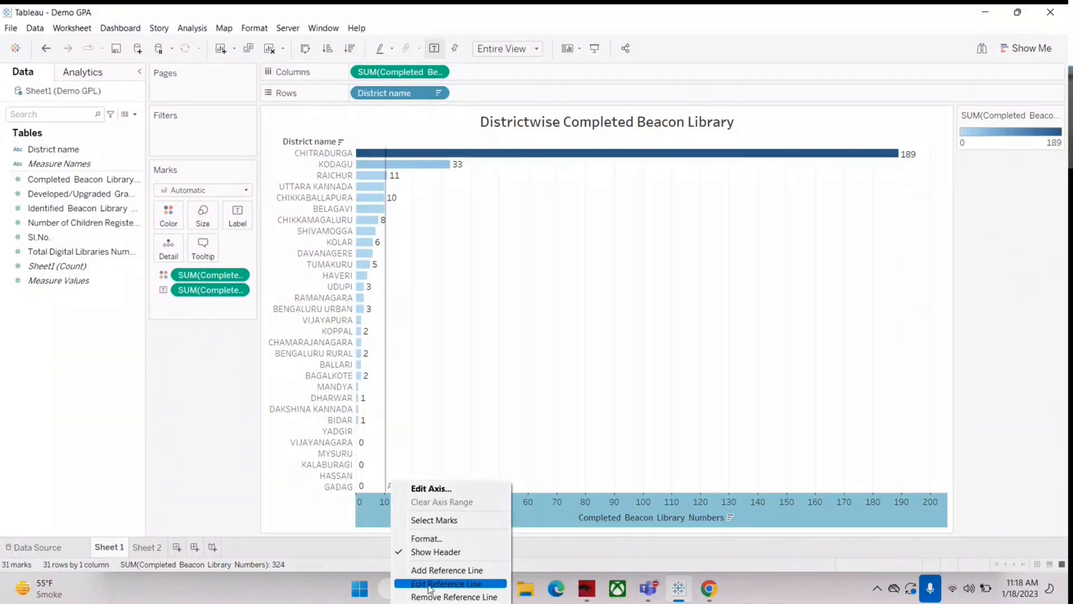
left_click(335, 342)
right_click(335, 343)
right_click(391, 505)
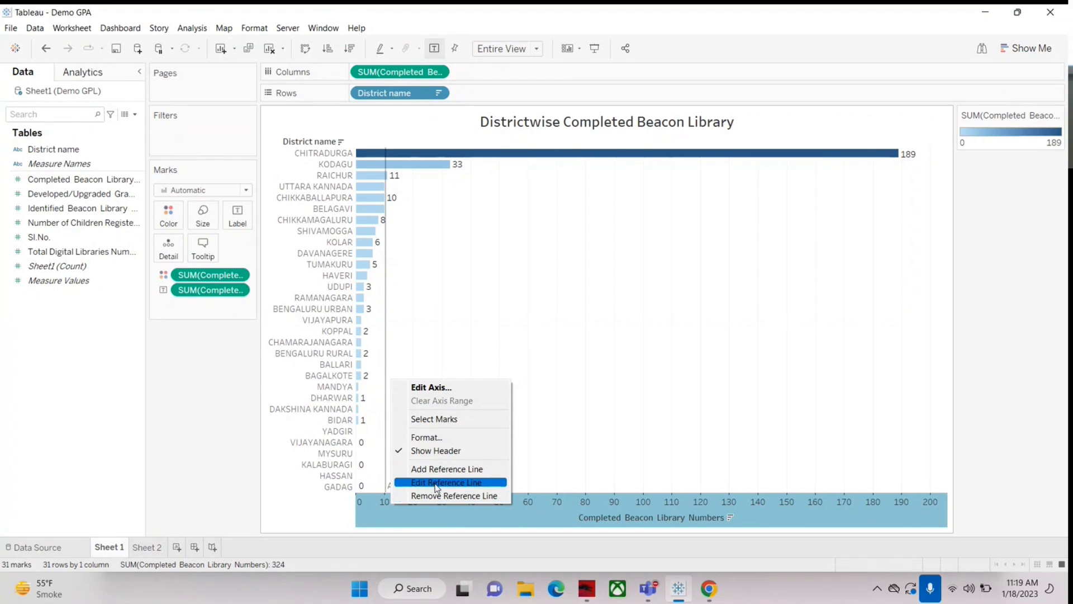
left_click(308, 511)
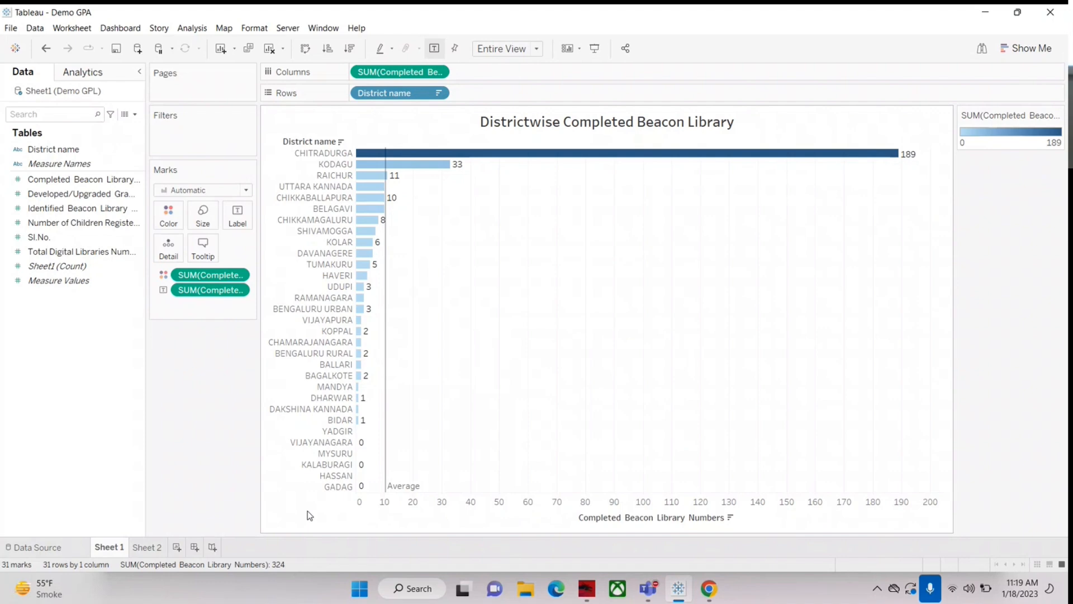
Step: Add a third worksheet, glance at the Sheet 2 table and return to the new empty sheet
left_click(177, 548)
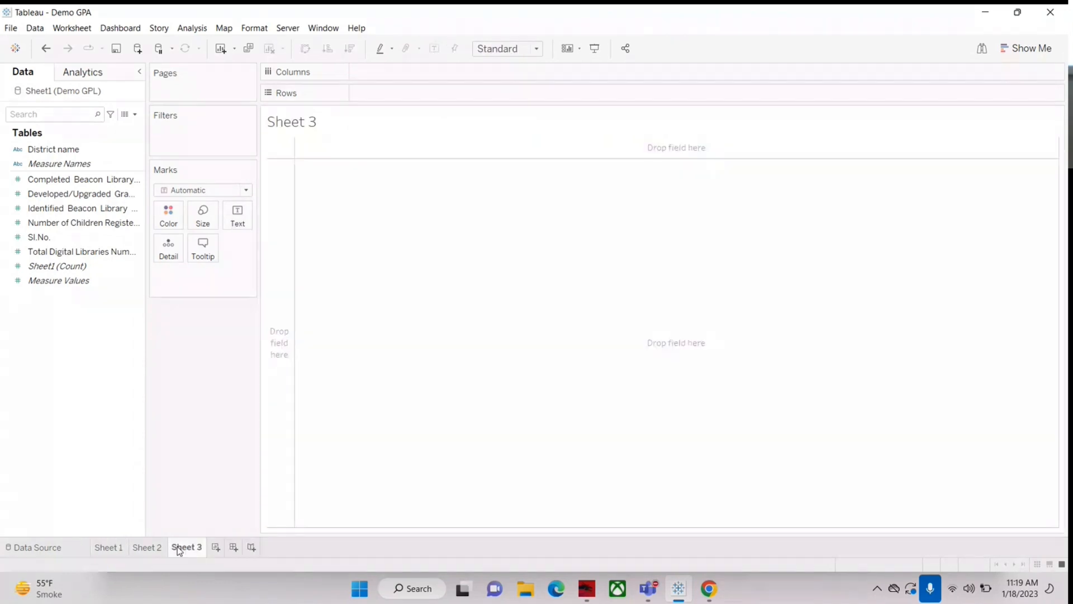
left_click(150, 548)
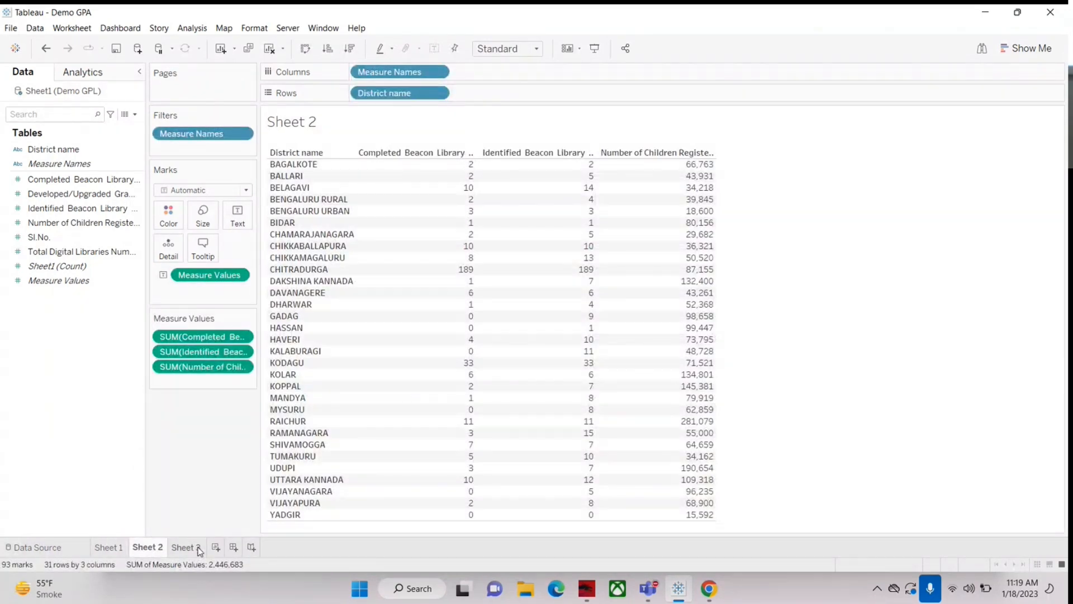
left_click(939, 409)
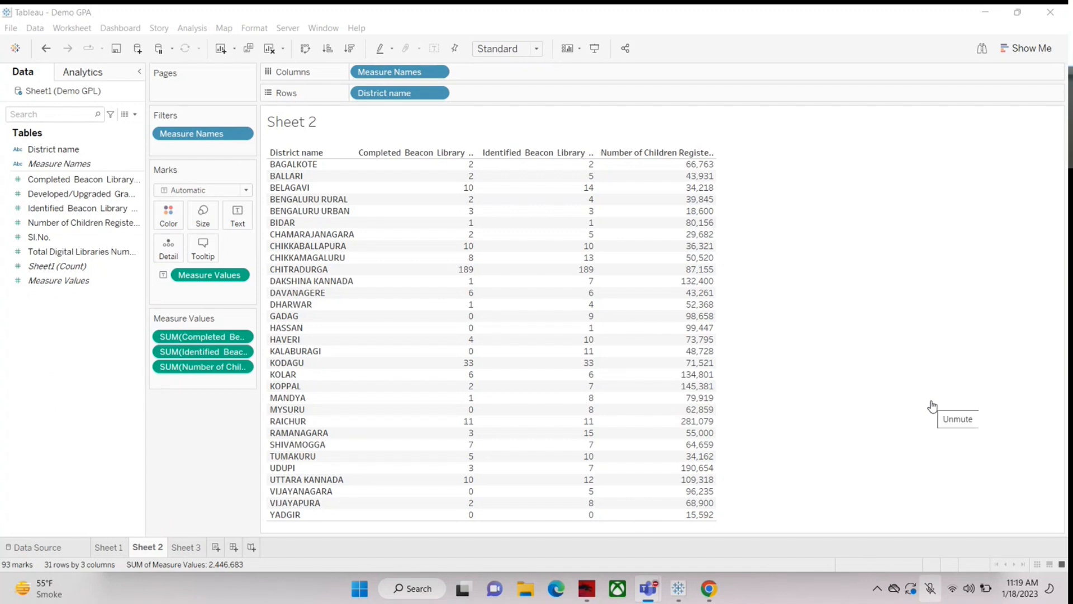
left_click(943, 410)
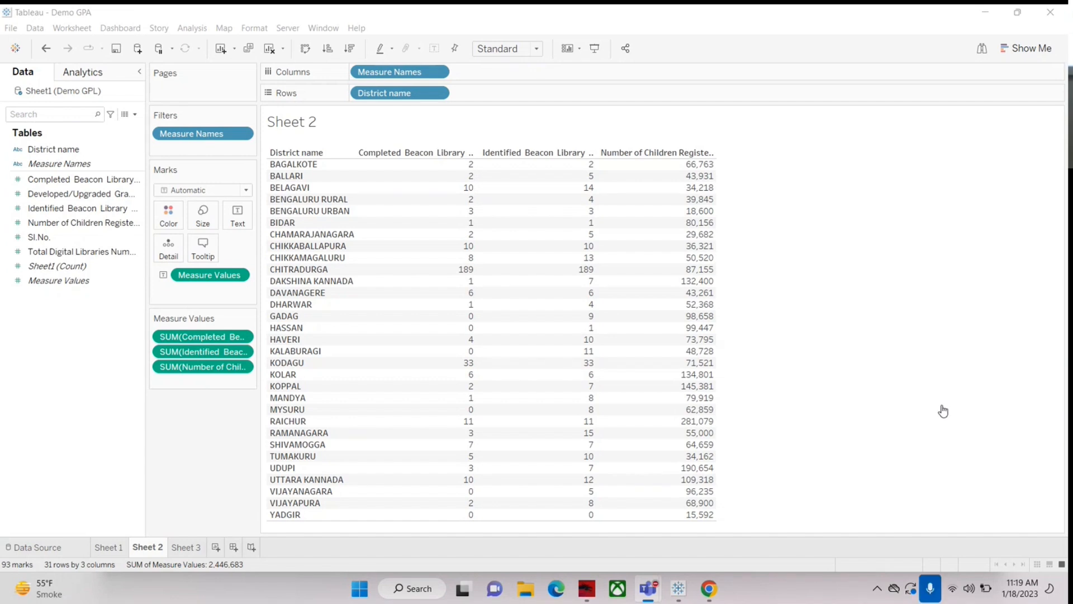
left_click(186, 547)
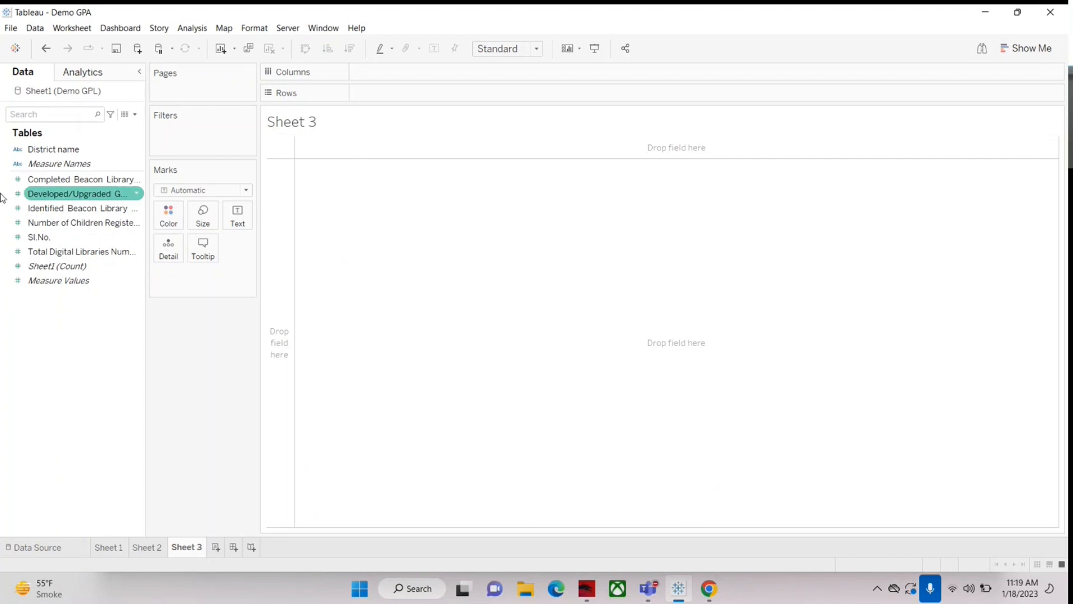
Step: List District name in the rows of Sheet 3 and widen the data pane to show longer field names
left_click_drag(53, 149, 464, 93)
left_click(78, 194)
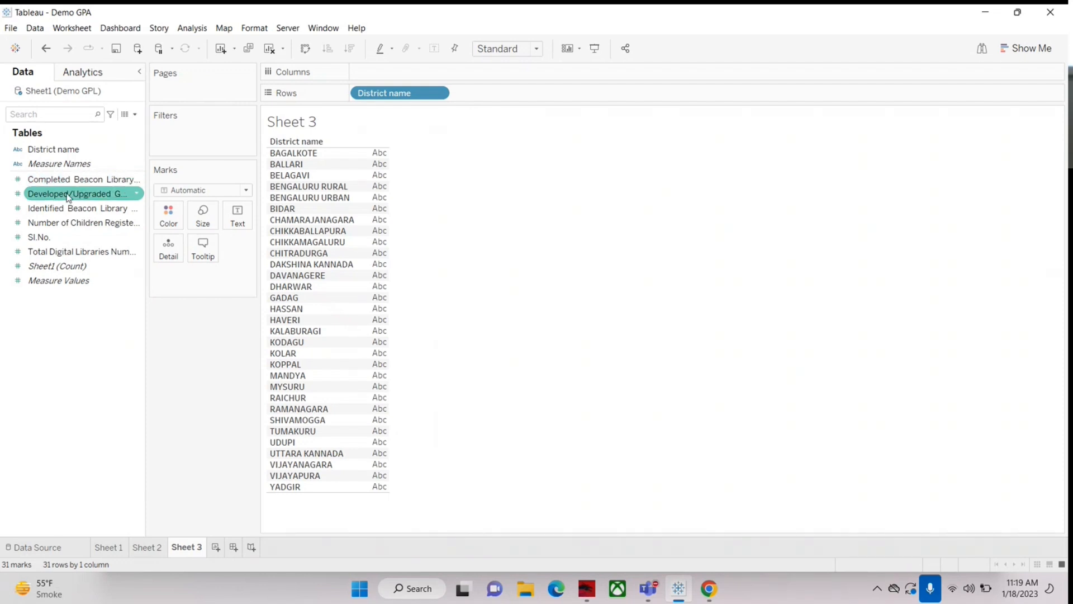
left_click(53, 180)
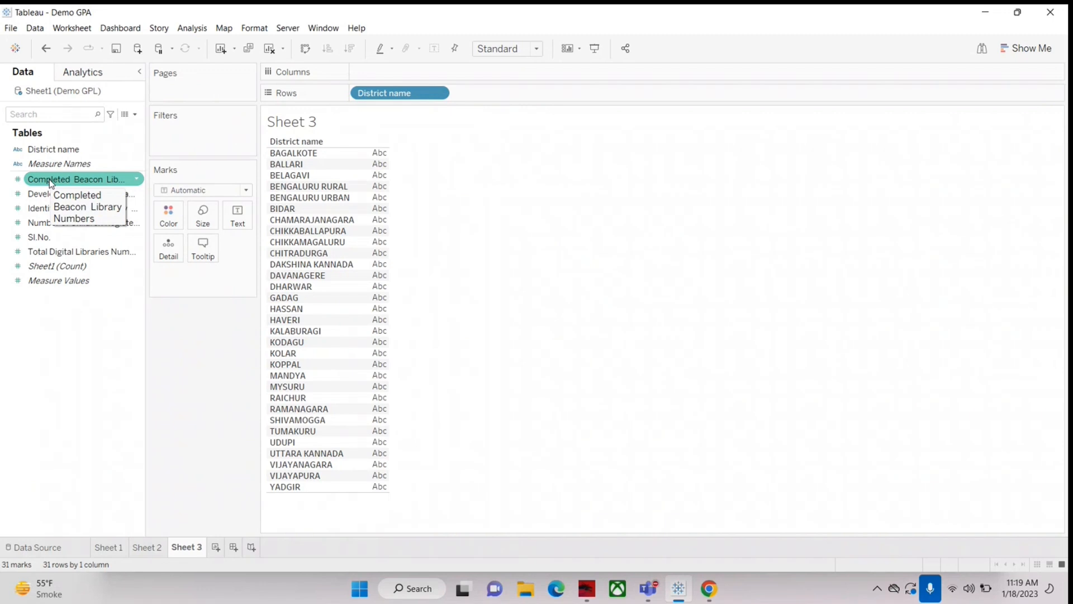
left_click(45, 194)
left_click(46, 209)
left_click(208, 344)
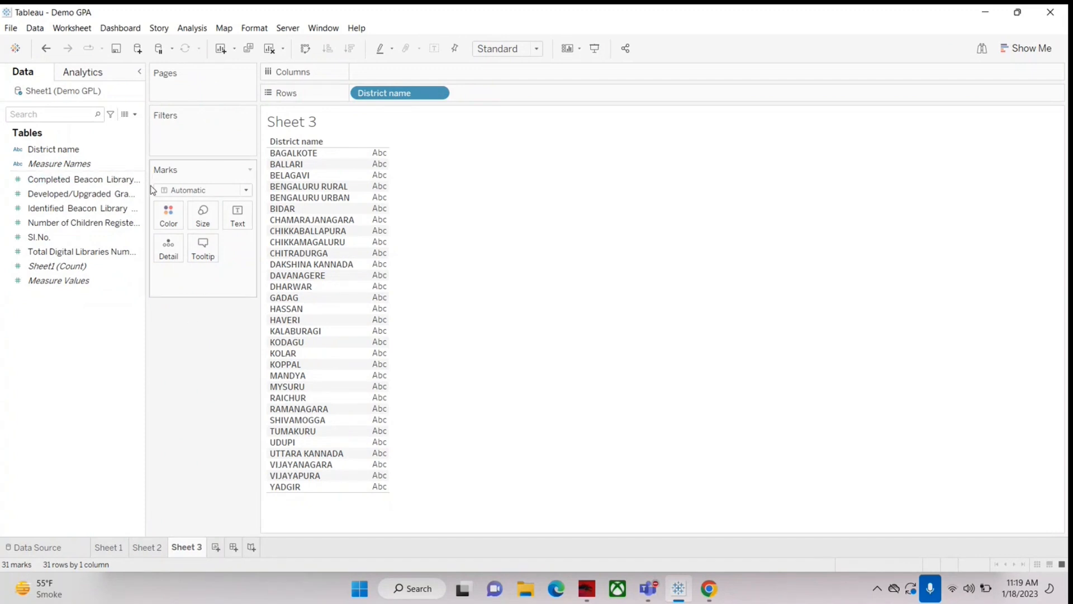
left_click_drag(147, 189, 252, 201)
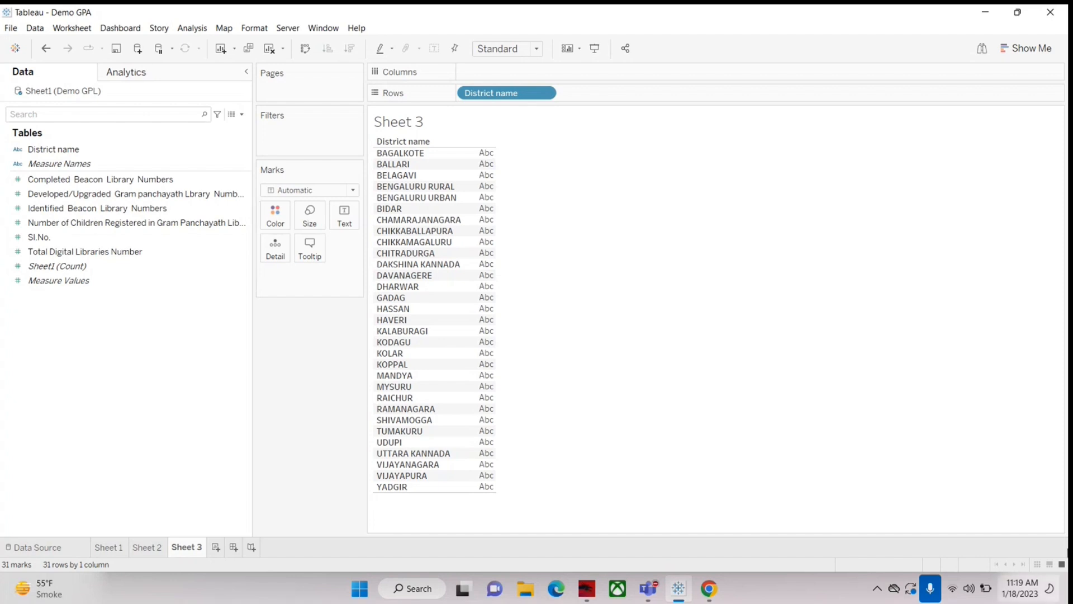
Step: Show Completed Beacon Library Numbers as the value for each district in the Sheet 3 table
left_click(55, 179)
left_click(53, 180)
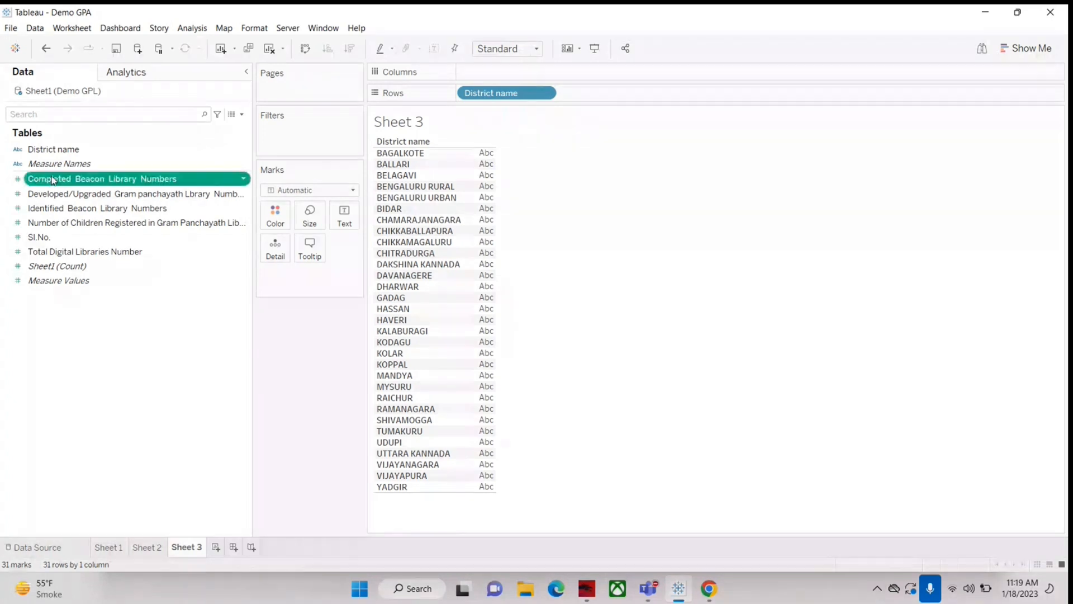
left_click_drag(53, 180, 483, 221)
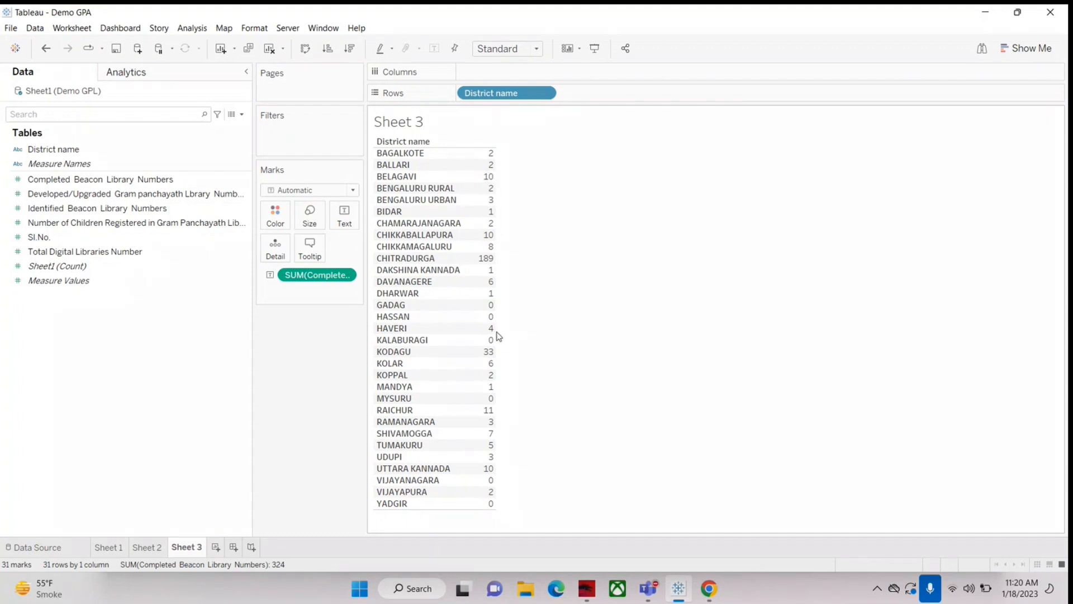
left_click_drag(53, 194, 491, 234)
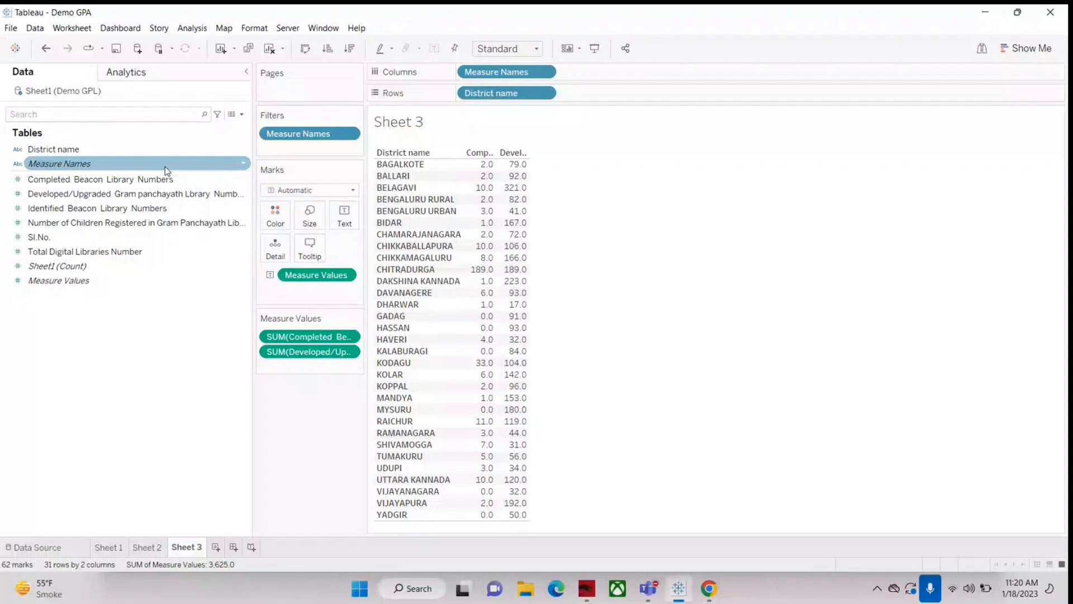
left_click_drag(284, 359, 106, 402)
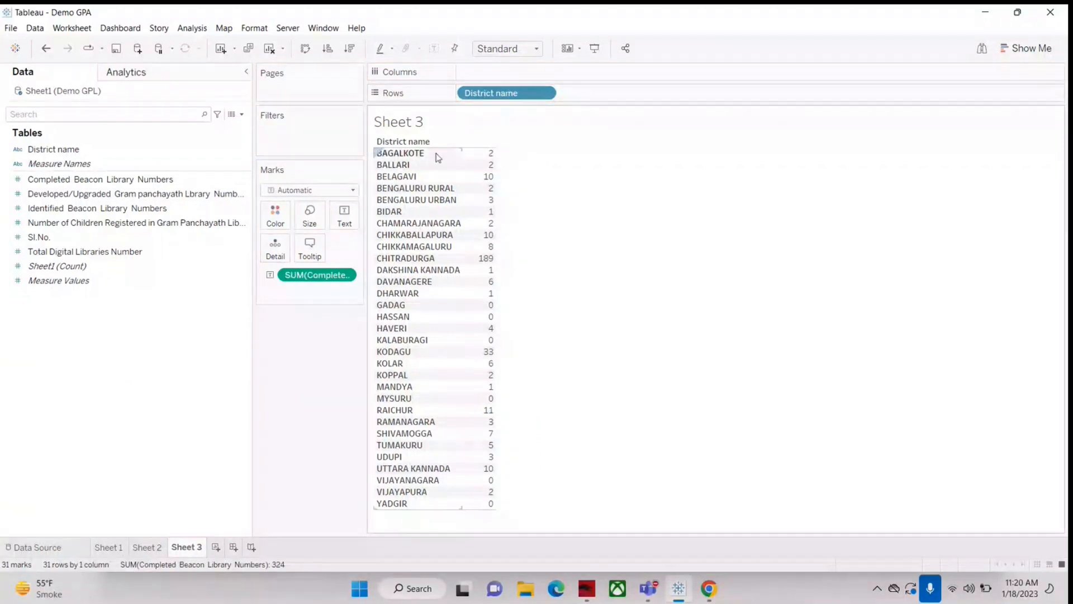
mouse_move(487, 162)
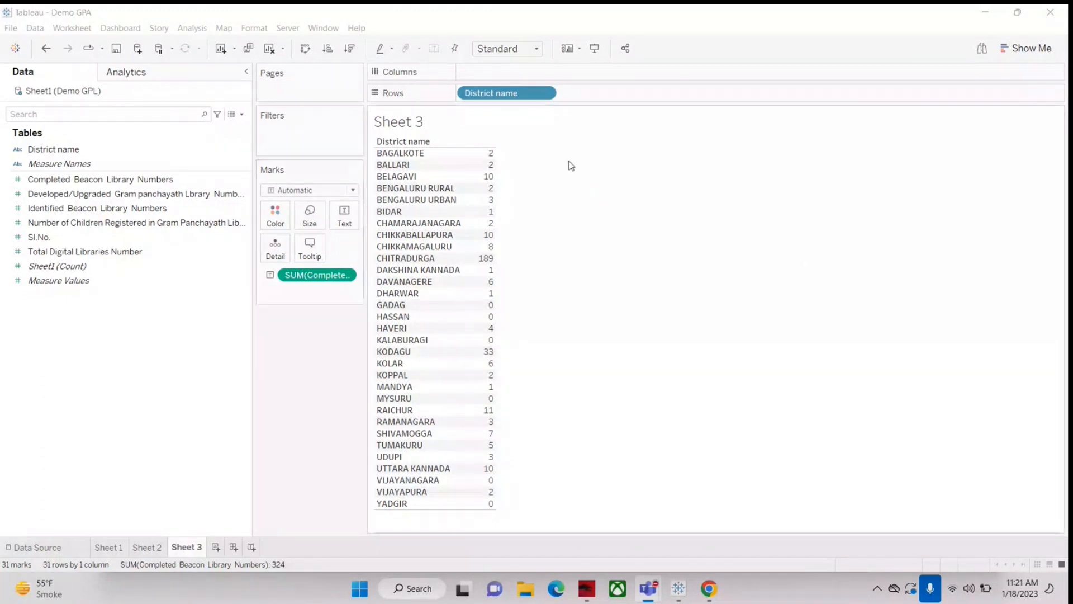
left_click(62, 209)
left_click(62, 180)
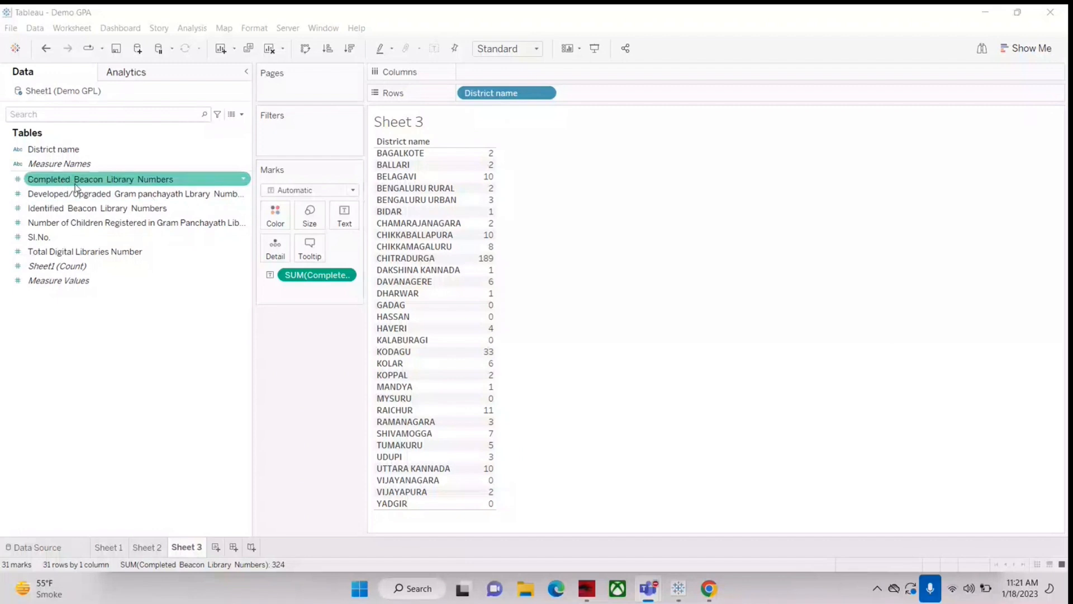
left_click(509, 148)
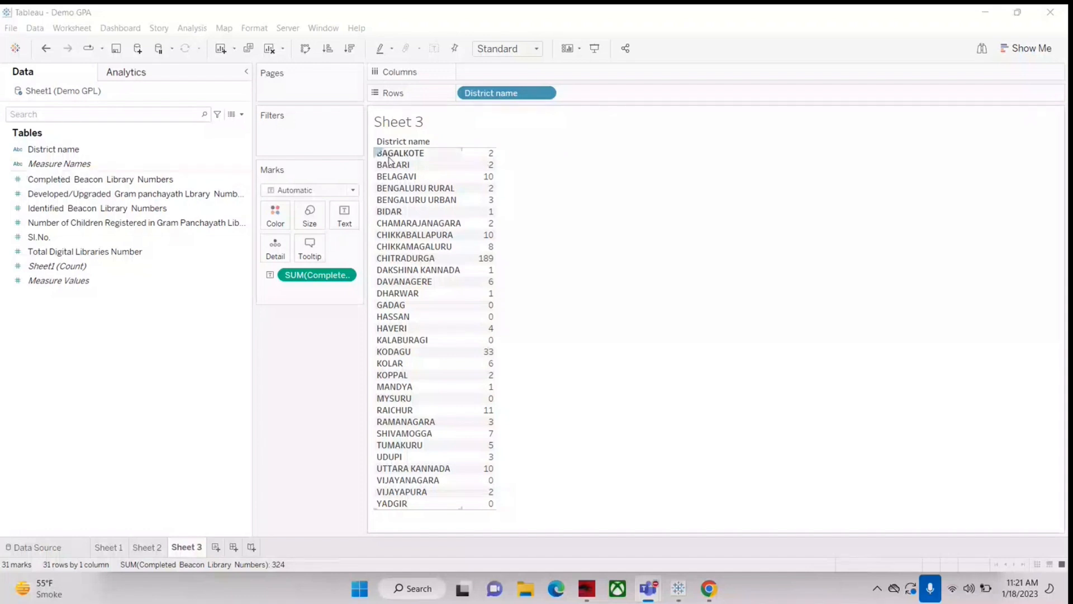
mouse_move(493, 163)
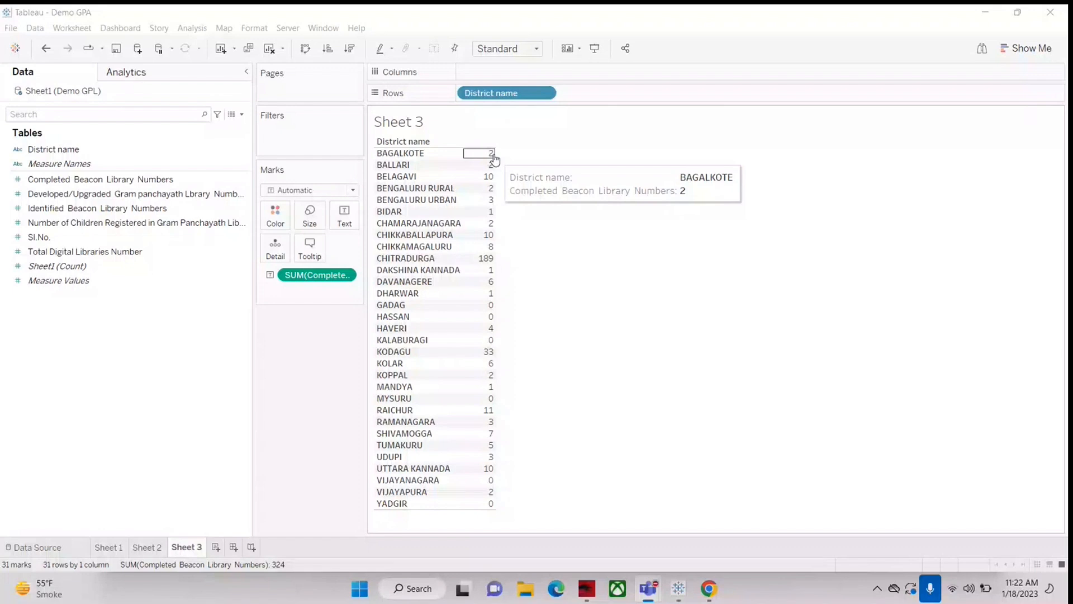
Step: Create a calculated field named "Funds for Completed Beacon Library"
left_click(242, 115)
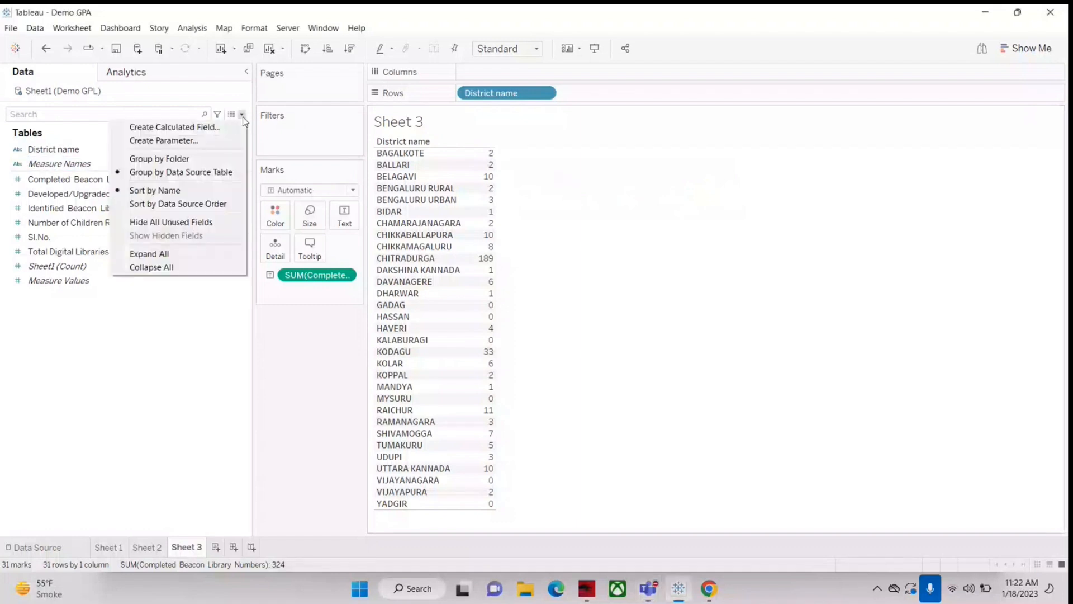
left_click(152, 127)
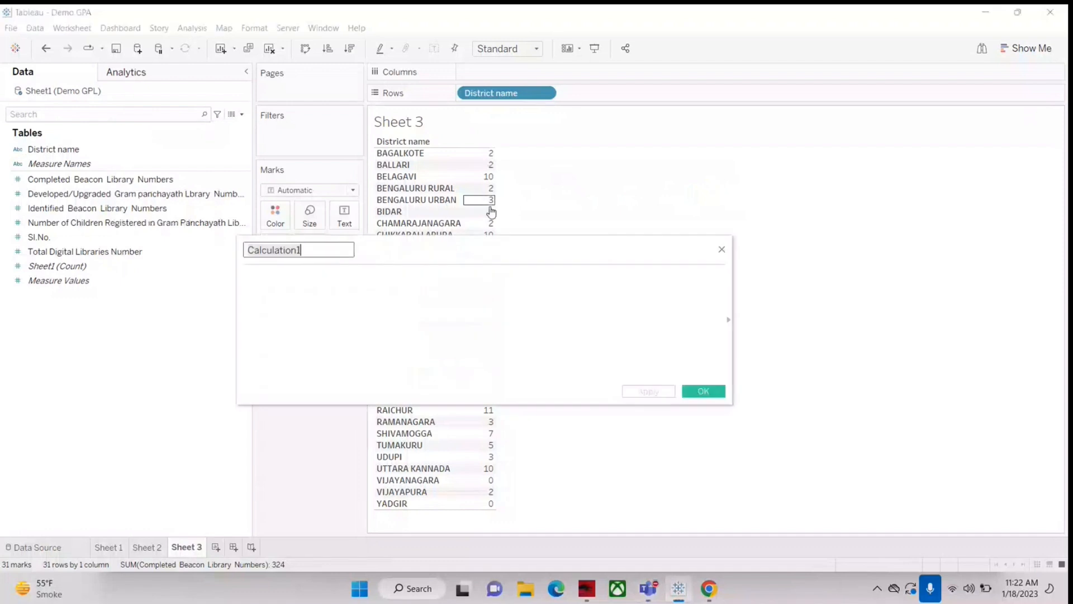
left_click_drag(486, 247, 643, 299)
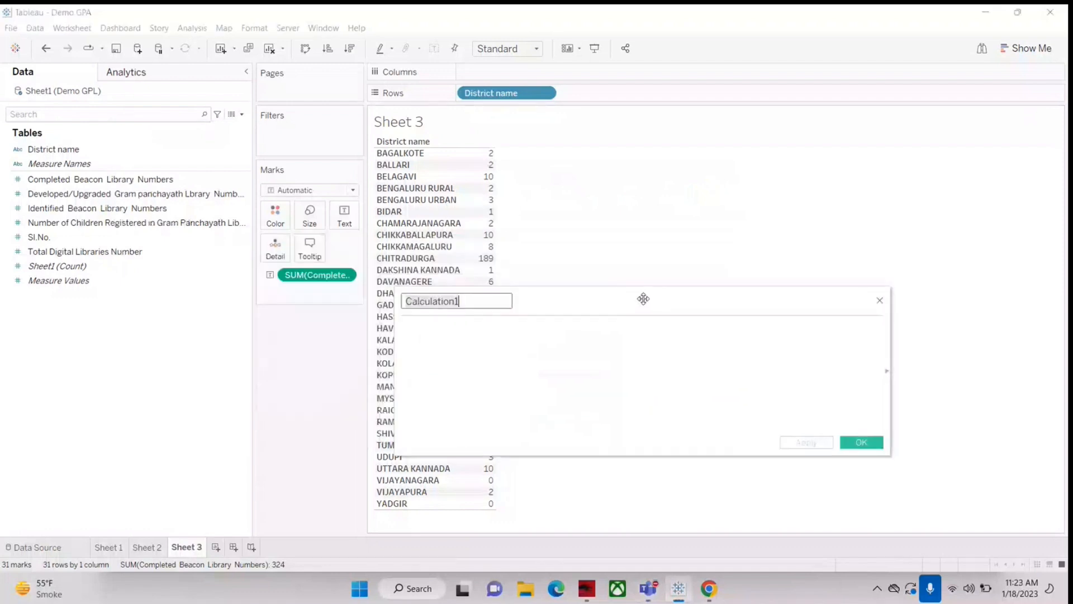
type("Funds")
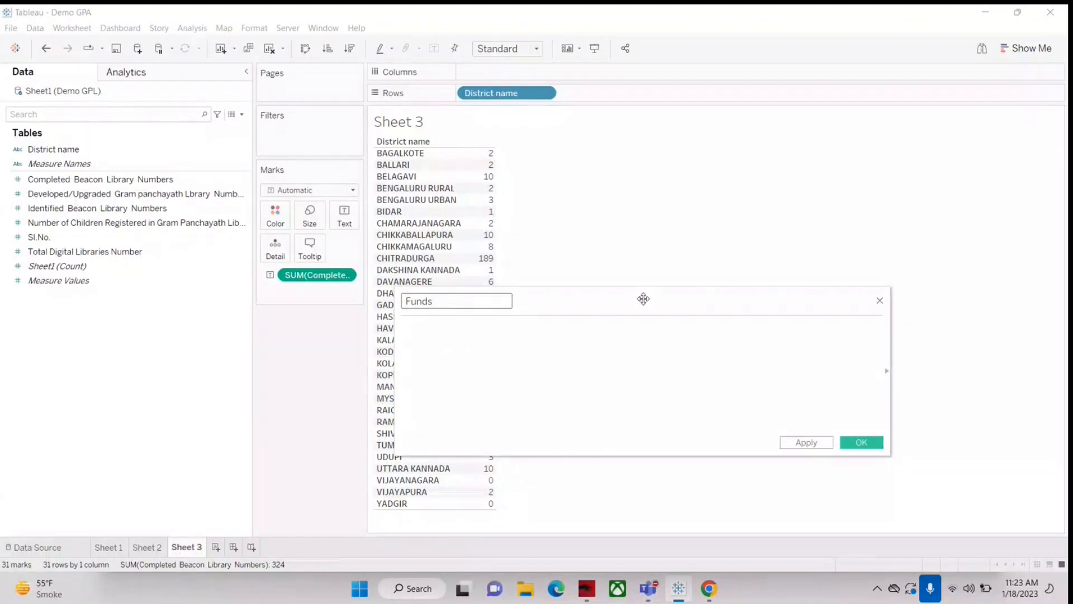
type("for Completed Beaco")
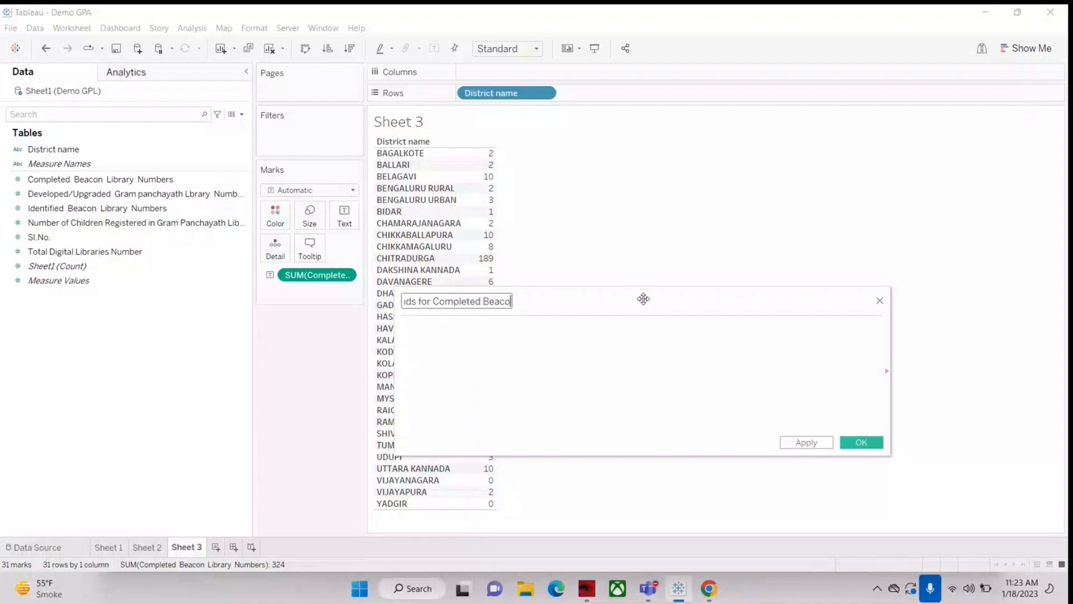
type("n Librar")
type("y")
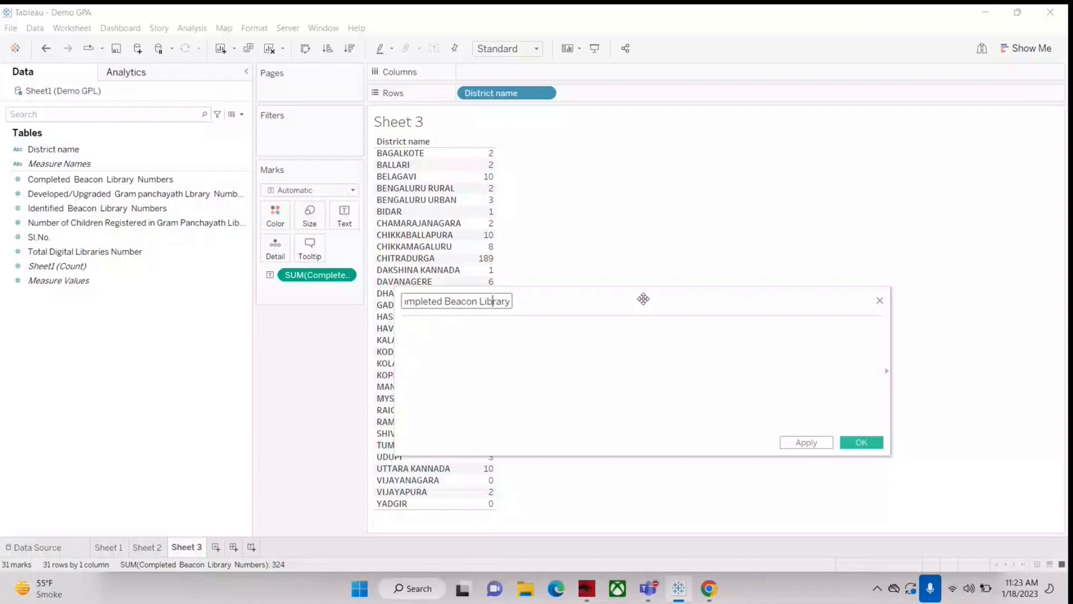
key("Home")
type("Funds")
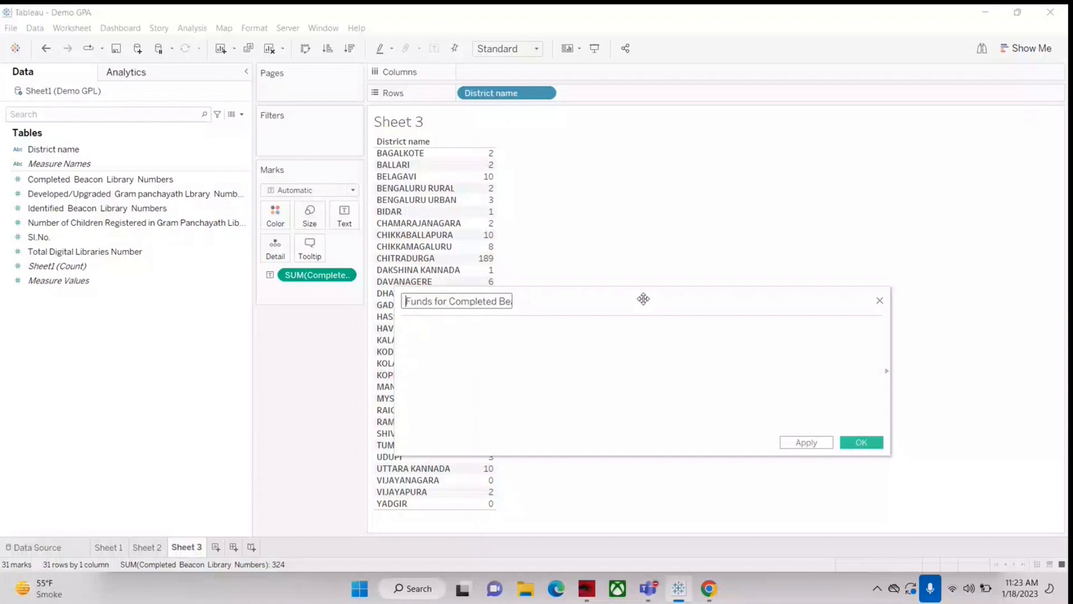
Step: Define the field's formula as [Completed Beacon Library Numbers]*10000 and save the calculated field
left_click(489, 353)
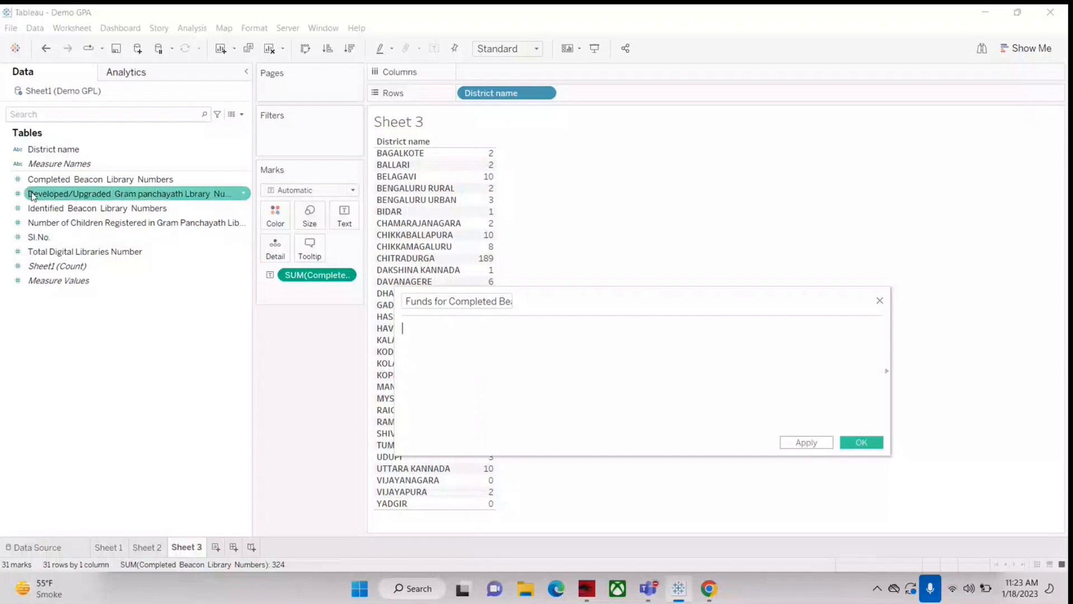
left_click_drag(62, 179, 434, 357)
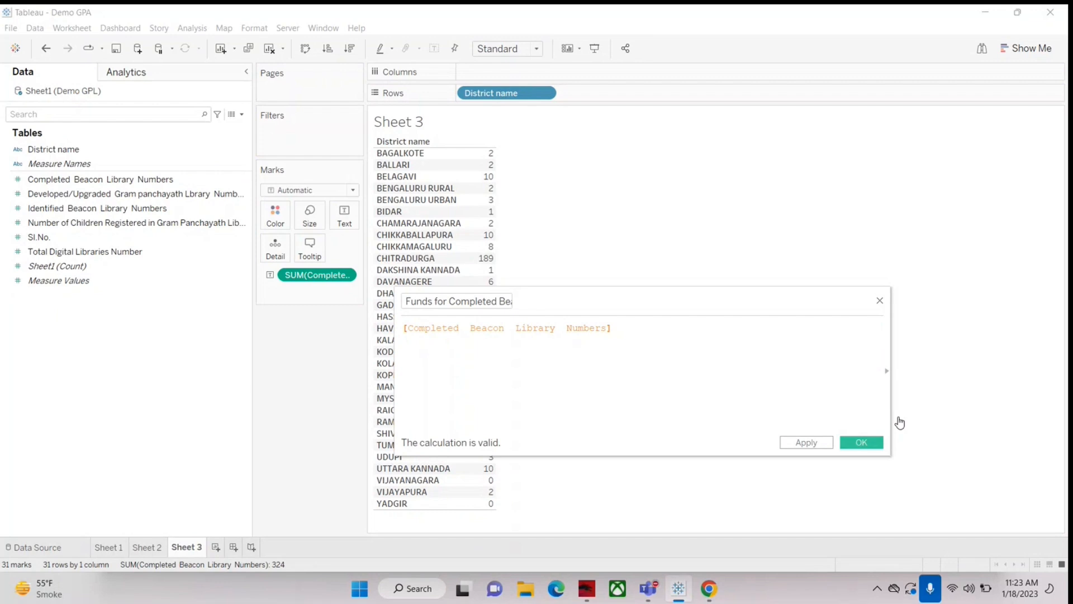
type("*")
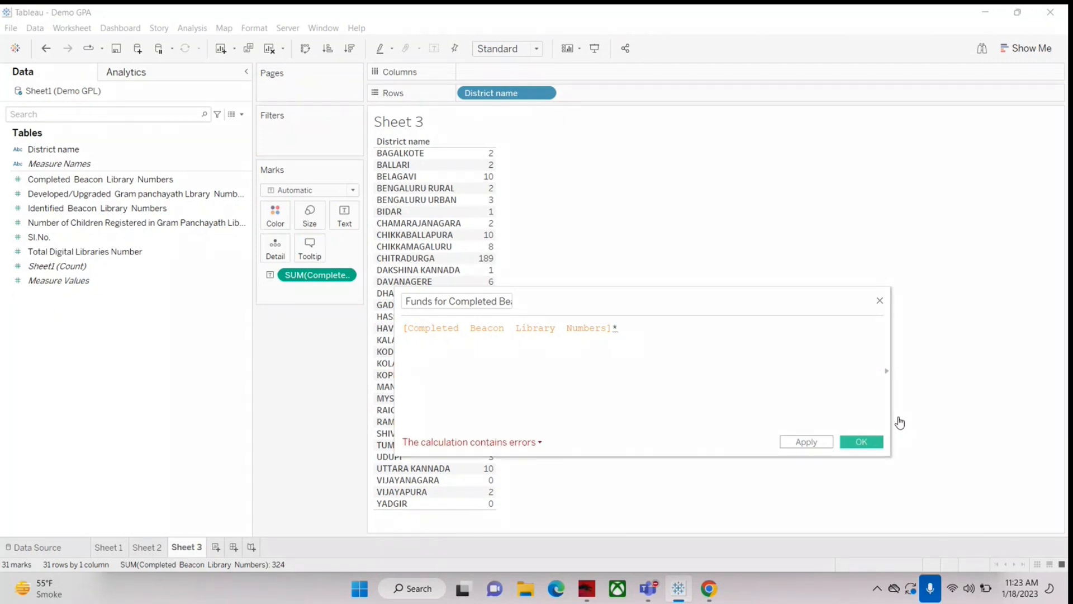
type("5")
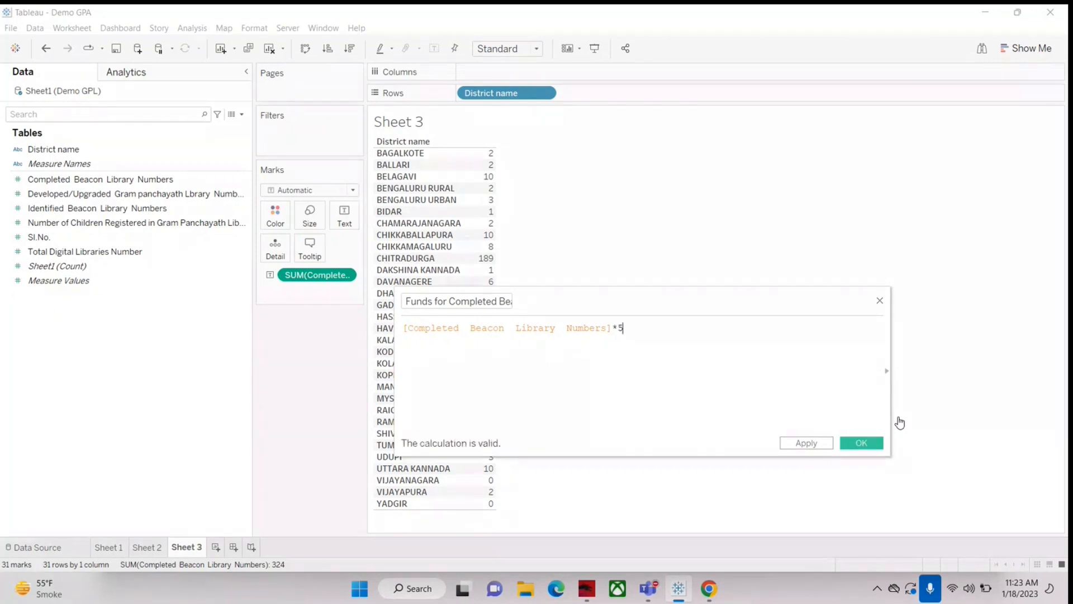
key("BackSpace")
type("10000")
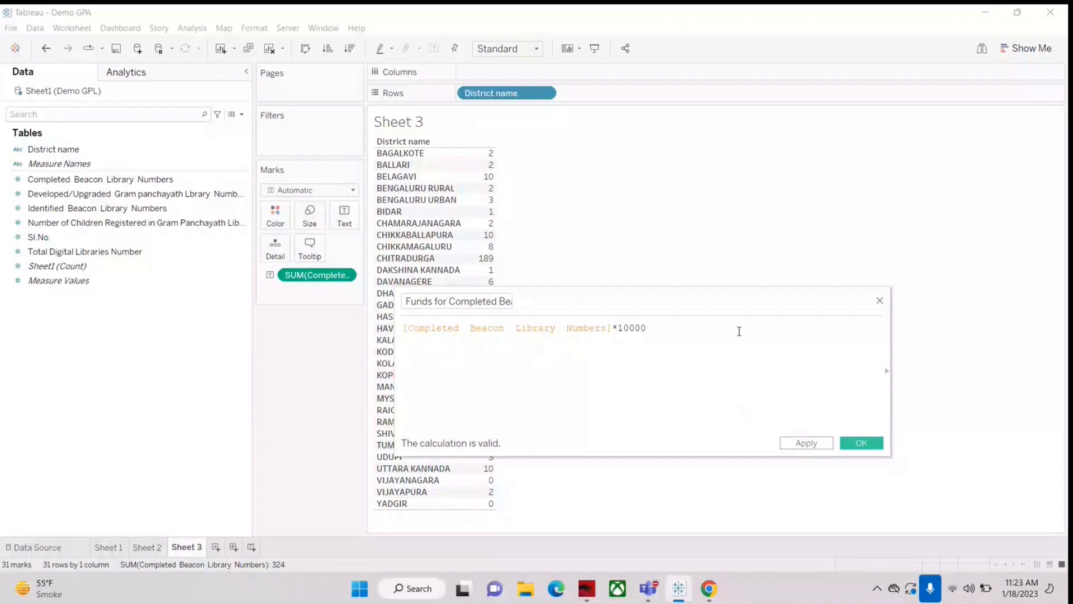
key("BackSpace")
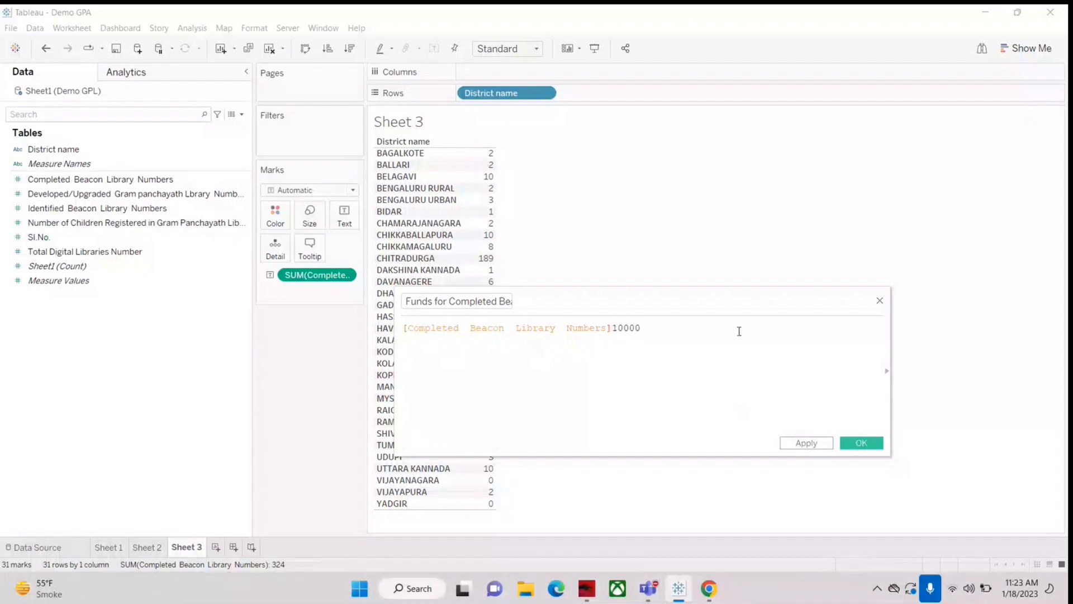
type("*")
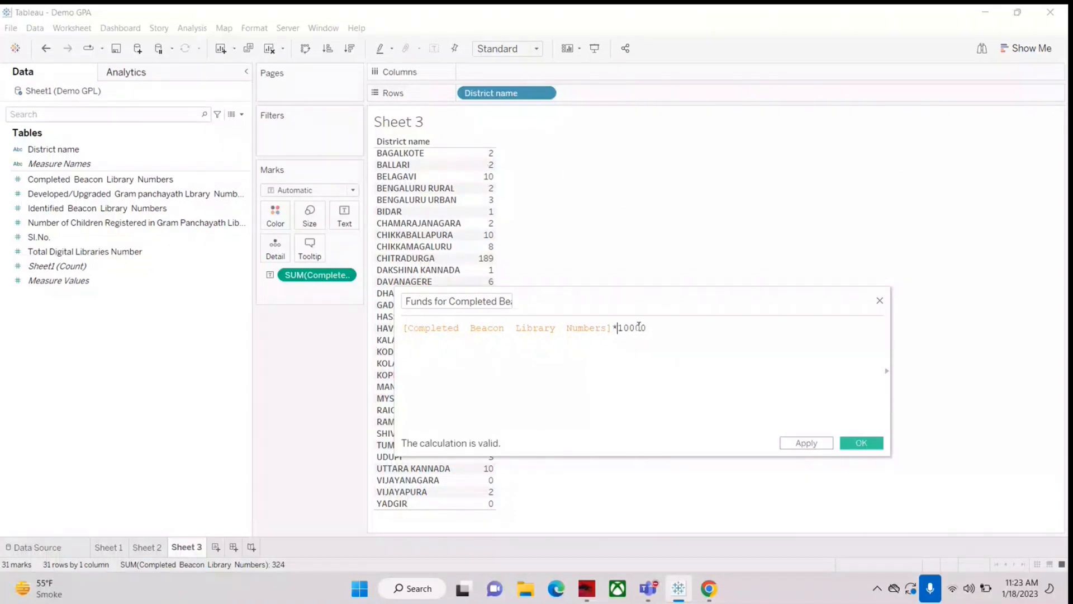
left_click(616, 353)
left_click_drag(725, 296, 615, 257)
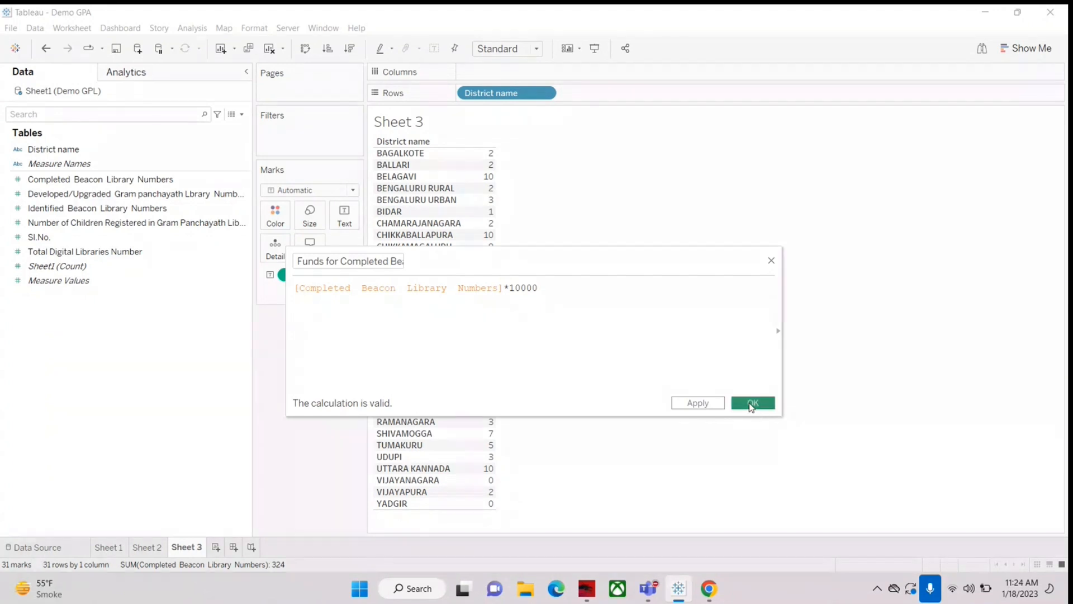
left_click(752, 403)
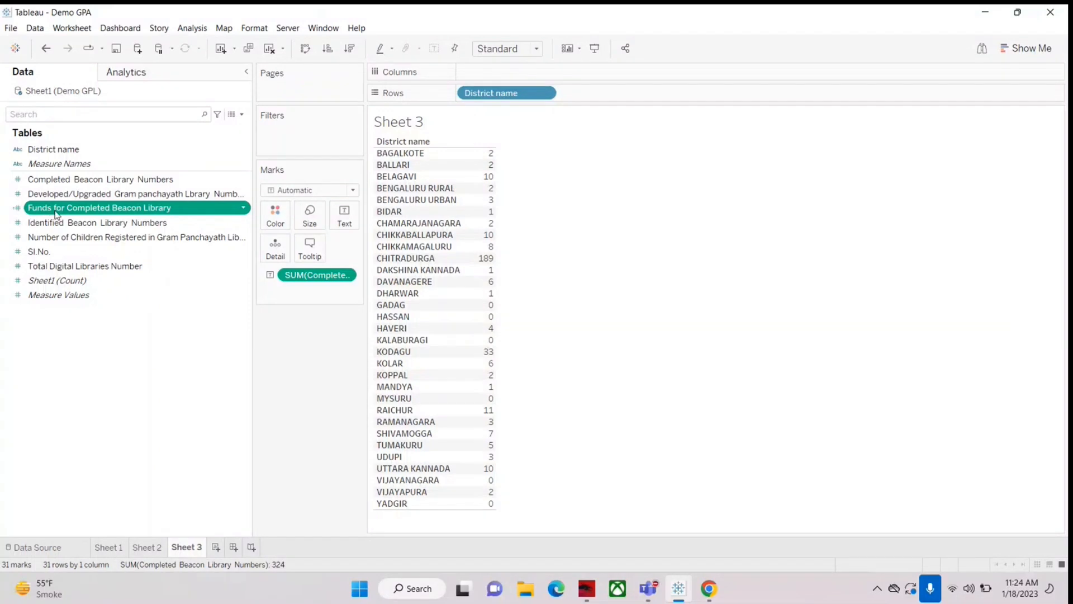
Step: Add Funds for Completed Beacon Library as a second value in the Sheet 3 table and sort the districts by it in descending order
left_click_drag(56, 215, 491, 230)
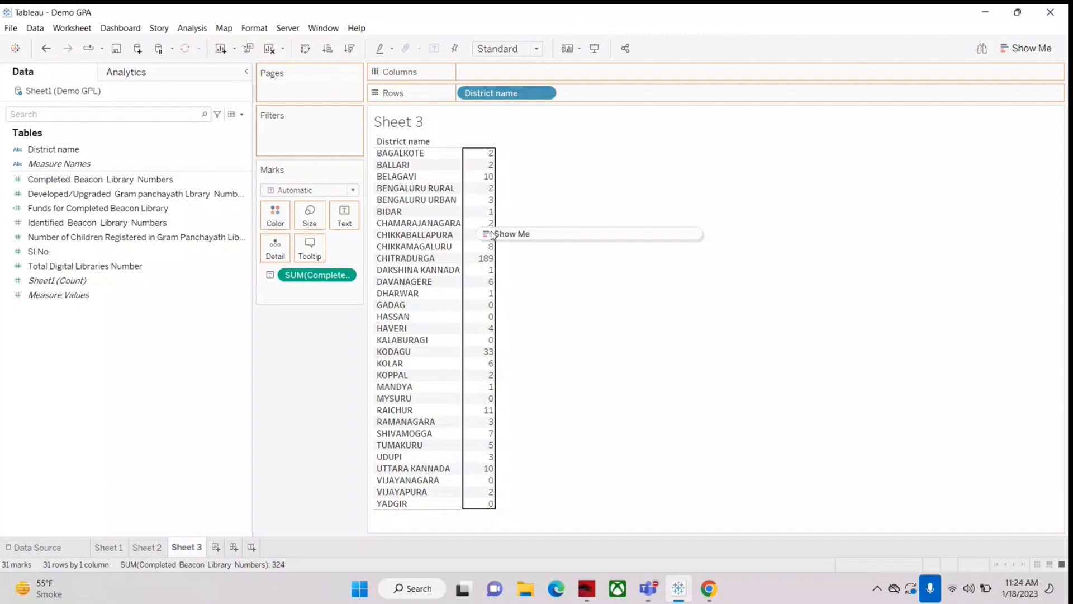
left_click_drag(492, 234, 492, 235)
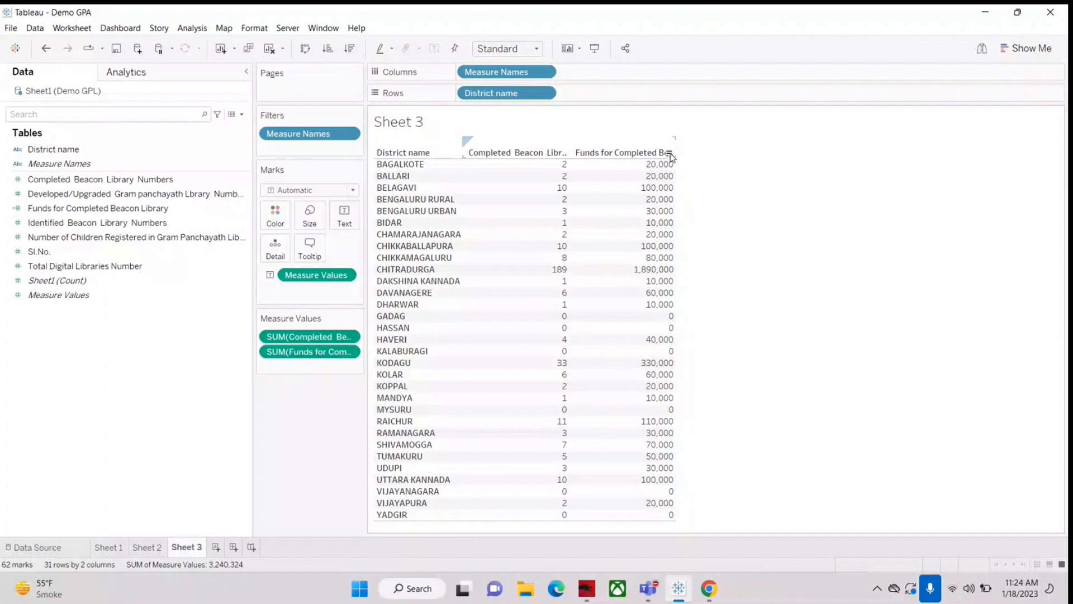
left_click(670, 154)
mouse_move(559, 166)
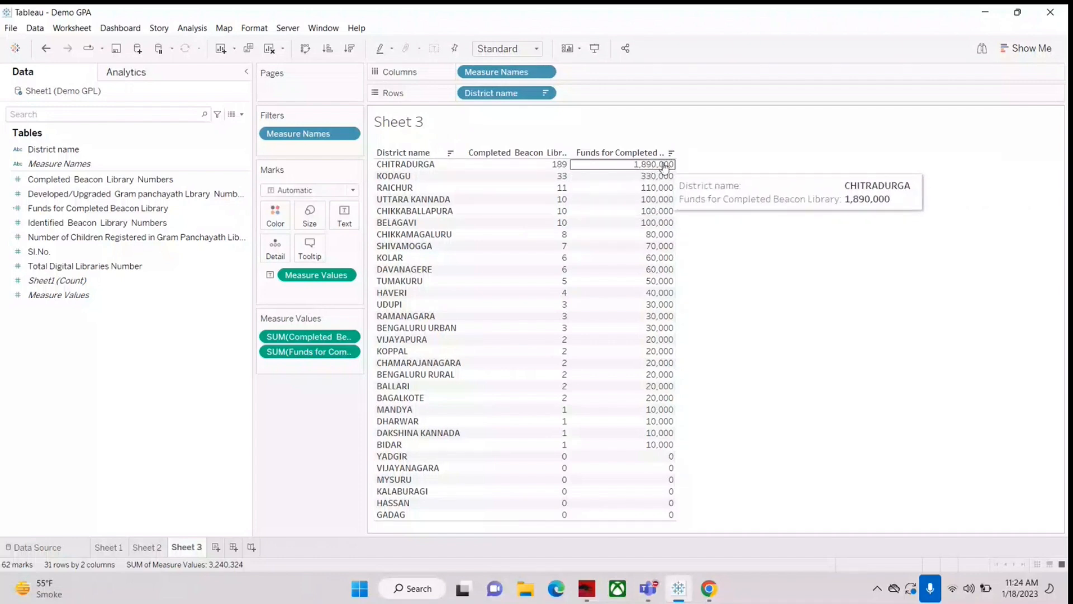
mouse_move(660, 203)
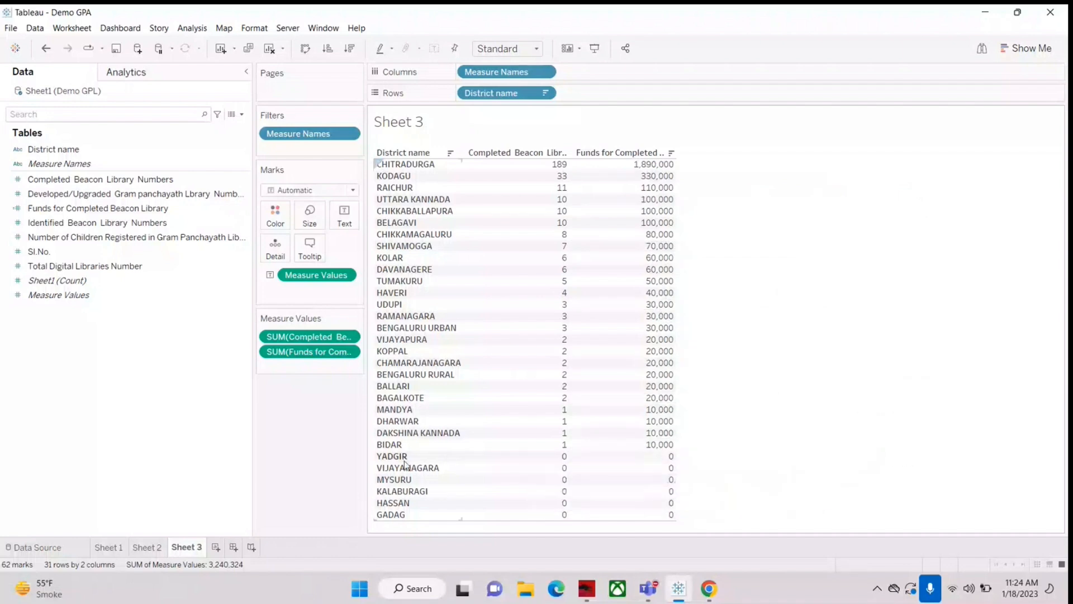
mouse_move(626, 483)
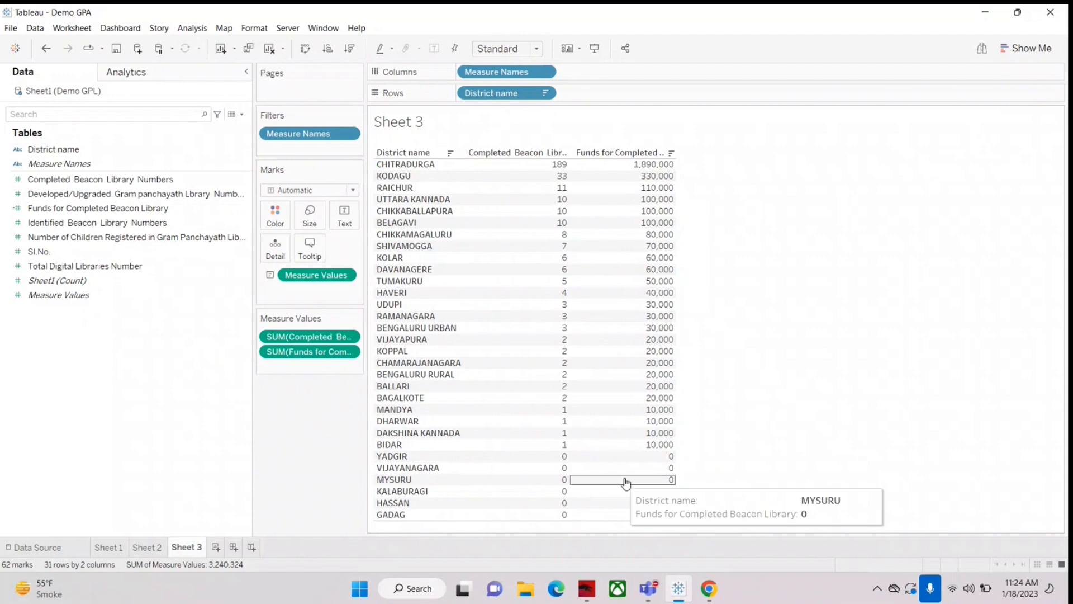
left_click(243, 115)
left_click(213, 124)
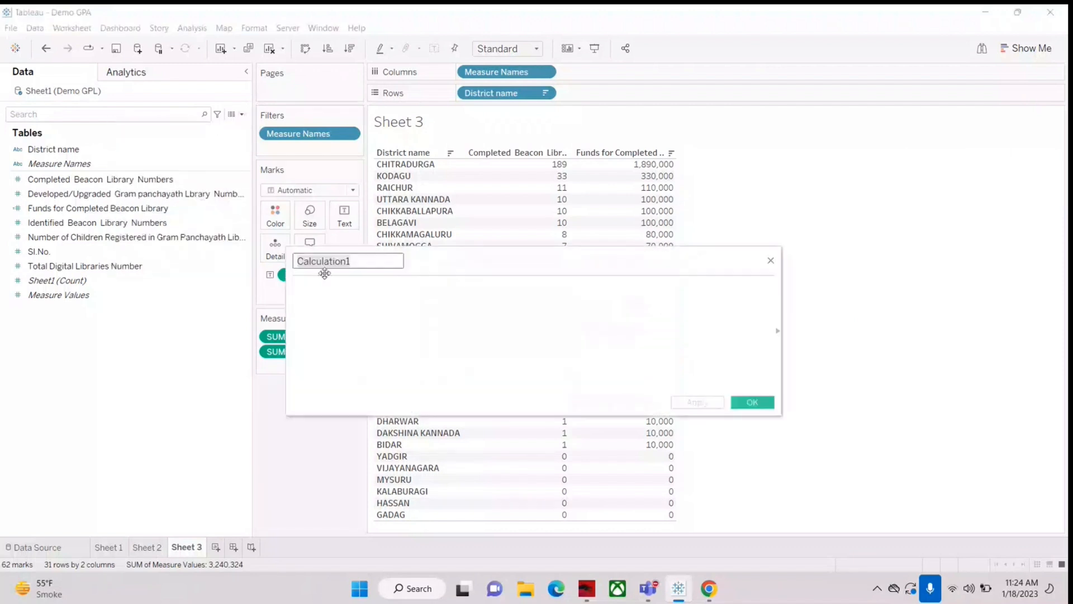
left_click(771, 260)
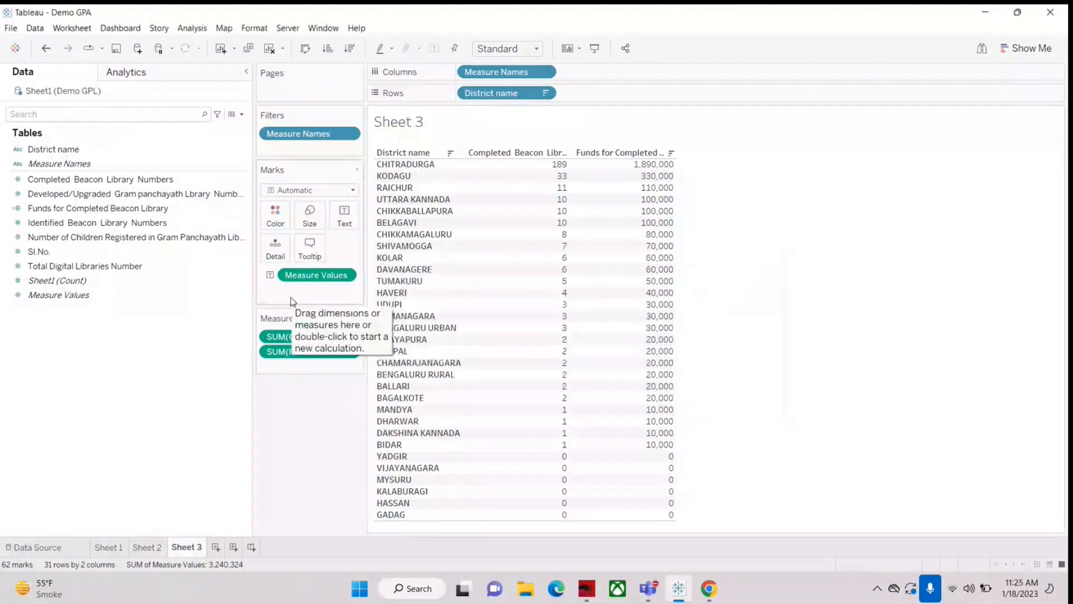
Step: Reopen the Funds for Completed Beacon Library calculation, examine the multiplication in its formula and close it without changes
right_click(78, 207)
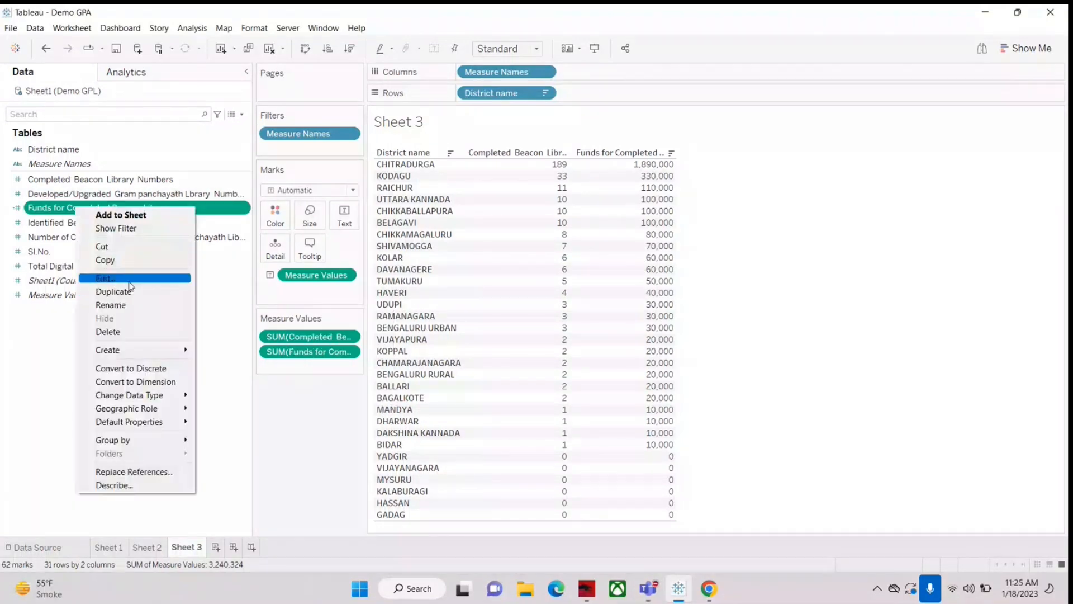
left_click(133, 291)
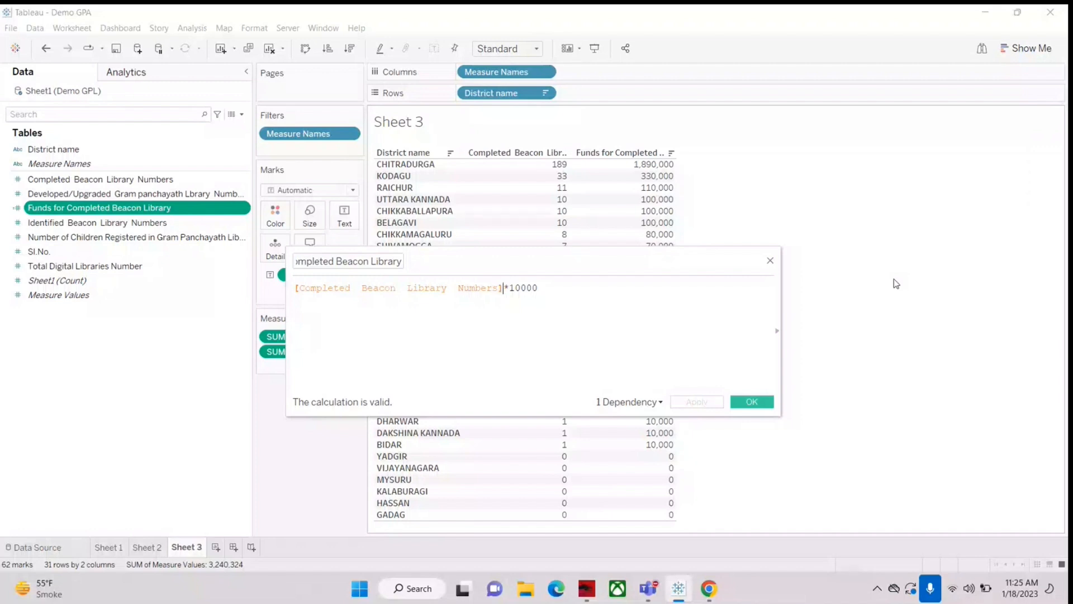
key("Right")
key("Right")
key("Left")
key("Right")
key("Right")
key("Left")
key("shift+Right")
left_click(770, 263)
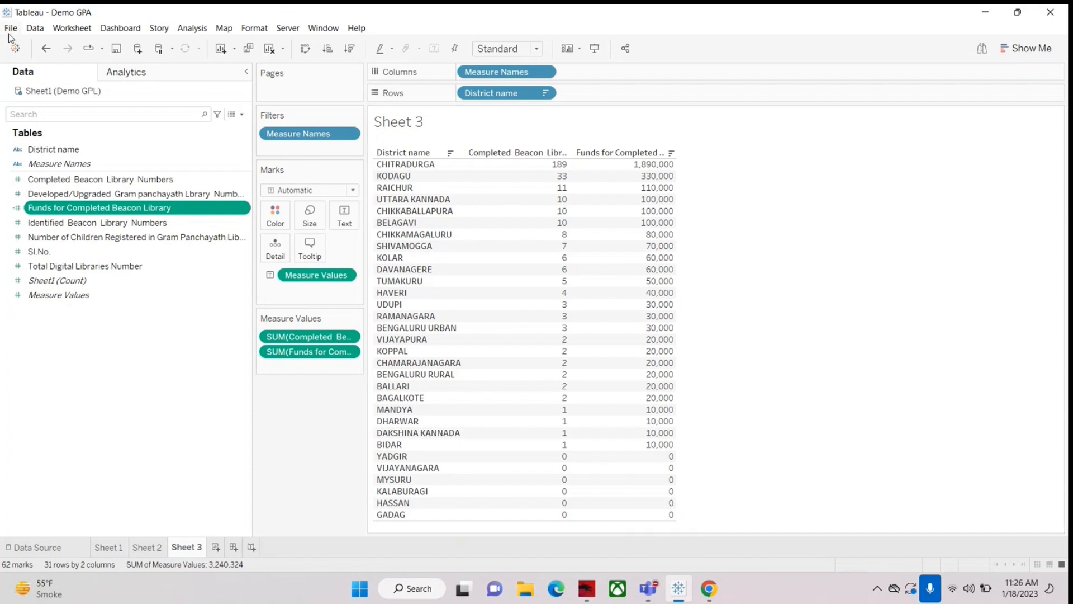
Step: Show column grand totals for both measures in the Sheet 3 table
left_click(192, 28)
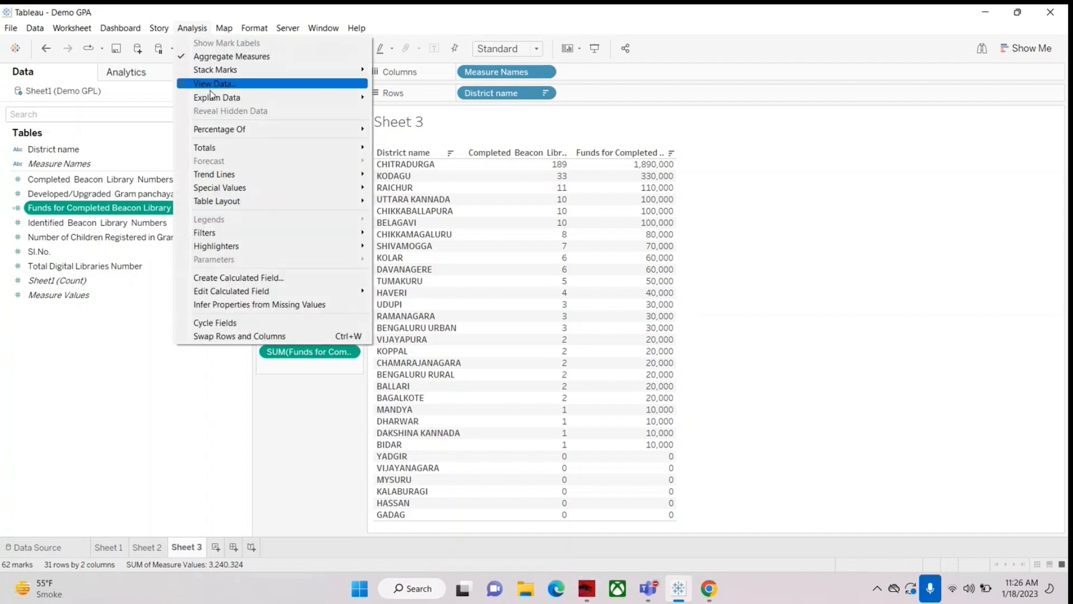
mouse_move(215, 151)
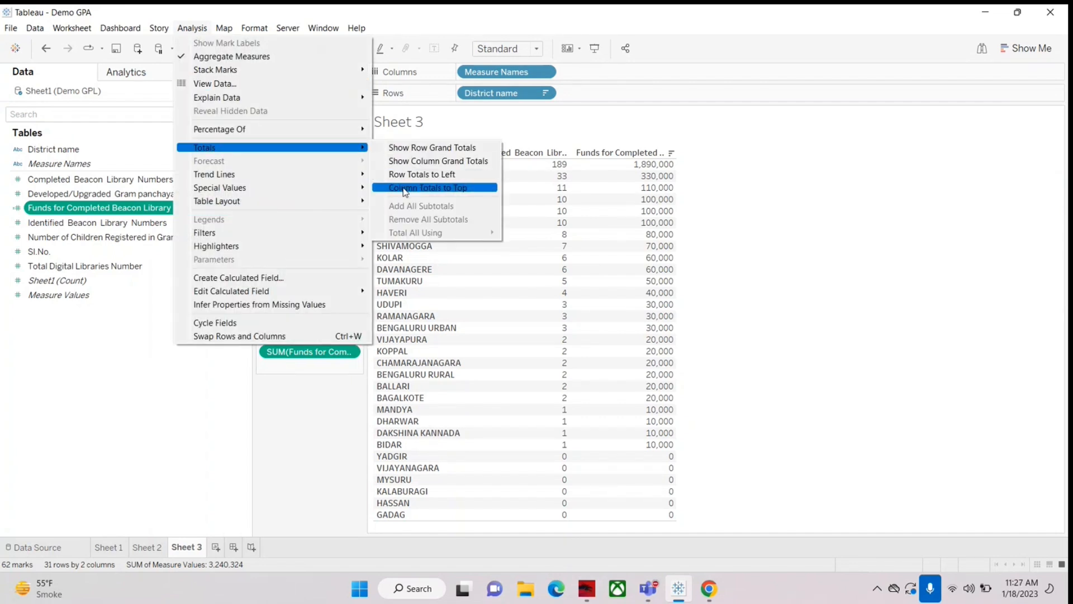
left_click(433, 162)
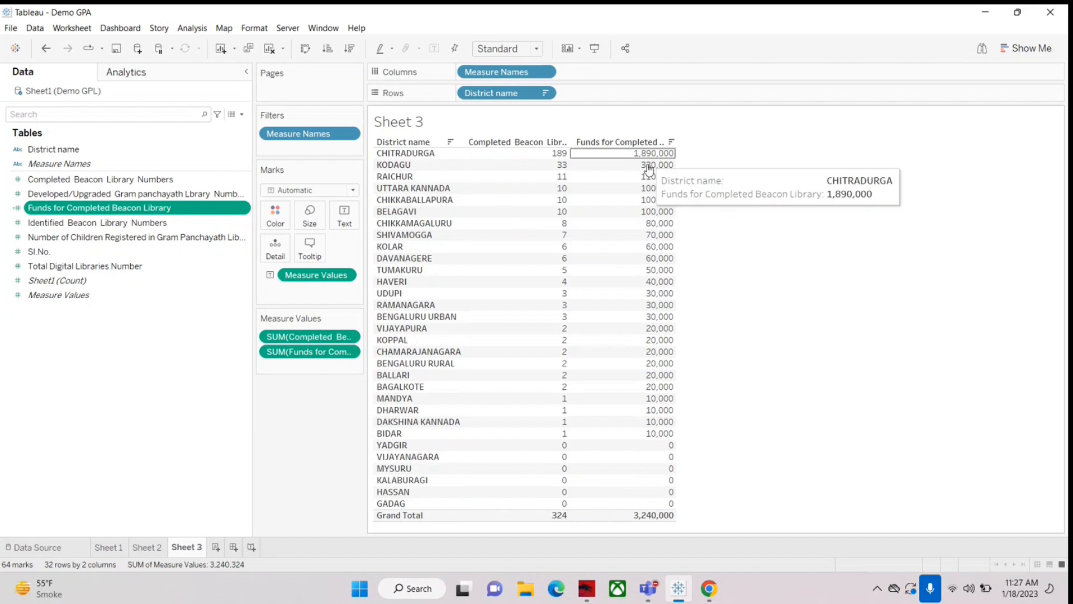
mouse_move(562, 525)
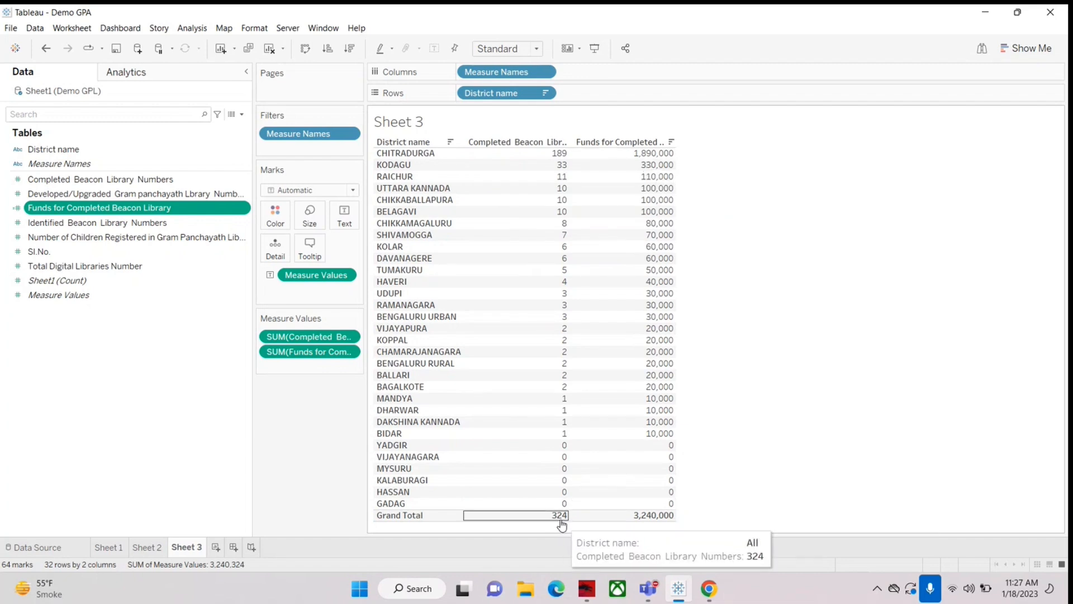
mouse_move(645, 519)
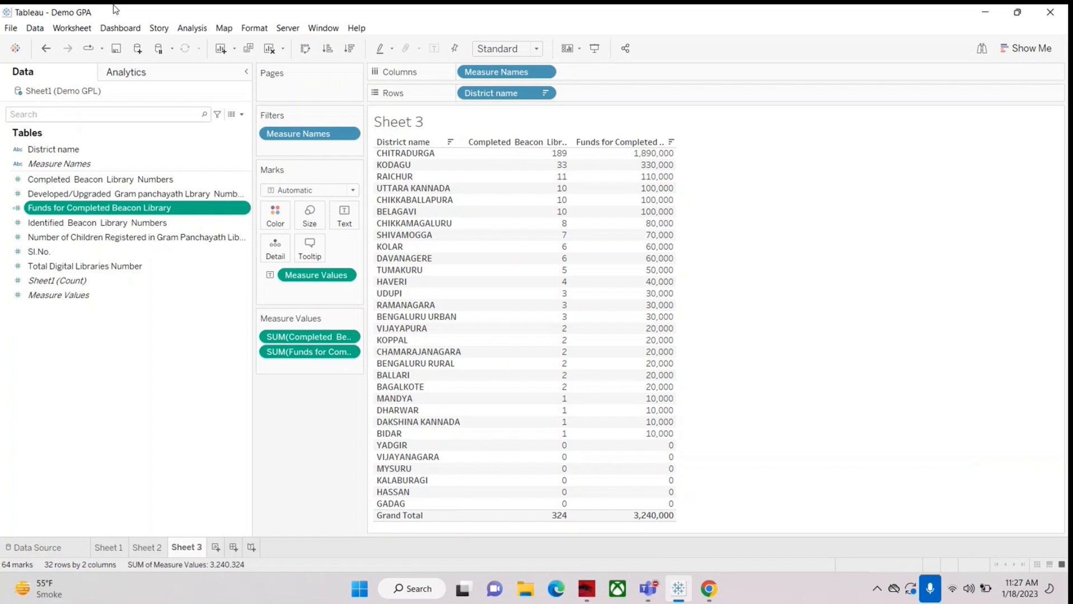
Step: Turn the column grand totals of the Sheet 3 table off and back on
left_click(192, 29)
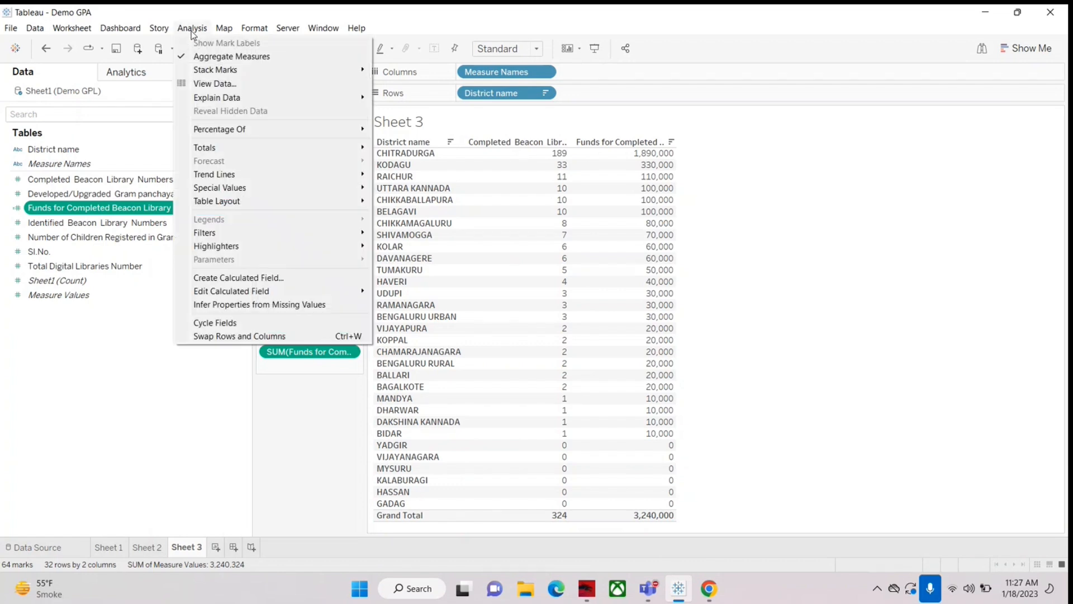
mouse_move(241, 149)
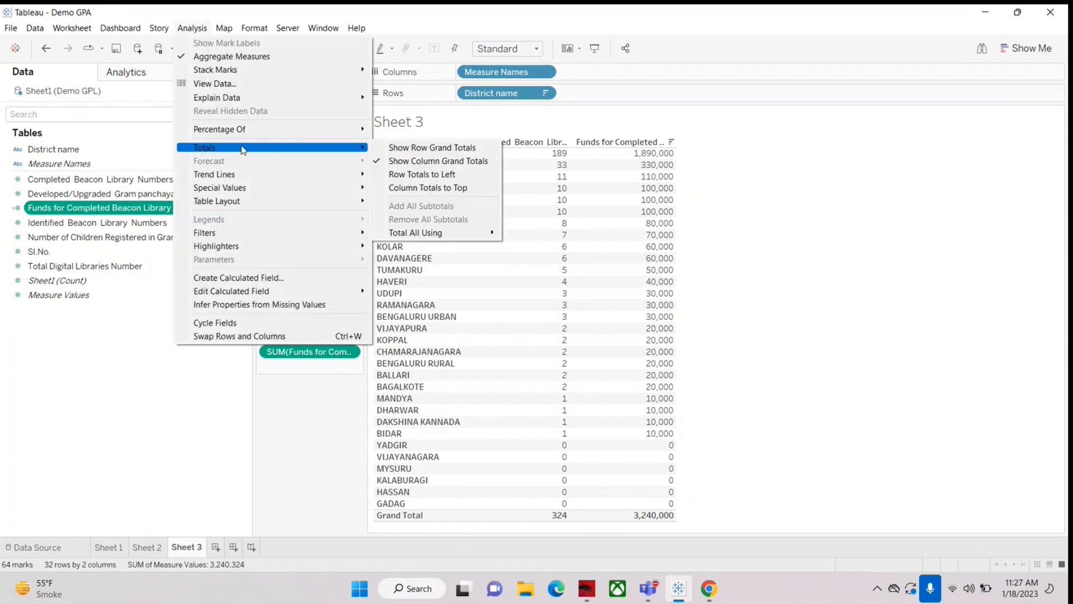
left_click(439, 161)
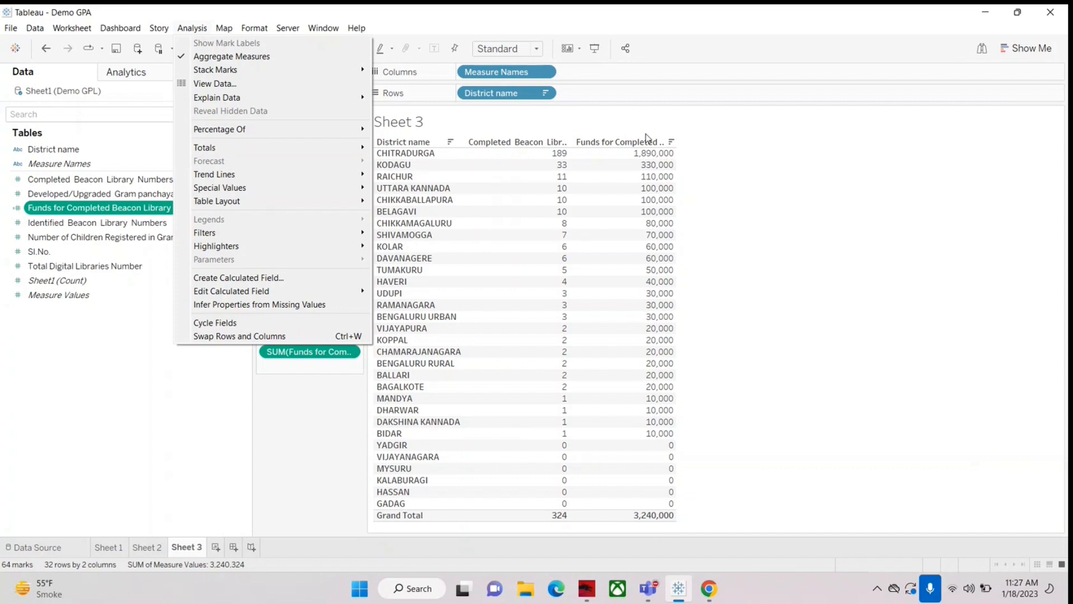
left_click(295, 423)
left_click(193, 29)
mouse_move(204, 151)
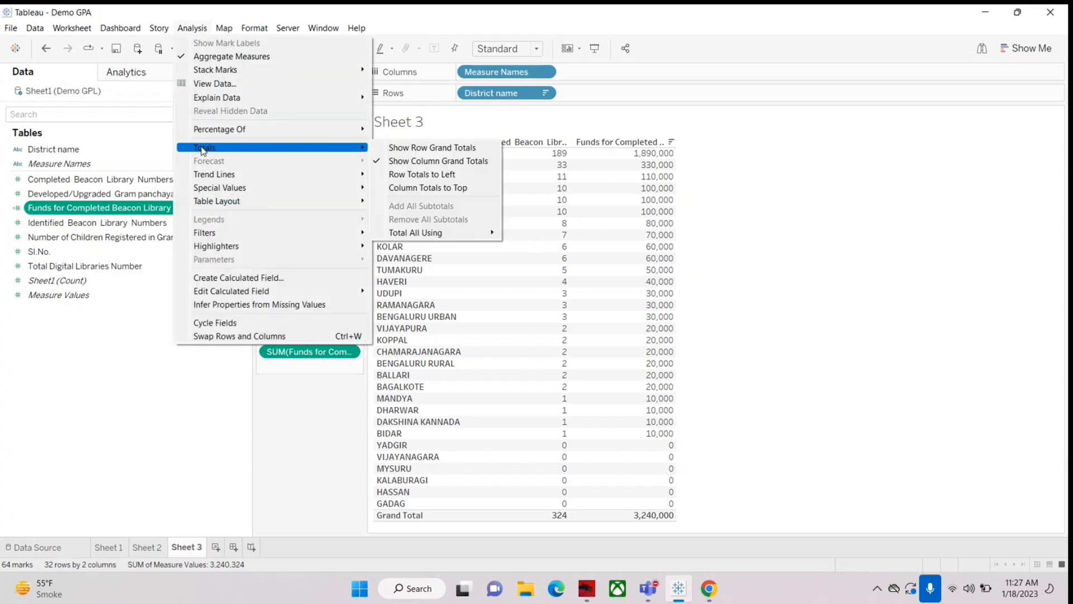
left_click(412, 163)
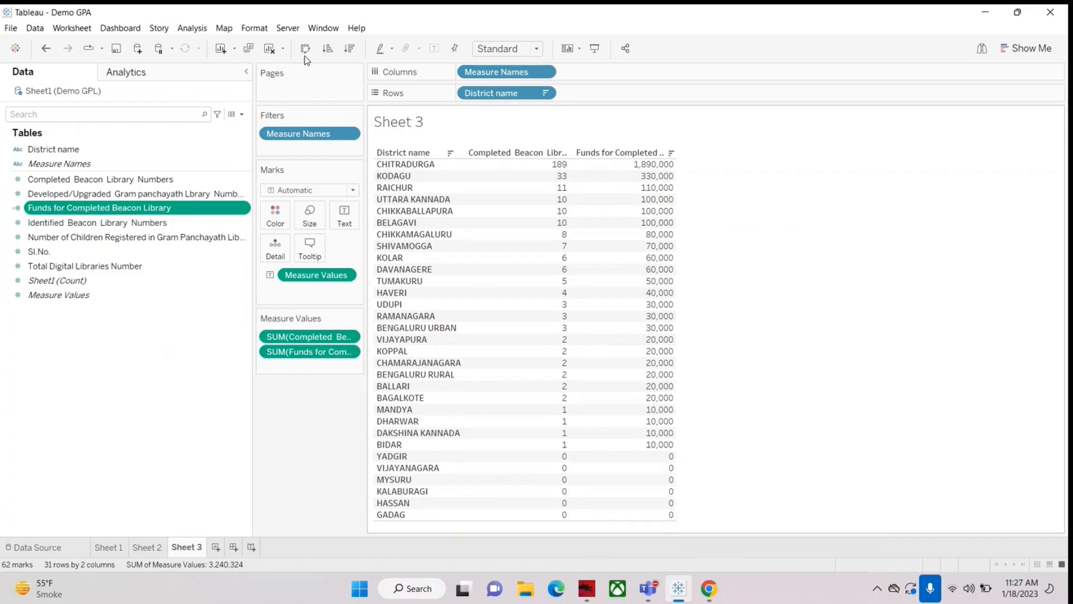
left_click(190, 29)
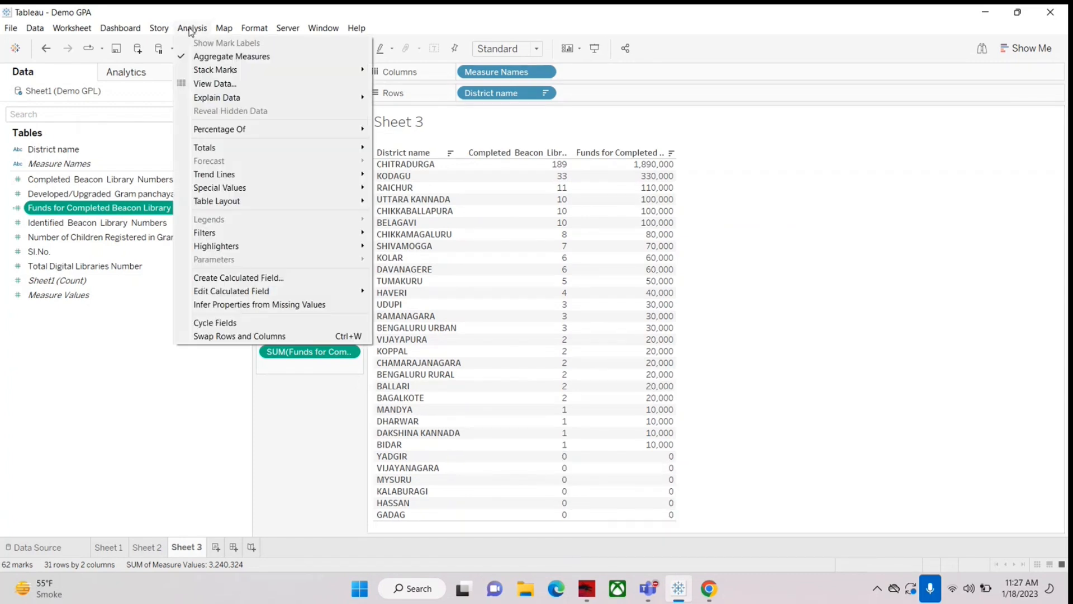
mouse_move(232, 150)
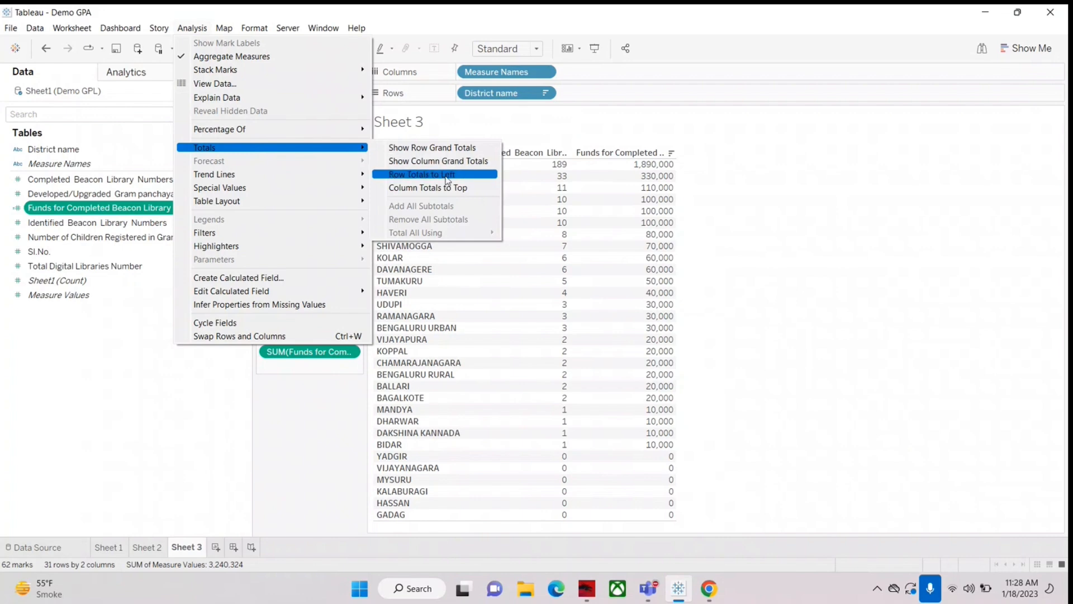
left_click(457, 162)
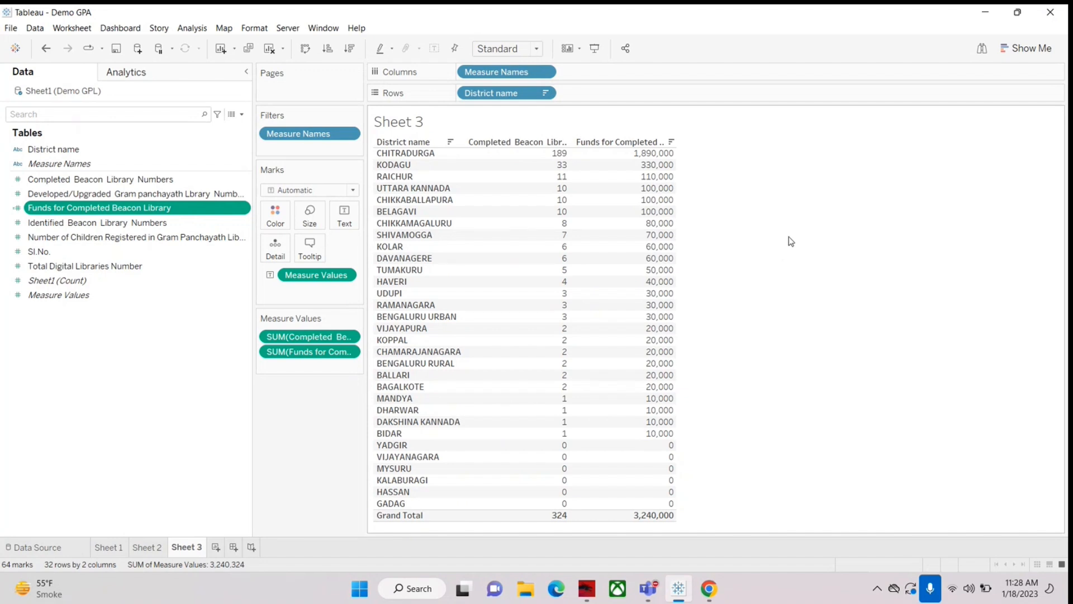
Step: Create a new worksheet and place Funds for Completed Beacon Library in its view as a single text value
left_click(216, 548)
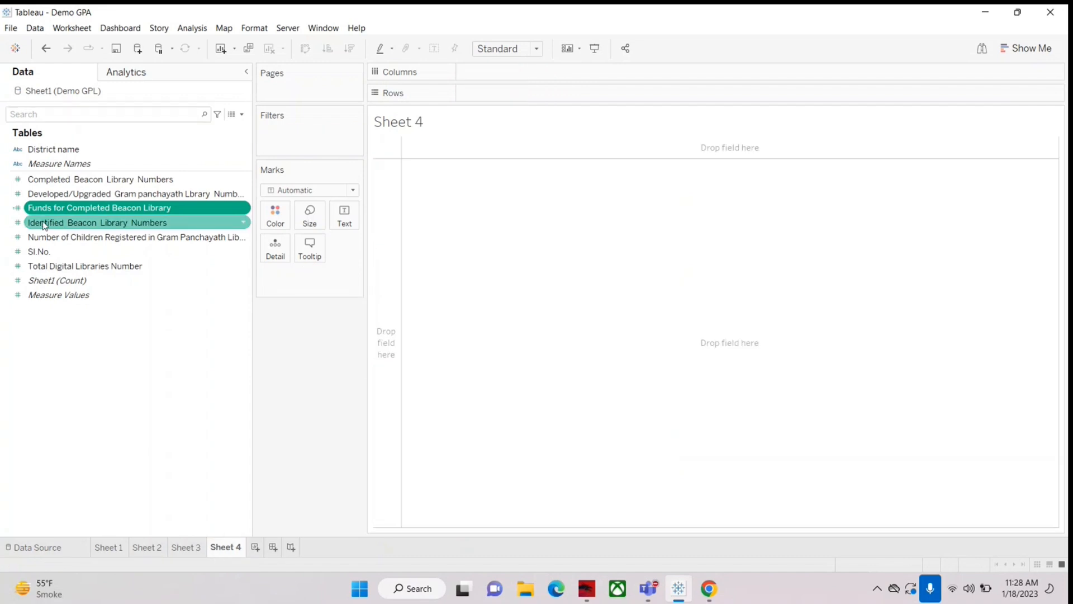
left_click_drag(43, 209, 441, 189)
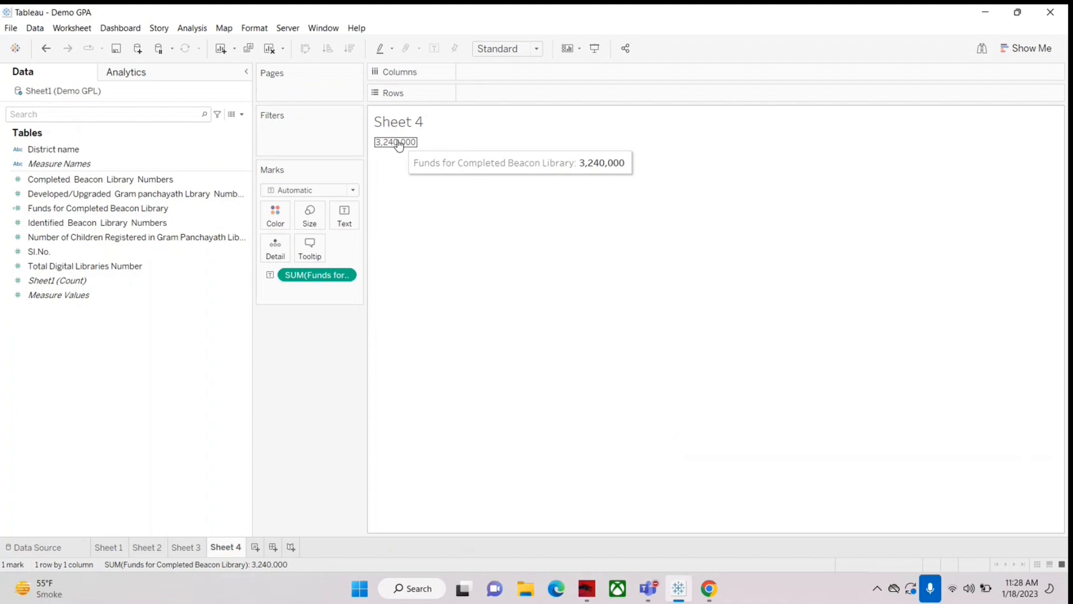
left_click(99, 218)
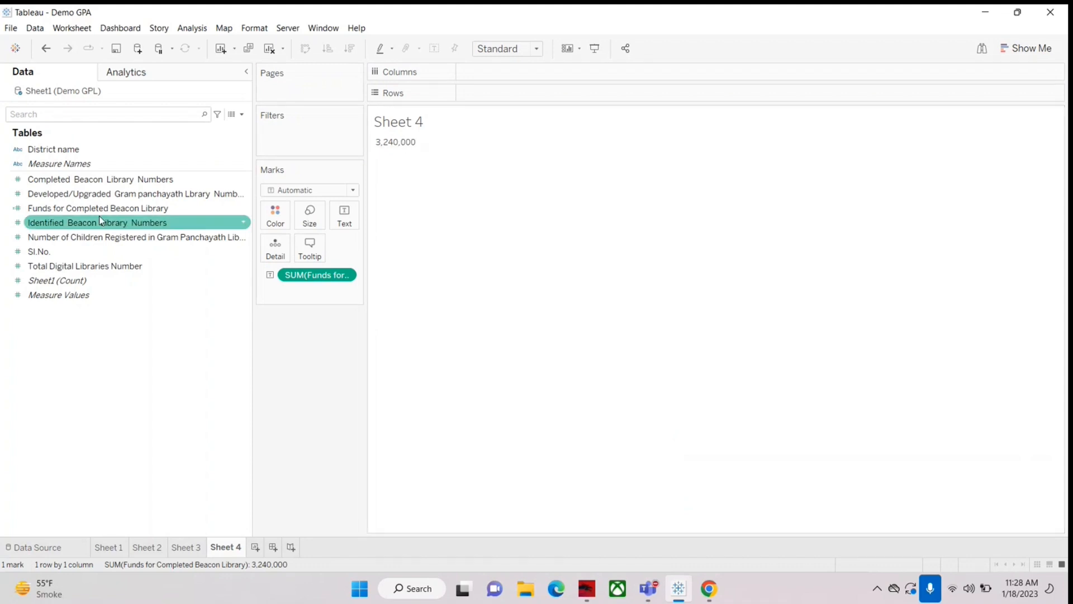
Step: Return to Sheet 3 and manually move the KOLAR row to just below RAMANAGARA in the district order
left_click(193, 546)
mouse_move(497, 72)
left_mouse_down()
mouse_move(347, 223)
mouse_move(132, 401)
mouse_move(515, 77)
left_mouse_up()
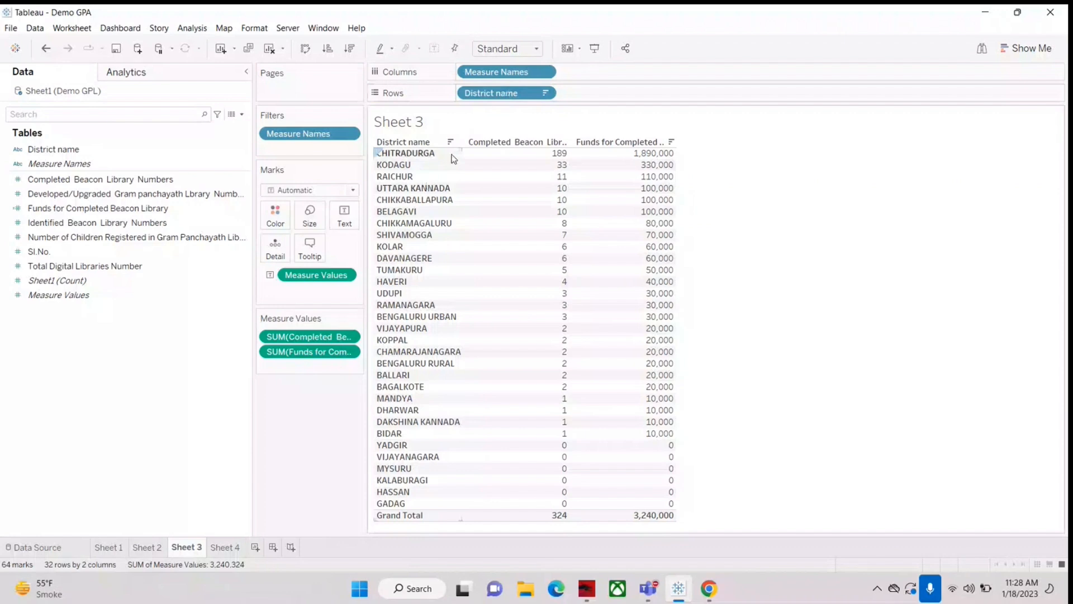
left_click_drag(390, 247, 392, 305)
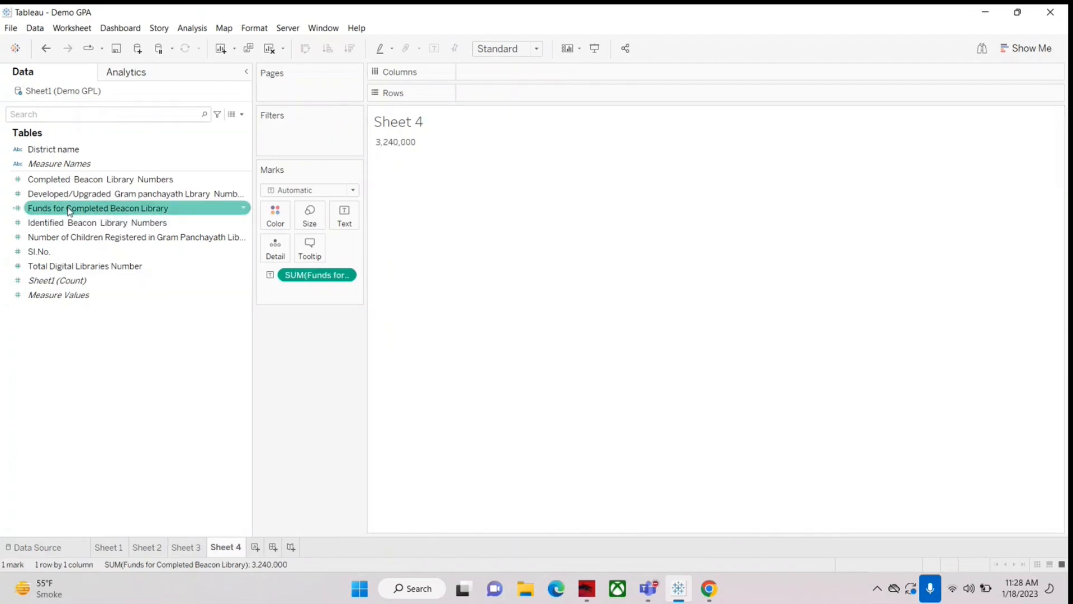
Step: Remove the column grand totals from the manually reordered Sheet 3 table and show them again
mouse_move(410, 146)
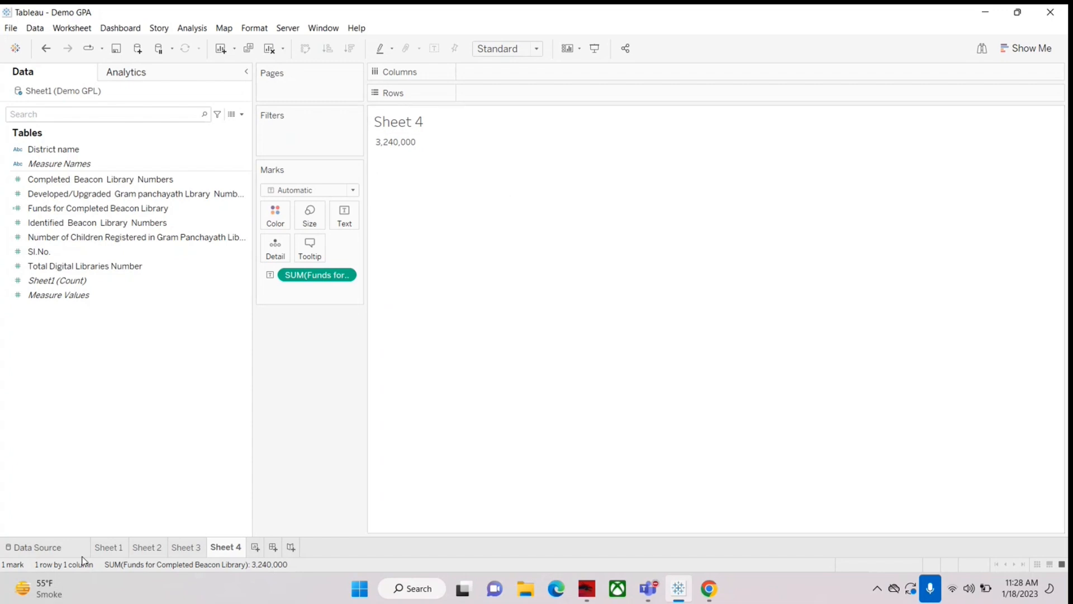
left_click(185, 547)
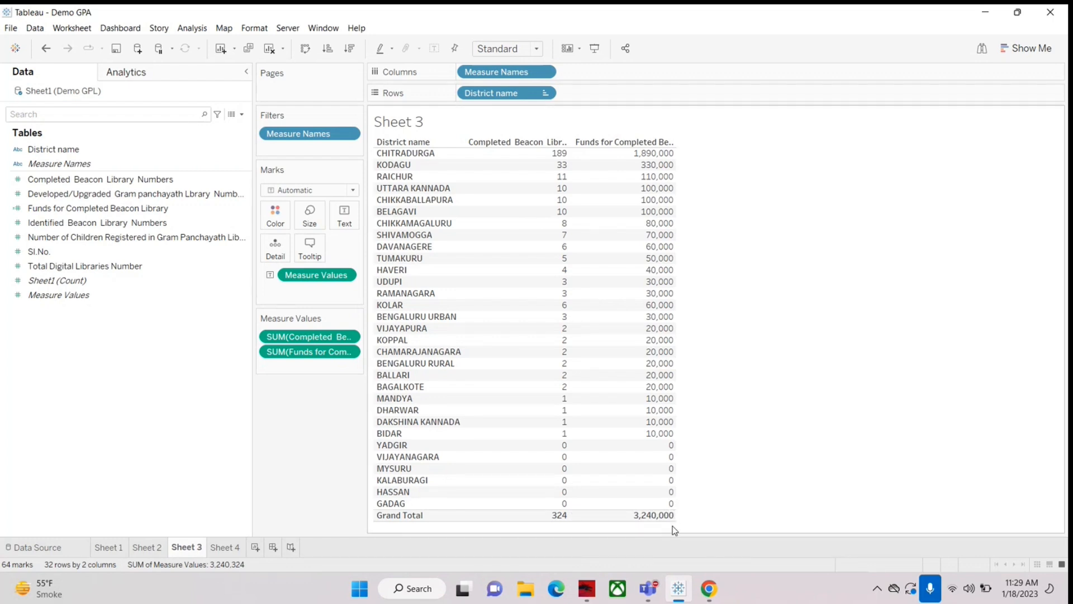
left_click(192, 28)
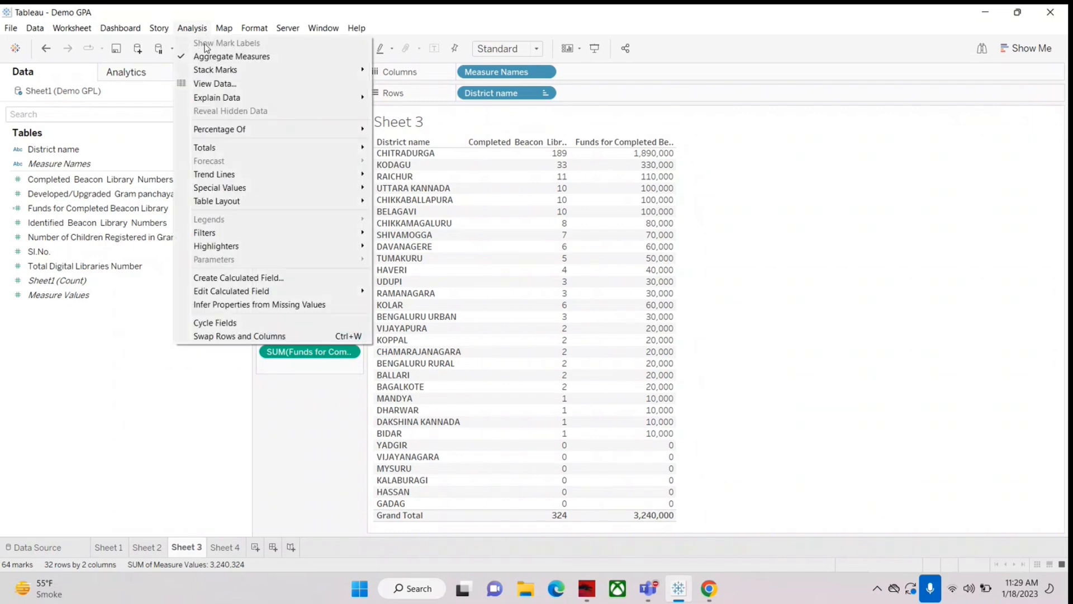
mouse_move(225, 153)
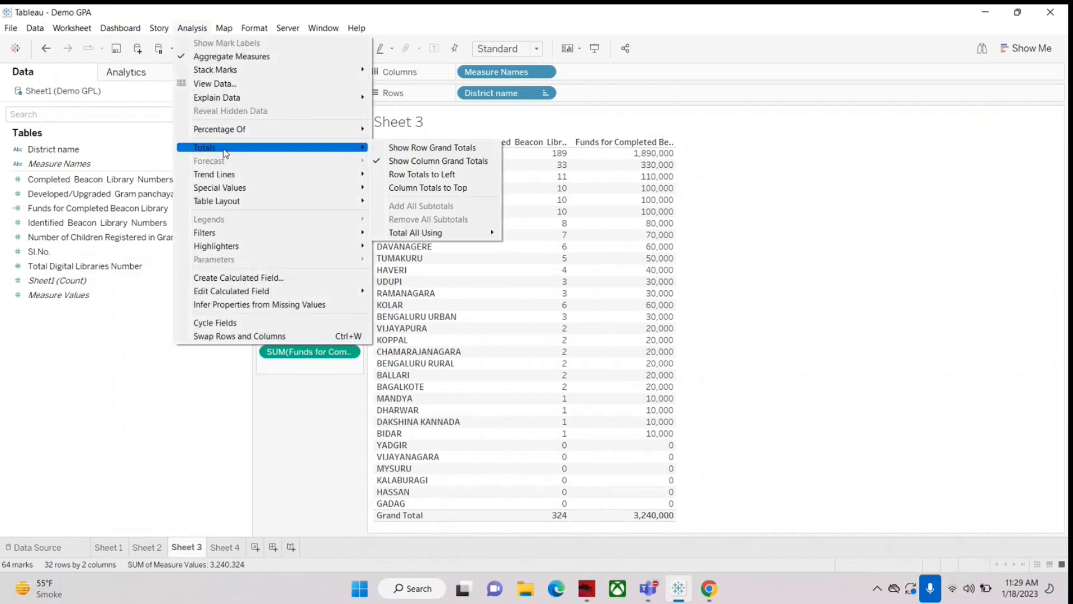
left_click(378, 162)
left_click(193, 29)
mouse_move(223, 148)
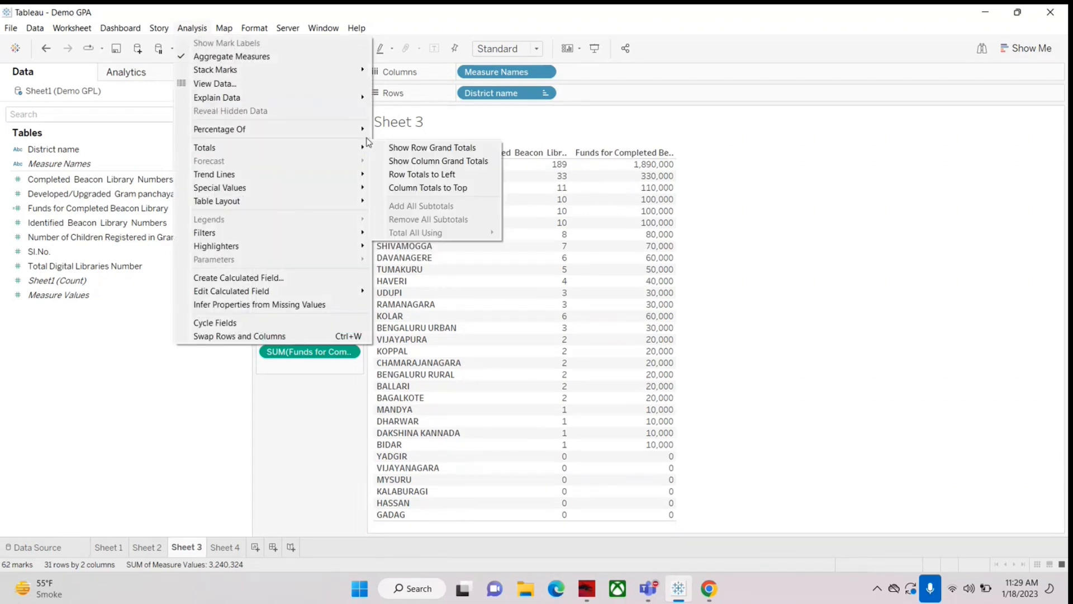
left_click(400, 163)
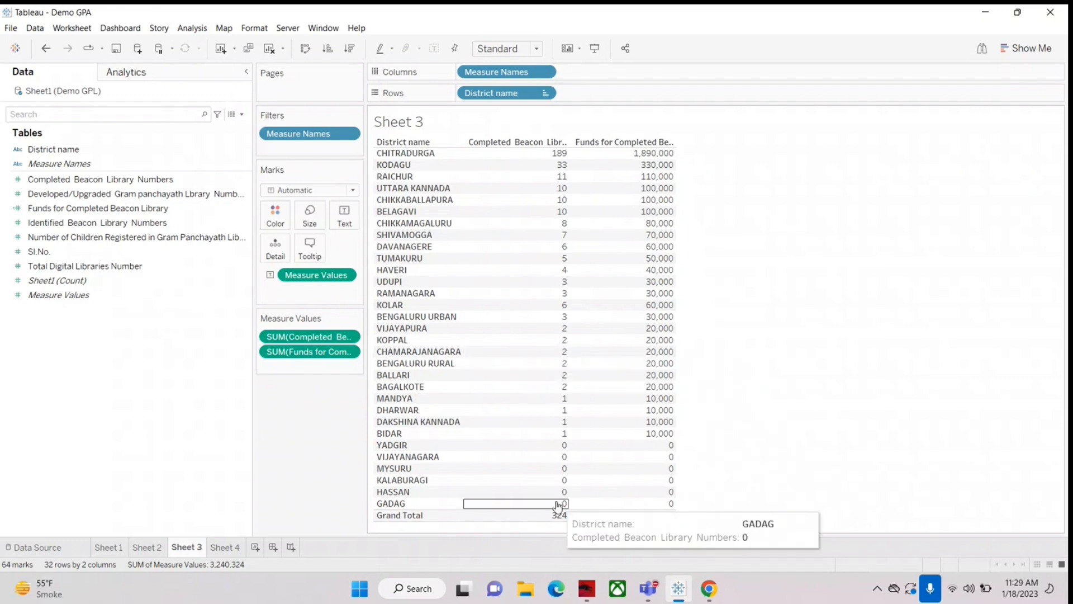
mouse_move(593, 294)
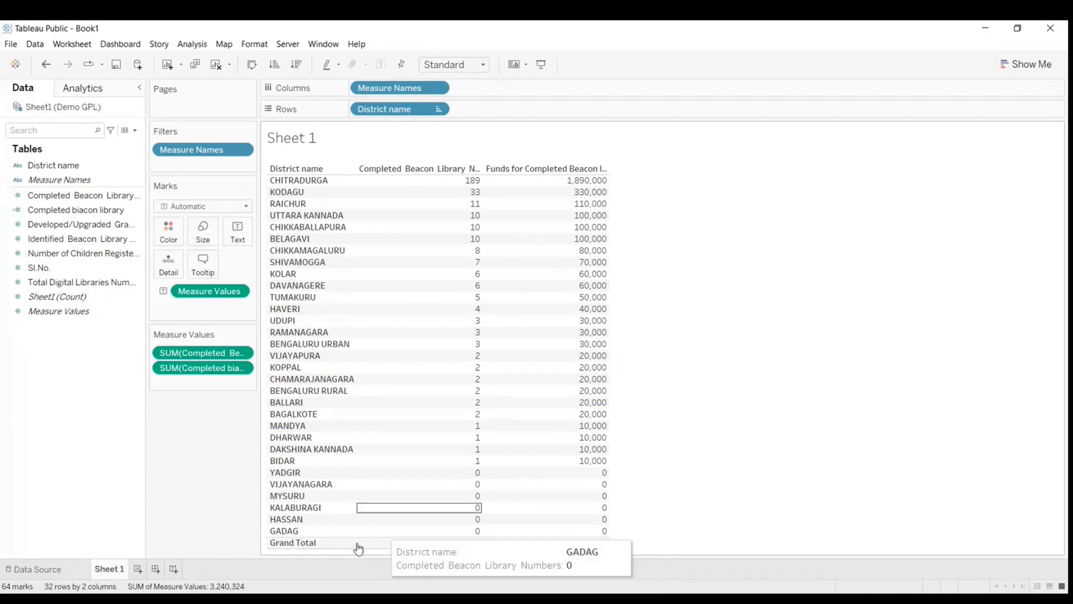
left_click(343, 598)
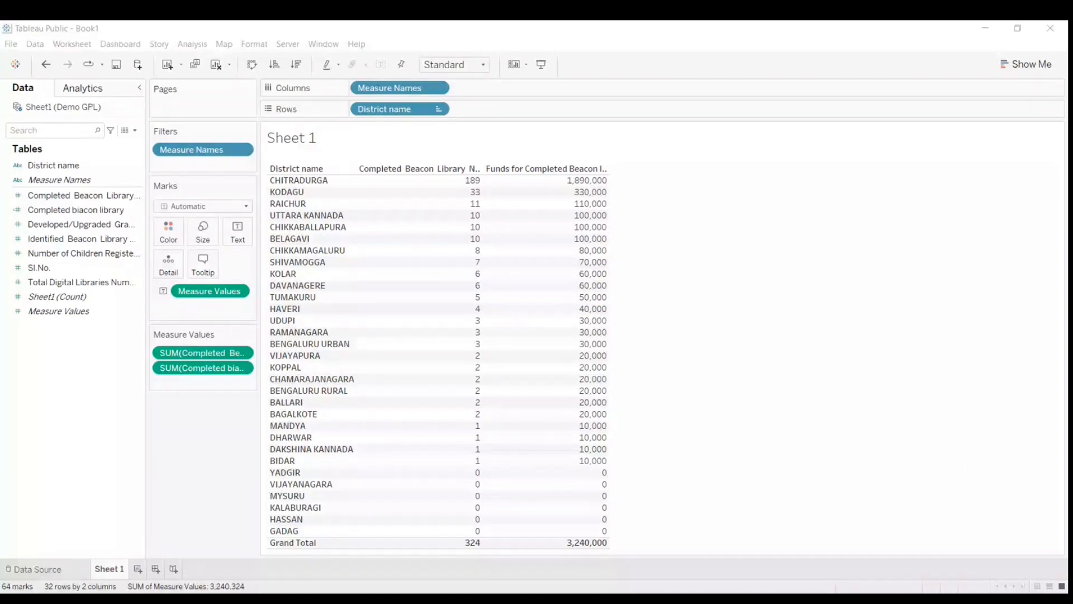
key("alt+Tab")
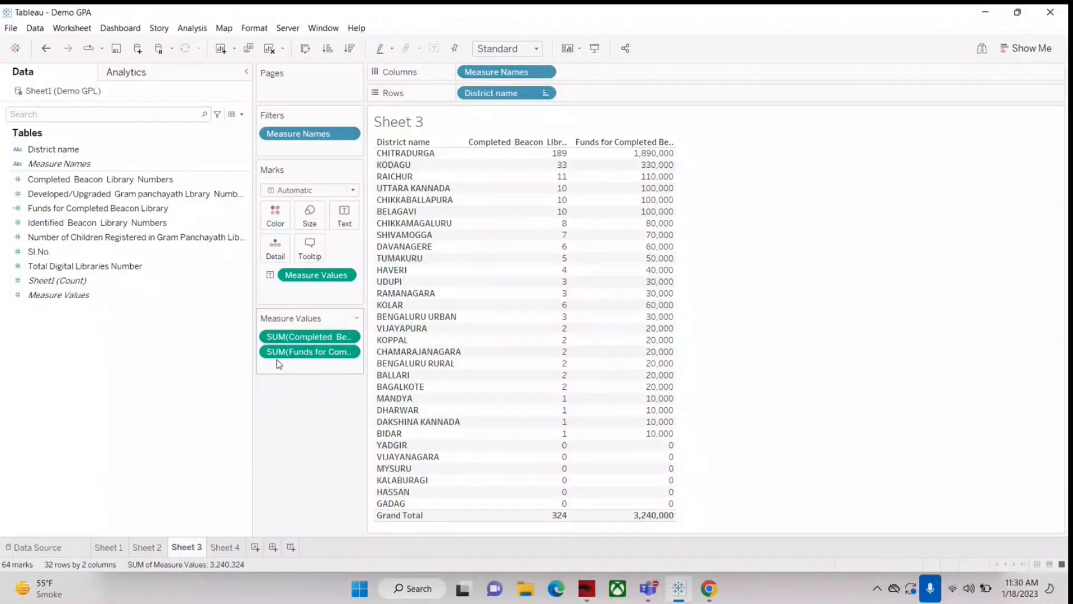
Step: Clear all fields from the Sheet 4 worksheet
left_click(231, 548)
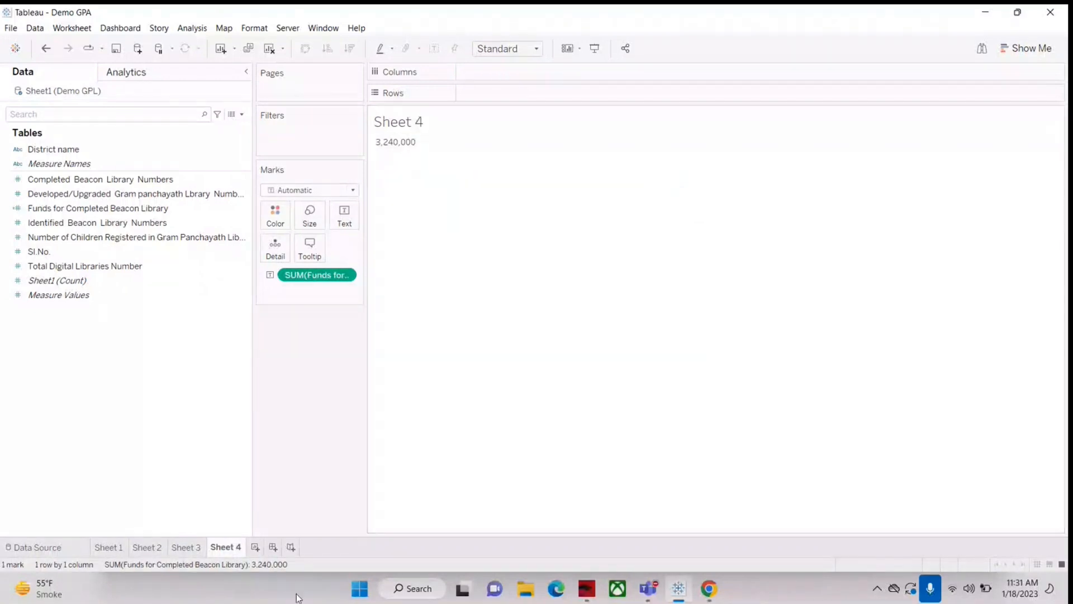
left_click(270, 48)
left_click(112, 195)
left_click(114, 268)
key("Up")
key("Up")
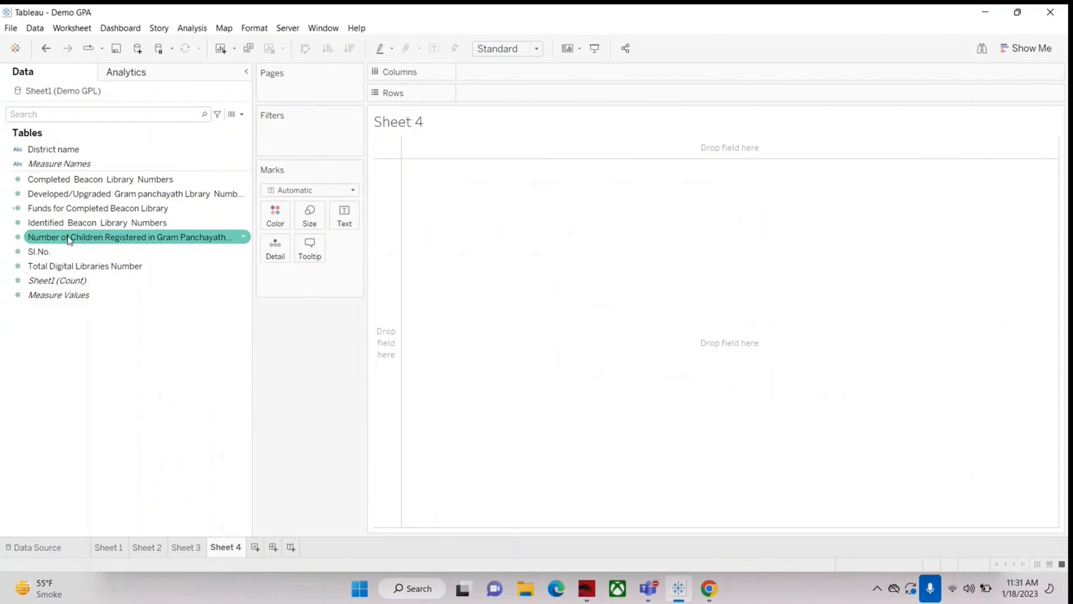
Step: Build a text table in Sheet 4 with District name as rows and Completed Beacon Library Numbers as values
left_click(59, 163)
left_click_drag(53, 149, 494, 92)
left_click(111, 193)
left_click_drag(58, 179, 491, 196)
left_click(40, 209)
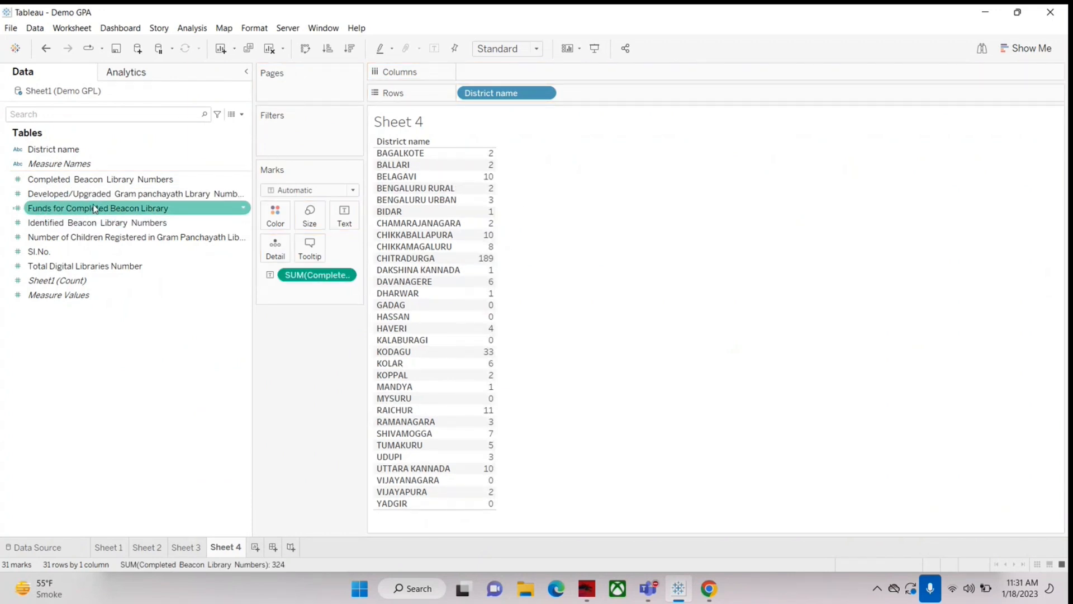
Step: Draft a new calculated field with the formula [Completed Beacon Library Numbers]*10000 and close the editor without saving it
left_click(242, 114)
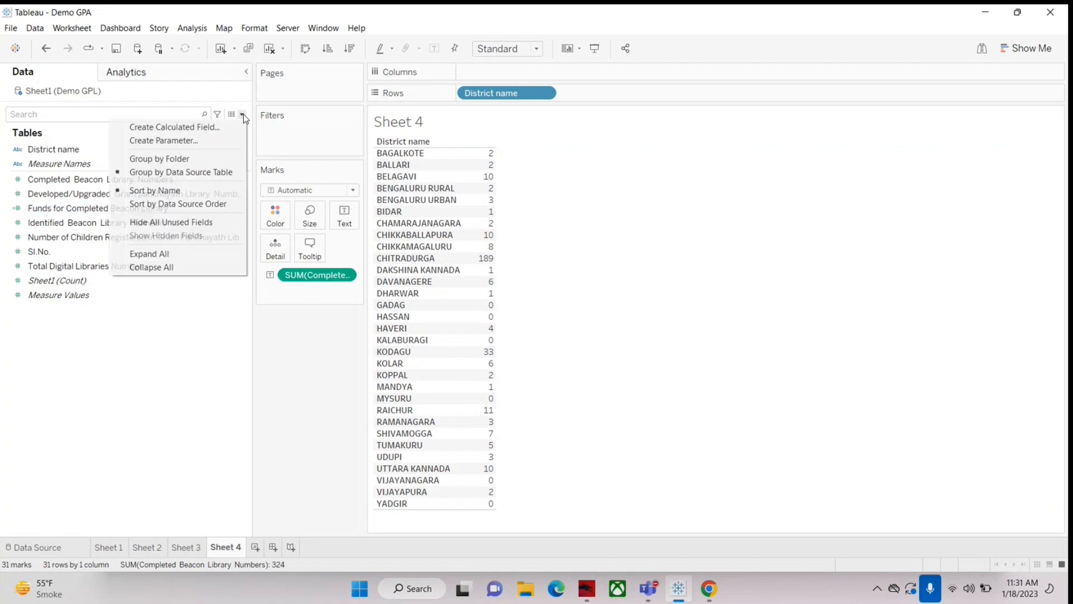
left_click(174, 128)
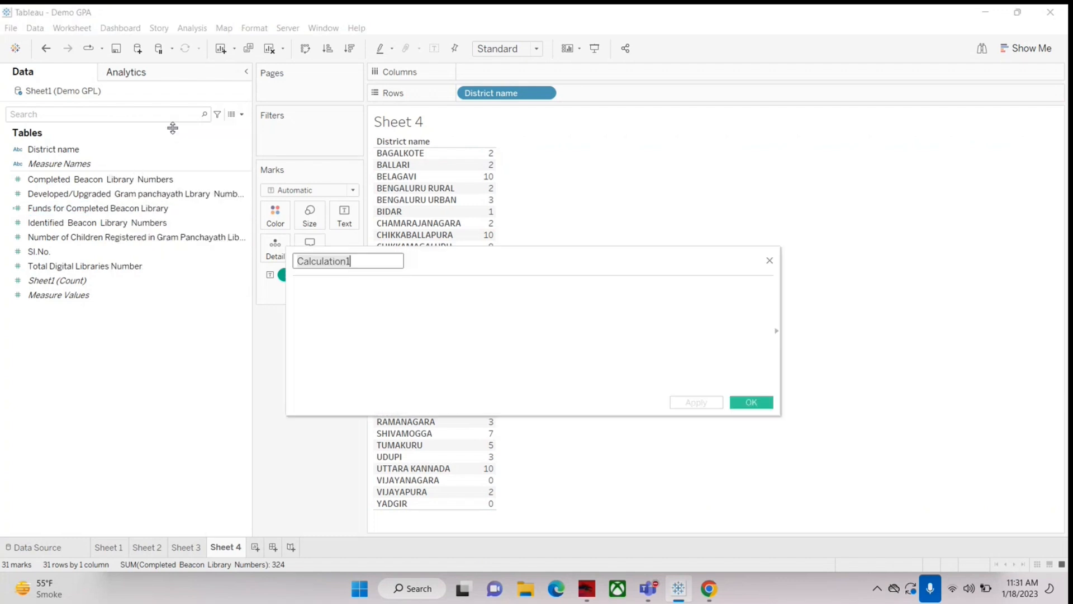
left_click(770, 261)
left_click(91, 209)
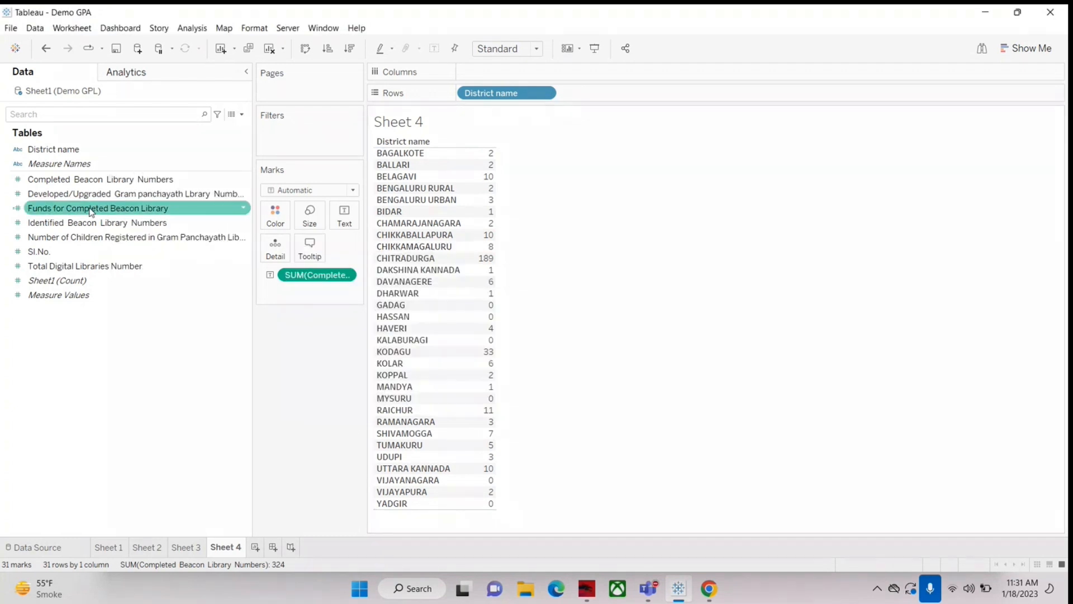
left_click(242, 114)
left_click(229, 128)
left_click_drag(67, 179, 376, 320)
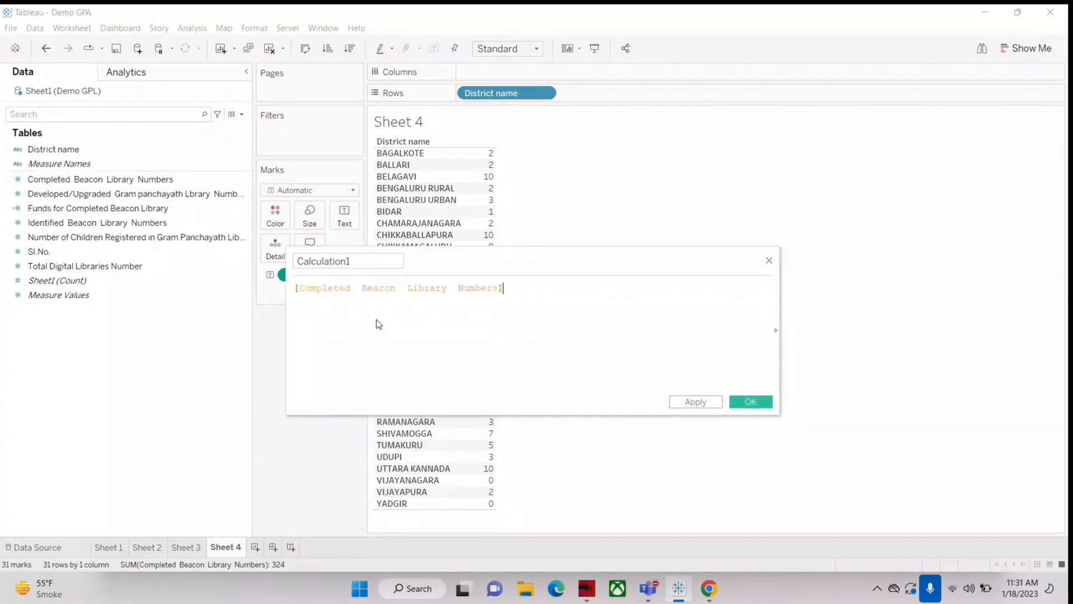
type("*10000")
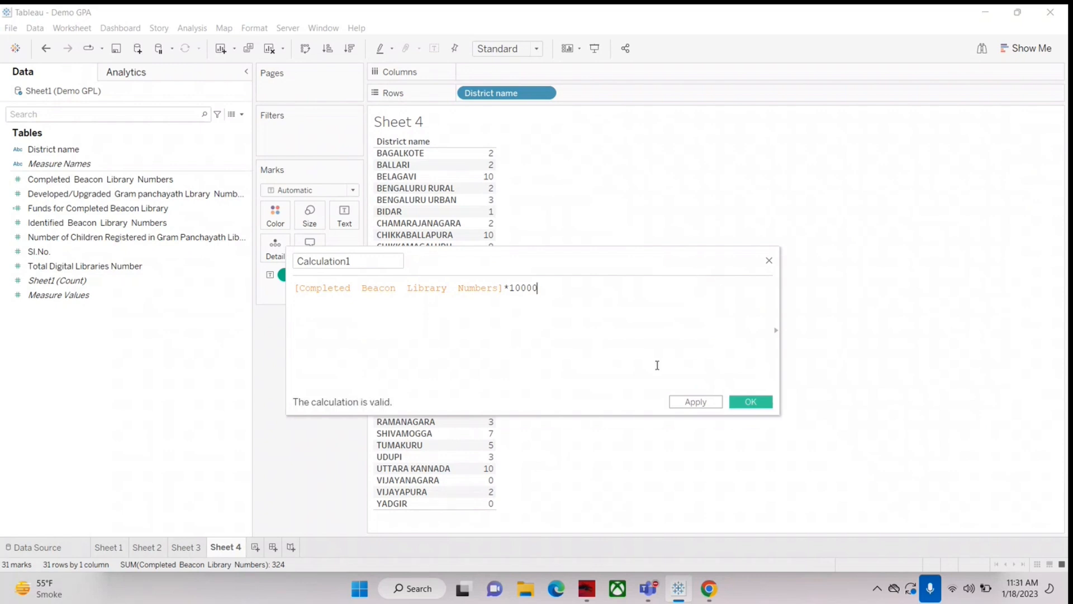
left_click(502, 288)
left_click(769, 261)
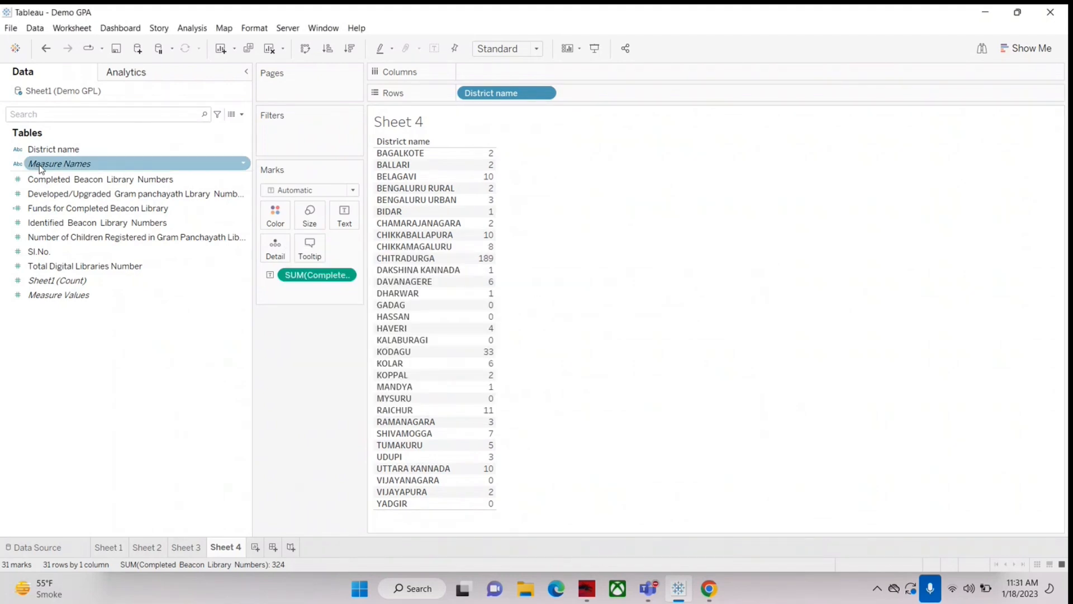
Step: Open the existing Funds for Completed Beacon Library calculation, examine its name and formula, and close it without changes
right_click(66, 208)
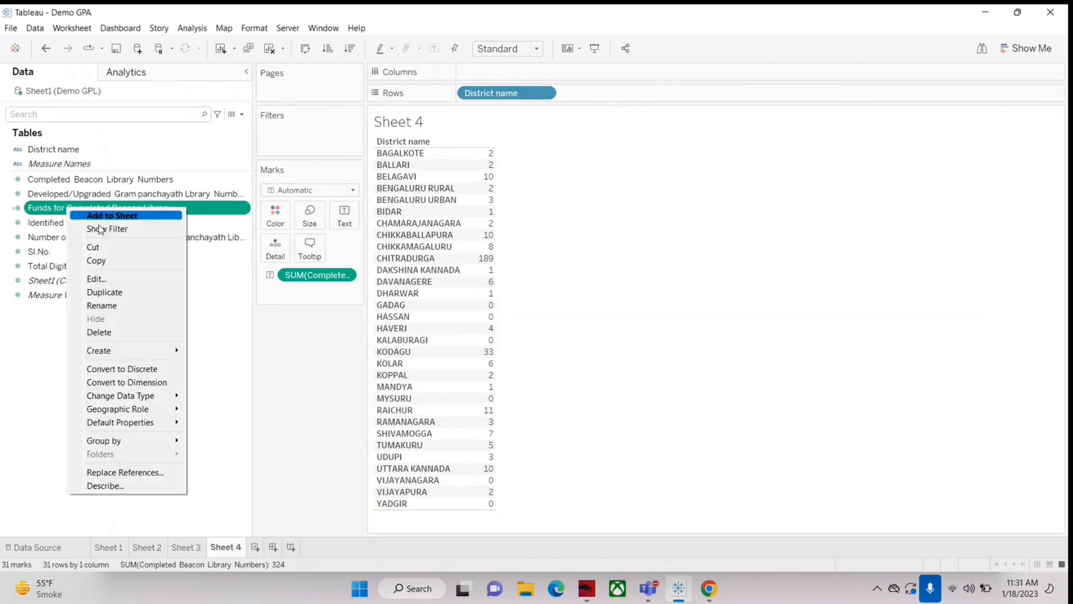
left_click(112, 281)
left_click(377, 263)
key("Left")
key("Left")
key("Left")
key("Left")
key("Left")
key("Left")
key("Left")
key("Left")
key("Left")
key("Left")
key("Left")
key("Left")
key("Left")
key("Left")
key("Left")
key("Left")
key("Left")
key("Left")
key("Left")
key("Left")
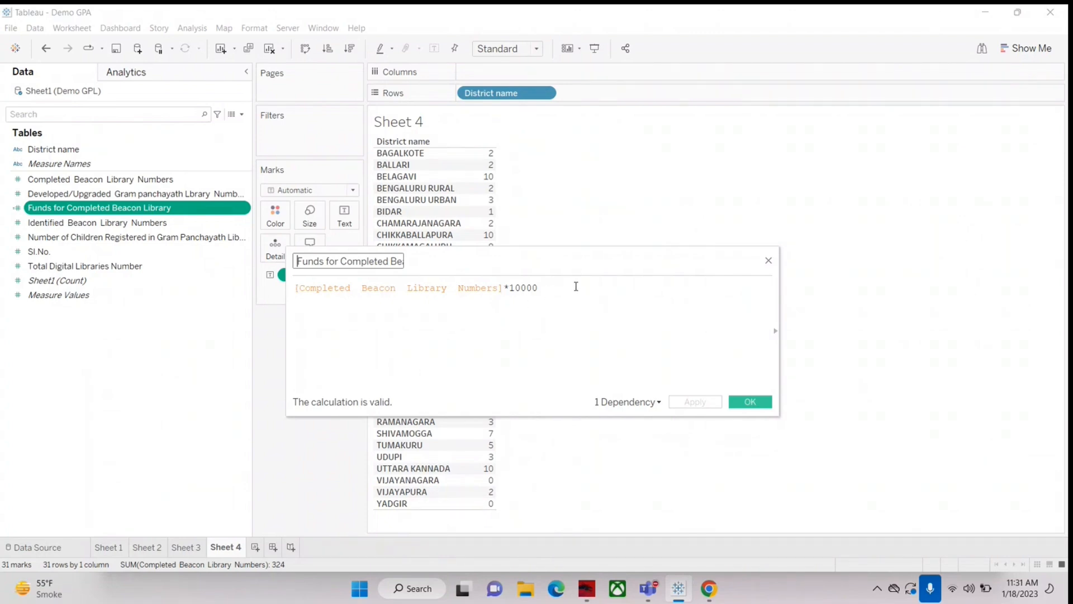
left_click(760, 401)
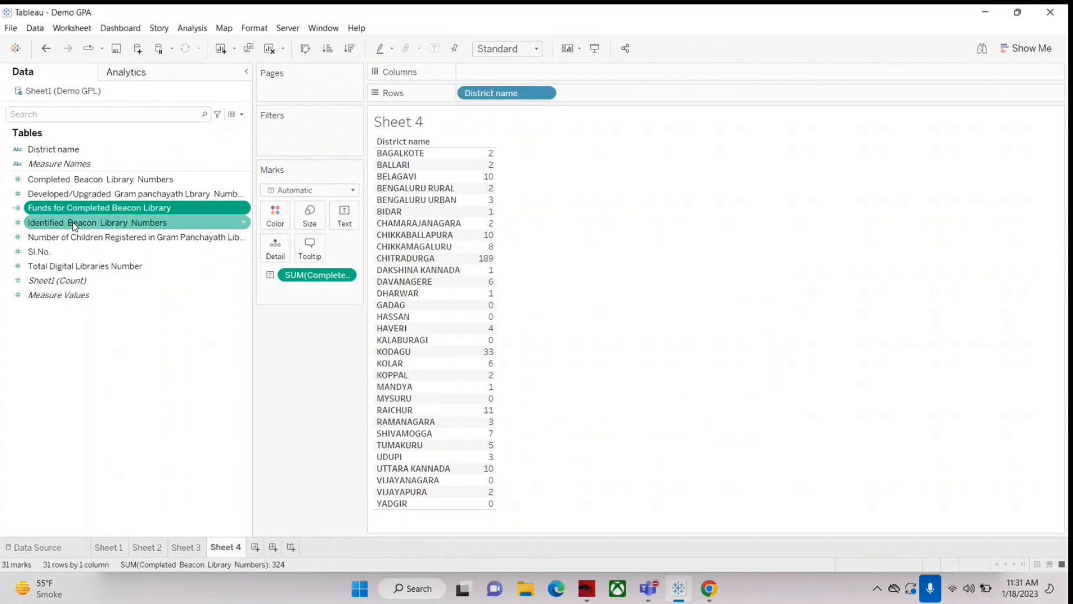
Step: Add Funds for Completed Beacon Library as a second value column in the Sheet 4 table
left_click_drag(55, 210, 495, 234)
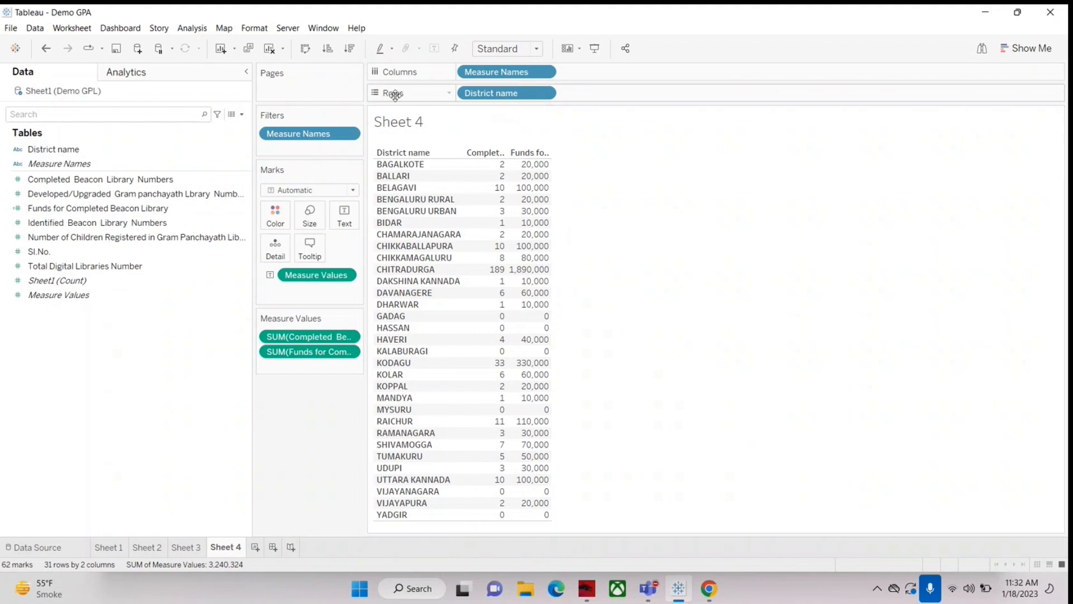
Step: Sort the Sheet 4 districts in descending order by Completed Beacon Library Numbers and widen the two value columns
left_click(350, 49)
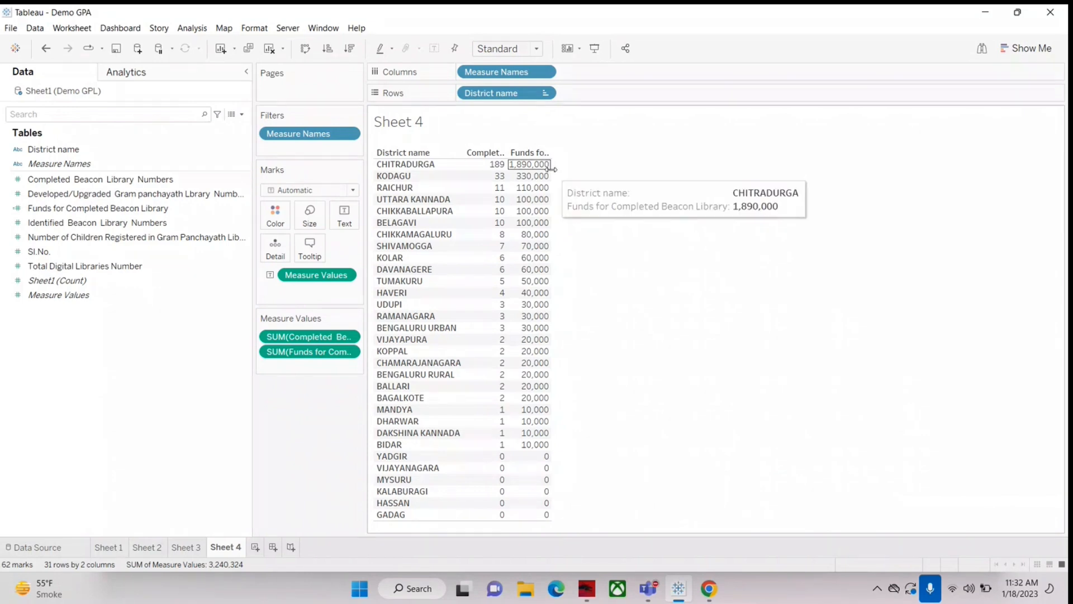
left_click_drag(551, 168, 563, 167)
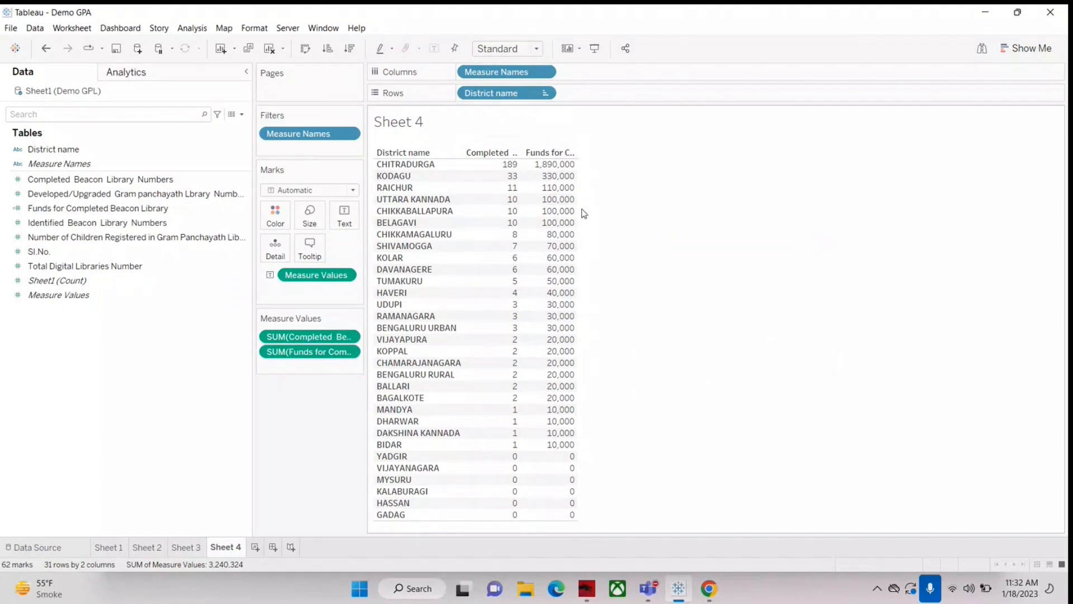
left_click_drag(575, 201, 626, 205)
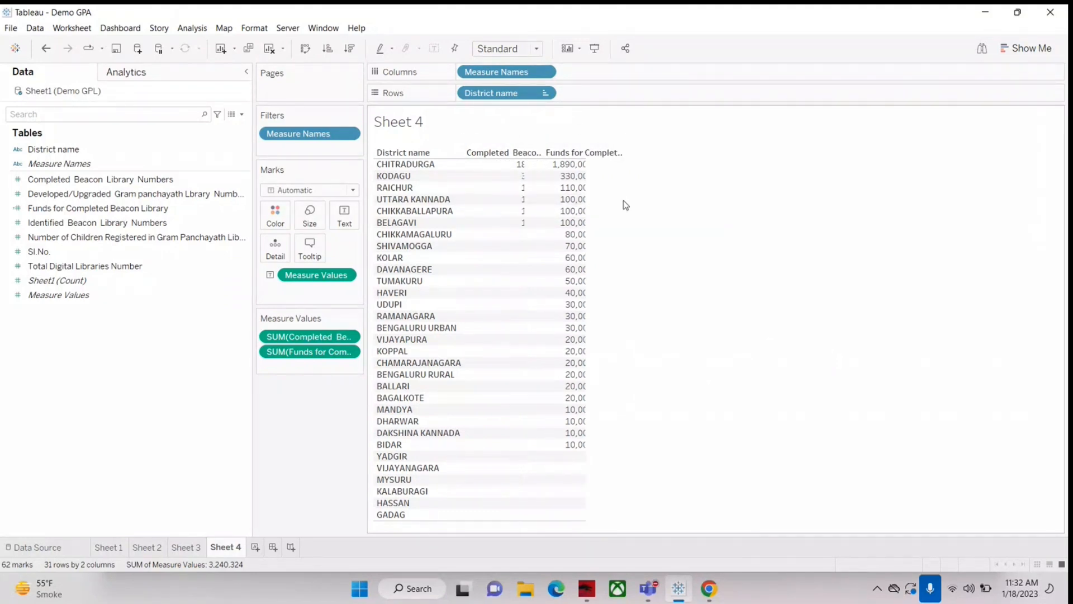
Step: Show column grand totals in the Sheet 4 table
left_click(194, 29)
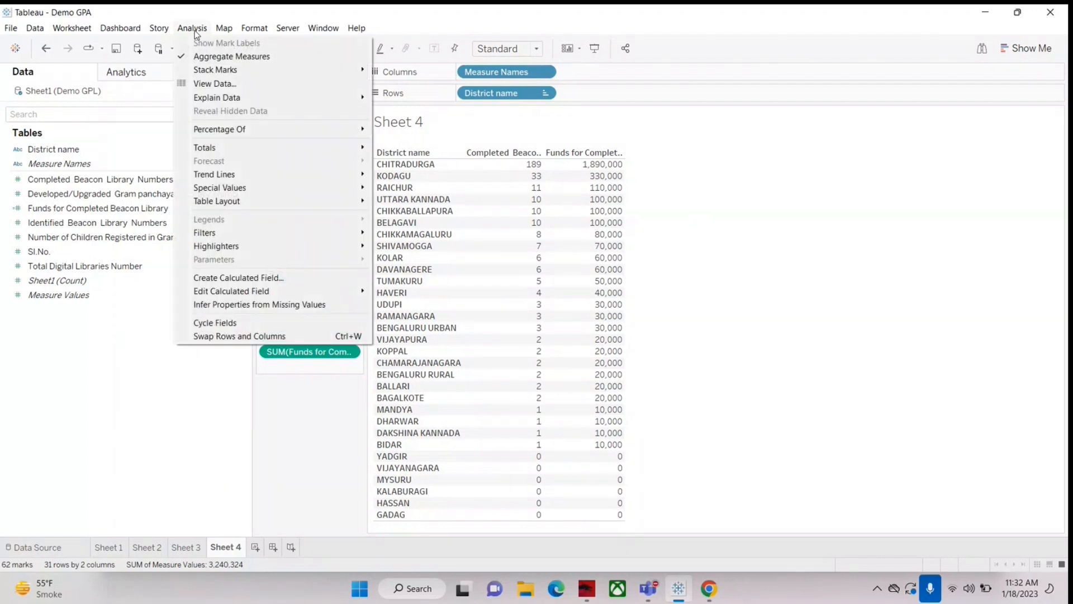
mouse_move(214, 148)
mouse_move(313, 147)
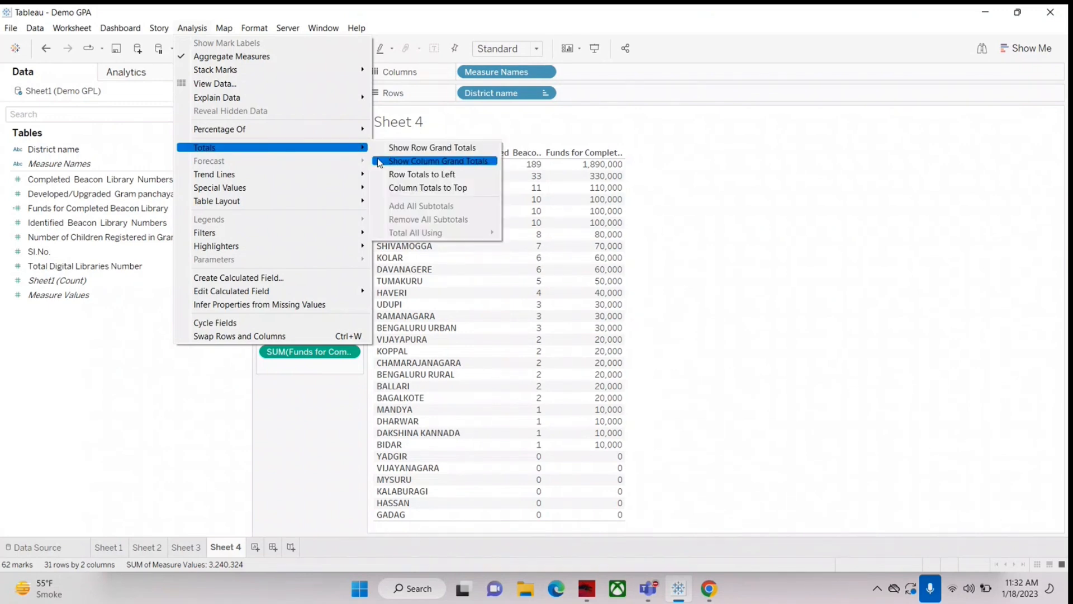
left_click(415, 162)
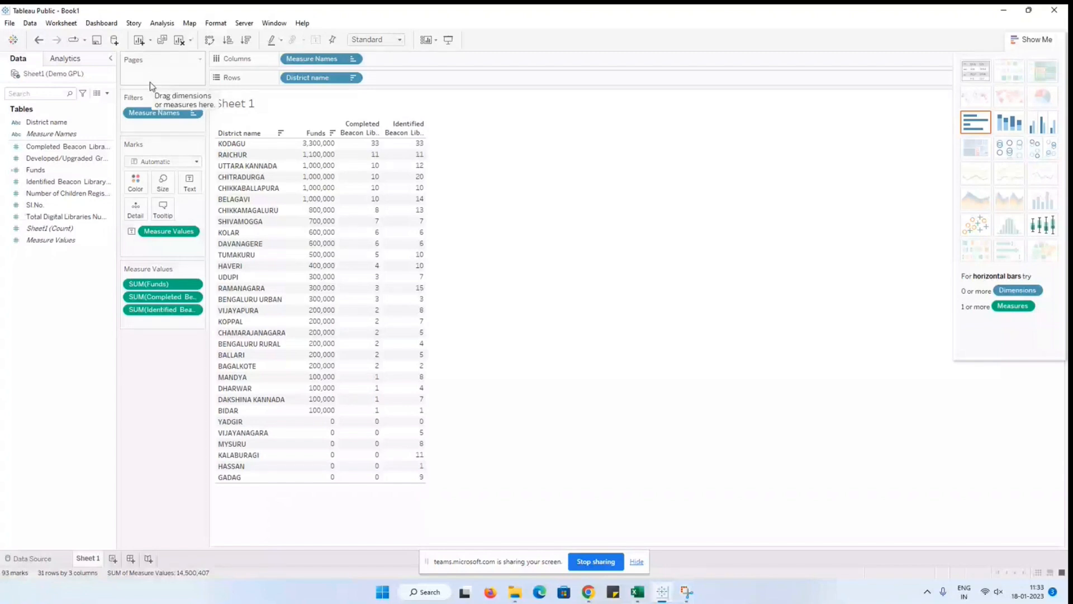
Step: In the Book1 workbook, show column grand totals for the Sheet 1 table of funds, completed and identified beacon libraries
left_click(64, 59)
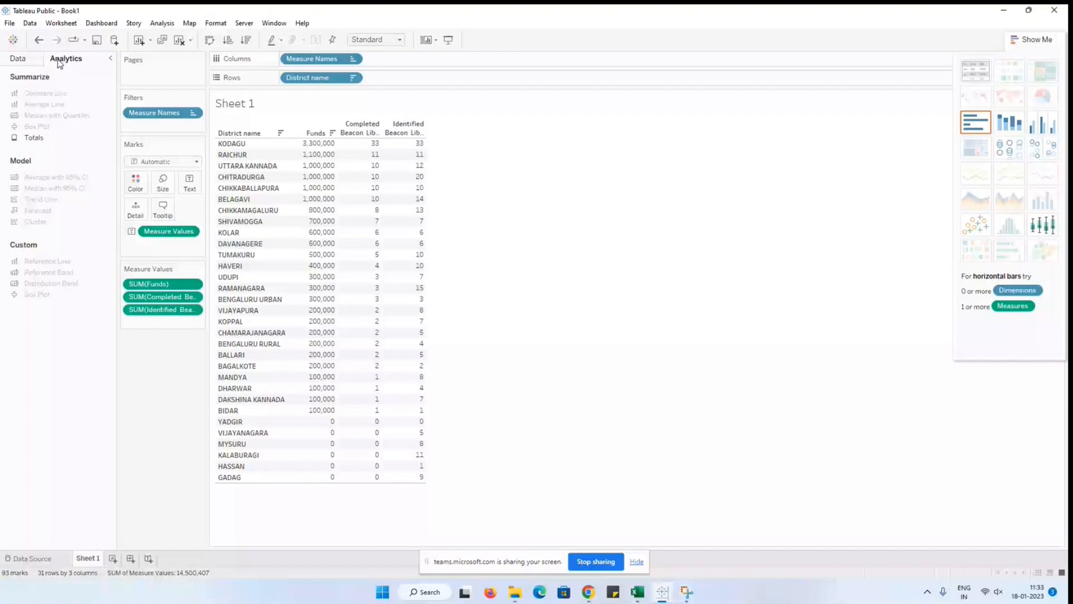
left_click(162, 23)
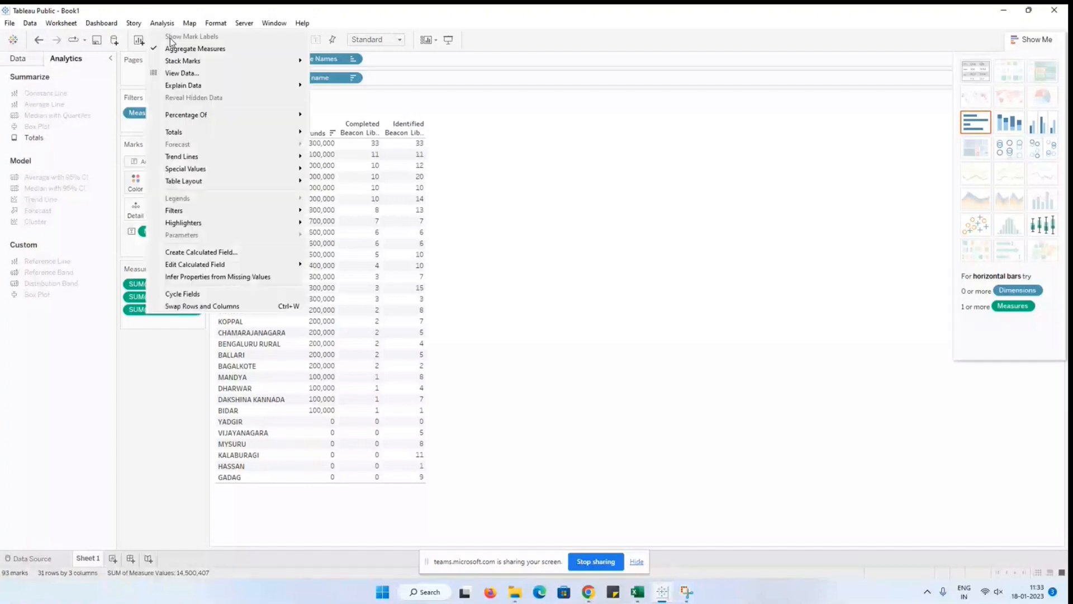
mouse_move(178, 63)
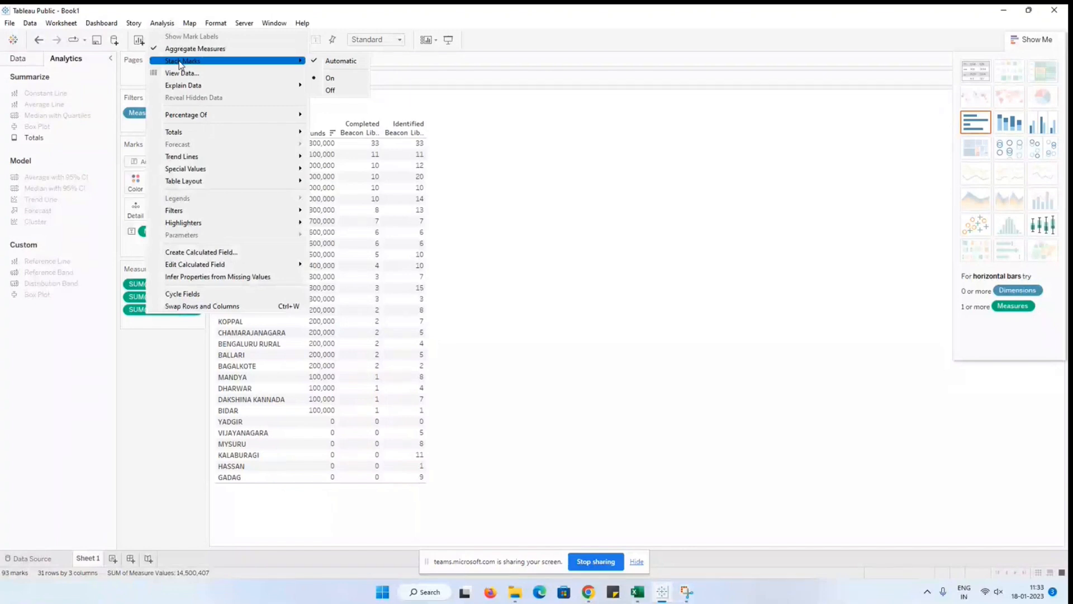
mouse_move(185, 135)
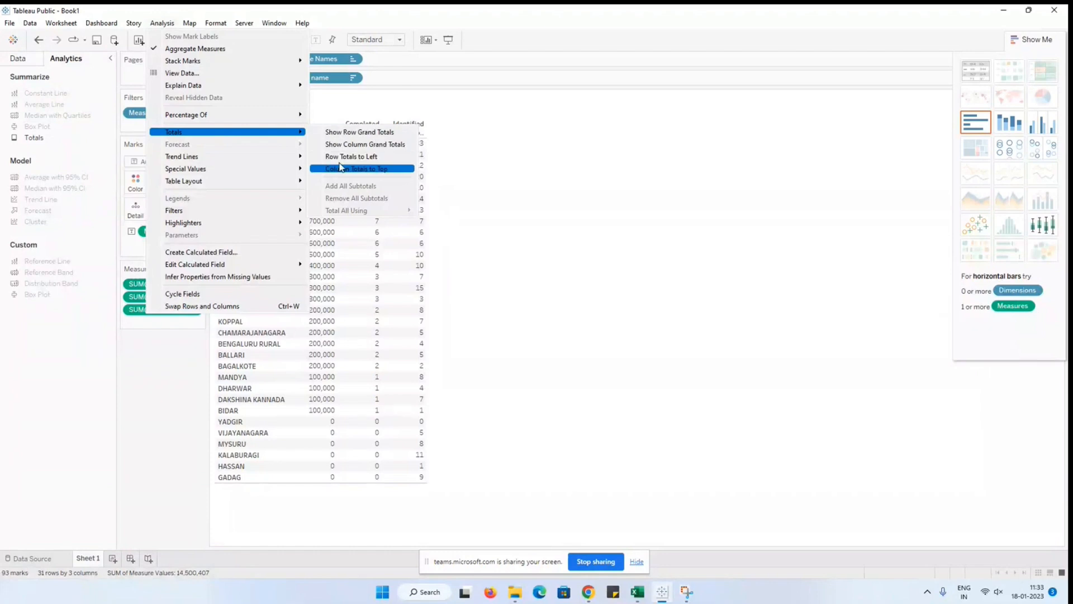
left_click(346, 146)
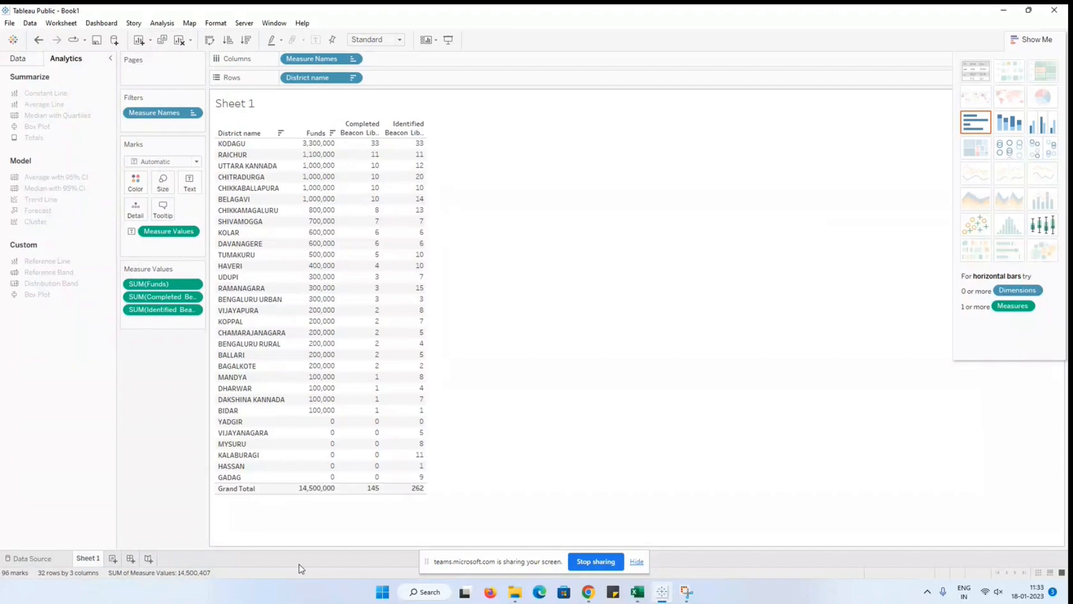
mouse_move(346, 492)
mouse_move(417, 496)
Step: Return to the data field list and color the Sheet 1 table values by District name
left_click(110, 58)
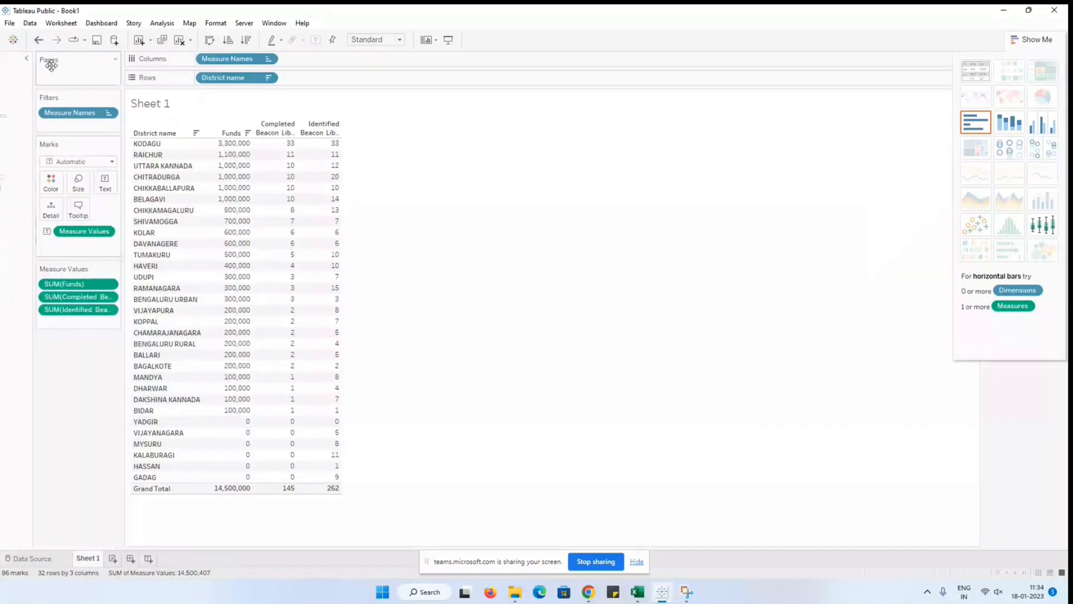
left_click(12, 65)
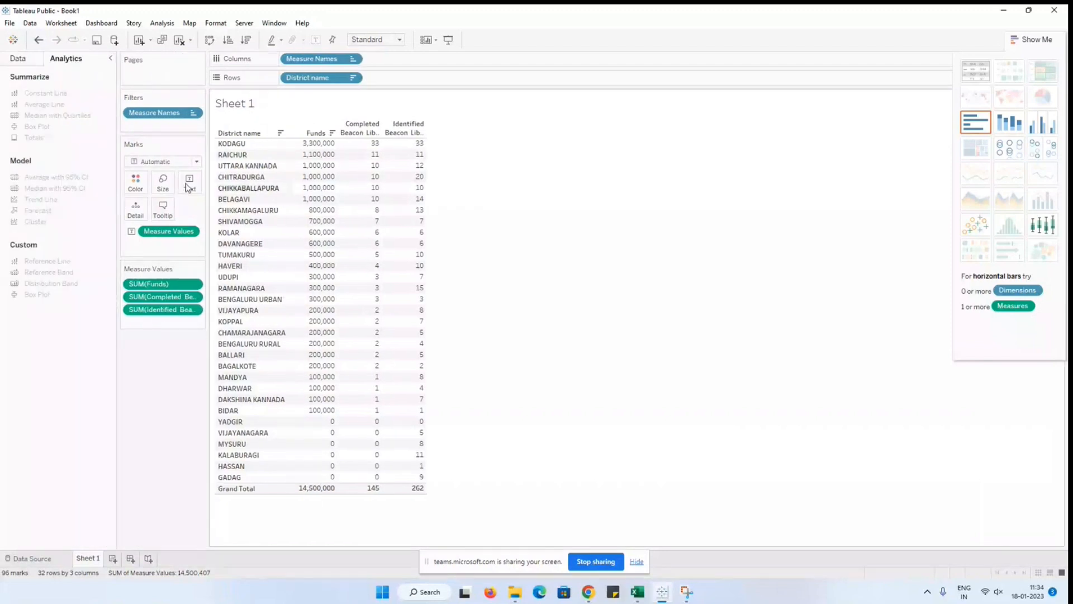
left_click(18, 59)
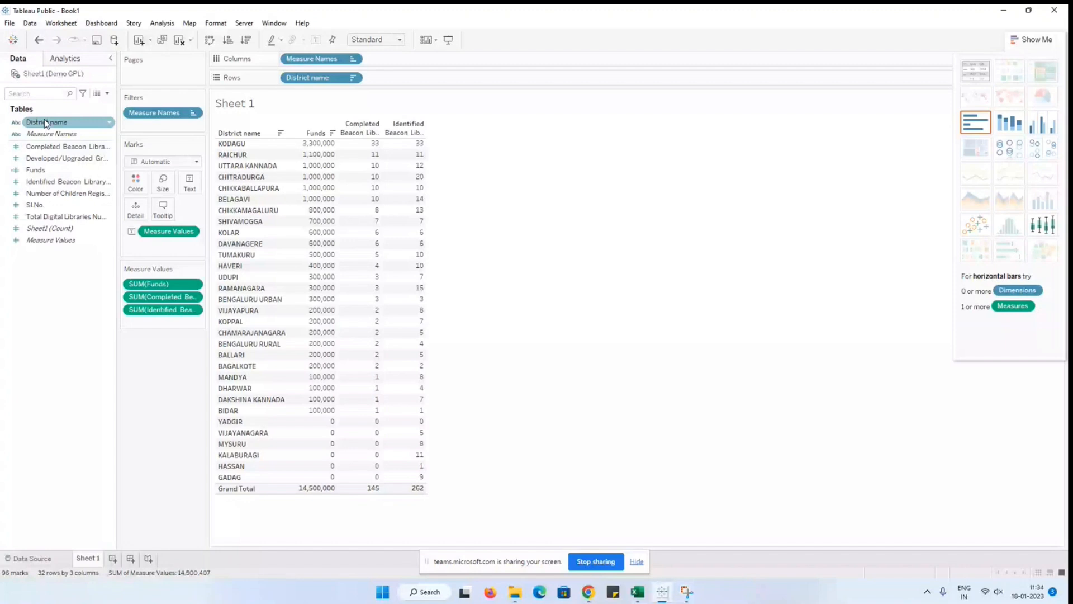
left_click_drag(46, 122, 900, 322)
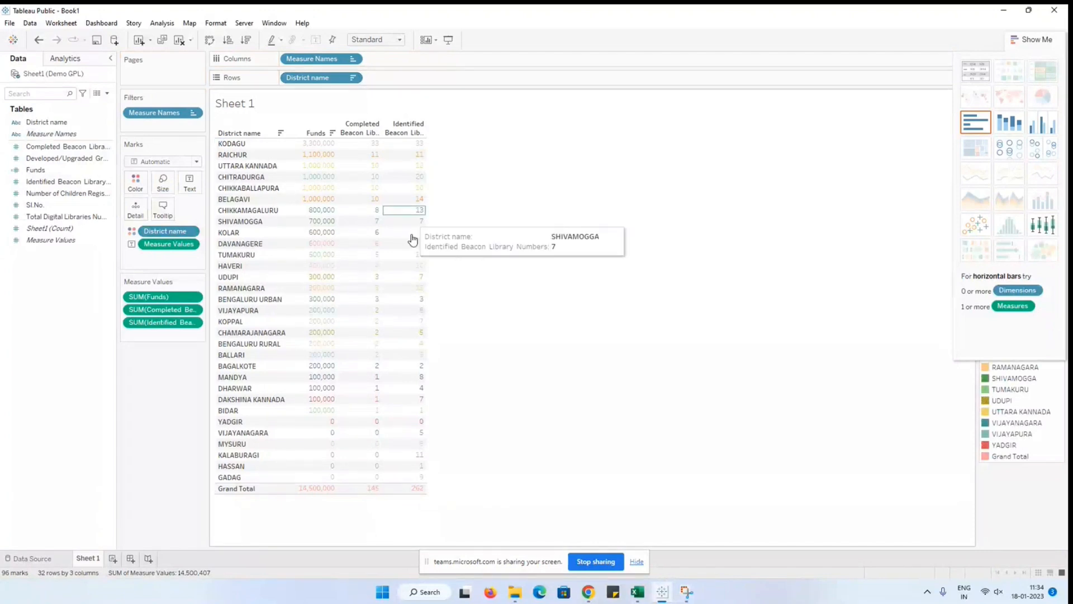
Step: End the Book1 screen share, switch to the Teams meeting, maximize its window and stop sharing the Demo GPA screen
left_click(605, 561)
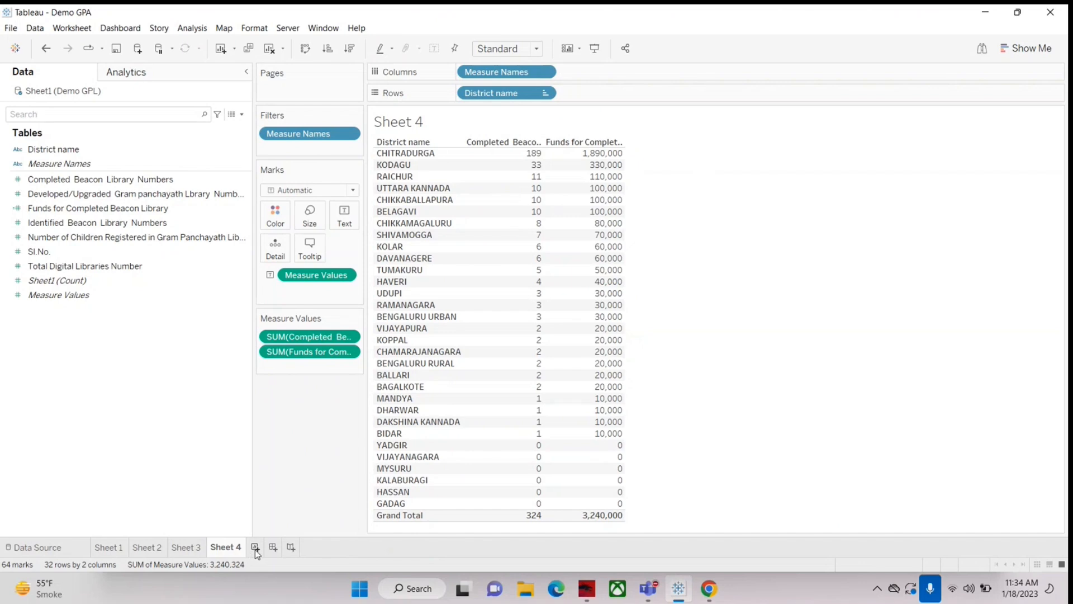
left_click(1021, 491)
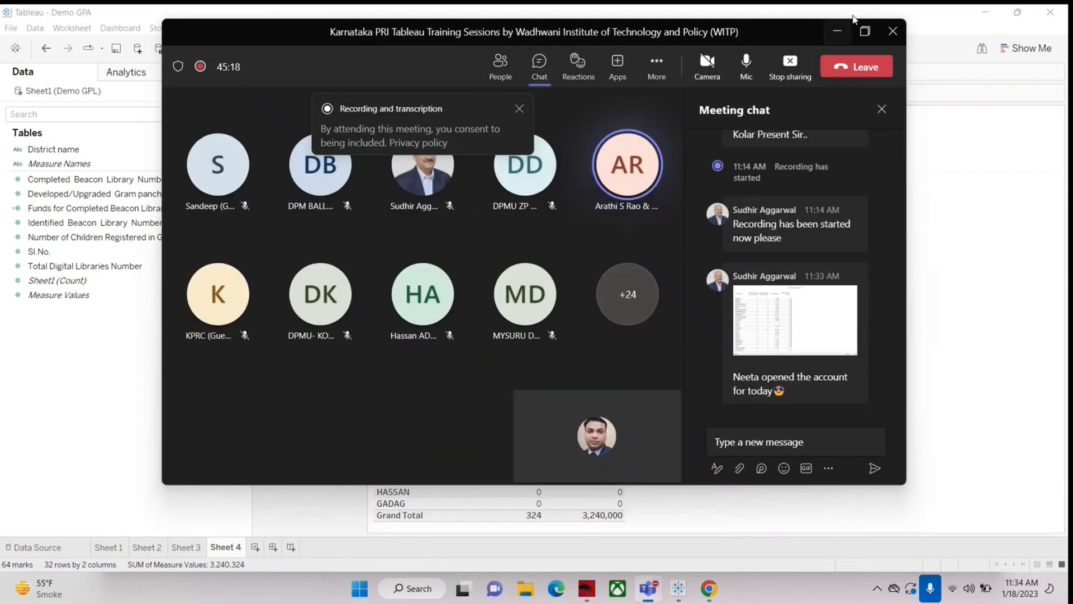
left_click(865, 30)
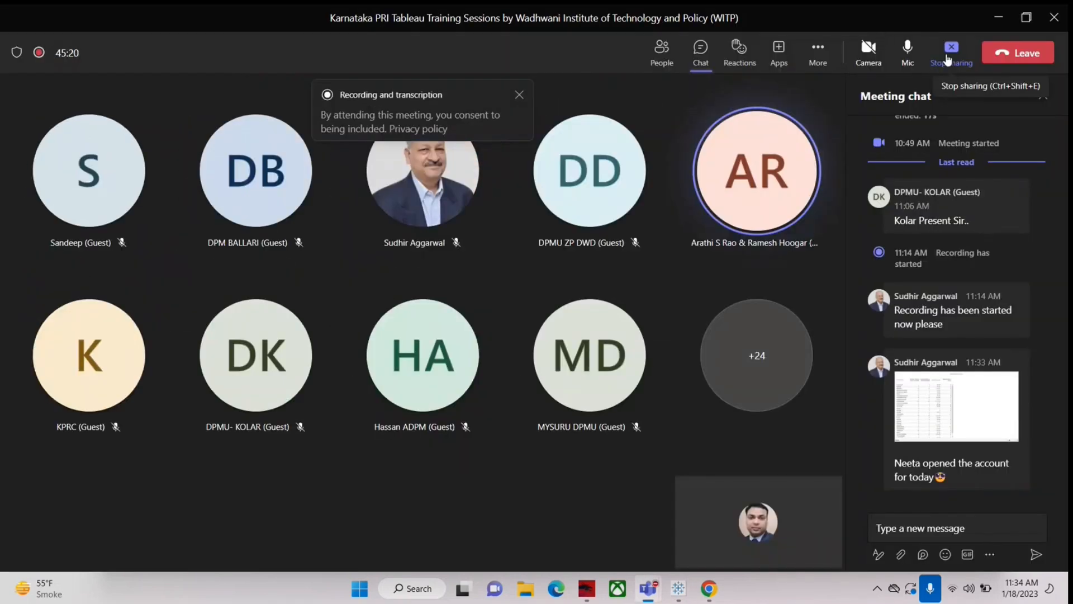
left_click(950, 56)
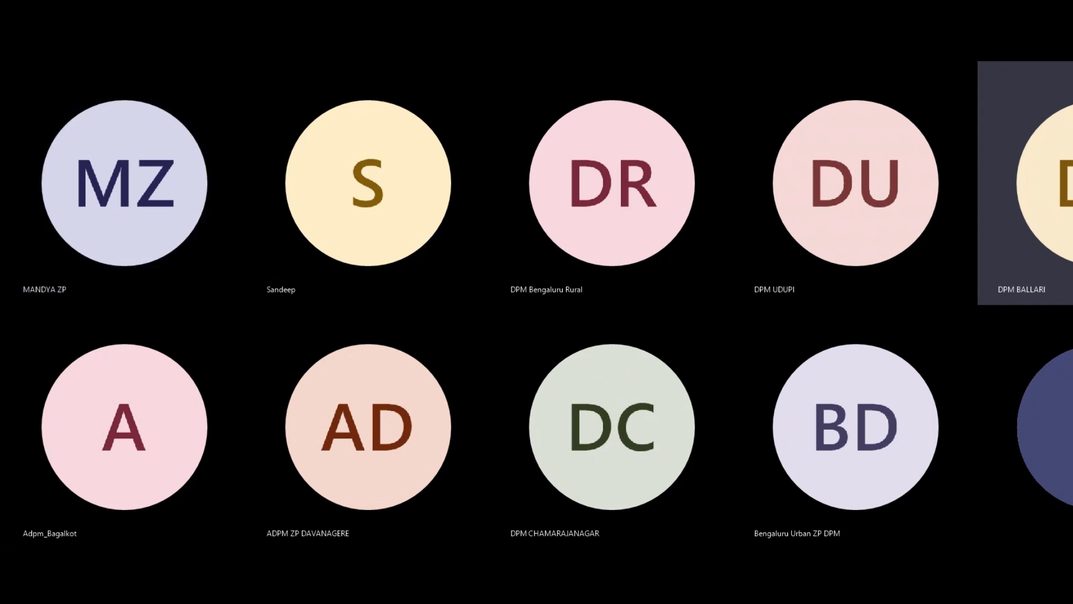
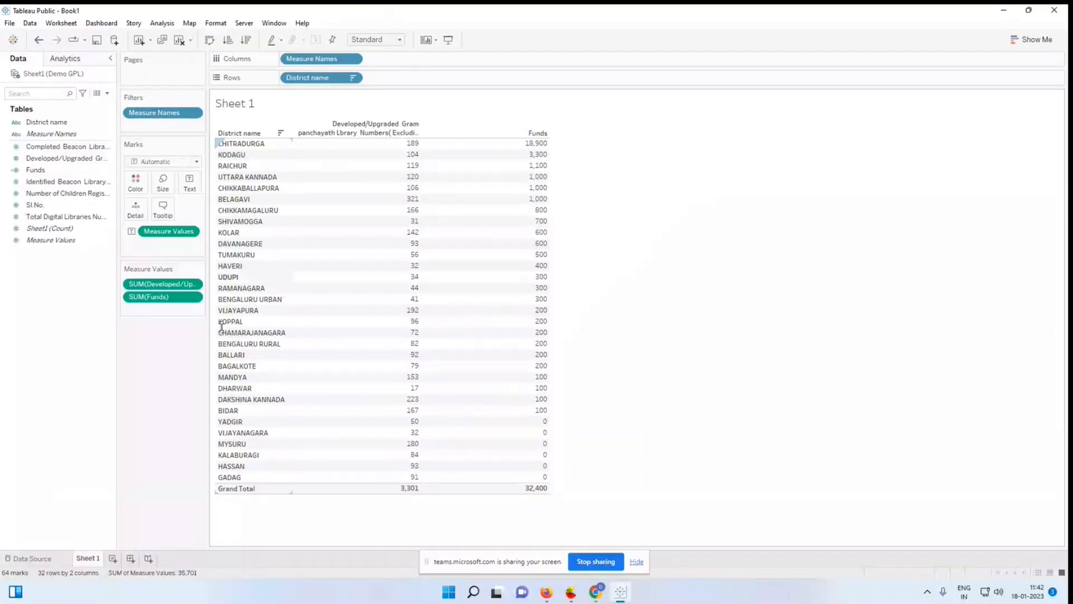
Step: Remove the Developed/Upgraded Gram panchayath library measure from the Sheet 1 table and convert the table to horizontal bars
left_click_drag(168, 288, 62, 338)
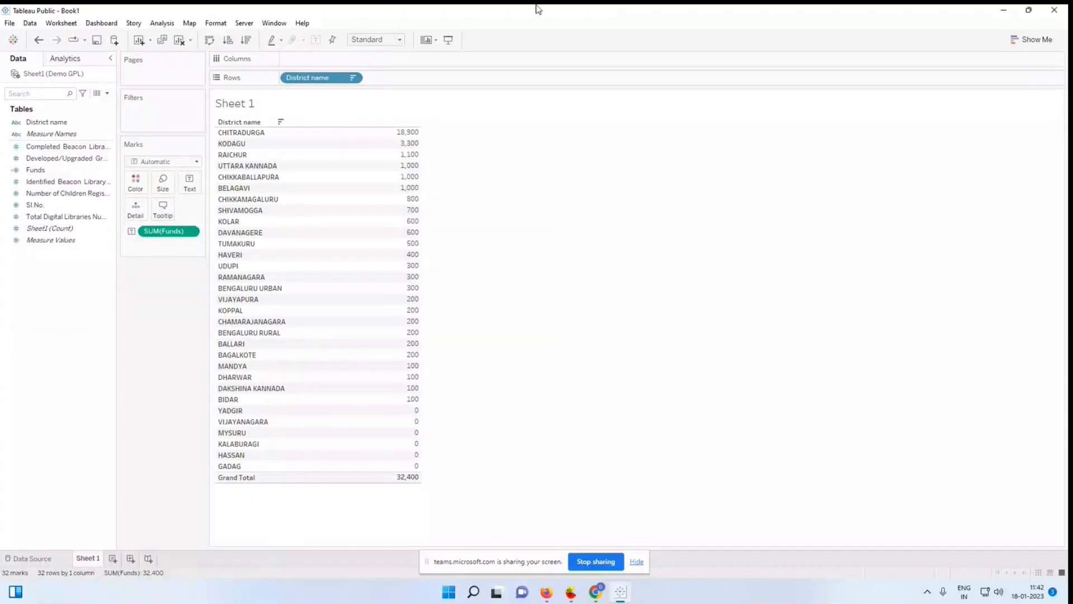
left_click(1042, 44)
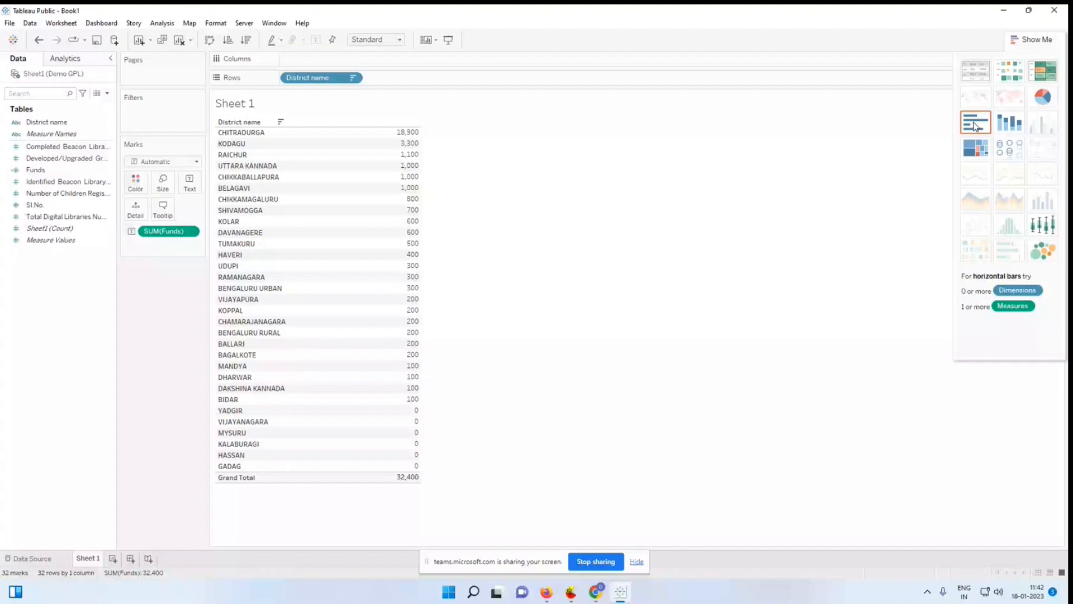
left_click(976, 122)
Step: Swap the rows and columns of the funds chart and sort the districts by funds in descending order
left_click(210, 40)
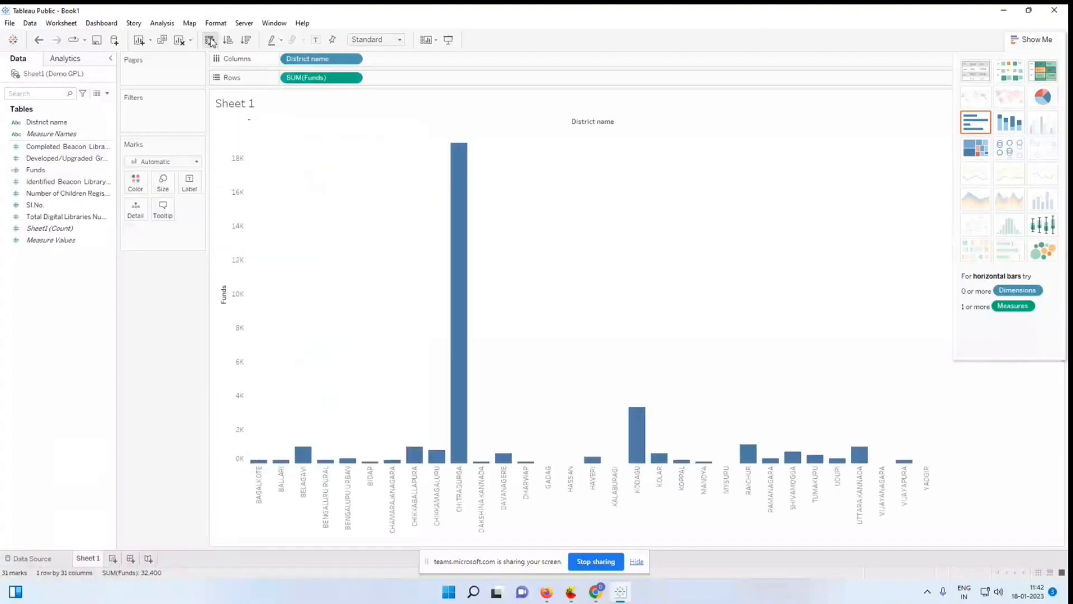
left_click(230, 42)
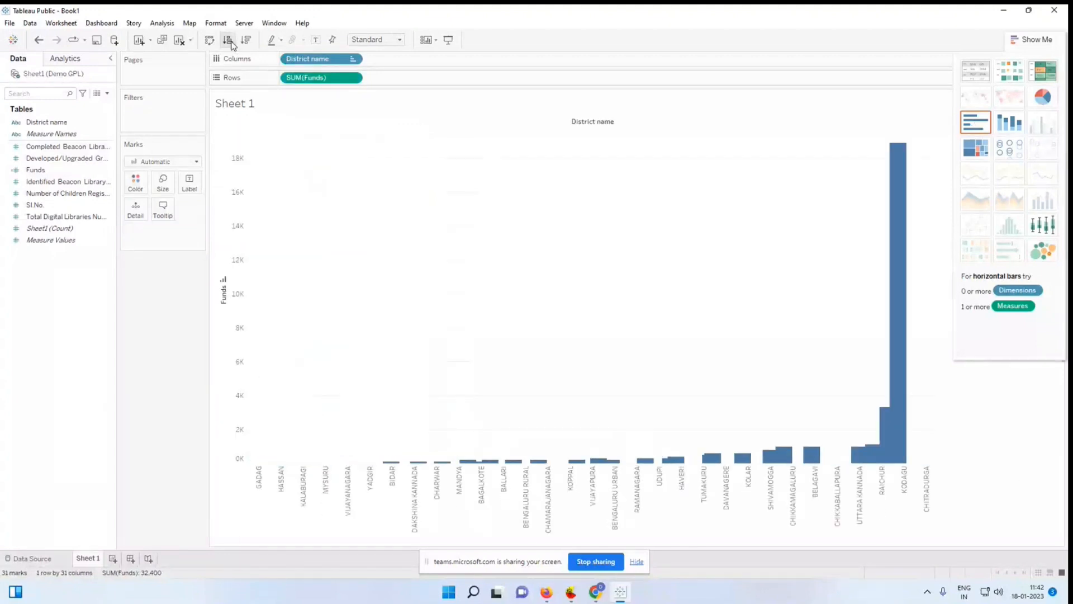
left_click(246, 40)
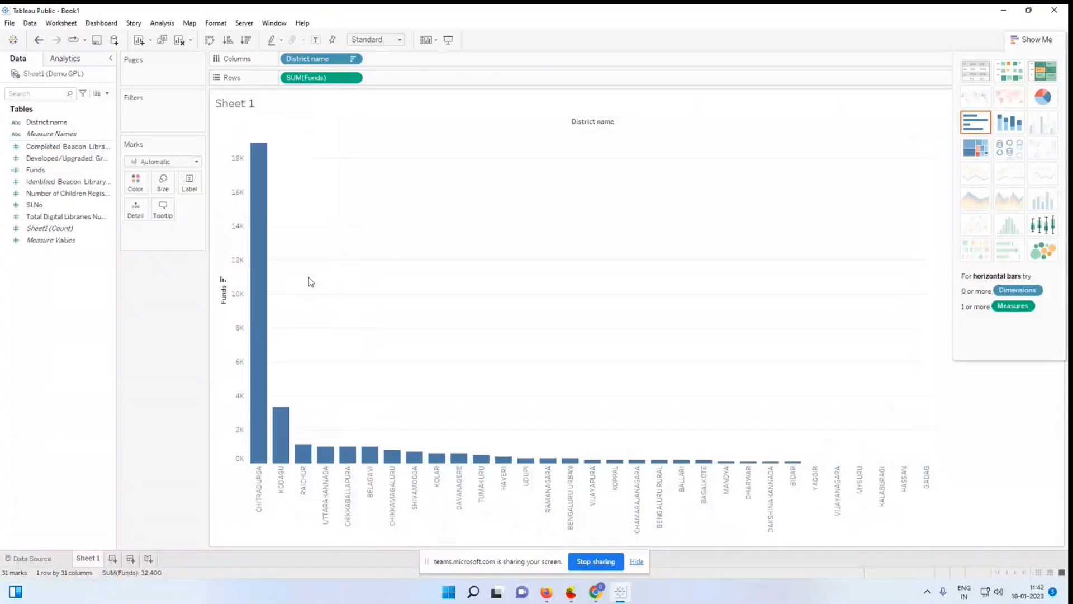
Step: Add a per-pane average reference line of SUM(Funds) to the Funds axis and select the CHITRADURGA bar
right_click(226, 333)
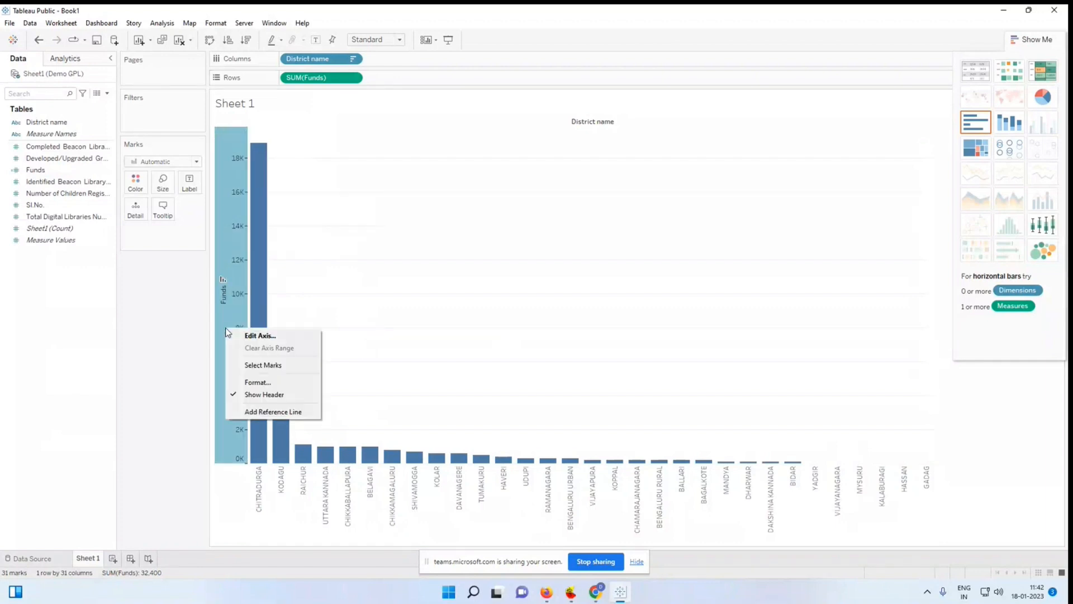
left_click(266, 415)
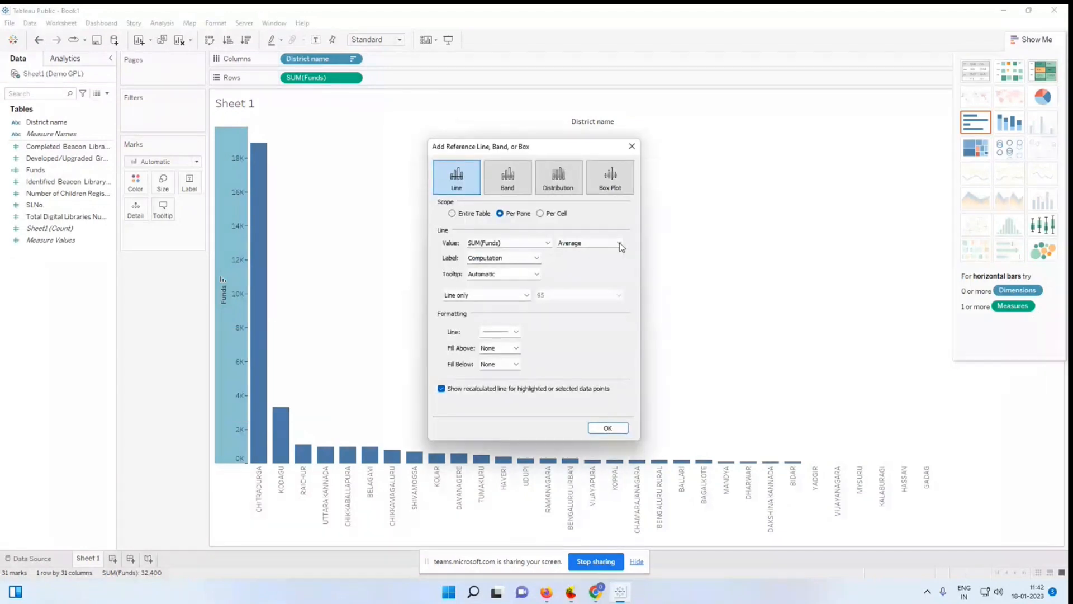
left_click(607, 427)
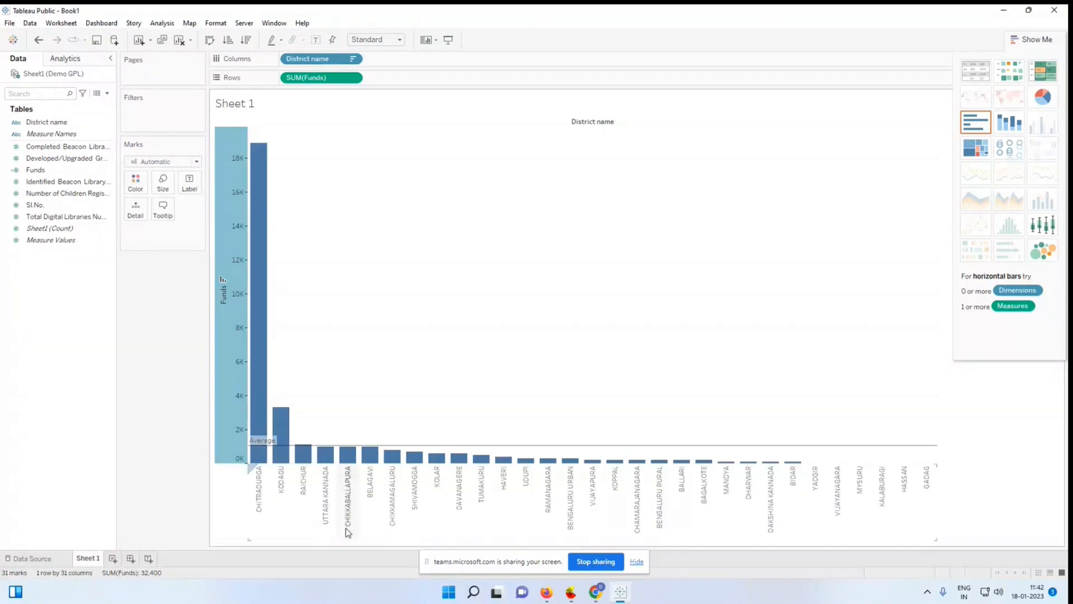
left_click(266, 446)
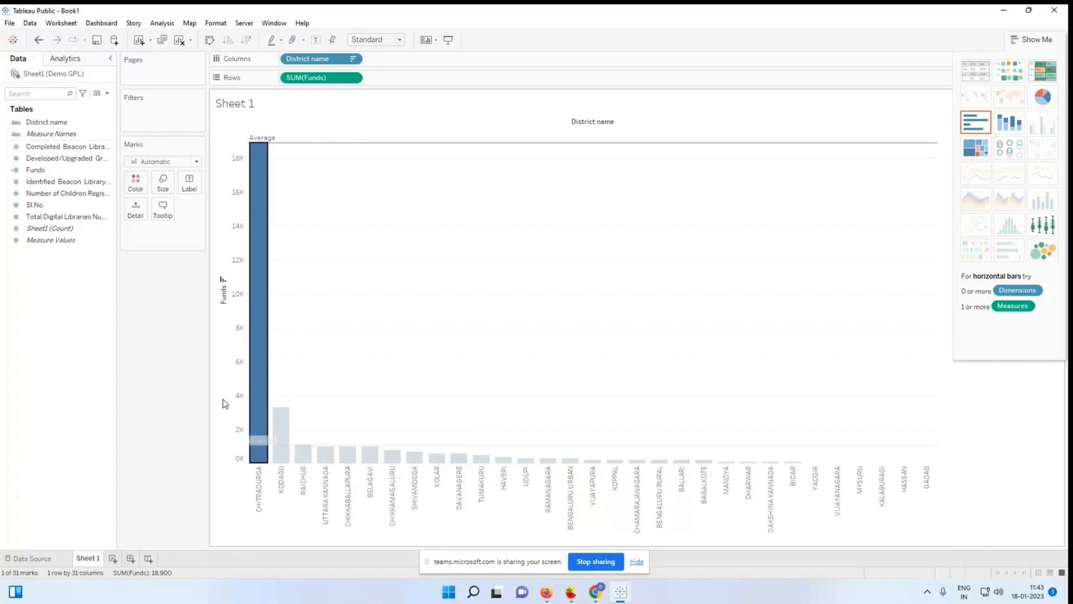
Step: Try a multiplier of 1000 in the Funds calculated field and restore the formula to [Completed Beacon Library Numbers]*100
left_click(67, 171)
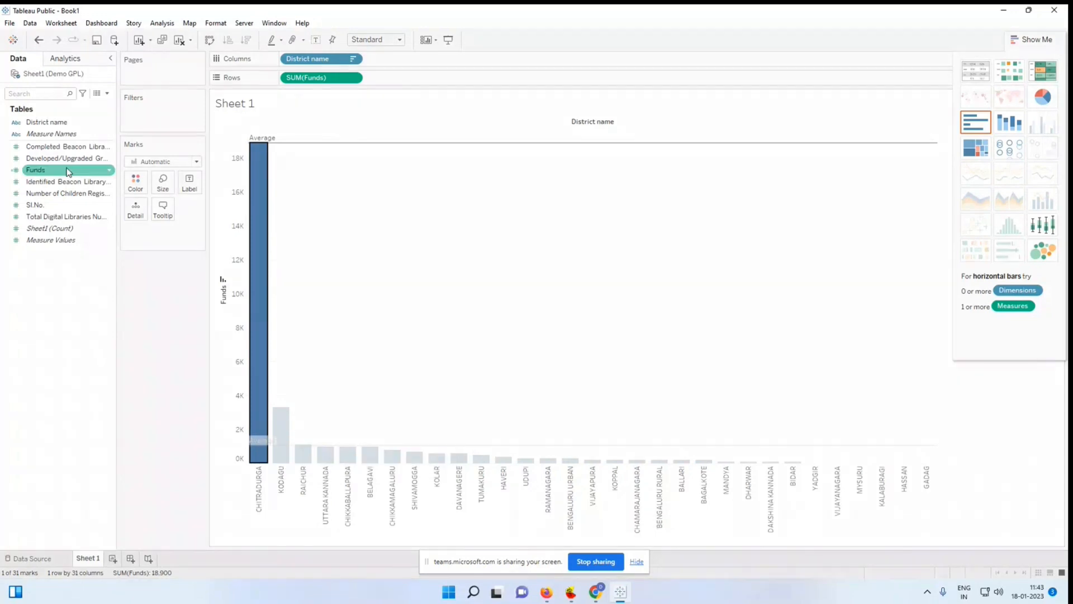
left_click(69, 172)
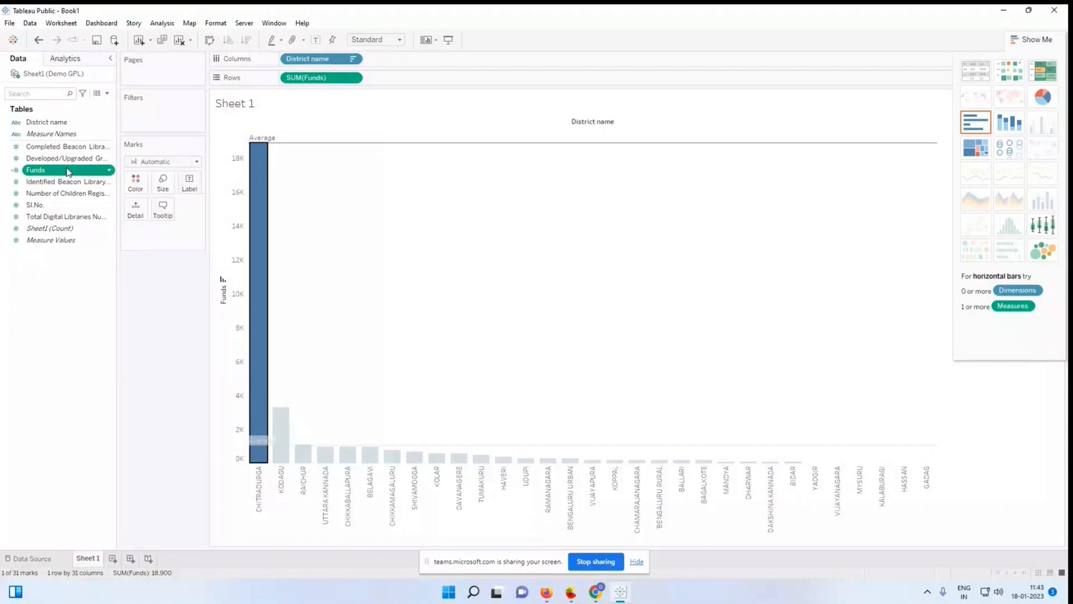
right_click(68, 172)
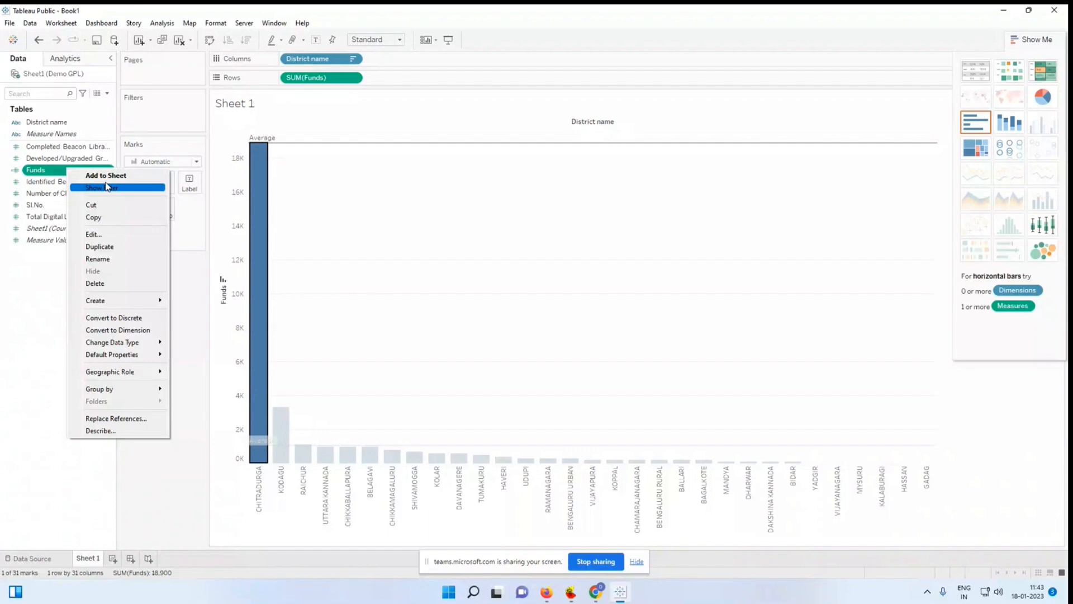
left_click(108, 247)
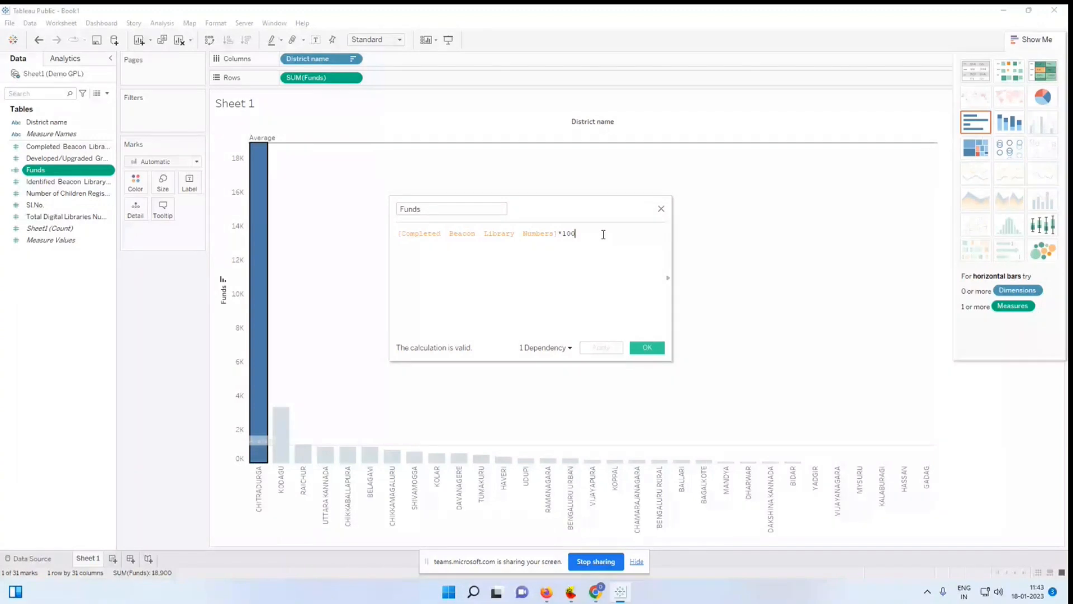
type("0")
key("BackSpace")
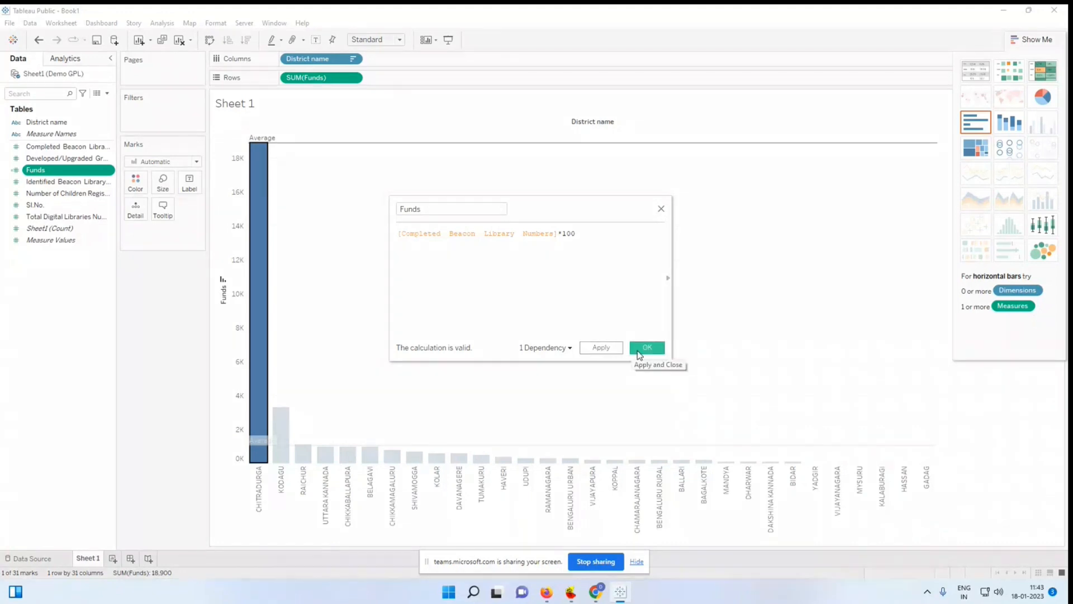
left_click(609, 351)
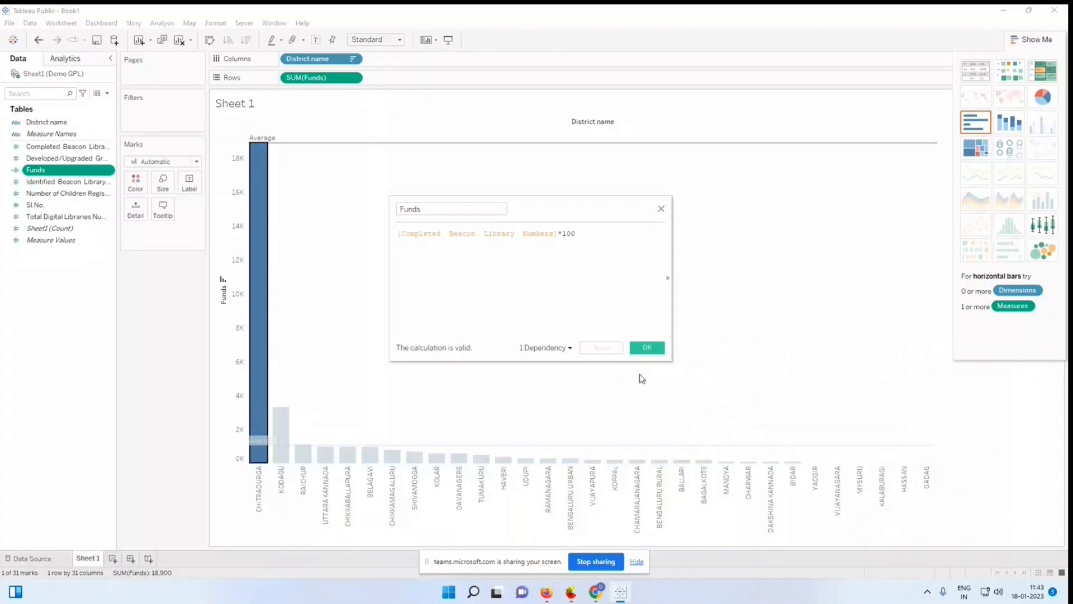
left_click(646, 349)
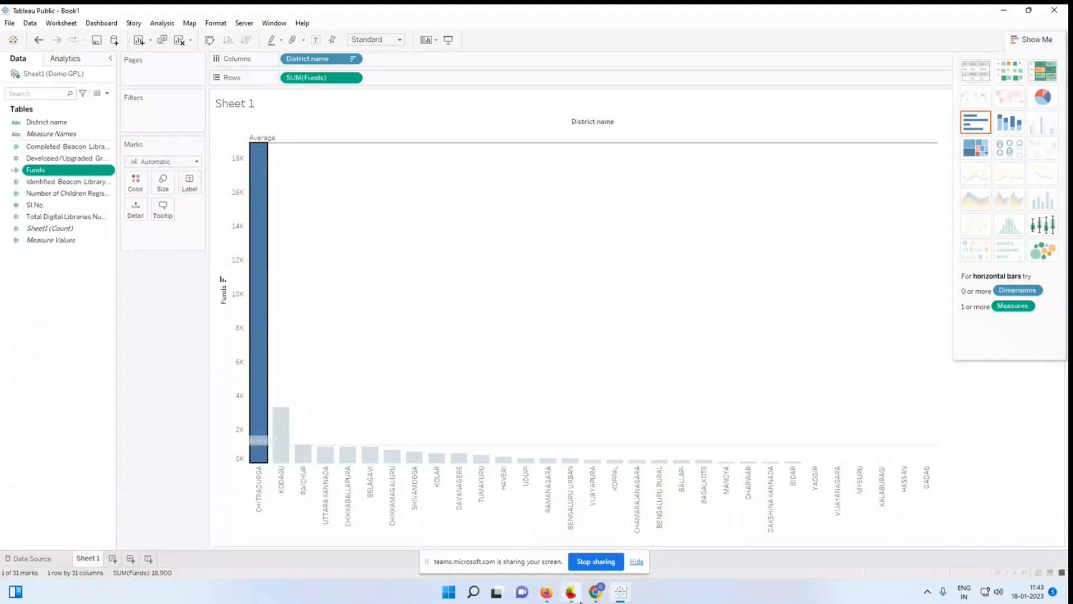
Step: Switch via the Teams meeting to the Demo GPA workbook, removing the completed beacon libraries measure from the Sheet 4 table
mouse_move(597, 594)
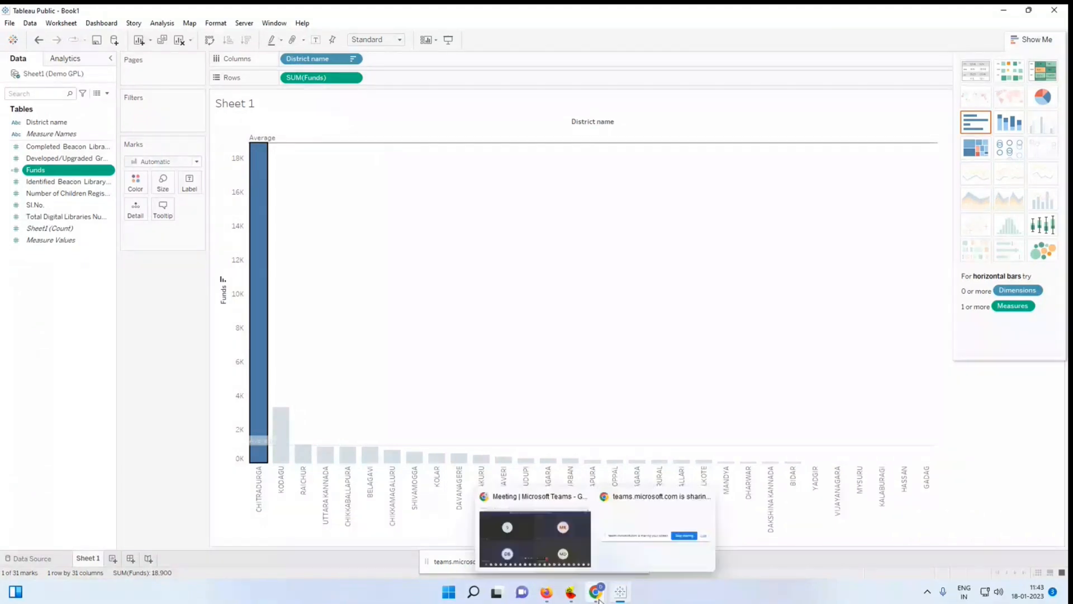
left_click(510, 529)
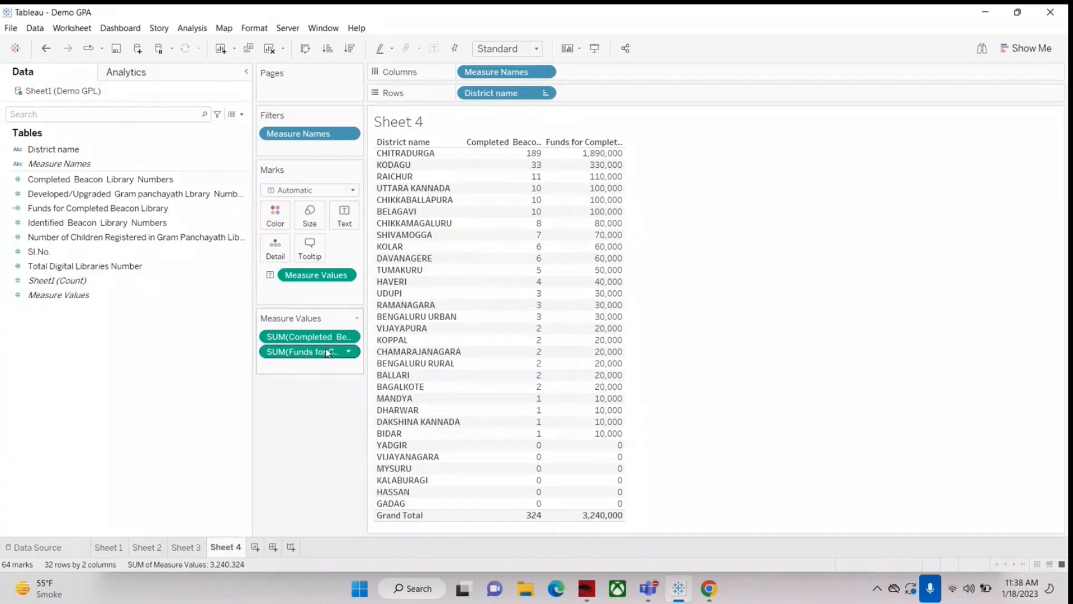
left_click_drag(310, 338, 48, 405)
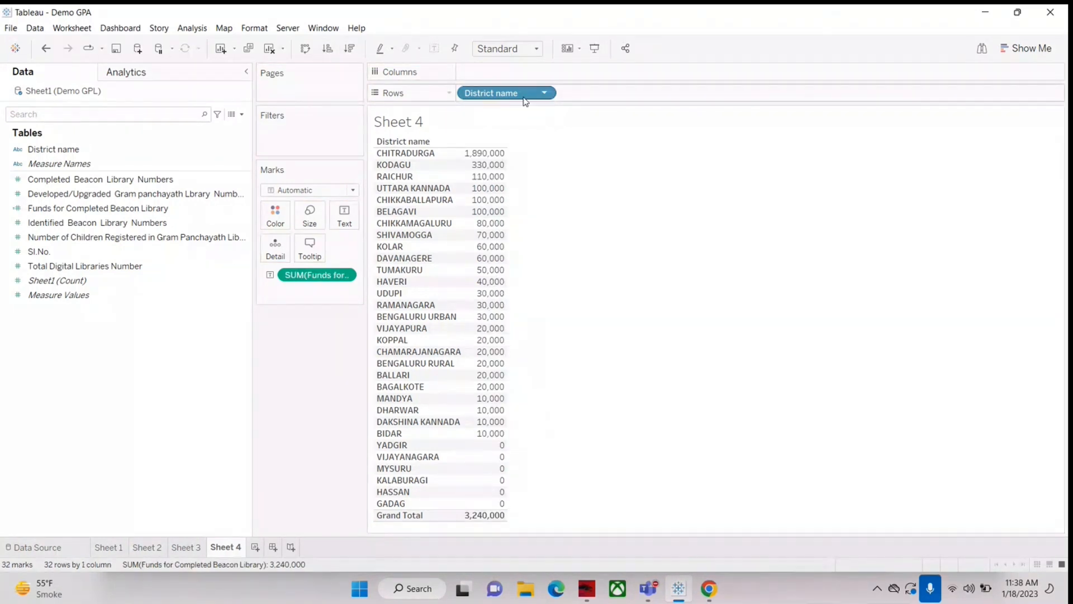
left_click_drag(246, 284, 138, 291)
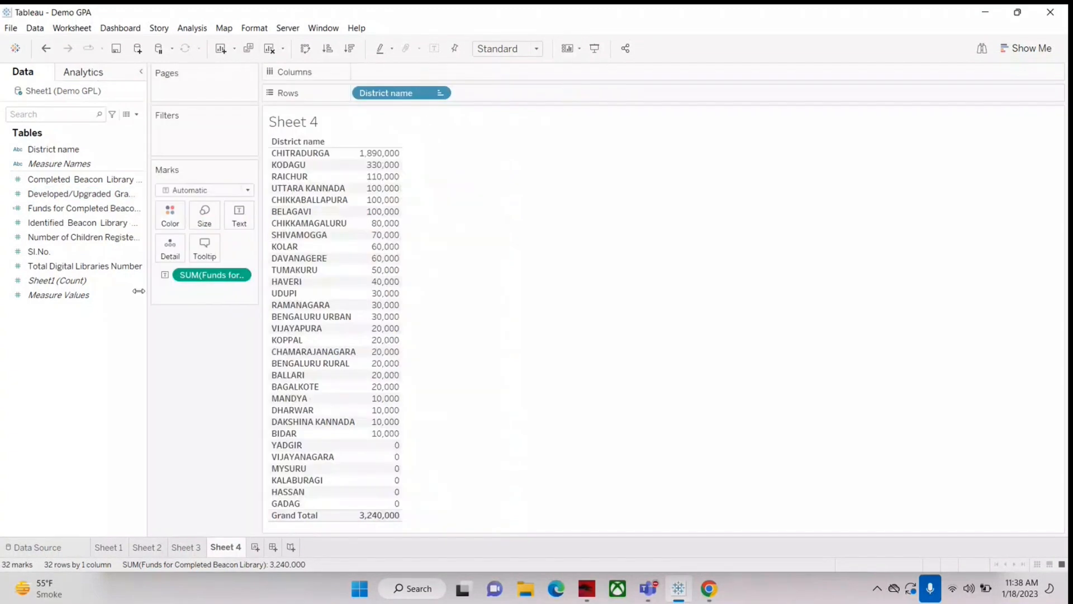
Step: Clear Sheet 4 and place District name on the rows
left_click(270, 48)
left_click(88, 182)
left_click_drag(53, 149, 381, 96)
left_click(39, 224)
left_click_drag(39, 223, 366, 275)
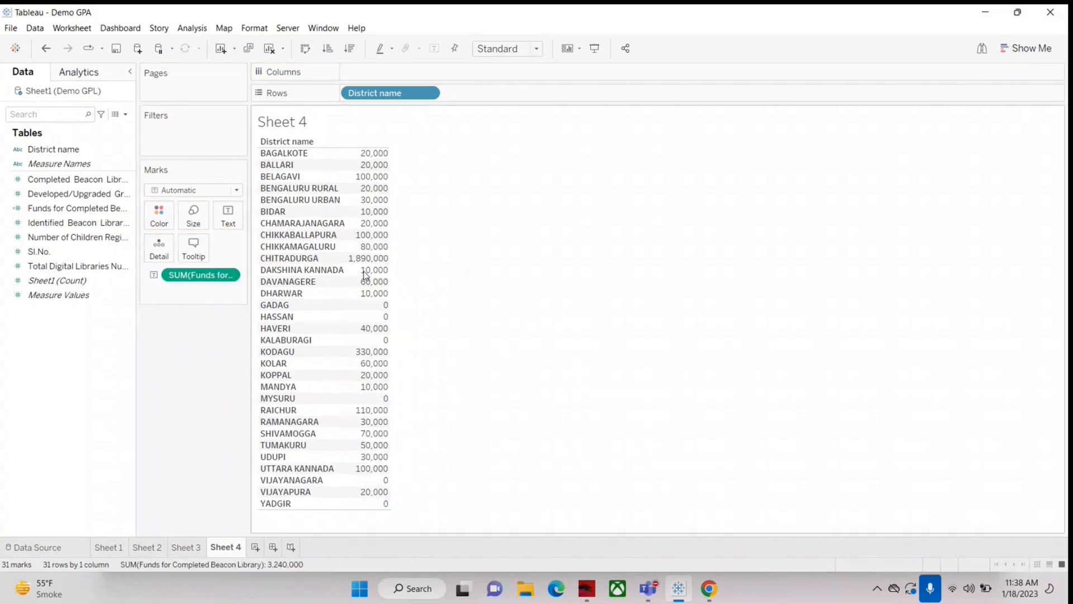
left_click(46, 49)
Step: Plot Funds for Completed Beacon Library as horizontal bars per district and sort the districts in descending order
left_click_drag(72, 208, 420, 70)
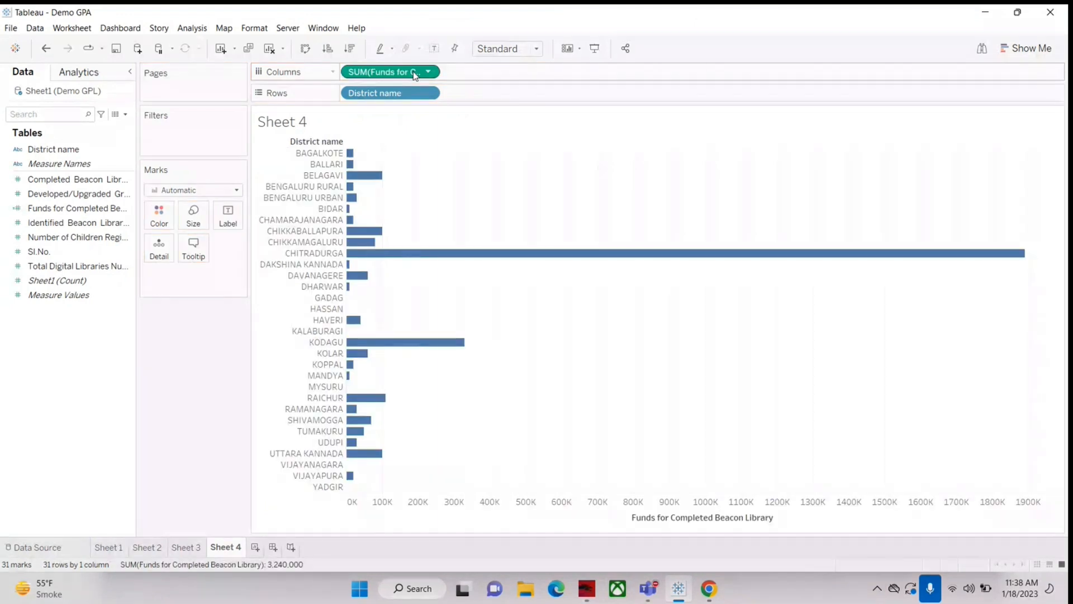
left_click(350, 49)
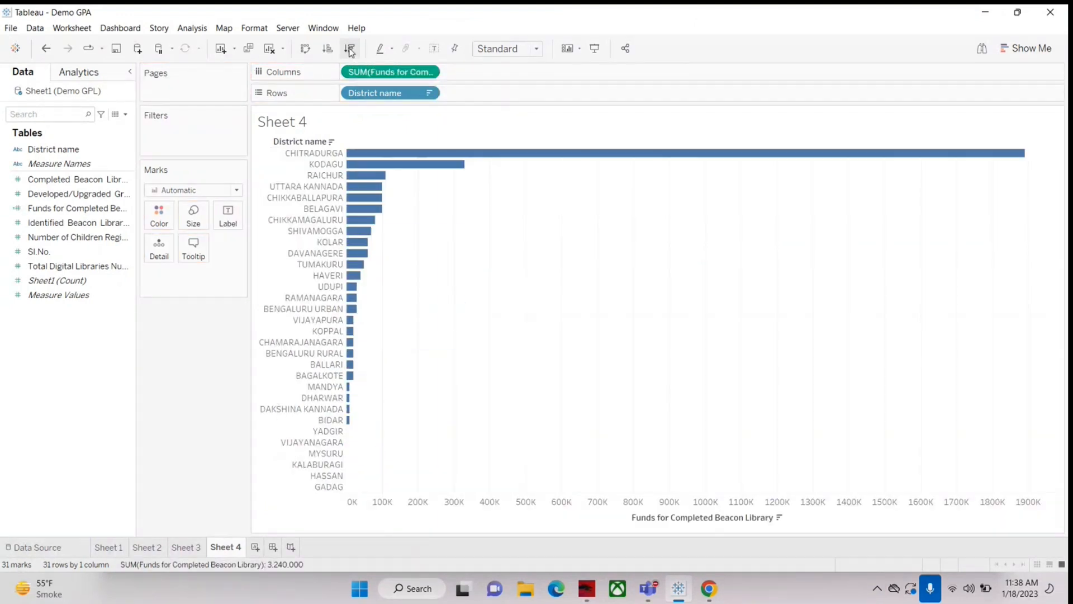
mouse_move(514, 155)
Step: Label the district bars with their Funds for Completed Beacon Library values
left_click_drag(71, 208, 228, 217)
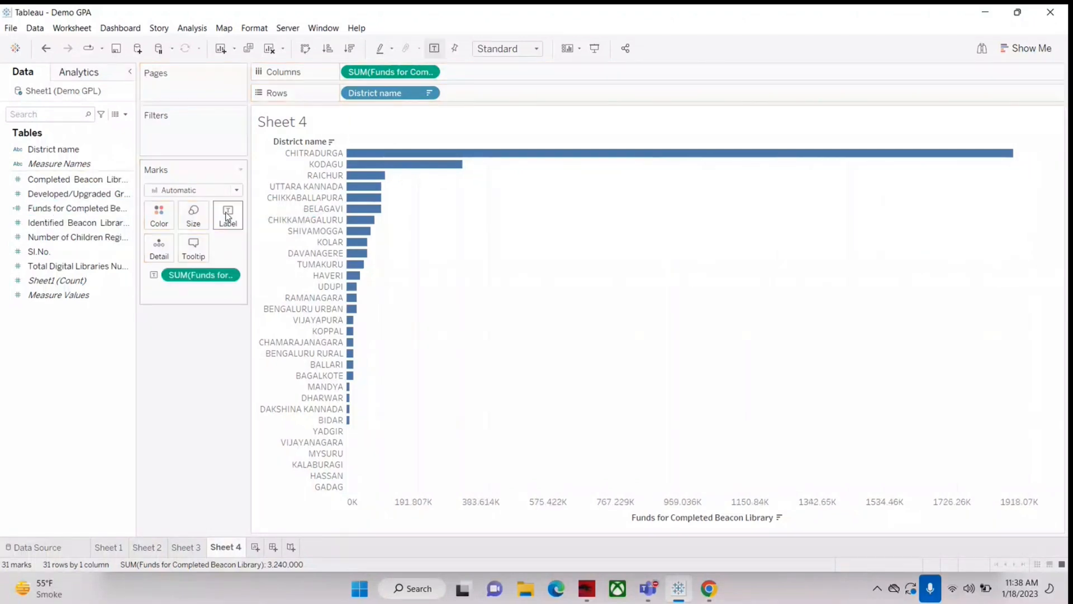
mouse_move(385, 252)
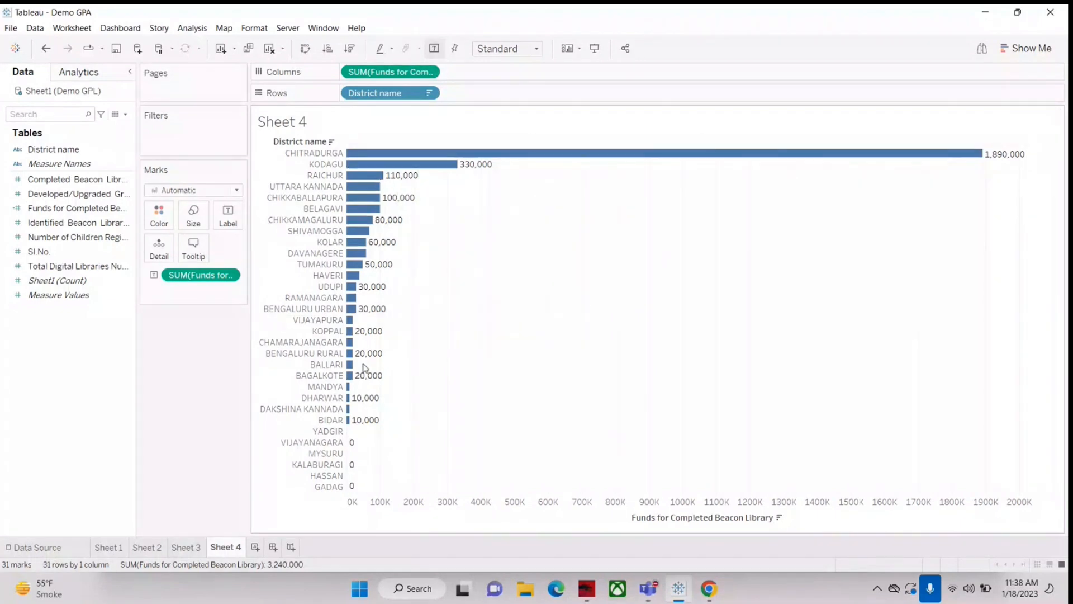
Step: Add an average reference line to the Funds for Completed Beacon Library axis in Sheet 4
right_click(307, 500)
left_click(270, 438)
left_click(270, 439)
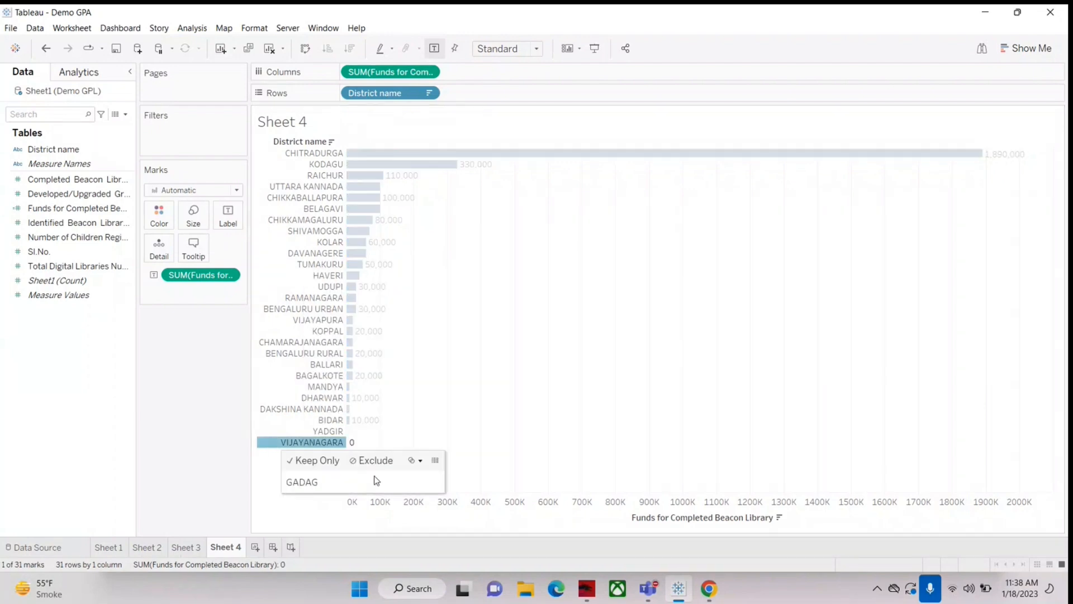
right_click(383, 506)
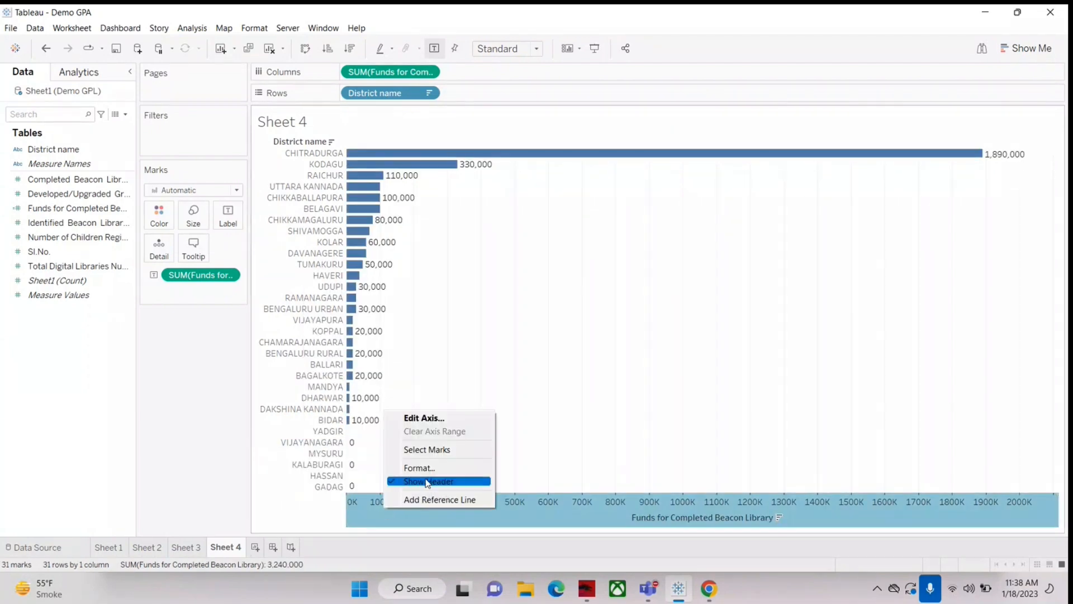
left_click(427, 499)
left_click(628, 450)
mouse_move(383, 408)
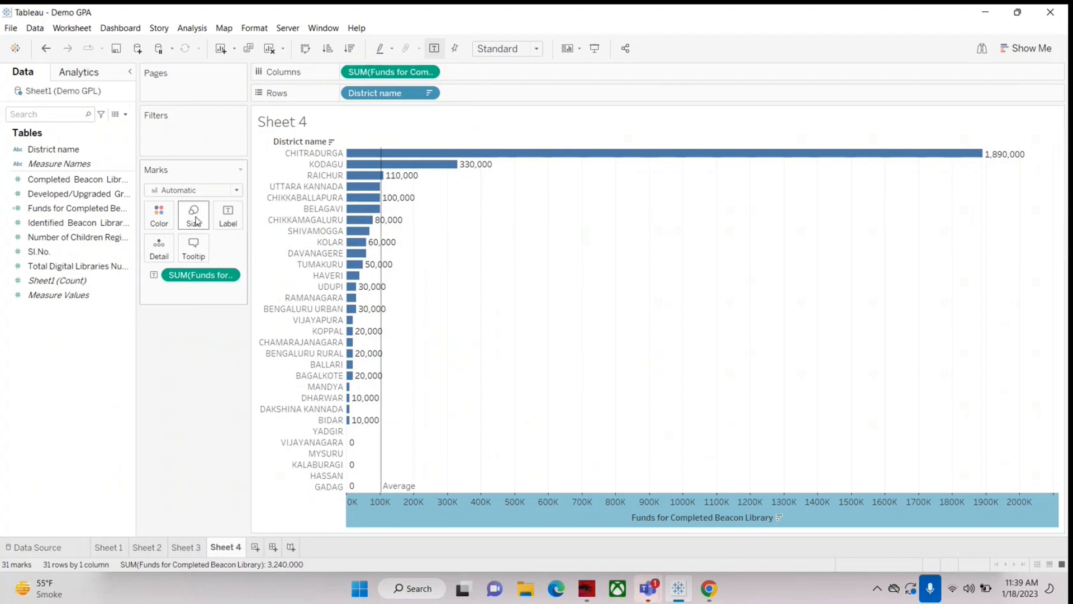
Step: Adjust the thickness of the district bars in Sheet 4 and open the mark color options
left_click(193, 215)
mouse_move(258, 255)
left_mouse_down()
mouse_move(231, 254)
mouse_move(265, 253)
left_mouse_up()
left_click_drag(284, 251, 244, 250)
left_click(148, 222)
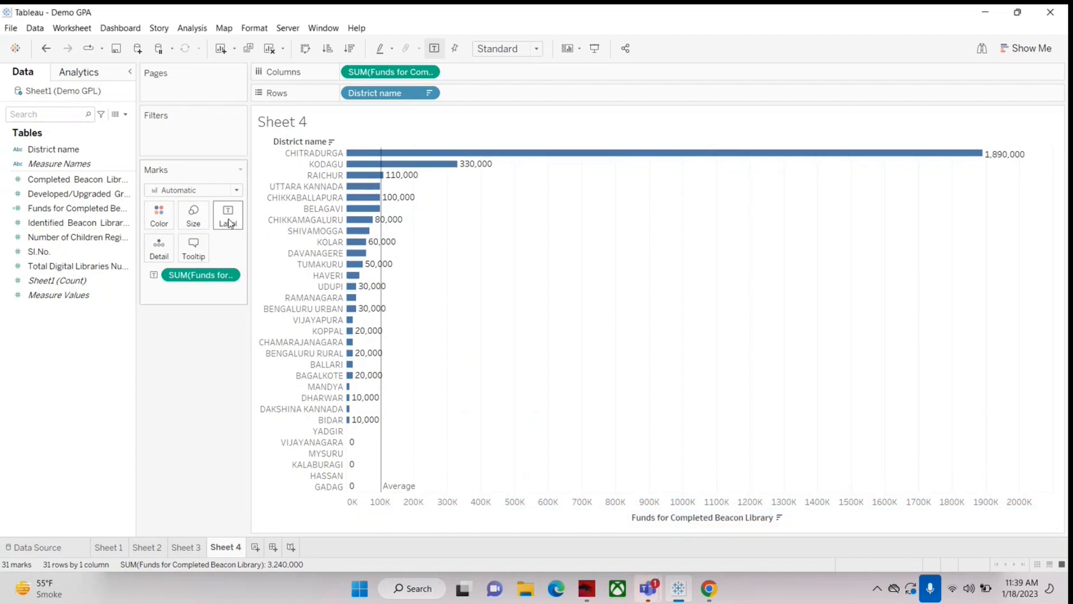
Step: Add a line reading "hello" below the funds field in the tooltip of the district bars
mouse_move(471, 167)
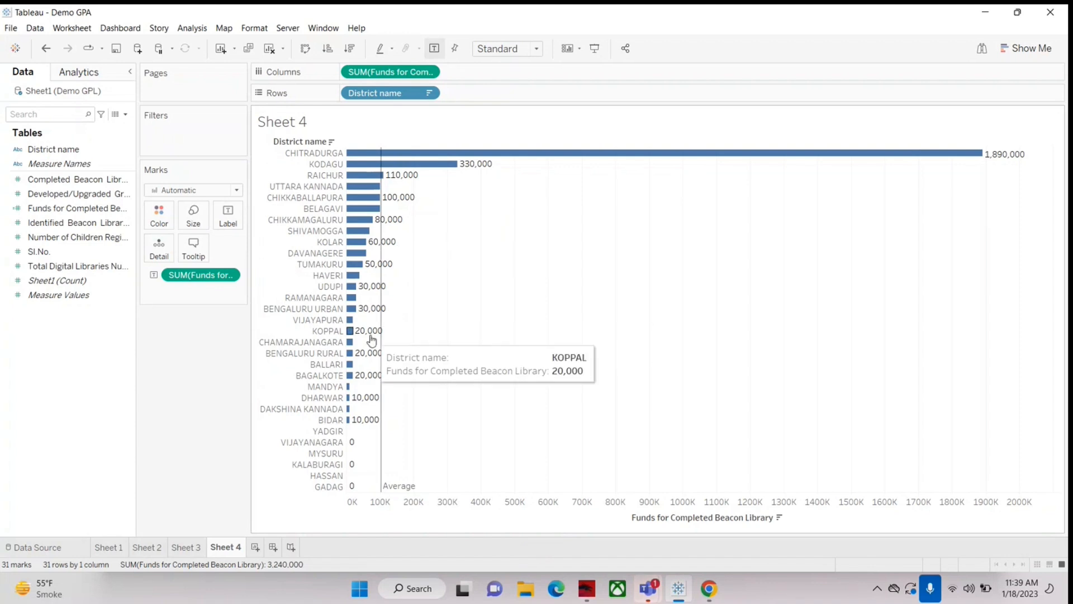
mouse_move(557, 157)
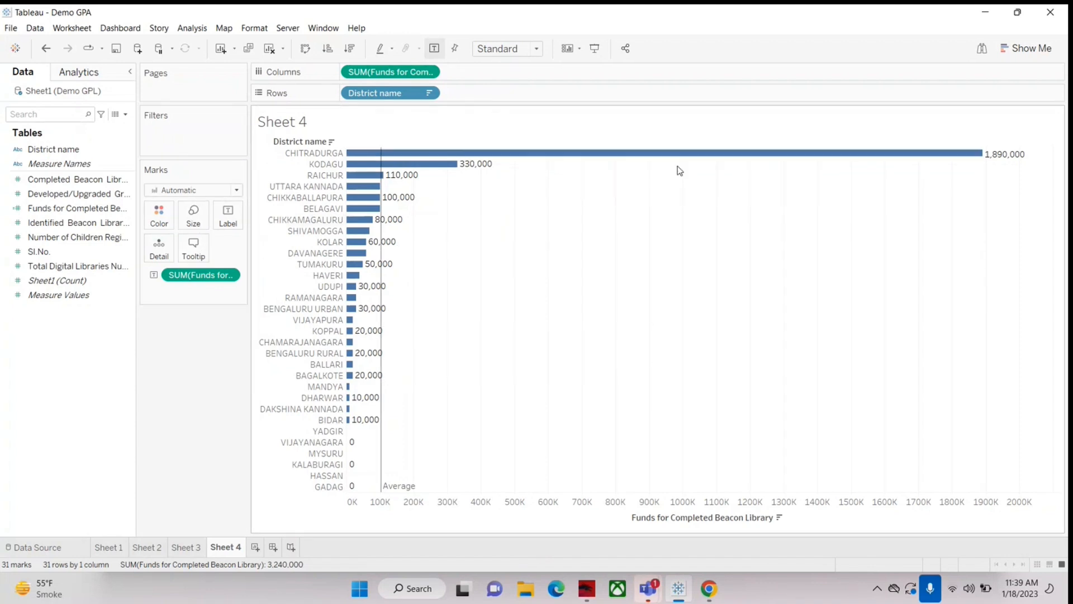
mouse_move(1019, 15)
mouse_move(617, 162)
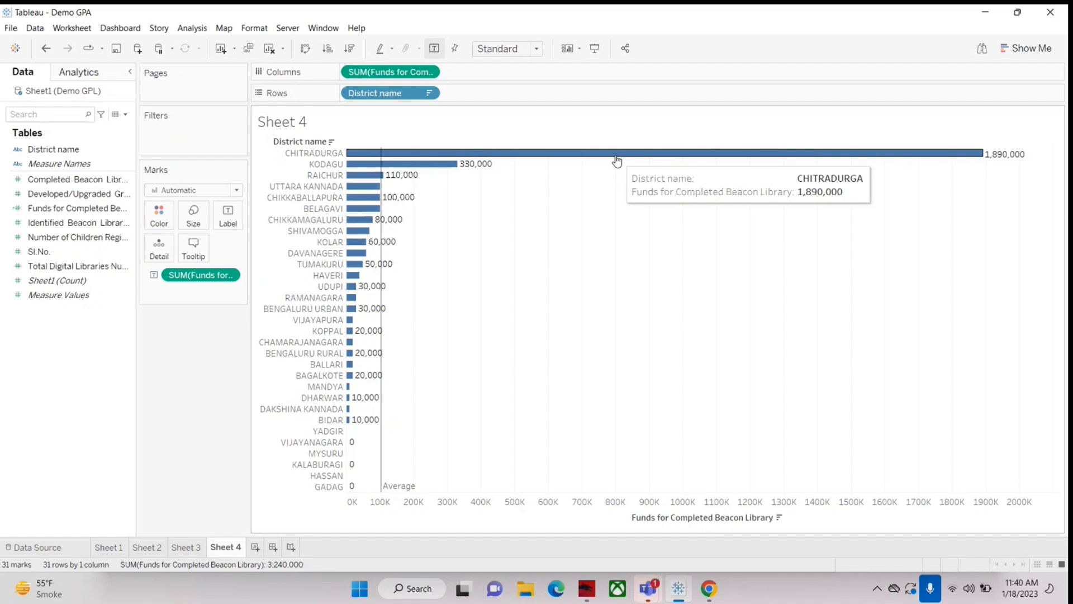
left_click(194, 246)
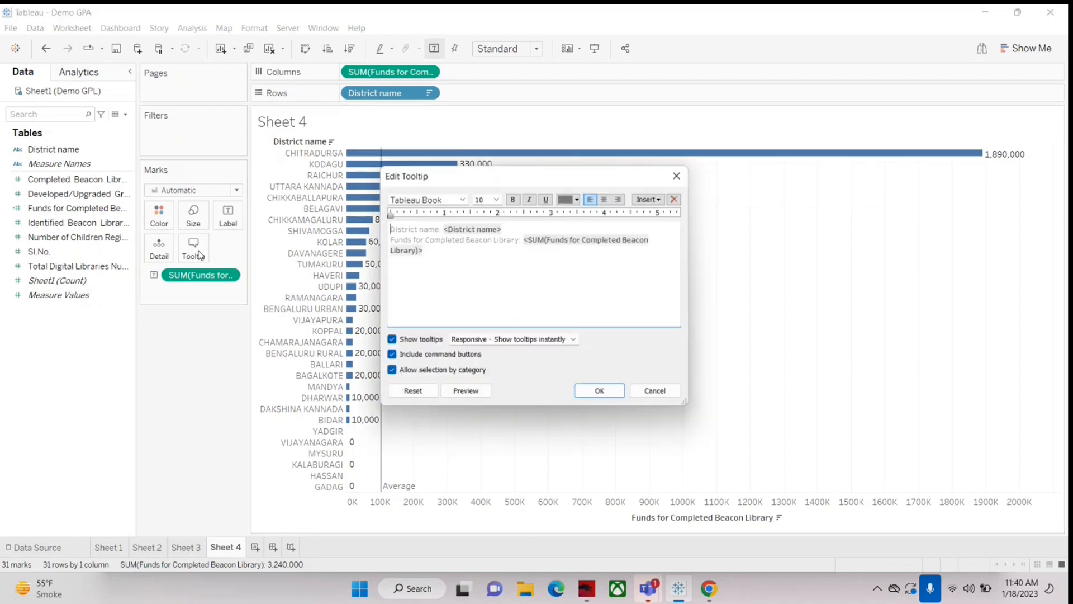
left_click(467, 255)
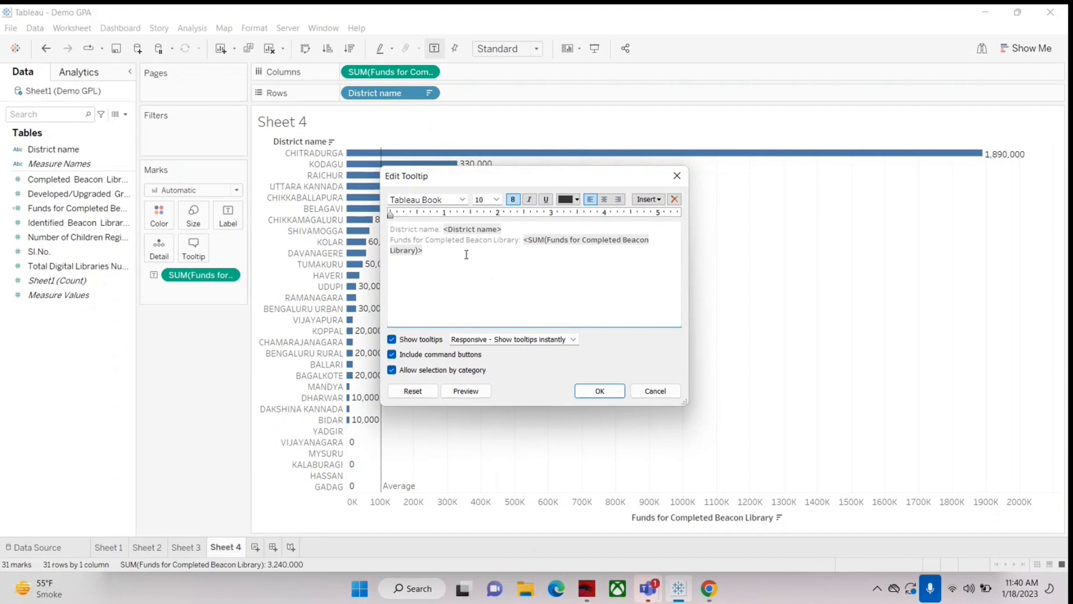
key("Return")
type("hello")
left_click(613, 393)
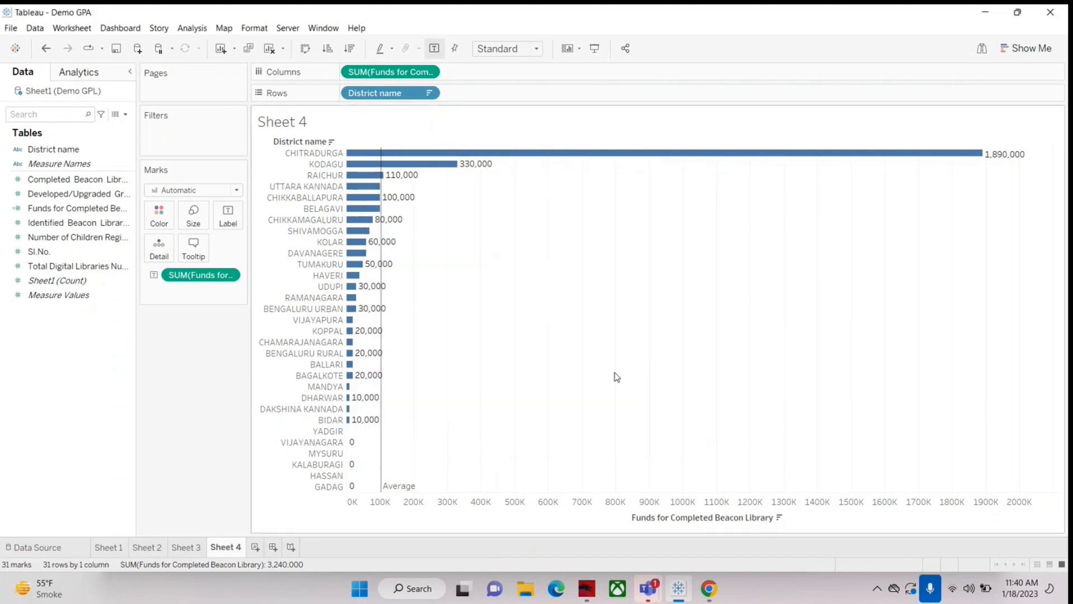
Step: Remove the "hello" line from the tooltip of the district bars in Sheet 4
mouse_move(654, 153)
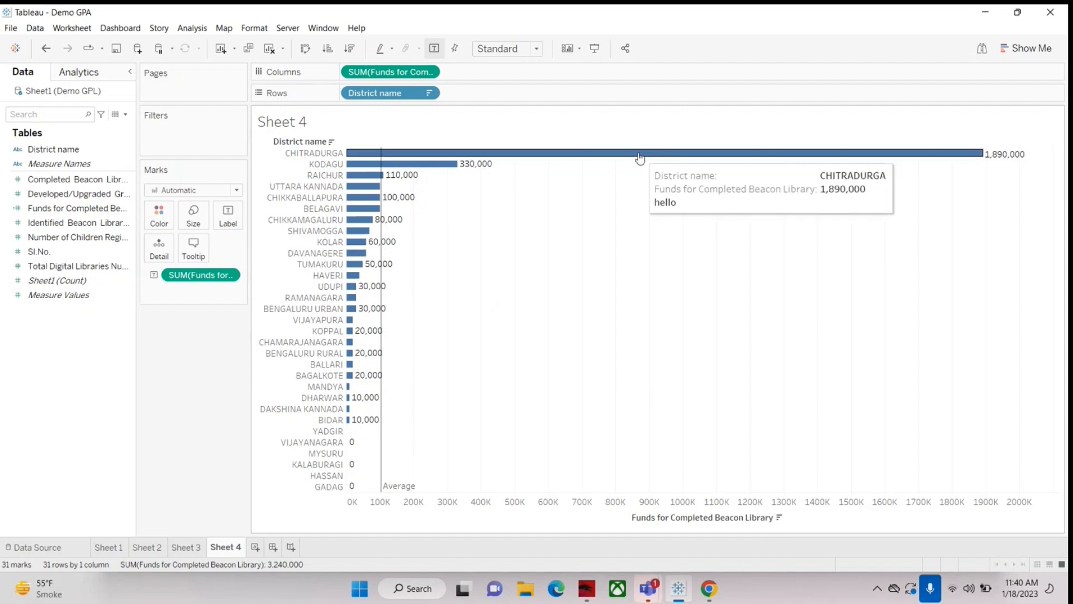
mouse_move(408, 167)
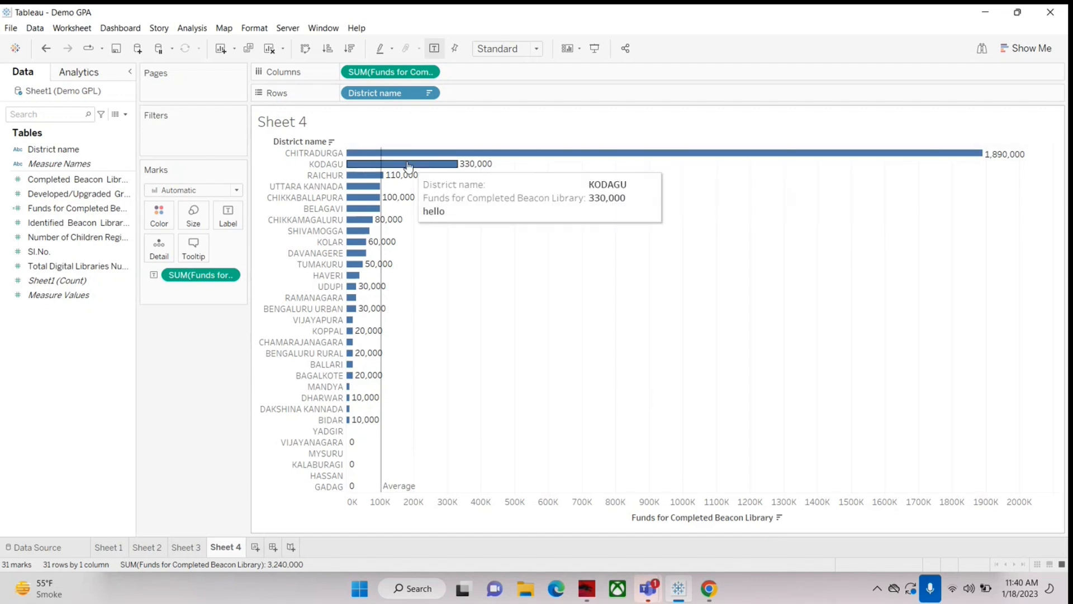
mouse_move(359, 224)
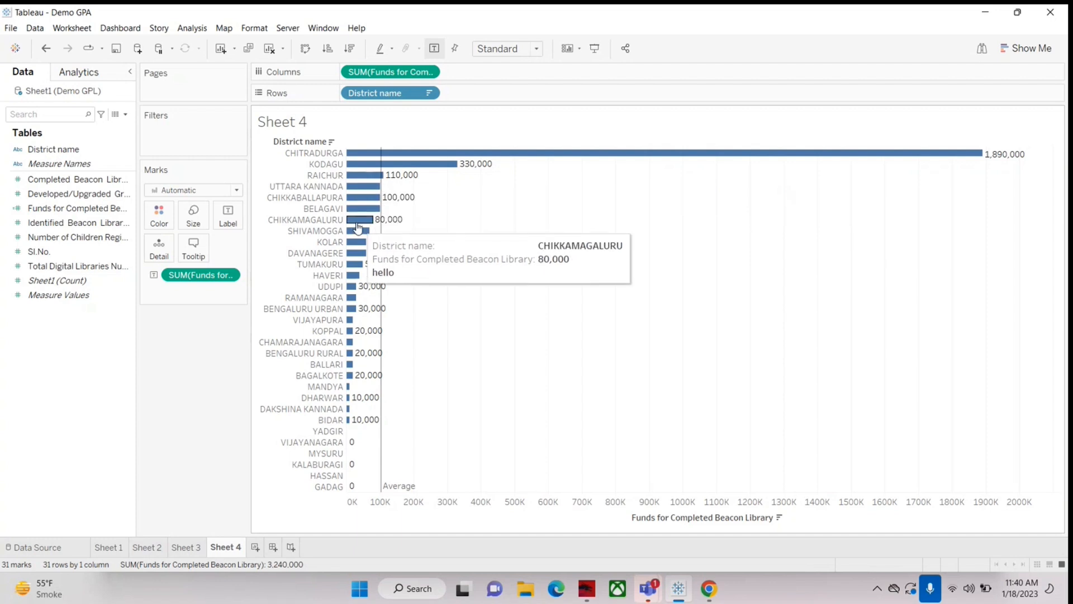
mouse_move(368, 190)
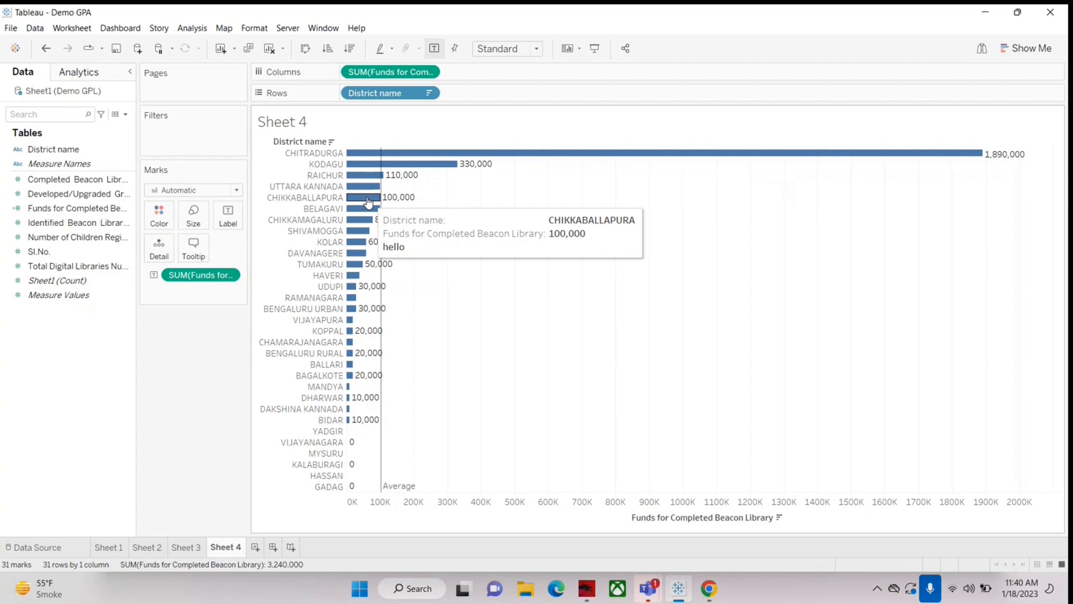
mouse_move(367, 158)
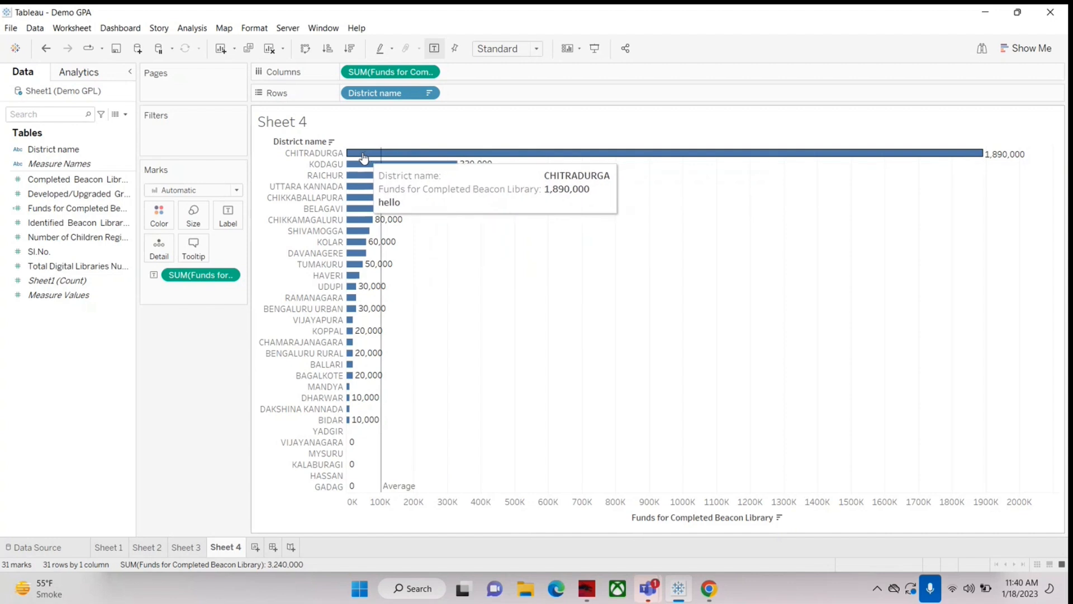
left_click(193, 246)
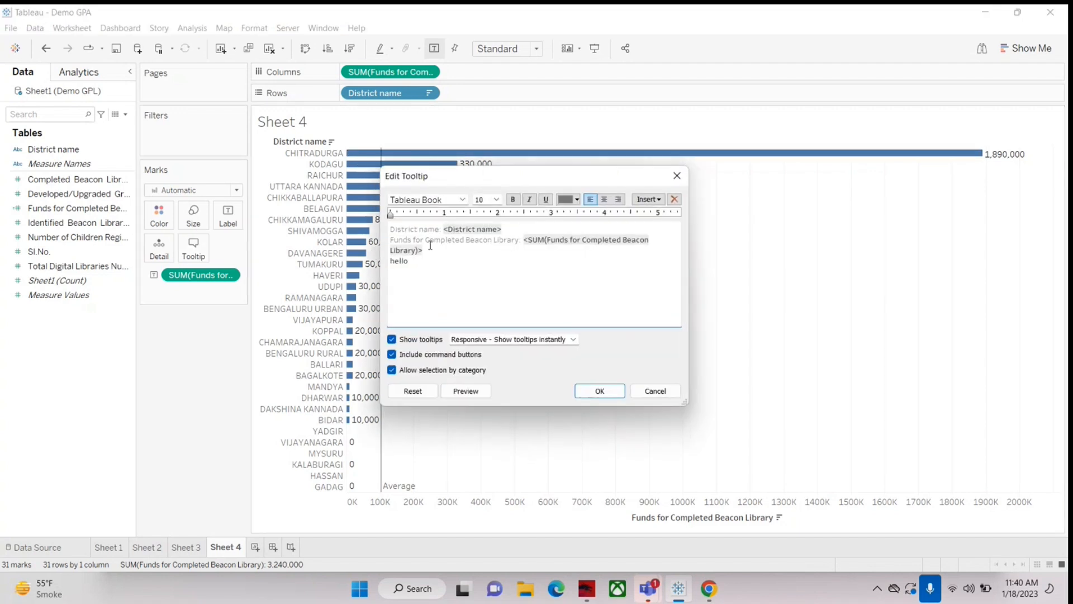
double_click(405, 261)
left_click(555, 271)
type("jj")
key("BackSpace")
key("BackSpace")
key("BackSpace")
key("BackSpace")
key("BackSpace")
key("BackSpace")
key("BackSpace")
key("BackSpace")
Step: Add a line reading "Kerala State" above the district name line in the Sheet 4 tooltip and apply it
left_click(393, 230)
key("Return")
key("Up")
type("F")
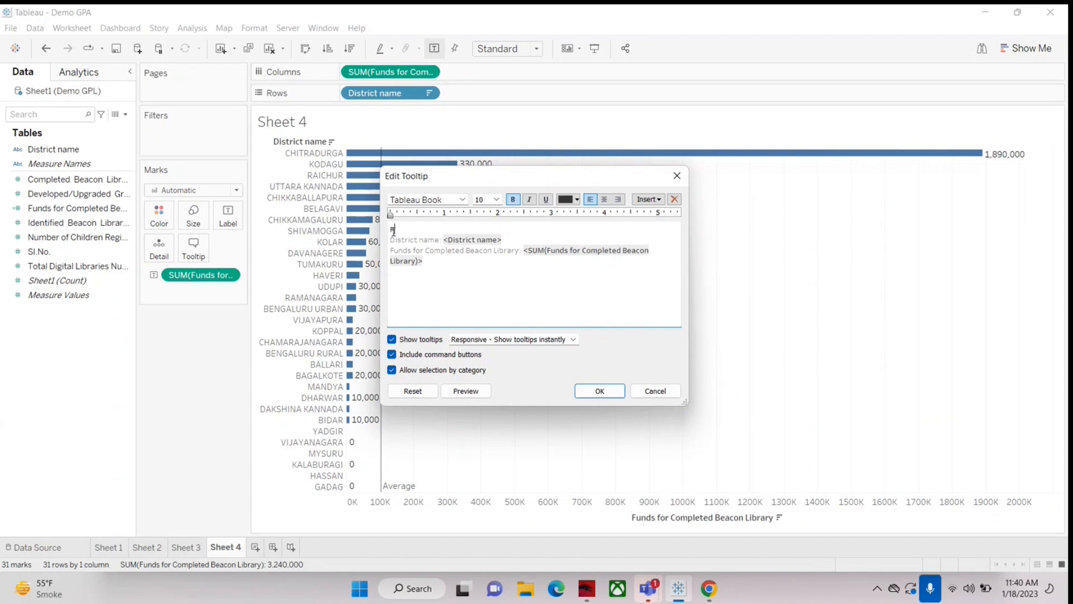
type("erala State")
left_click(599, 391)
mouse_move(552, 163)
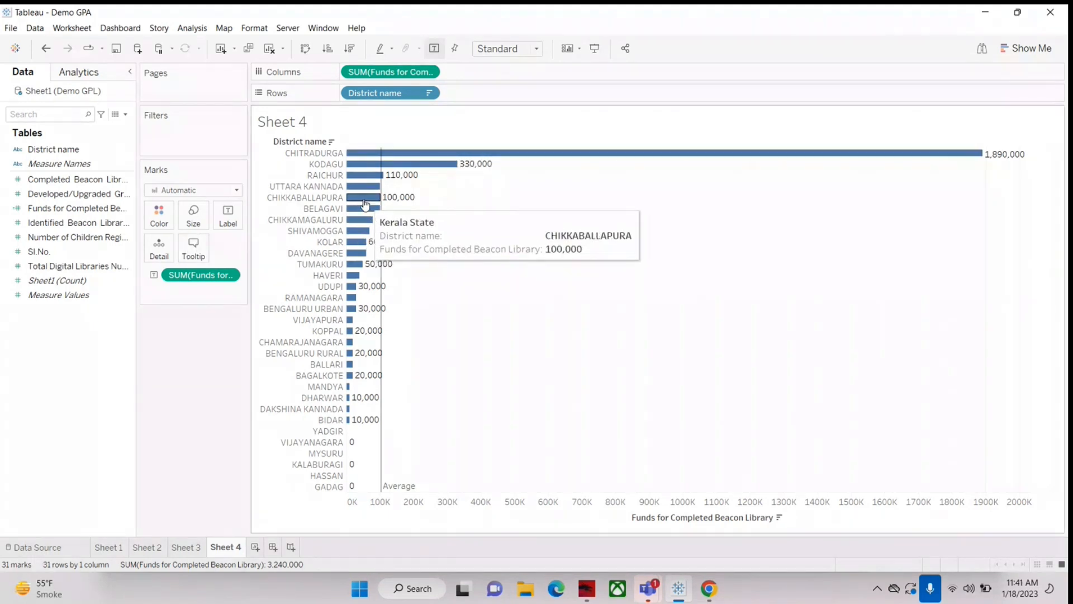
Step: Delete the "Kerala State" text from the Sheet 4 tooltip and apply the change
left_click(194, 249)
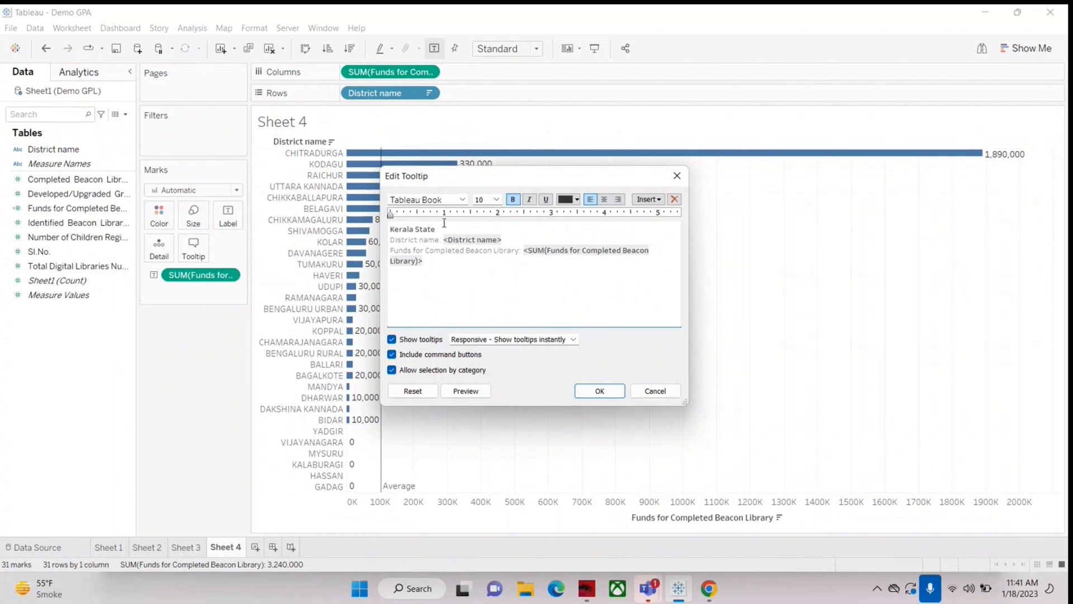
key("BackSpace")
key("BackSpace")
key("BackSpace")
key("BackSpace")
key("BackSpace")
key("BackSpace")
key("BackSpace")
key("BackSpace")
key("BackSpace")
key("BackSpace")
key("BackSpace")
key("BackSpace")
left_click(590, 394)
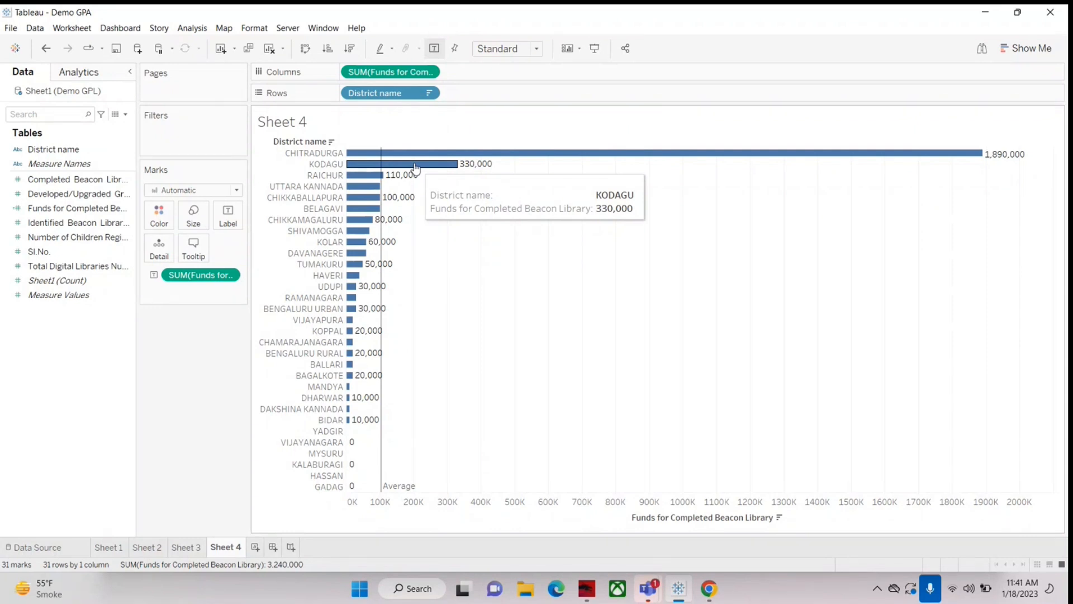
mouse_move(421, 161)
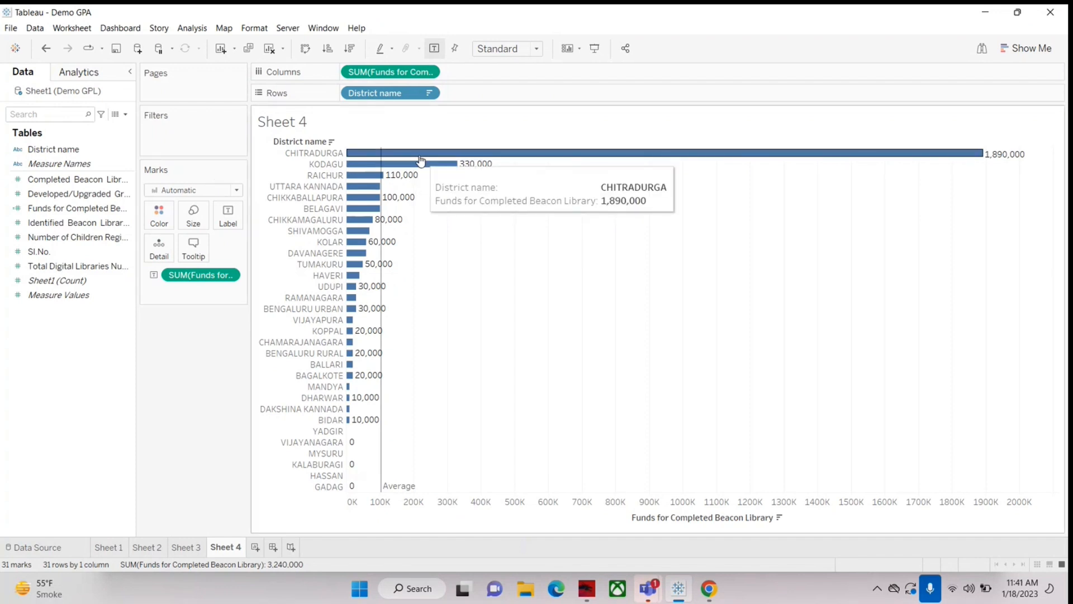
Step: Remove the blank first line and the "District name:" label so the Sheet 4 tooltip starts with the district name field
left_click(194, 246)
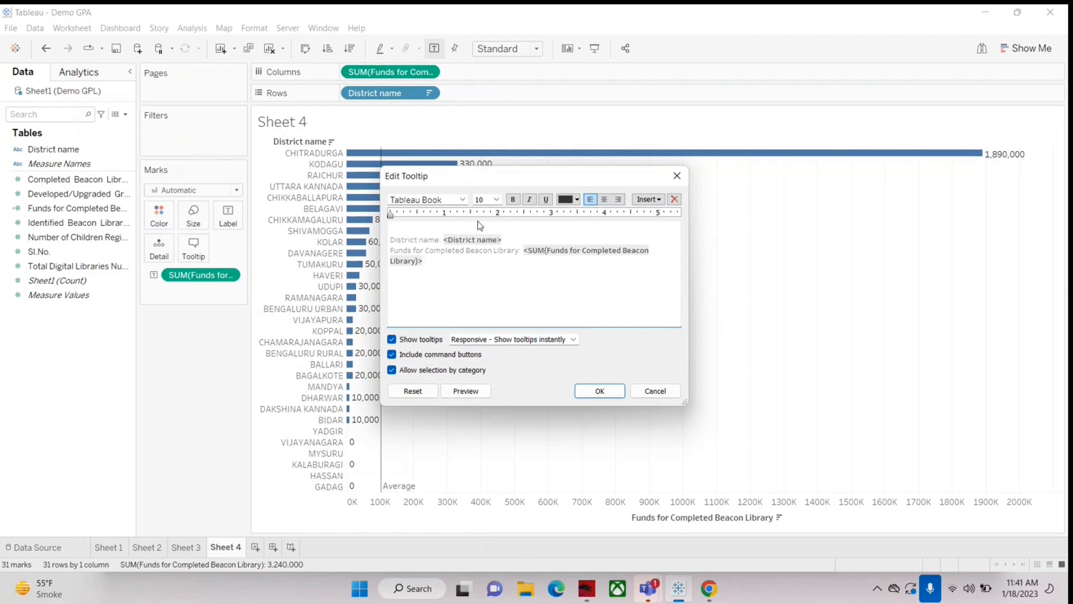
type("District")
key("Delete")
key("Delete")
key("Delete")
key("Delete")
key("Delete")
key("Delete")
key("Delete")
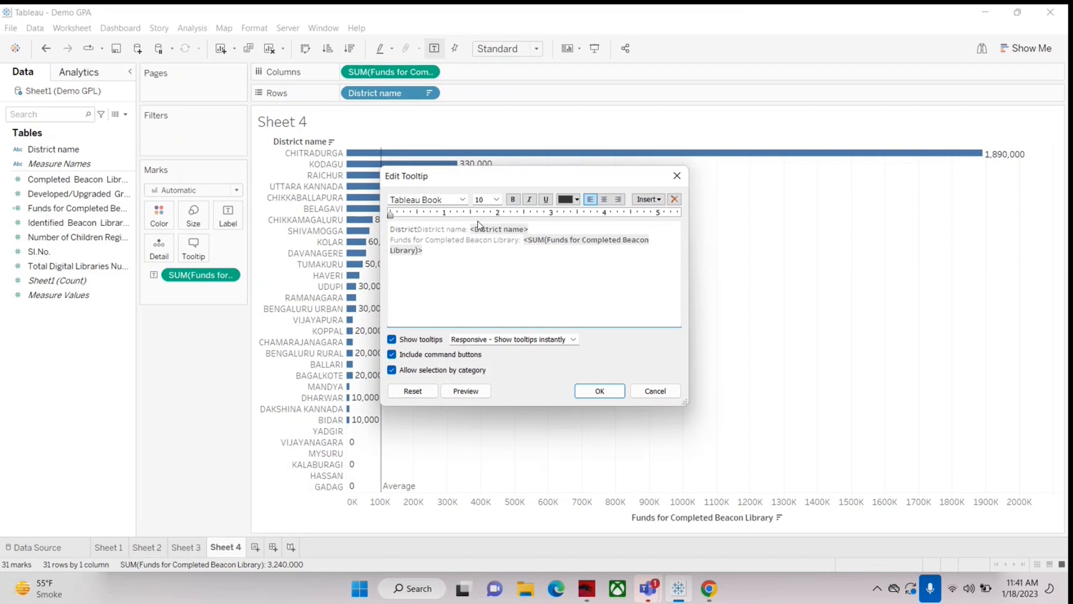
key("Delete")
key("Delete")
key("Delete")
key("Delete")
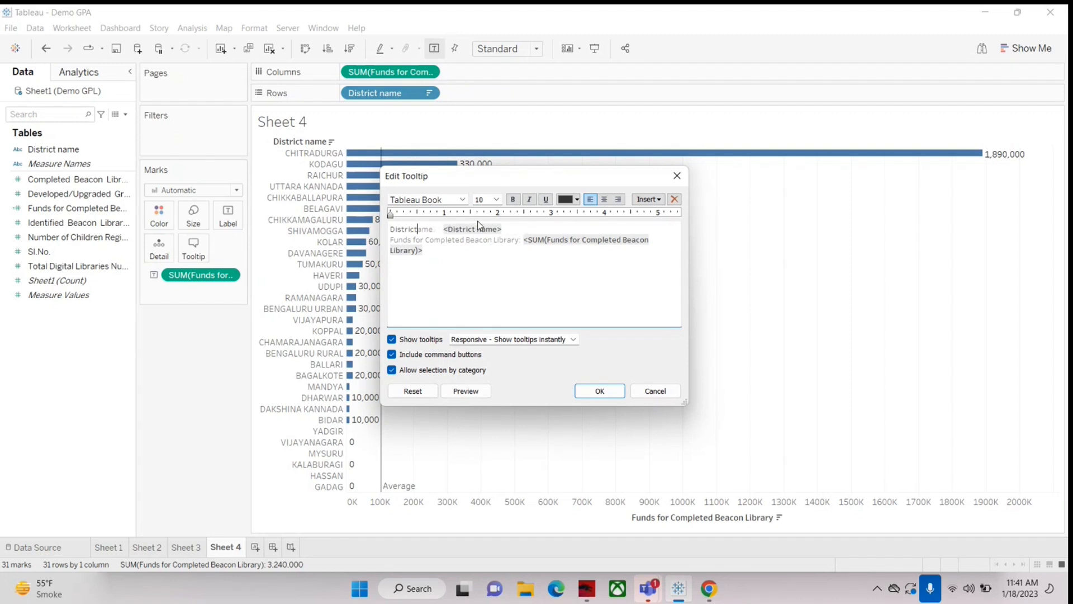
key("Delete")
key("Delete")
key("Delete")
key("Delete")
key("Delete")
key("BackSpace")
key("BackSpace")
key("BackSpace")
key("BackSpace")
key("BackSpace")
key("BackSpace")
key("BackSpace")
key("BackSpace")
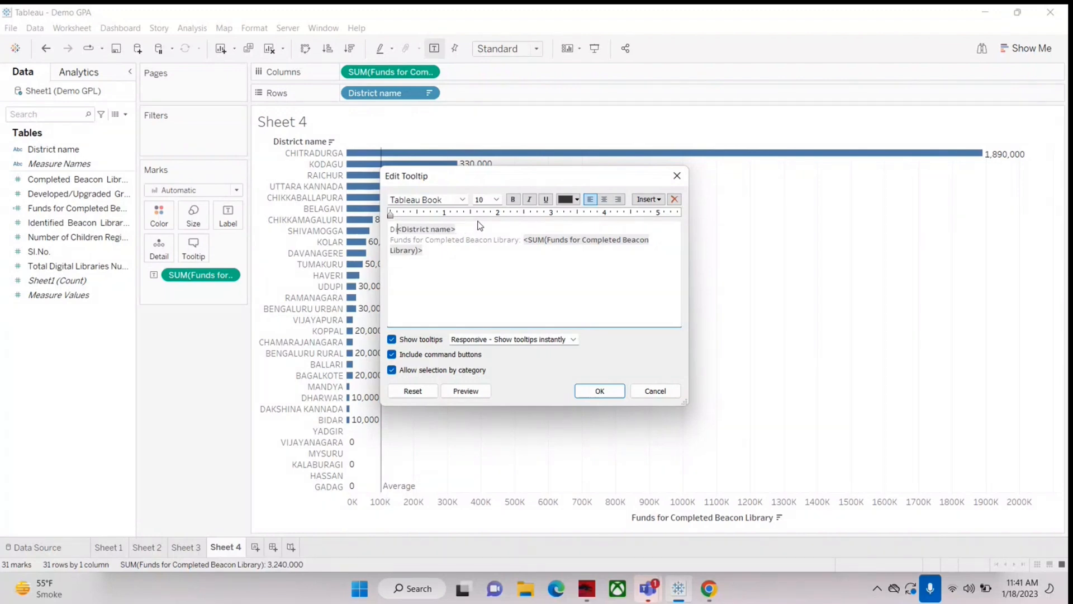
key("BackSpace")
Step: Add the text "District requires a sum of" after the district name field in the tooltip
type("Distri")
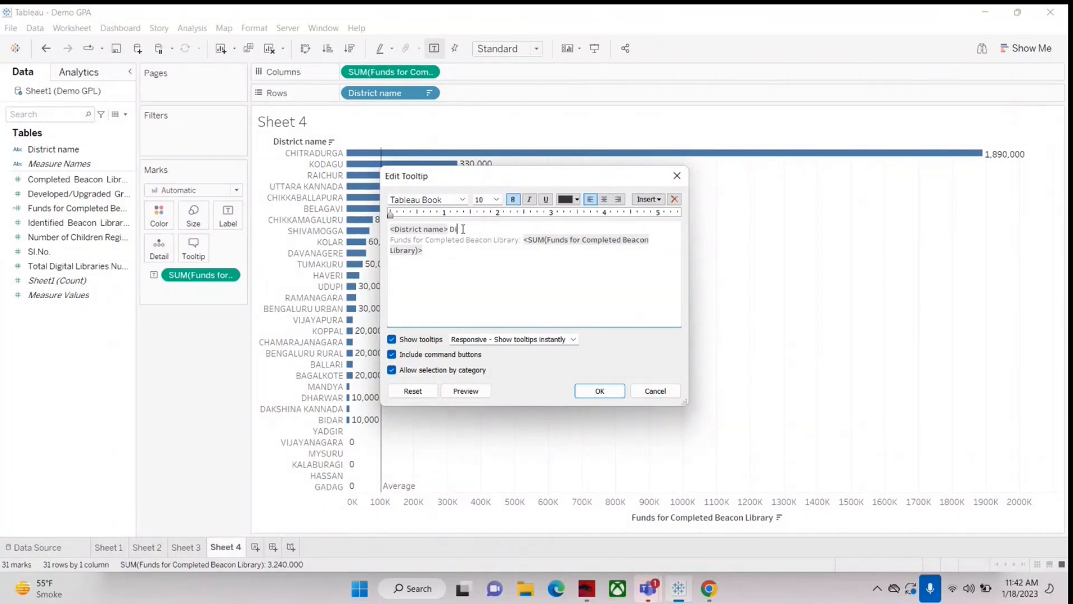
type("ct requires a sum of")
Step: Delete the "Funds for Completed Beacon Library:" label and join its sum field to the first line of the tooltip
left_click(520, 242)
key("BackSpace")
key("BackSpace")
key("BackSpace")
key("BackSpace")
key("BackSpace")
key("BackSpace")
key("BackSpace")
key("BackSpace")
key("BackSpace")
key("BackSpace")
key("BackSpace")
key("BackSpace")
key("BackSpace")
key("BackSpace")
key("BackSpace")
key("BackSpace")
key("BackSpace")
key("BackSpace")
key("BackSpace")
key("BackSpace")
key("BackSpace")
key("BackSpace")
key("BackSpace")
key("BackSpace")
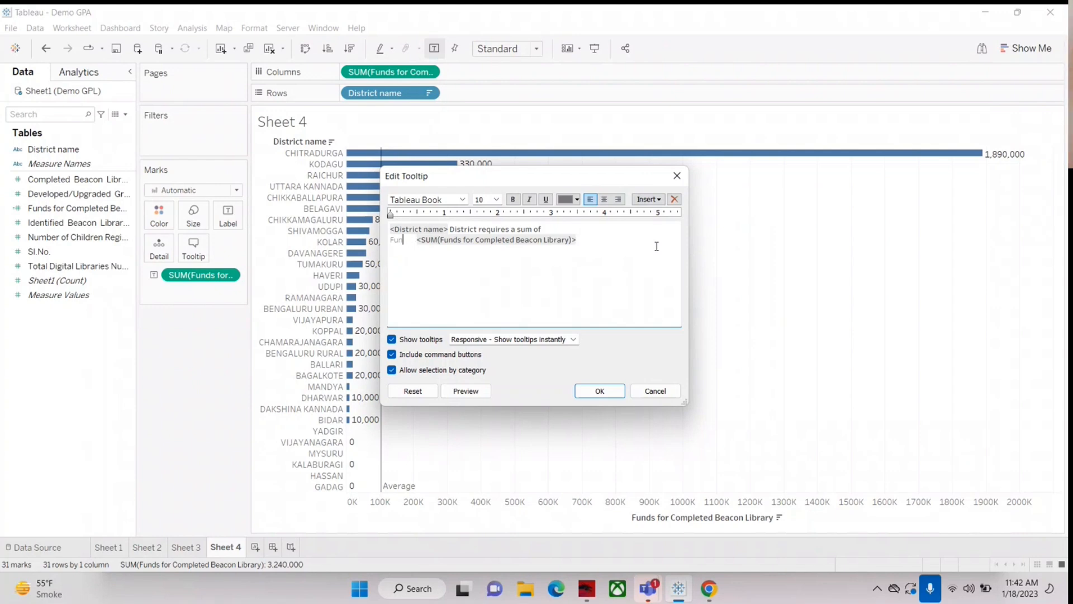
key("BackSpace")
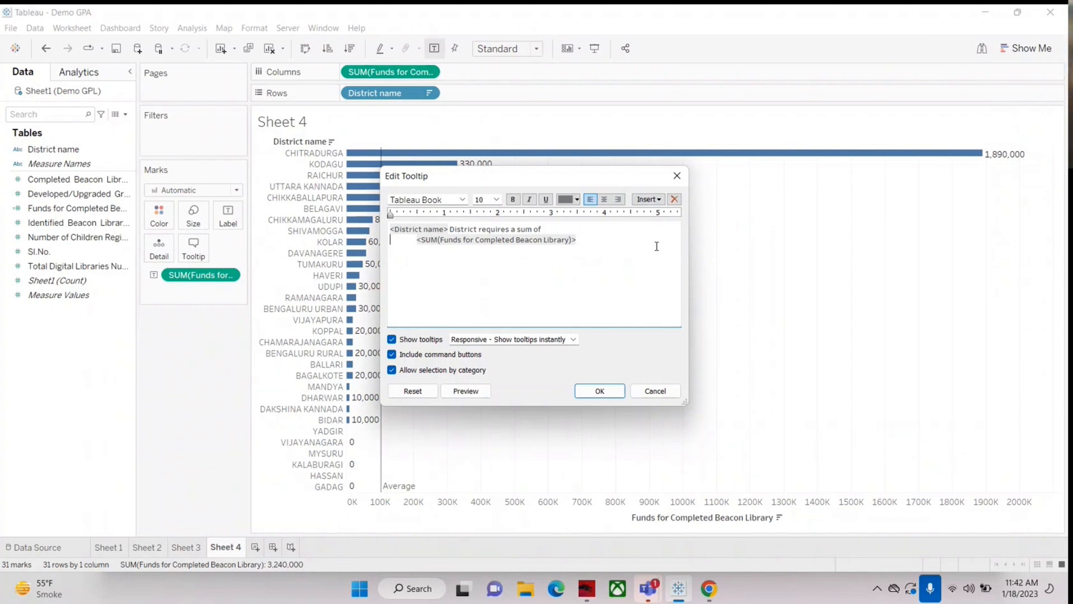
key("BackSpace")
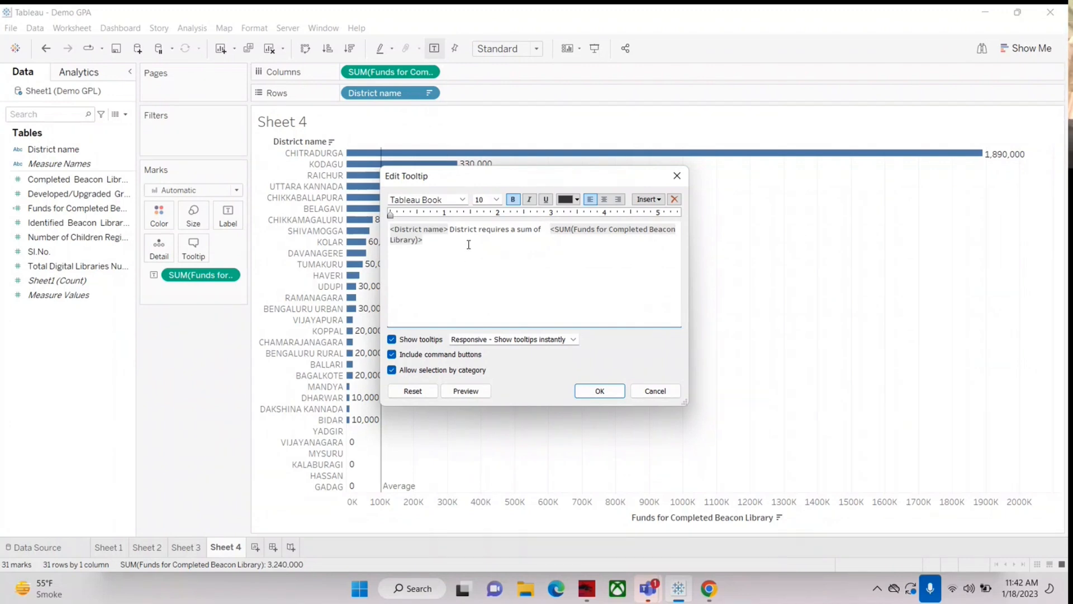
Step: Complete the tooltip sentence with "for completed Beacon Library" after the funds sum field and apply it
type("or c")
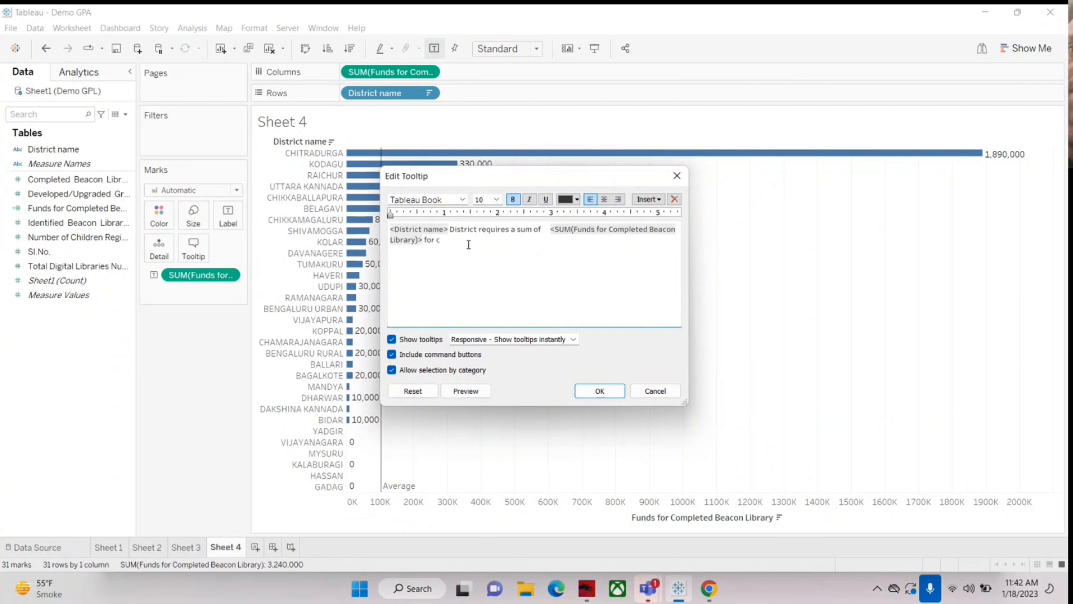
type("ompleted")
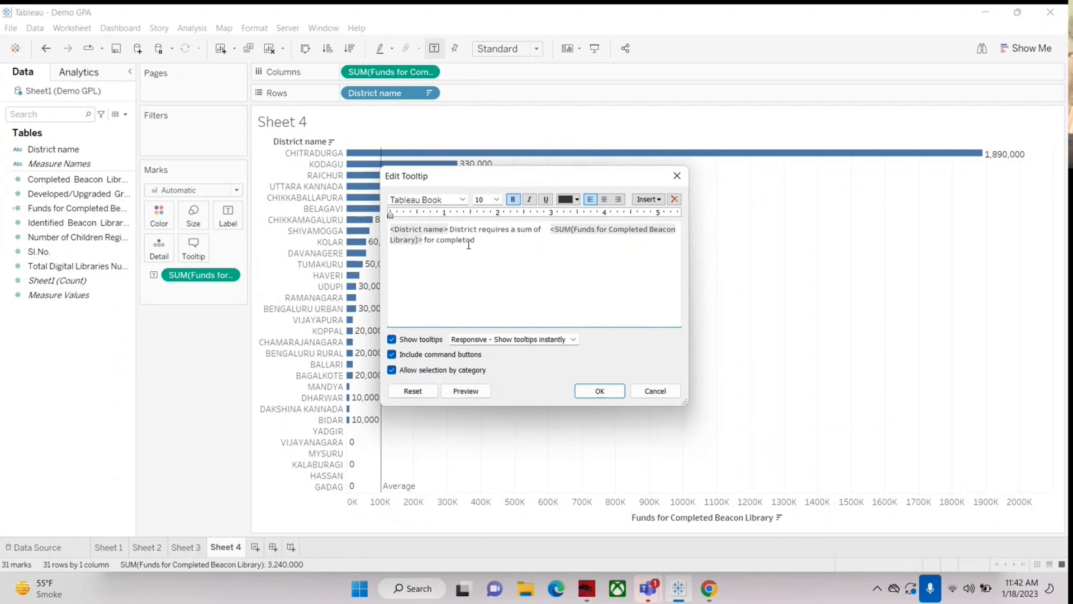
type(" beac")
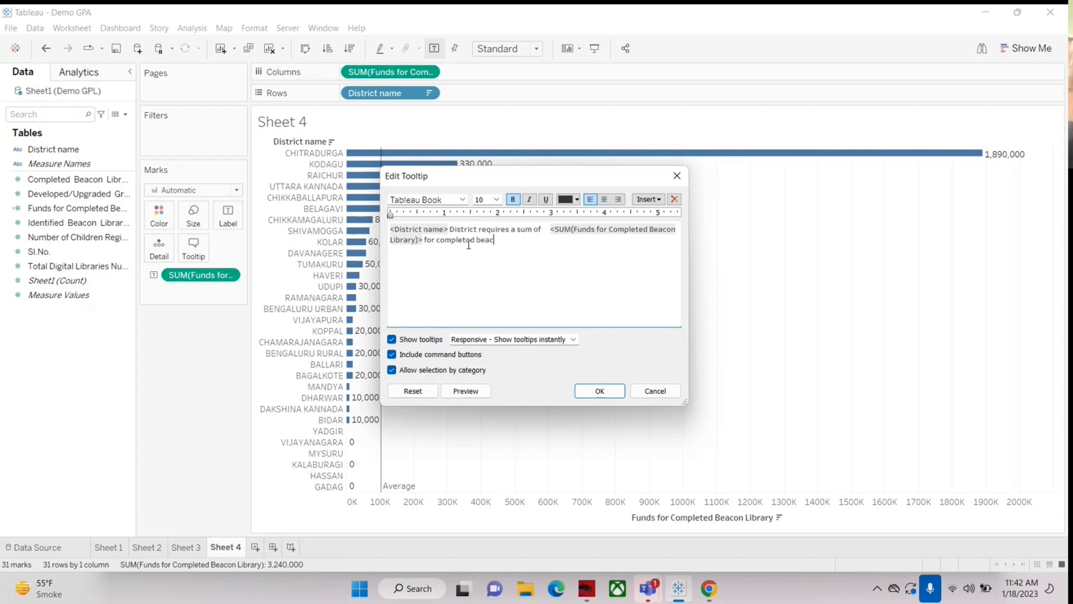
type("on Librar")
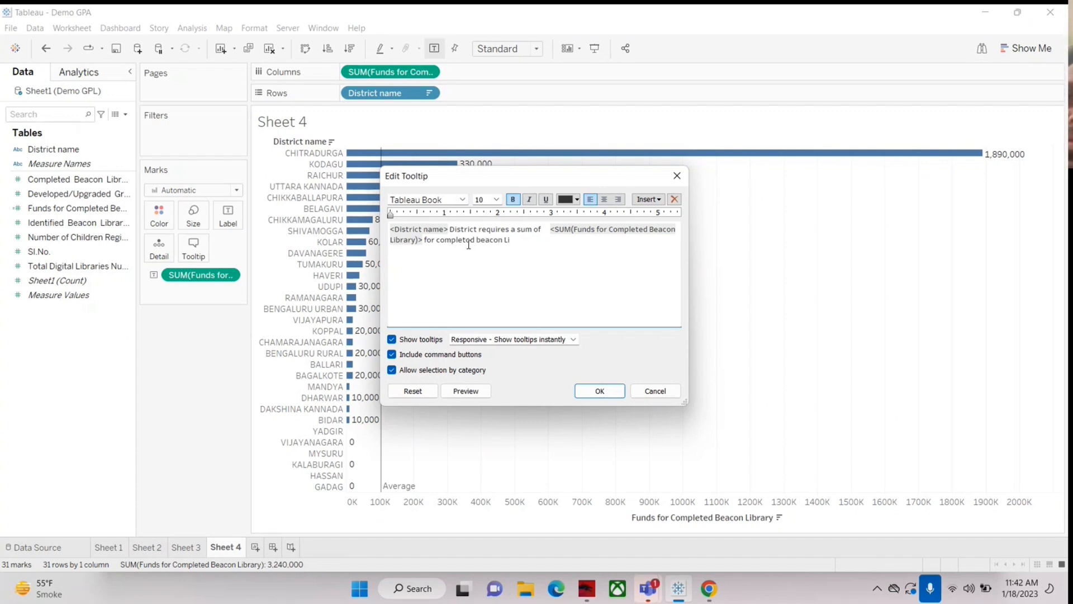
type("y")
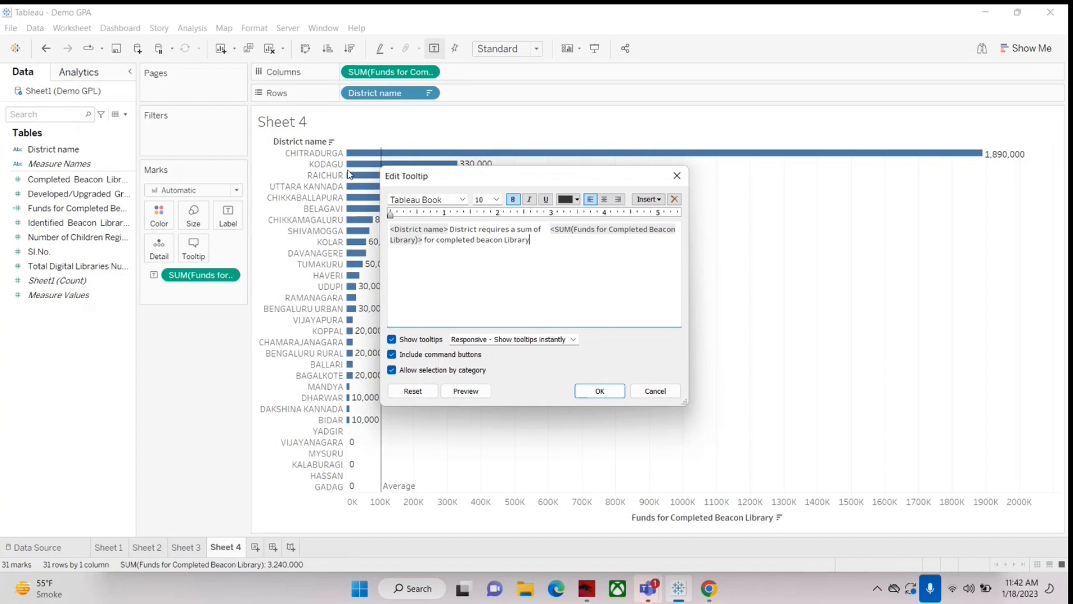
left_click(479, 238)
key("BackSpace")
type("B")
left_click(596, 391)
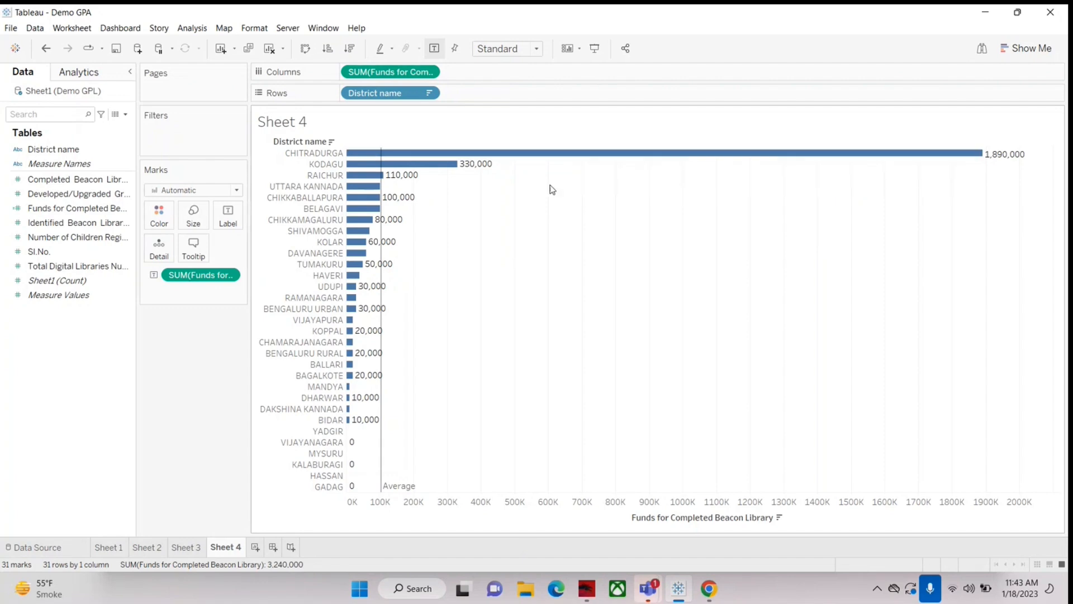
mouse_move(423, 167)
mouse_move(366, 224)
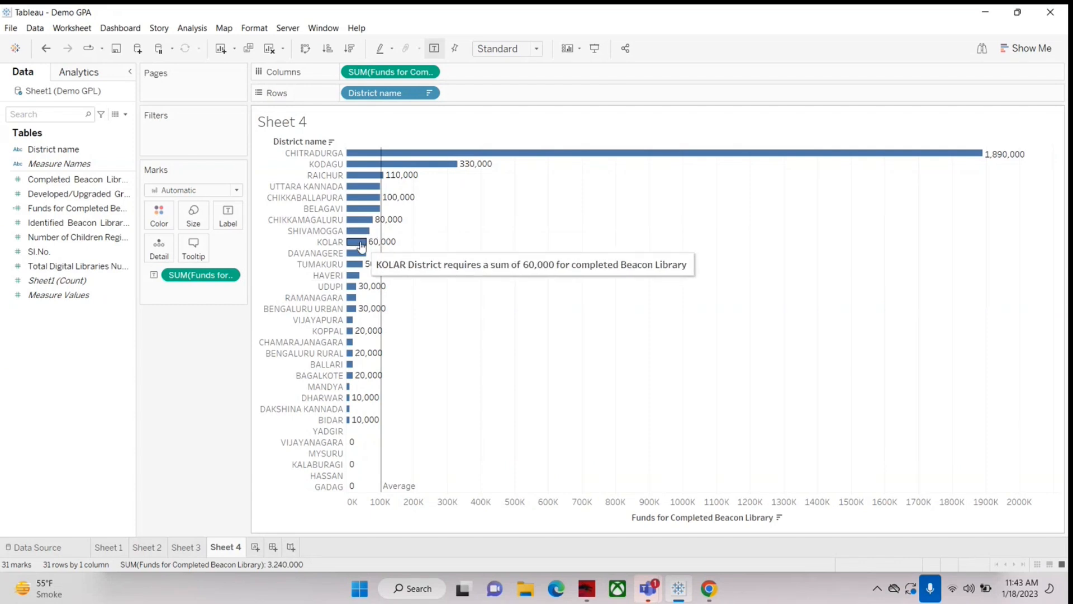
mouse_move(358, 261)
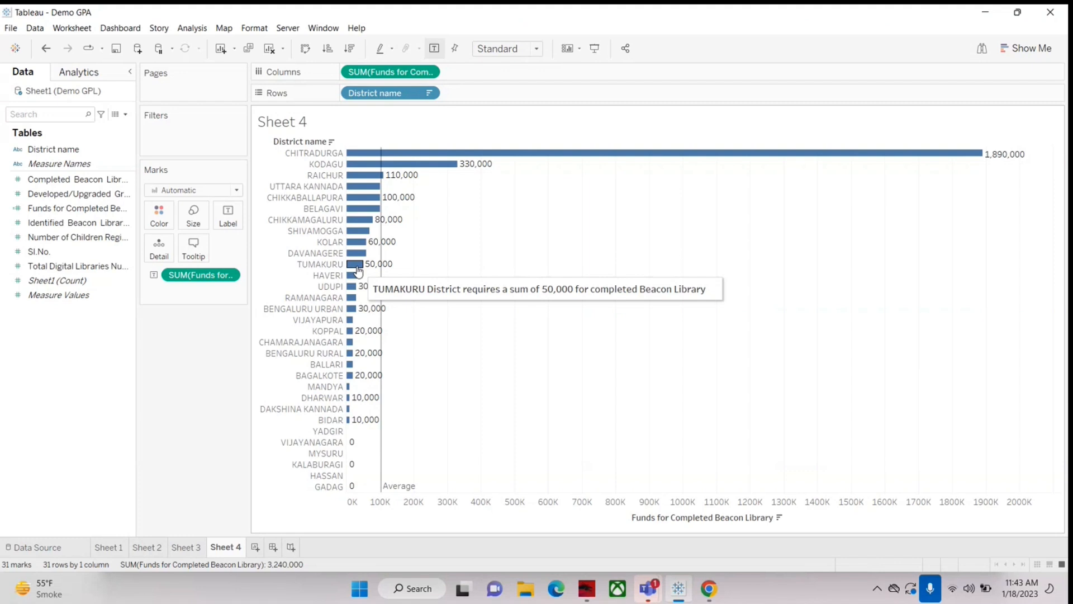
Step: On a new worksheet, chart Completed Beacon Library Numbers as horizontal bars per District name, sorted in descending order
left_click(256, 552)
left_click_drag(39, 148, 391, 95)
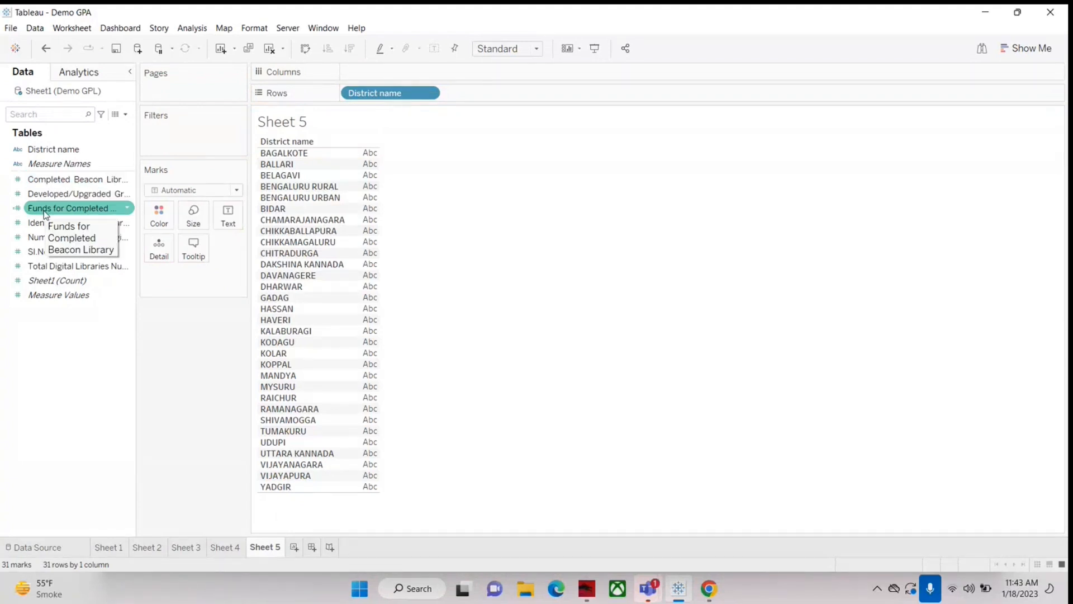
left_click_drag(55, 179, 378, 69)
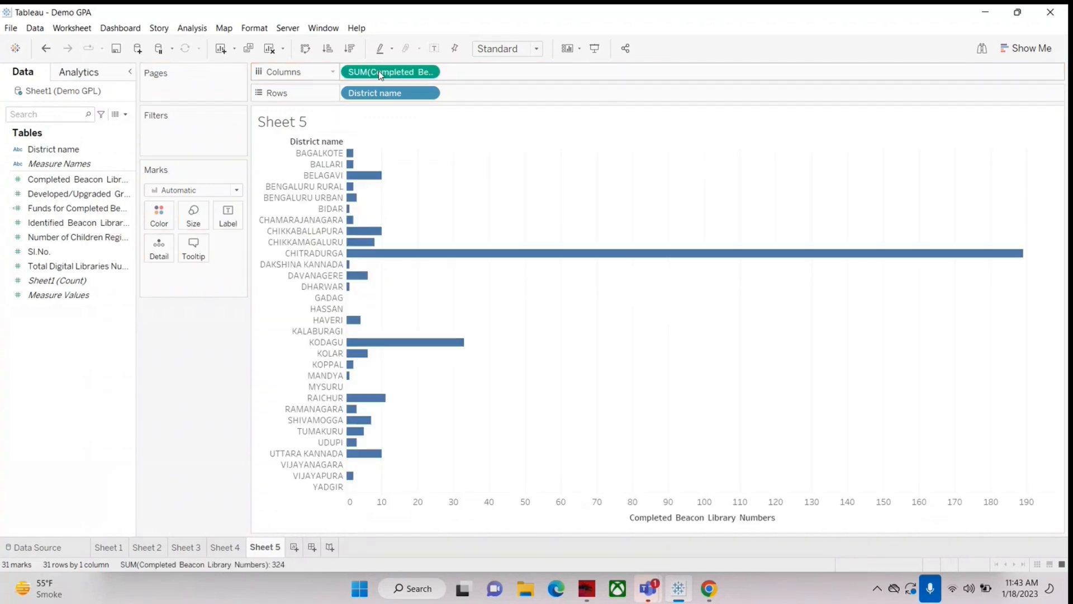
left_click(349, 49)
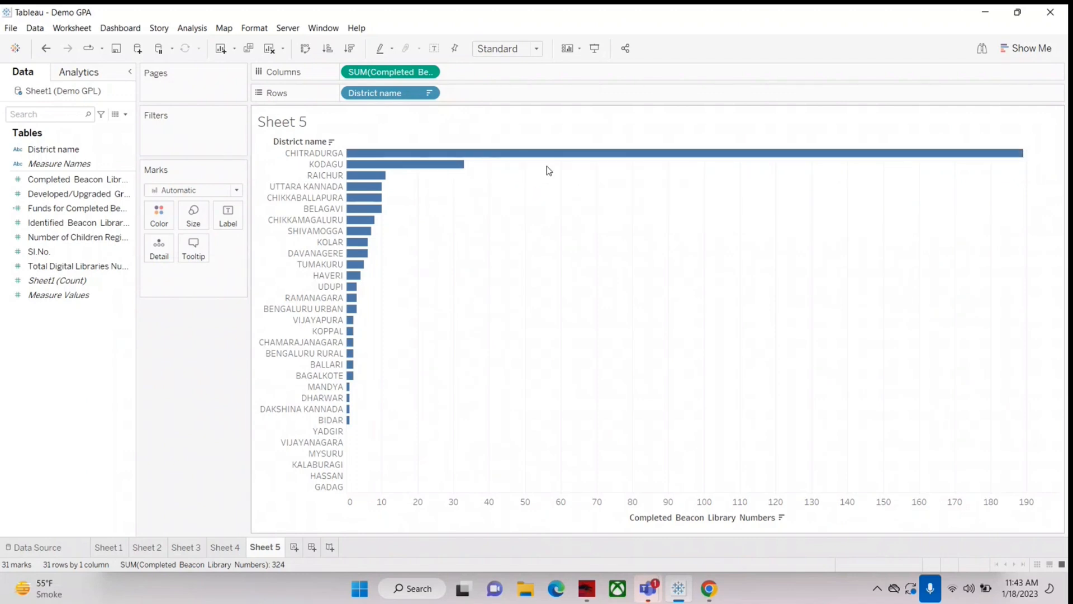
Step: Append the text "kjkjk" after the Completed Beacon Library Numbers field in the Sheet 5 tooltip and apply it
mouse_move(548, 162)
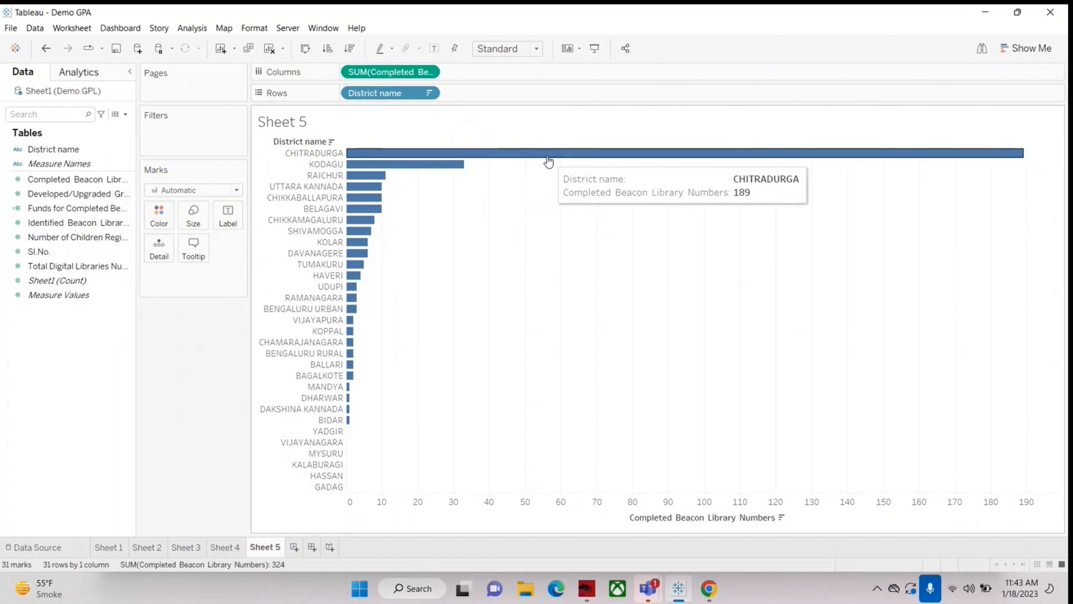
left_click(193, 249)
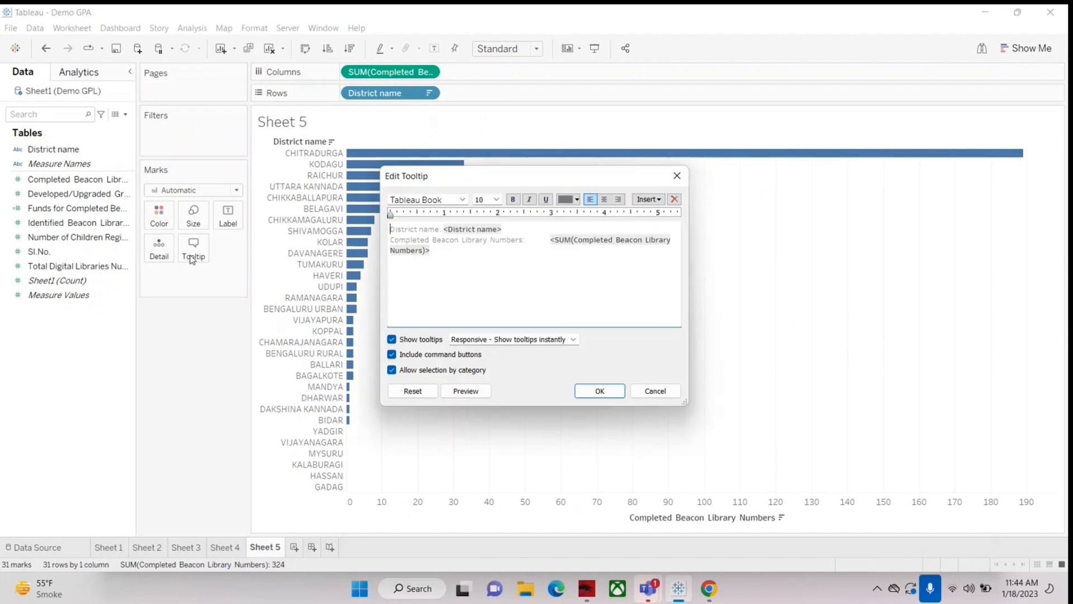
left_click(462, 247)
type("kjkjk")
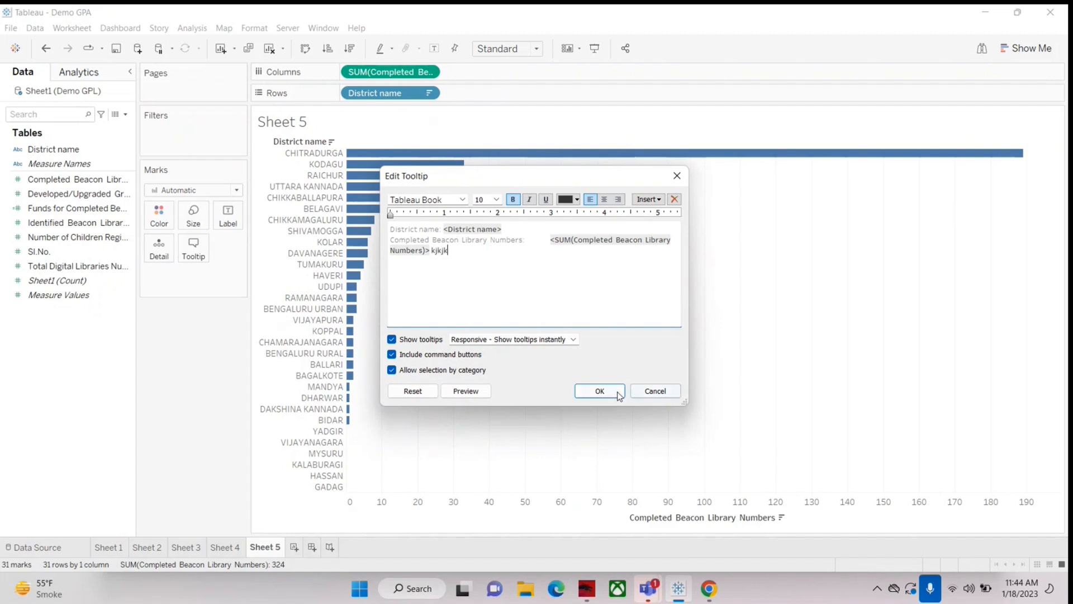
left_click(614, 391)
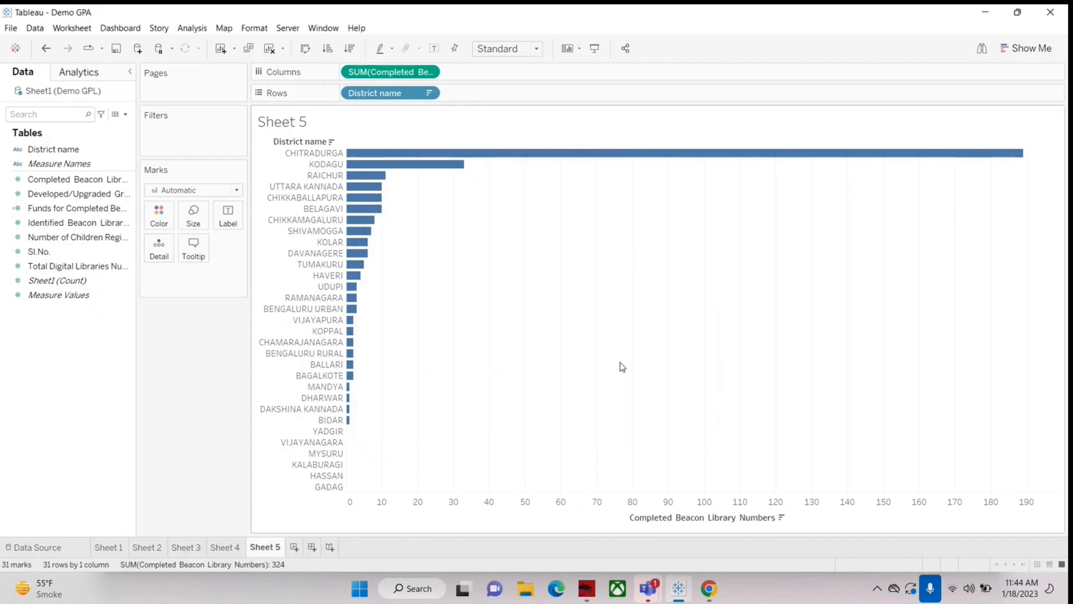
mouse_move(607, 159)
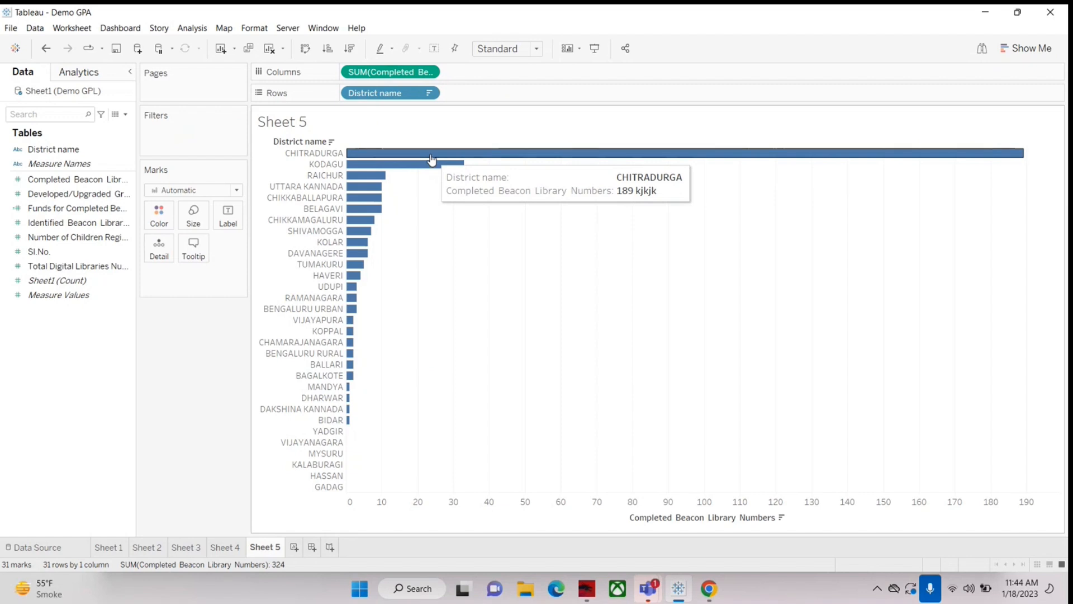
Step: Remove the text "kjkjk" from the Sheet 5 tooltip, apply the change and reopen the tooltip for editing
left_click(192, 248)
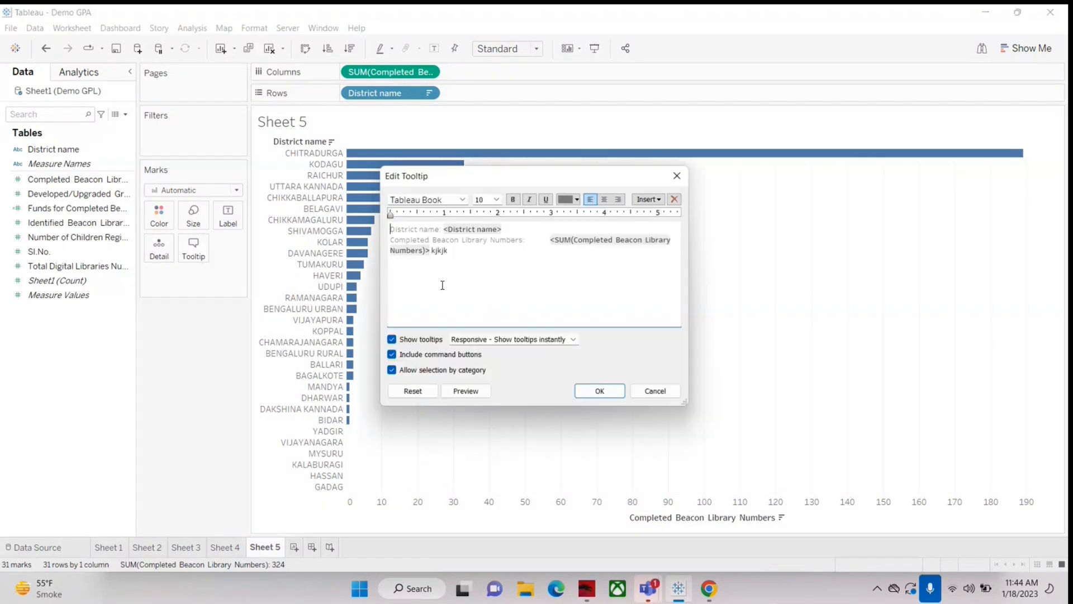
left_click(564, 255)
key("BackSpace")
key("BackSpace")
key("BackSpace")
key("BackSpace")
key("BackSpace")
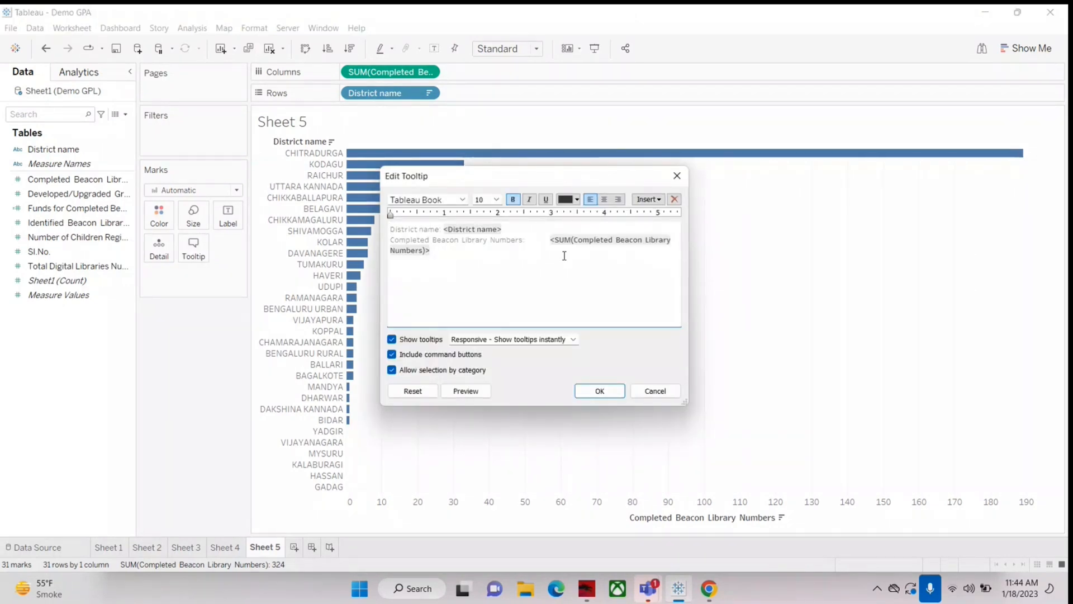
left_click(600, 390)
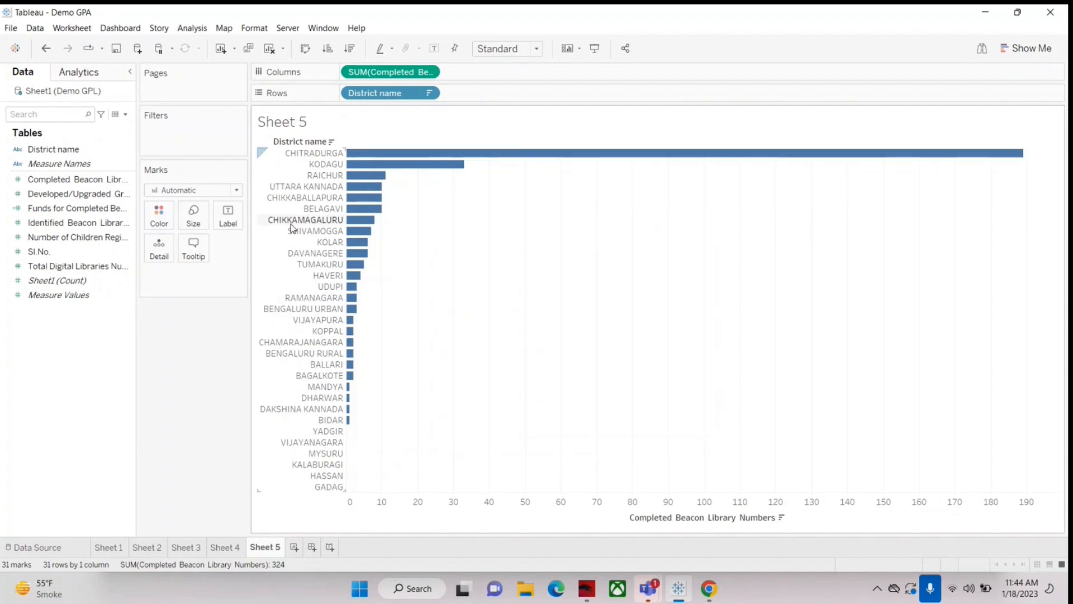
left_click(193, 249)
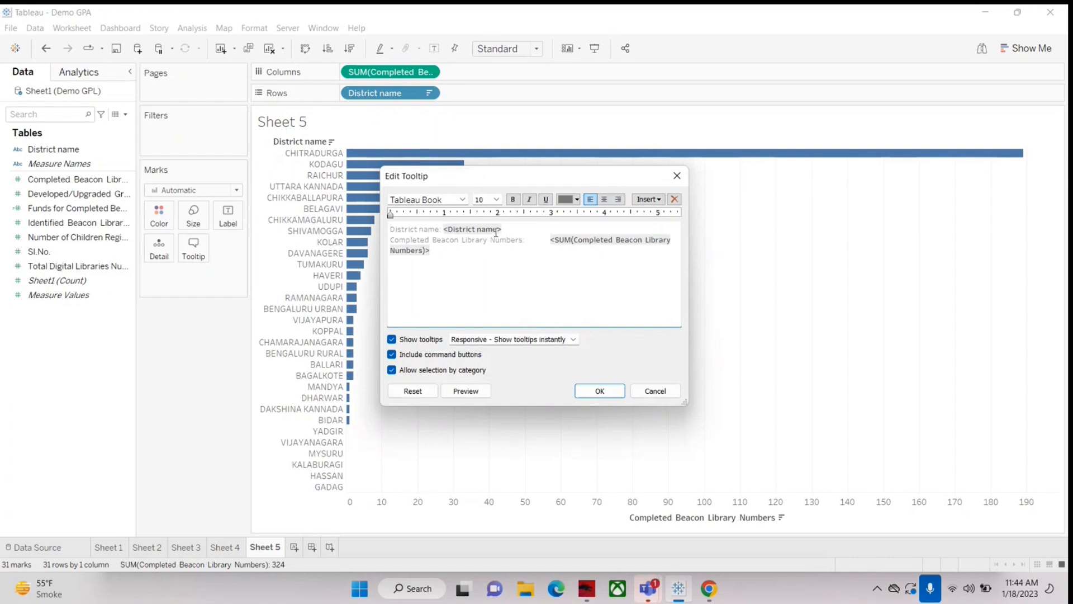
left_click(444, 229)
key("Down")
key("Down")
key("Return")
type("Dis")
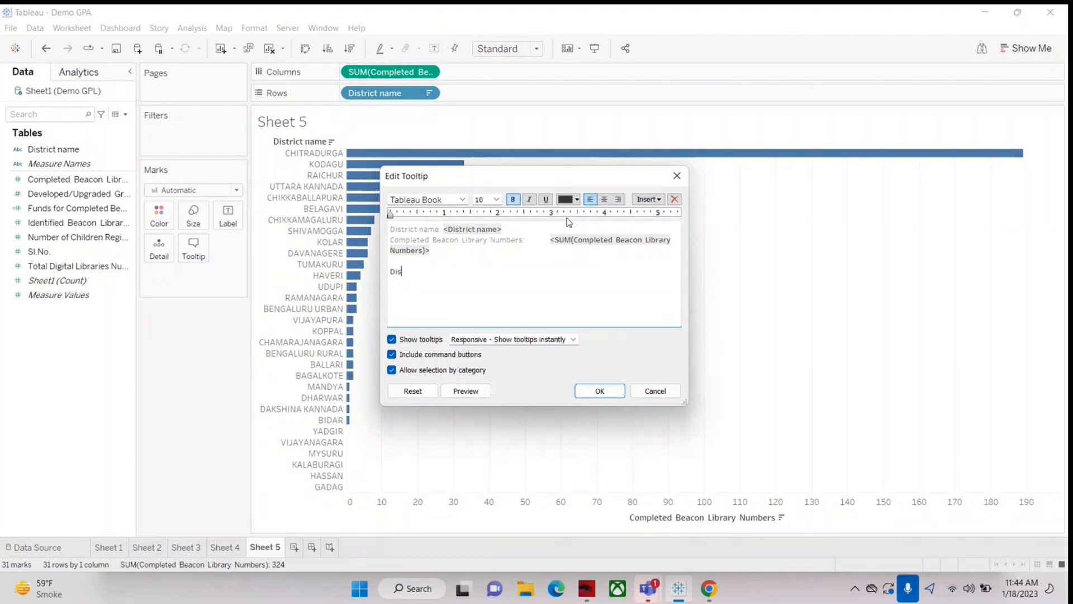
key("BackSpace")
key("BackSpace")
key("BackSpace")
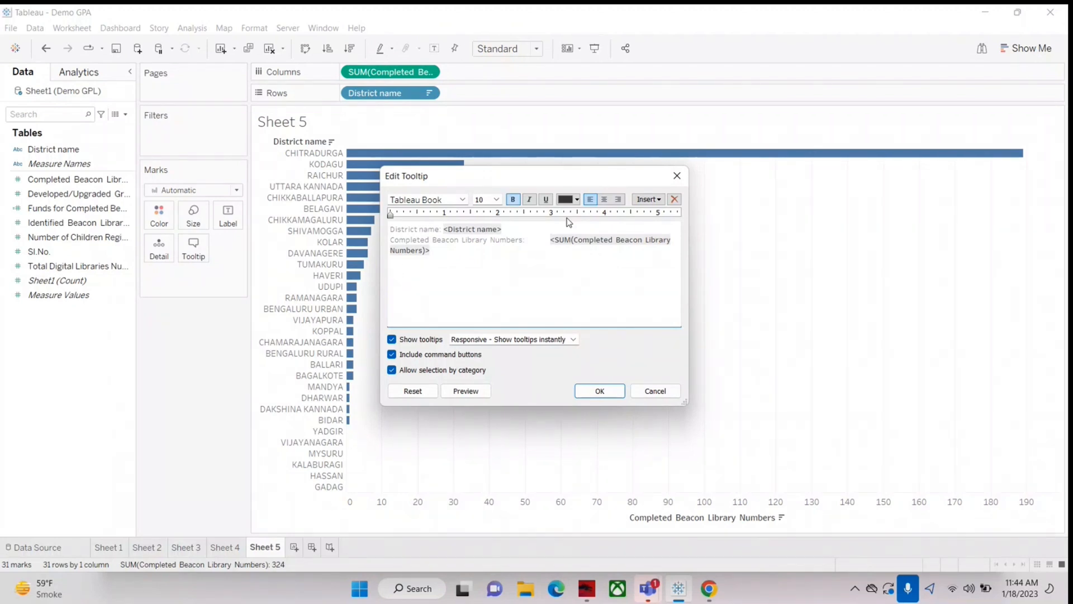
Step: Delete the "District name:" label so the tooltip's first line starts with the District name field
left_click(445, 228)
key("BackSpace")
key("BackSpace")
key("BackSpace")
key("BackSpace")
key("BackSpace")
key("BackSpace")
key("BackSpace")
key("BackSpace")
key("BackSpace")
key("BackSpace")
key("BackSpace")
key("BackSpace")
key("BackSpace")
key("BackSpace")
key("BackSpace")
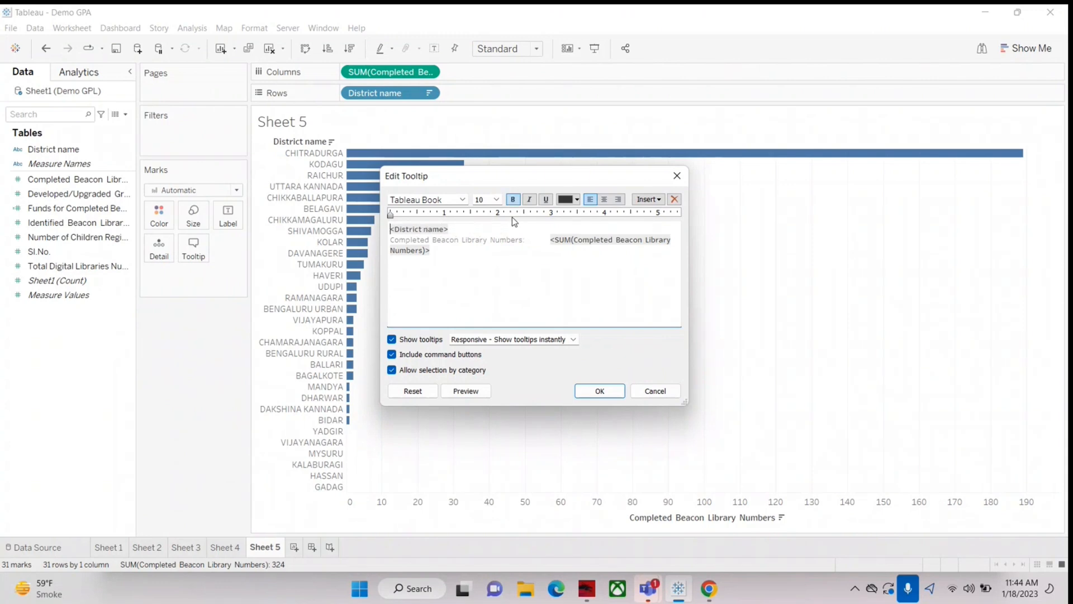
Step: Add the text "has total no. of completed Beacon Library:" after the District name field in the tooltip
key("shift+End")
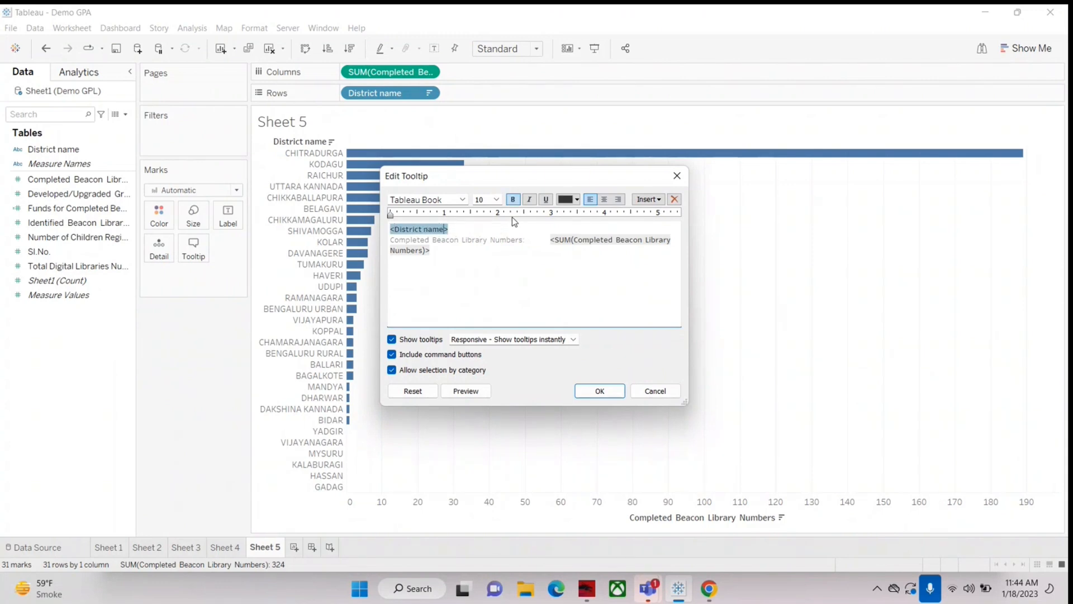
key("End")
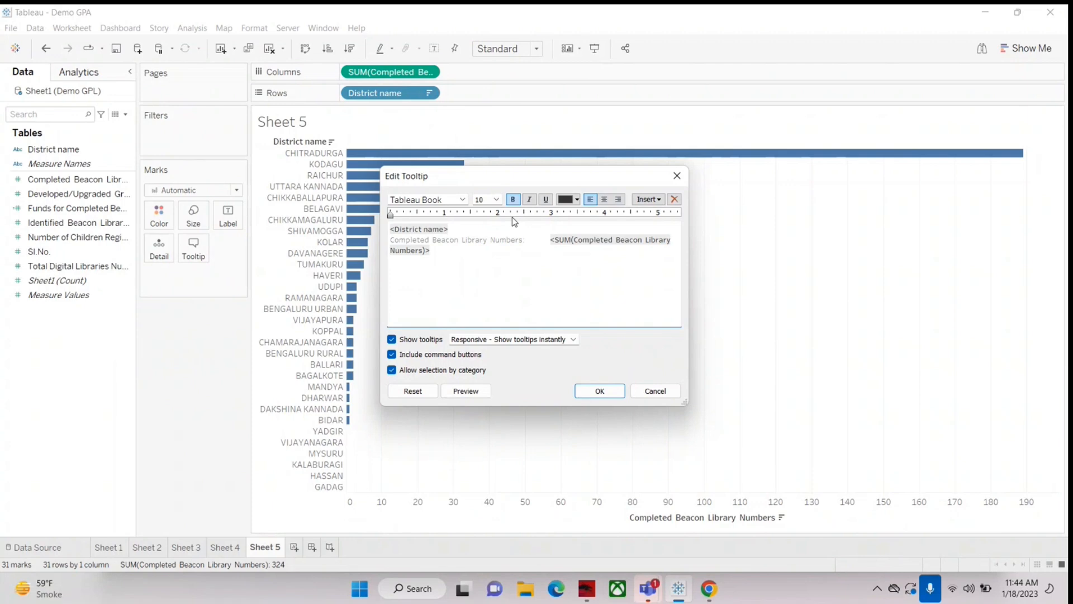
type("has")
type(" tota")
type("l no. of c")
type("om")
type("pleted")
type(" li")
type(" BL")
key("BackSpace")
type("eacon Library:")
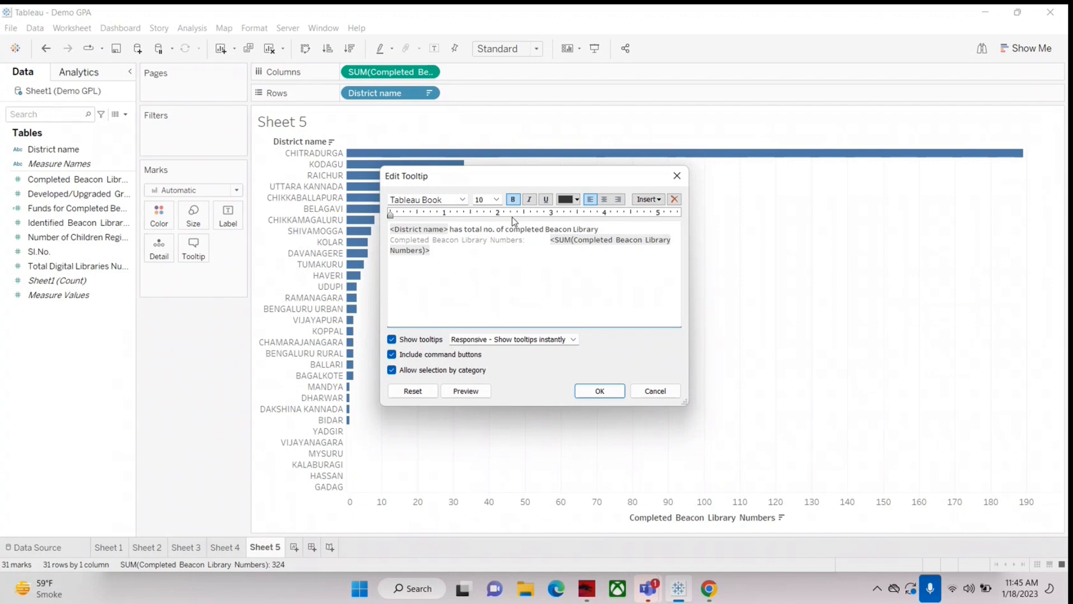
Step: Delete the "Completed Beacon Library Numbers:" label, join its sum field to the first tooltip line and apply it
key("Delete")
key("Delete")
key("Delete")
key("Delete")
key("Delete")
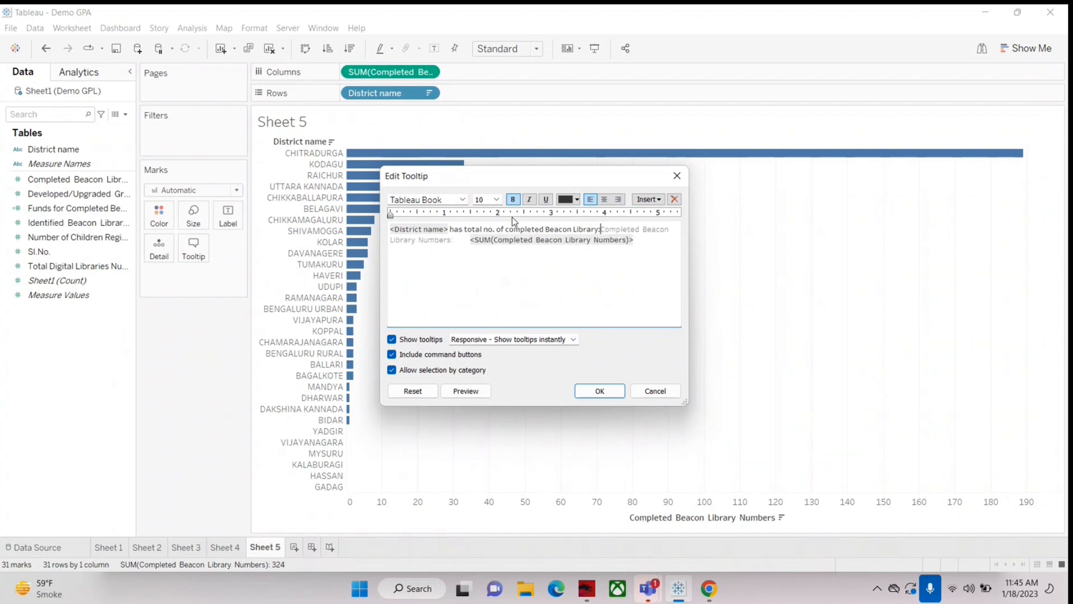
key("Delete")
key("Delete")
key("Delete")
key("Delete")
key("Delete")
key("Delete")
key("Delete")
key("Delete")
key("Delete")
key("Delete")
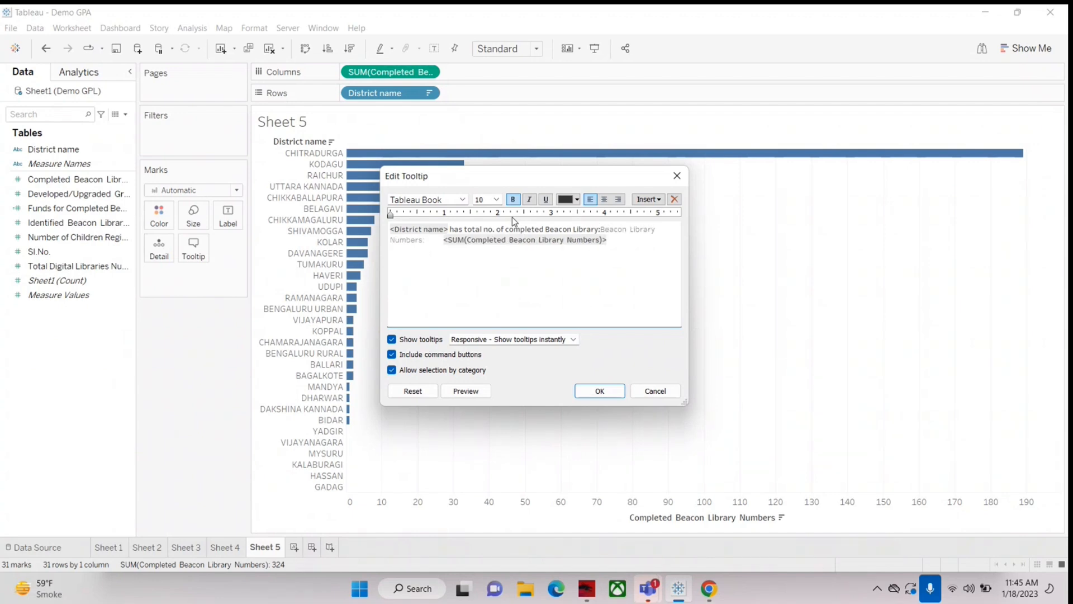
key("Delete")
key("Delete")
key("Delete")
key("Delete")
key("Delete")
key("Delete")
key("Delete")
key("Delete")
key("Delete")
key("Delete")
key("Delete")
key("Delete")
key("Delete")
key("Delete")
key("Delete")
key("Delete")
key("Delete")
key("Delete")
key("Delete")
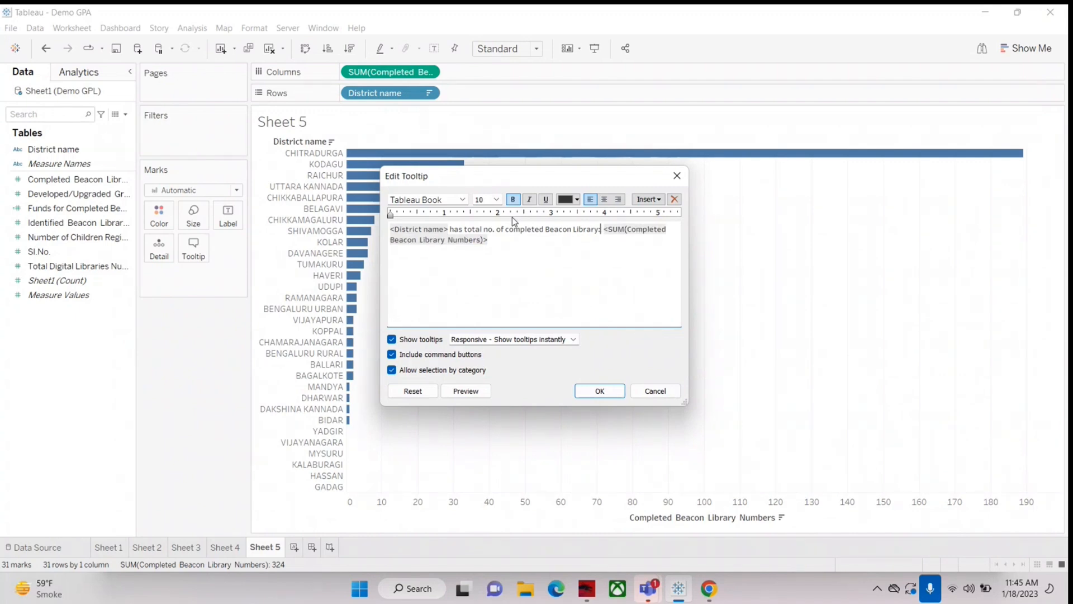
left_click(600, 390)
Step: Check the new tooltip sentence on the district bars and review its text in the tooltip editor without changing it
mouse_move(571, 158)
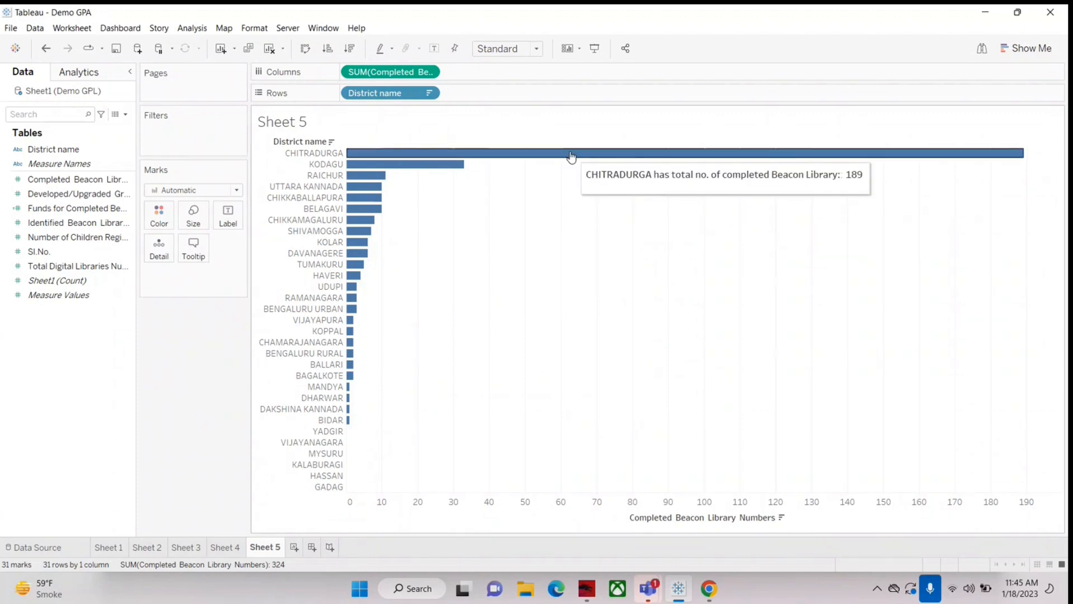
mouse_move(423, 172)
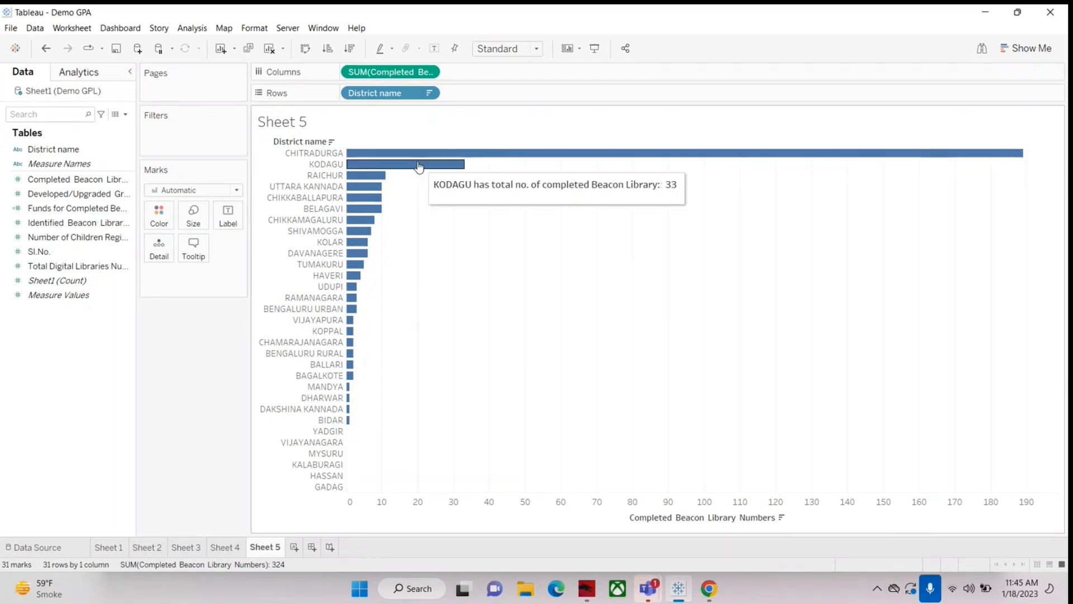
mouse_move(368, 184)
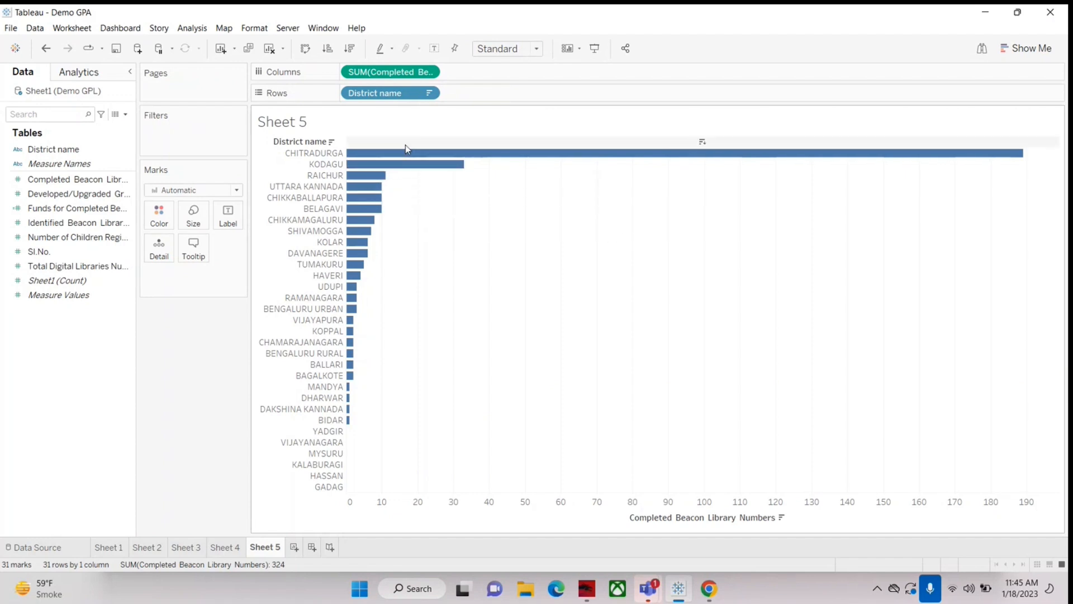
mouse_move(509, 159)
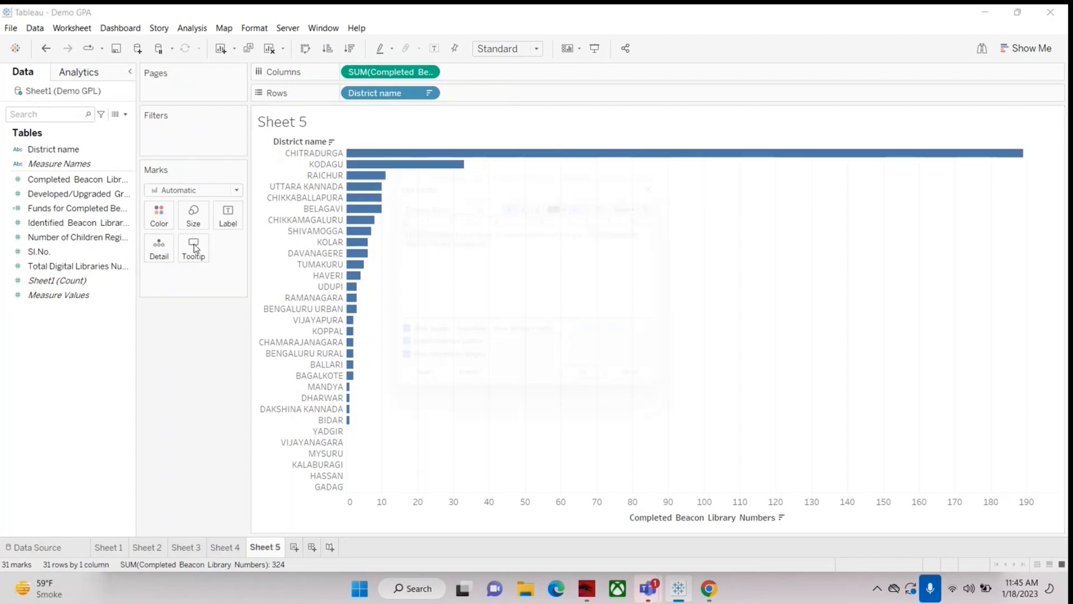
left_click(193, 246)
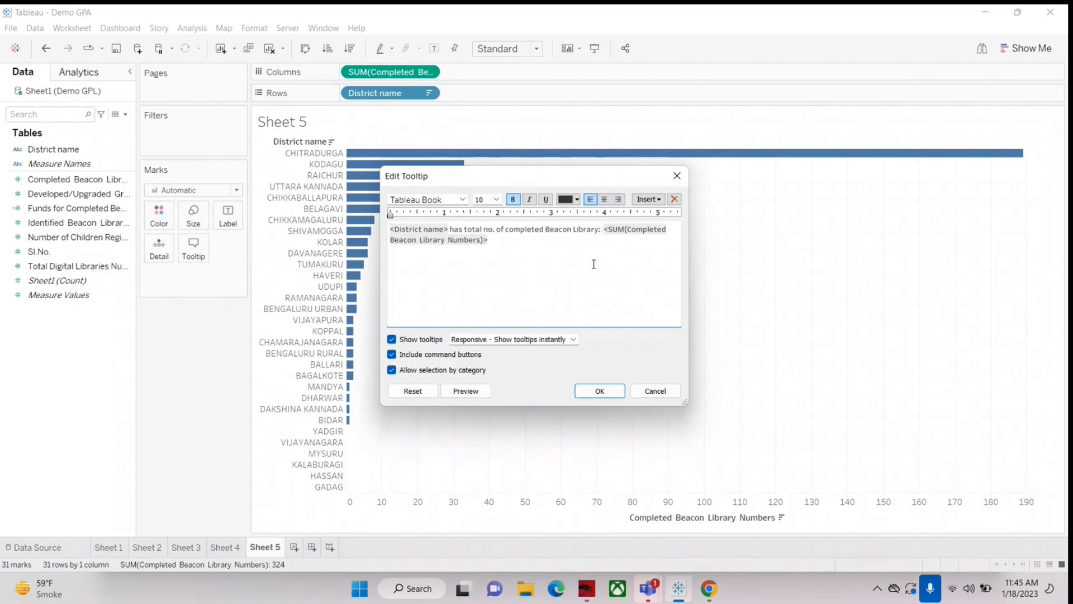
left_click(660, 391)
mouse_move(634, 156)
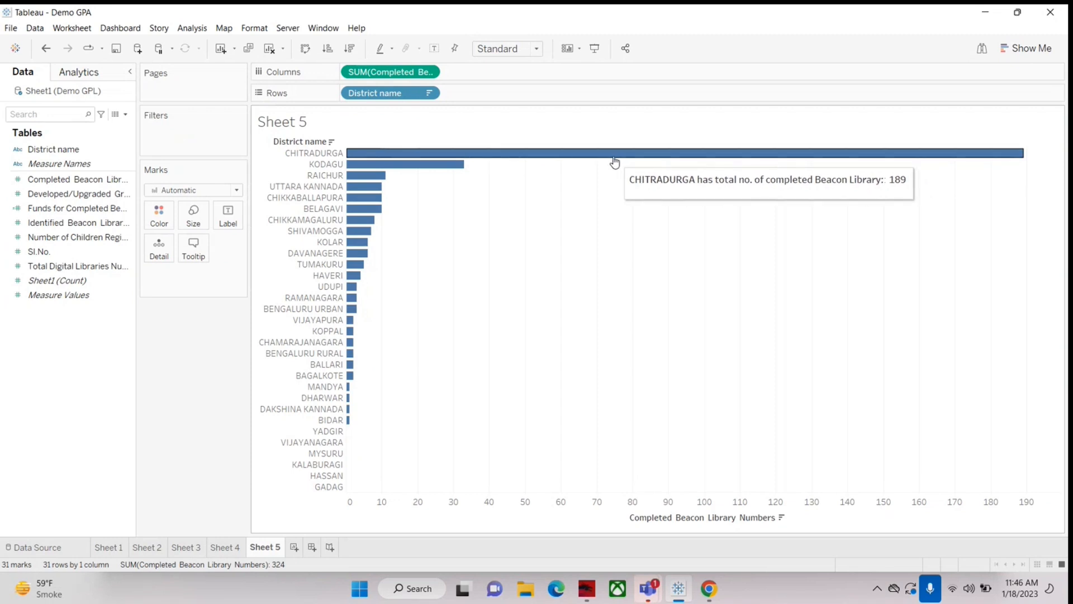
Step: Add a new blank worksheet, and switch to the Microsoft Teams meeting window in maximized view
left_click(294, 547)
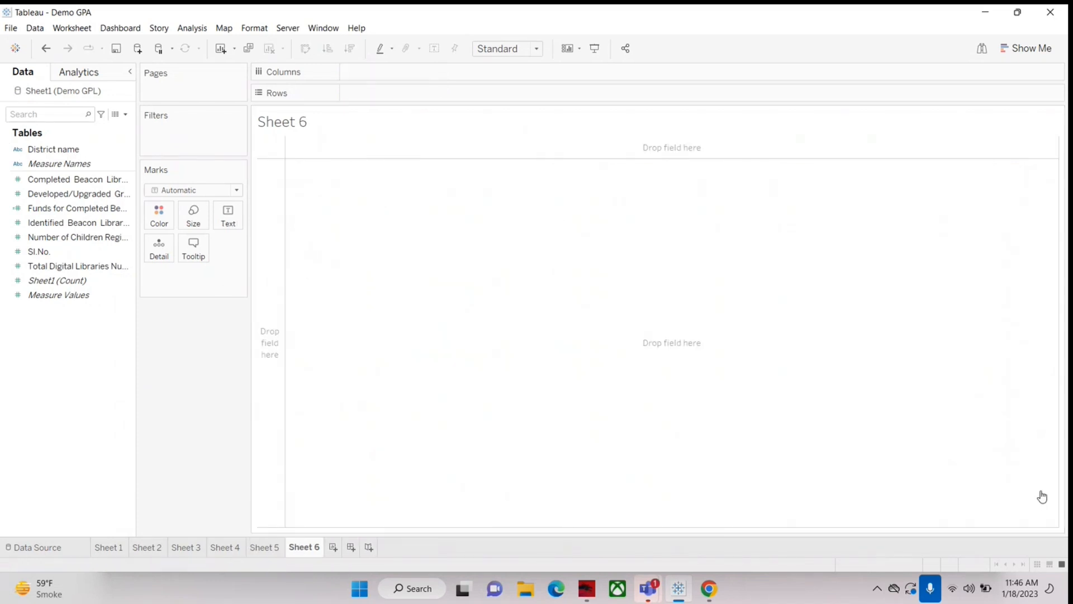
left_click(1006, 494)
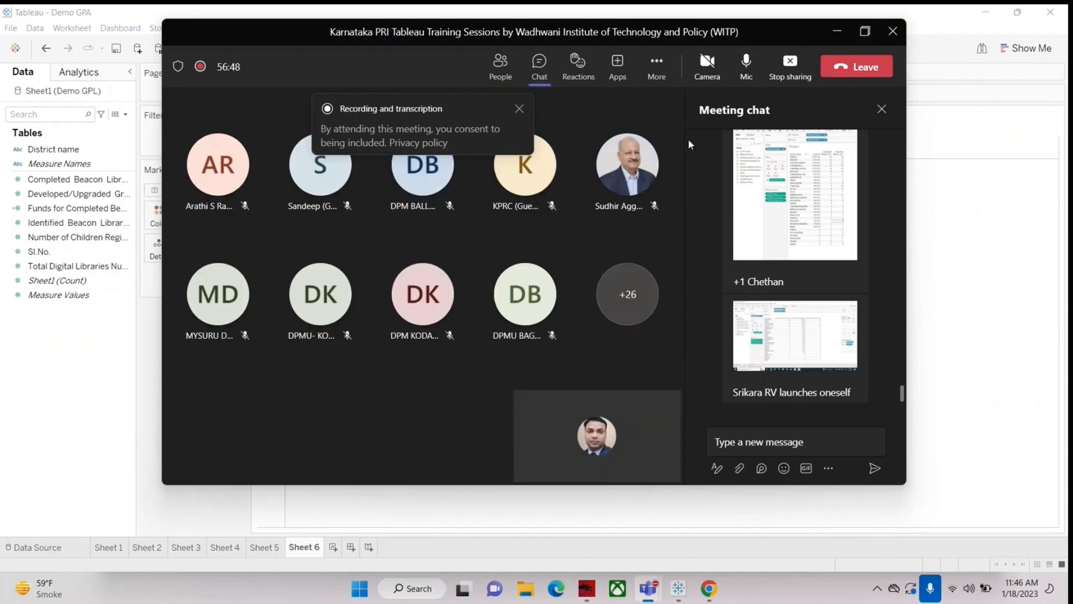
left_click(864, 33)
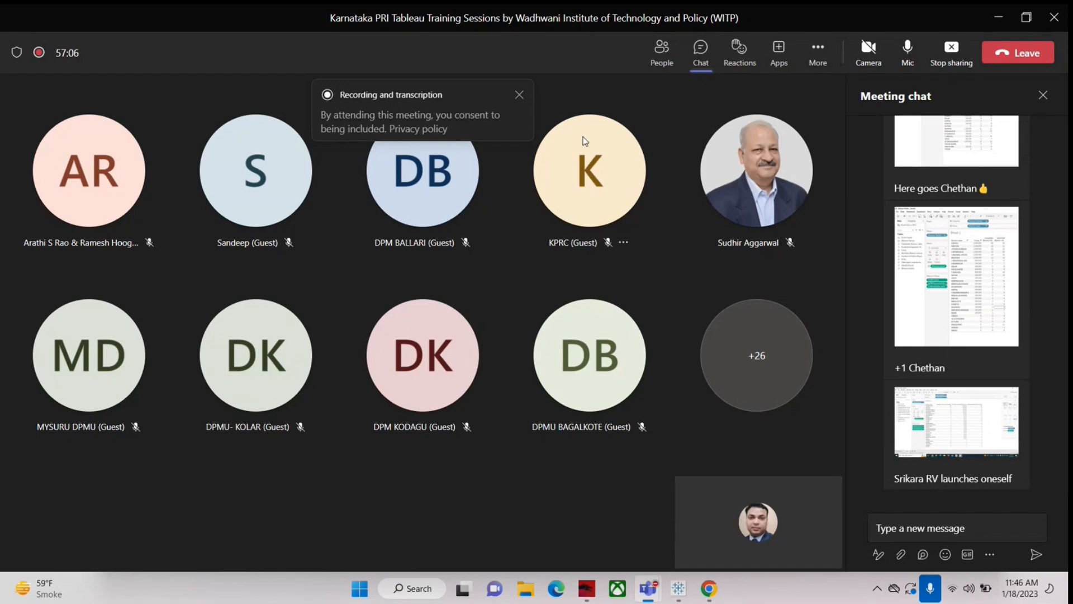
mouse_move(583, 141)
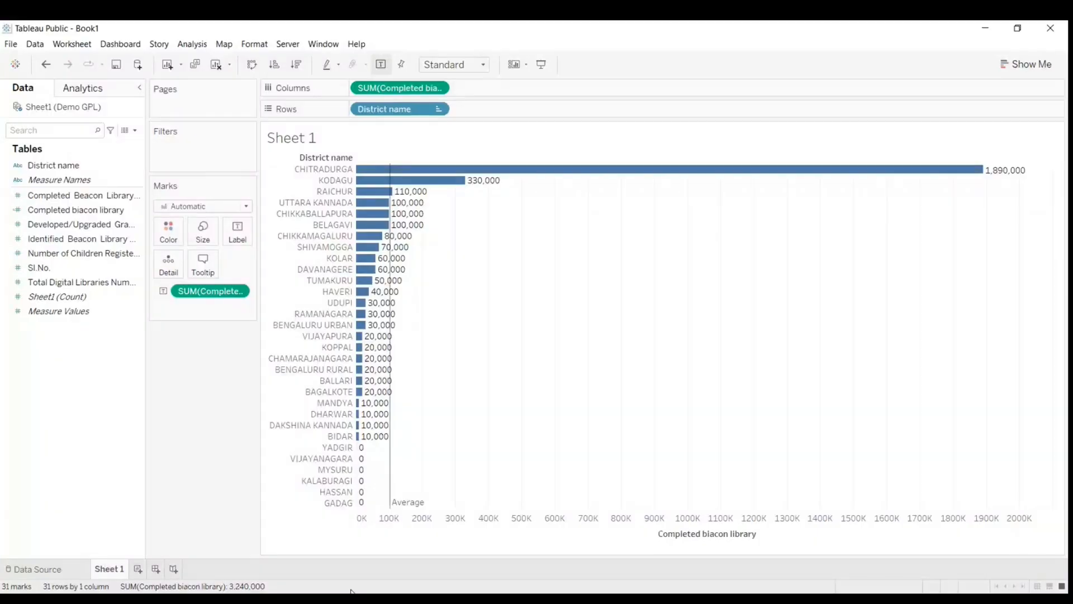
Step: Examine the bar tooltips, labels and average line in Sheet 1 of the shared Book1 workbook
mouse_move(734, 175)
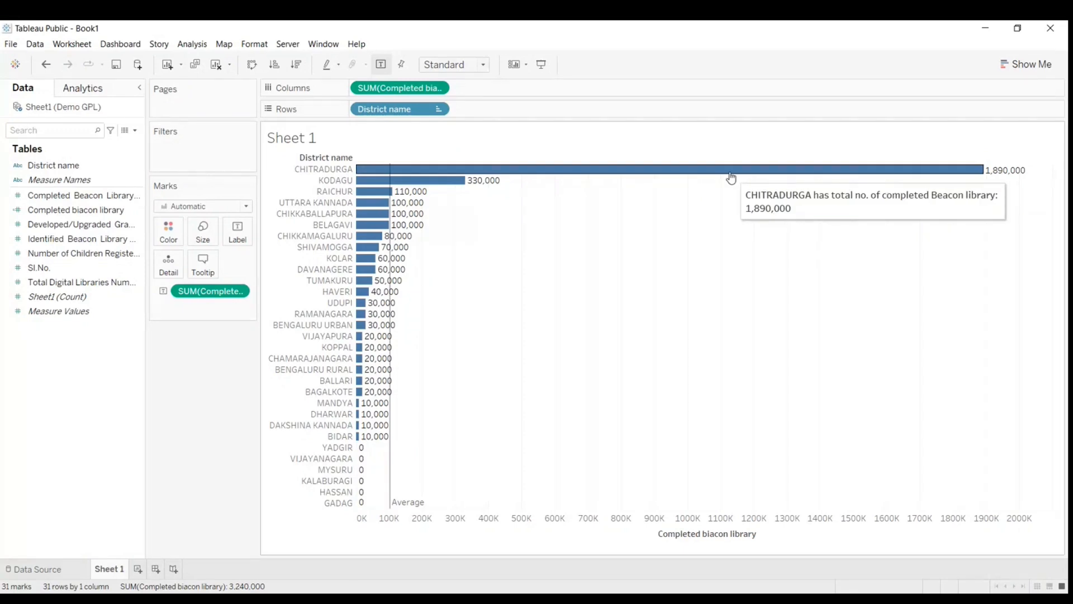
mouse_move(454, 187)
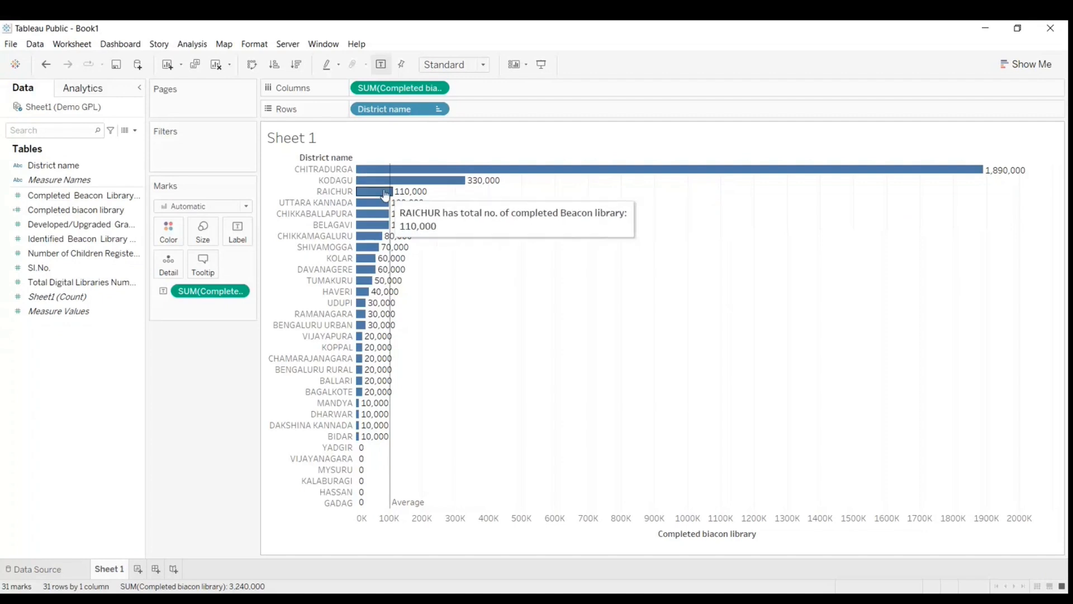
mouse_move(370, 244)
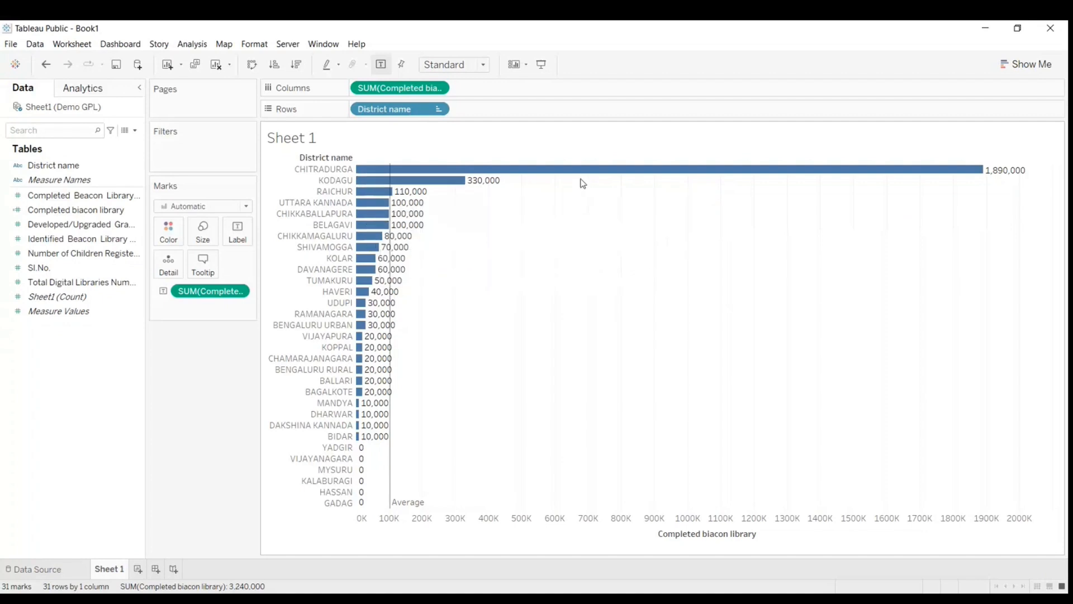
mouse_move(587, 178)
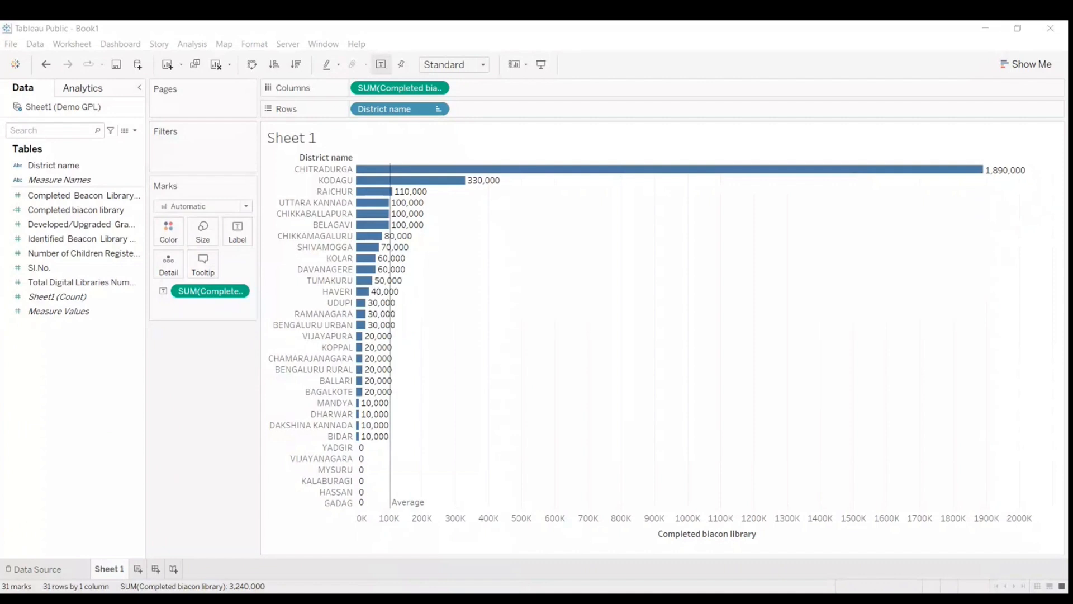
left_click(516, 389)
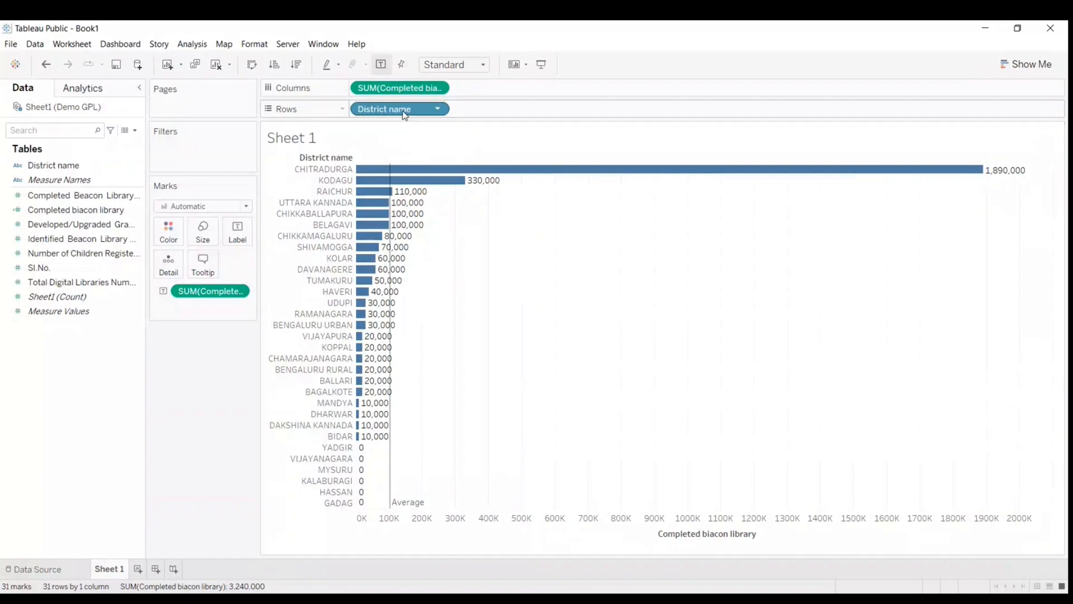
mouse_move(389, 195)
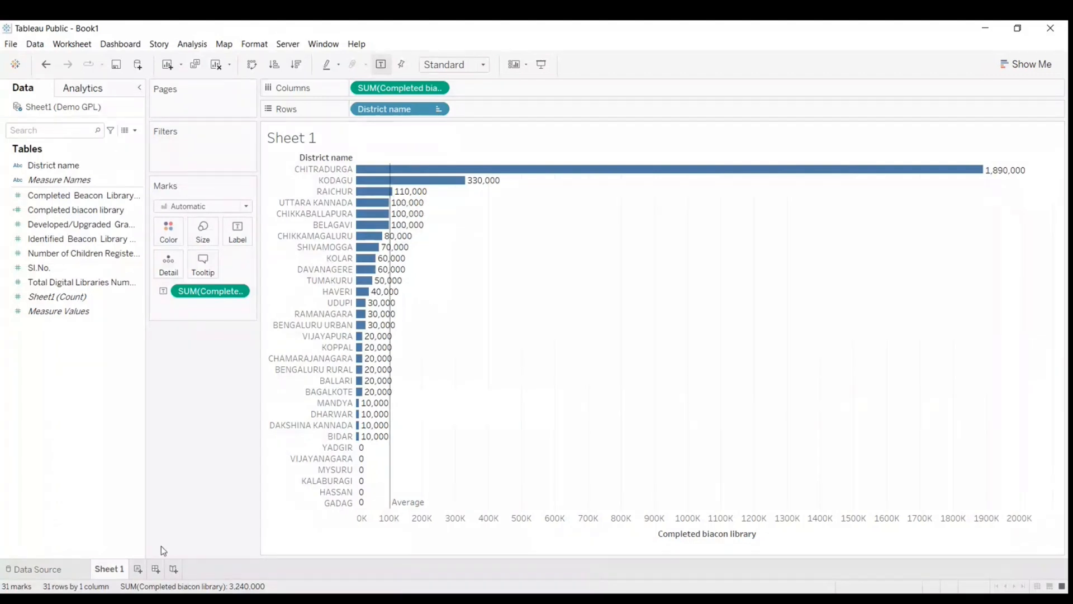
Step: Add a new worksheet to Book1 and list Completed Beacon Library Numbers per District name as a text table
left_click(144, 569)
left_click_drag(54, 166, 394, 113)
left_click(123, 208)
left_click_drag(112, 195, 381, 200)
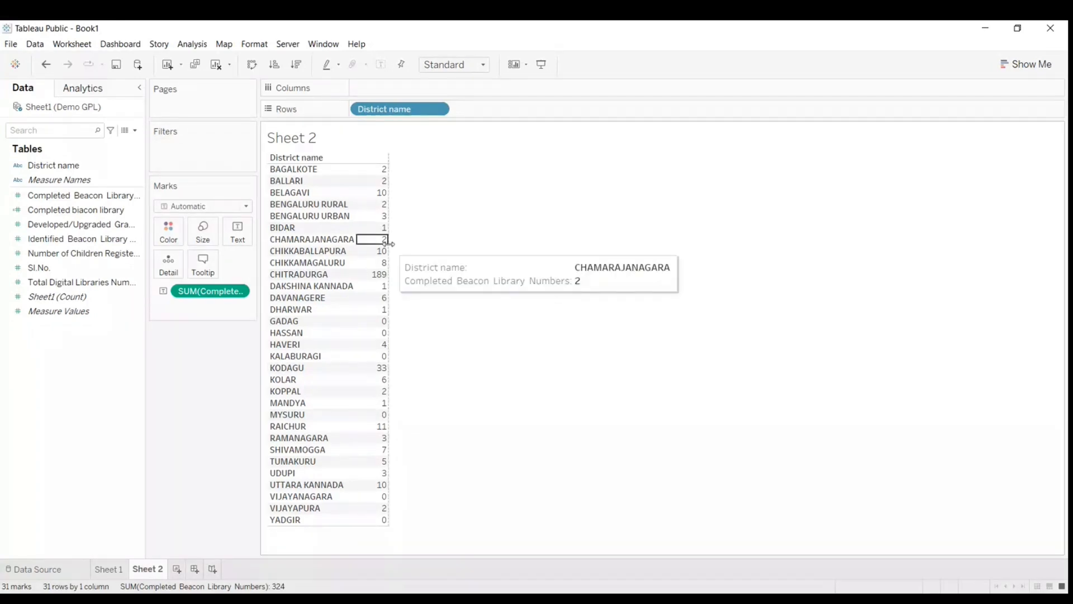
Step: Add Completed biacon library to the table values and remove the Completed Beacon Library Numbers measure
left_click(95, 213)
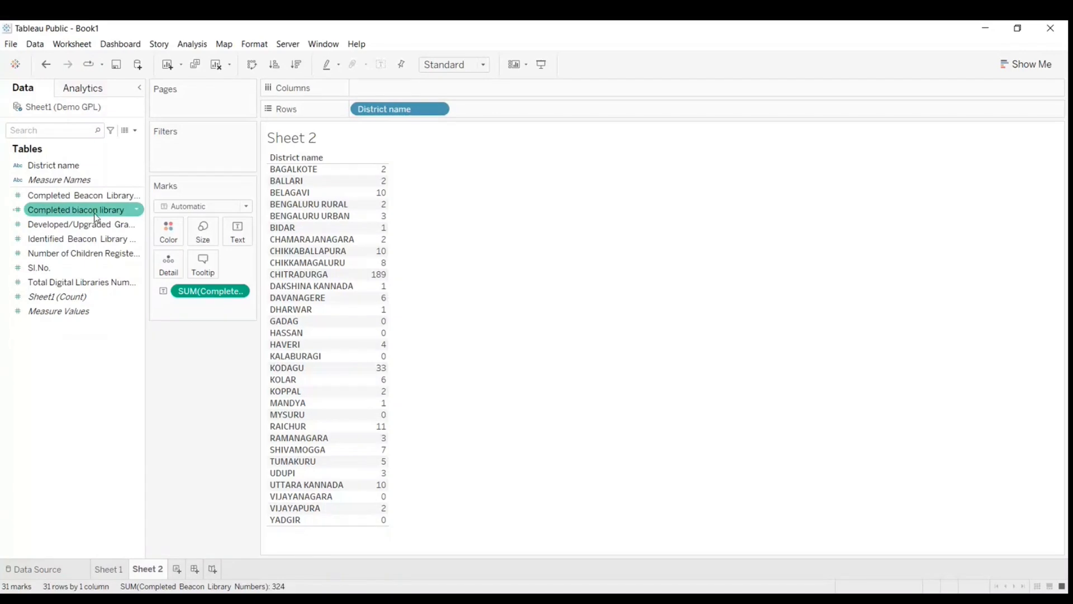
left_click_drag(96, 217, 383, 202)
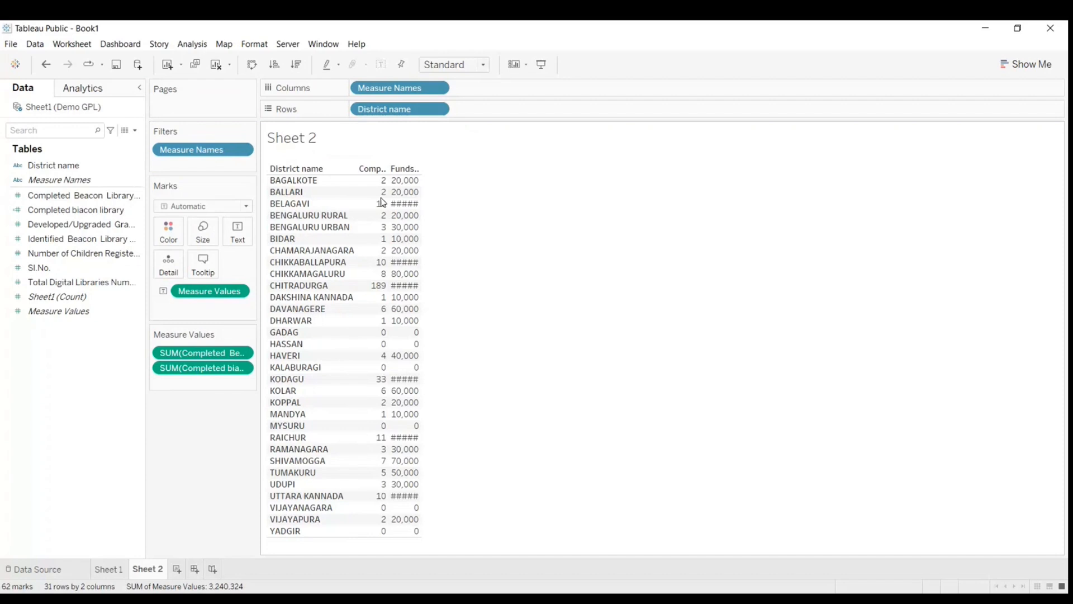
left_click_drag(201, 353, 44, 259)
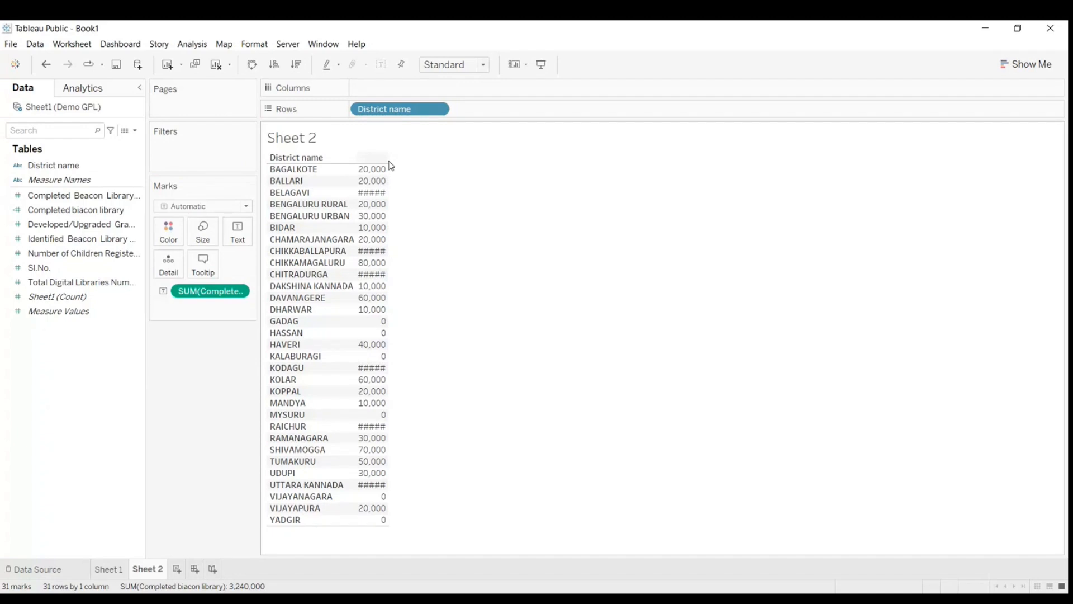
Step: Convert the Sheet 2 table to horizontal bars and sort the districts by Completed biacon library in descending order
left_click(380, 181)
left_click(471, 213)
left_click(1026, 64)
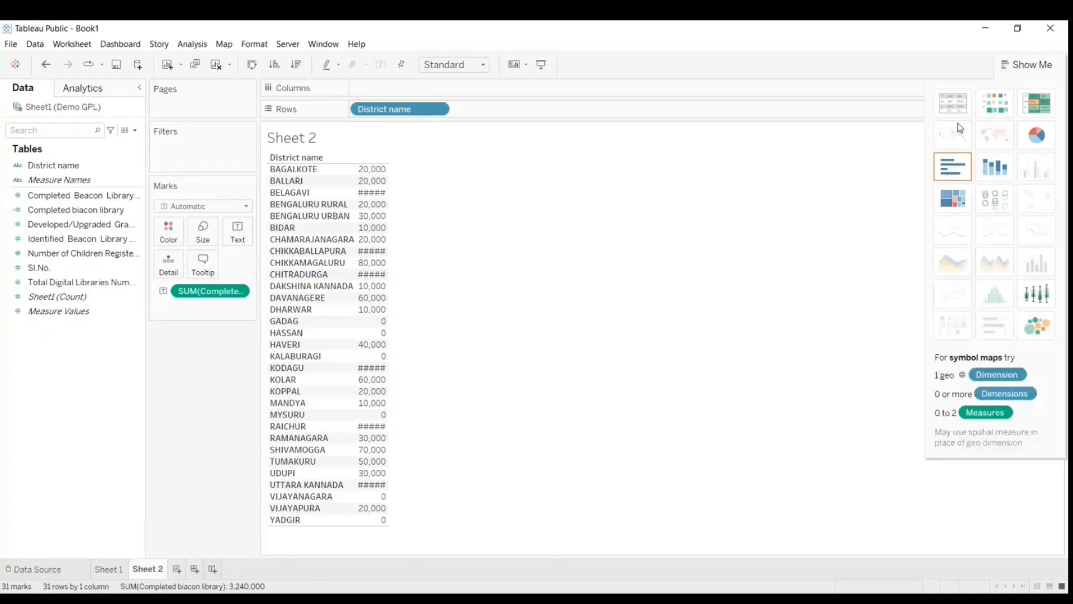
left_click(952, 171)
left_click(272, 65)
left_click(296, 64)
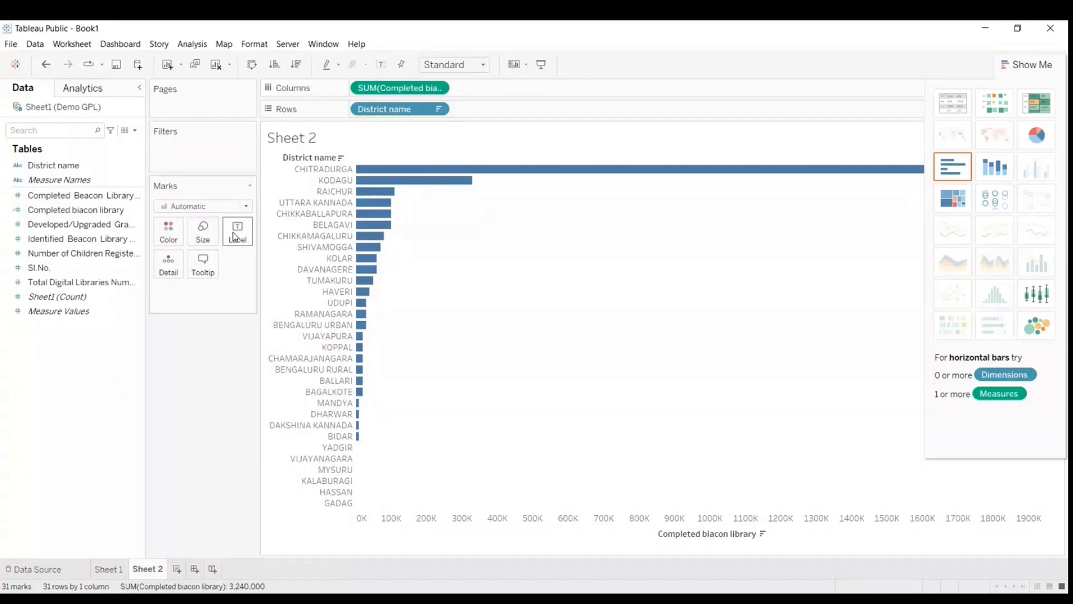
Step: Label the Sheet 2 bars with Completed biacon library and hide the chart type suggestions
left_click(86, 212)
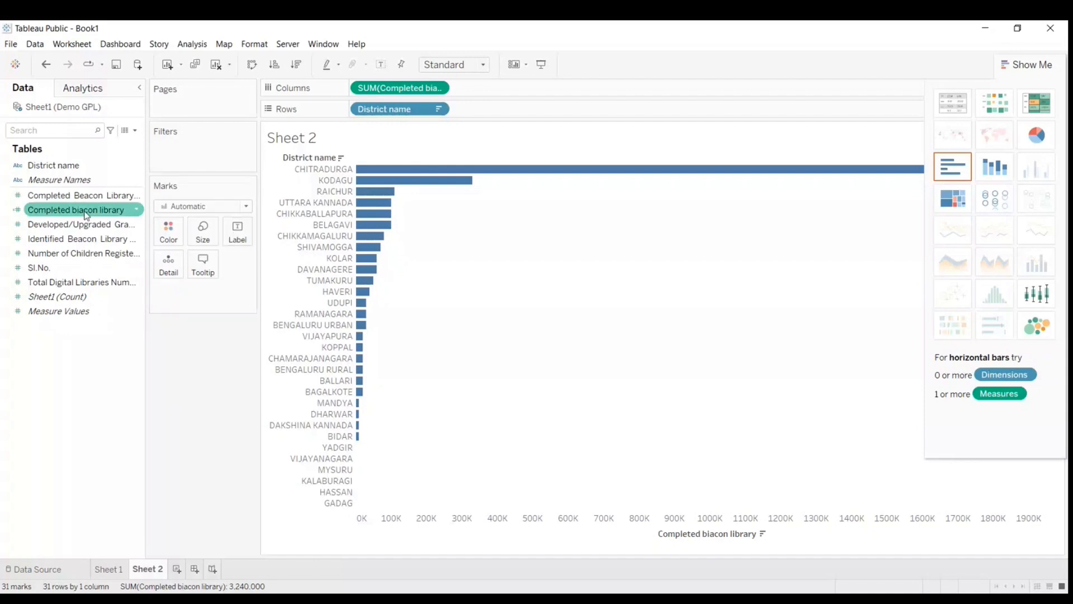
left_click_drag(86, 214, 242, 235)
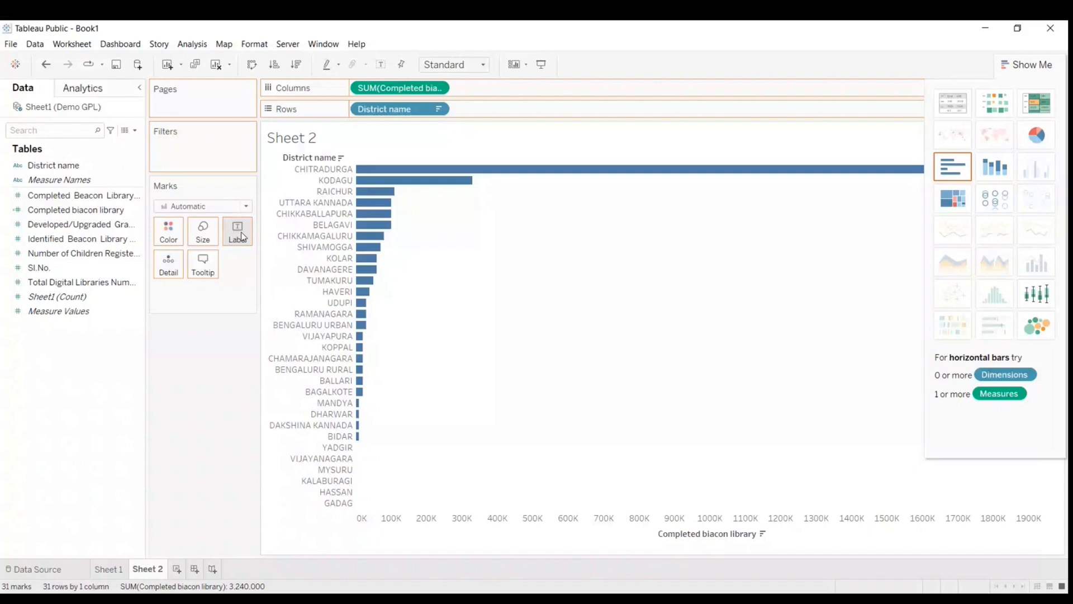
left_click(1021, 65)
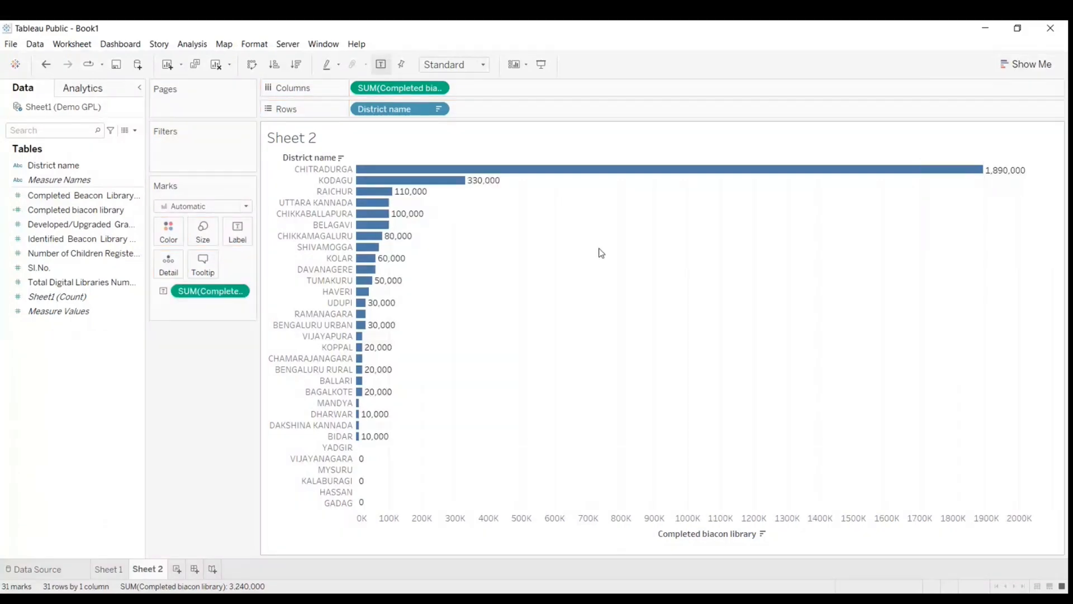
Step: Remove the "District name:" caption from the Sheet 2 tooltip, keeping the <District name> field
mouse_move(780, 175)
left_click(207, 269)
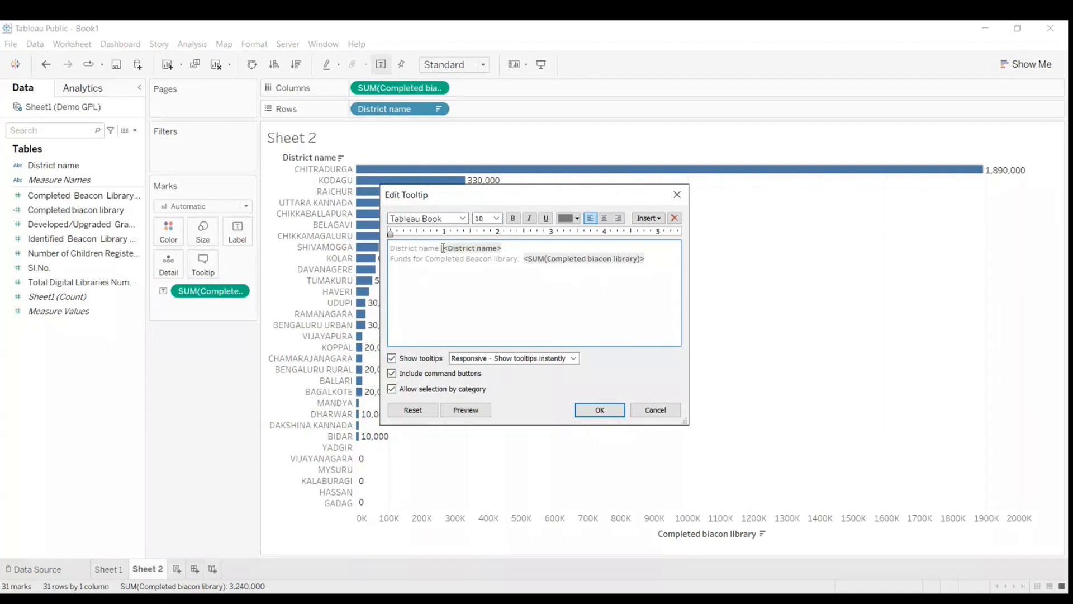
key("BackSpace")
key("BackSpace")
key("BackSpace")
key("BackSpace")
key("BackSpace")
key("BackSpace")
key("BackSpace")
key("BackSpace")
key("BackSpace")
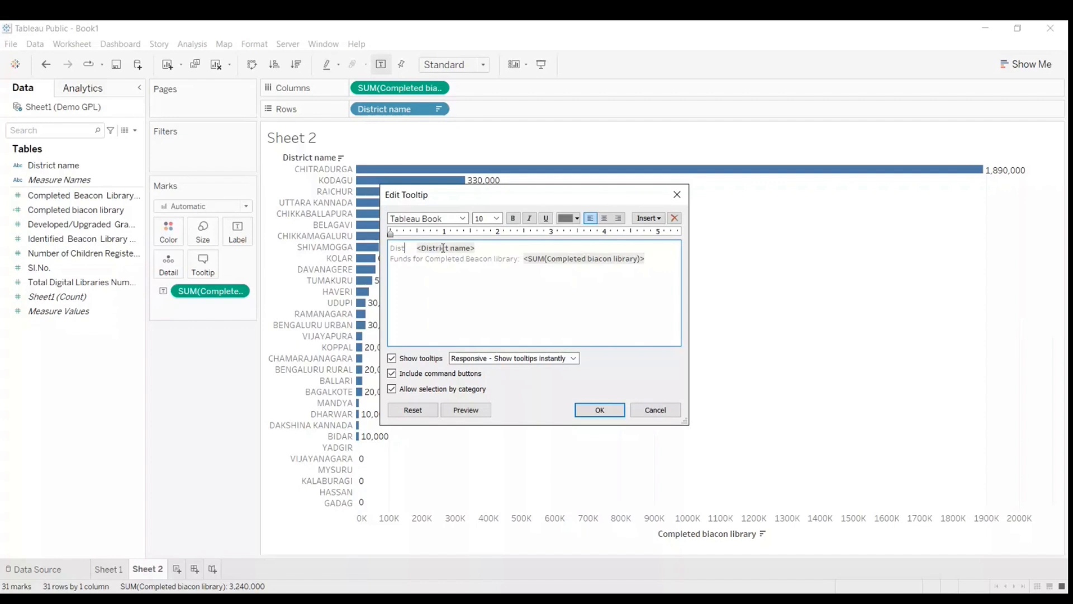
key("BackSpace")
key("BackSpace")
key("BackSpace")
key("BackSpace")
key("Delete")
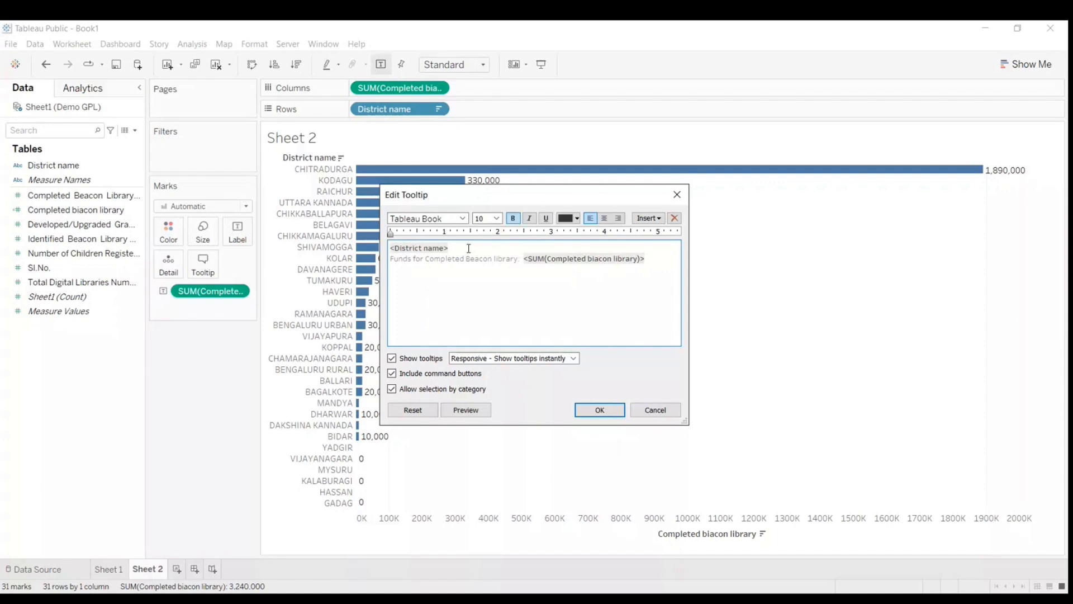
Step: Add the text "has completed Beacon Library is:" after the <District name> field in the tooltip
type("has completed Beacon Library is:")
Step: Replace the word "completed" with "fund" in the tooltip's first line
left_click(520, 259)
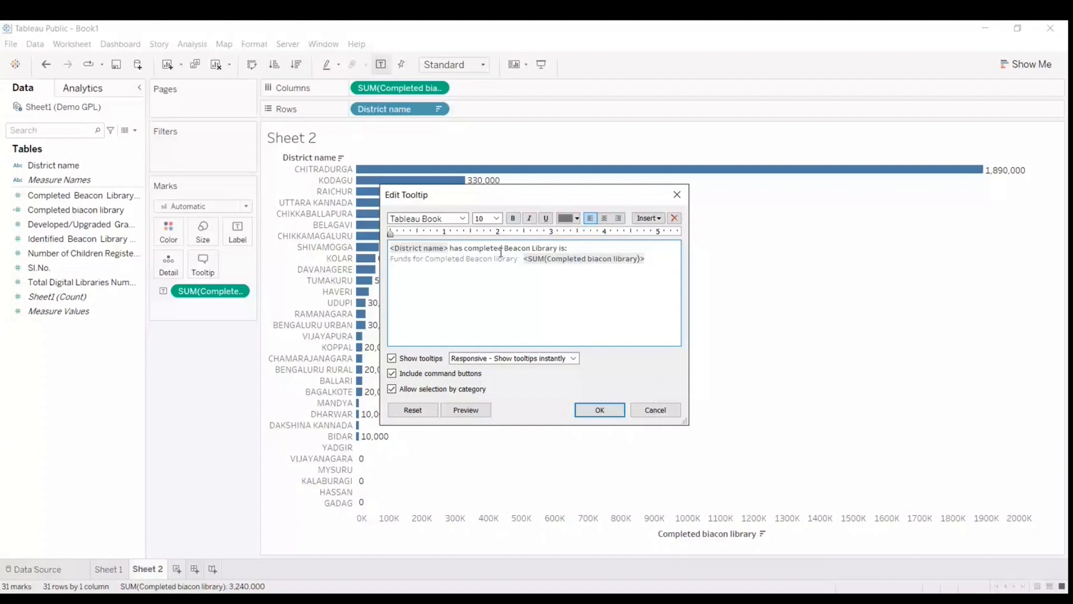
left_click(502, 250)
double_click(503, 249)
type("fund")
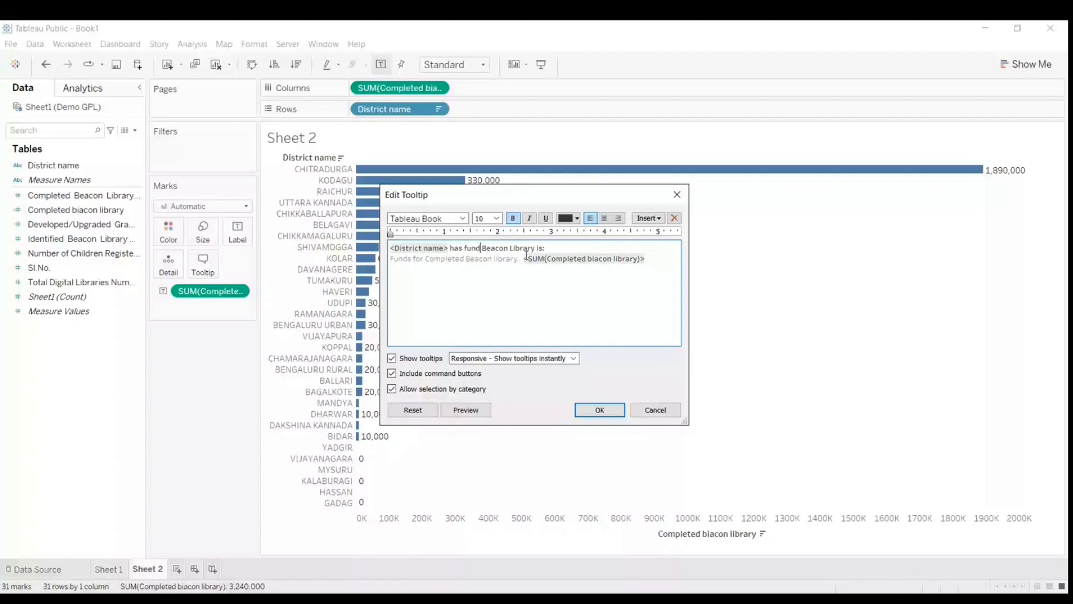
Step: Remove the "Funds for Completed Beacon library" caption before the sum field and apply the tooltip changes
left_click(524, 258)
key("BackSpace")
key("BackSpace")
key("BackSpace")
key("BackSpace")
key("BackSpace")
key("BackSpace")
key("BackSpace")
key("BackSpace")
key("BackSpace")
key("BackSpace")
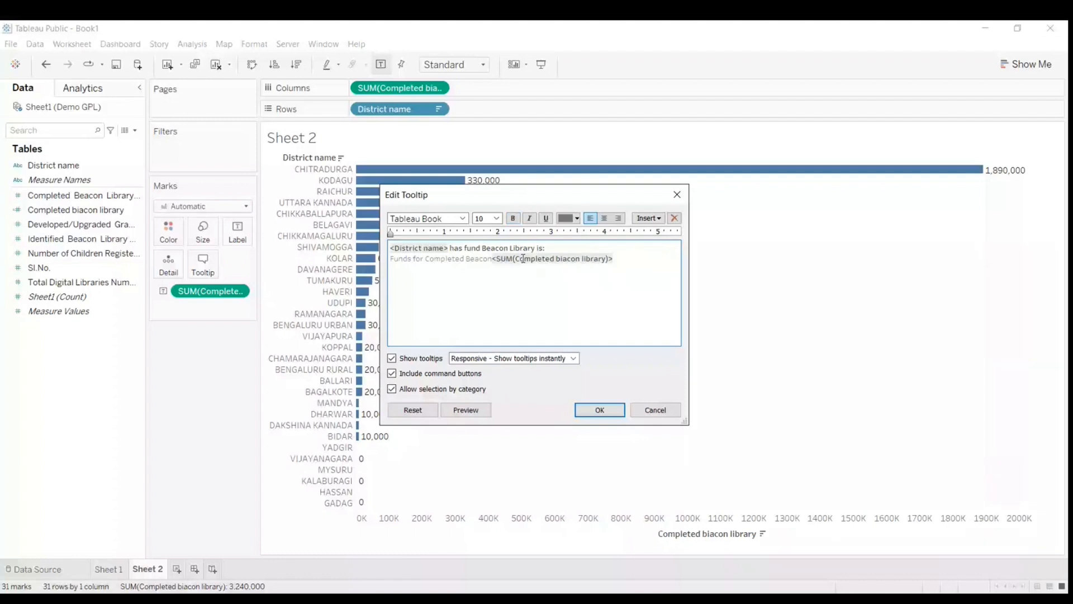
key("BackSpace")
key("BackSpace")
key("BackSpace")
key("BackSpace")
key("BackSpace")
key("BackSpace")
key("BackSpace")
key("BackSpace")
key("BackSpace")
key("BackSpace")
key("BackSpace")
key("BackSpace")
key("BackSpace")
key("BackSpace")
key("BackSpace")
key("BackSpace")
key("BackSpace")
key("BackSpace")
key("BackSpace")
key("BackSpace")
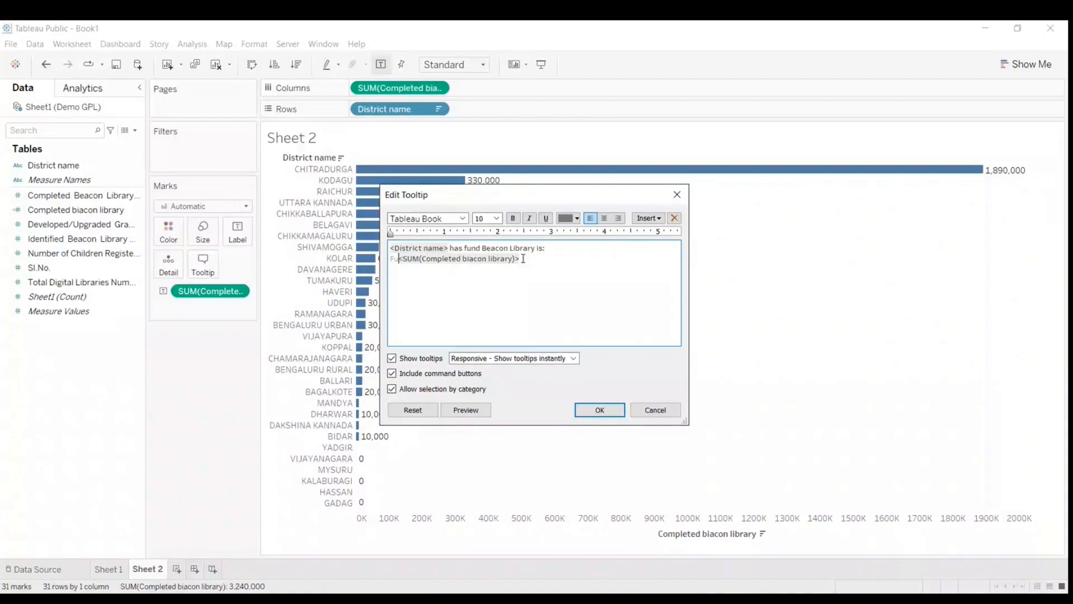
key("BackSpace")
key("BackSpace")
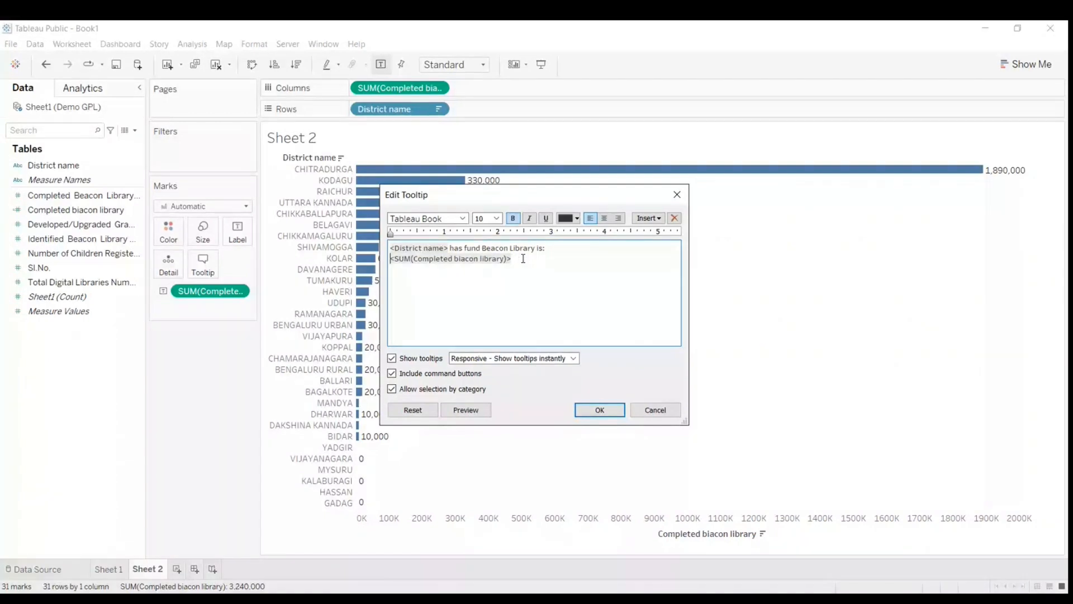
left_click(599, 411)
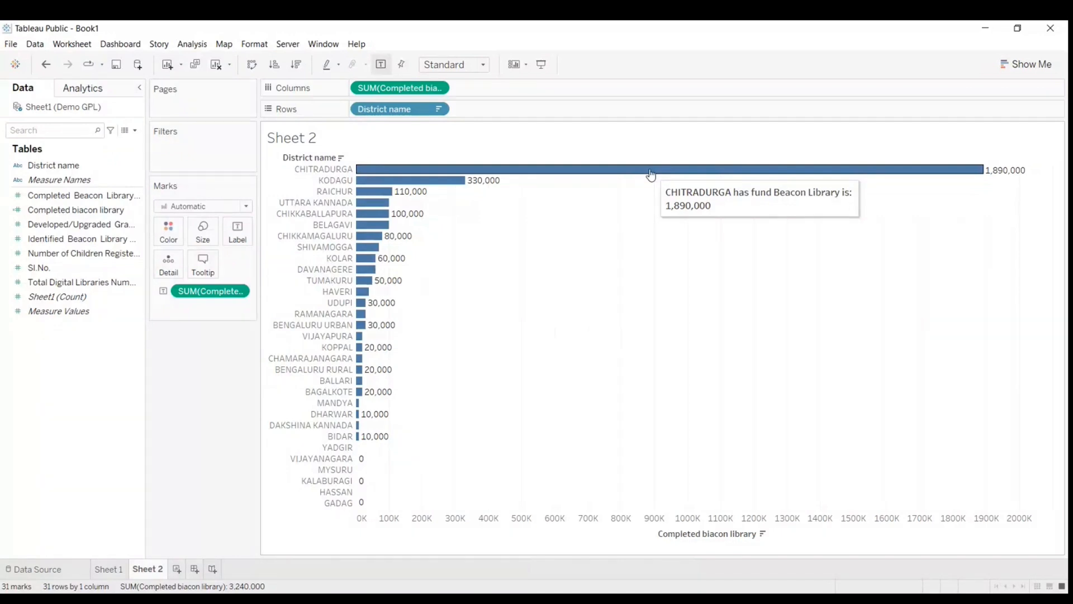
Step: Open the Sheet 2 tooltip for editing again
left_click(204, 264)
left_click(555, 270)
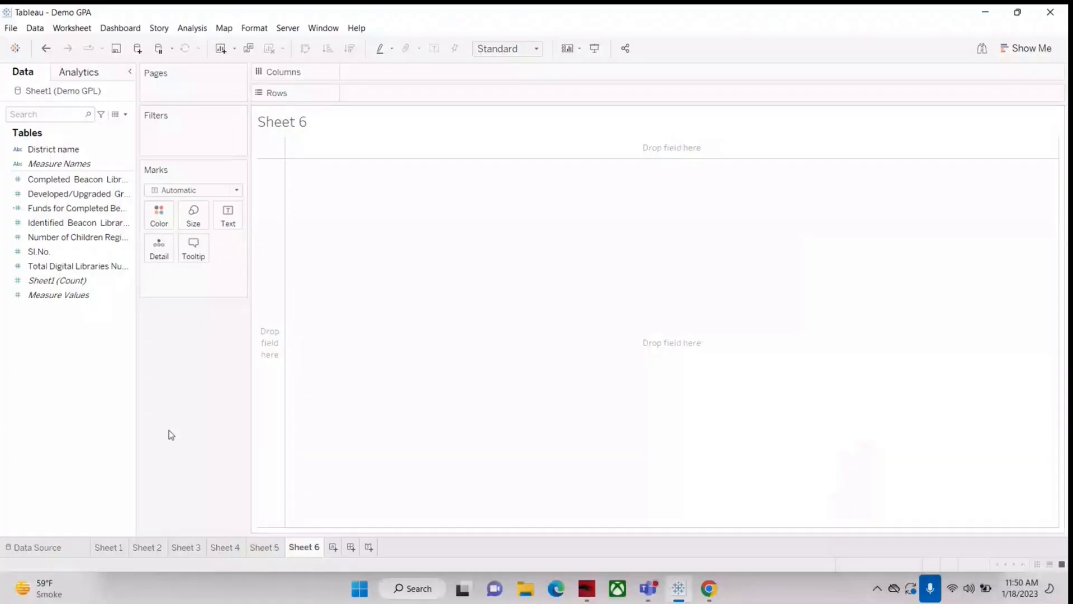
Step: In Sheet 6 of the Demo GPA workbook, chart Completed Beacon Library Numbers by District name as horizontal bars in descending order
left_click(55, 150)
left_click_drag(55, 153, 379, 96)
left_click_drag(58, 180, 384, 72)
left_click(349, 49)
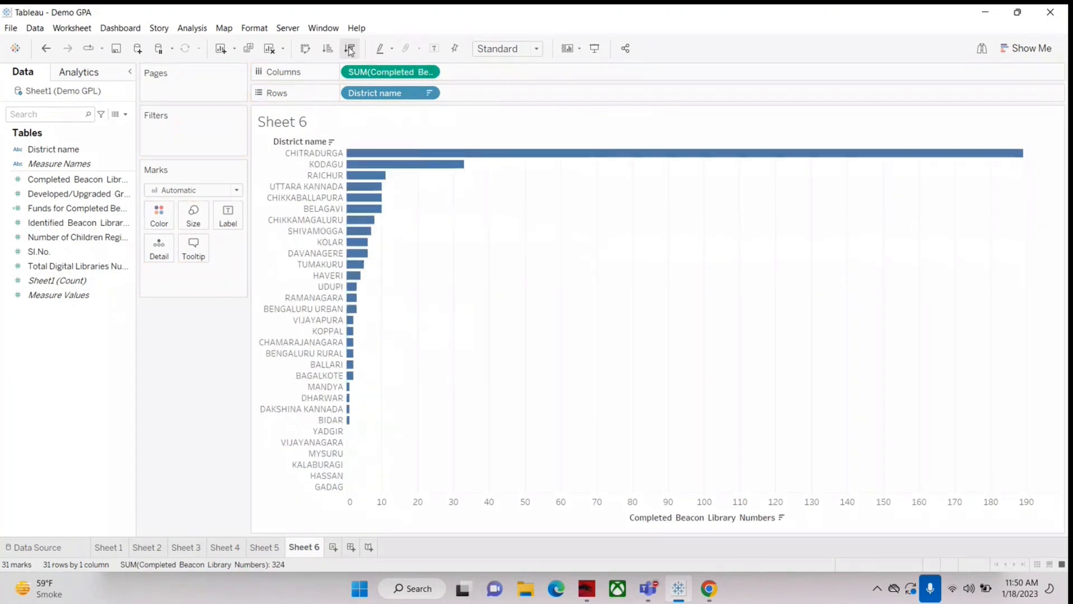
Step: Add the text "anything relevant" after the <District name> field in the Sheet 6 tooltip
mouse_move(531, 162)
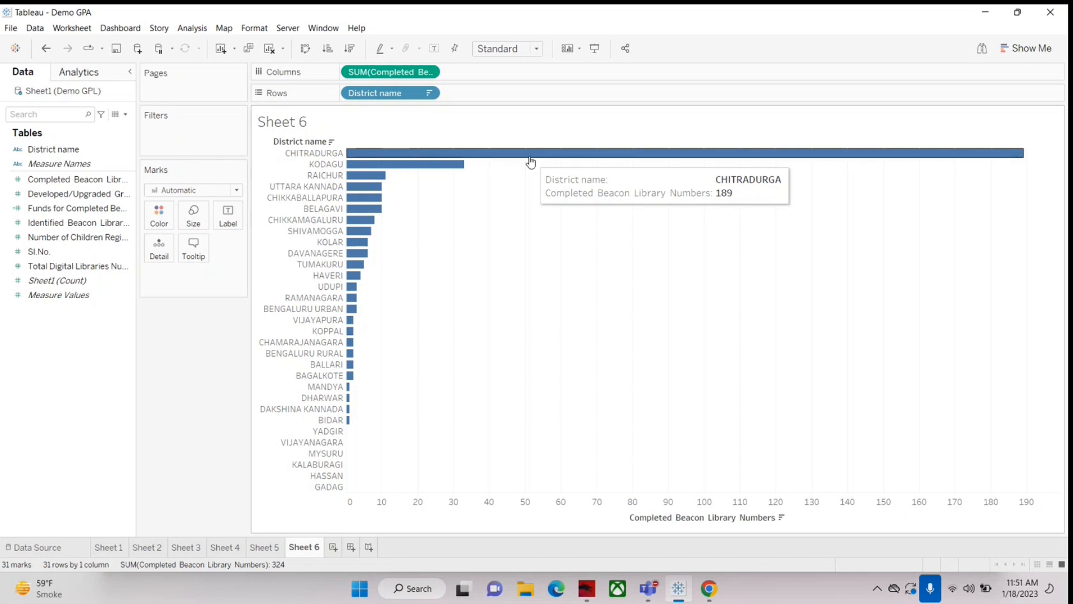
left_click(193, 246)
left_click(523, 233)
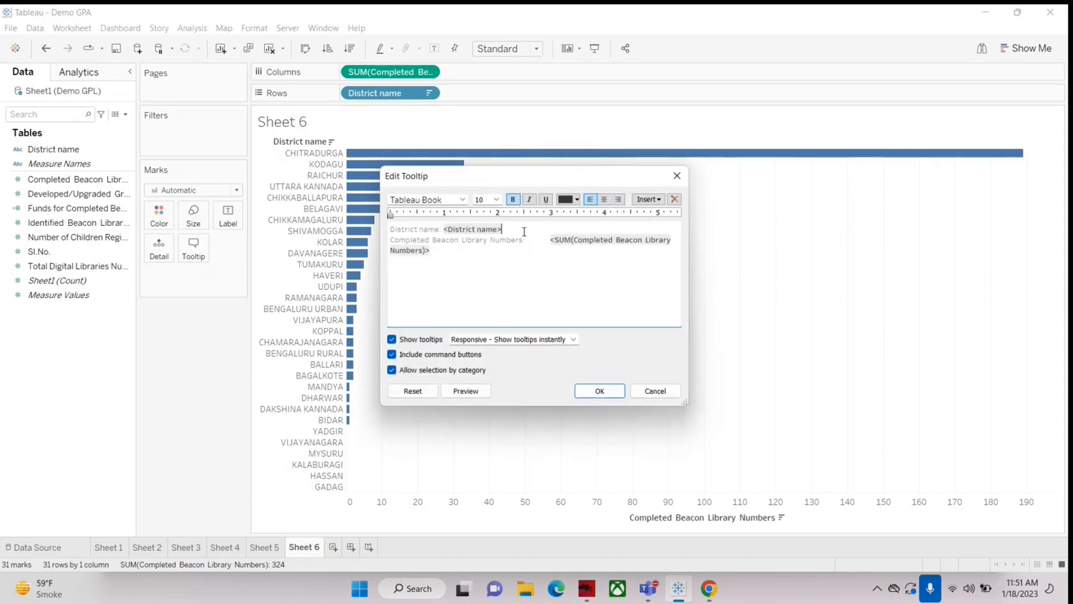
type("anything relevant")
left_click(601, 392)
Step: Delete the text "anything relevant" from the Sheet 6 tooltip and apply the change
mouse_move(620, 162)
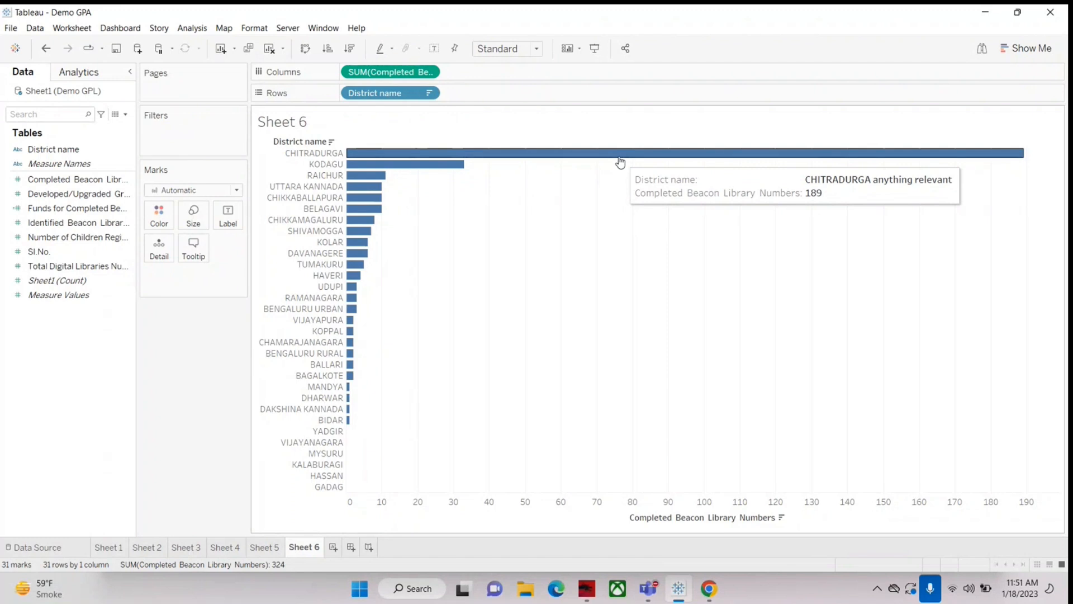
left_click(200, 245)
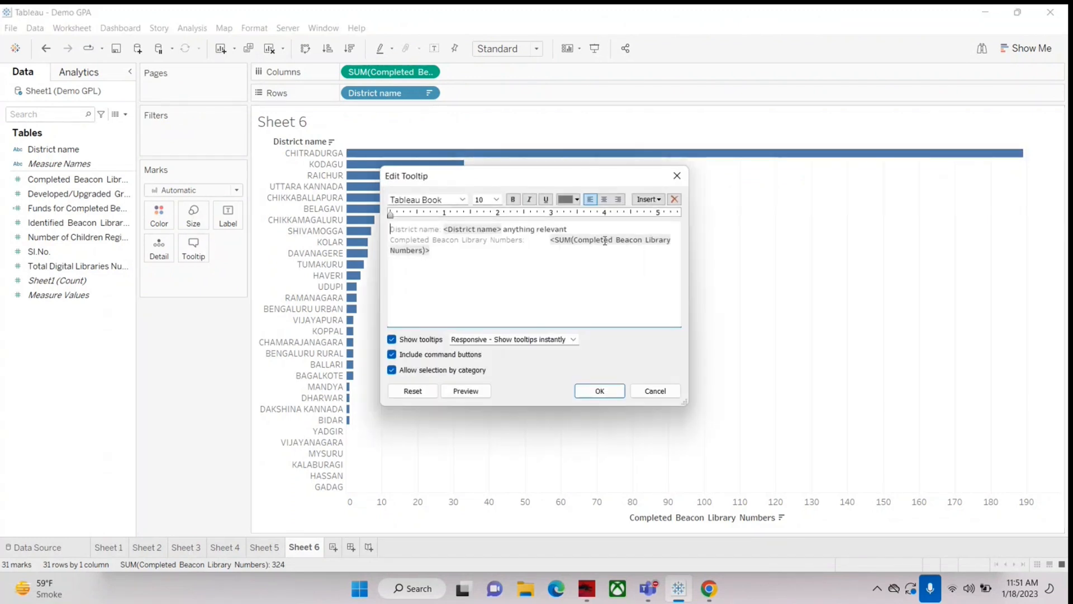
left_click_drag(502, 229, 567, 229)
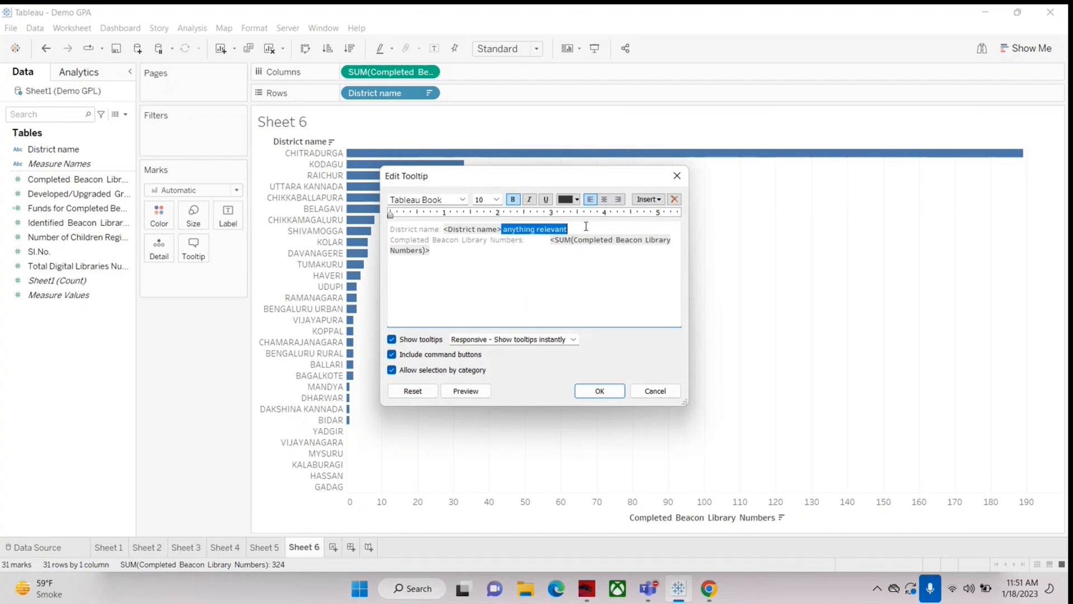
key("BackSpace")
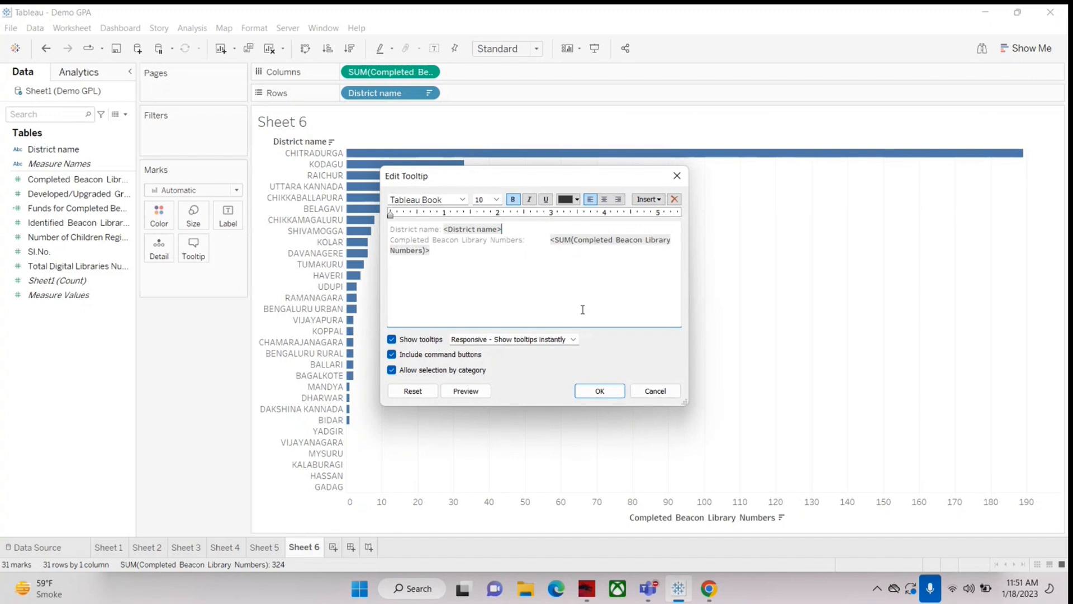
left_click(600, 391)
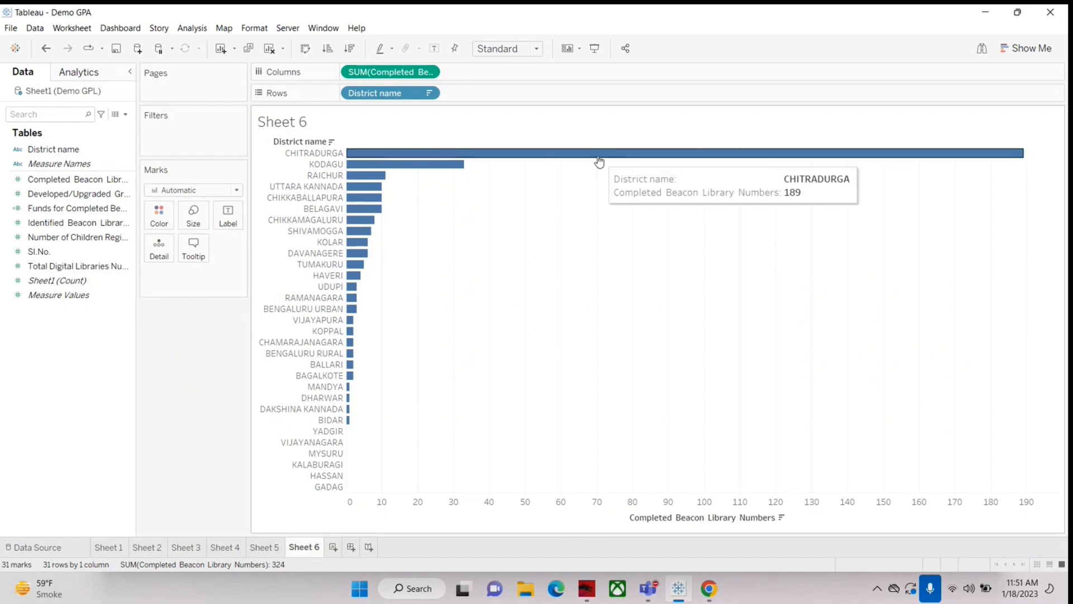
Step: Label the Sheet 6 bars with Completed Beacon Library Numbers
mouse_move(443, 169)
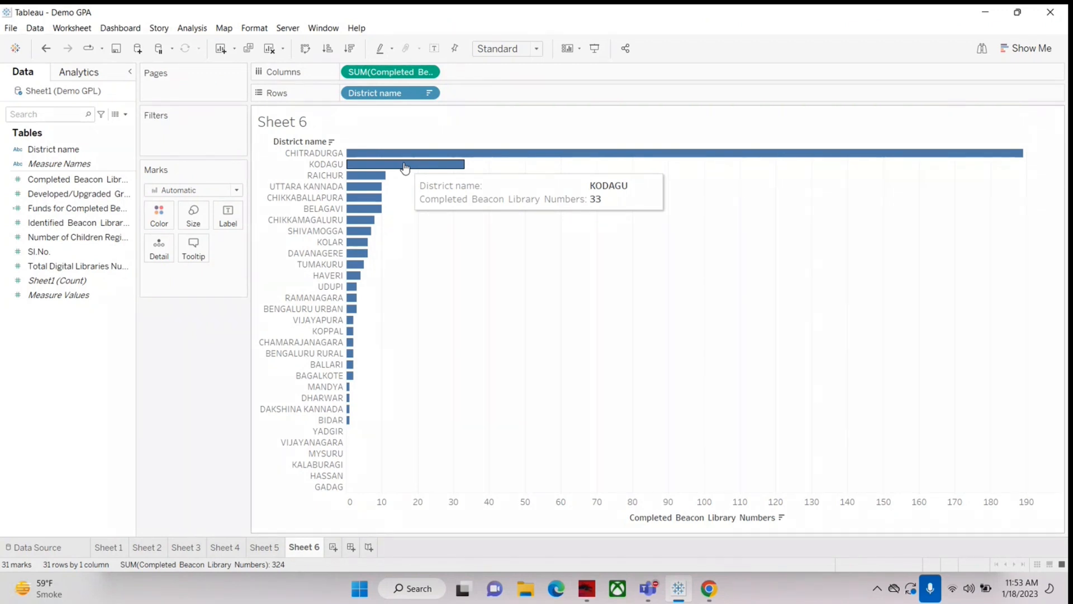
mouse_move(364, 182)
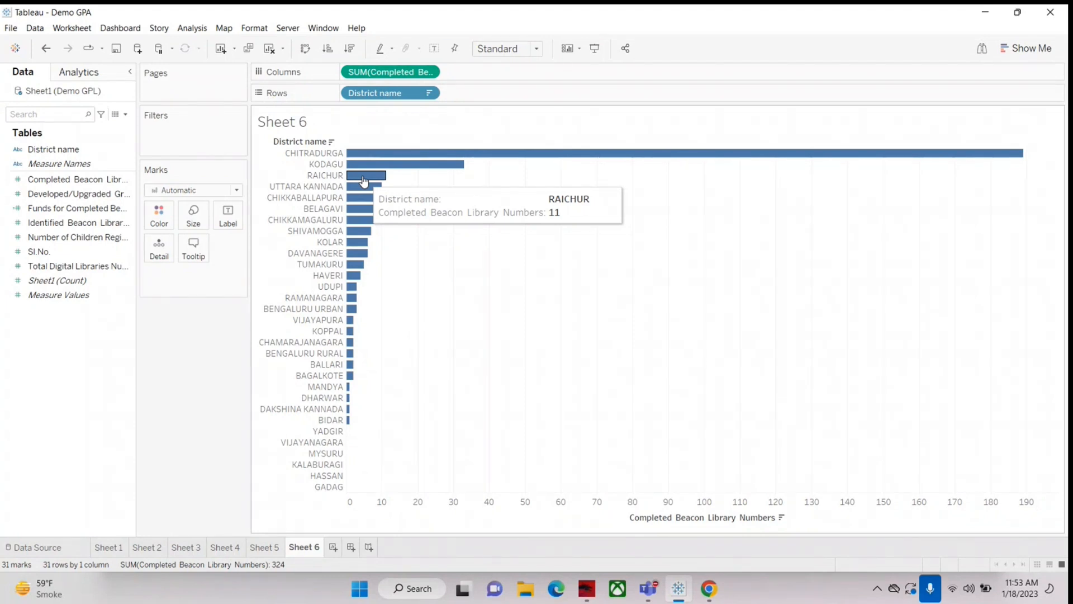
left_click_drag(67, 179, 234, 211)
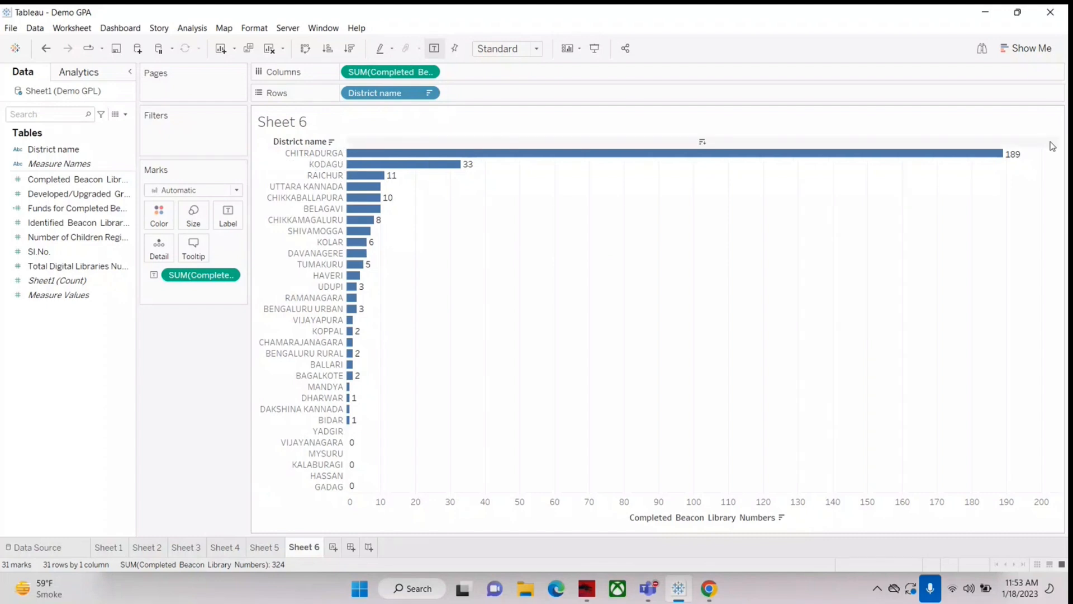
Step: Set the horizontal alignment of the bar labels to Center
mouse_move(1014, 159)
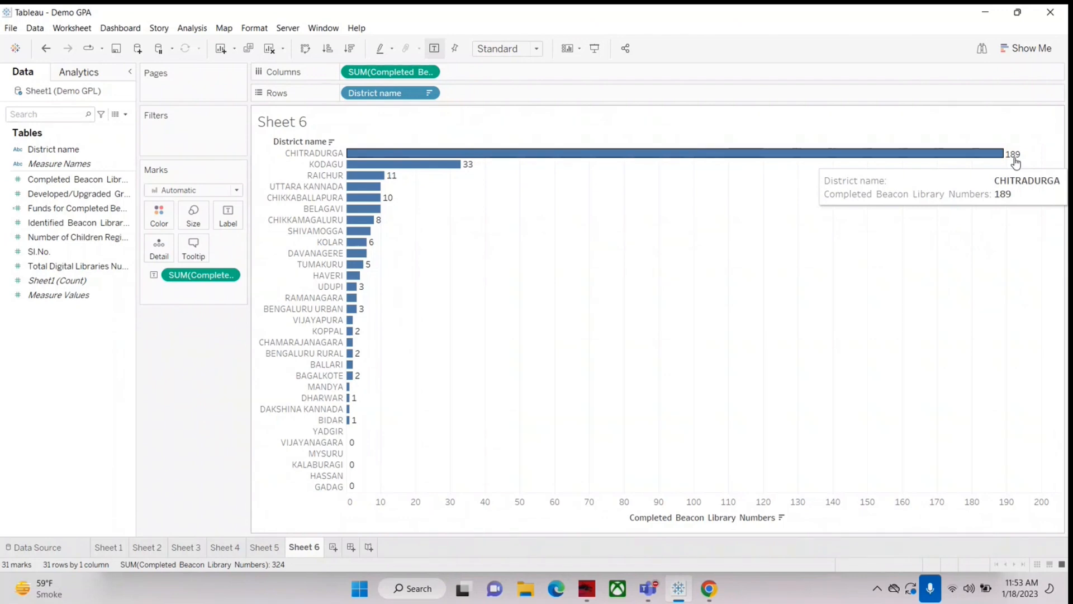
mouse_move(361, 231)
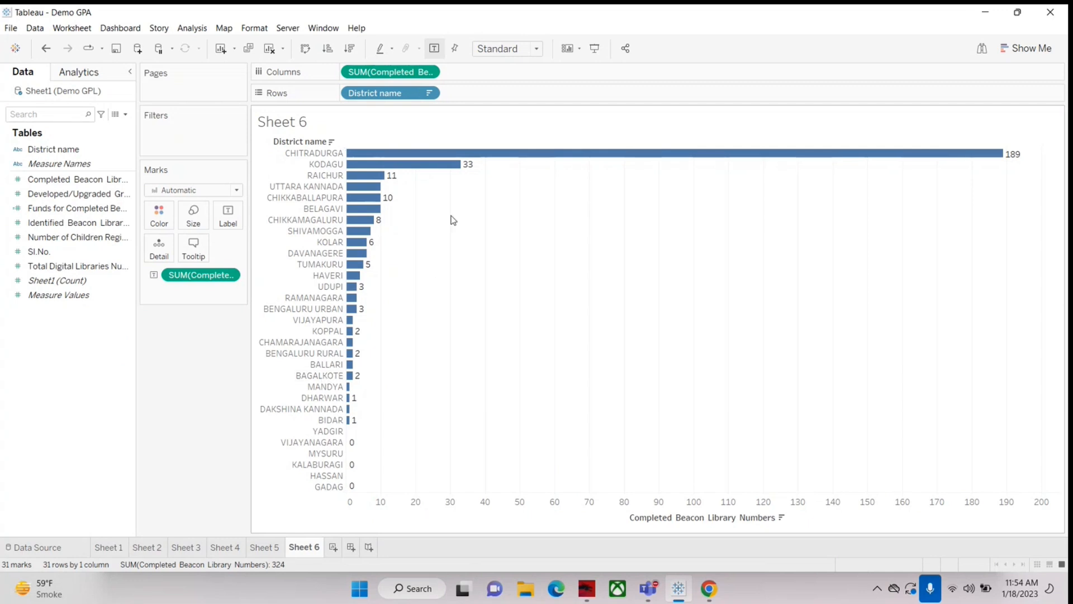
mouse_move(561, 159)
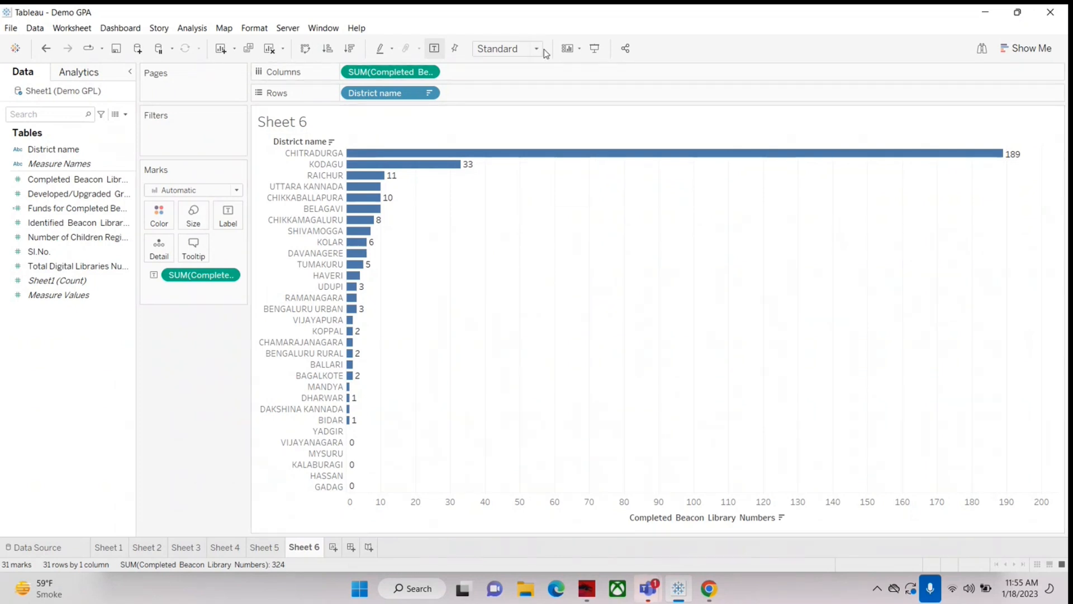
mouse_move(1014, 154)
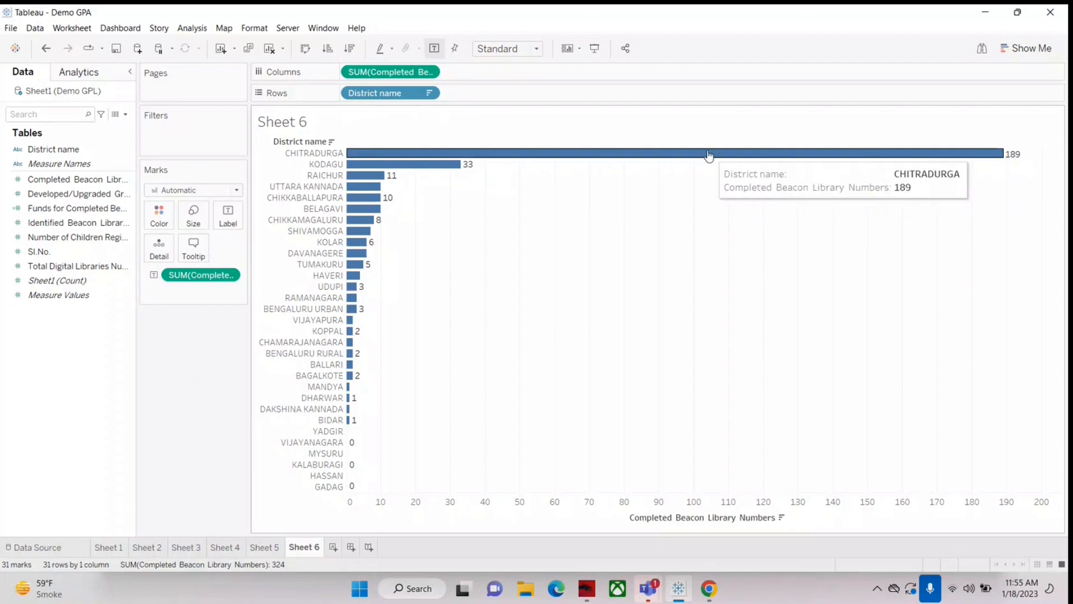
mouse_move(982, 161)
left_click(228, 216)
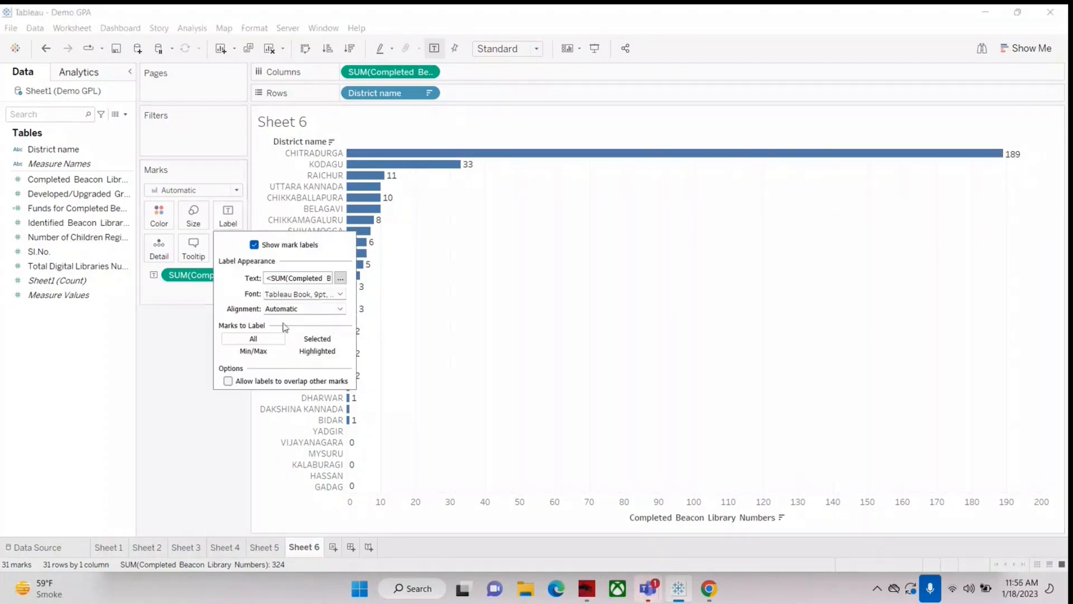
left_click(287, 313)
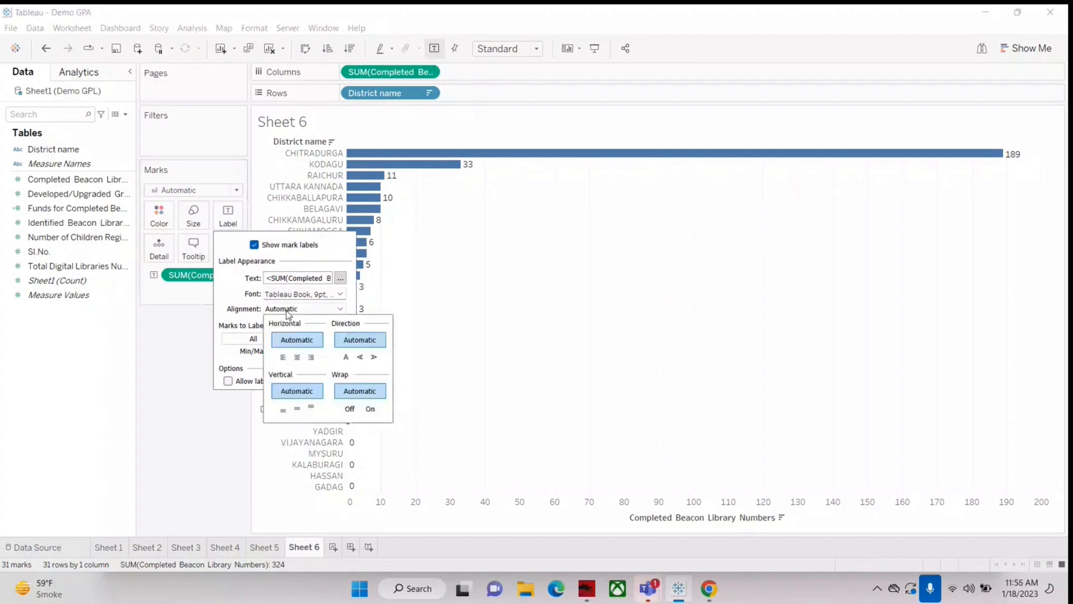
left_click(297, 357)
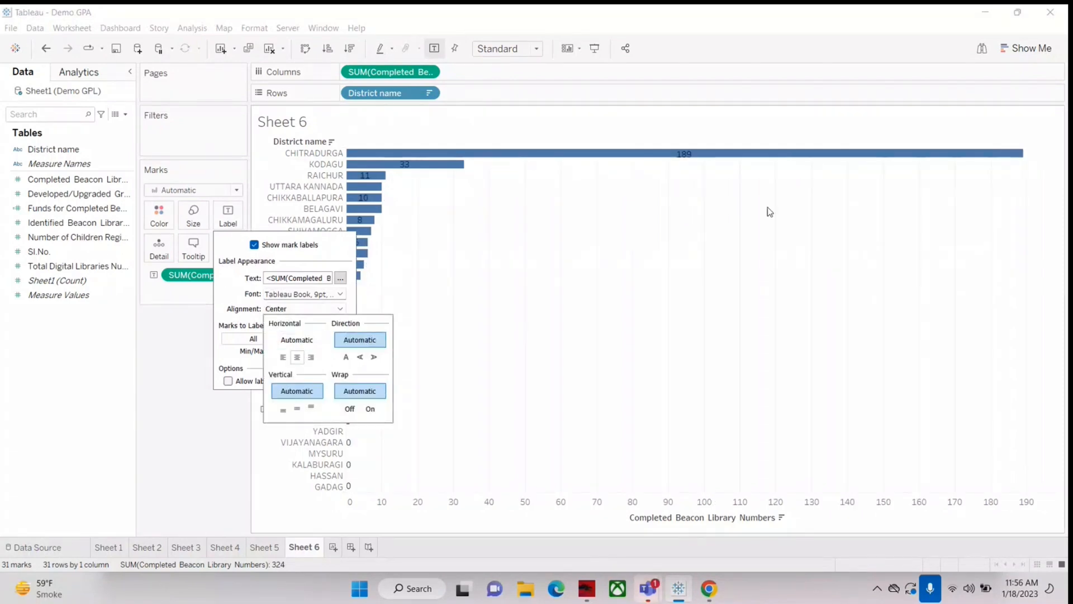
Step: Show Sheet 6 in presentation mode and examine the centred labels and tooltips on the bars
left_click(594, 48)
mouse_move(555, 60)
mouse_move(187, 68)
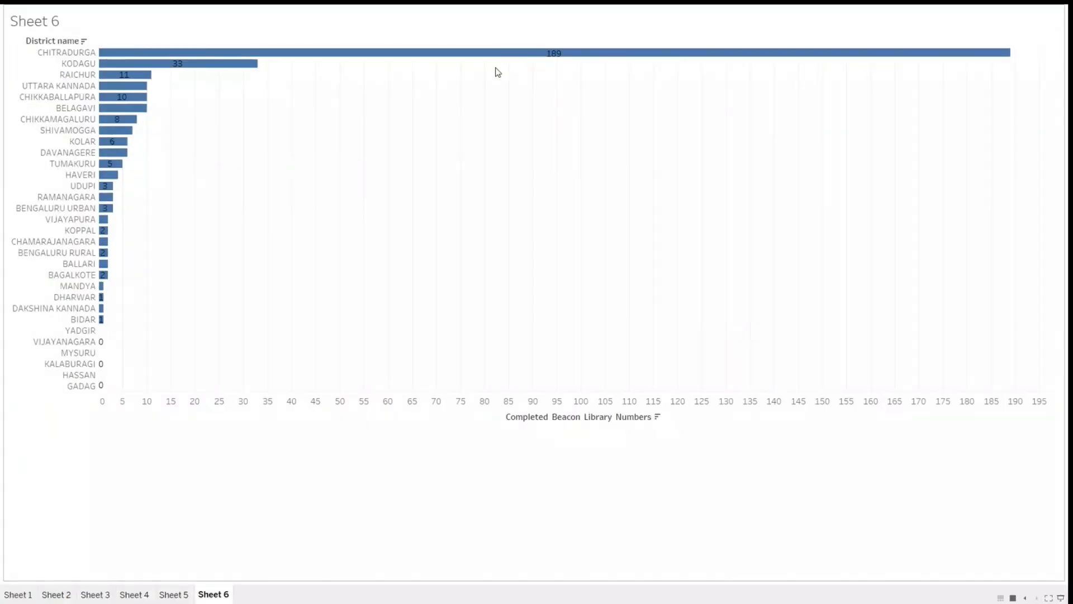
mouse_move(555, 62)
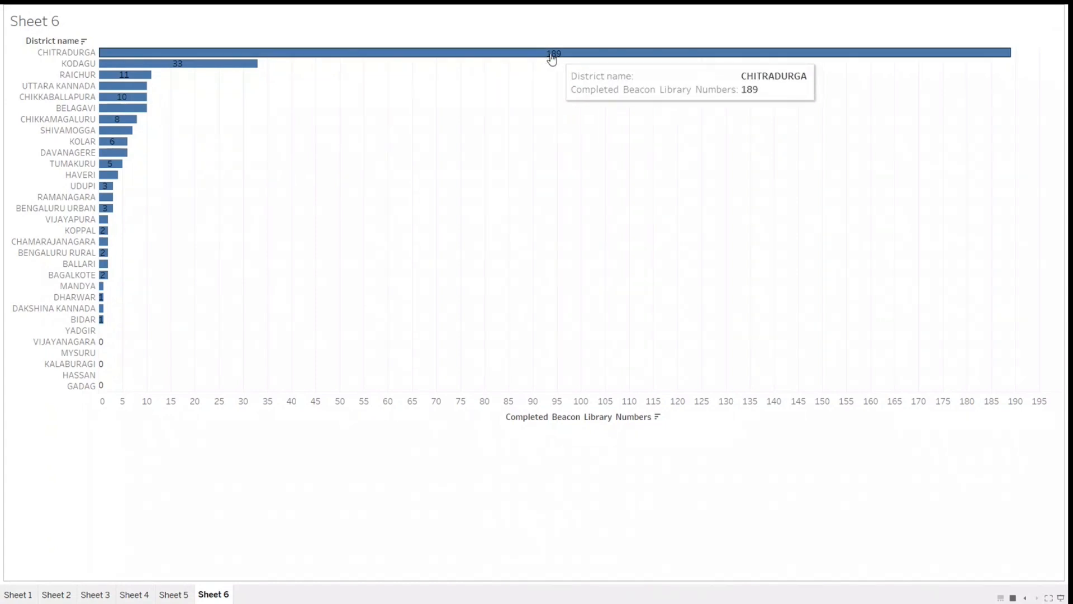
Step: Leave presentation mode, fit the Sheet 6 chart to the full height of the view, and present it again
key("Escape")
left_click(538, 49)
left_click(497, 87)
left_click(596, 49)
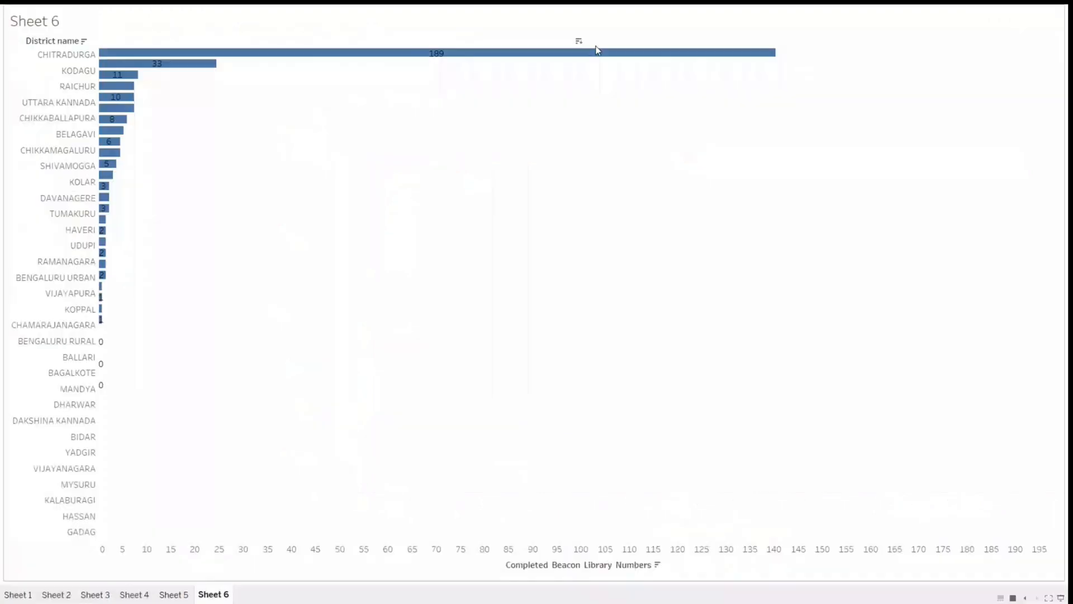
Step: Leave presentation mode and put the text "Hello : " in front of the completed library number in the Sheet 6 bar labels
key("Escape")
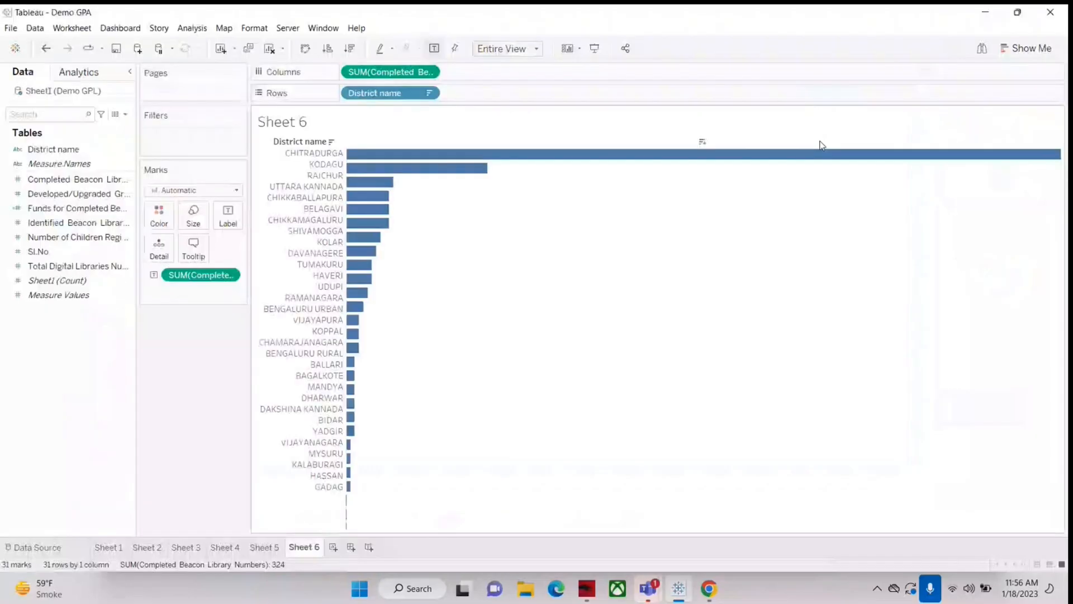
mouse_move(696, 155)
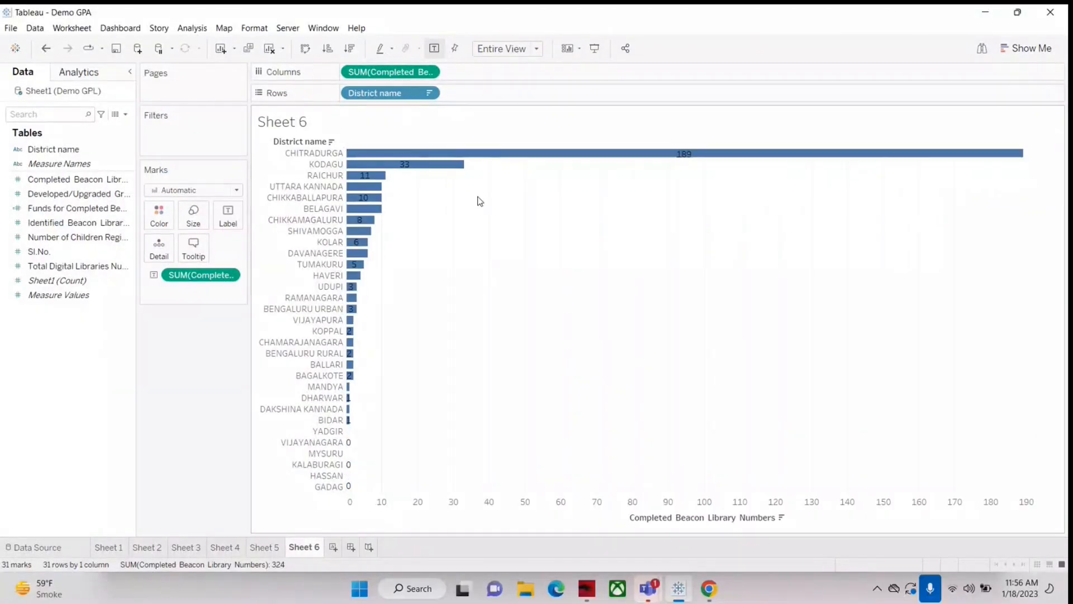
left_click(229, 217)
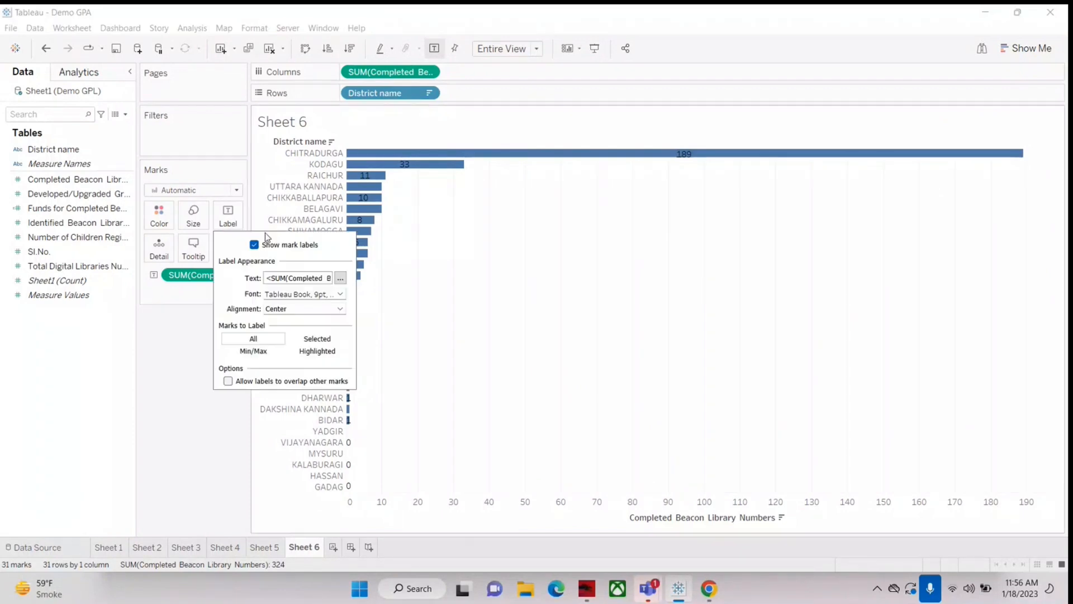
left_click(340, 278)
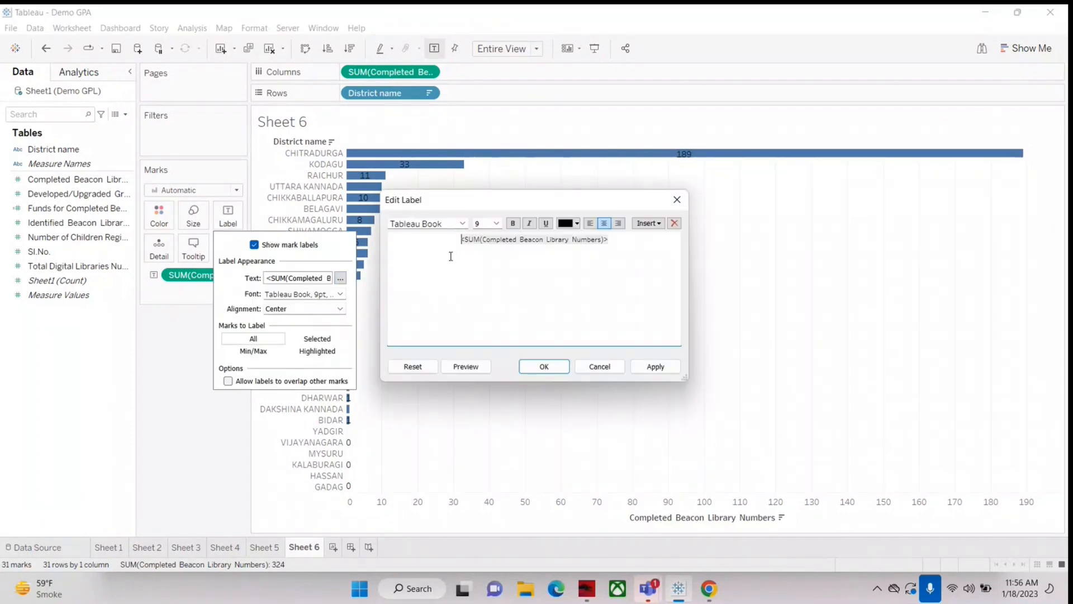
type("Hello ")
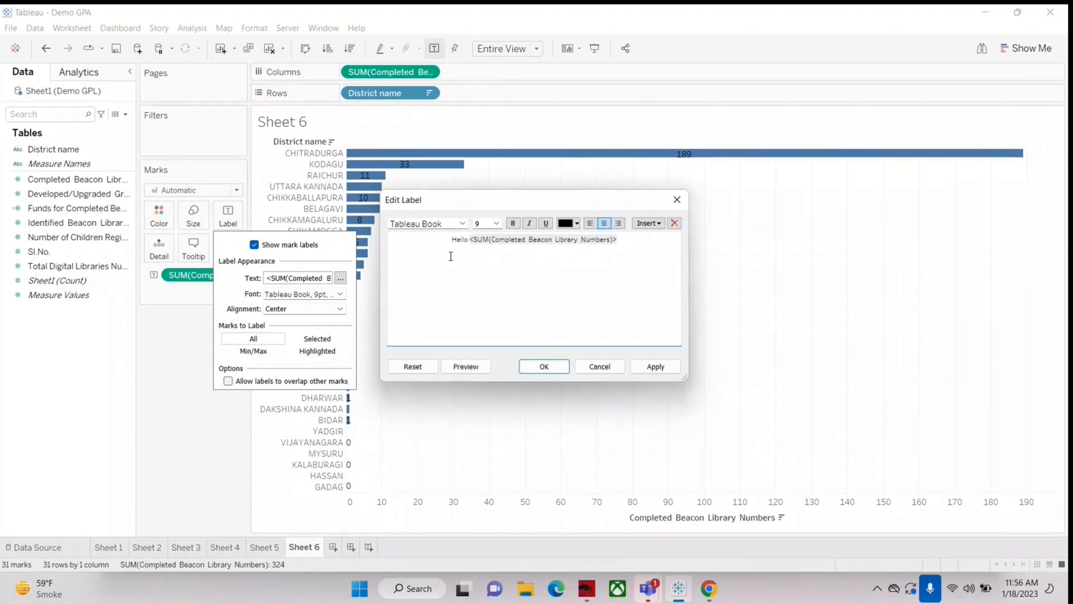
type(":")
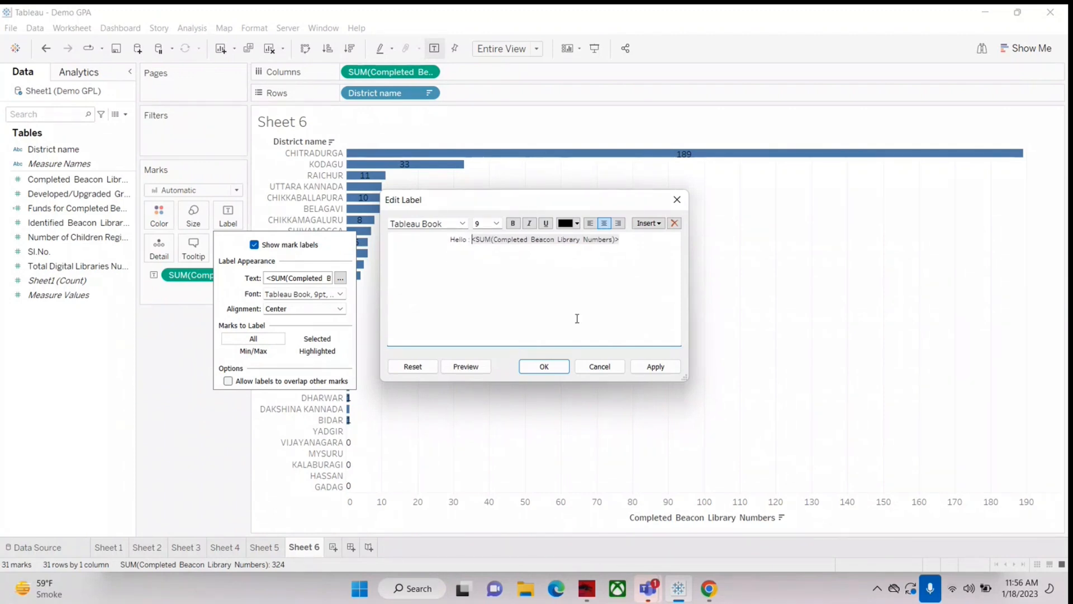
left_click(532, 367)
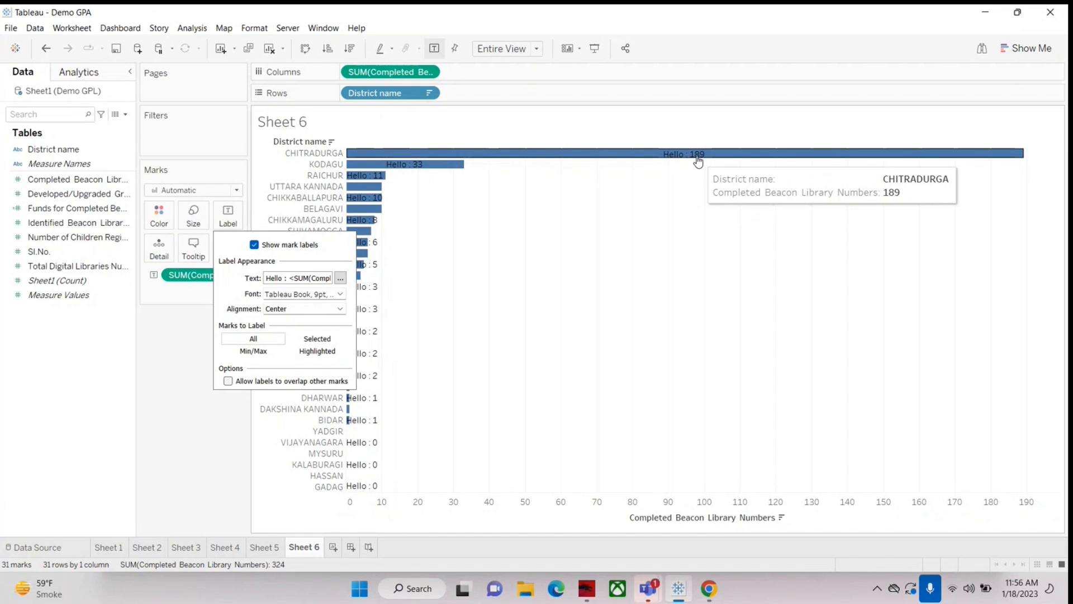
left_click(199, 352)
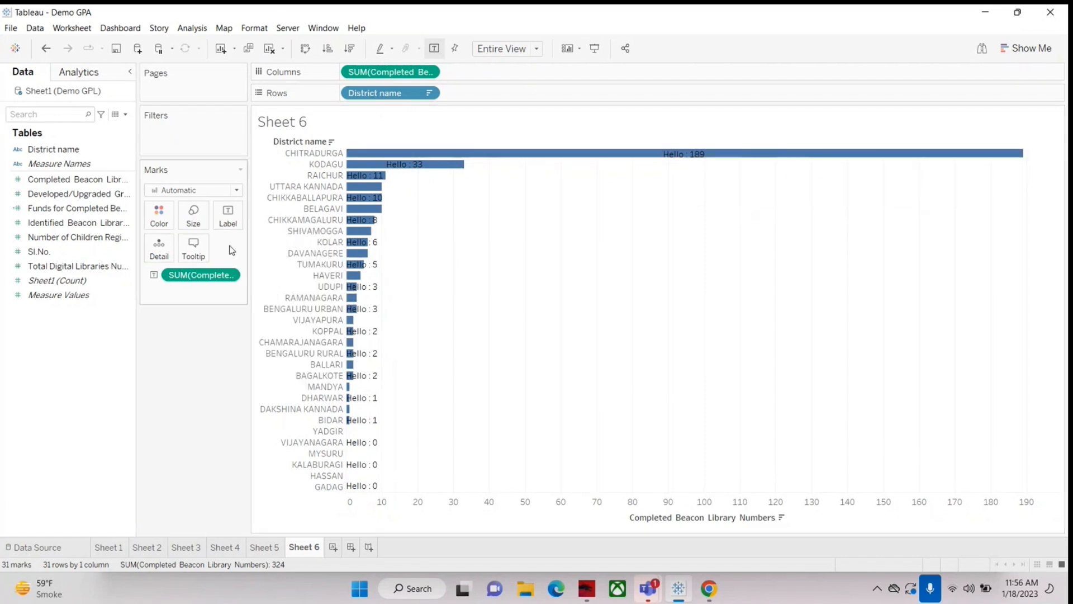
Step: Add "xyz" before "Hello" in the bar label text and check the labels in presentation mode
left_click(230, 219)
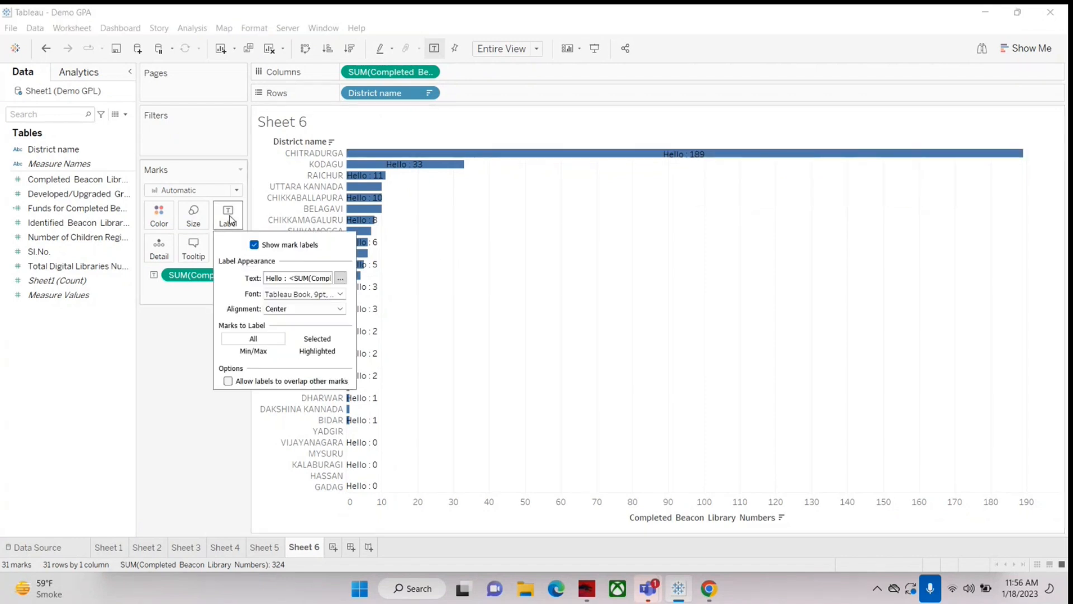
left_click(340, 279)
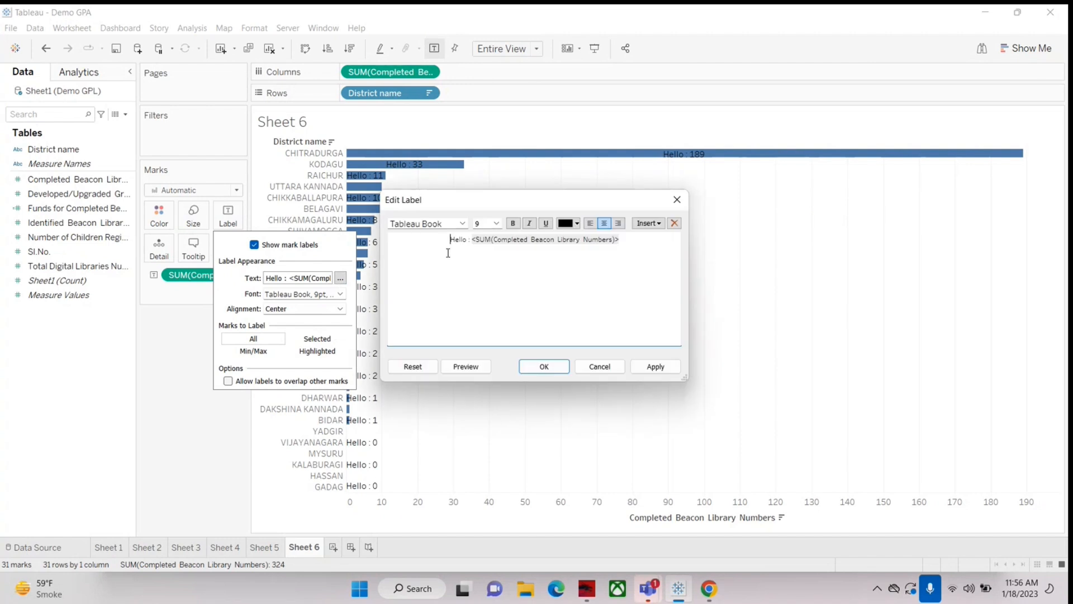
type("xyz")
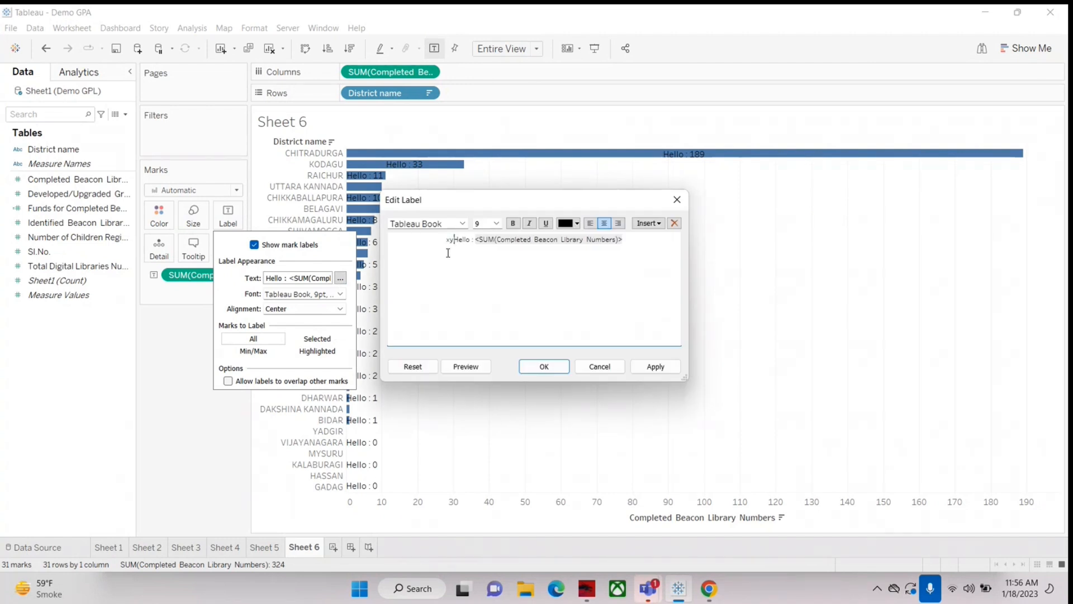
left_click(542, 367)
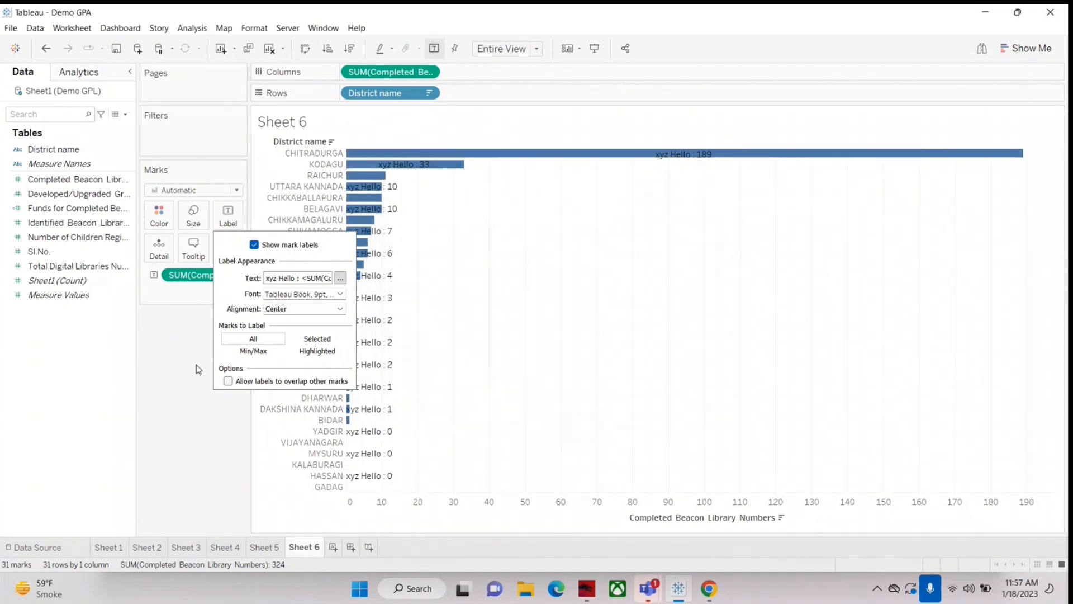
left_click(192, 381)
left_click(594, 49)
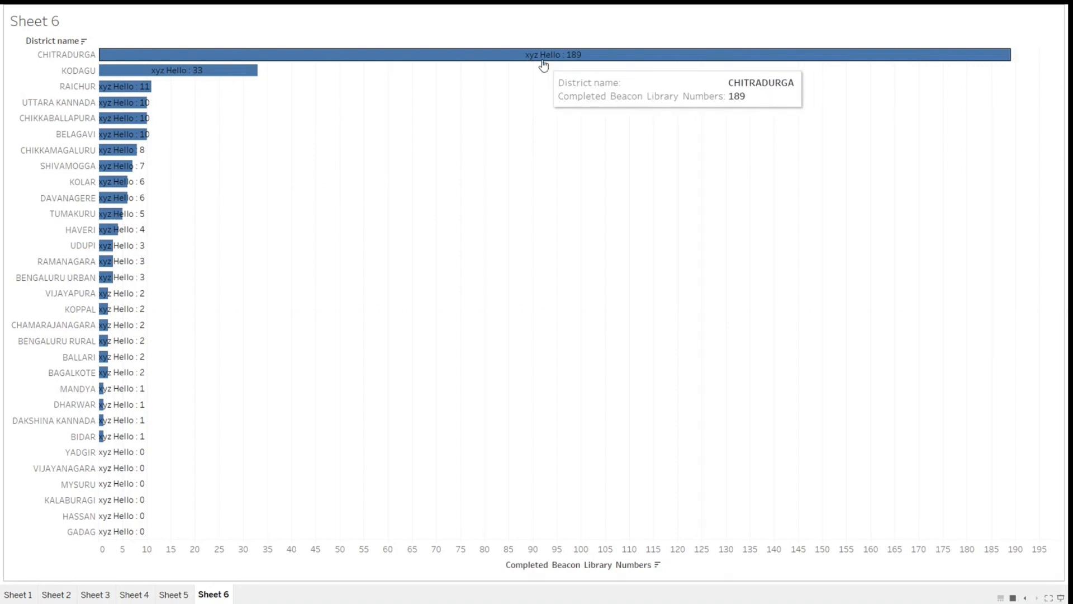
key("Escape")
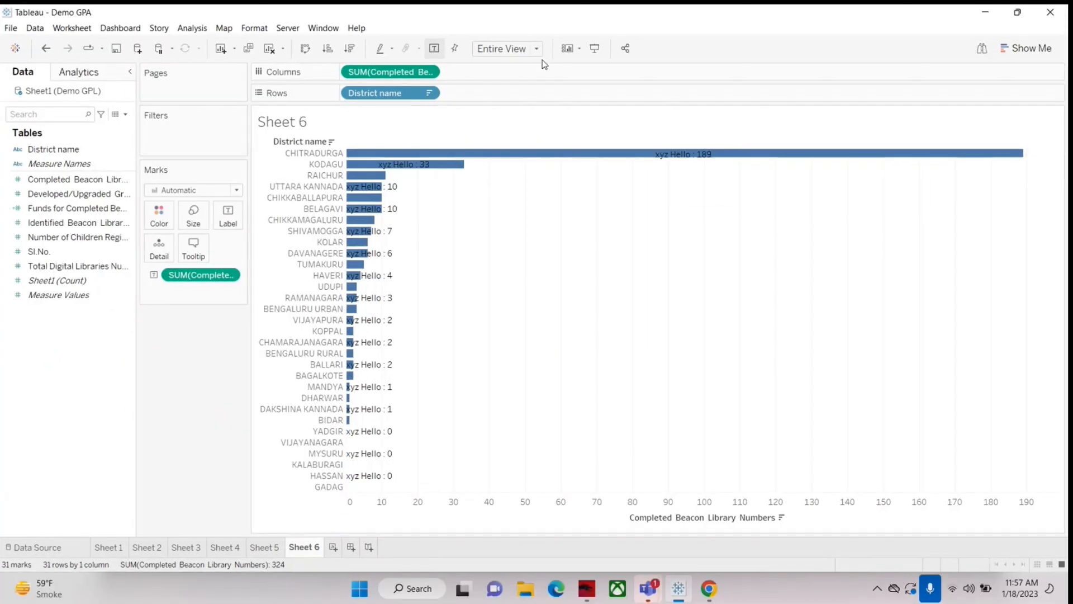
Step: Set the font colour of the bar labels to bright green
left_click(230, 218)
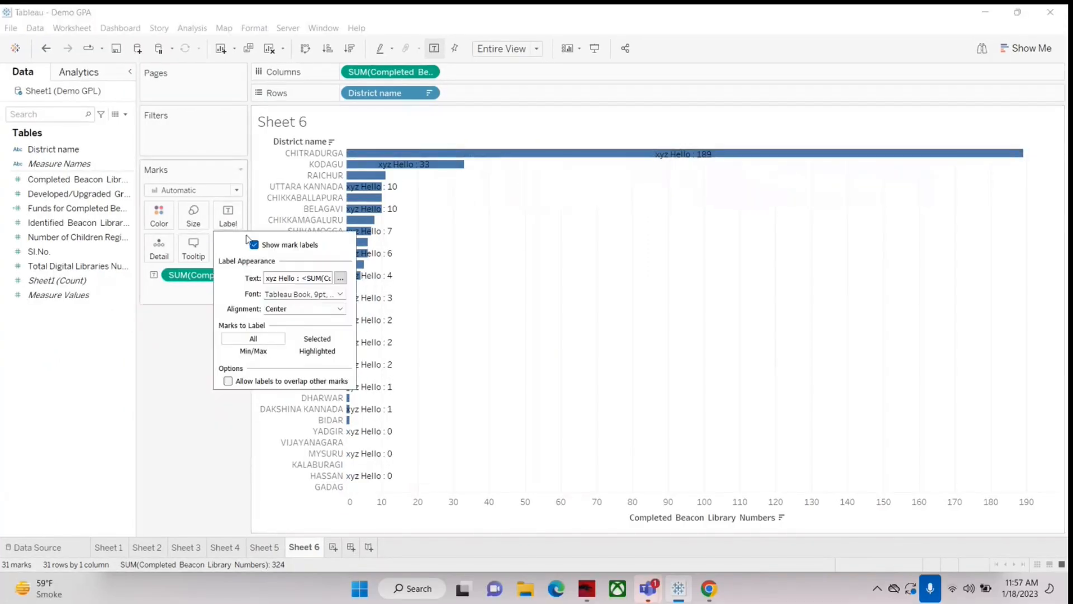
left_click(340, 294)
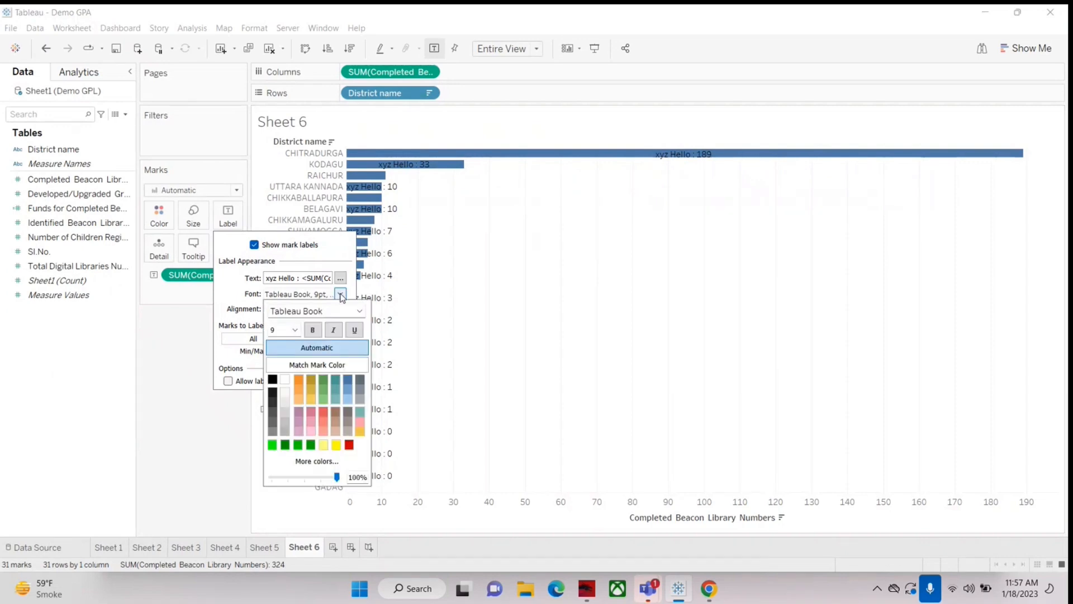
left_click(272, 444)
left_click(220, 462)
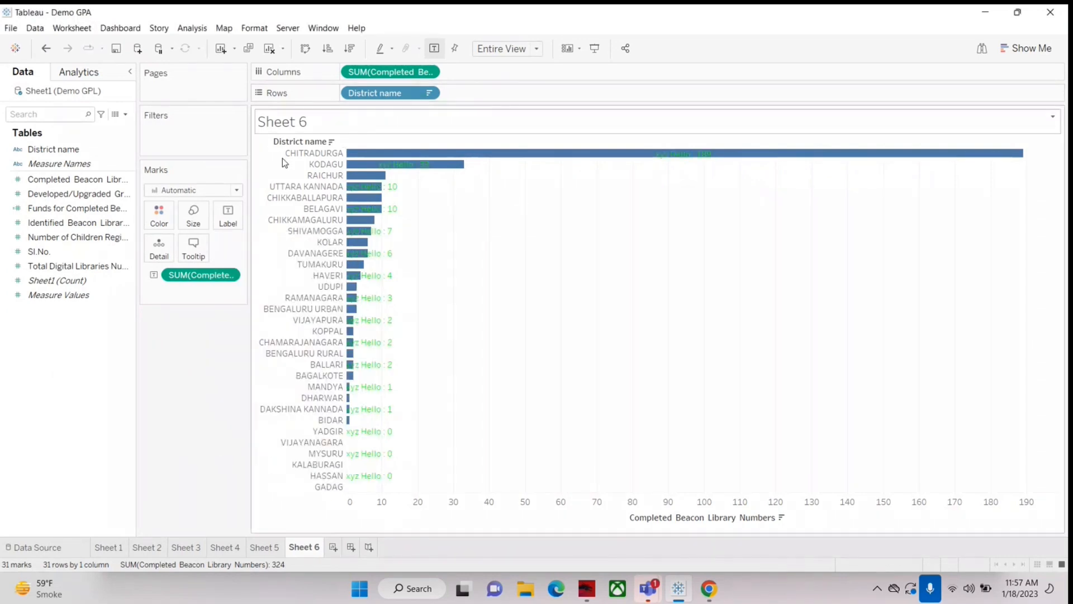
Step: Try a slightly different bar size and check the green labels in presentation mode
left_click(193, 215)
left_click_drag(253, 248, 262, 251)
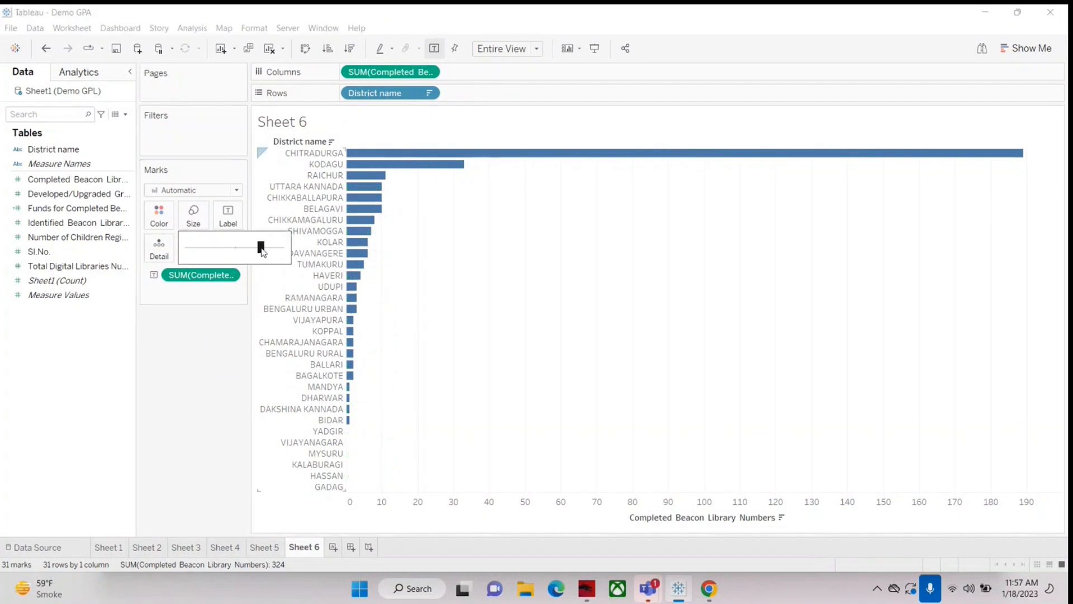
left_click(594, 48)
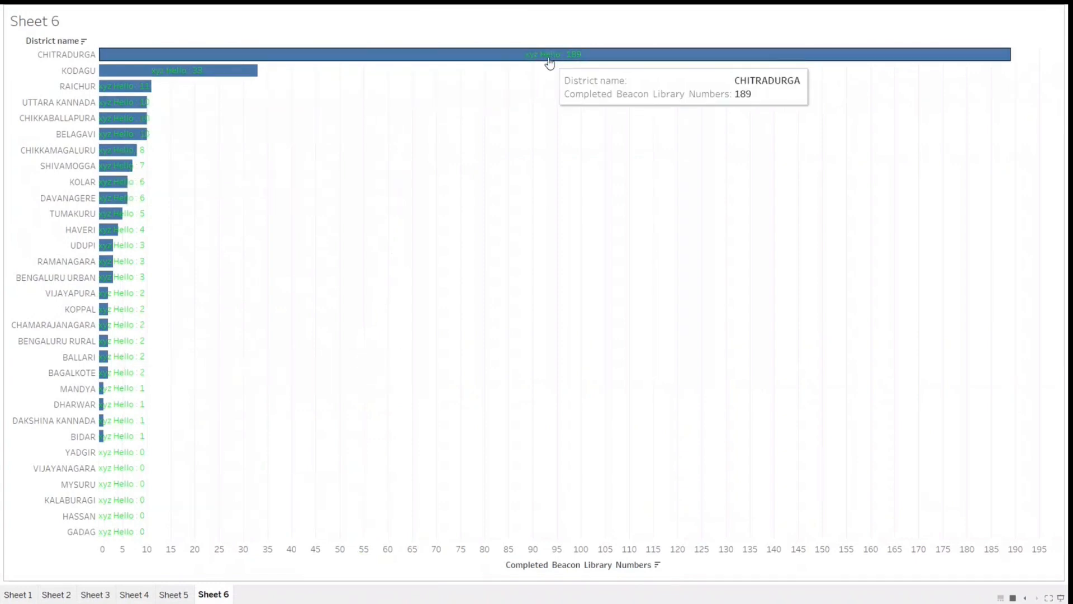
key("Escape")
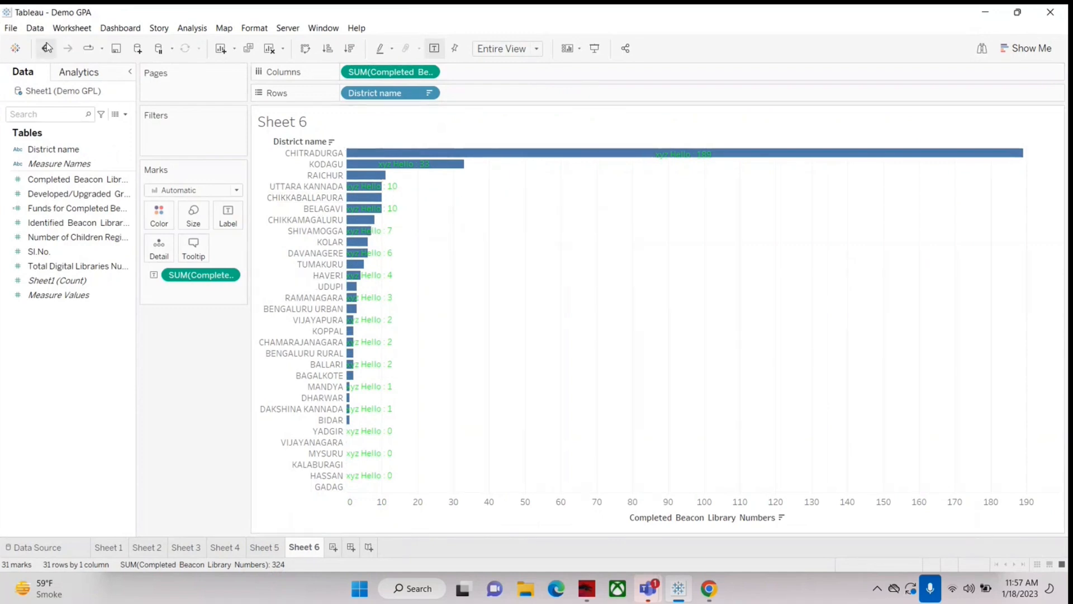
Step: Examine the tooltips of the Chitradurga and Kodagu bars, and undo the label text and colour edits
mouse_move(519, 159)
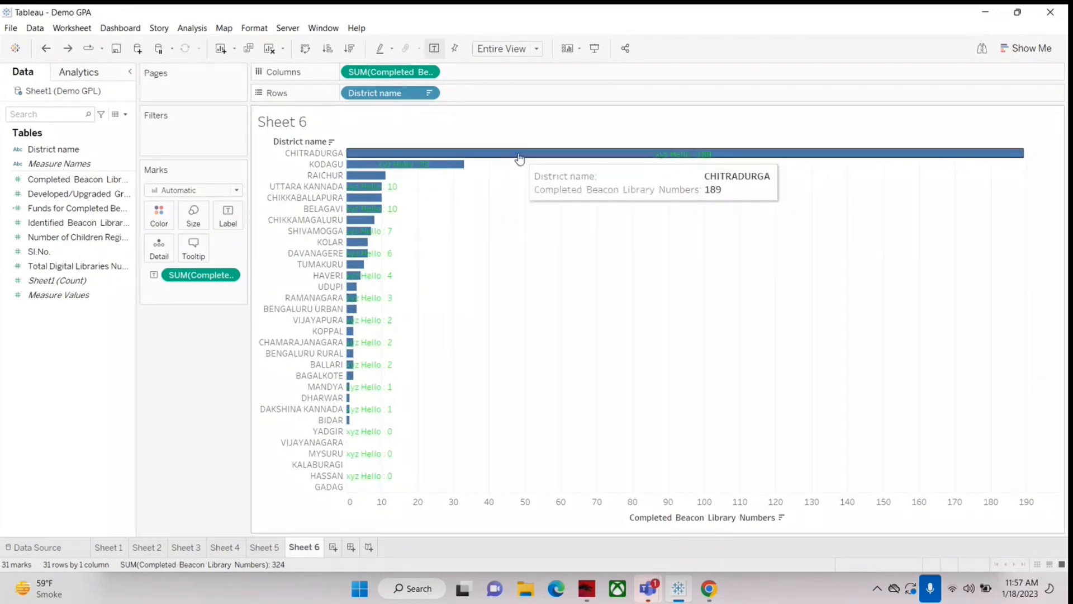
mouse_move(461, 164)
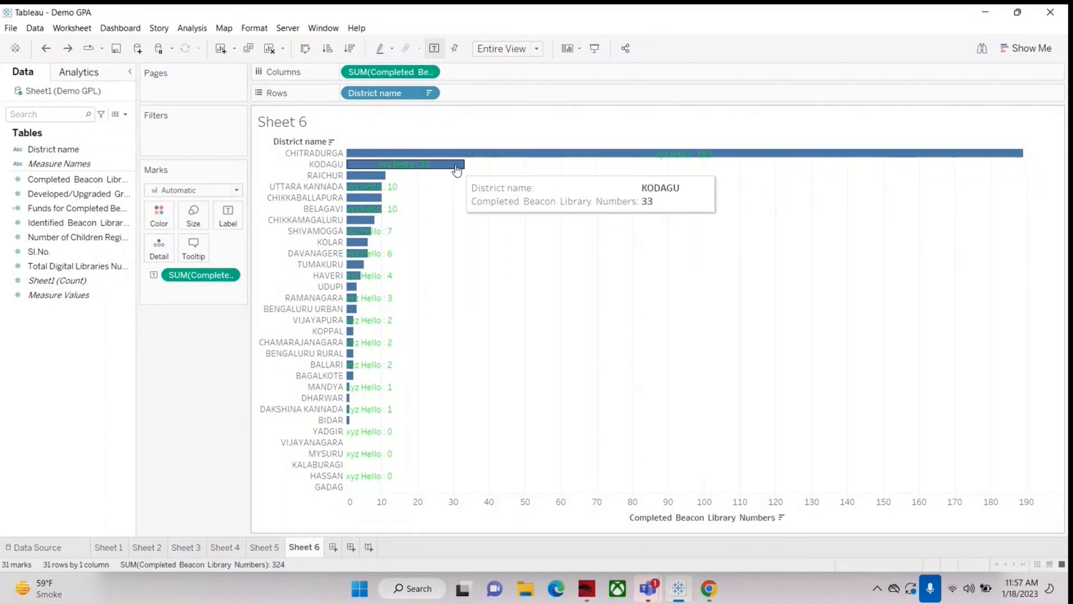
mouse_move(665, 161)
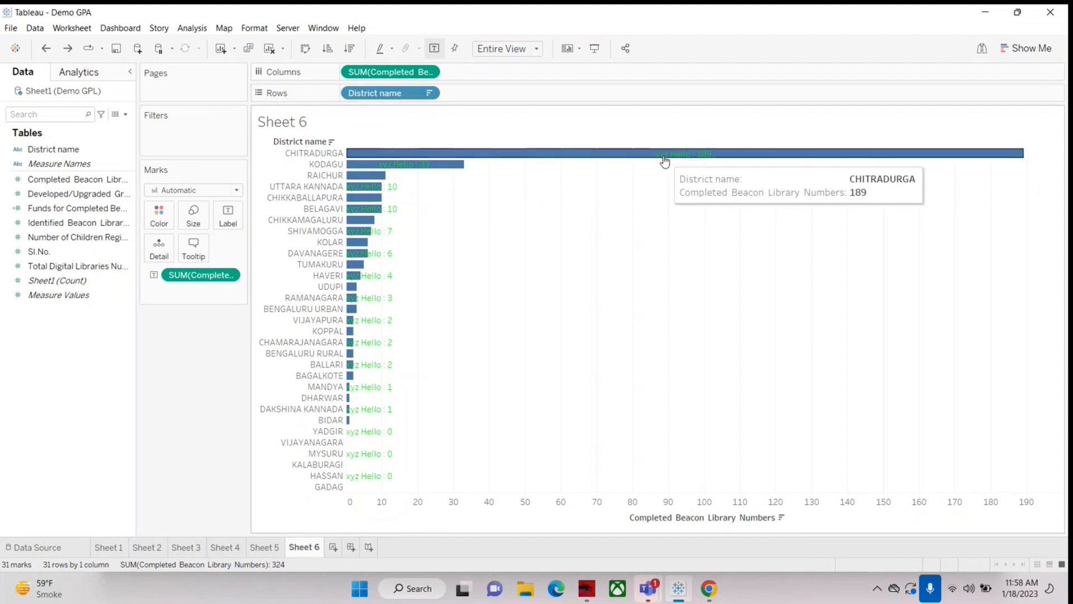
left_click(47, 49)
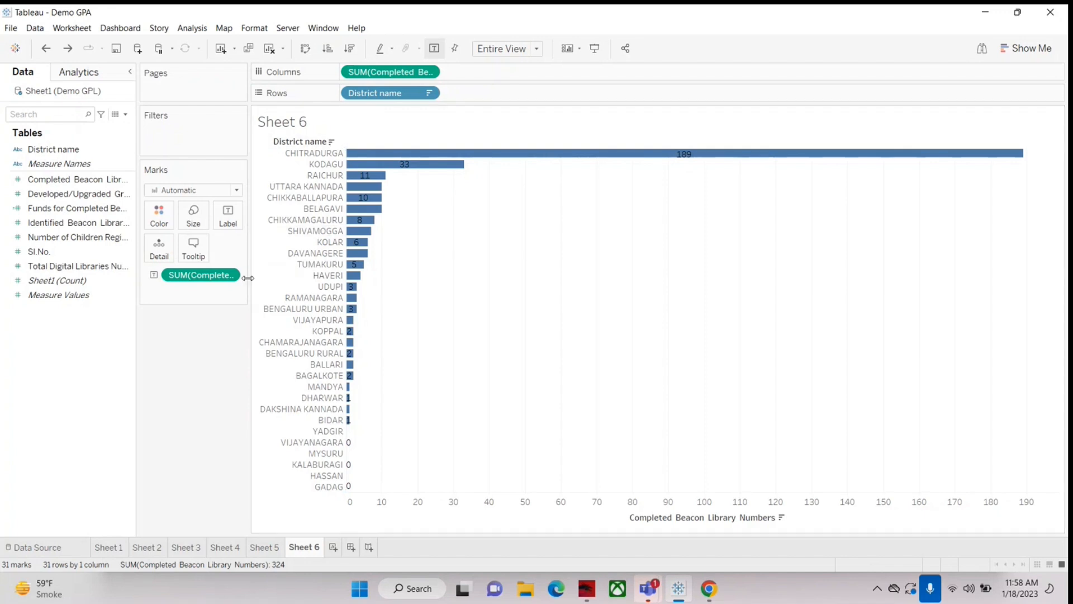
left_click(125, 114)
left_click(84, 127)
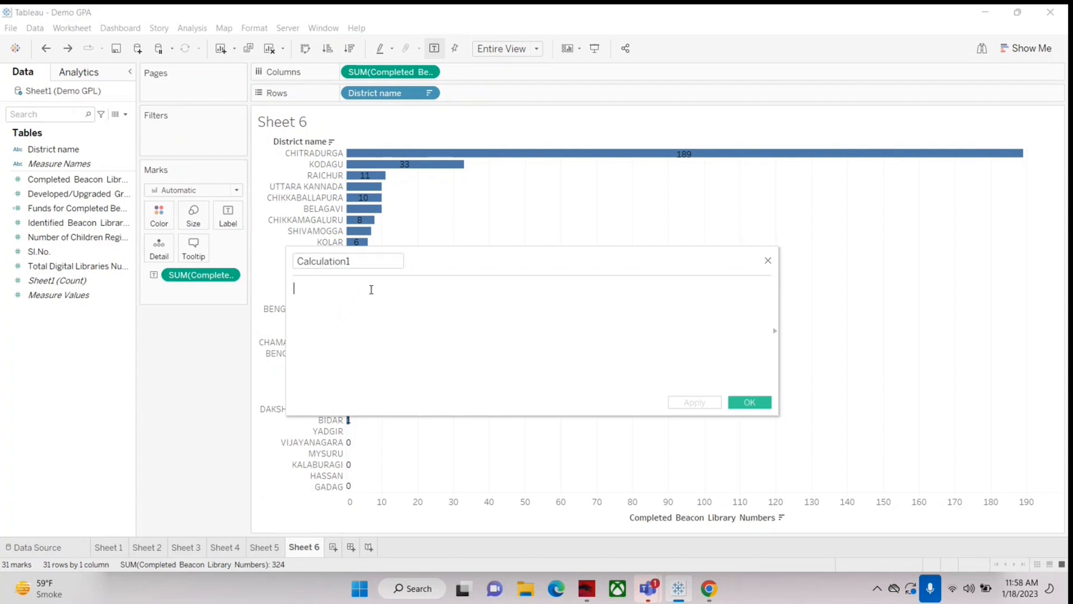
left_click(768, 260)
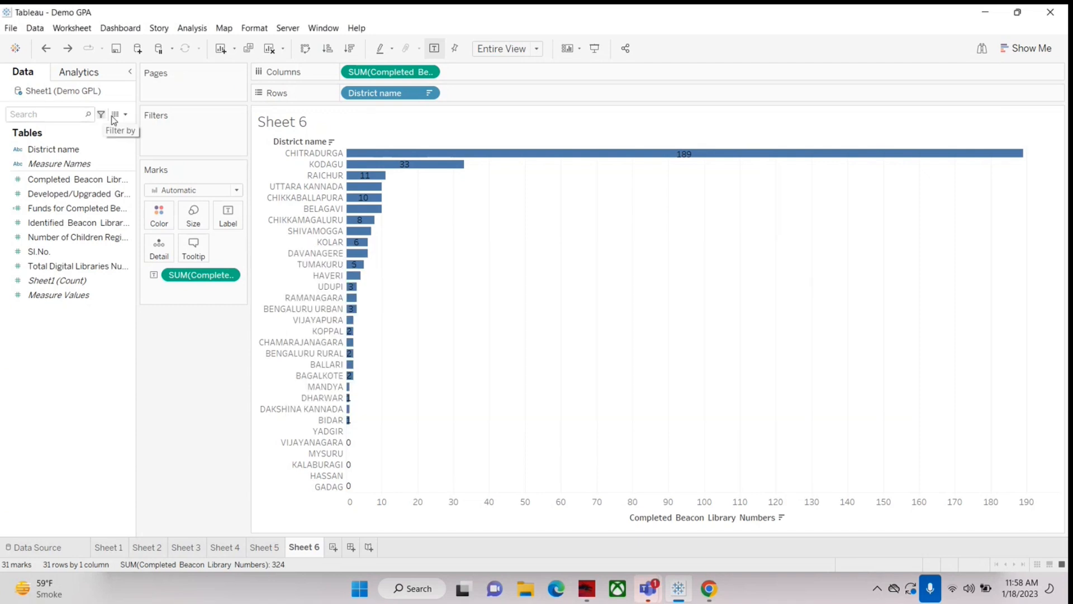
left_click(125, 114)
left_click(99, 127)
left_click(331, 331)
left_click_drag(53, 179, 370, 322)
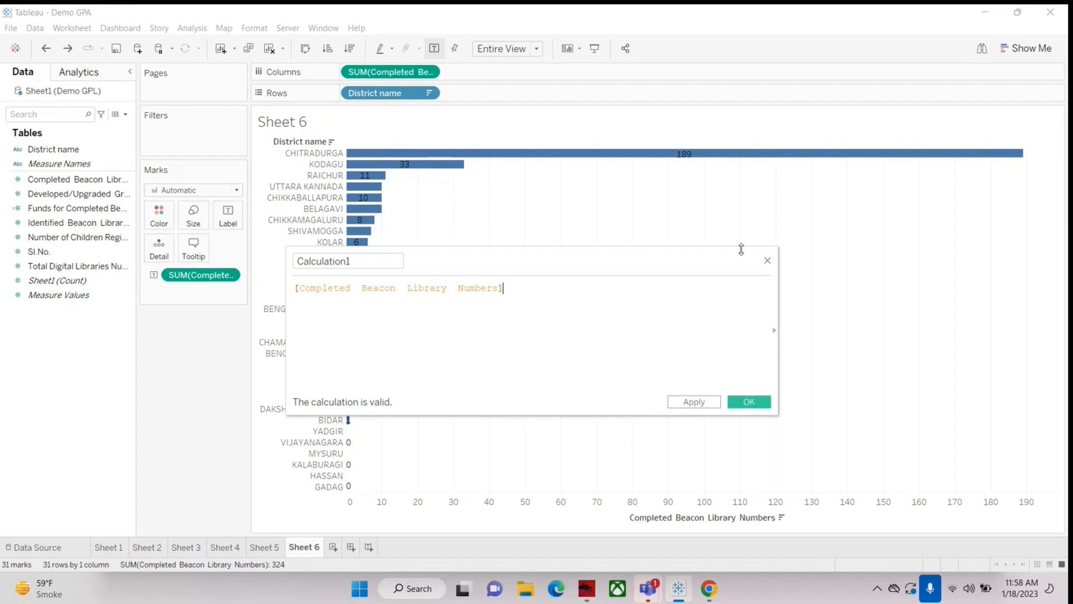
left_click(768, 262)
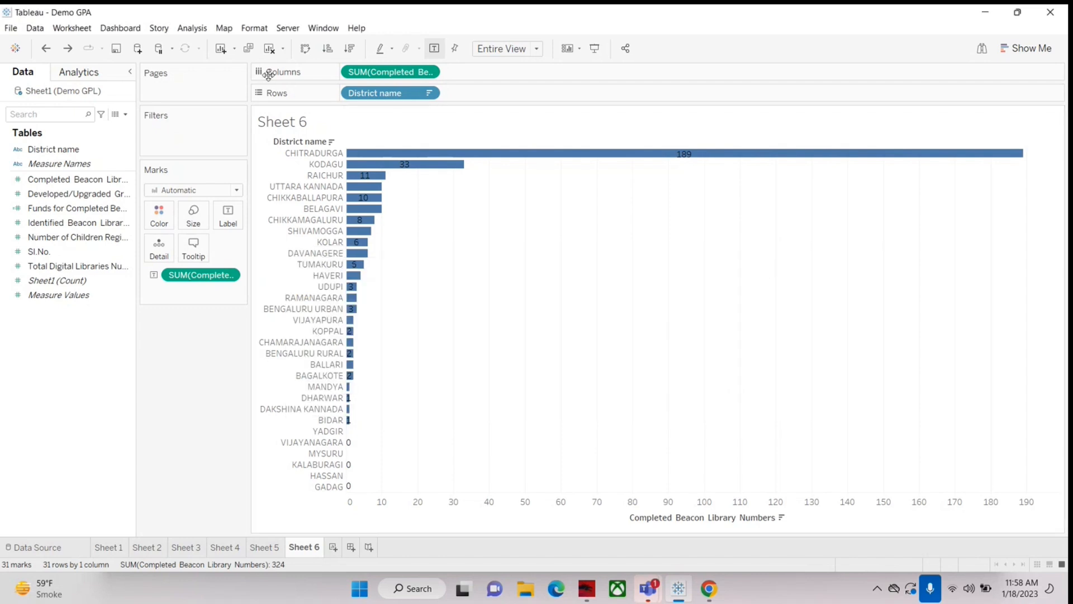
Step: Clear Sheet 6 and list the districts as rows using the District name field
left_click(270, 48)
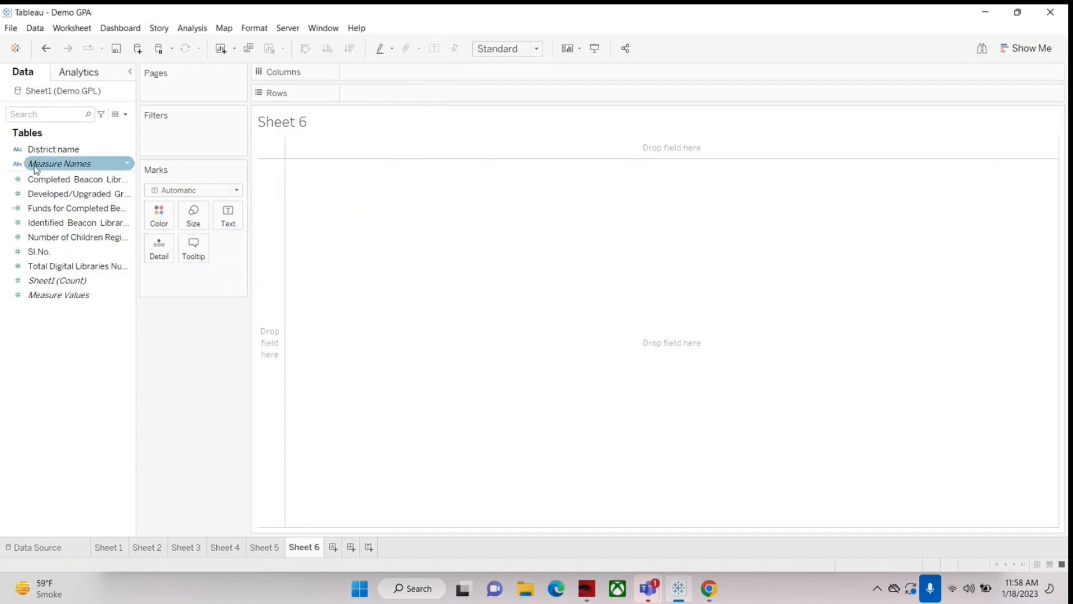
left_click_drag(56, 149, 367, 88)
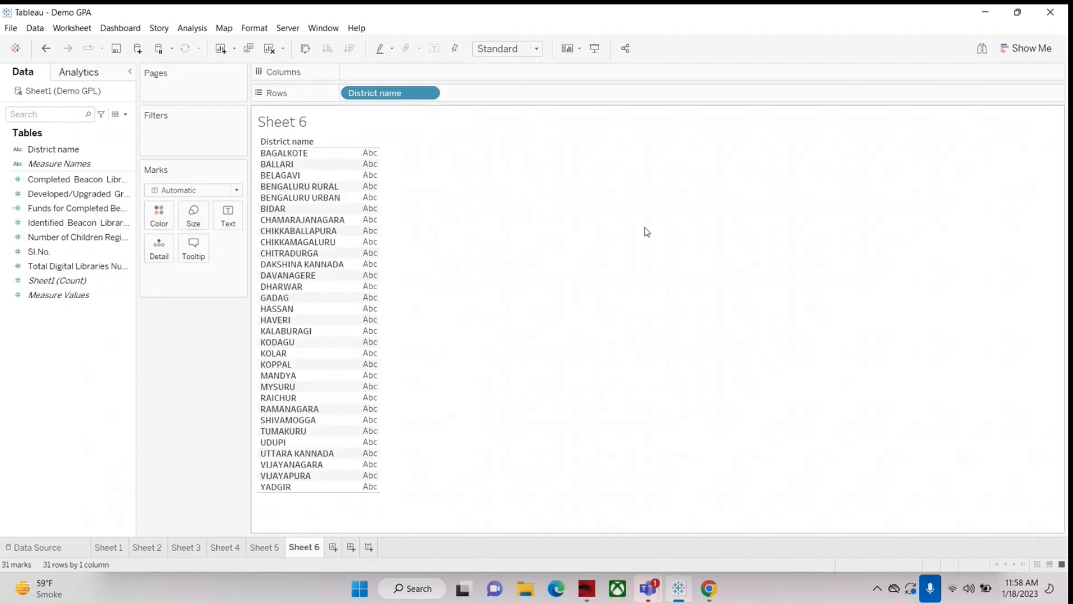
Step: Widen the data pane to read the full field names, and look through the beacon library and Gram Panchayath library measures
left_click_drag(137, 218, 348, 267)
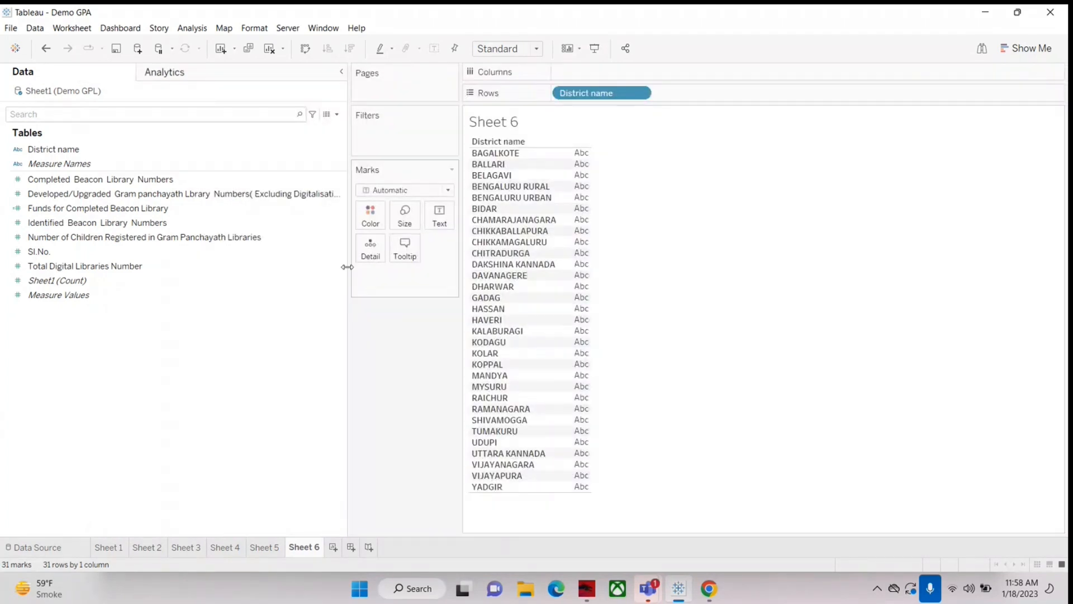
left_click_drag(345, 307, 204, 316)
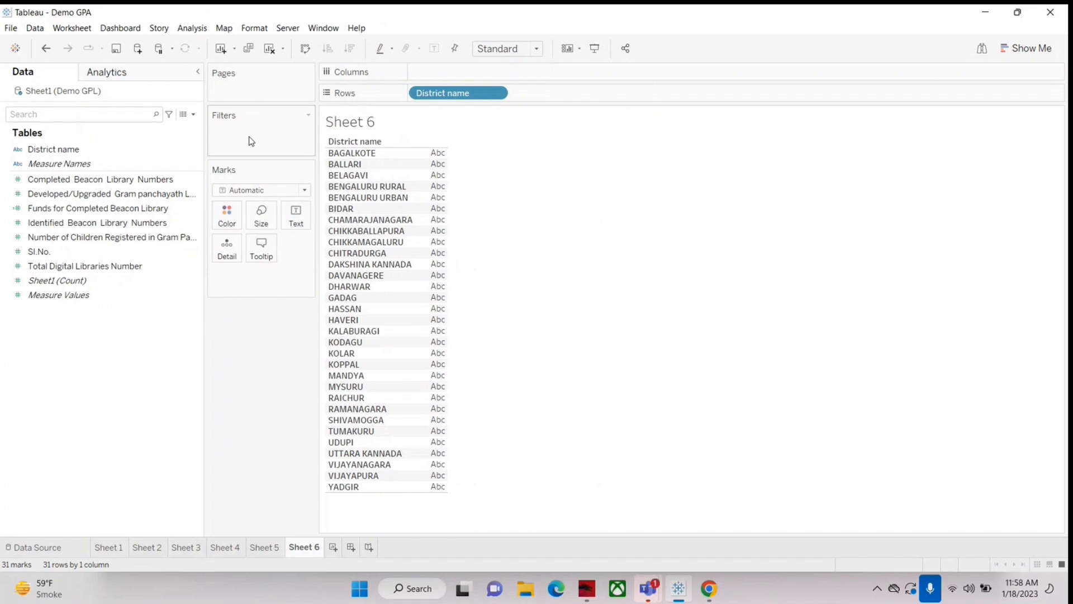
left_click_drag(205, 290, 451, 356)
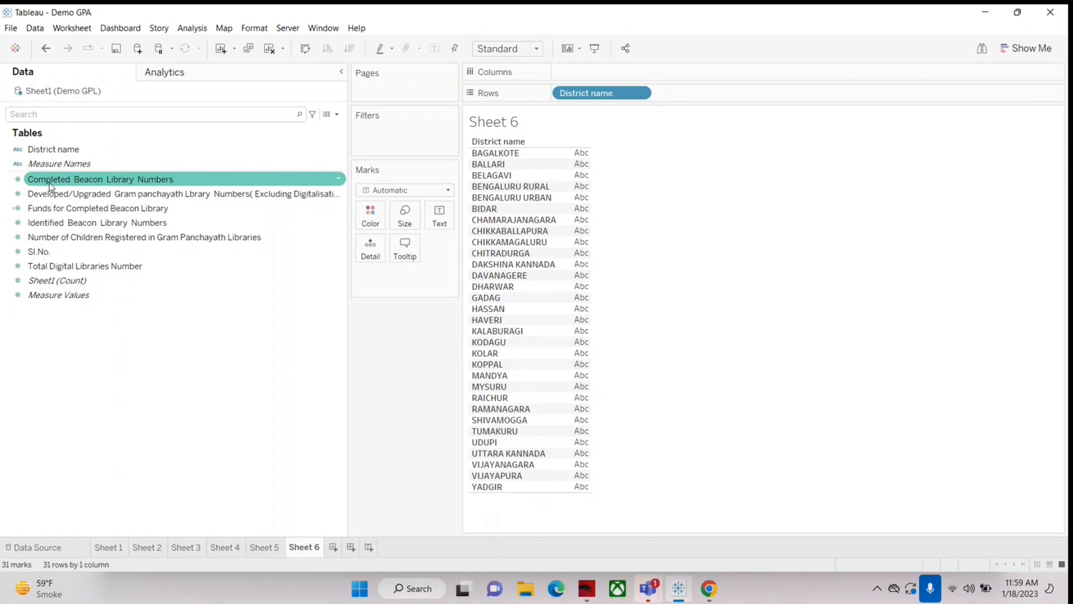
left_click(84, 208)
left_click(35, 222)
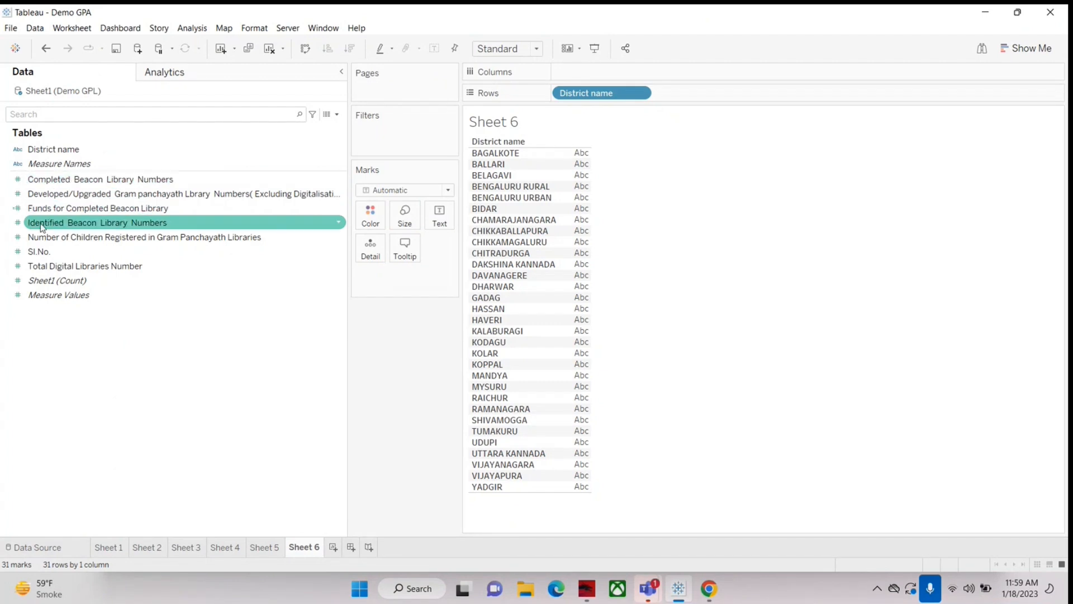
left_click(50, 195)
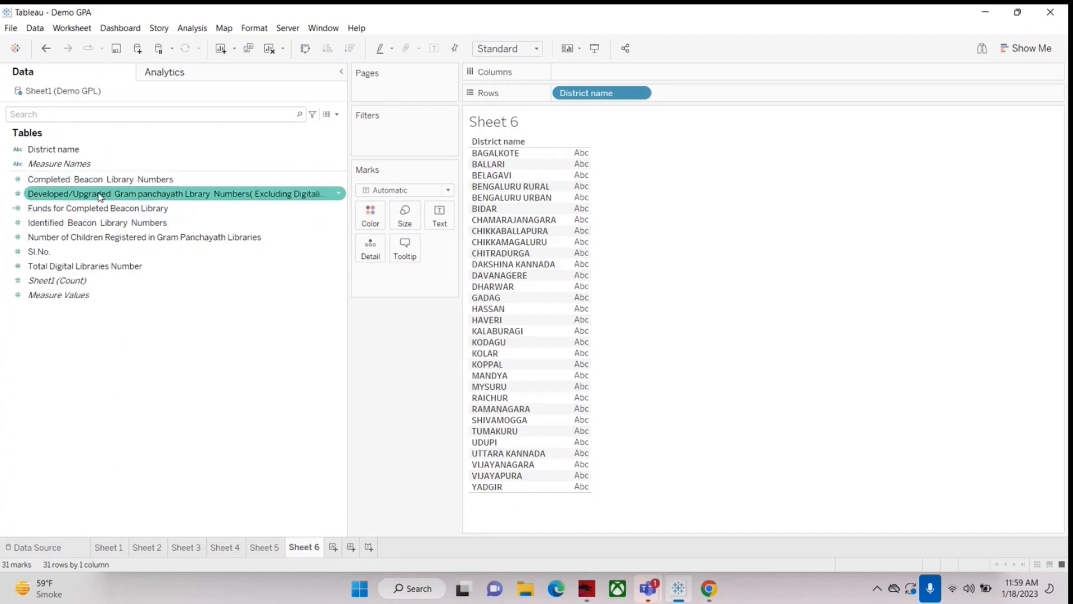
Step: Compare the completed, identified and developed/upgraded library measures listed in the data pane
left_click(101, 197)
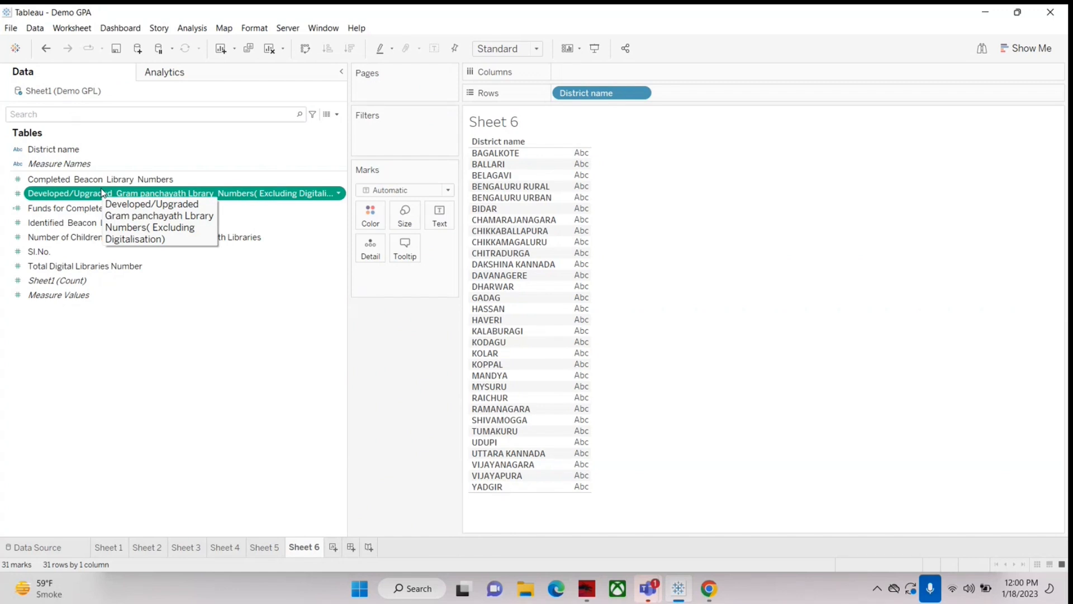
left_click(58, 179)
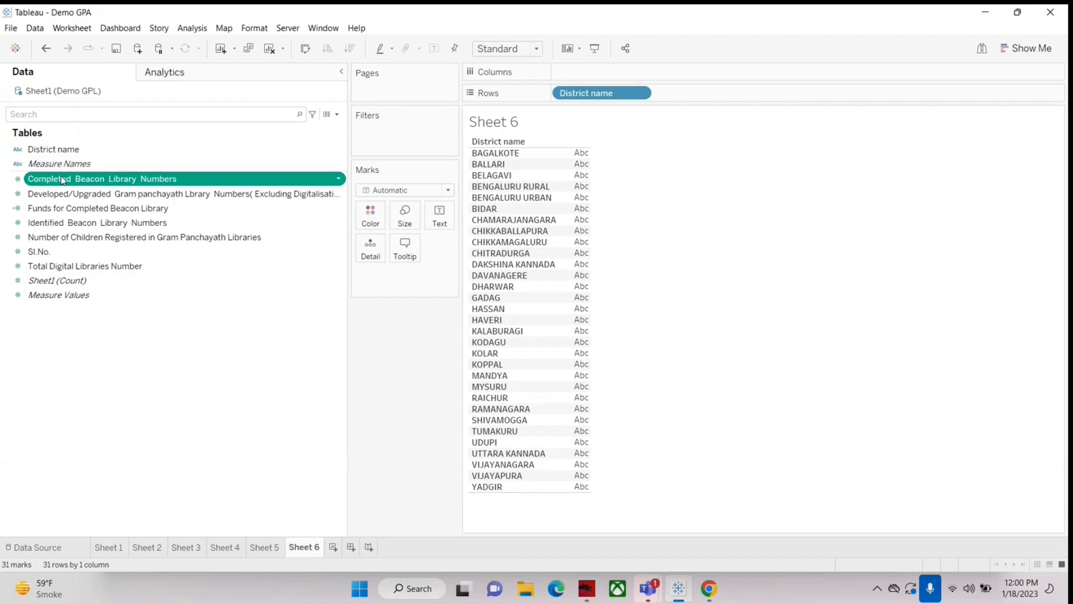
left_click(39, 224, "ctrl")
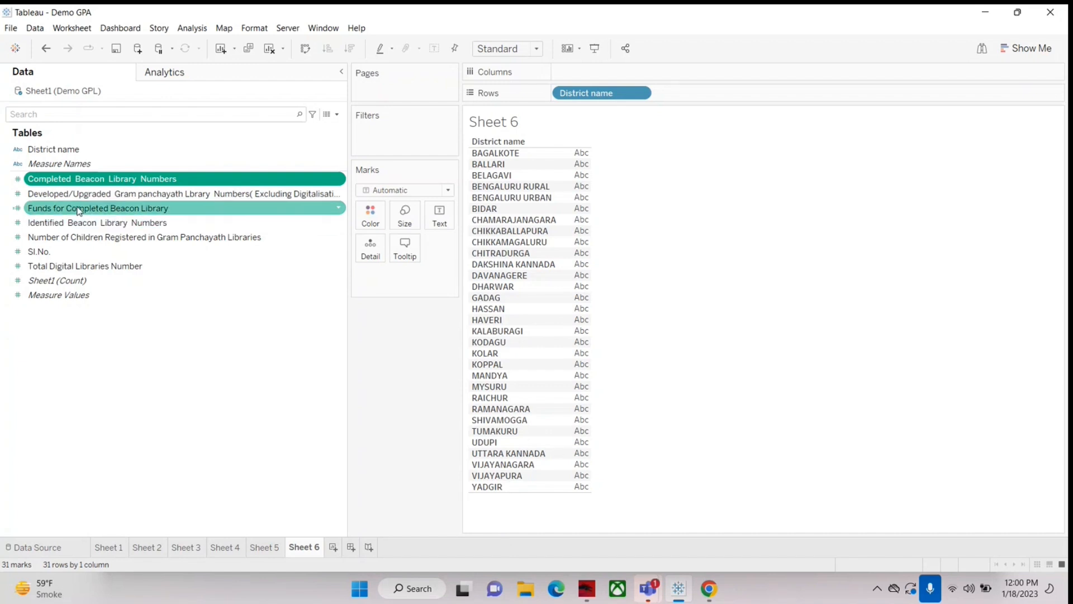
left_click(40, 194)
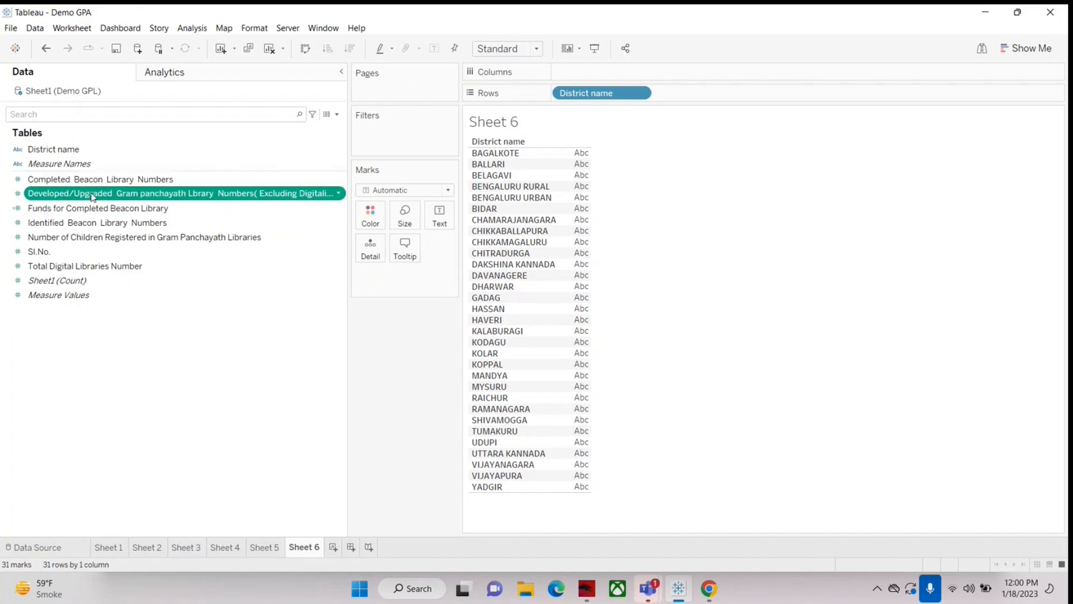
left_click(62, 223)
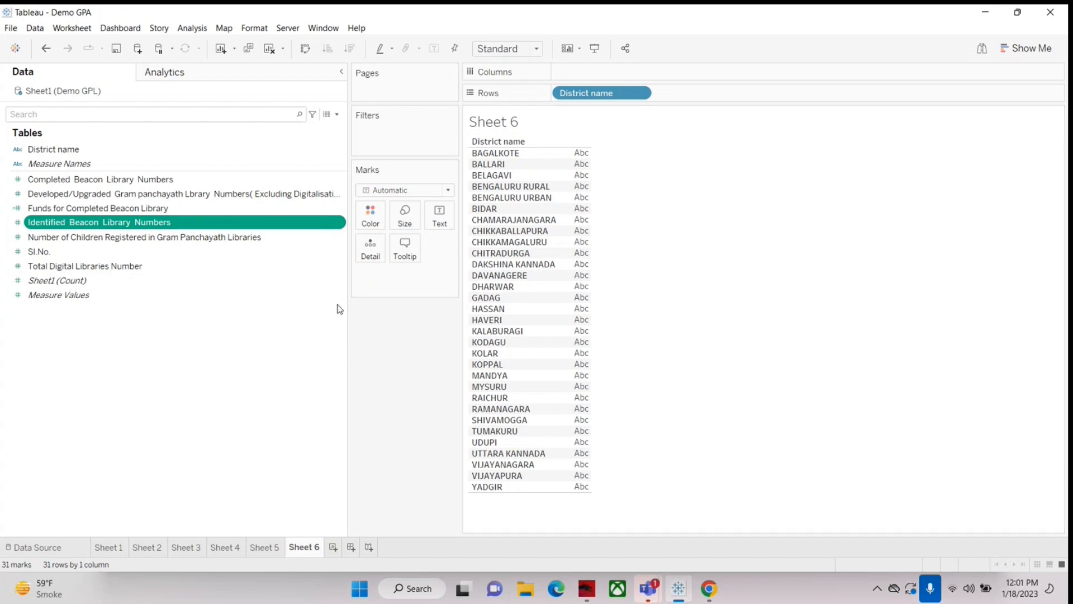
Step: Narrow the data pane, then clear Sheet 6 and list the districts as rows again using District name
left_click_drag(348, 309, 249, 317)
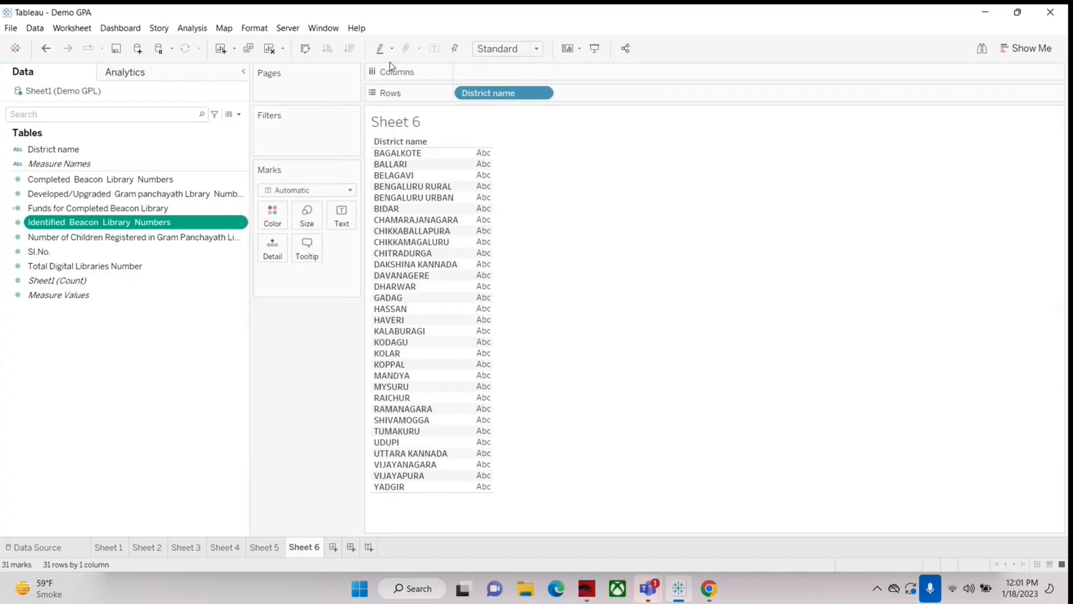
left_click(270, 48)
left_click_drag(50, 149, 525, 96)
Step: Add Identified Beacon Library Numbers and Number of Children Registered in Gram Panchayath Libraries as value columns in the district table
left_click(52, 223)
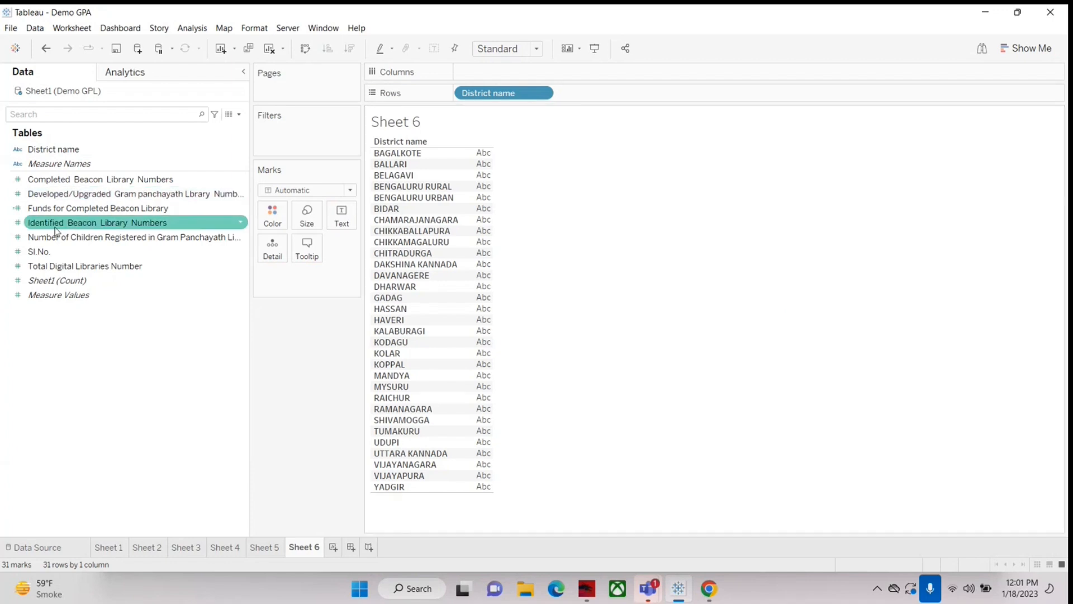
left_click_drag(52, 223, 476, 212)
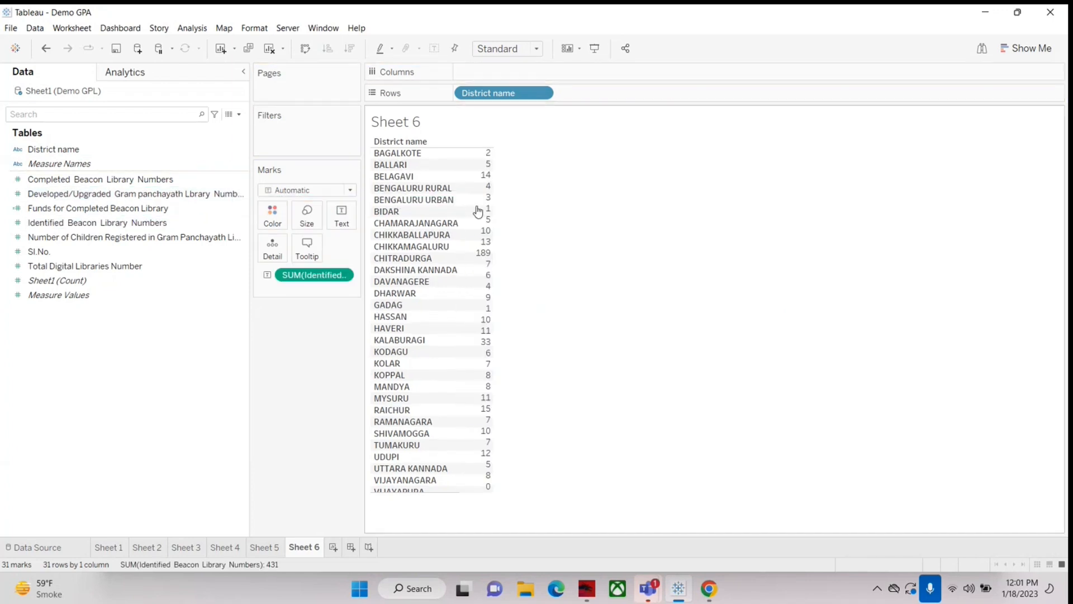
left_click_drag(83, 237, 489, 267)
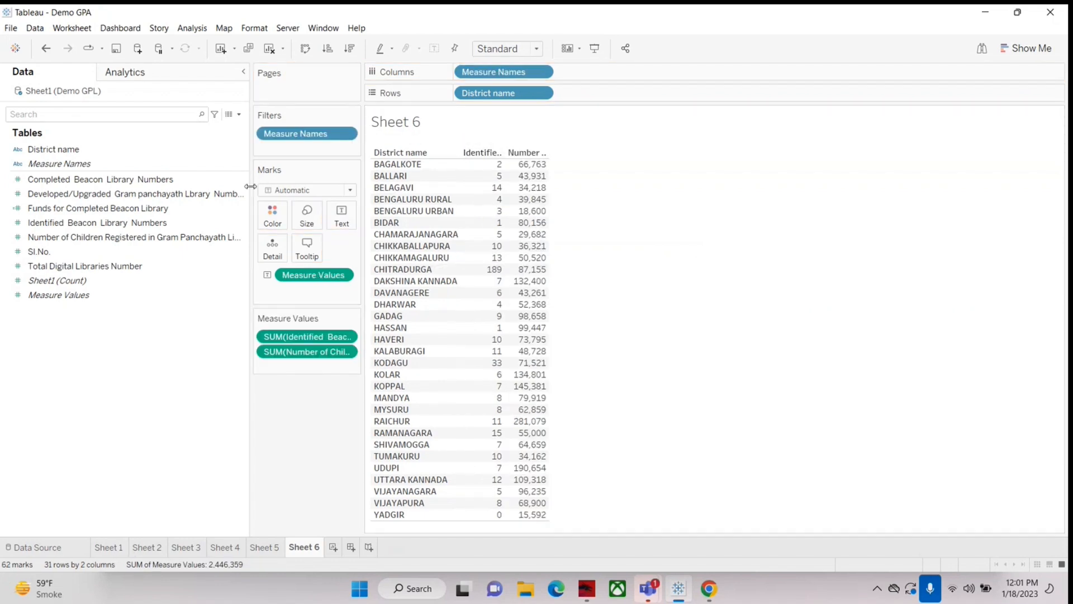
Step: Narrow the data pane further and widen the table's two measure columns to make their headings more readable
left_click_drag(250, 186, 204, 187)
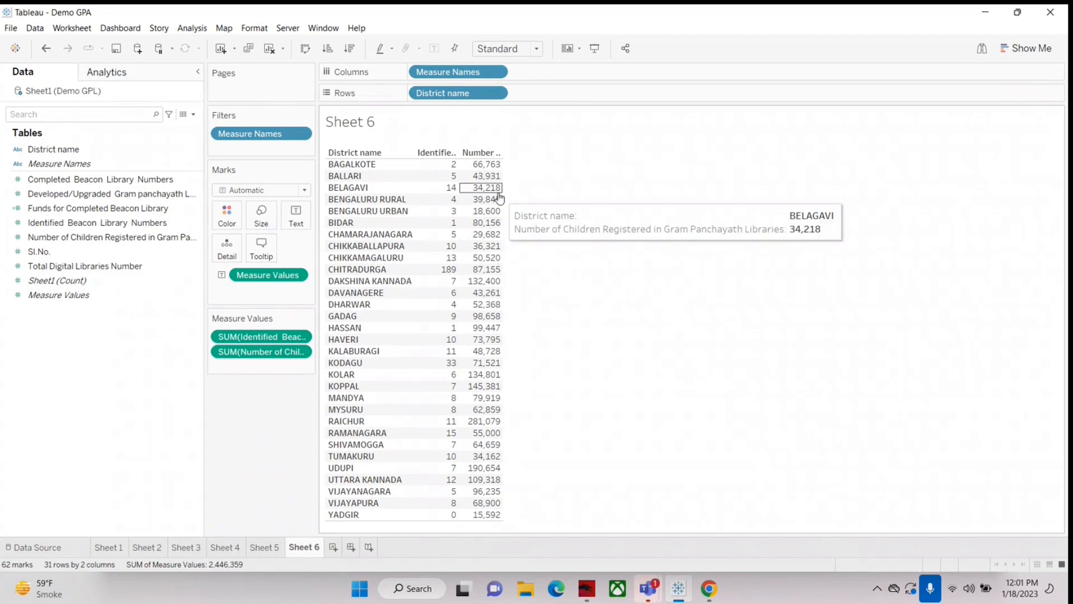
mouse_move(501, 192)
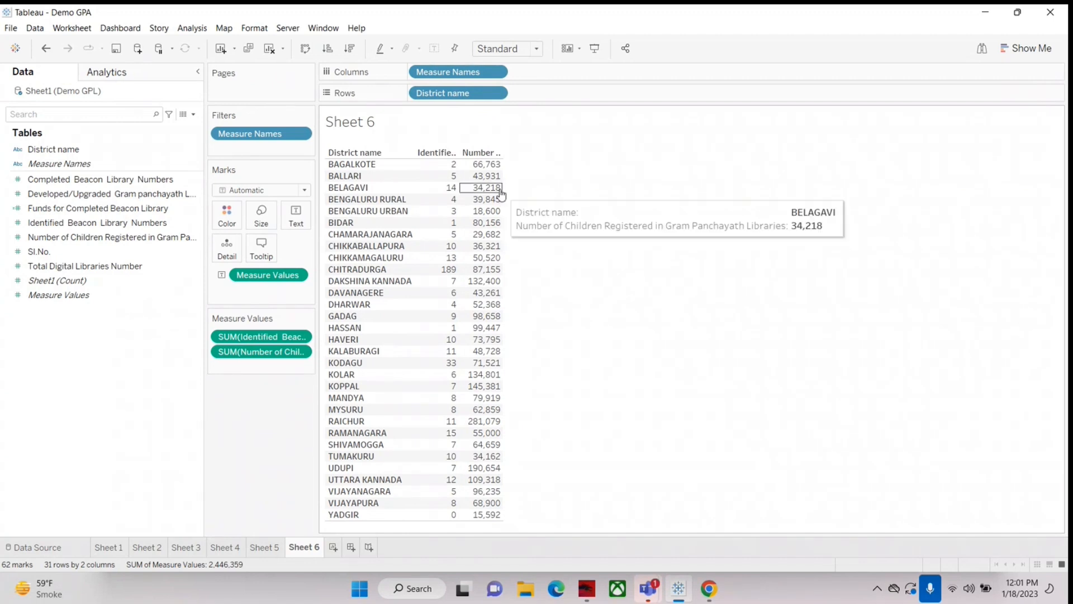
left_click_drag(502, 192, 622, 185)
mouse_move(468, 166)
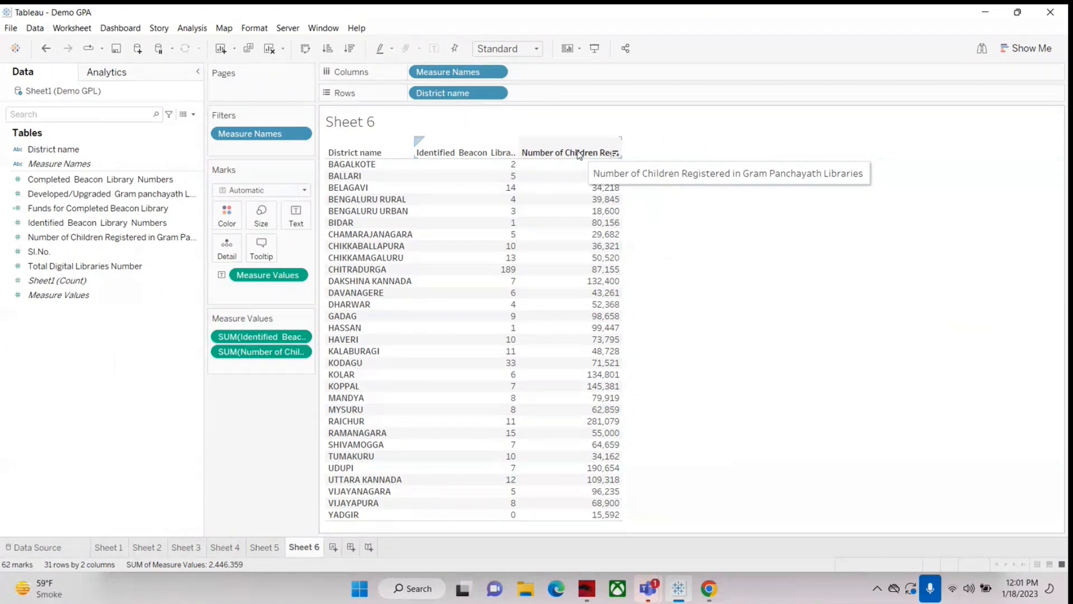
mouse_move(521, 247)
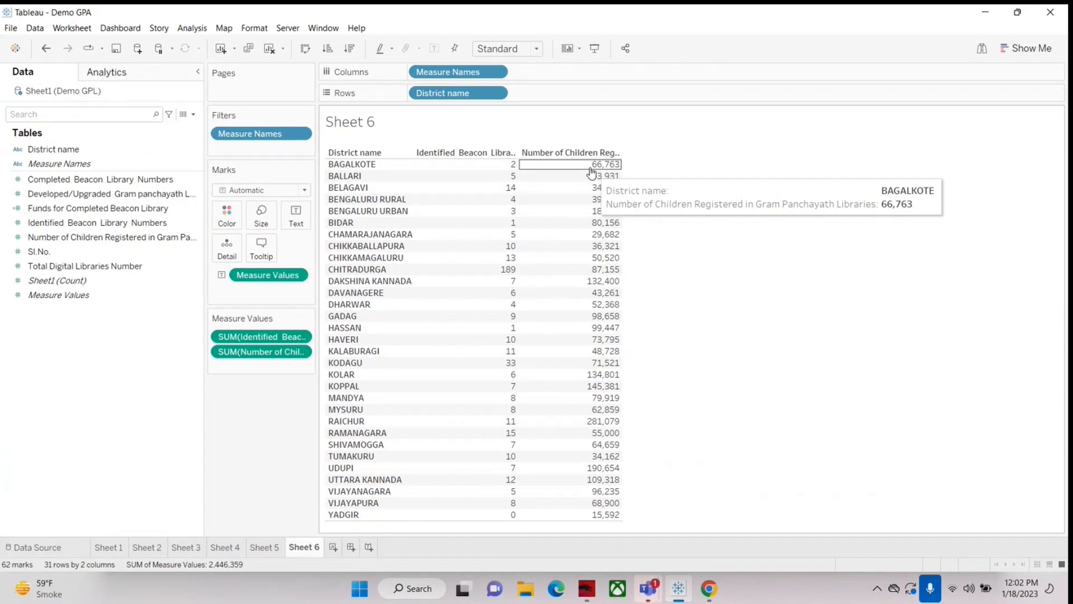
Step: Start a new calculated field, move its editor lower over the sheet and enter "How to calculate no. of registered children" in it
left_click(193, 114)
left_click(112, 128)
left_click_drag(495, 261, 637, 330)
left_click(515, 375)
type("How to calcula")
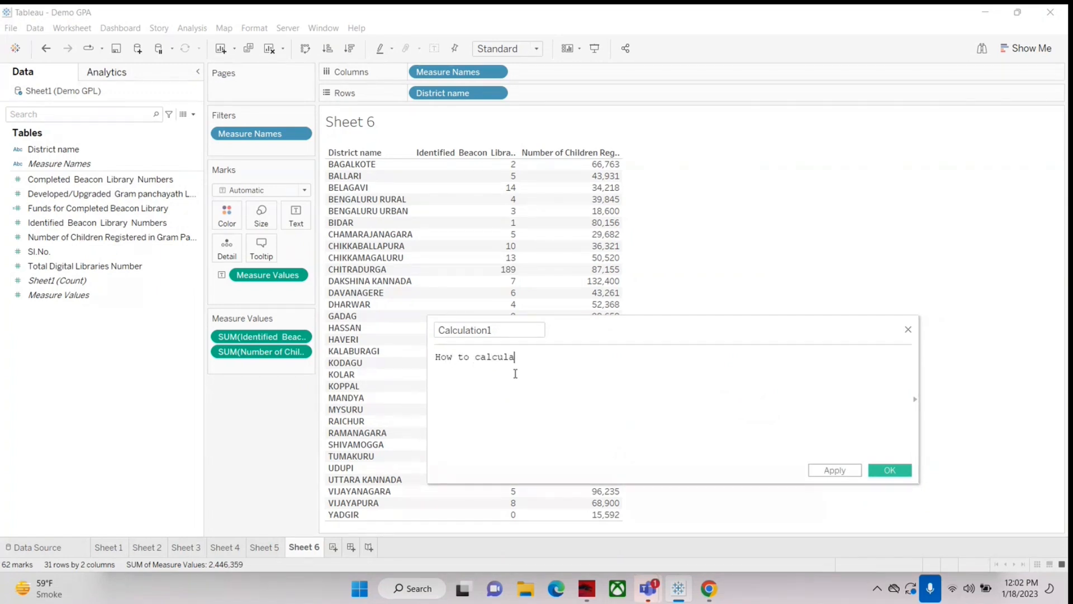
type("te ")
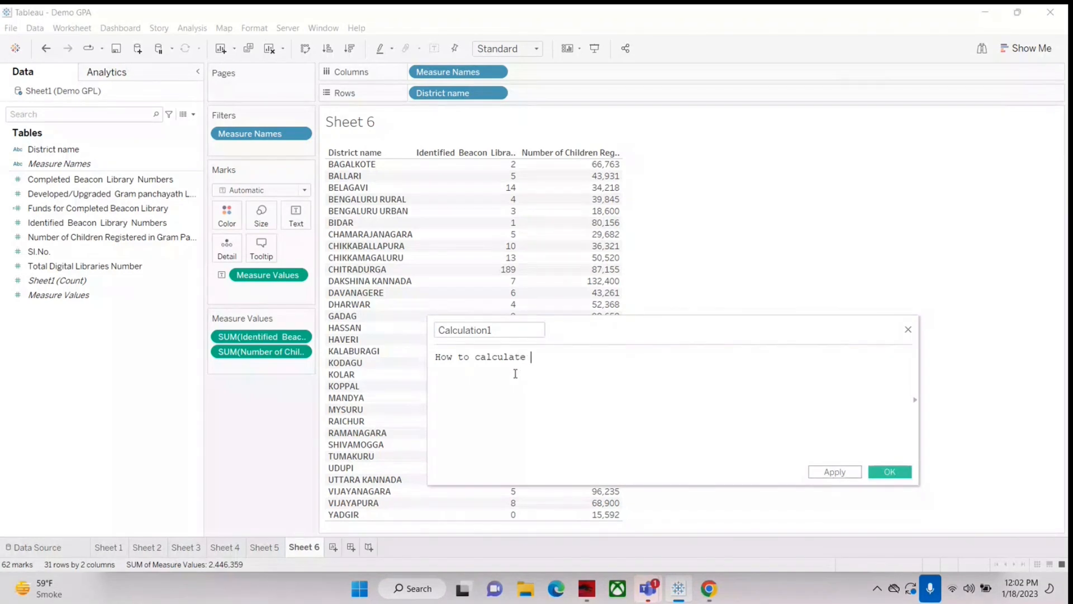
type("no. of registered chi")
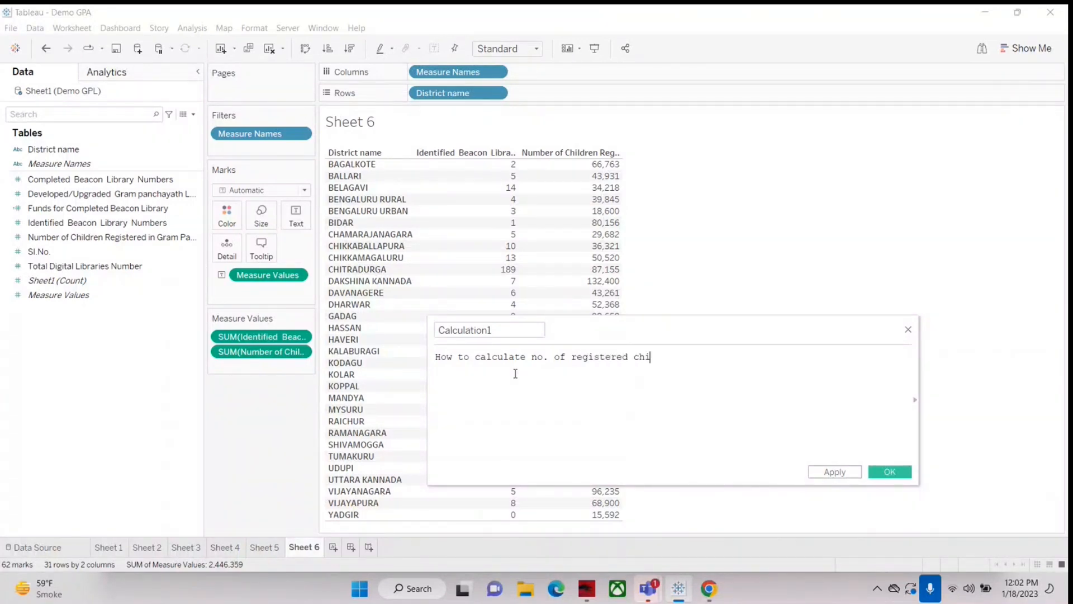
type("ldren")
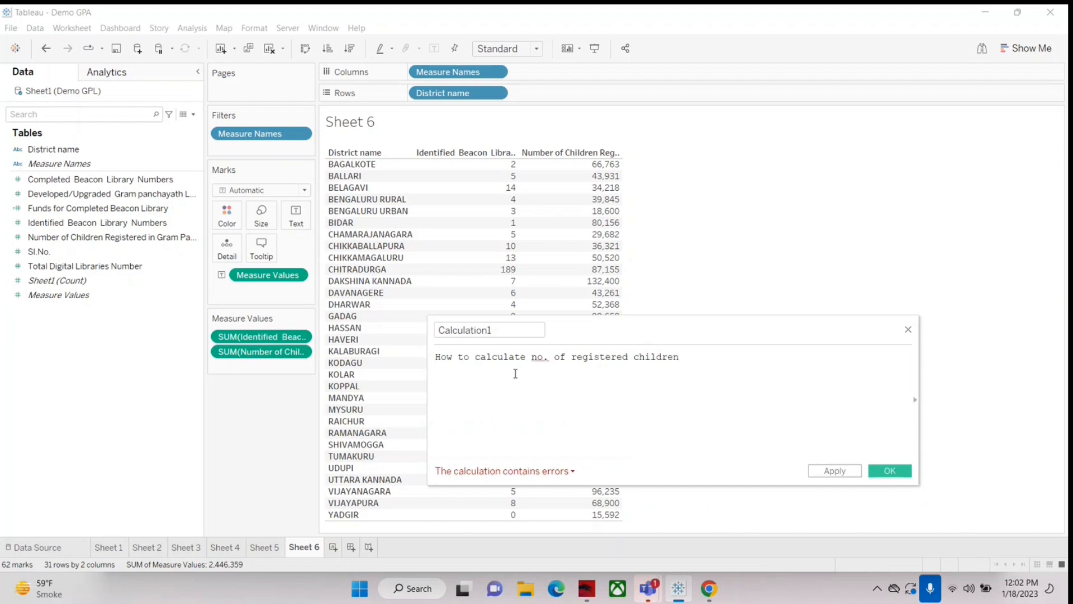
Step: Reword the text in the calculation editor to "How to calculate no. of children registred per library districtwise"
key("BackSpace")
key("BackSpace")
key("BackSpace")
key("BackSpace")
key("BackSpace")
key("BackSpace")
key("BackSpace")
key("BackSpace")
key("BackSpace")
key("BackSpace")
key("BackSpace")
key("BackSpace")
key("BackSpace")
key("BackSpace")
key("BackSpace")
key("BackSpace")
key("BackSpace")
key("BackSpace")
key("BackSpace")
type("childre")
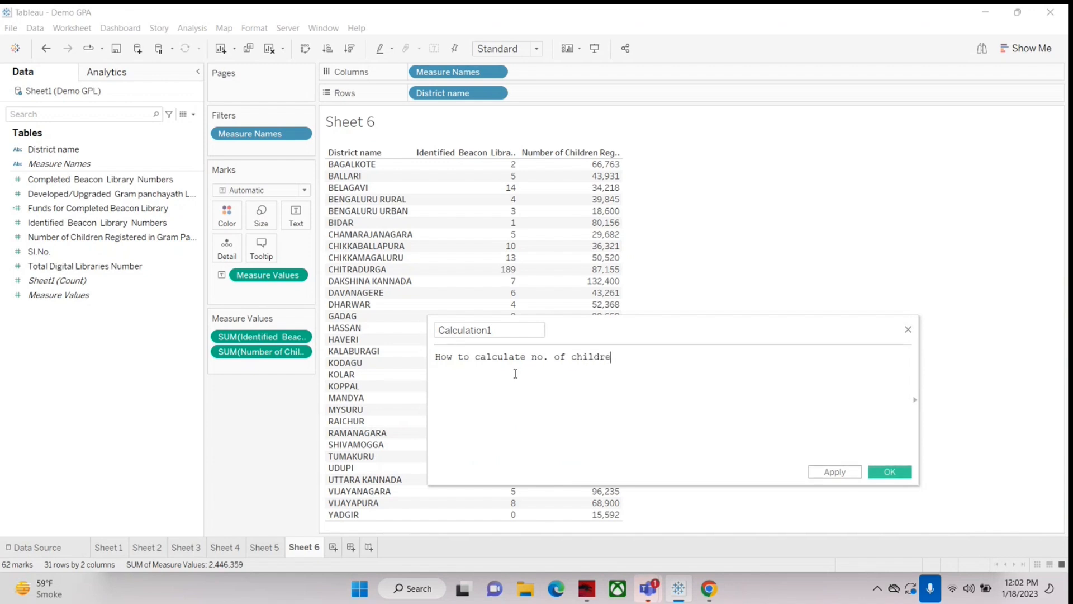
type("n registred per library")
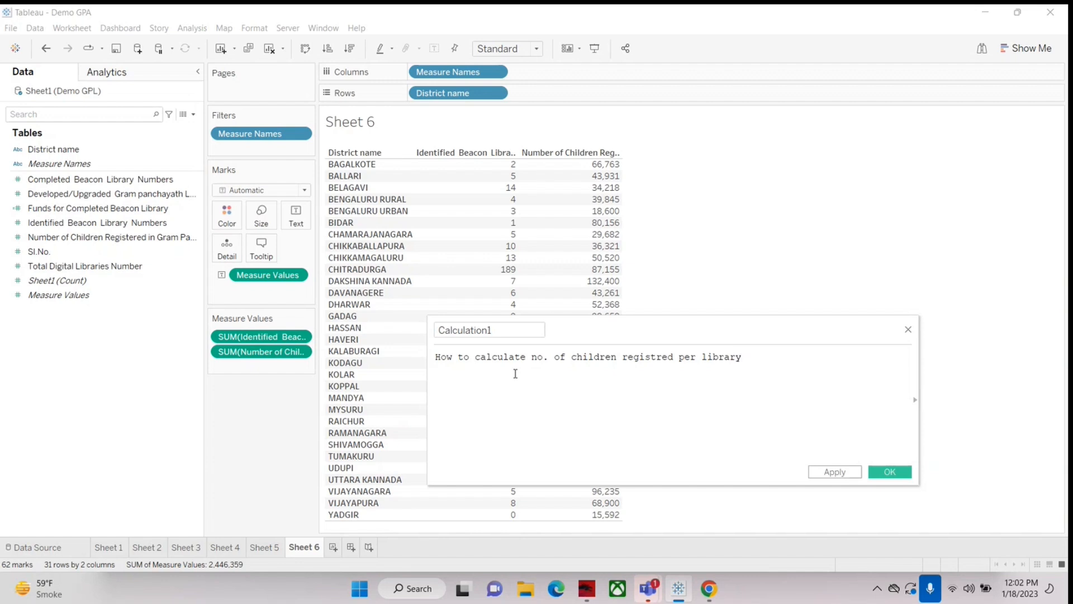
type(" districtwise")
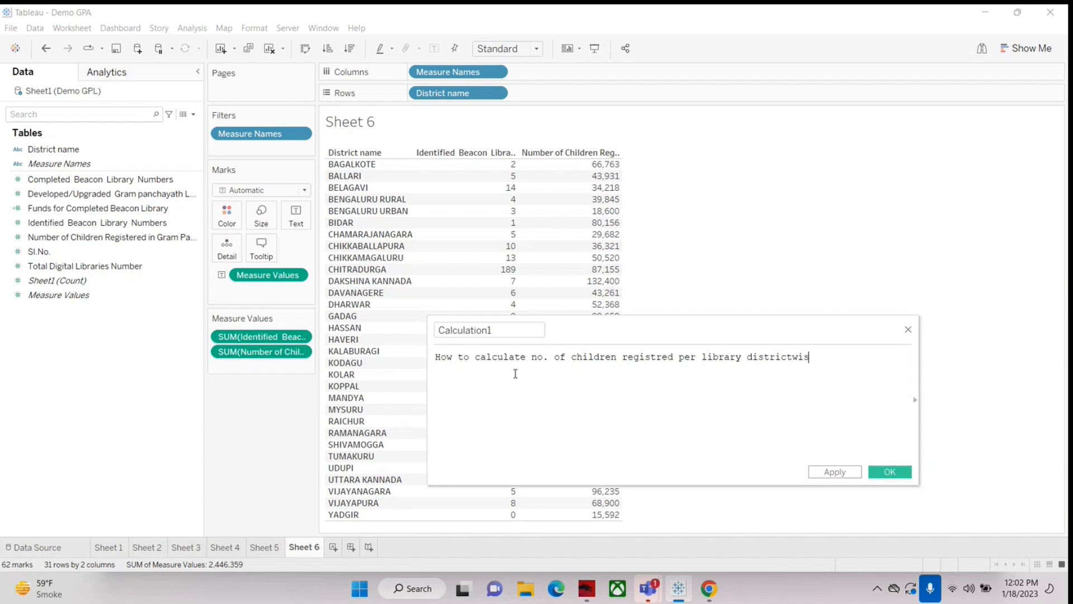
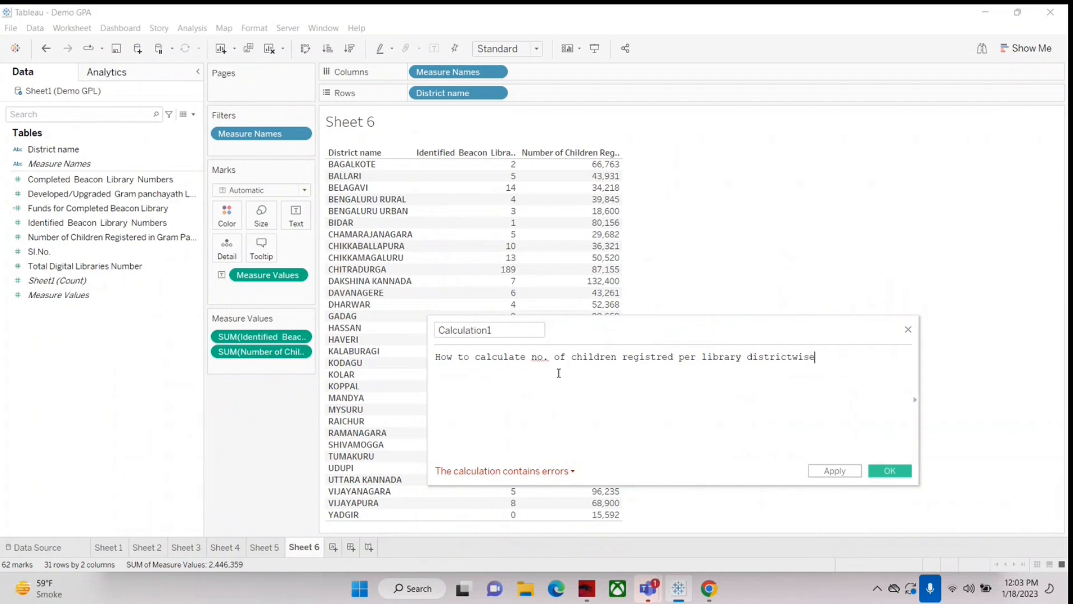
Step: Add the example figures 66763 and 2, separated by spaces, on a new line below the calculation editor's text
key("Return")
type("66")
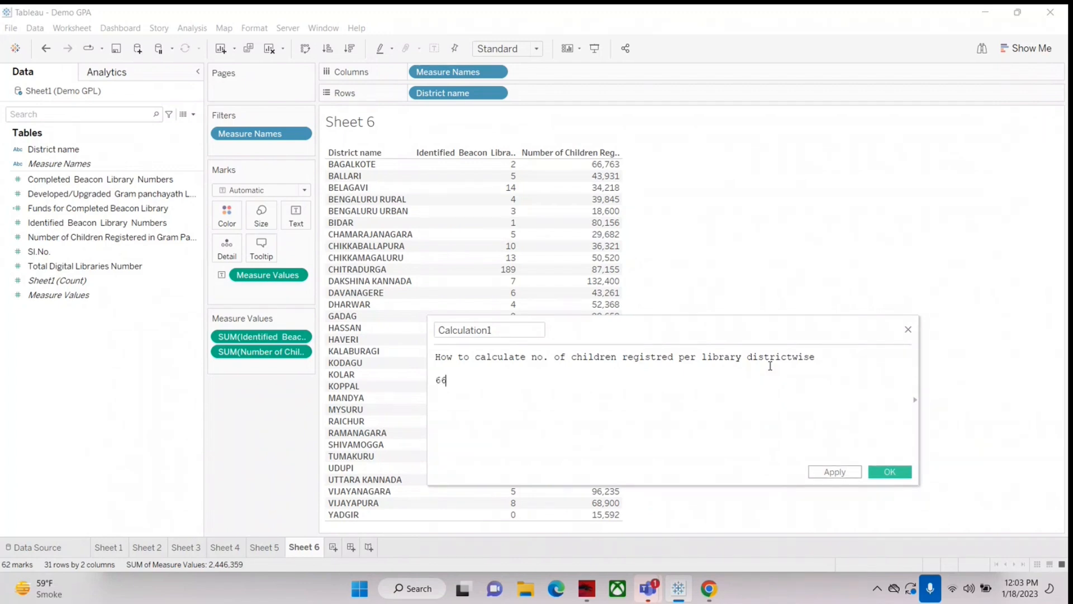
type("763")
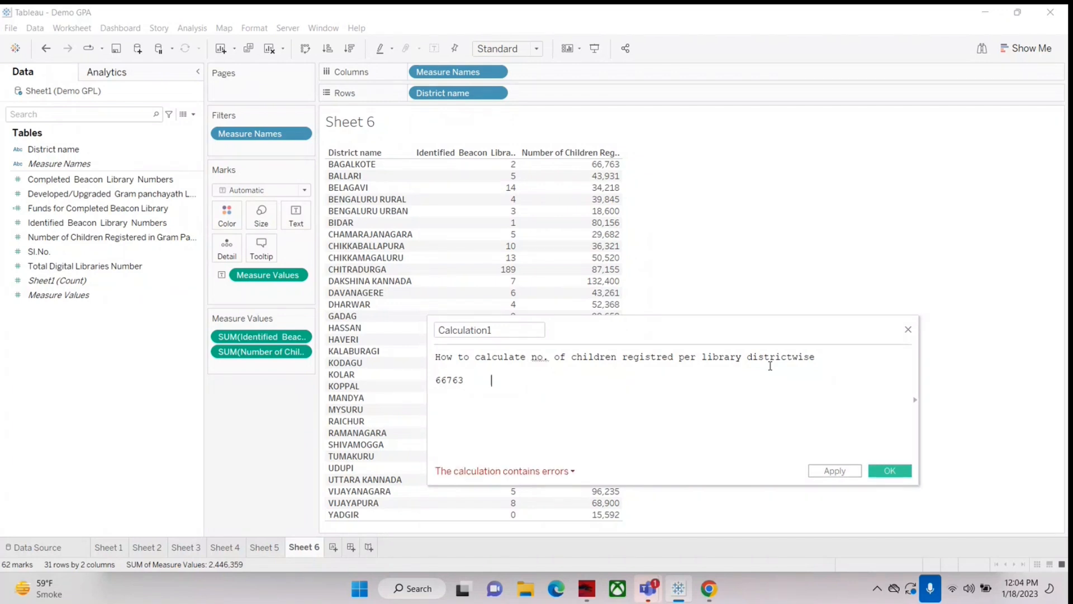
type("     2")
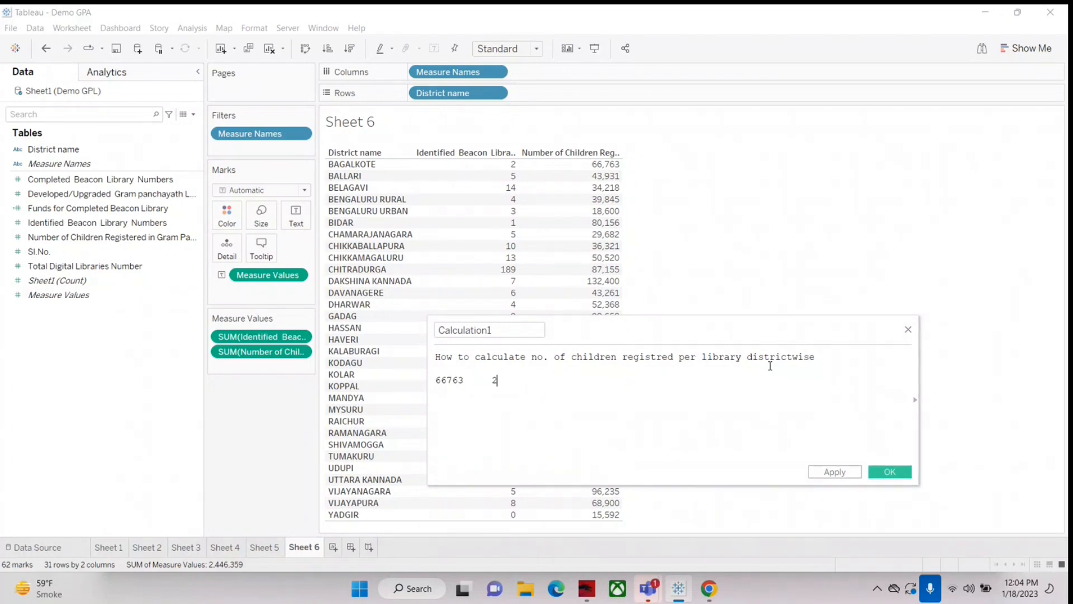
key("Left")
key("Left")
key("Left")
key("Left")
key("Left")
key("Left")
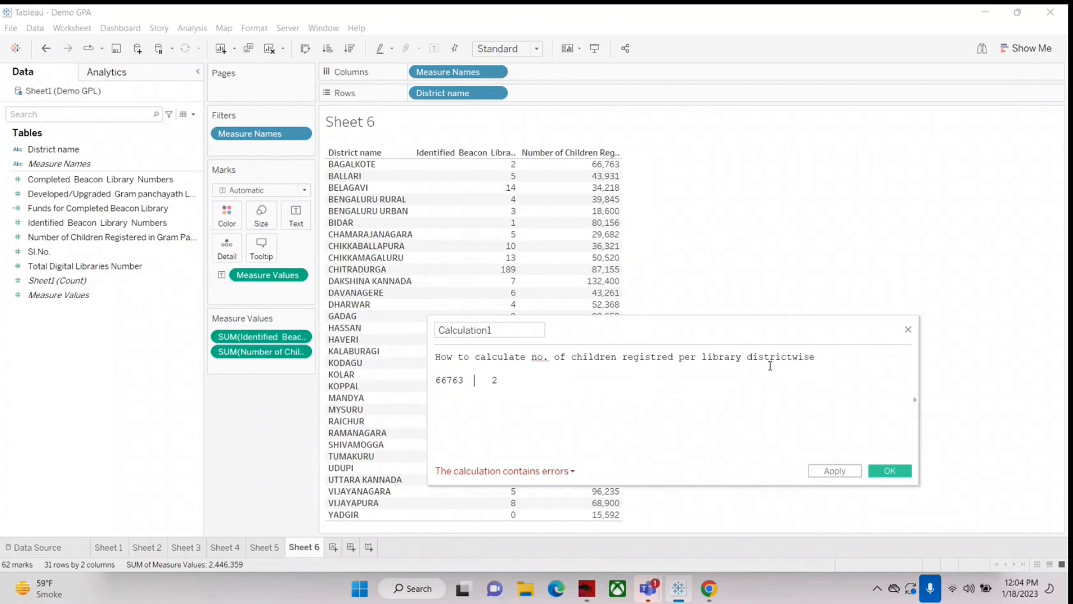
key("Left")
key("Right")
key("Right")
key("Right")
key("Right")
key("Right")
key("Right")
key("Right")
Step: Write the example division 66763/2 beneath the two figures in the calculation editor and highlight it
key("Return")
type("6676")
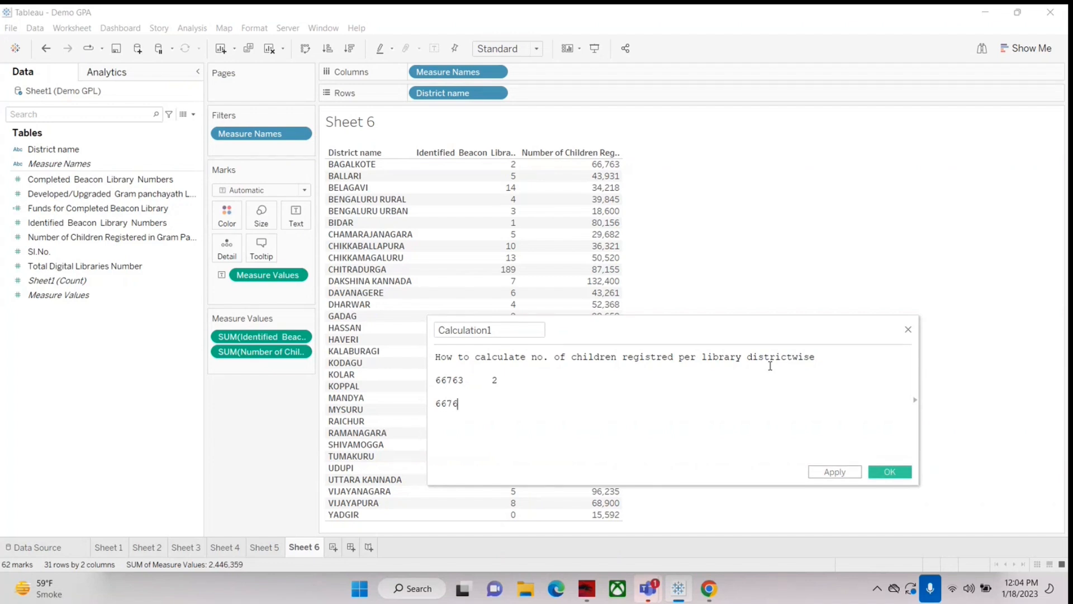
type("3/2")
key("shift+Left")
key("shift+Left")
key("shift+Left")
key("shift+Left")
key("shift+Left")
key("shift+Left")
key("shift+Left")
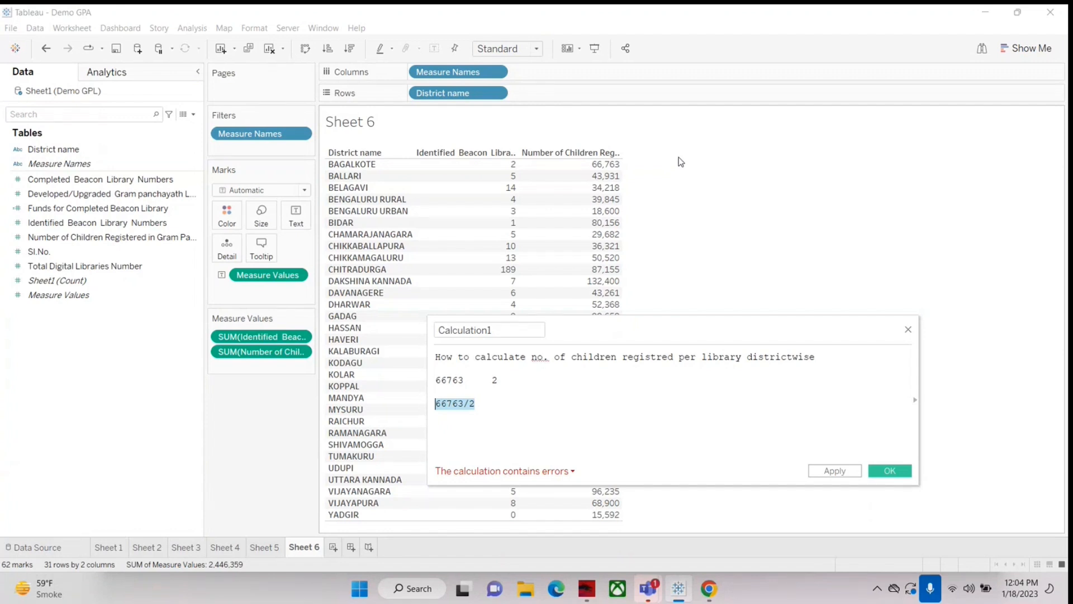
Step: Remove "How to" from the start of the editor's explanatory text and discard the draft calculation
left_click(473, 358)
key("BackSpace")
key("BackSpace")
key("BackSpace")
key("BackSpace")
key("BackSpace")
key("BackSpace")
key("BackSpace")
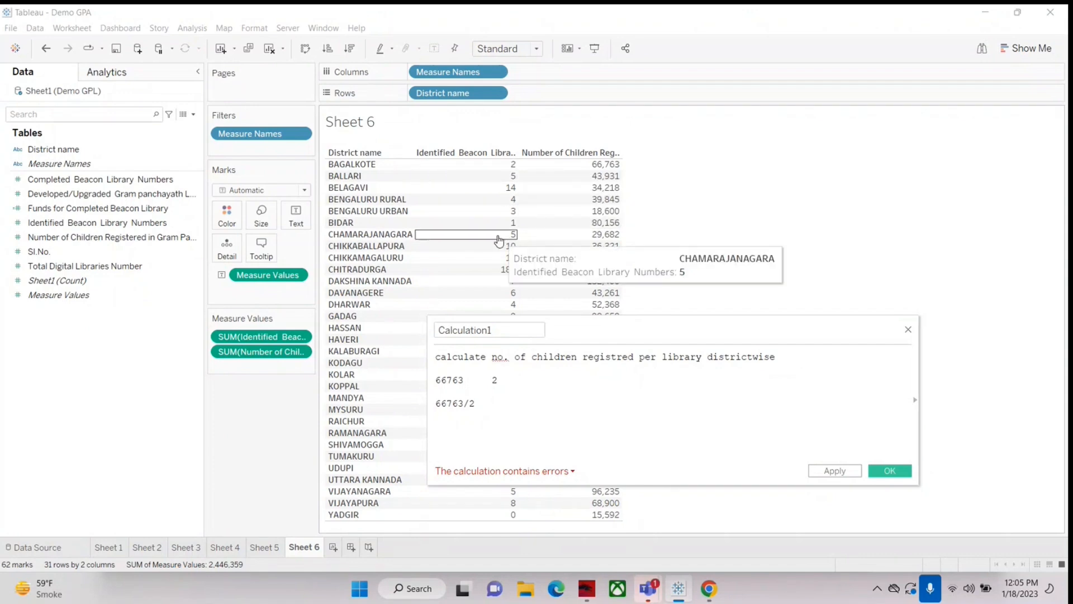
left_click(908, 331)
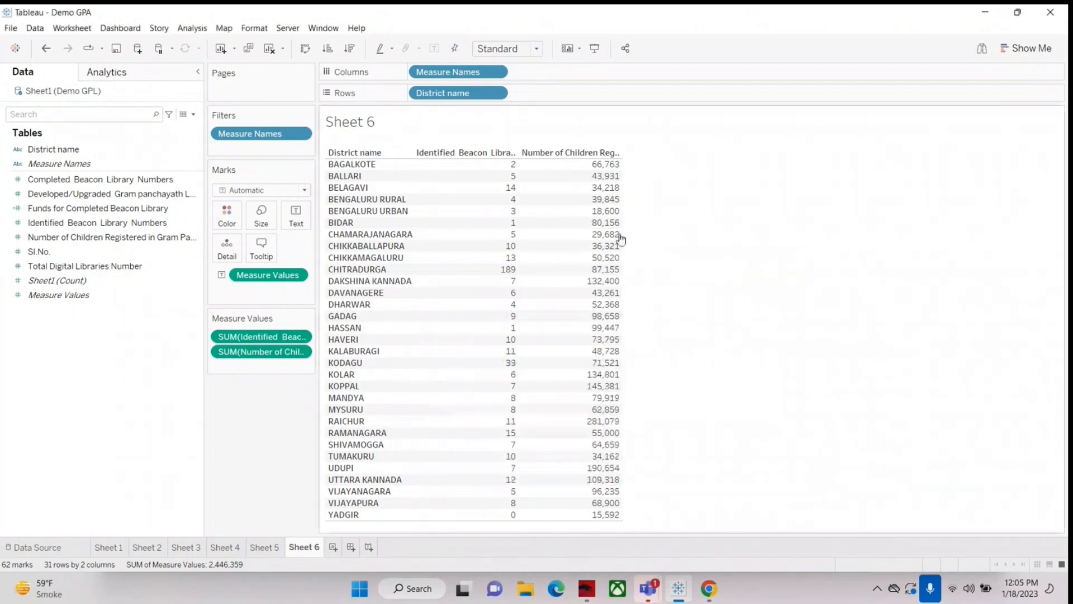
Step: Start a new calculated field, shift its editor slightly and name the field "Average No. of children per Identified Beacon Library"
left_click(193, 115)
left_click(111, 127)
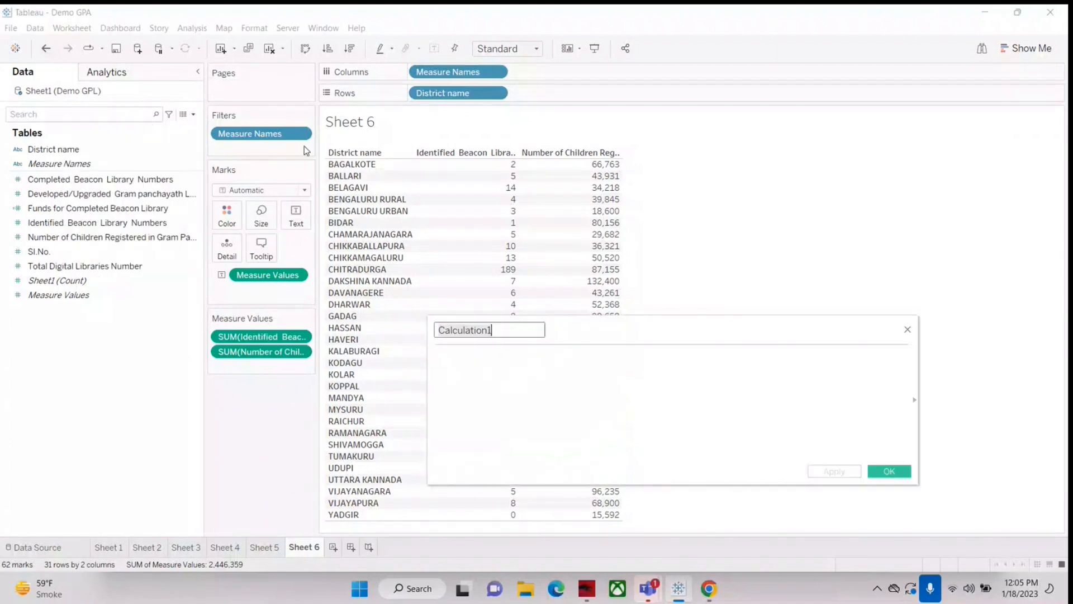
left_click_drag(595, 335, 624, 327)
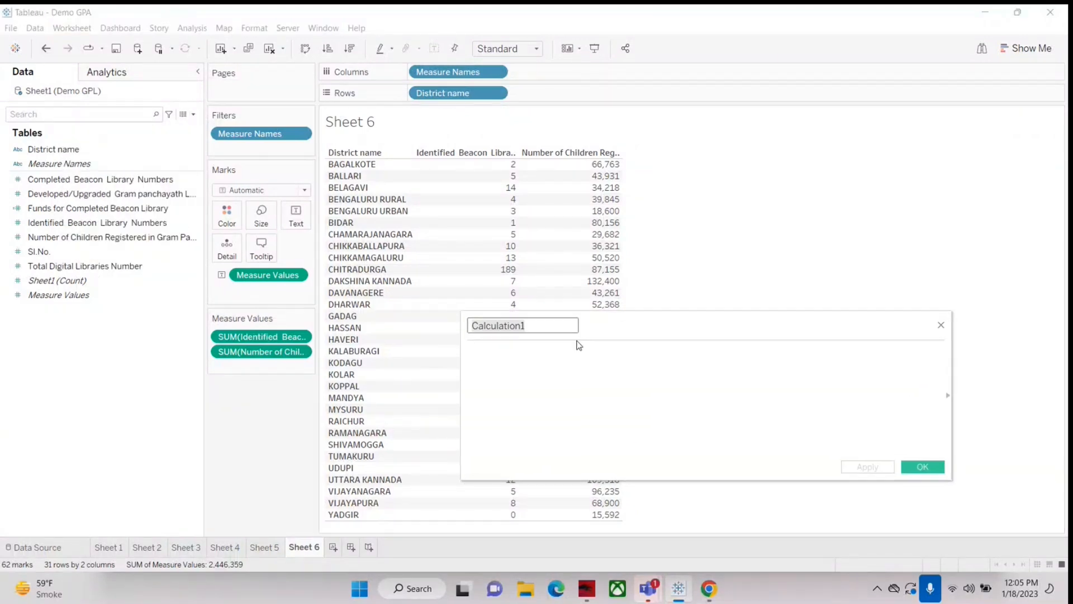
key("ctrl+a")
key("BackSpace")
type("Avera")
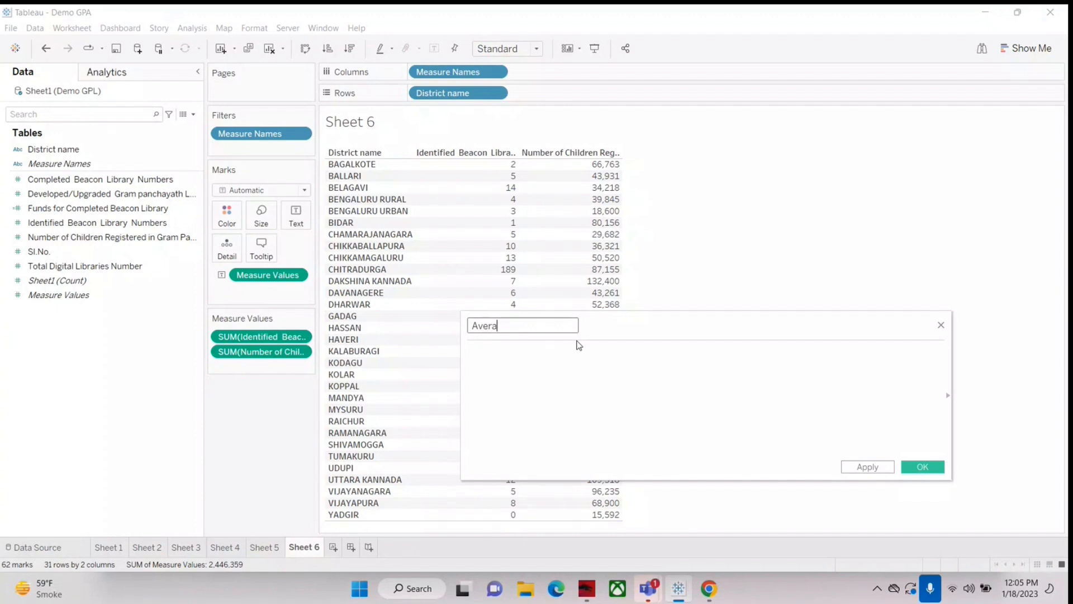
type("ge No. of children per be")
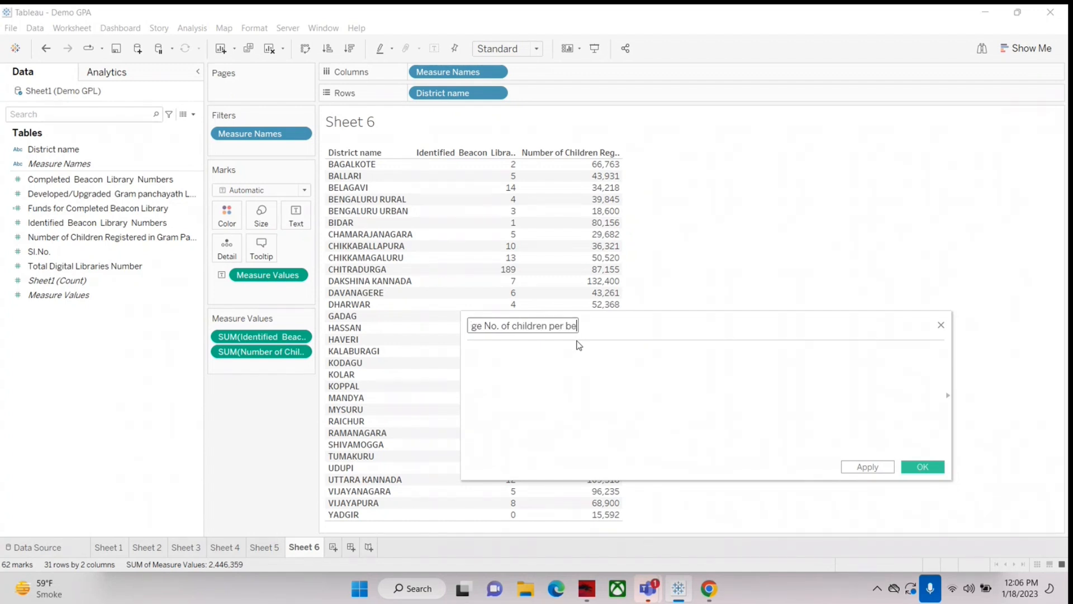
type("Iden")
type("tif")
type("ied Beaco")
type("n Libr")
type("ary")
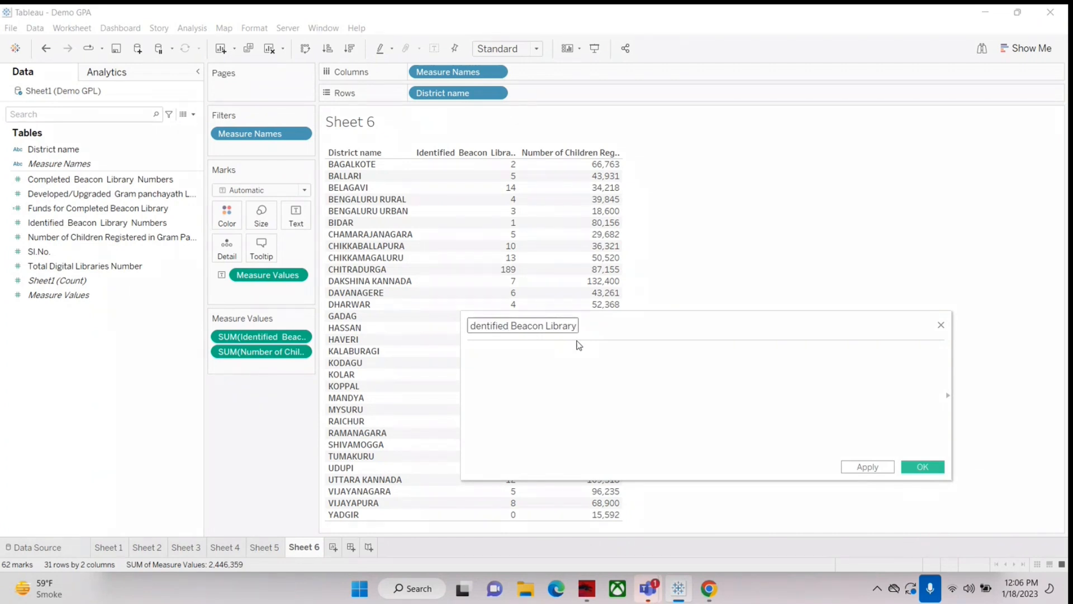
key("Left")
key("Left")
key("Left")
key("Left")
key("Left")
key("Left")
key("Left")
key("Left")
key("Left")
key("Left")
key("Left")
key("Left")
key("Left")
key("Left")
key("Left")
key("Left")
key("Left")
key("Left")
key("Left")
key("Left")
key("Left")
Step: Define the field as [Number of Children Registered in Gram Panchayath Libraries]/[Identified Beacon Library Numbers], check the full formula and save it
left_click(535, 367)
left_click(37, 237)
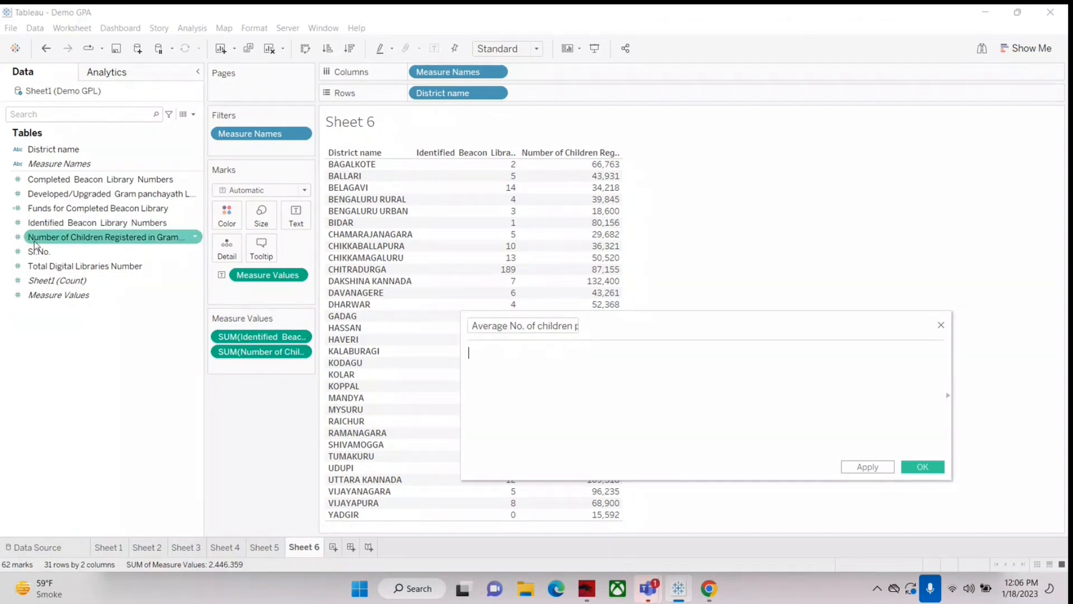
left_click_drag(35, 245, 559, 380)
type("/")
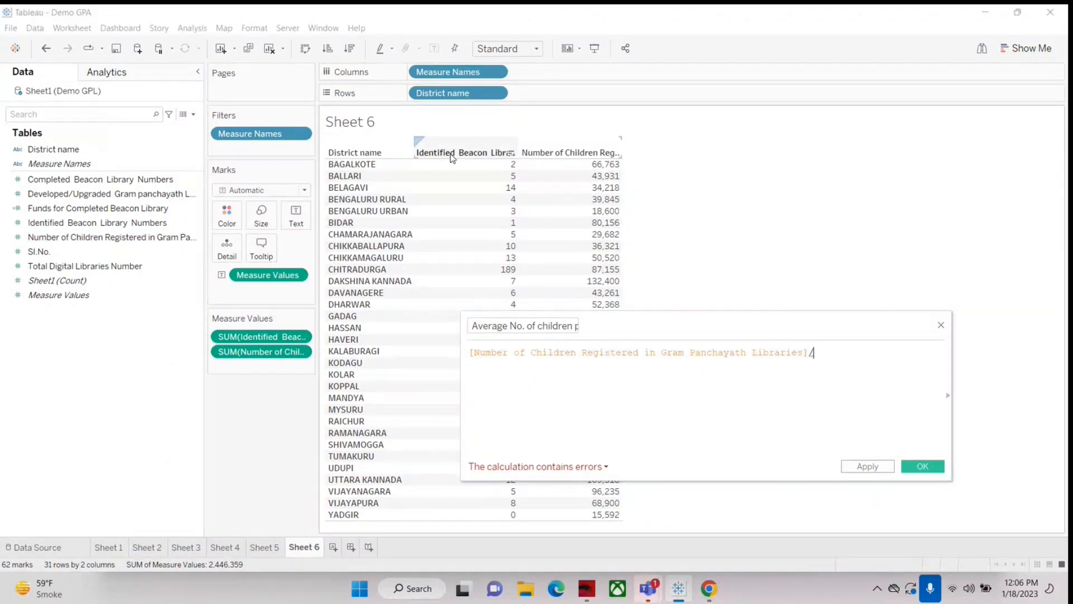
left_click_drag(84, 222, 837, 357)
left_click_drag(795, 321, 714, 272)
left_click_drag(628, 402, 546, 402)
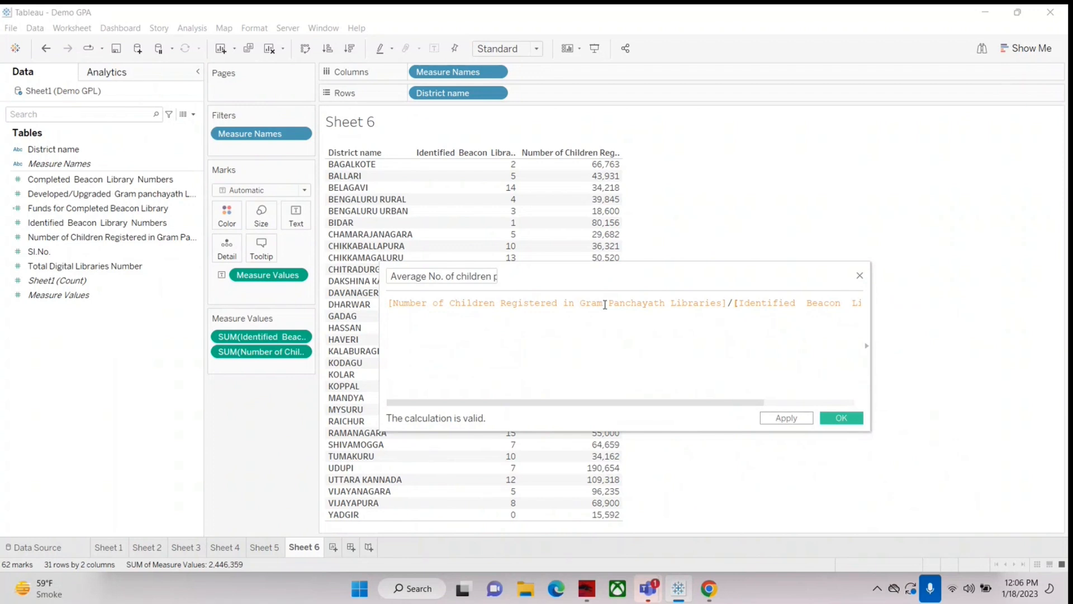
left_click_drag(635, 402, 679, 403)
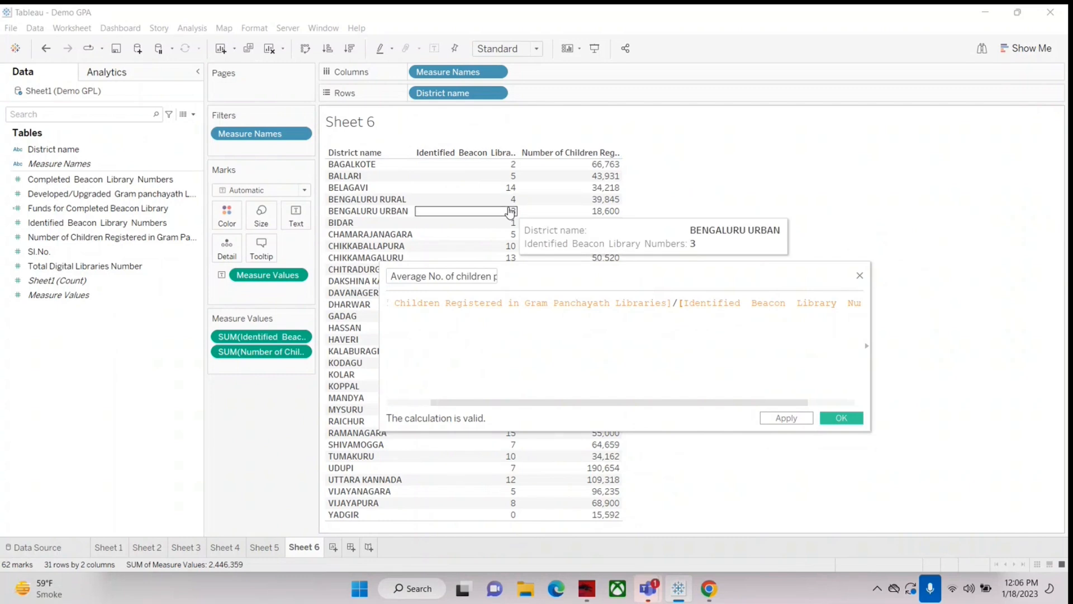
left_click_drag(699, 402, 742, 402)
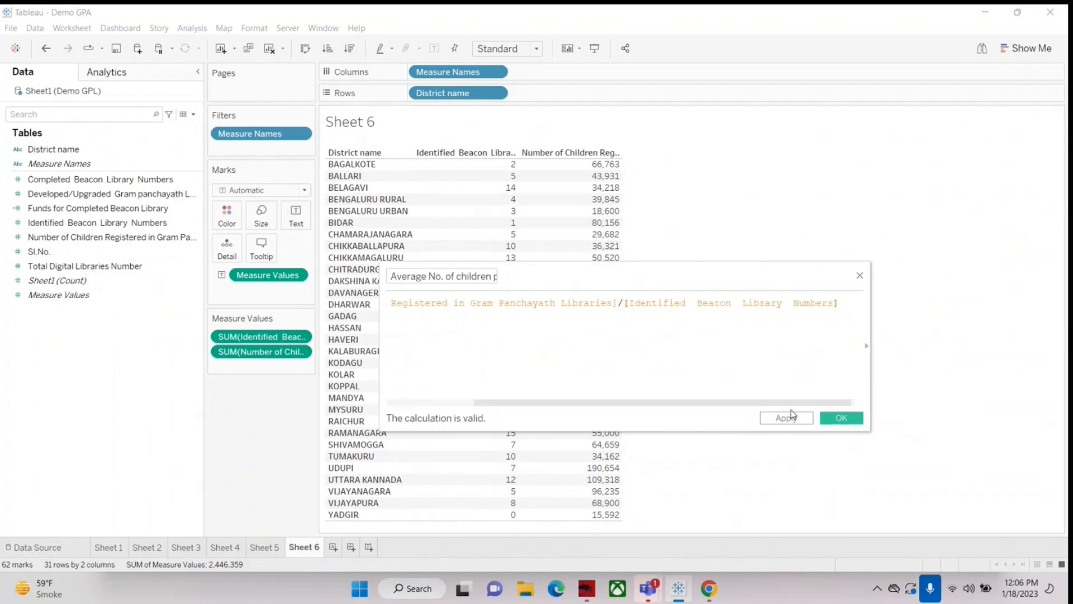
left_click(837, 420)
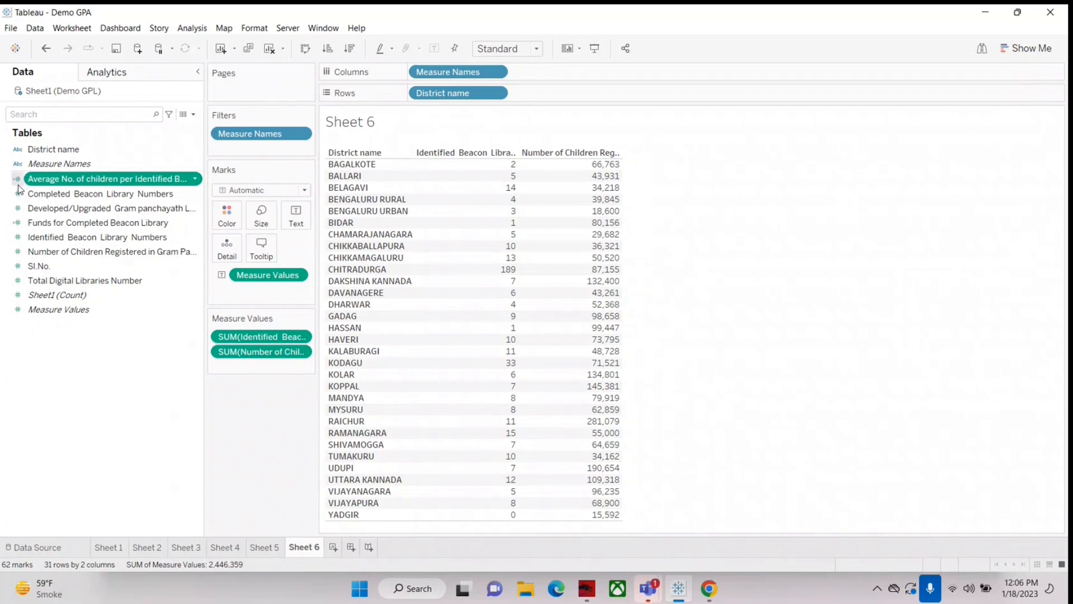
Step: Add the average-children-per-library field as a value column in the district table and sort the districts by it in descending order
left_click_drag(66, 185, 628, 203)
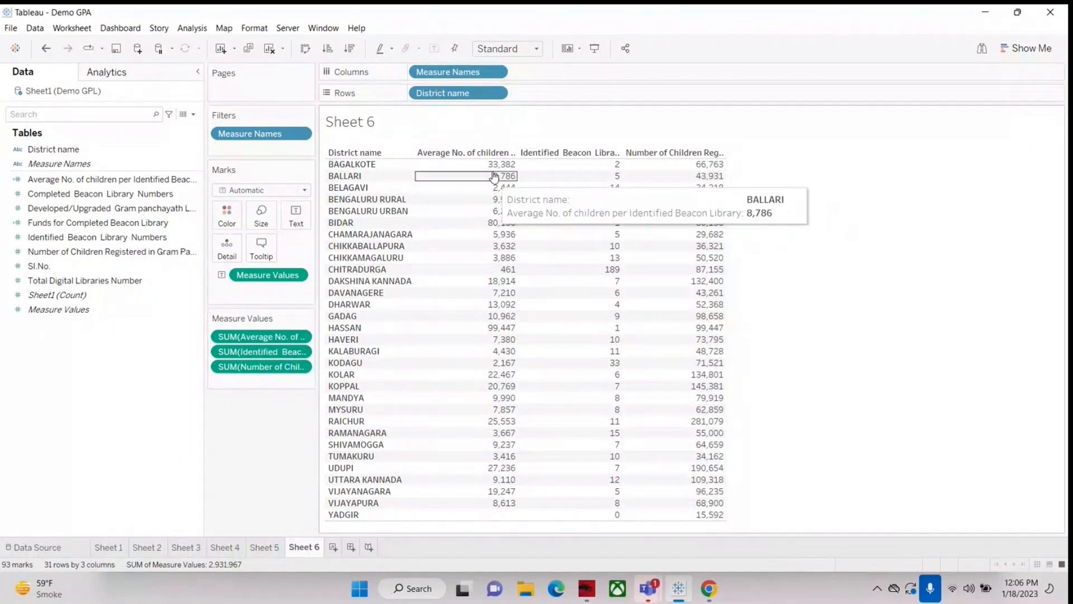
left_click(512, 152)
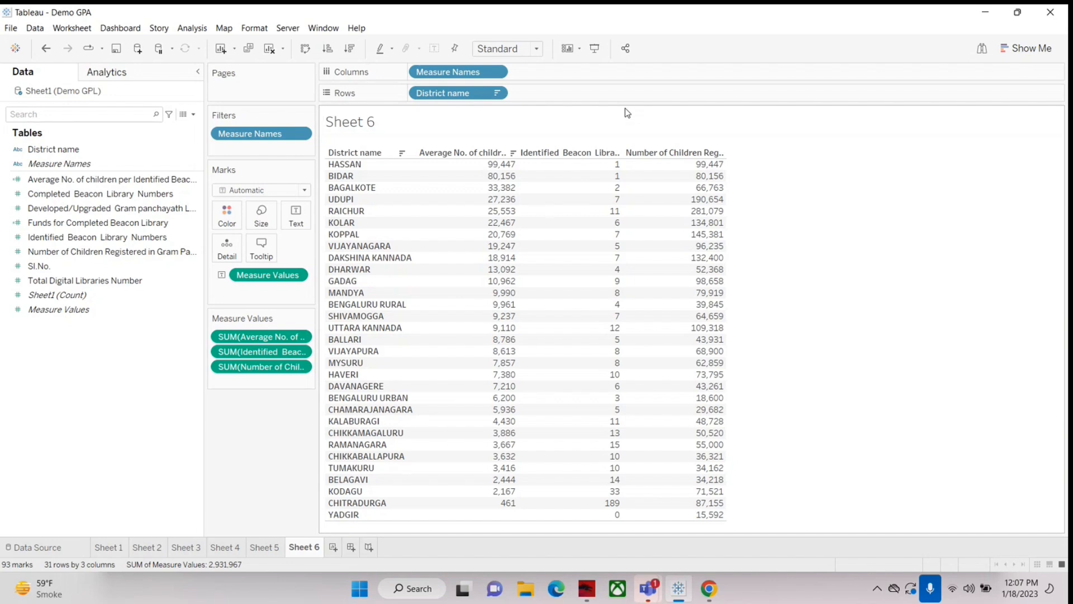
left_click(1002, 495)
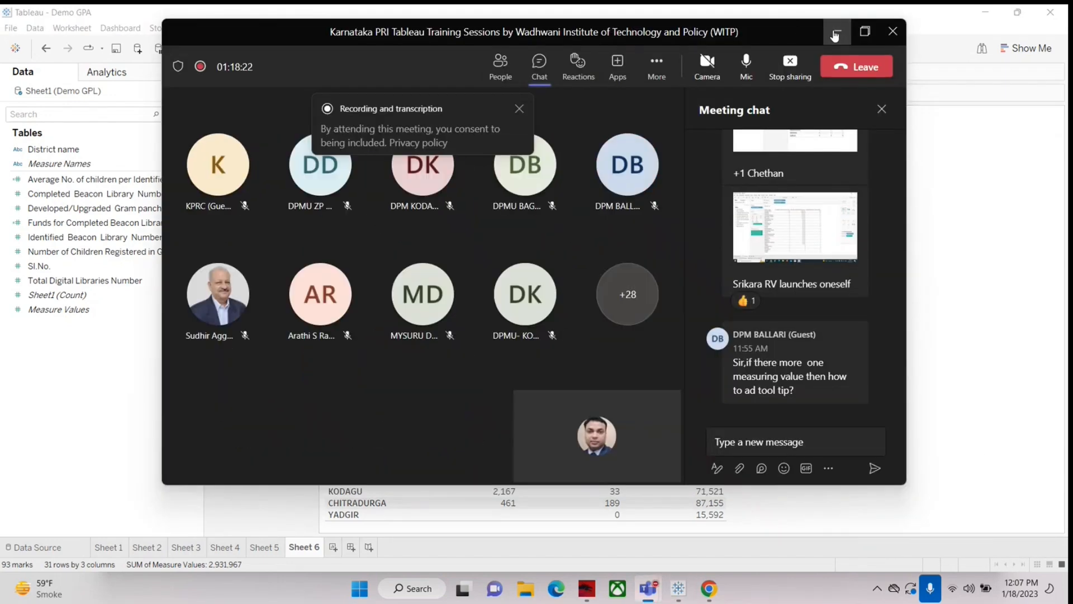
left_click(835, 36)
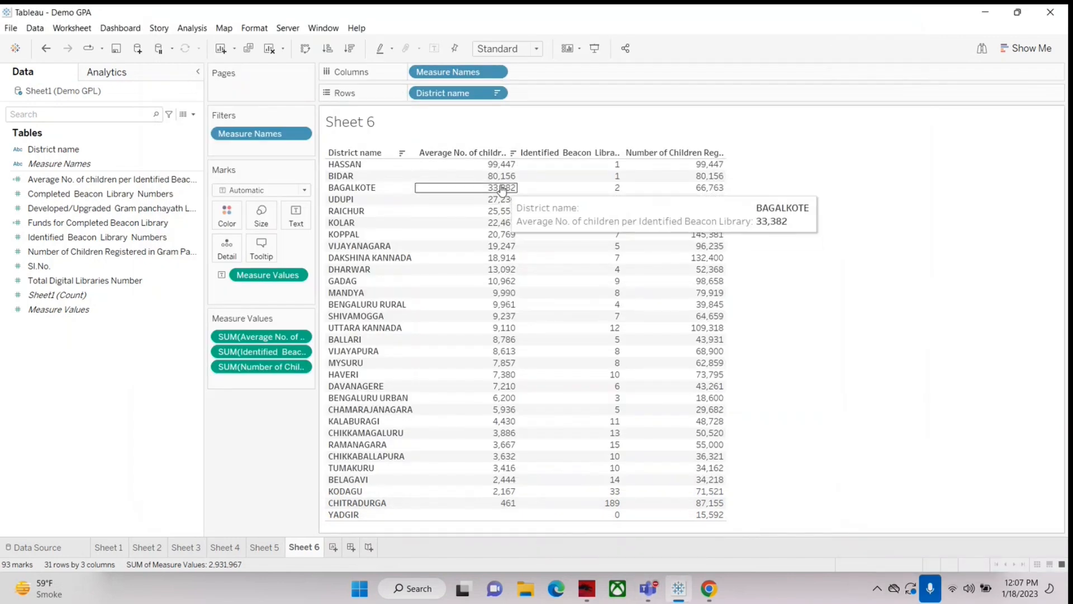
Step: Compare the average children, identified library numbers and registered children of the highest-ranked districts in Sheet 6
mouse_move(504, 189)
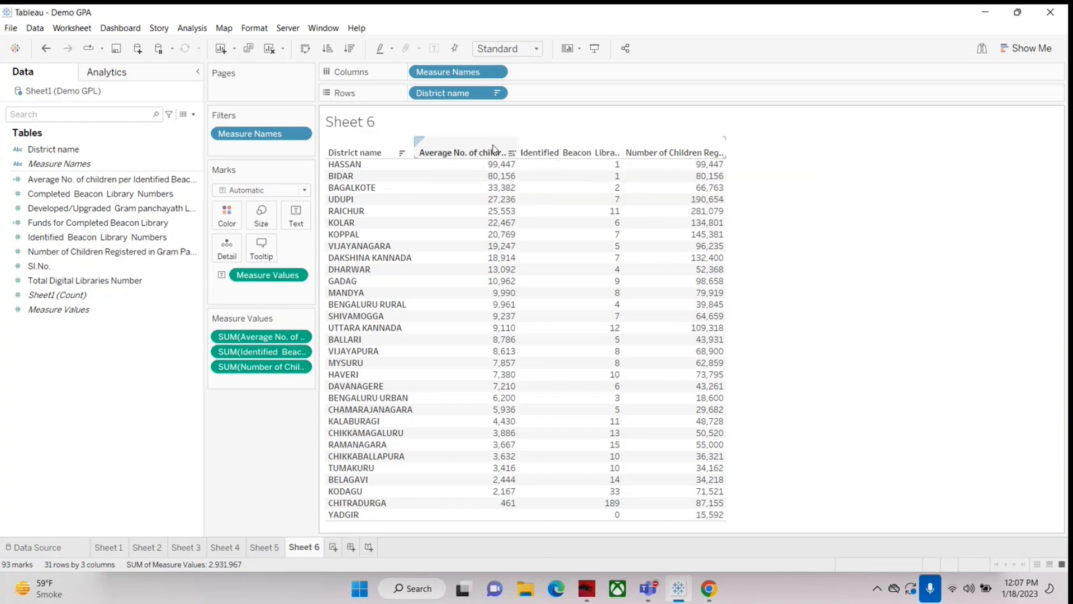
mouse_move(533, 307)
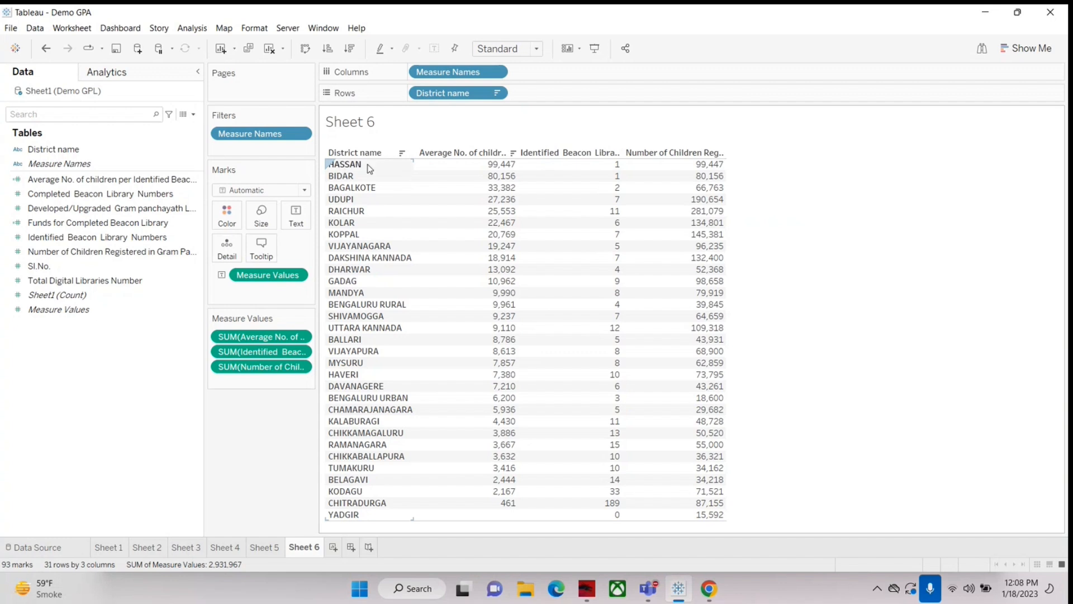
mouse_move(612, 178)
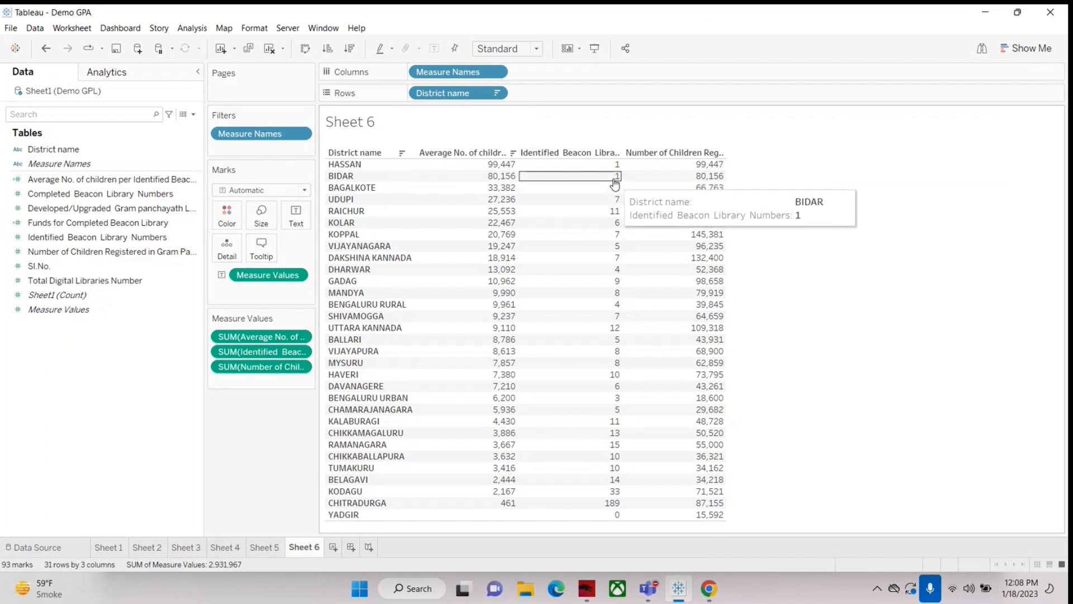
mouse_move(709, 180)
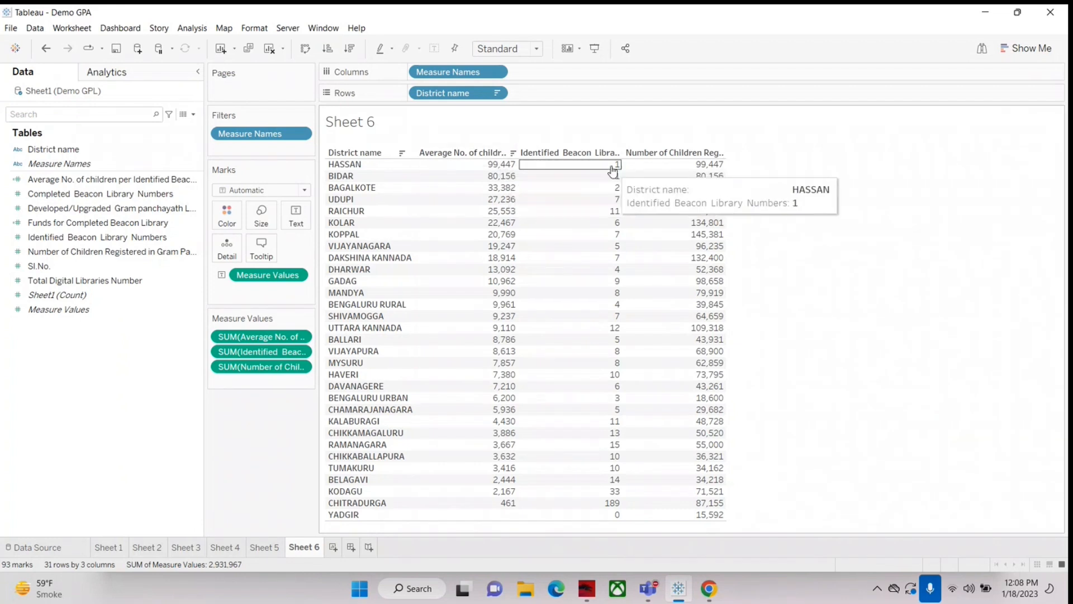
mouse_move(643, 197)
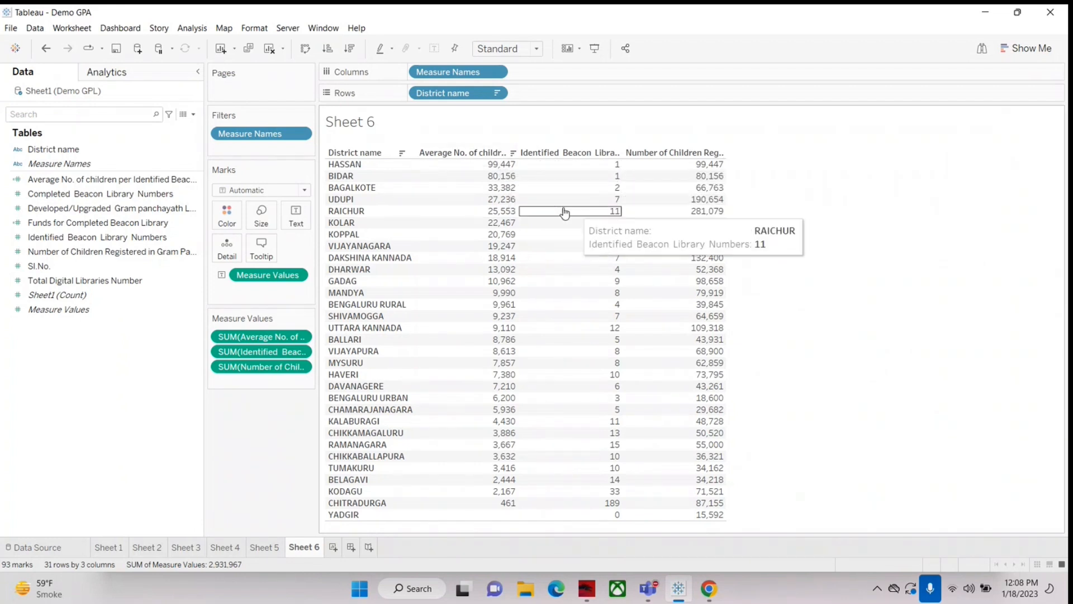
mouse_move(548, 218)
mouse_move(678, 216)
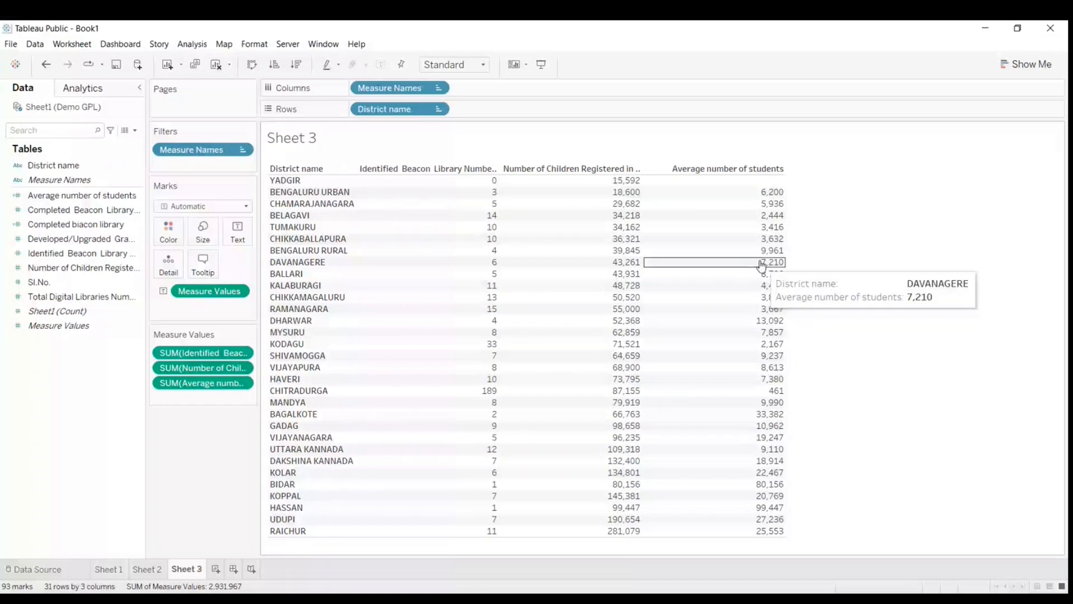
Step: Sort the districts in the Tableau Public Book1 workbook's Sheet 3 by Average number of students, trying ascending order before applying descending
left_click(735, 171)
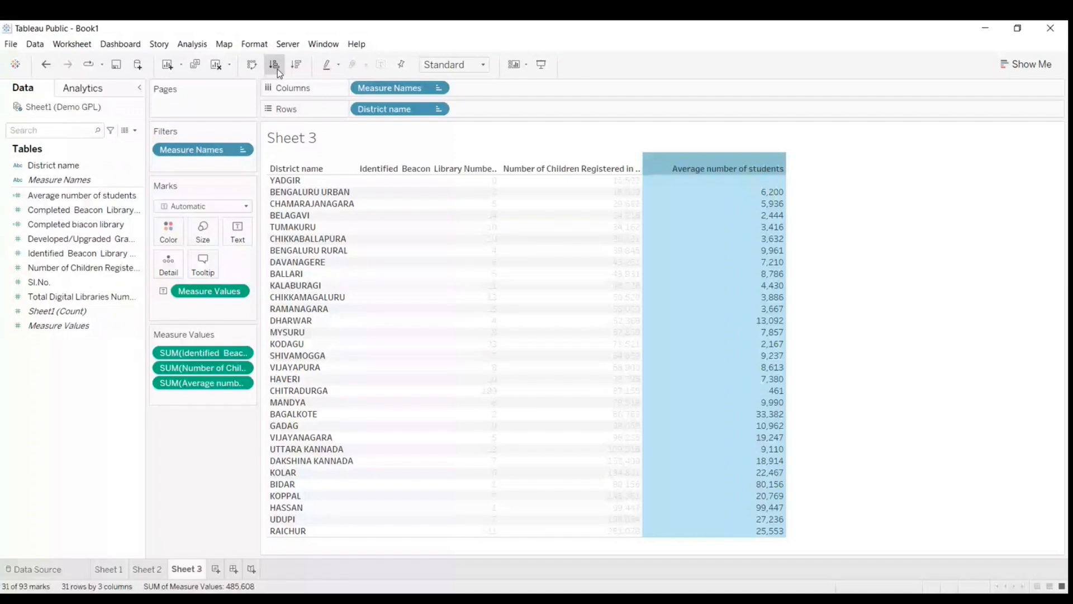
left_click(277, 68)
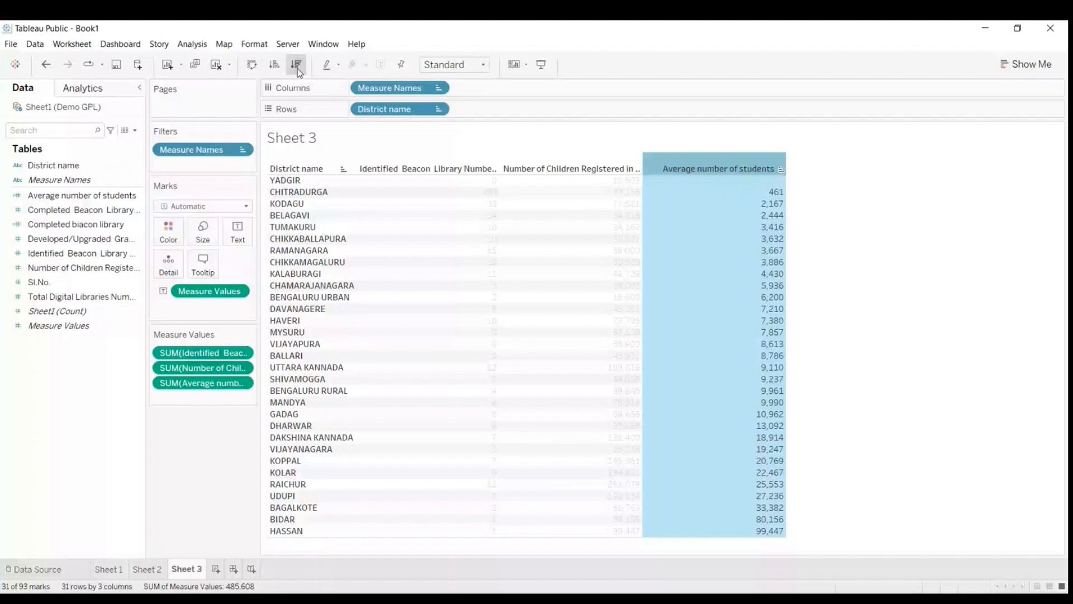
left_click(298, 69)
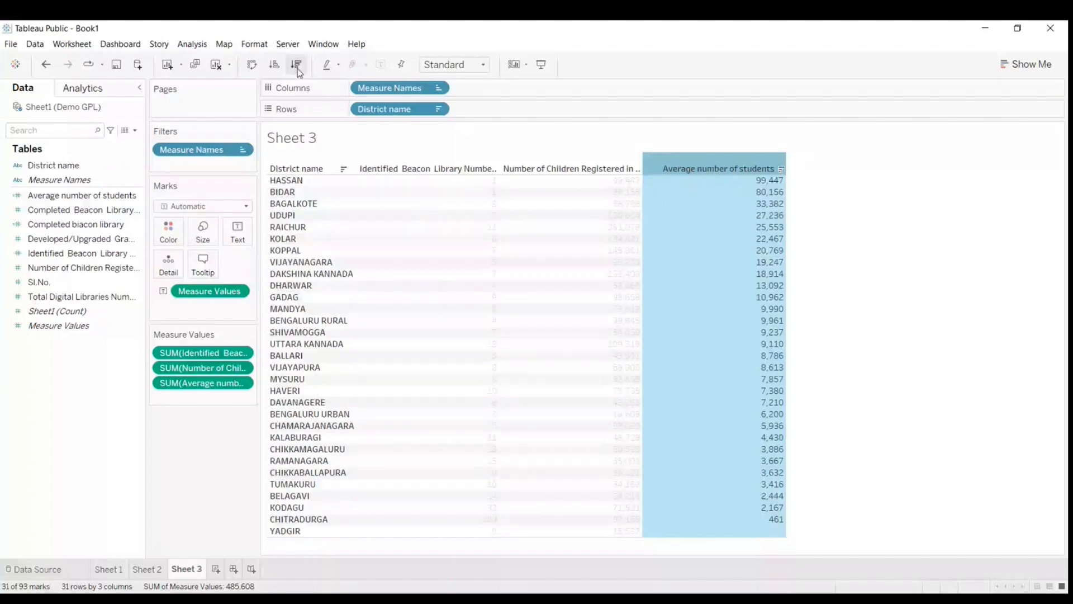
Step: Swap the rows and columns of the Sheet 3 table and restore the districts to rows
left_click(252, 65)
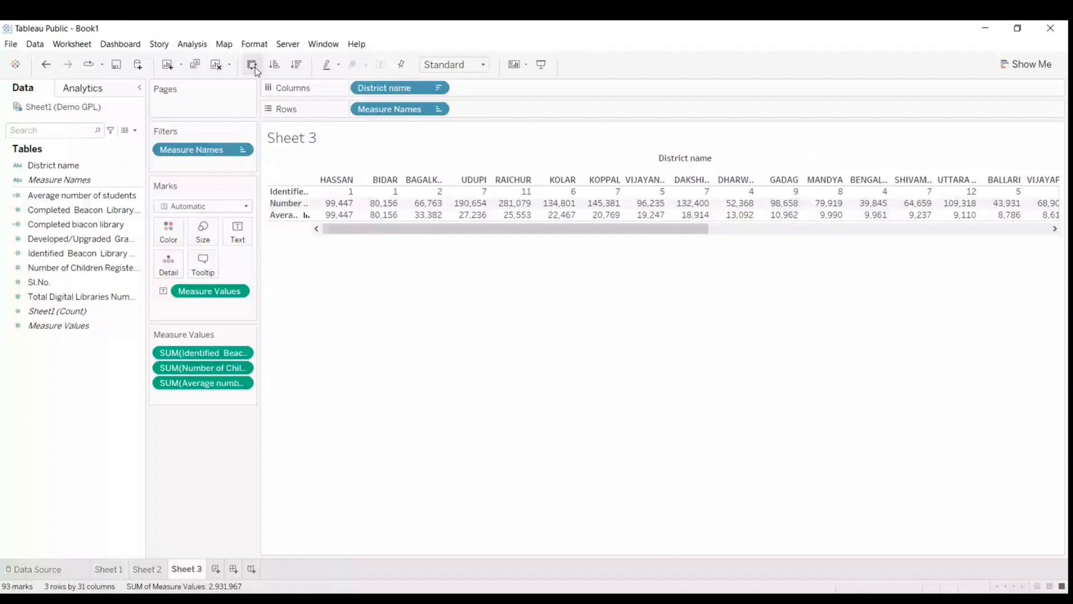
left_click(253, 65)
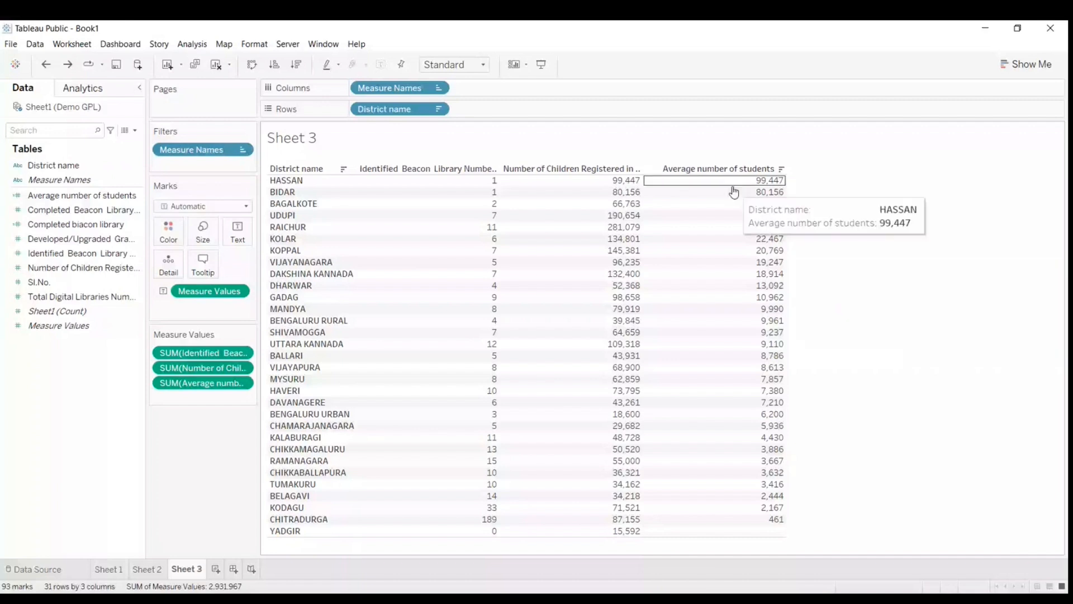
left_click(718, 170)
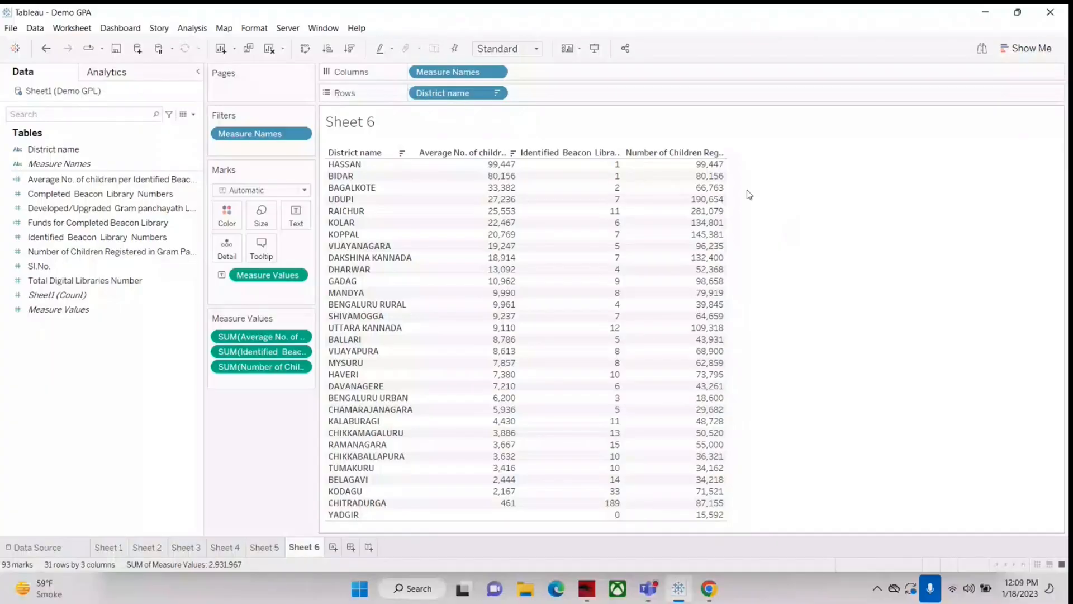
Step: Cycle the sort on Sheet 6's average-children column through ascending and unsorted order, then reapply descending order
left_click(702, 176)
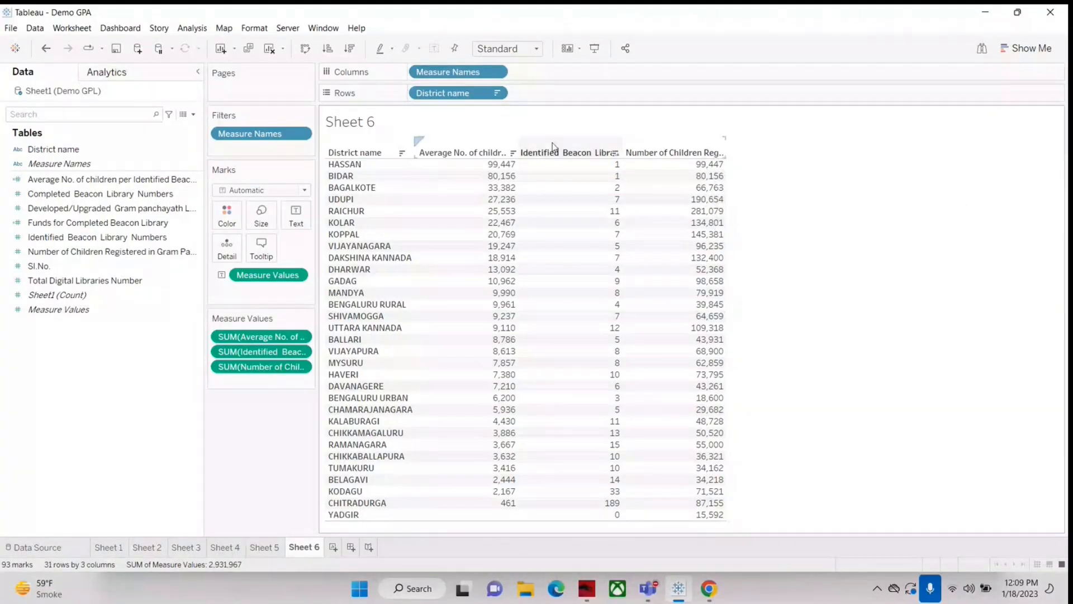
left_click(457, 156)
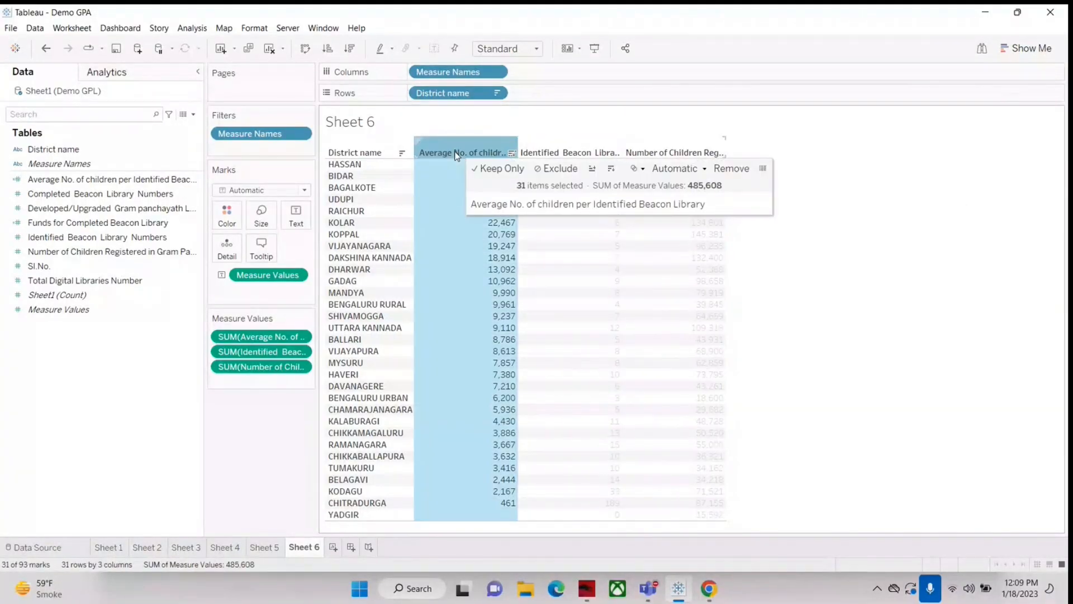
left_click(512, 152)
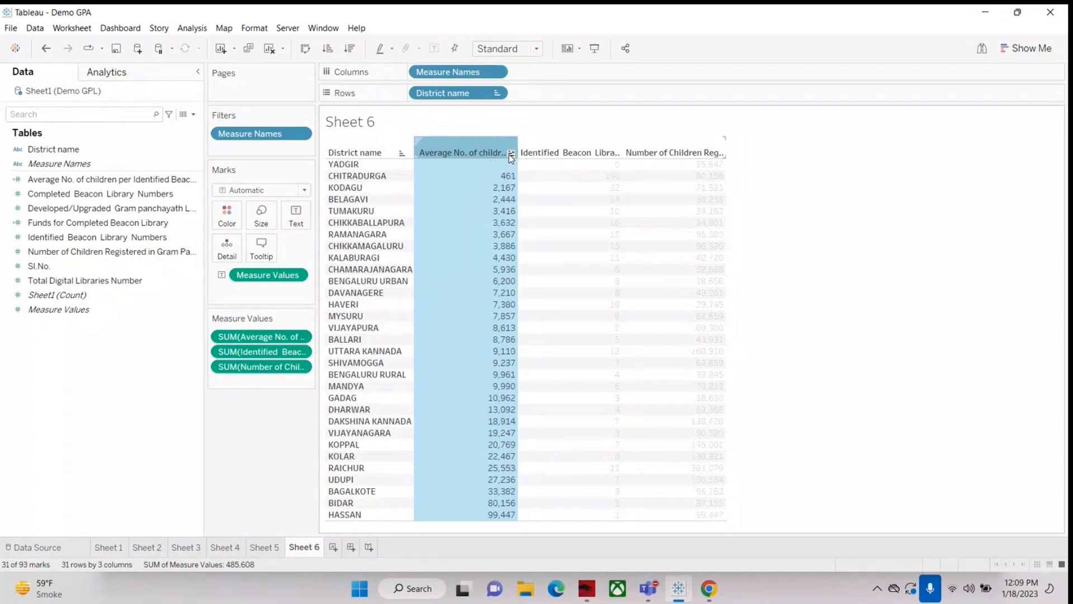
left_click(511, 154)
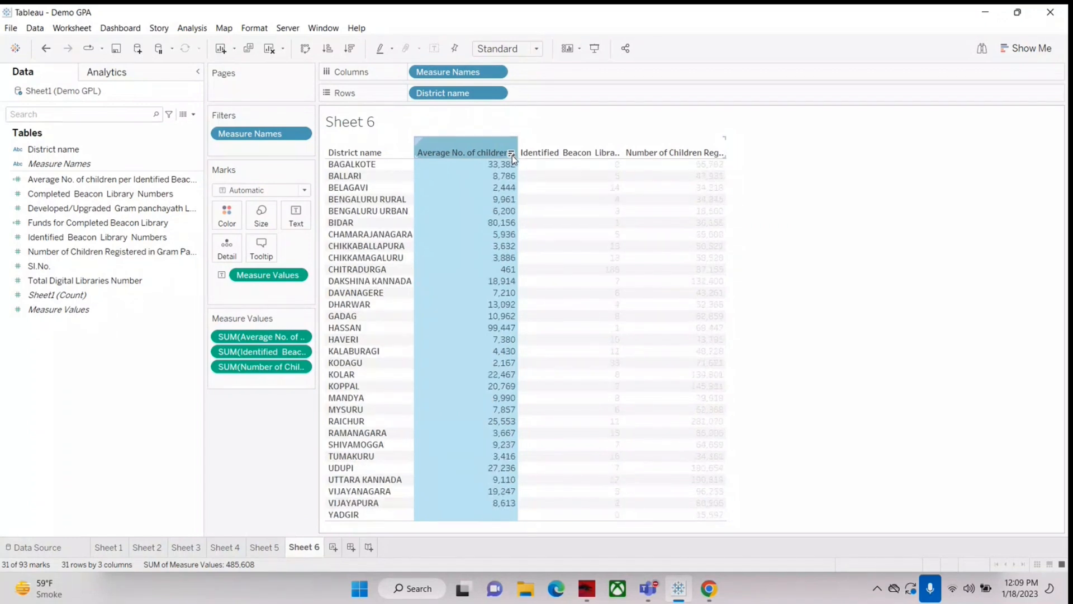
left_click(512, 155)
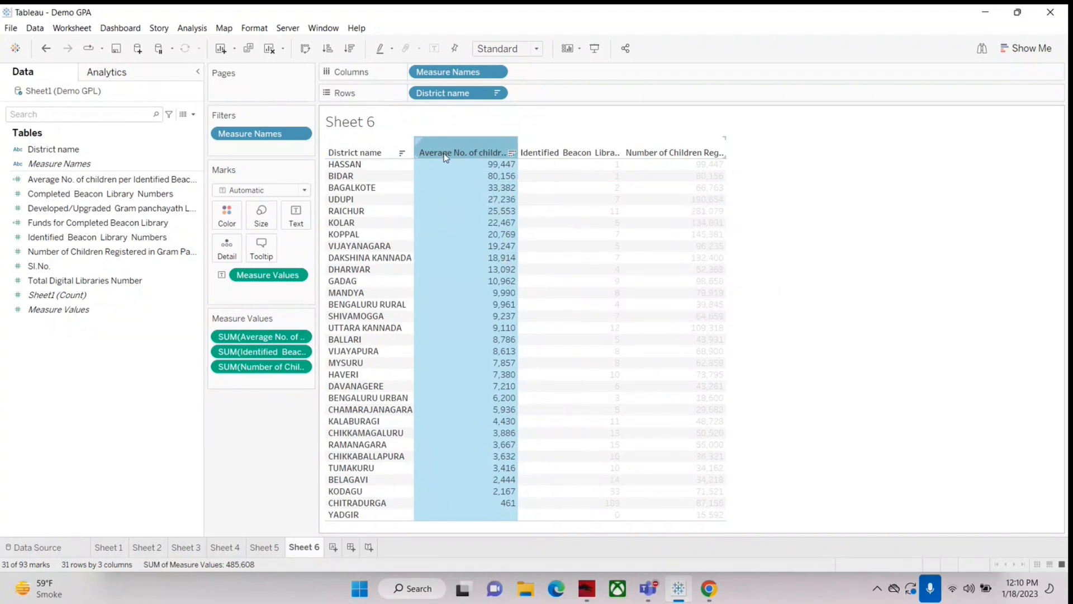
Step: Review the formula of the Average No. of children per Identified Beacon Library field and compare it with the district values
left_click(49, 180)
right_click(49, 182)
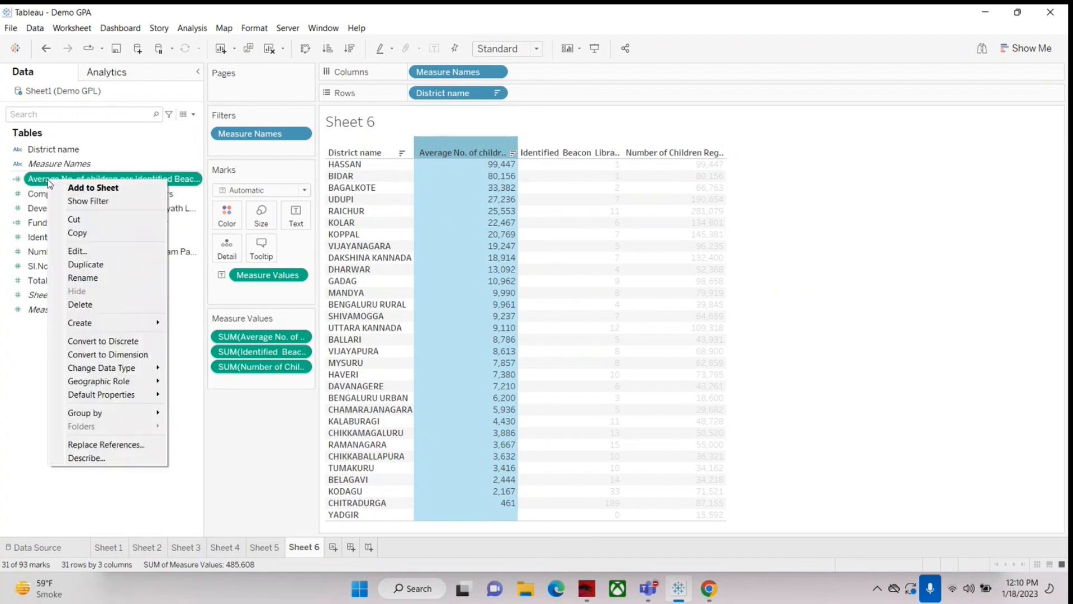
left_click(78, 253)
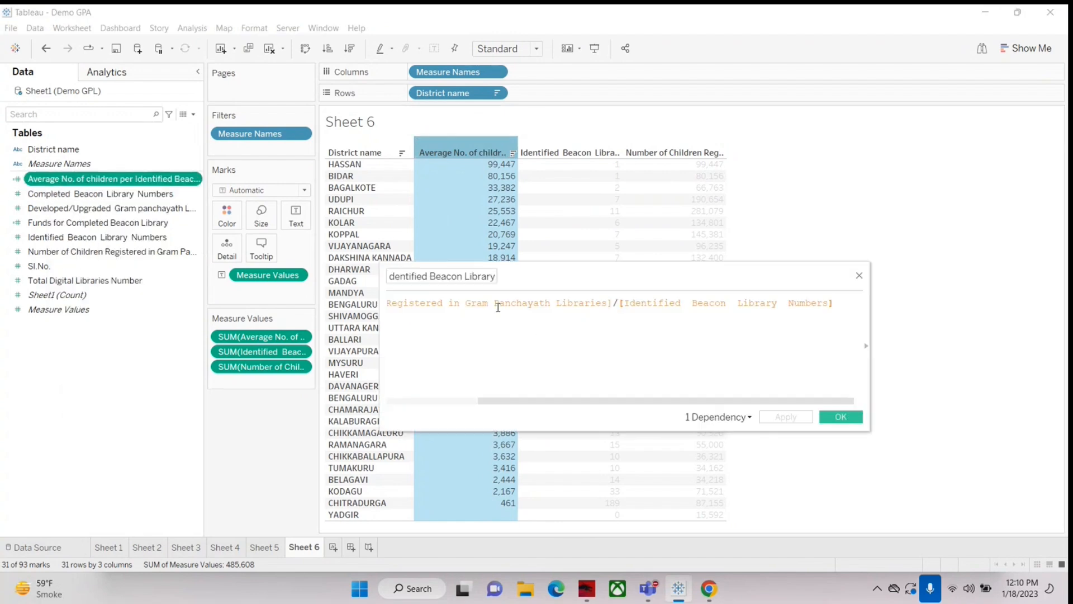
left_click_drag(674, 401, 626, 400)
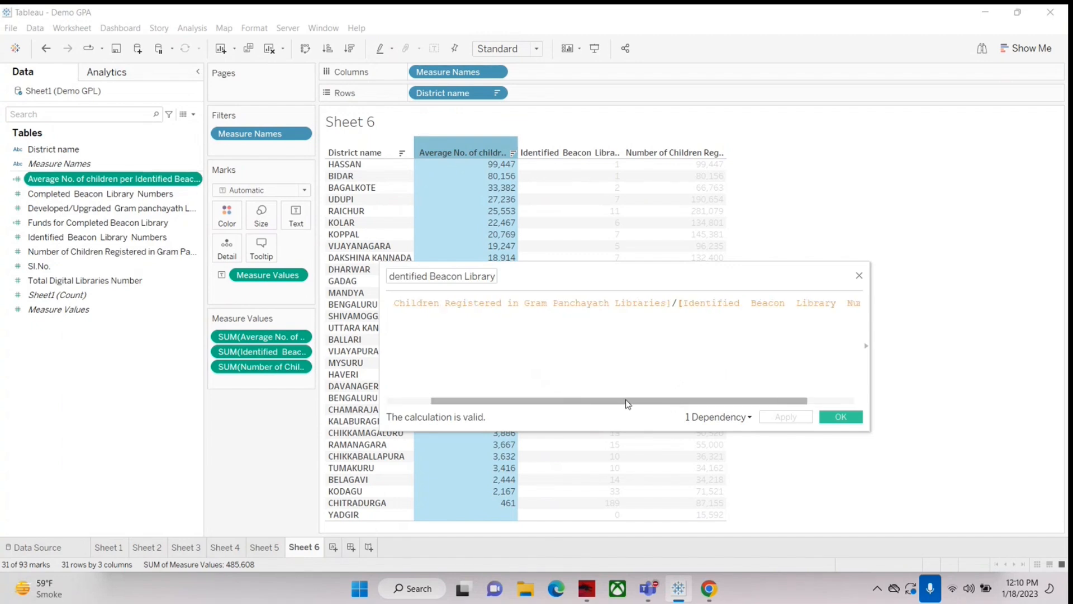
left_click(859, 275)
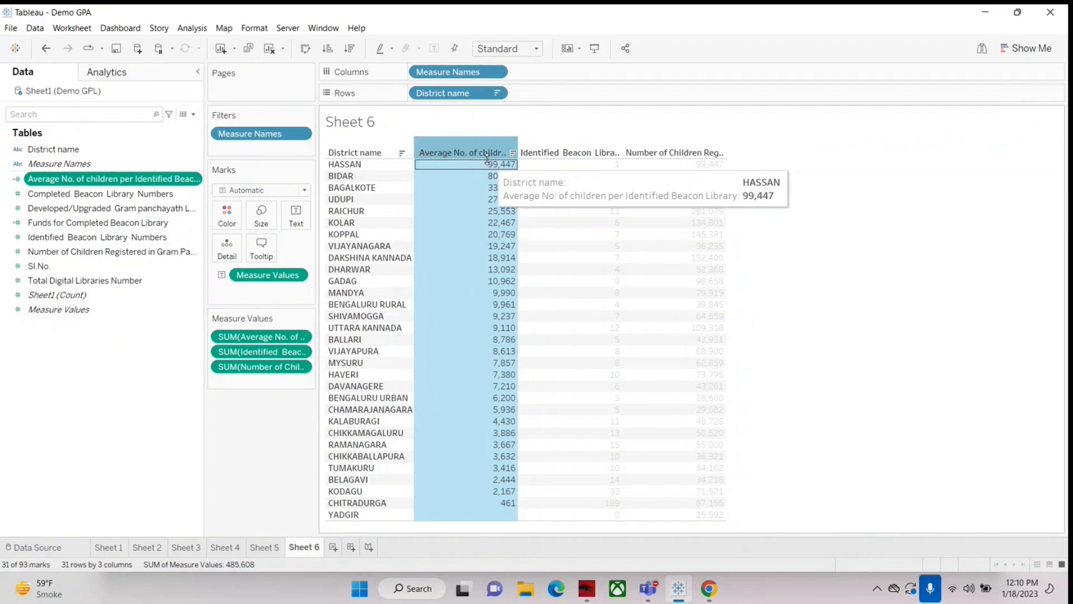
mouse_move(550, 177)
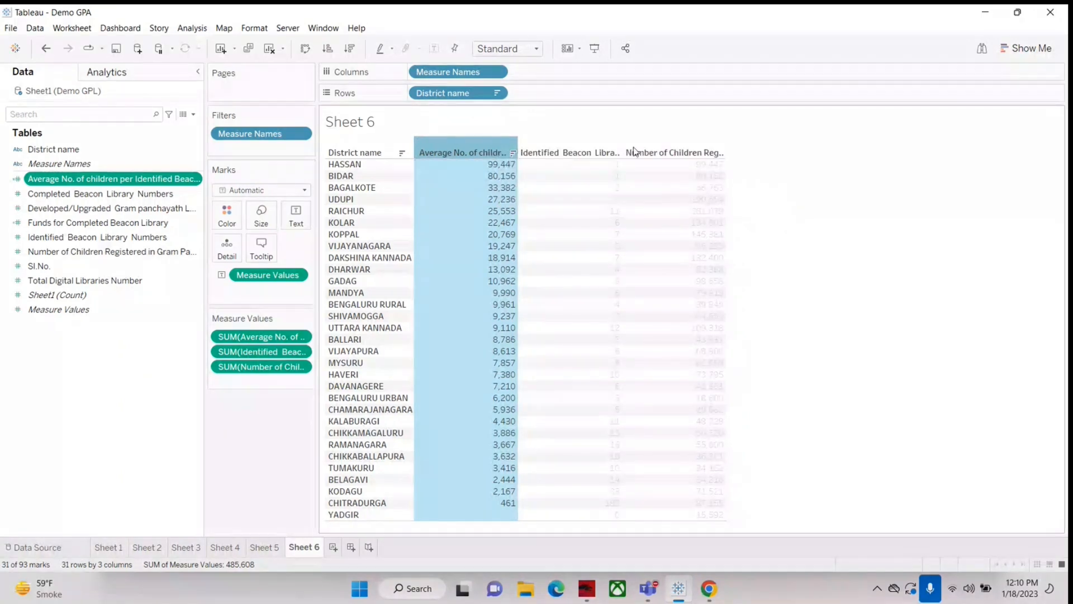
mouse_move(492, 170)
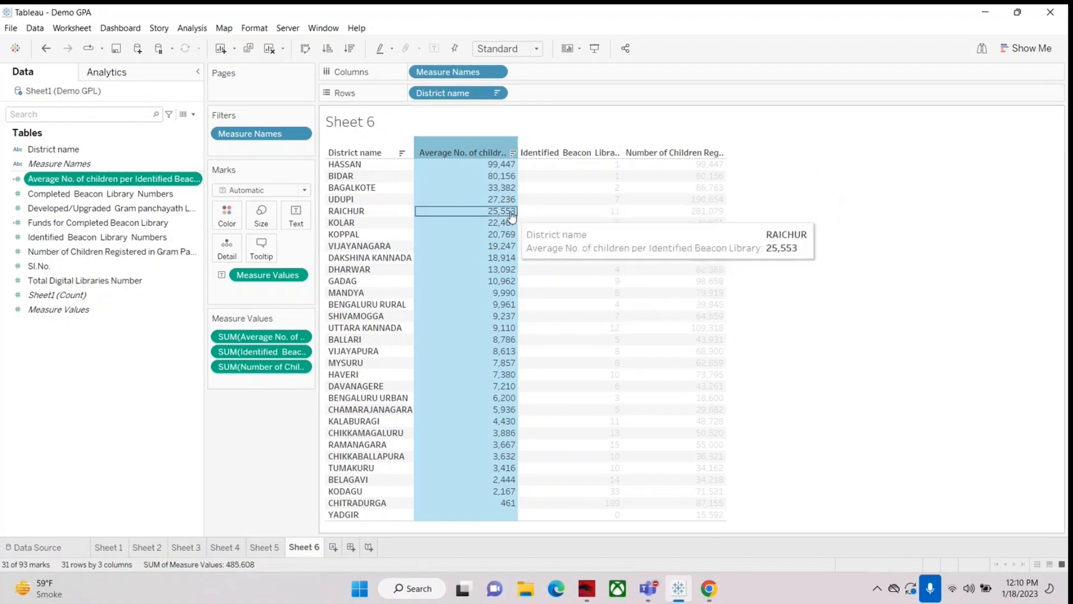
left_click(815, 180)
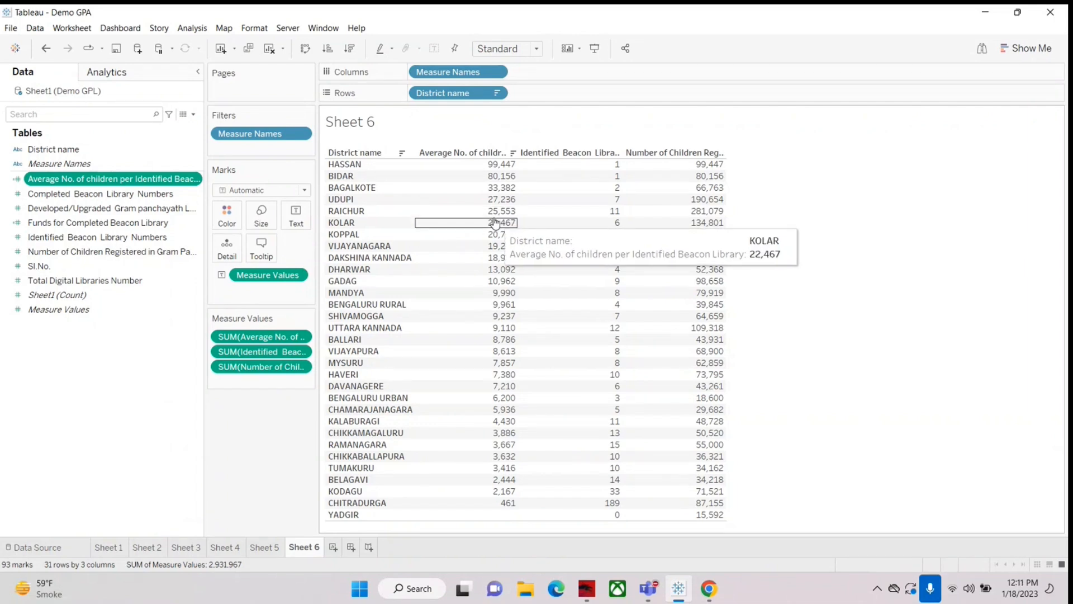
left_click(193, 114)
left_click(106, 137)
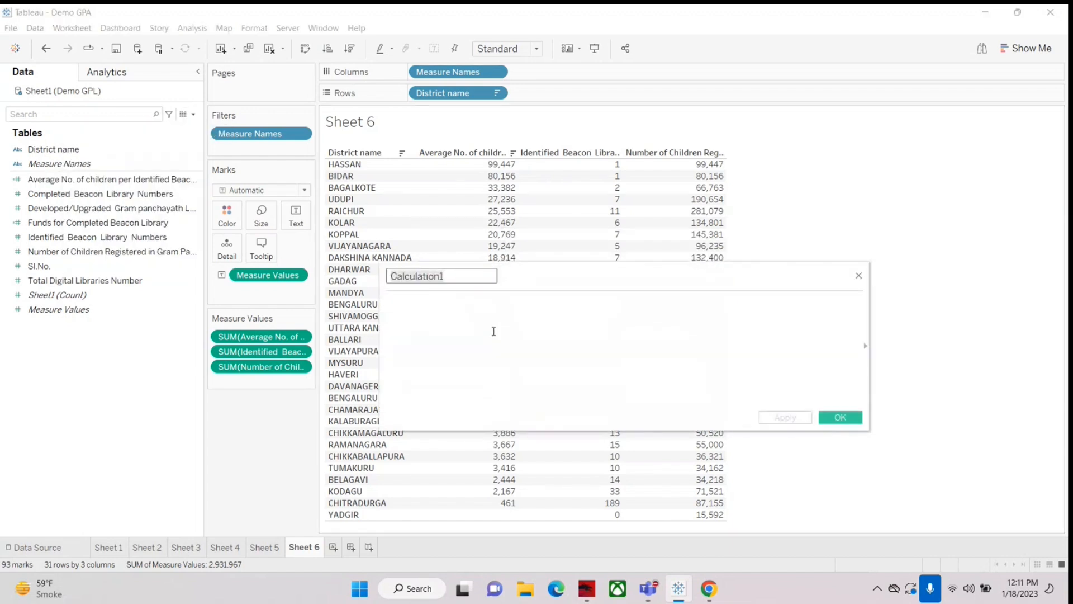
left_click(859, 275)
Step: Reopen the average-children-per-library calculation and widen its editor to examine the full formula, then close it unchanged
left_click(18, 240)
left_click(62, 179)
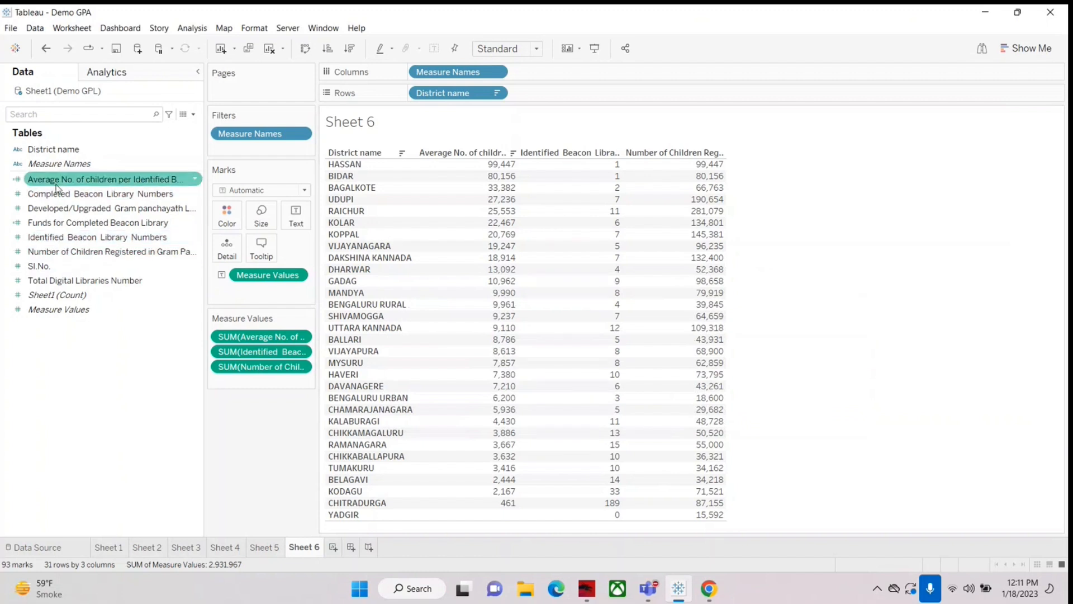
right_click(61, 179)
left_click(83, 255)
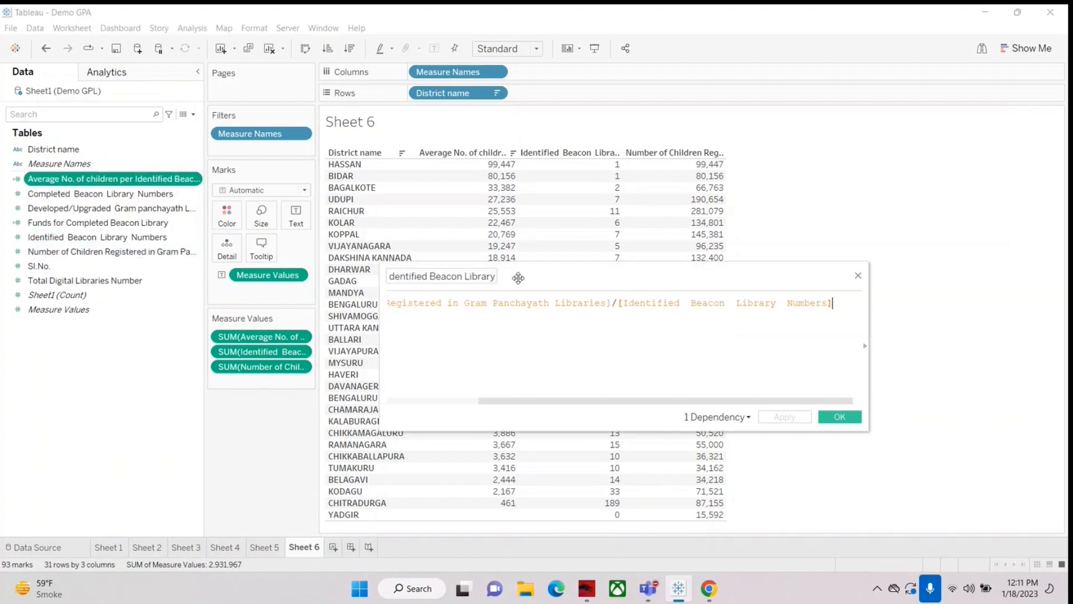
left_click_drag(869, 335, 1018, 335)
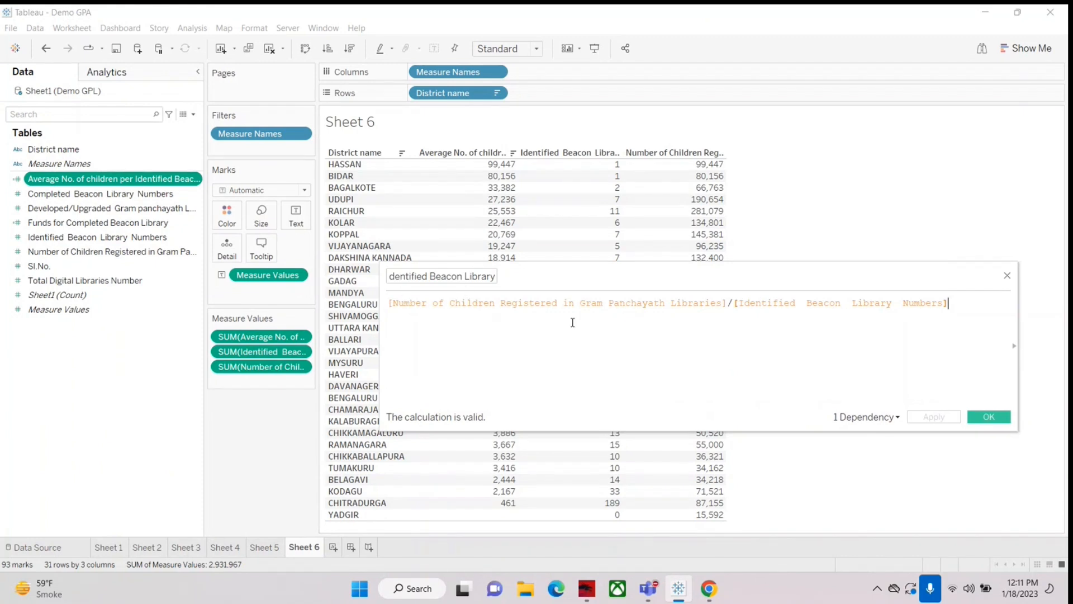
mouse_move(666, 172)
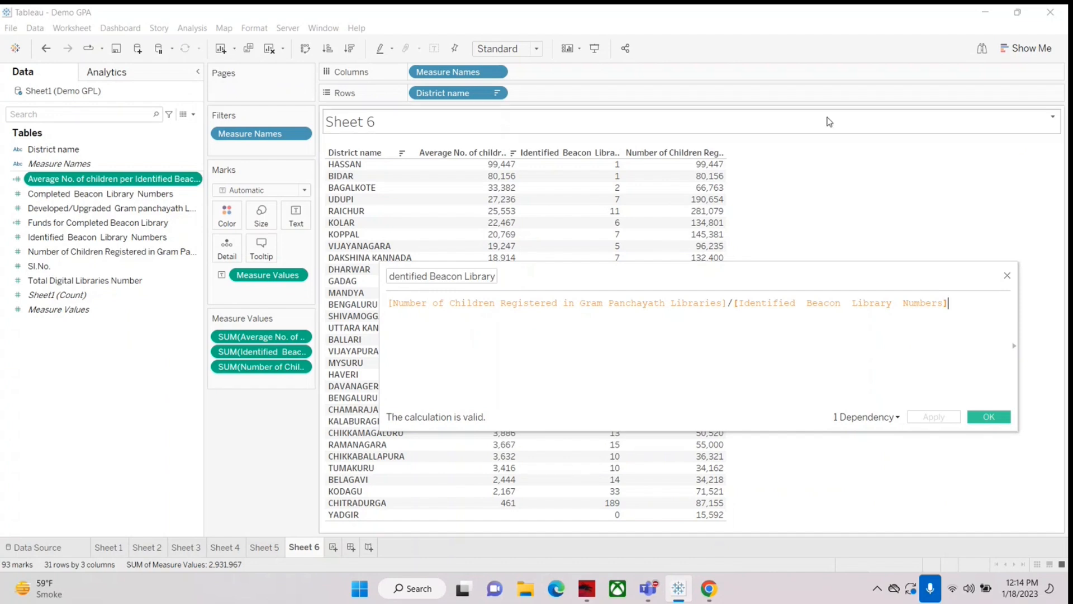
left_click_drag(942, 275, 752, 298)
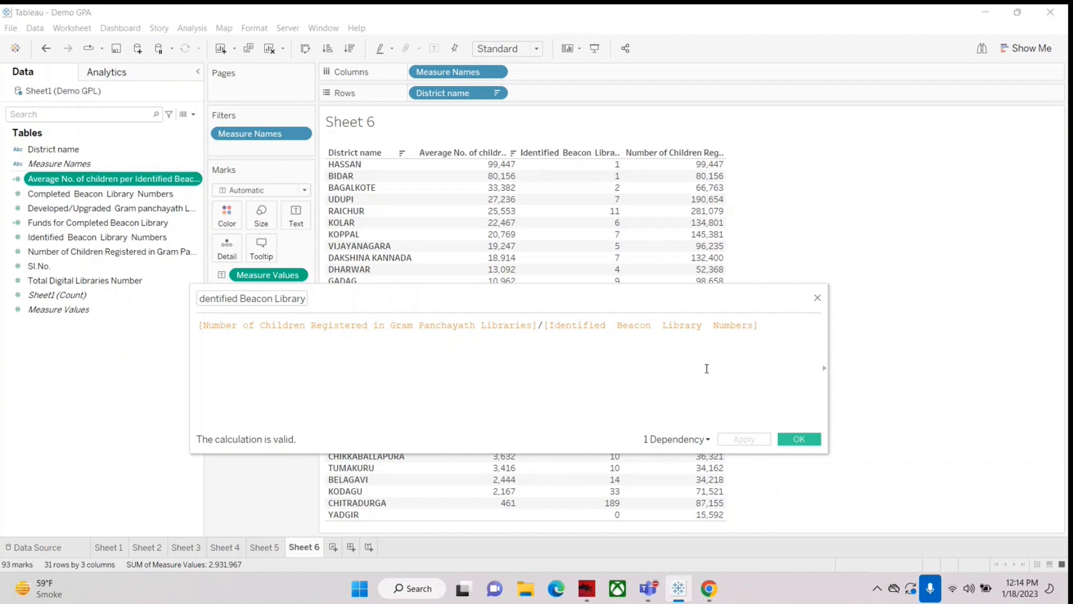
left_click(817, 298)
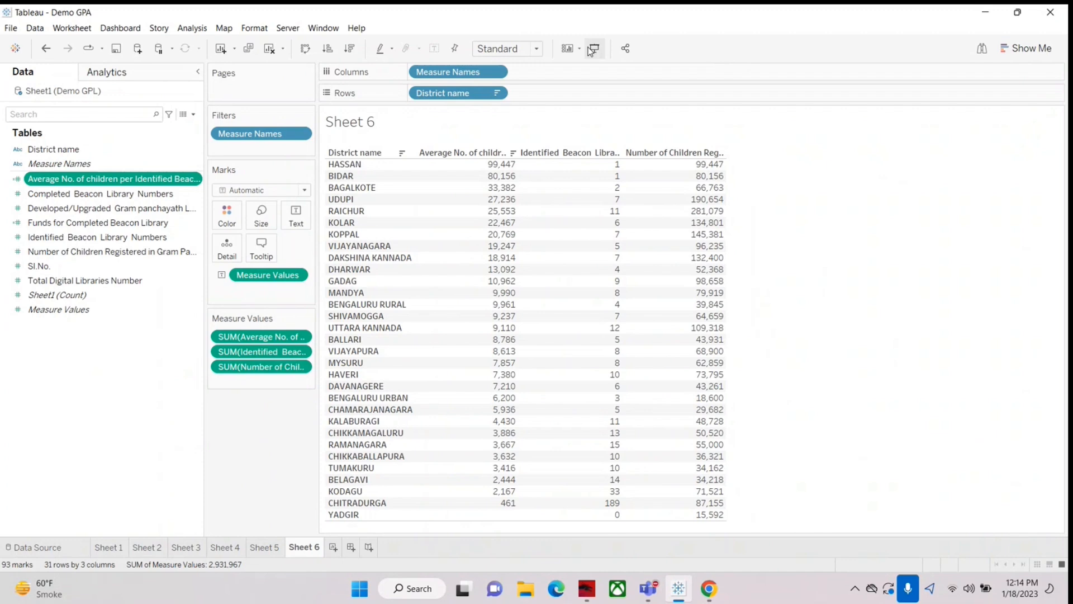
Step: Switch to the Microsoft Teams meeting to check its chat, then return to the Tableau workbook
key("alt+Tab")
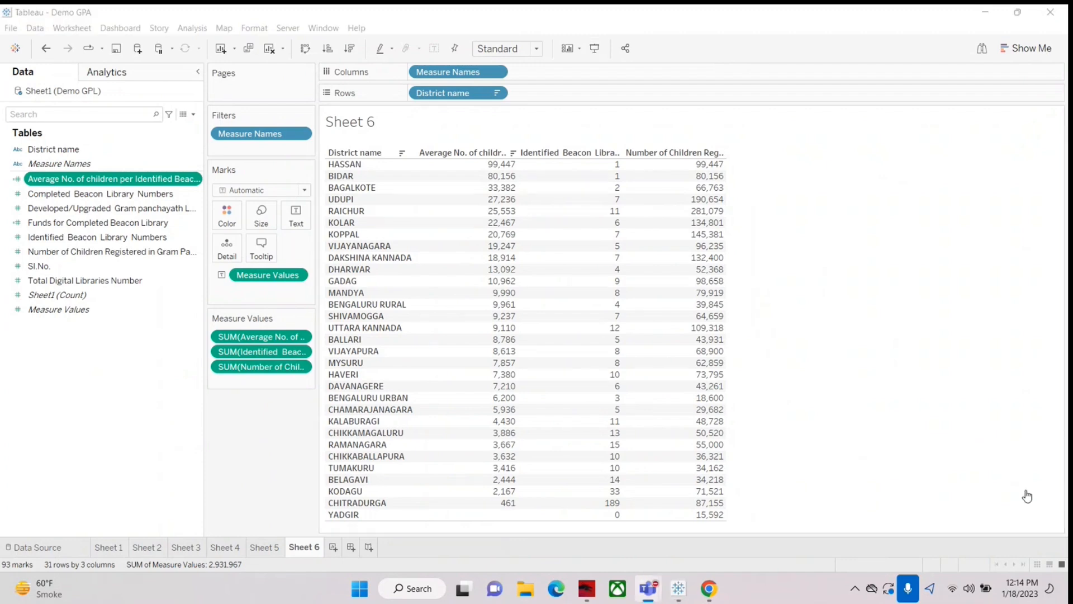
left_click(867, 32)
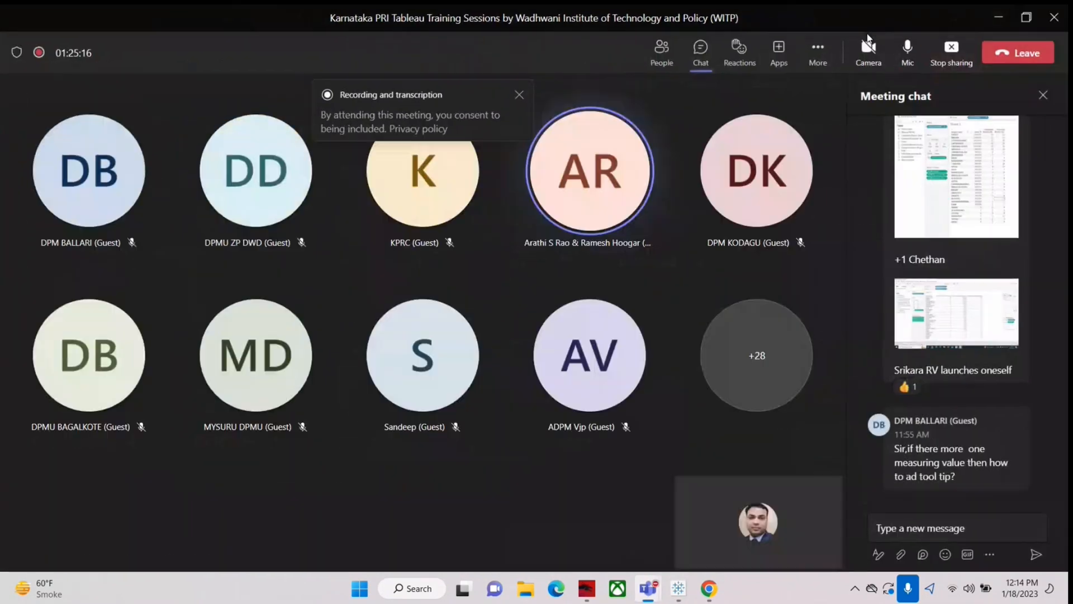
left_click(1000, 20)
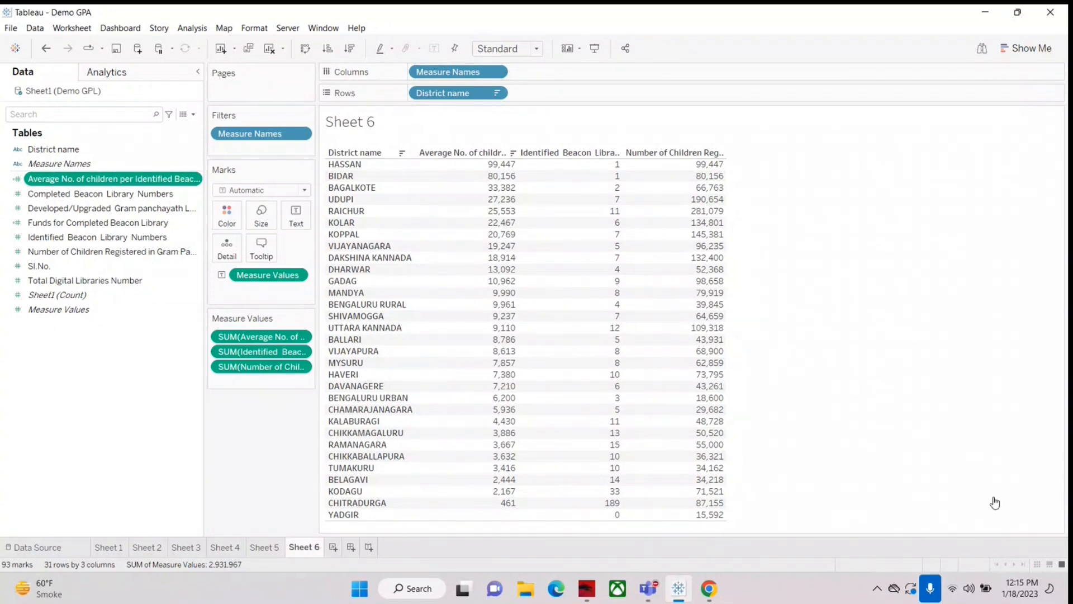
key("alt+Tab")
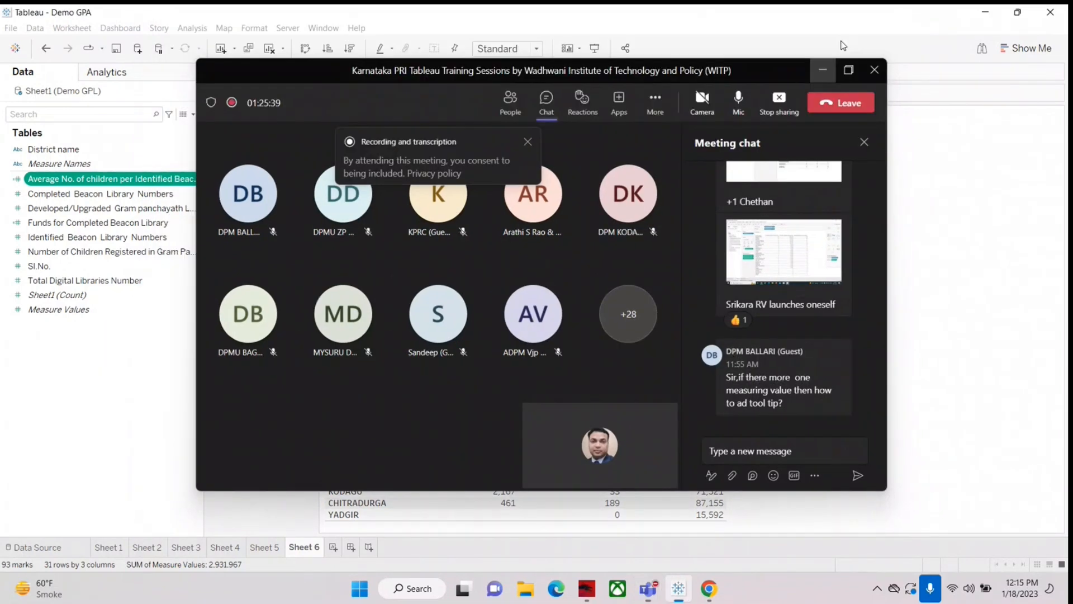
left_click(802, 13)
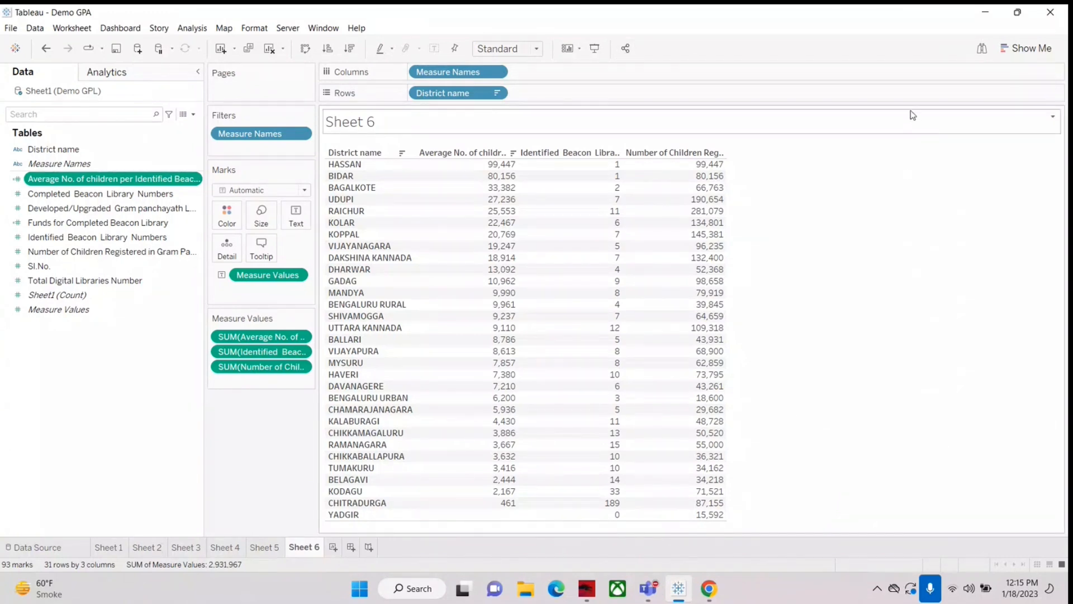
Step: Examine the options for sharing the workbook via Tableau Server or Tableau Cloud, and close them without connecting
left_click(625, 49)
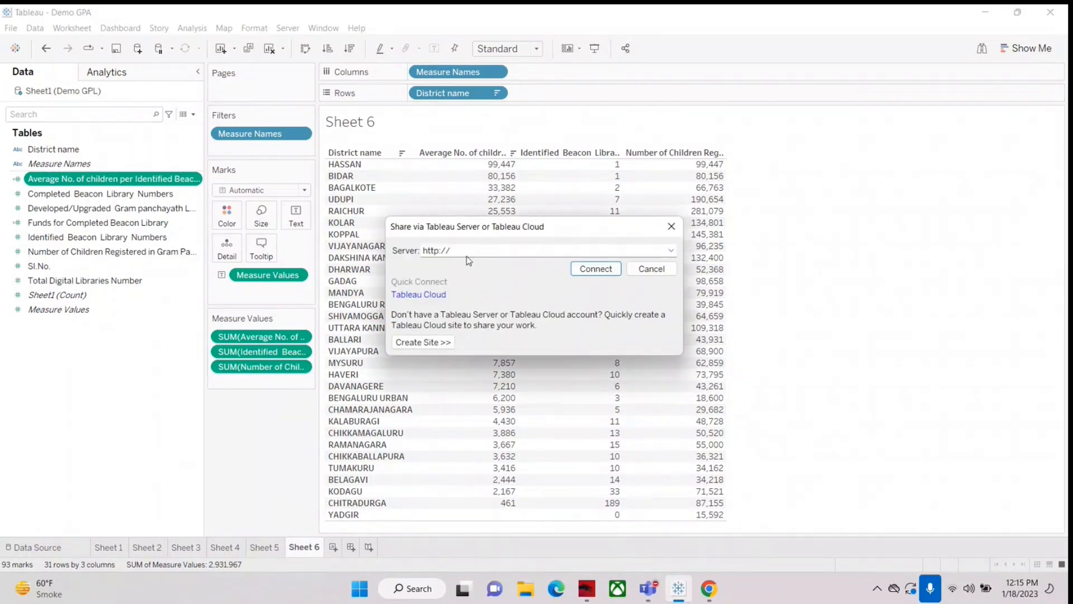
left_click(671, 227)
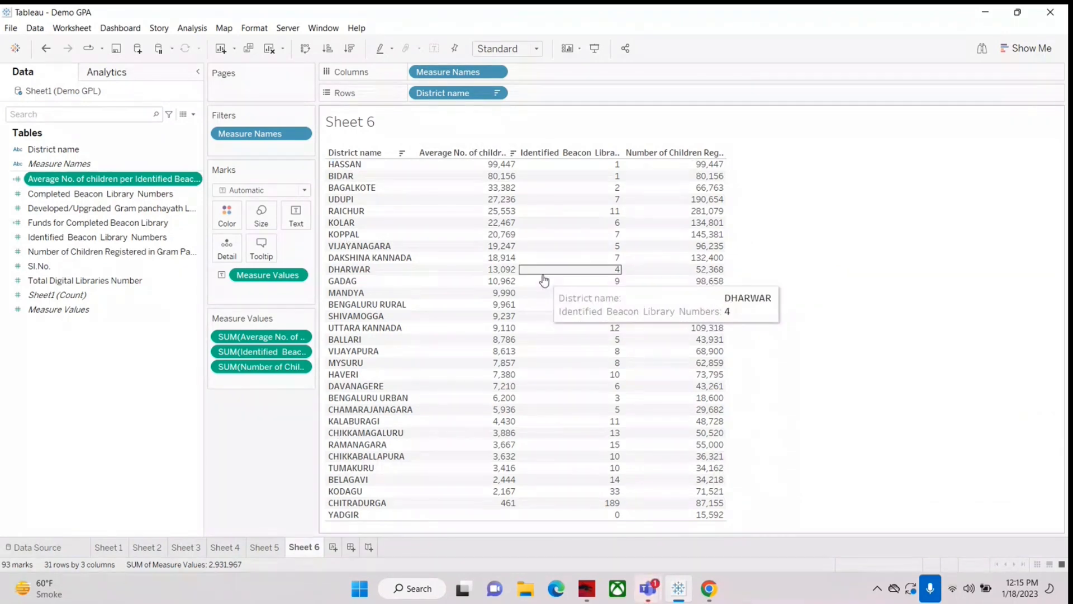
left_click(629, 43)
left_click(649, 269)
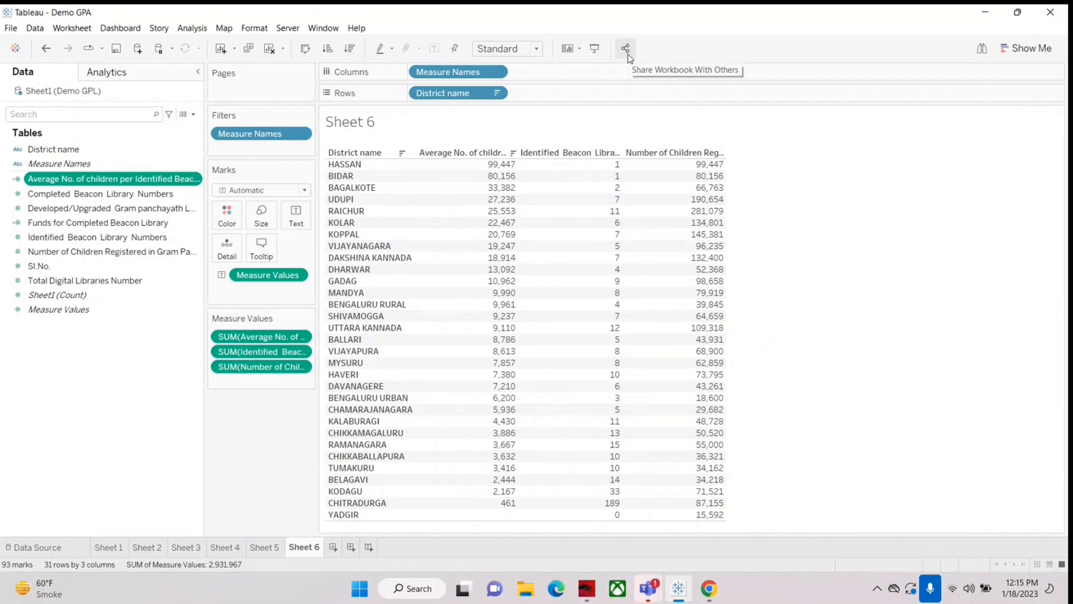
Step: View Sheet 6 in presentation mode, inspect the districts' average children and library values, and return to the worksheet editor
left_click(594, 51)
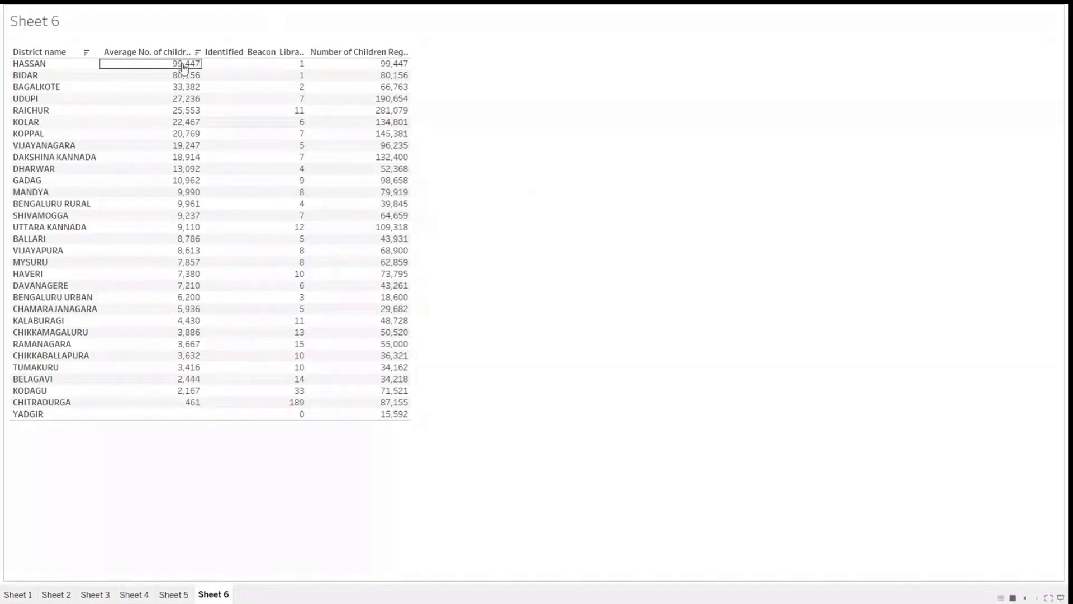
mouse_move(177, 120)
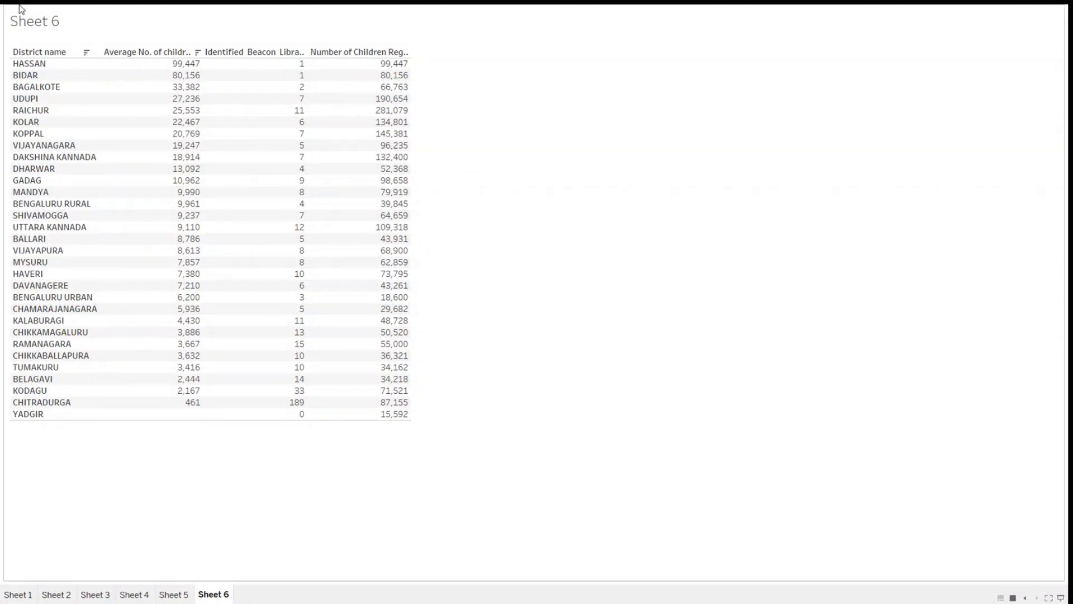
mouse_move(231, 232)
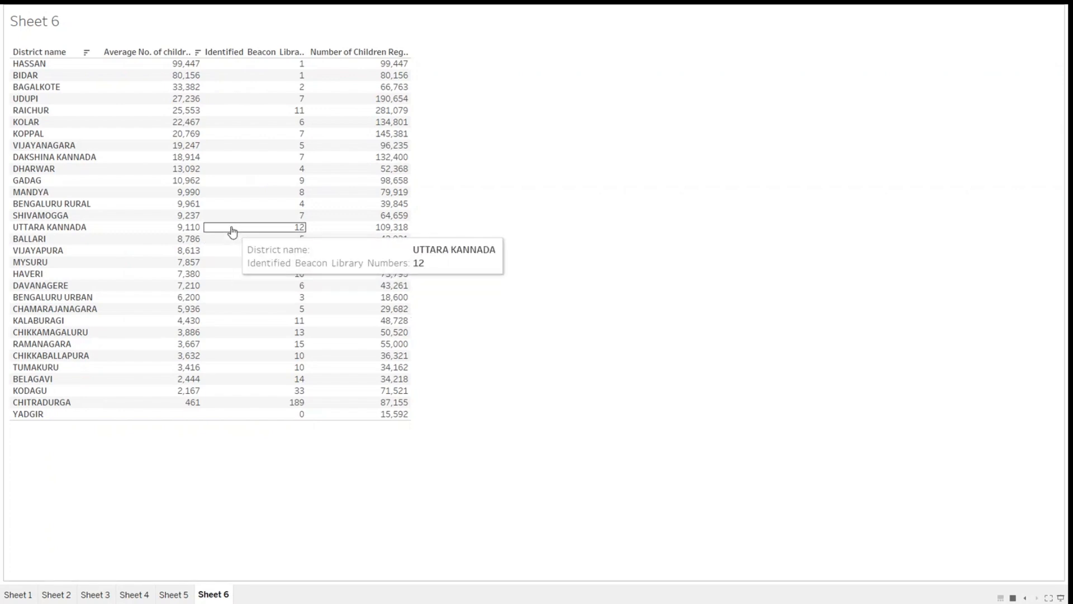
mouse_move(157, 104)
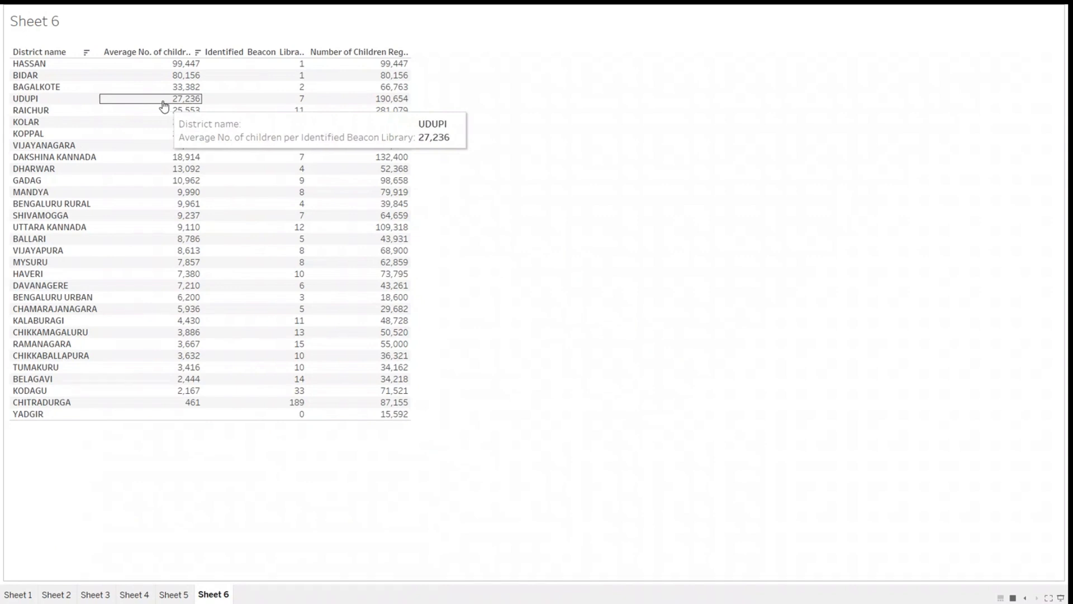
mouse_move(361, 173)
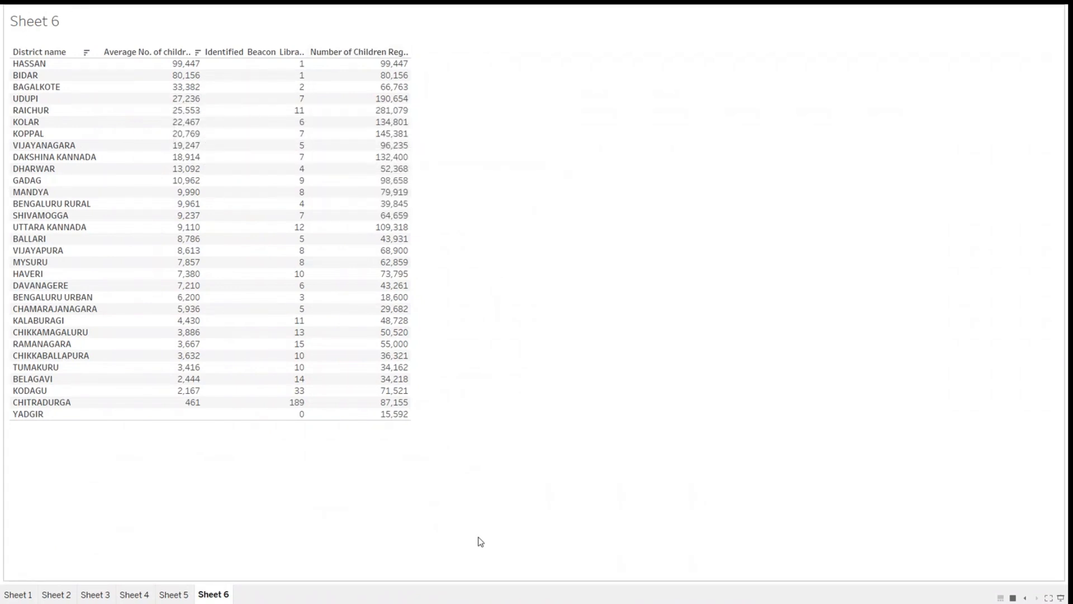
key("Escape")
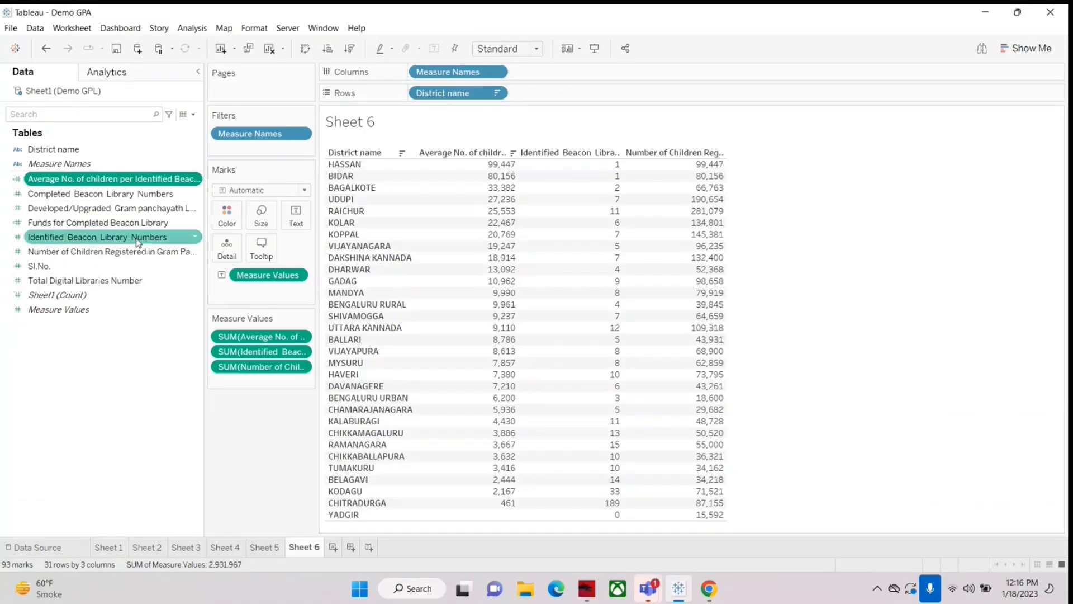
left_click(594, 50)
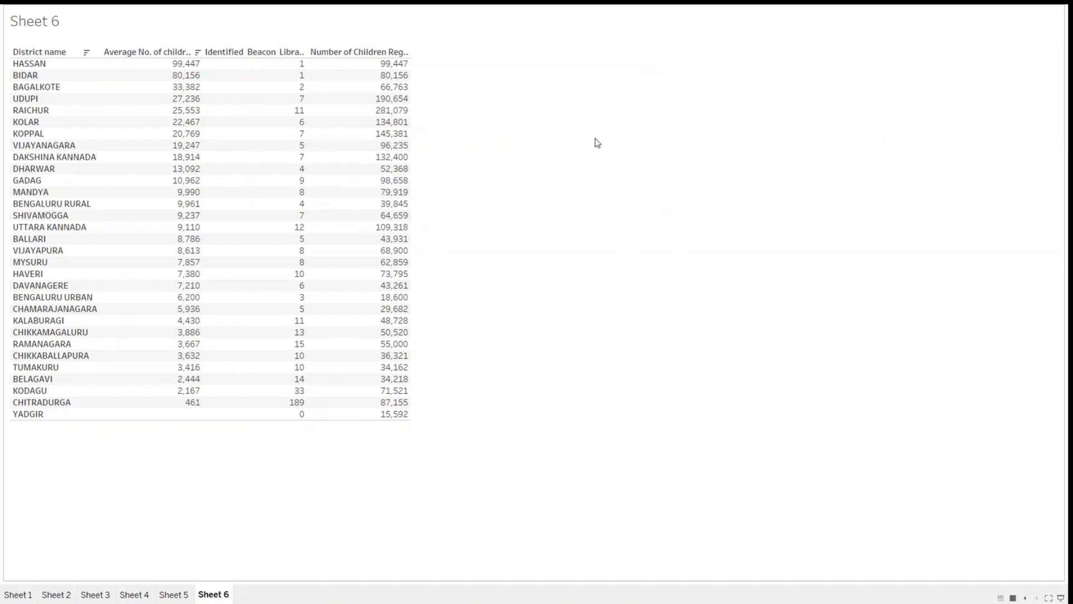
key("Escape")
Step: Rename Sheet 6 as "Average no of registered children"
right_click(305, 549)
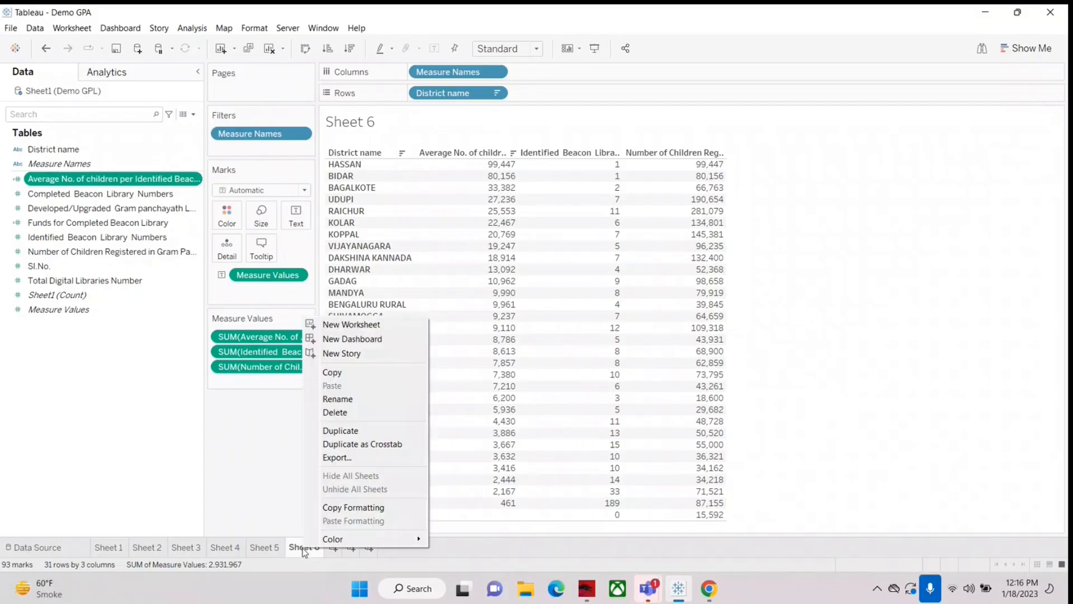
left_click(353, 401)
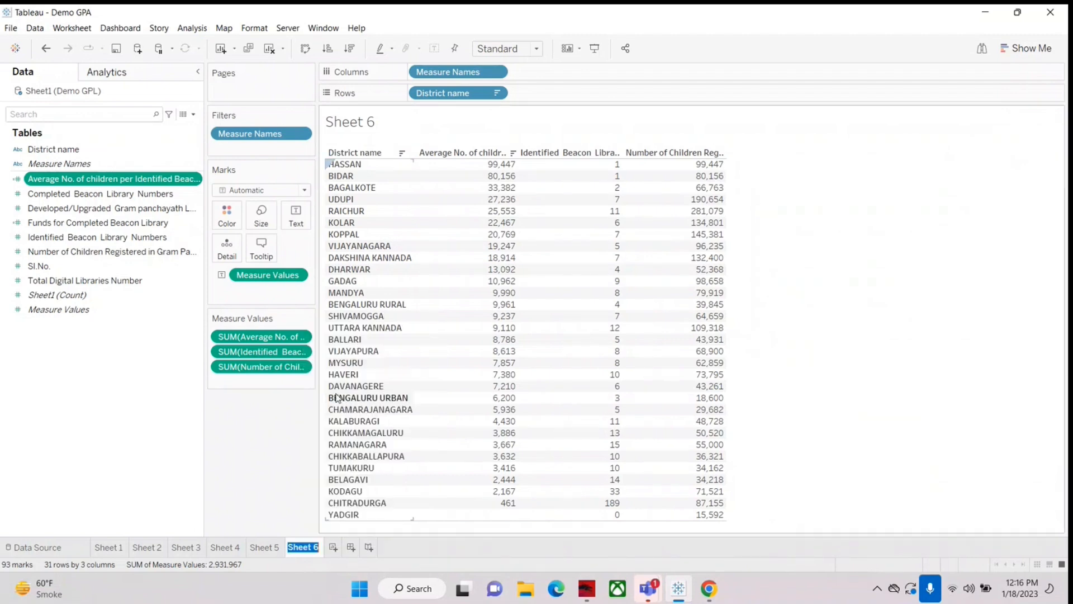
type("ggg")
key("BackSpace")
key("BackSpace")
key("BackSpace")
type("Average")
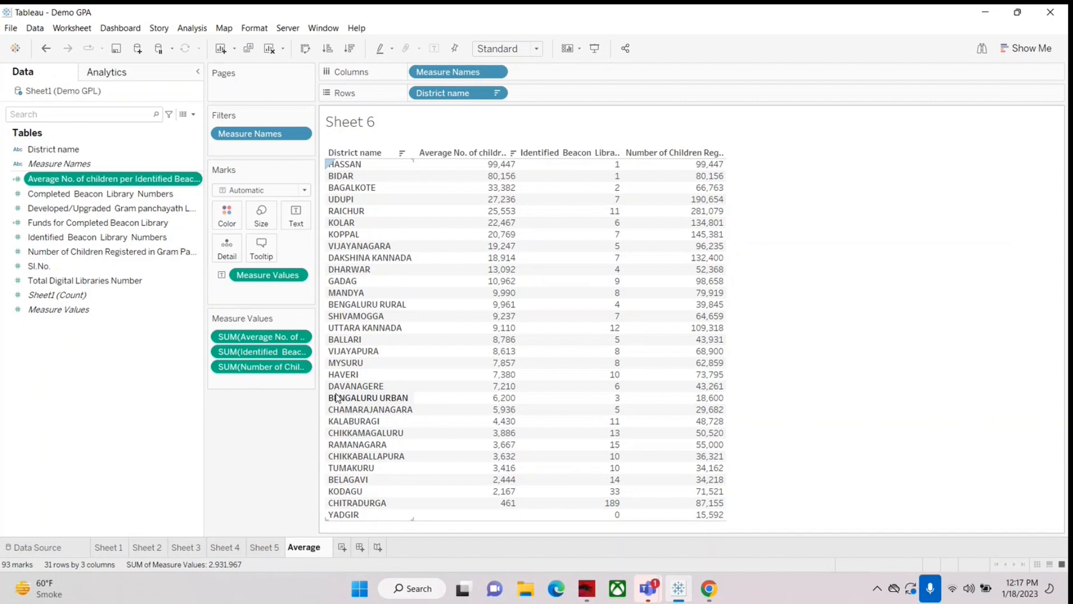
key("BackSpace")
key("BackSpace")
key("BackSpace")
key("BackSpace")
key("BackSpace")
key("BackSpace")
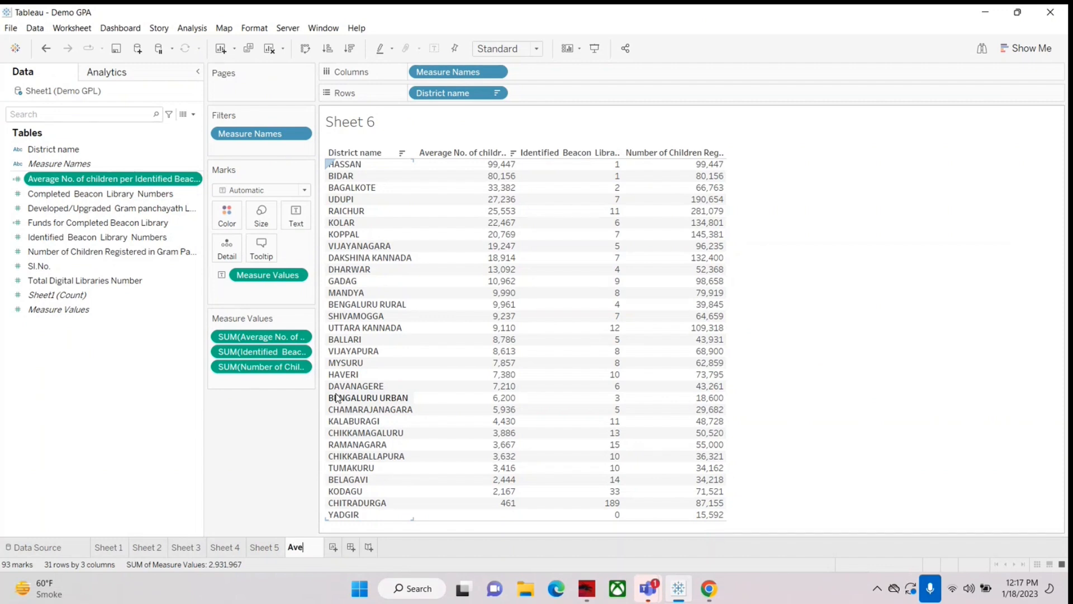
type("verage")
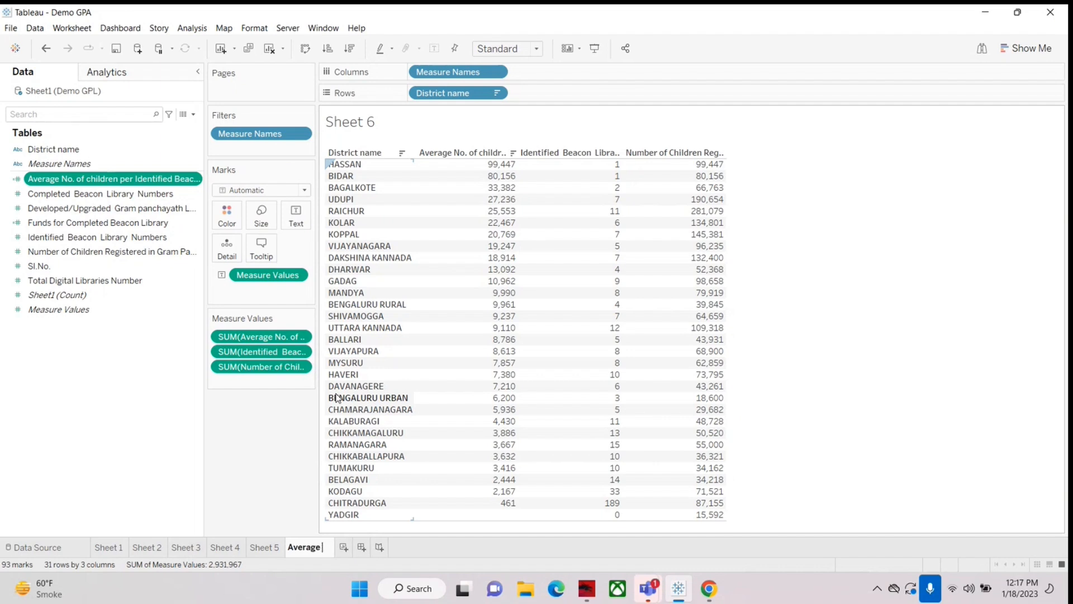
type(" no of registered childre")
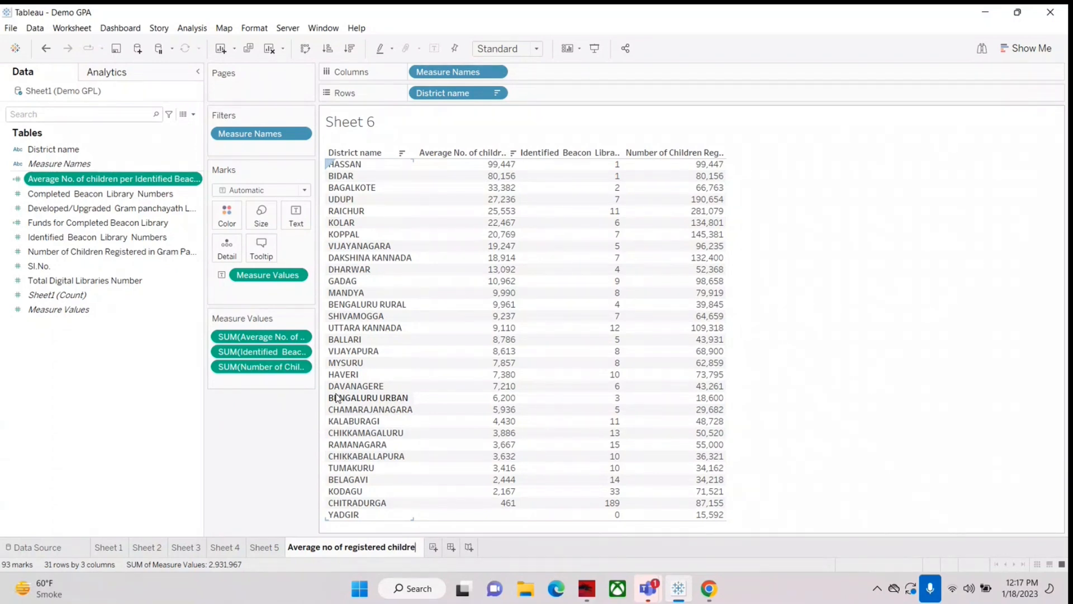
type("n")
key("Return")
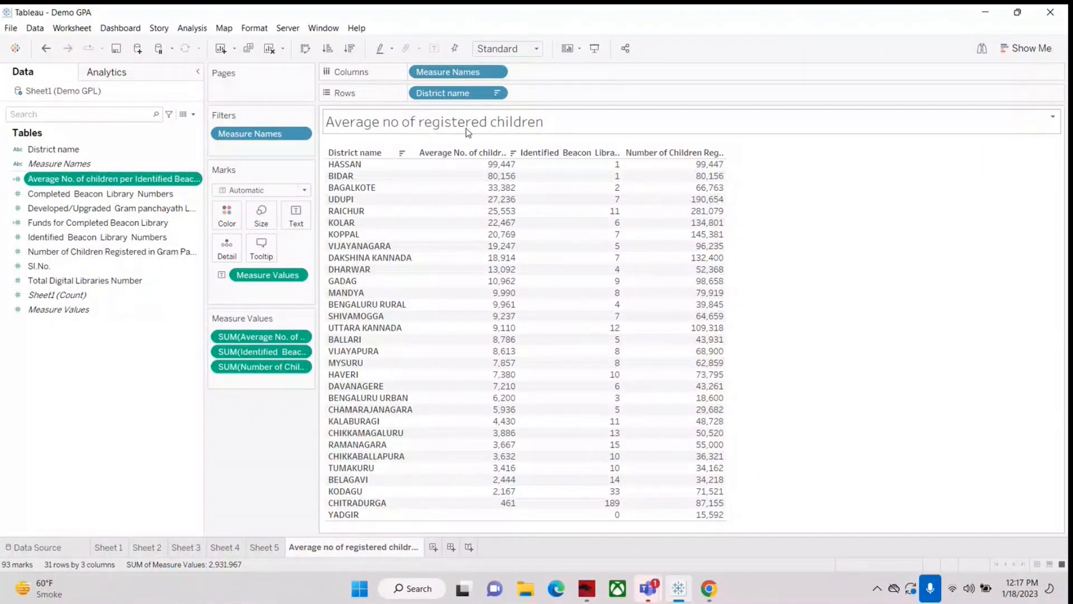
Step: View the renamed sheet's title in presentation mode, check the Sheet 4 chart, and return to the registered-children sheet
left_click(594, 48)
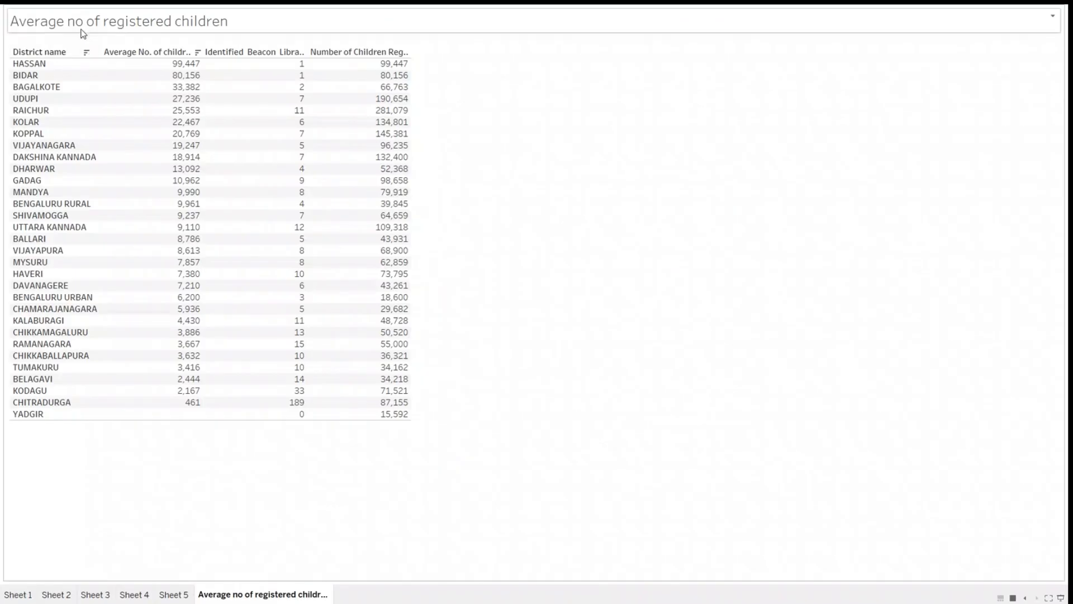
key("Escape")
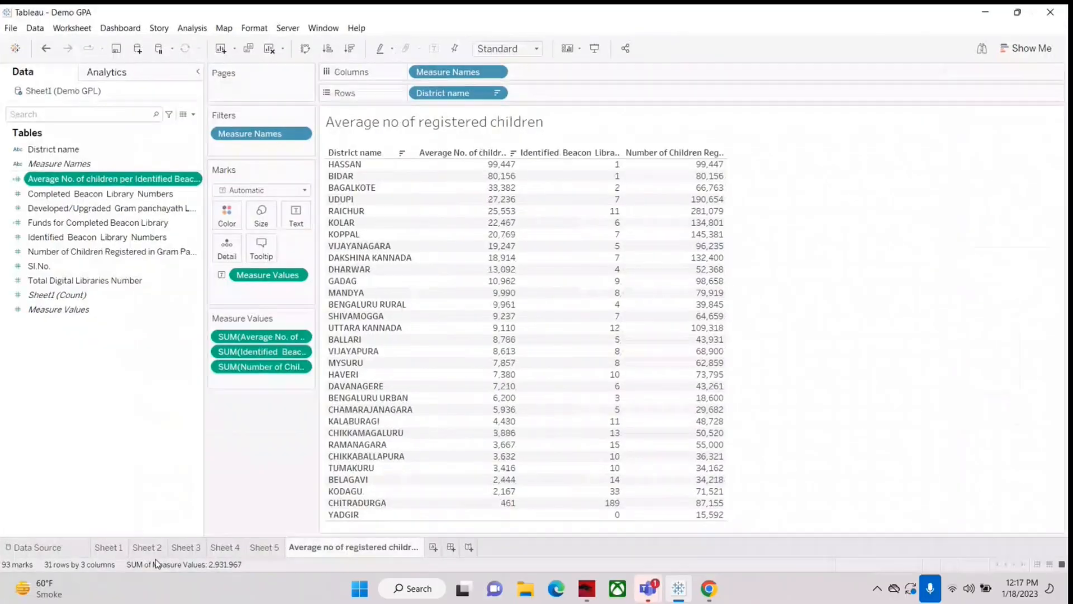
left_click(195, 551)
left_click(224, 547)
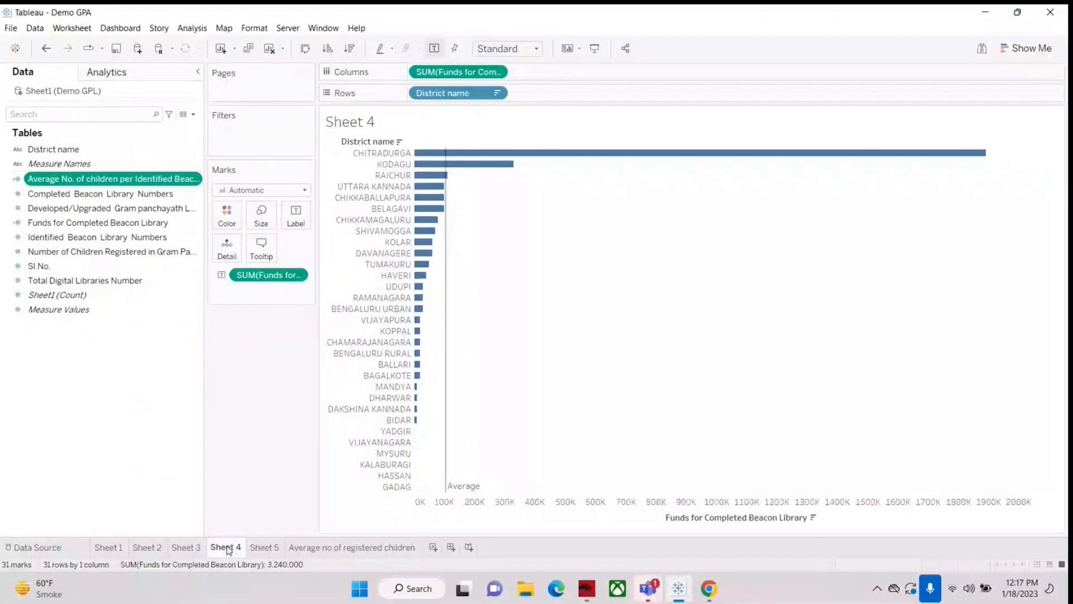
left_click(338, 550)
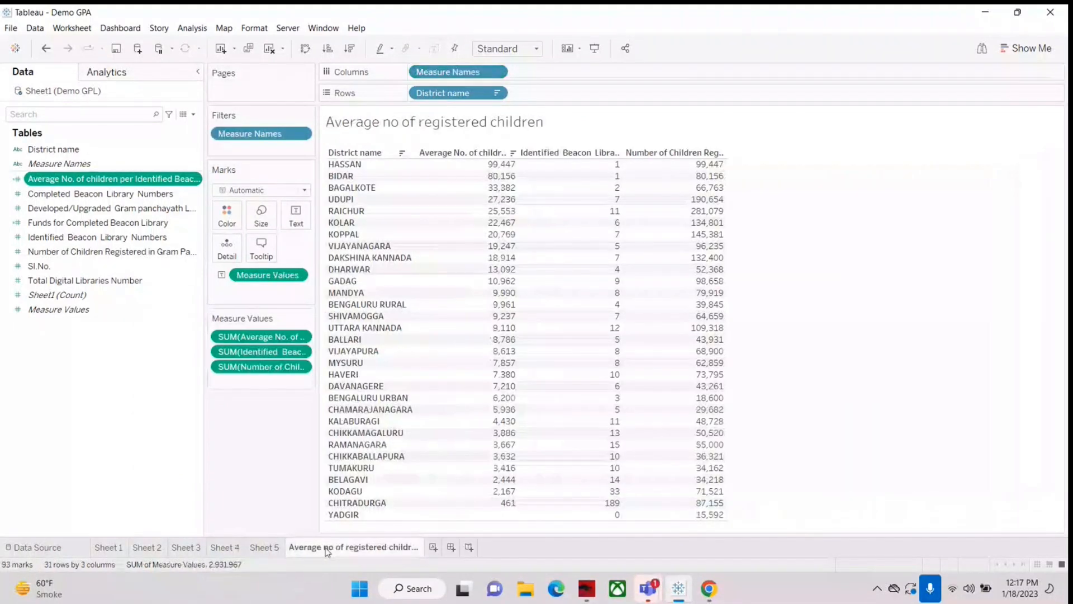
left_click(264, 547)
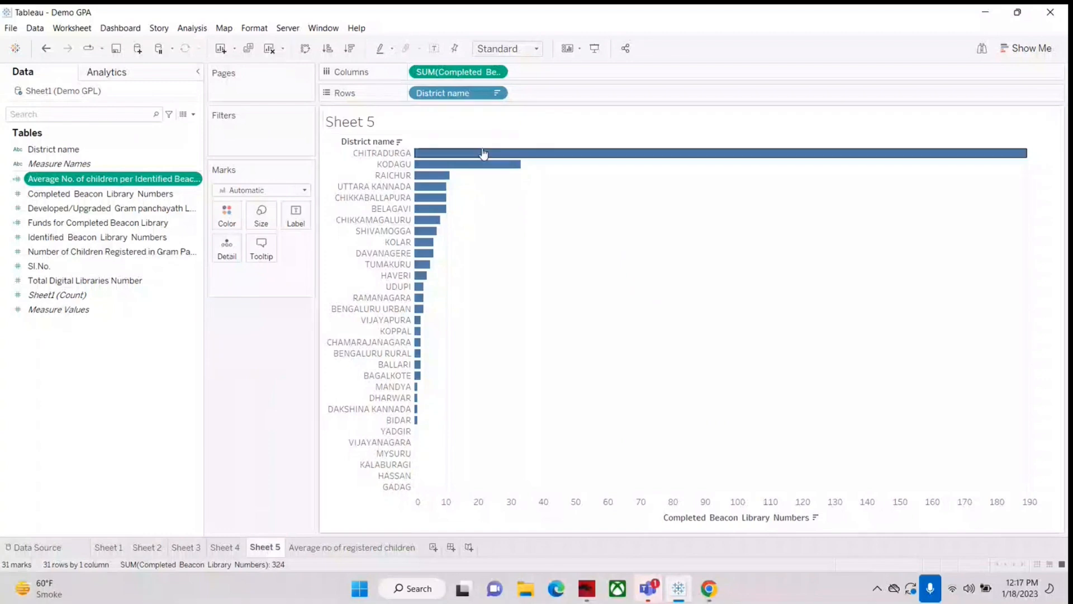
mouse_move(488, 160)
right_click(270, 543)
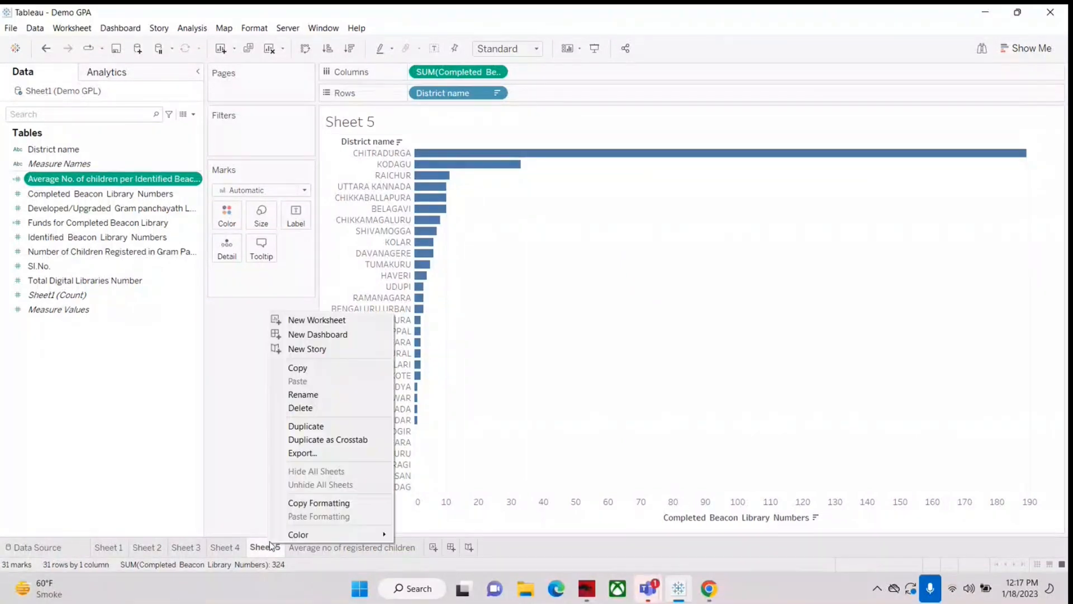
left_click(318, 395)
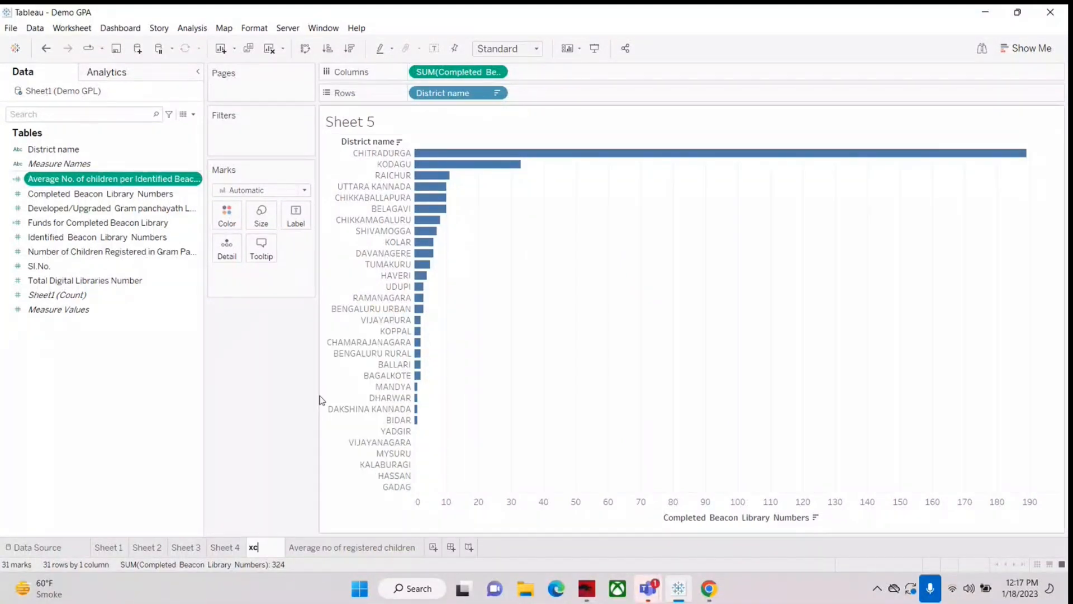
left_click(339, 512)
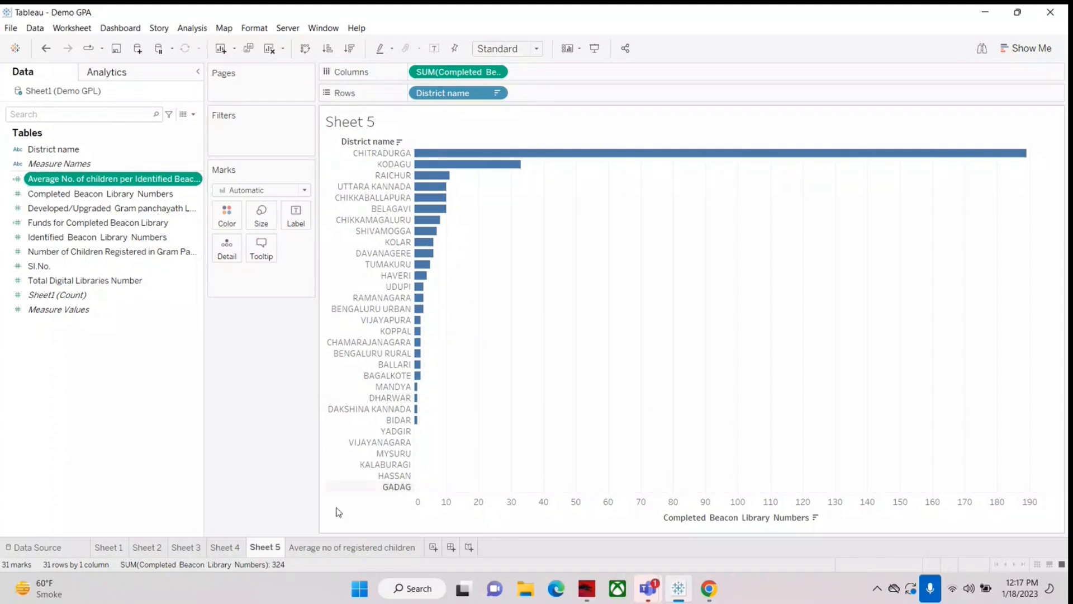
Step: On the registered-children sheet, append "For Karnataka- Districtwise" after the sheet name in the title
left_click(351, 548)
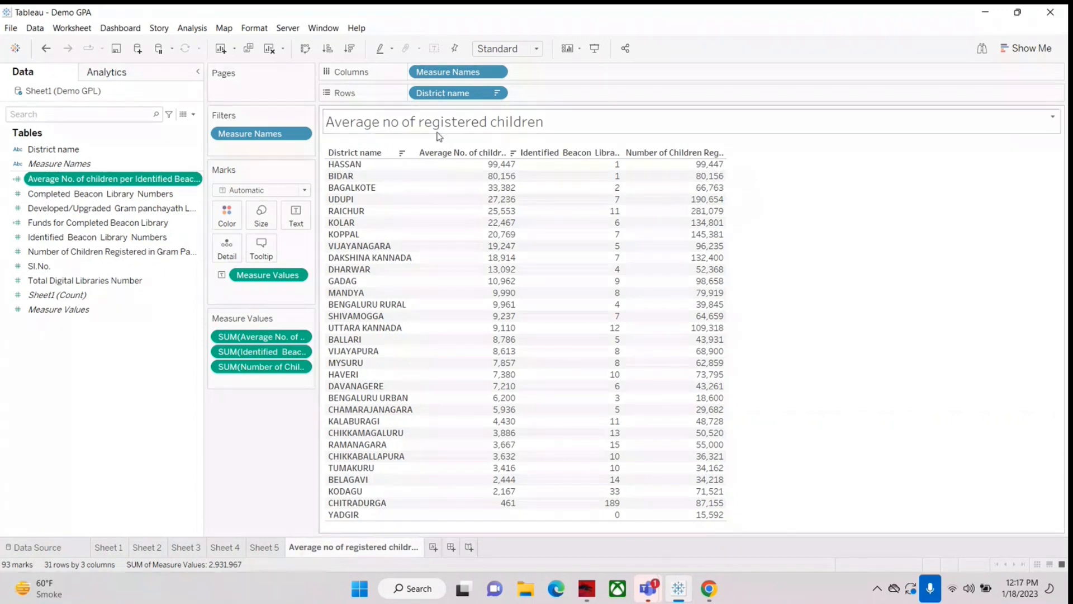
right_click(576, 122)
left_click(603, 167)
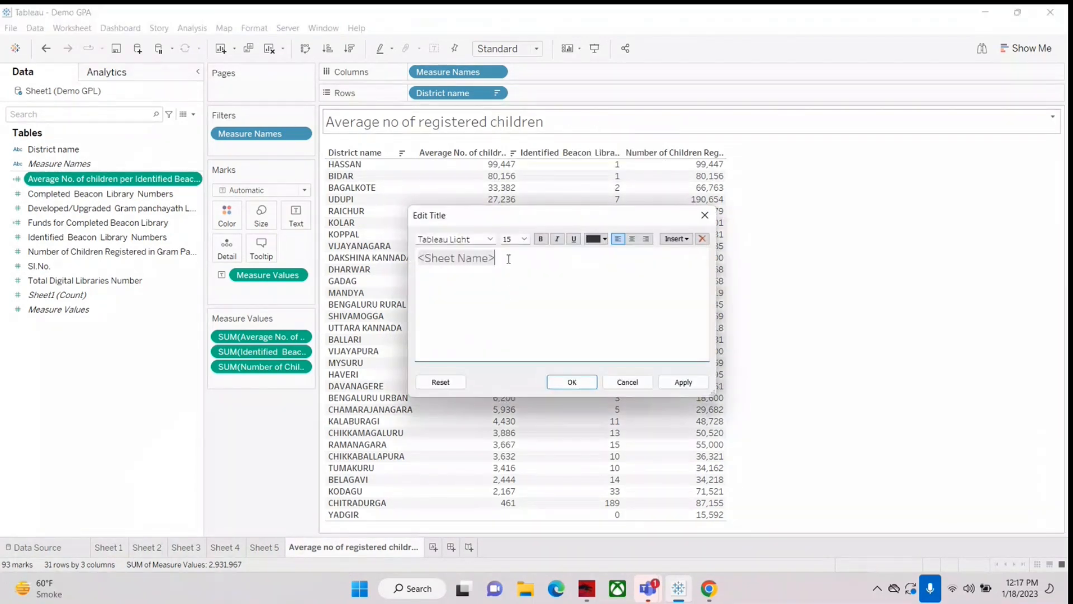
type("For Karnataka Districtwise")
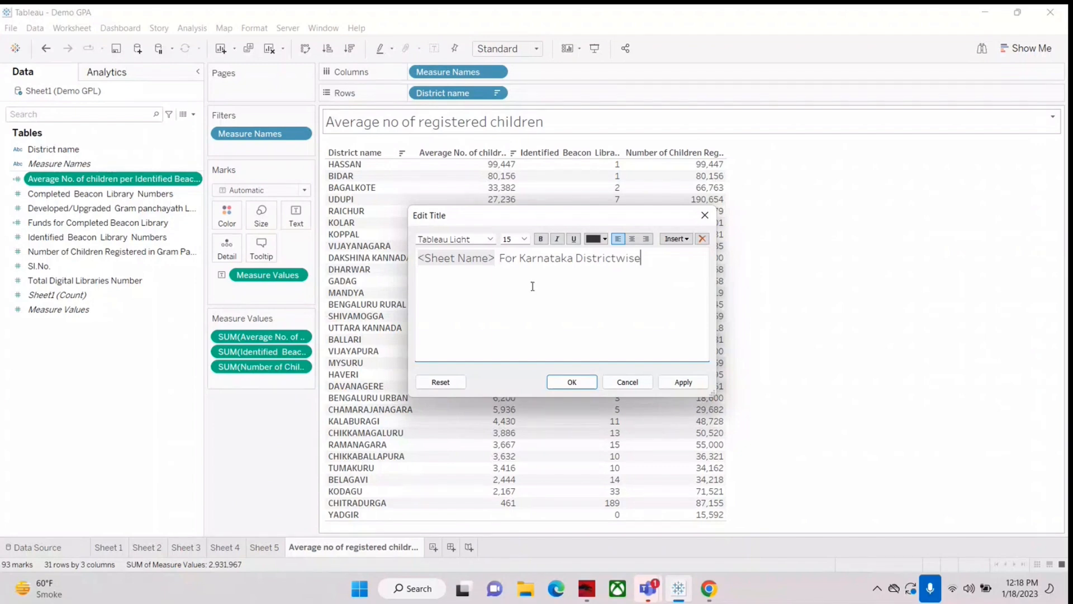
left_click(574, 258)
type("-")
Step: Make the whole sheet title bold and centred, and apply the title changes
key("ctrl+a")
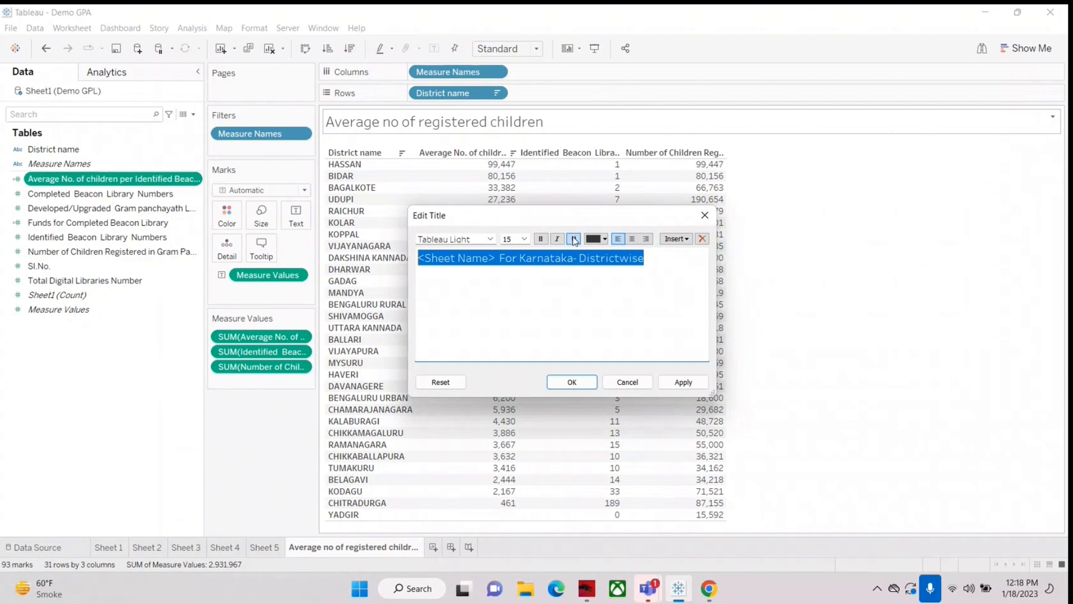
left_click(541, 239)
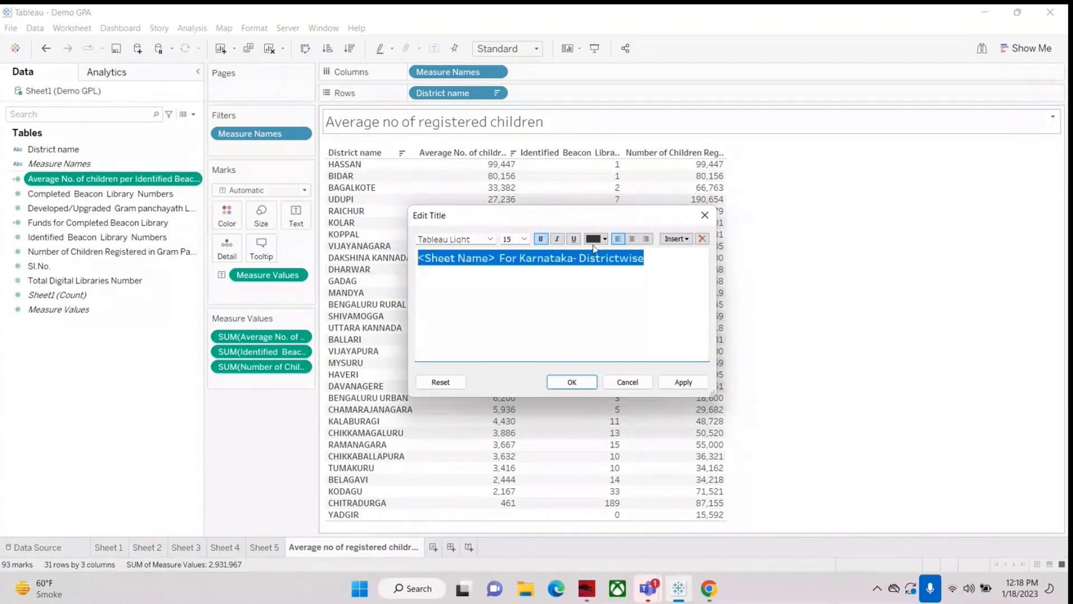
left_click(631, 241)
left_click(572, 382)
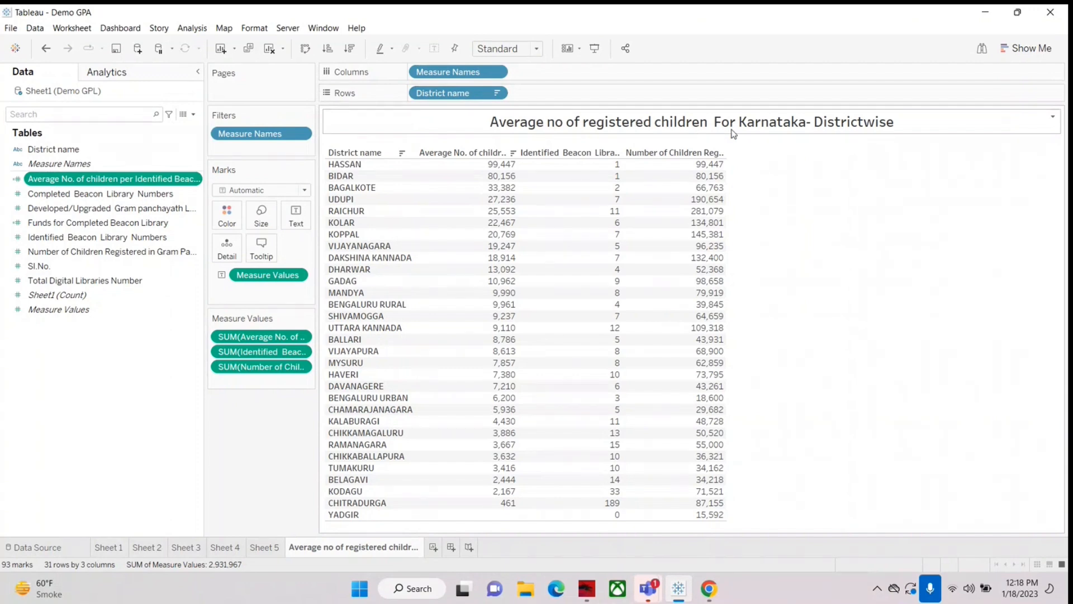
Step: Reopen the sheet title for editing to review its text and formatting, and close it without changes
right_click(660, 128)
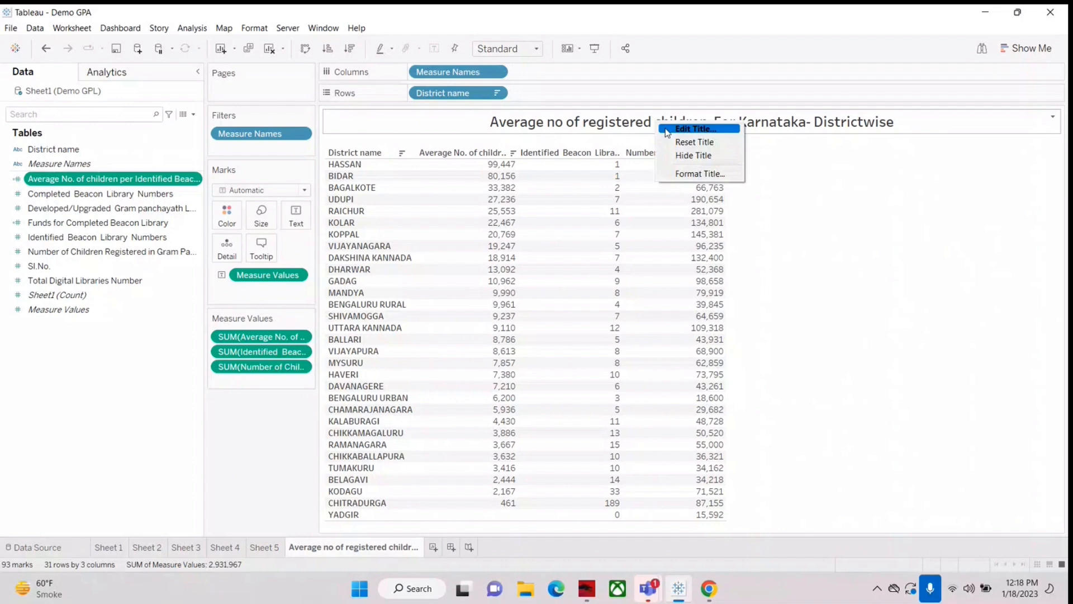
left_click(668, 130)
left_click(629, 382)
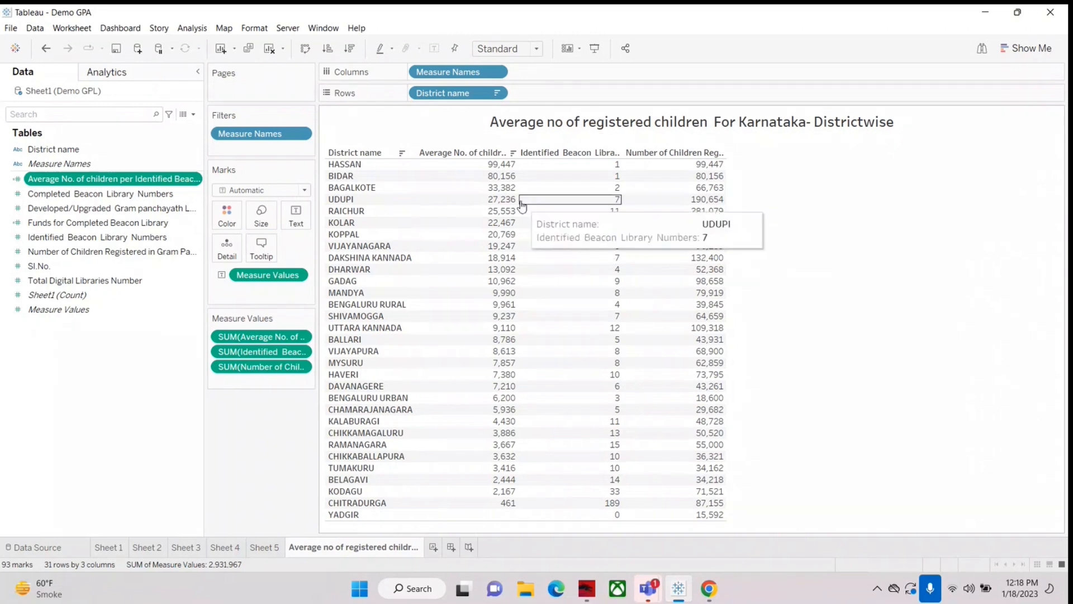
Step: Start a new calculated field, move its editor higher over the table, and enter "conditional operator" as the formula text
left_click(193, 114)
left_click(111, 124)
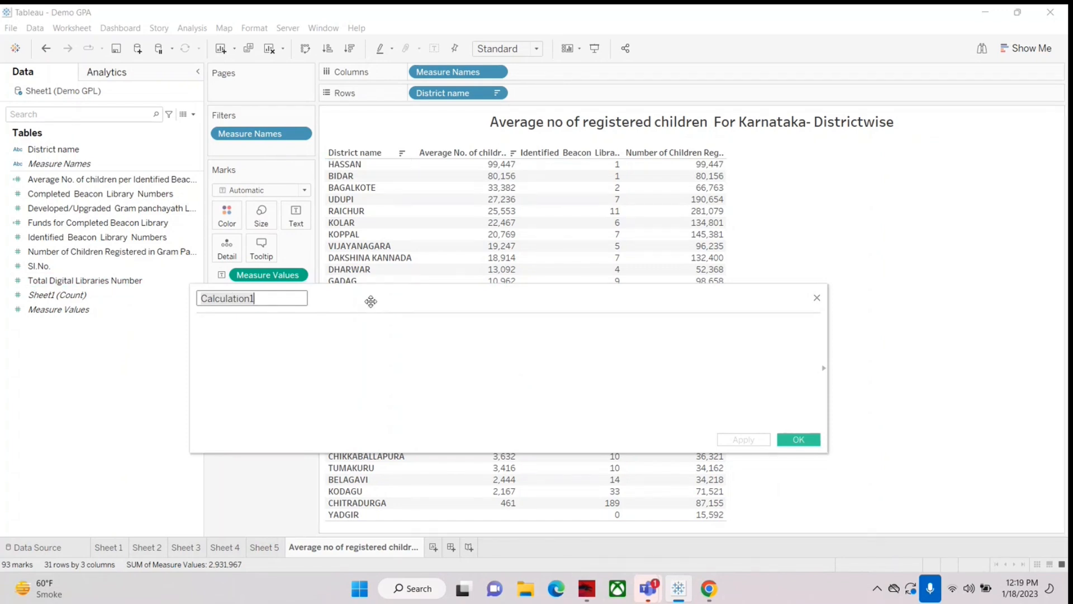
left_click_drag(371, 300, 398, 249)
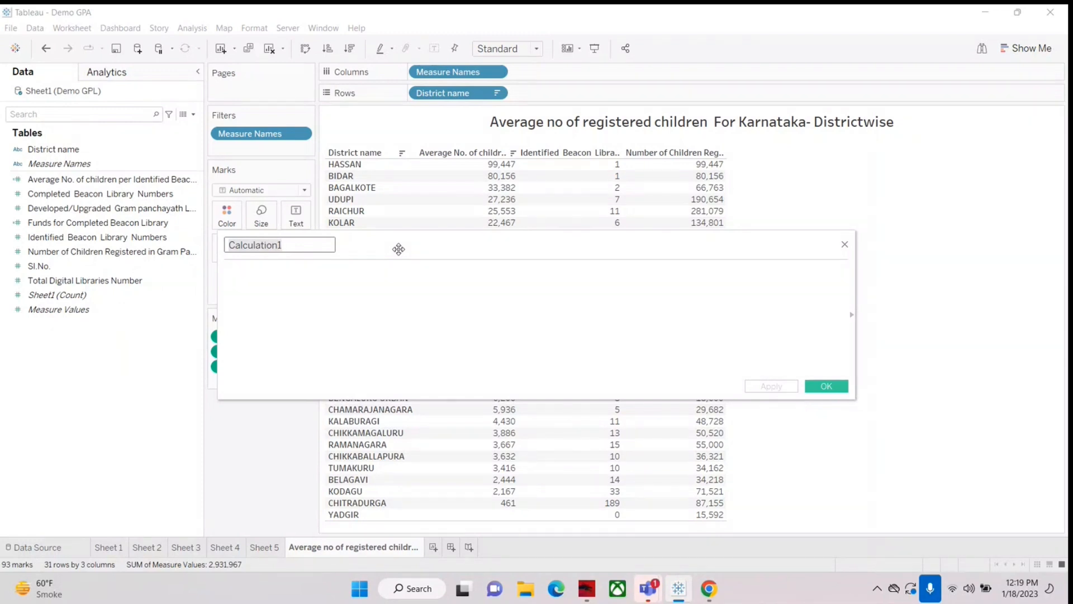
left_click(347, 274)
type("condi")
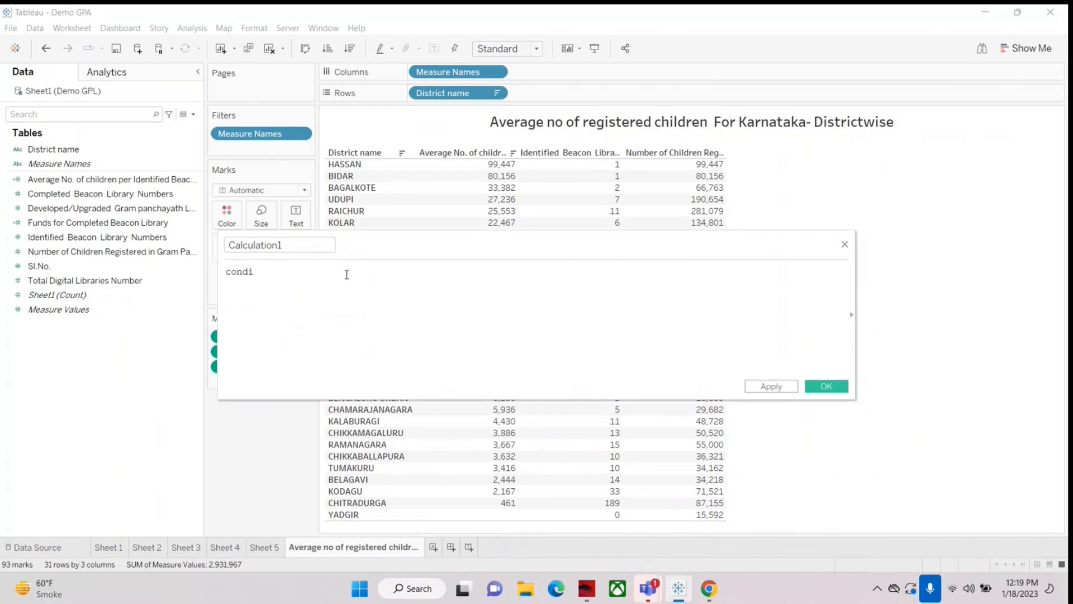
type("tional")
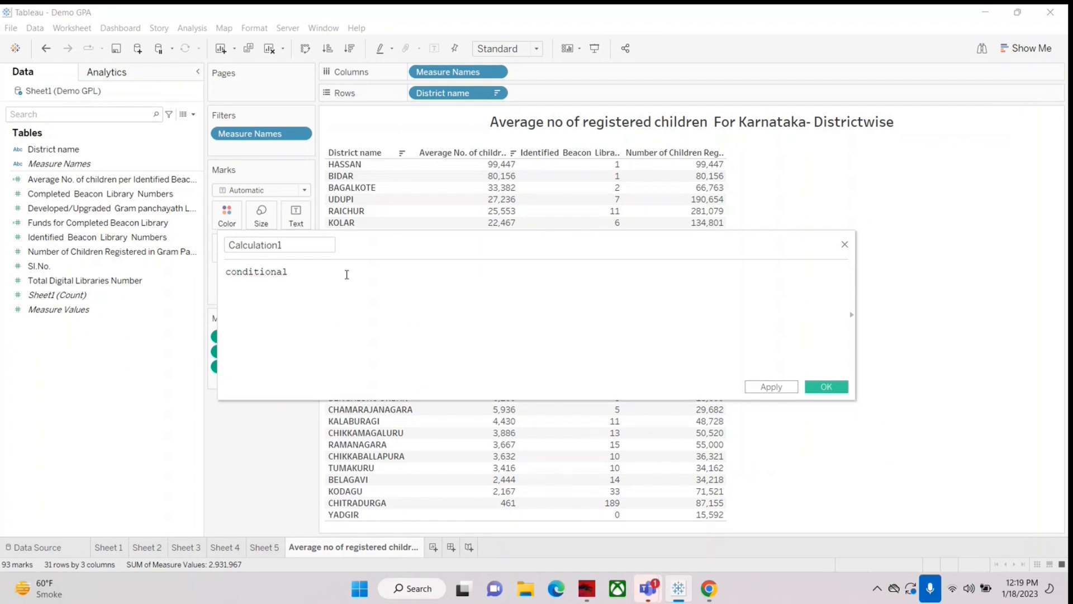
type(" operator")
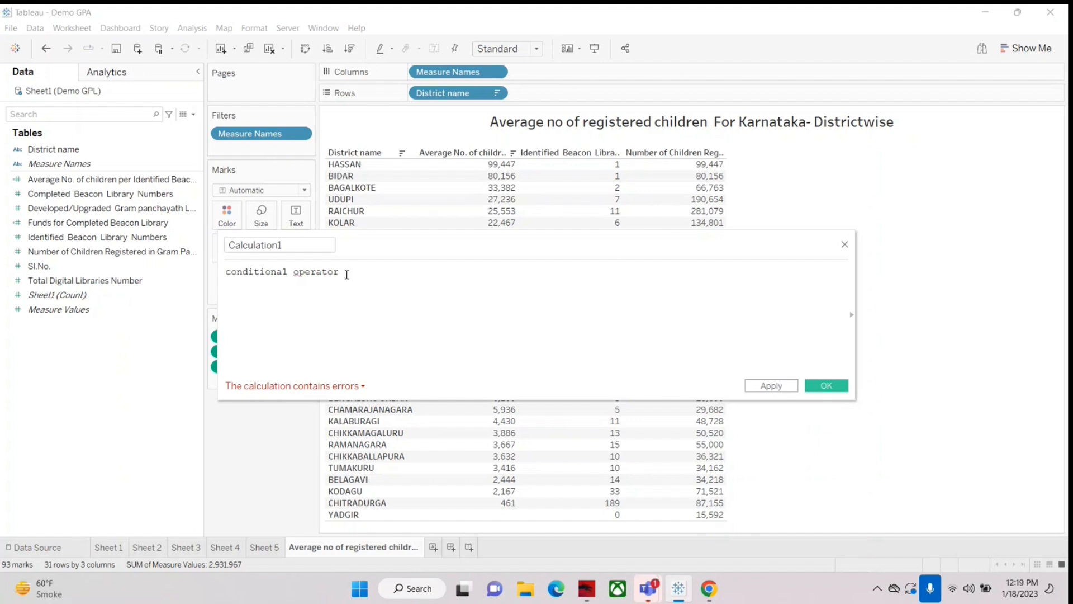
Step: Try out the operators +, -, * and / between a and b in the formula, and erase the text back to "conditional"
type("a")
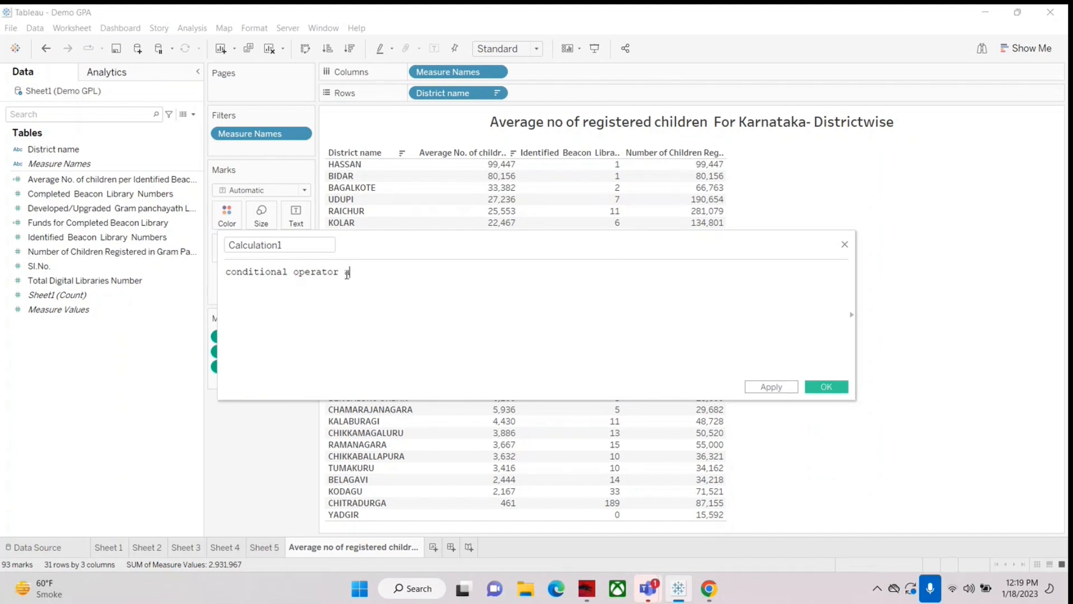
type("+B")
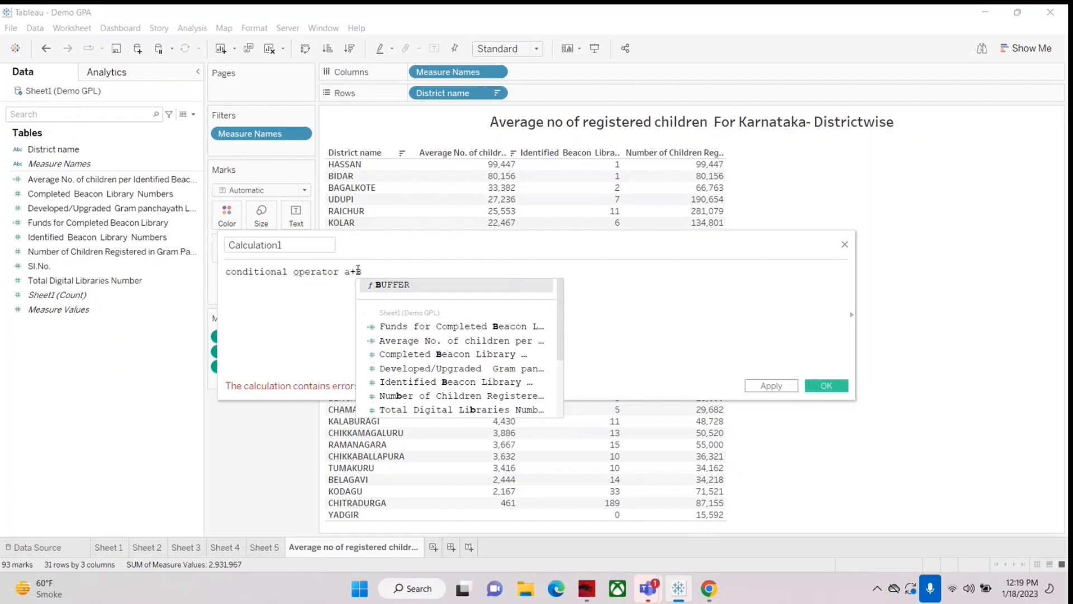
key("BackSpace")
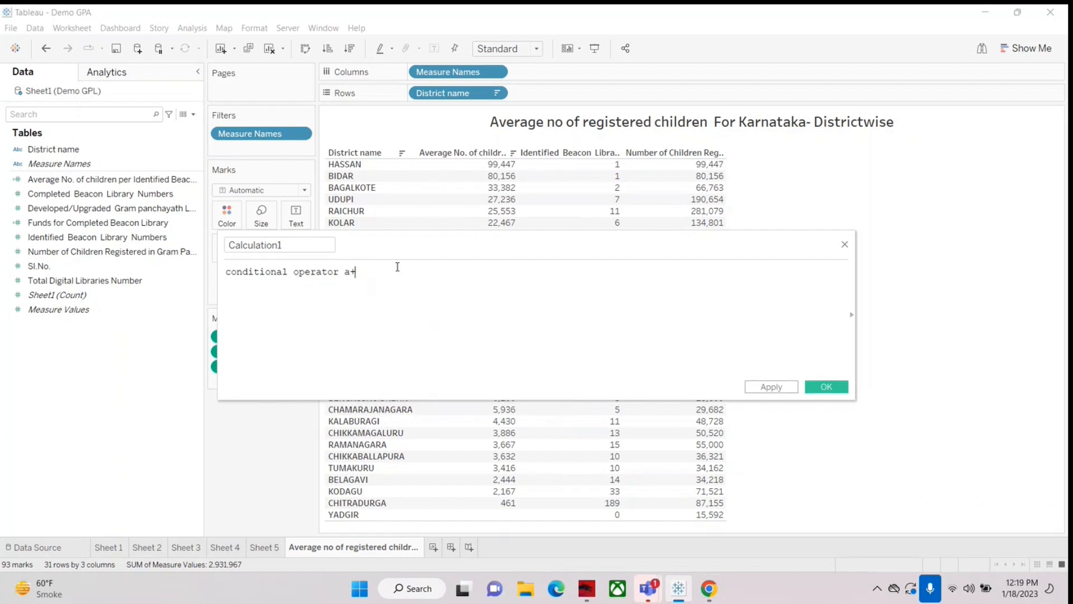
type("b")
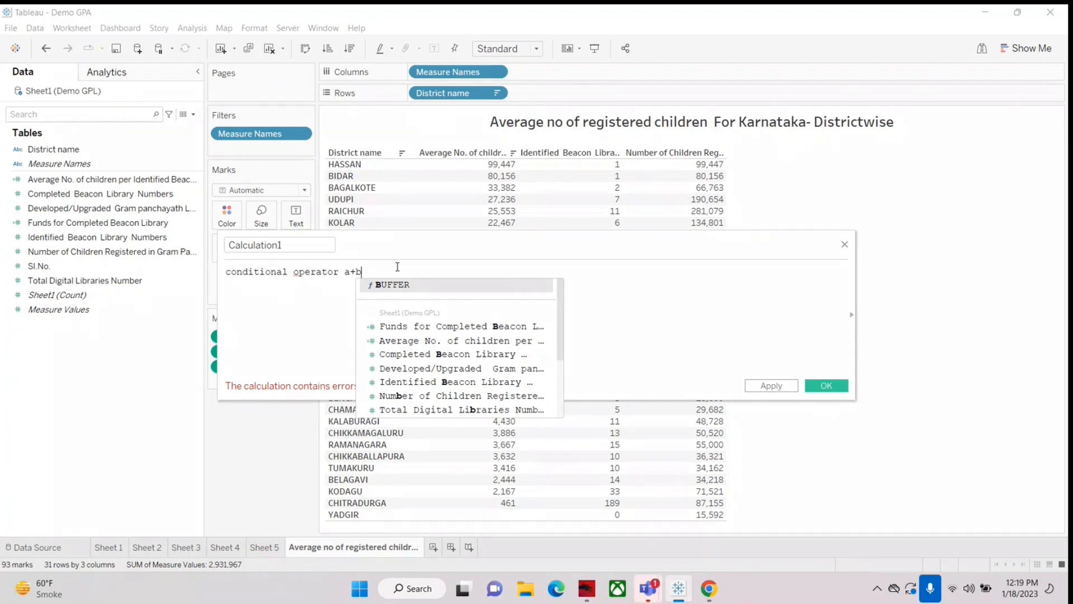
key("Left")
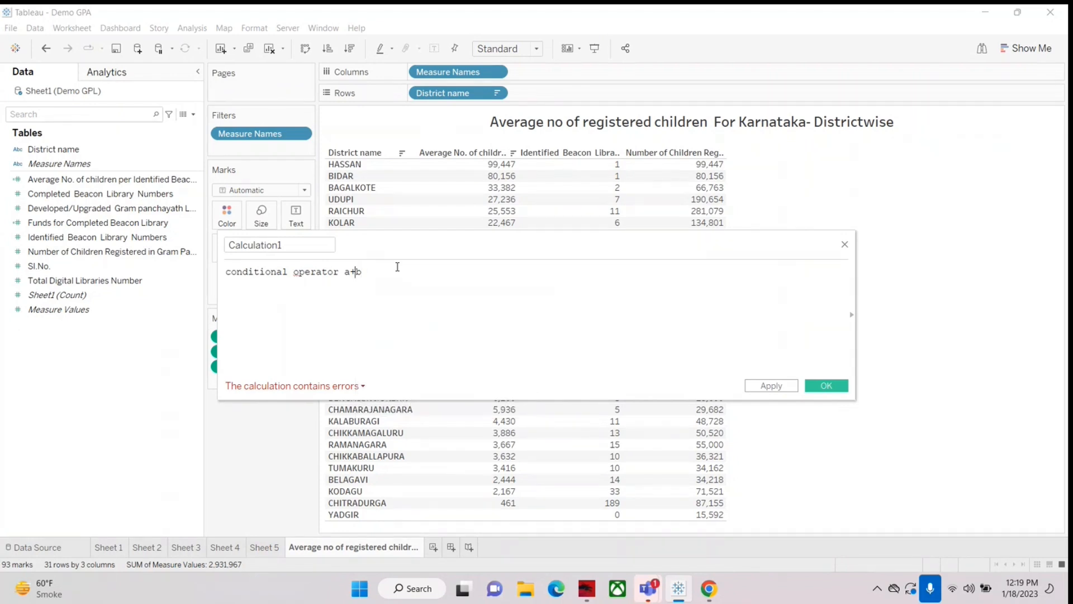
type(",-,")
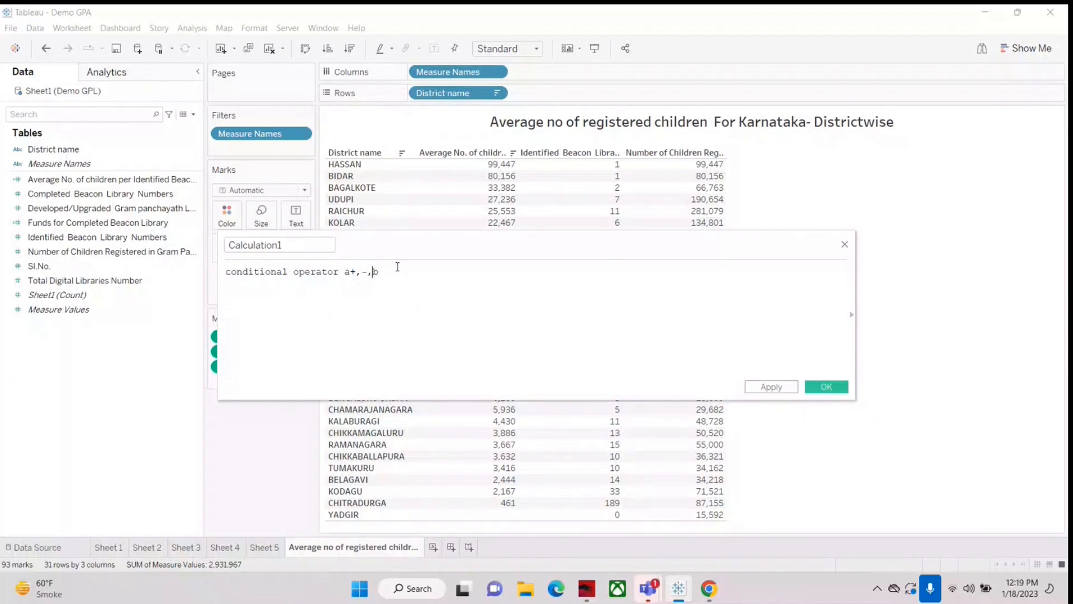
type("*,/")
key("BackSpace")
key("BackSpace")
key("BackSpace")
key("BackSpace")
key("BackSpace")
key("BackSpace")
key("BackSpace")
key("BackSpace")
key("BackSpace")
key("BackSpace")
key("BackSpace")
key("BackSpace")
key("BackSpace")
key("BackSpace")
key("BackSpace")
key("BackSpace")
key("BackSpace")
key("BackSpace")
key("Delete")
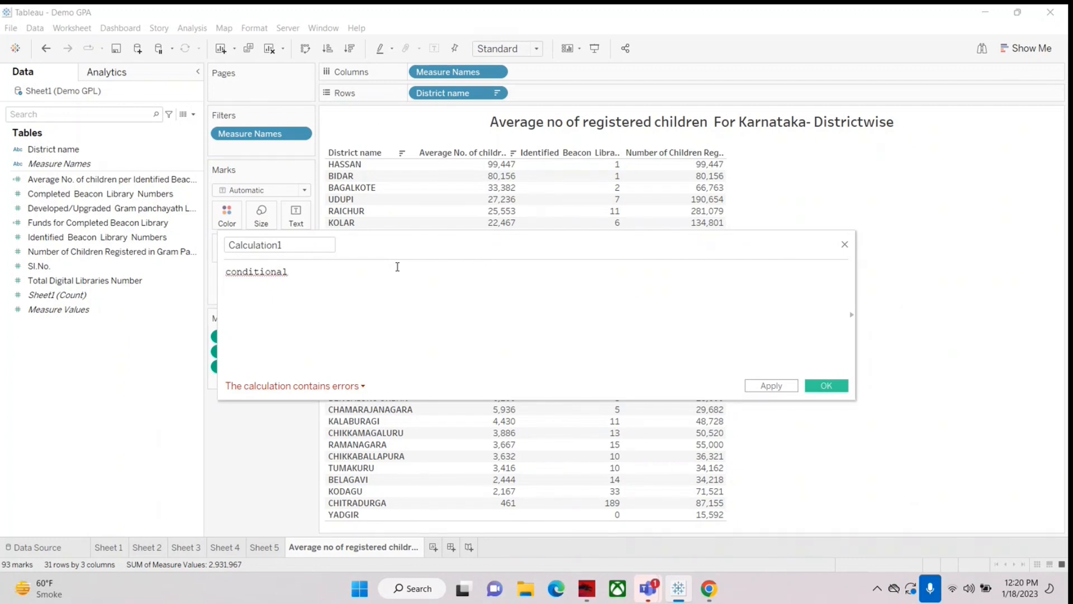
Step: Write the example "if it is raining" with "take umbrella" on the following line, below "conditional" in the formula
key("Return")
key("Return")
type("i")
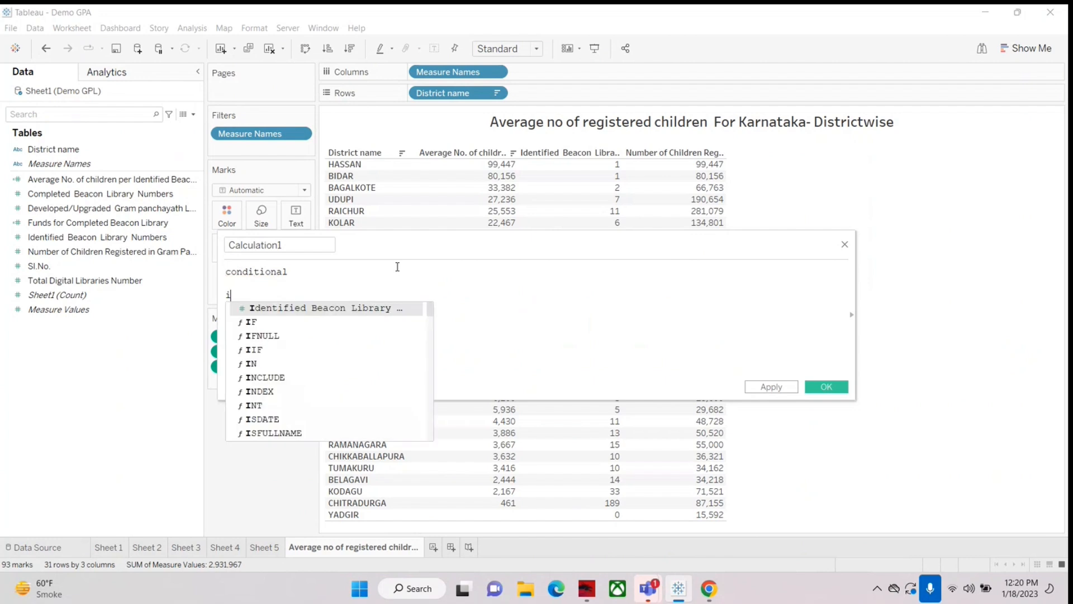
type("f i")
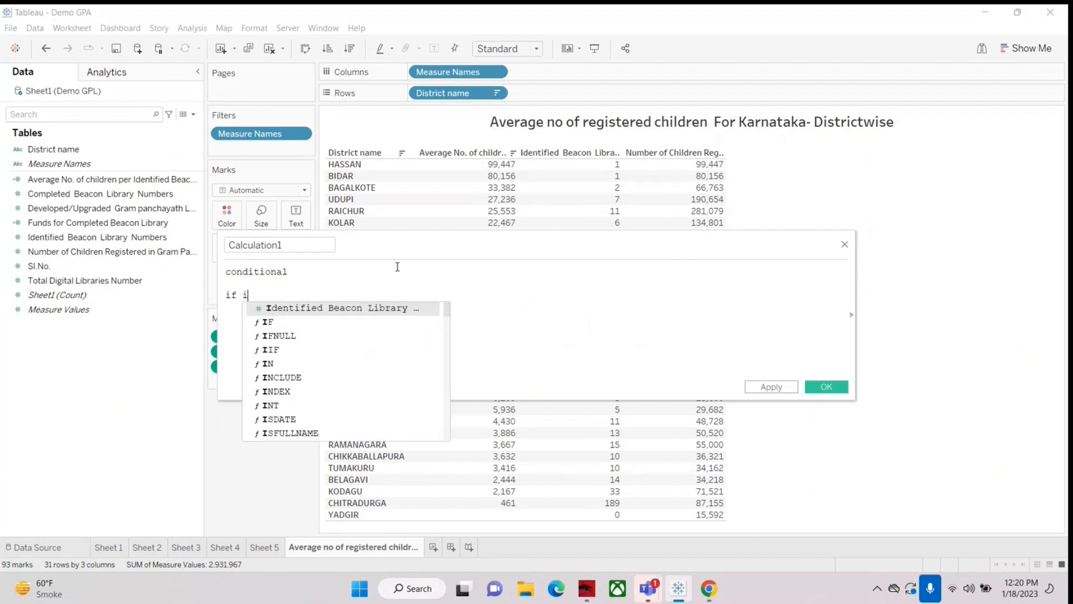
type("t is raining")
key("Return")
type("take ")
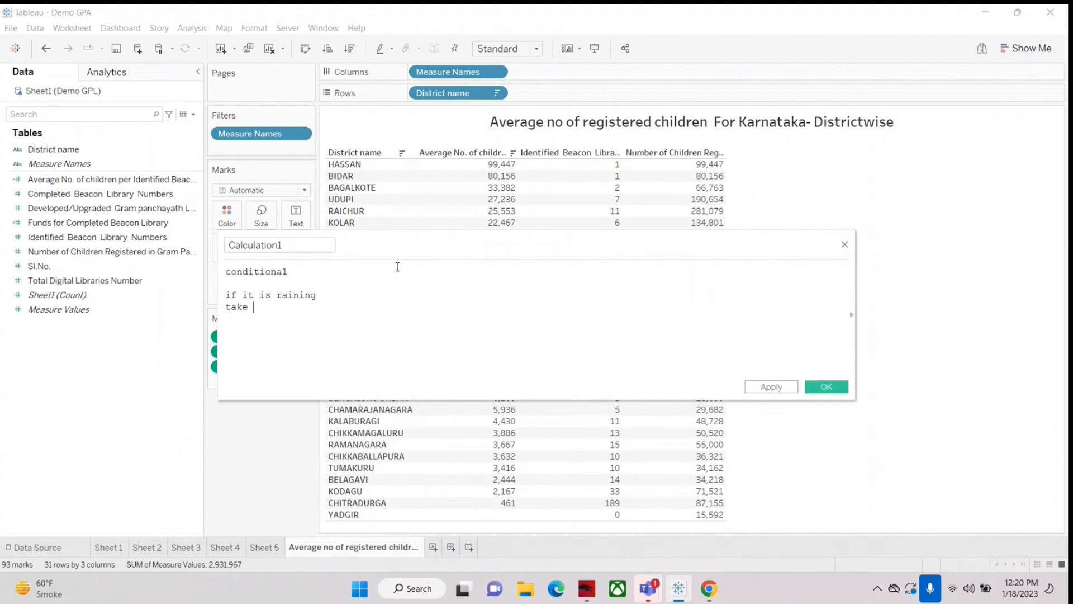
type("umbrella")
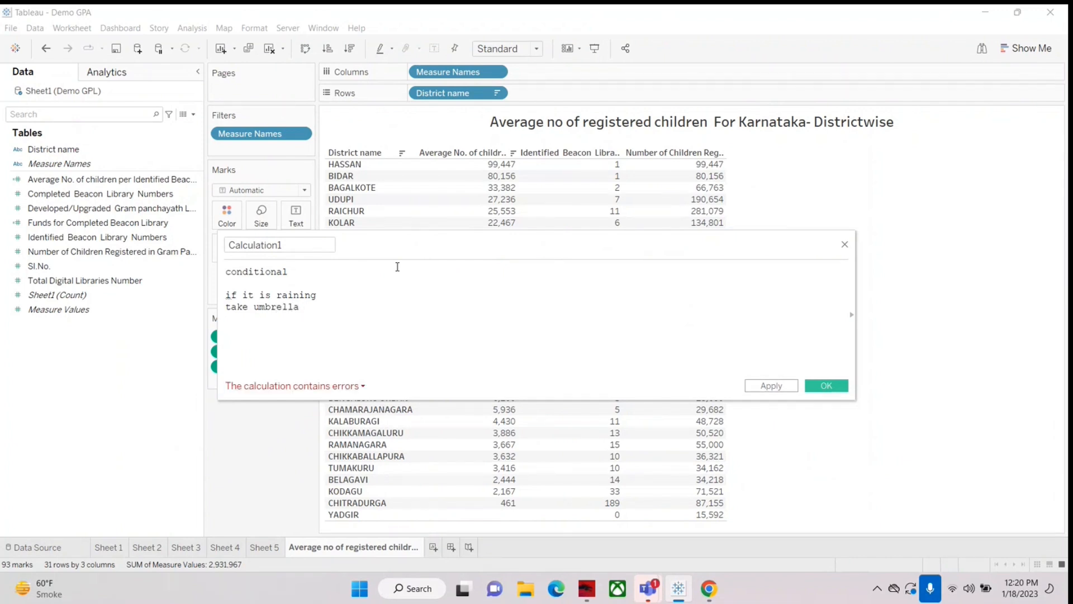
Step: Add the alternative branch "ELSE" with "no umbrella" to the raining example, and highlight its condition "it is raining"
key("Return")
type("ELSE")
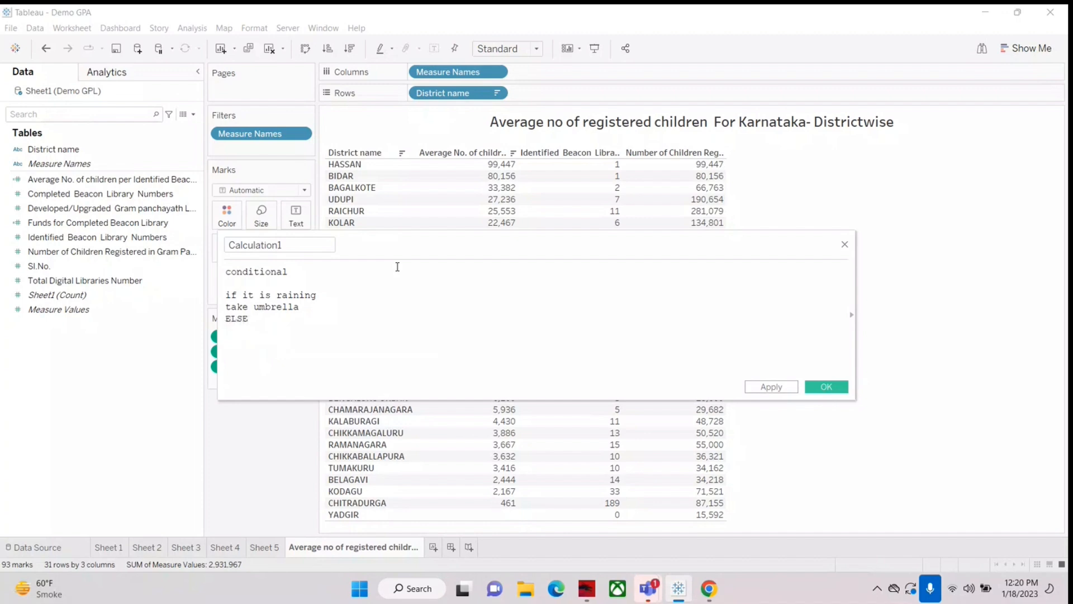
type("no umbrella")
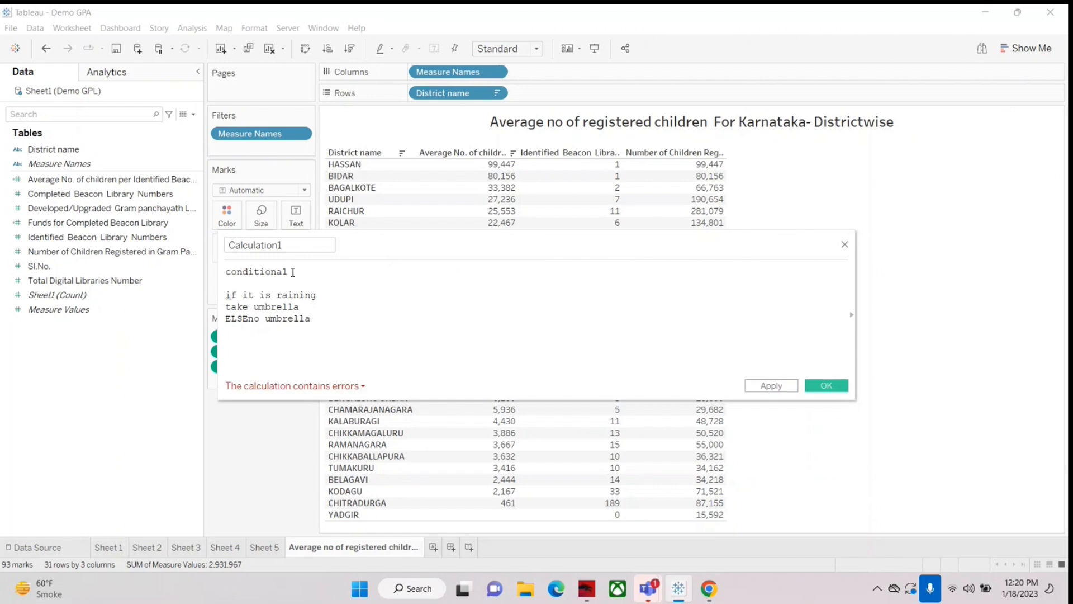
left_click_drag(242, 295, 331, 302)
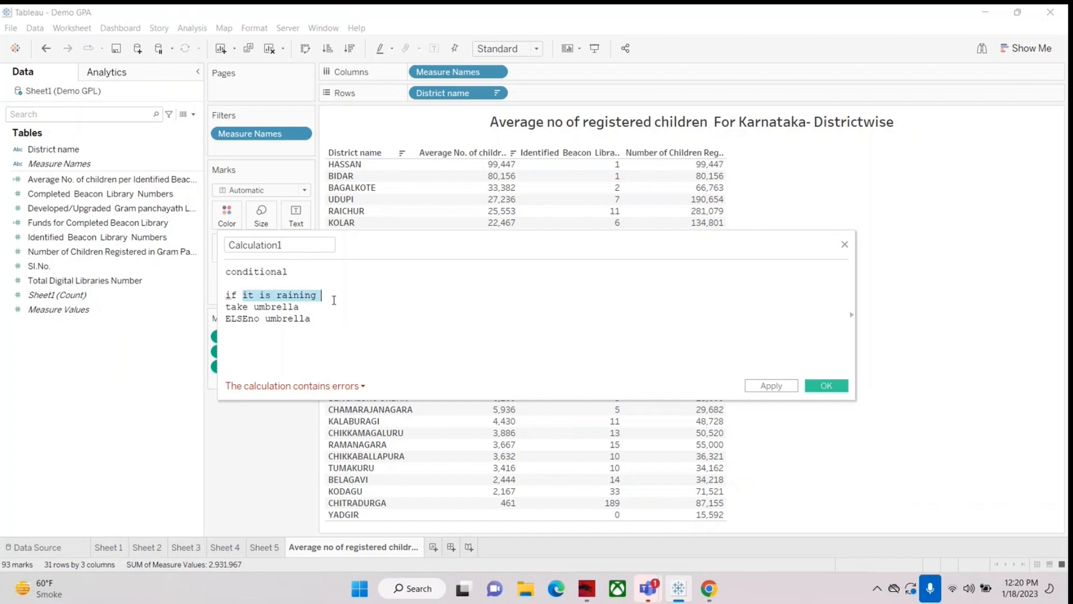
left_click(330, 316)
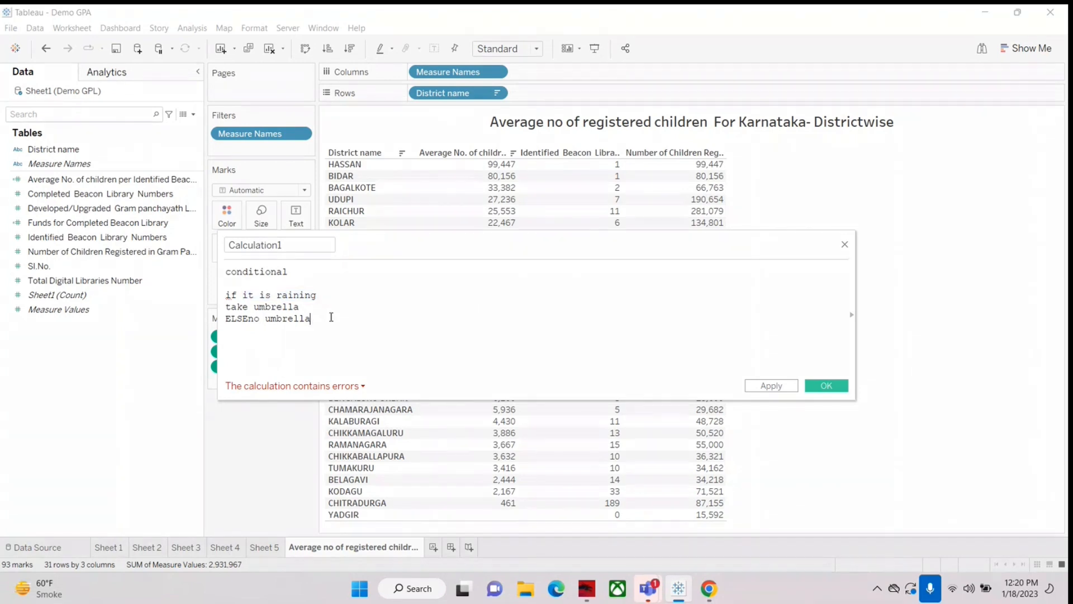
Step: Below the raining example, write the general syntax "if (condition)", "true", "ELSE" and "false" on separate lines
key("Return")
key("Return")
type("if (condition)")
key("Return")
type("true")
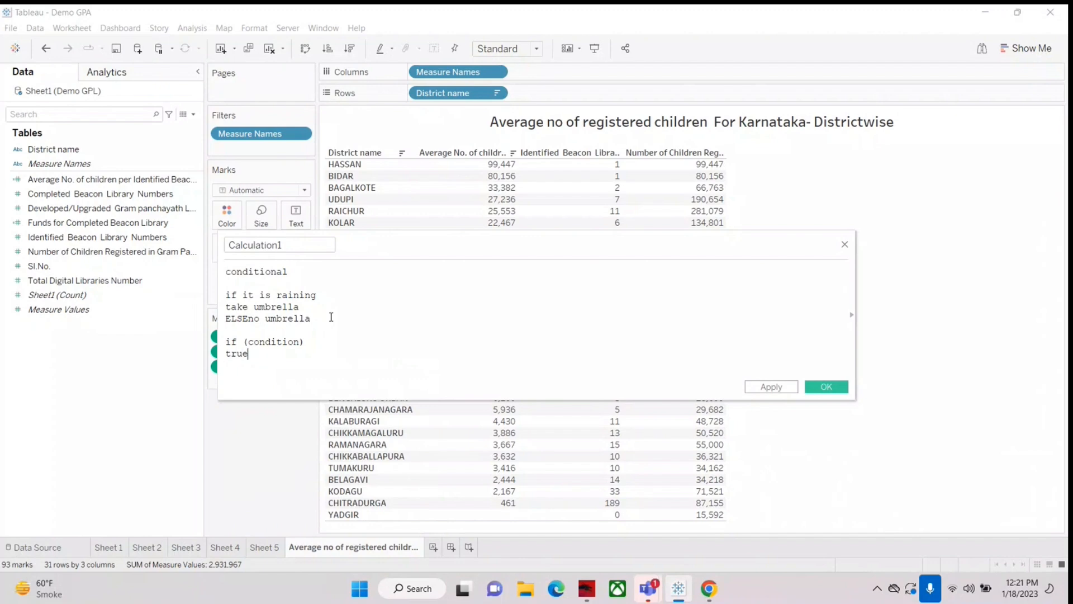
key("Return")
type("ELSE")
key("Return")
type("false")
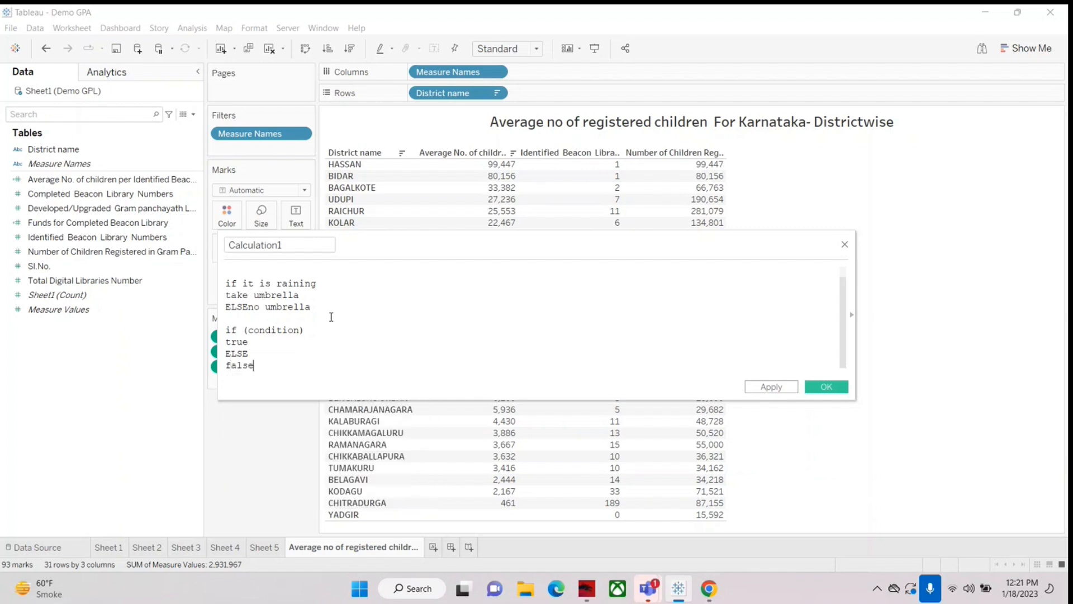
key("Return")
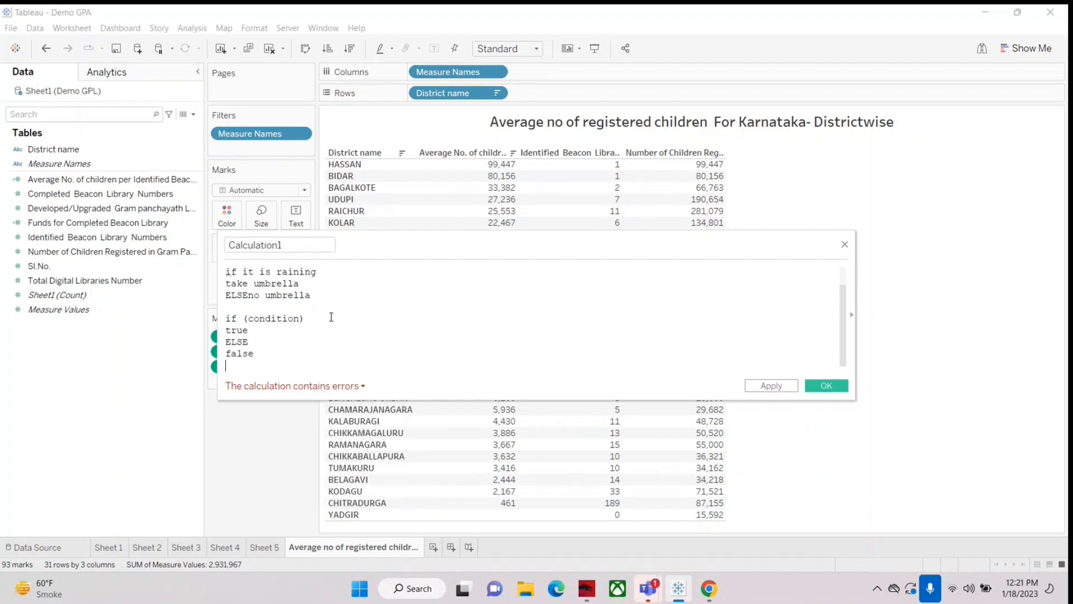
Step: Highlight the raining condition and put "no umbrella" on its own line below ELSE
left_click_drag(242, 273, 335, 271)
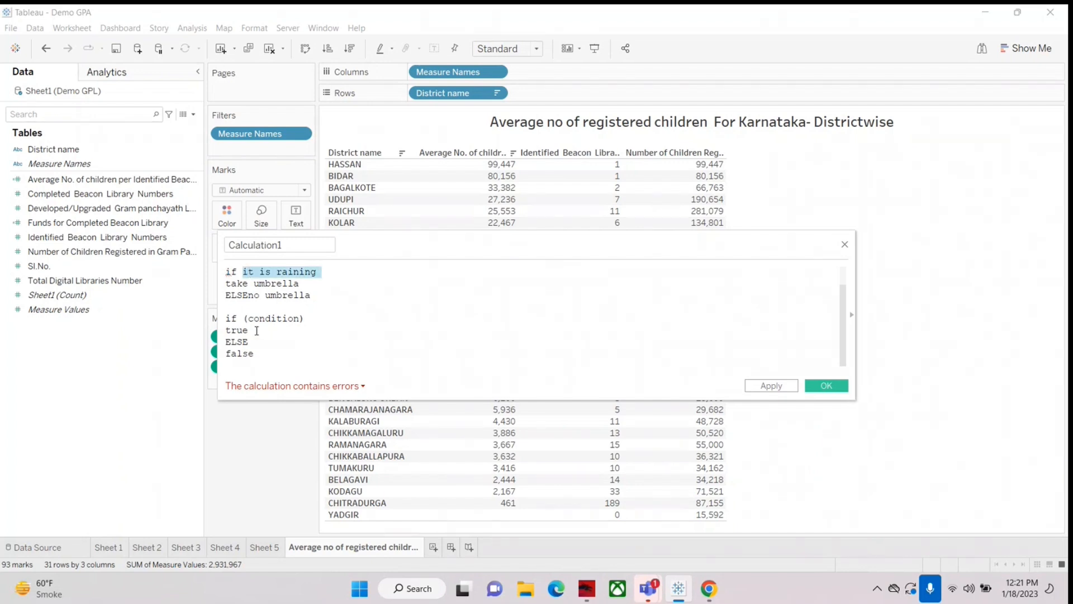
left_click(249, 295)
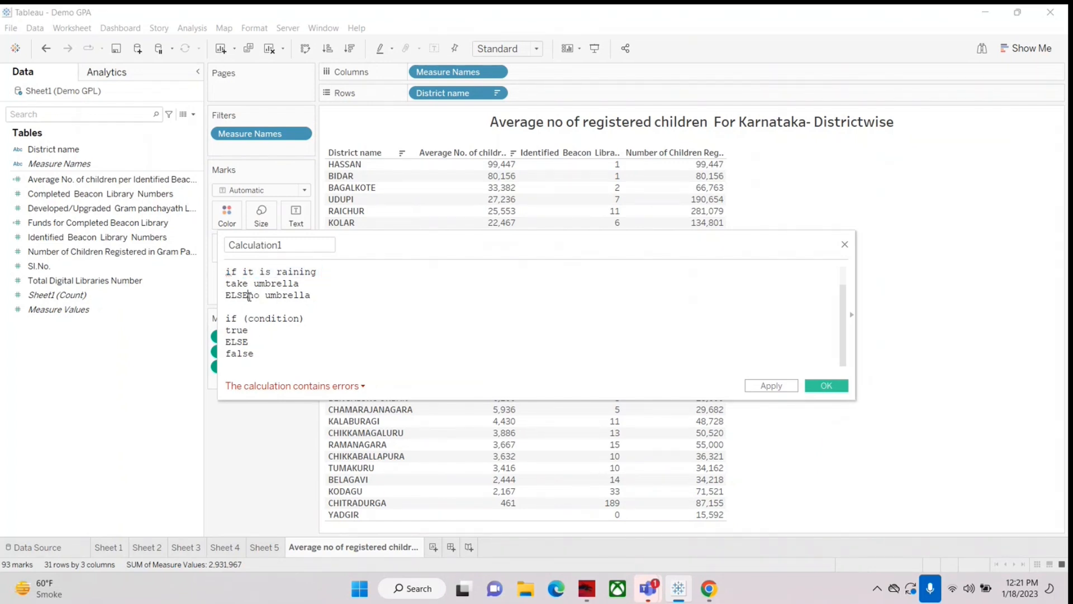
key("Return")
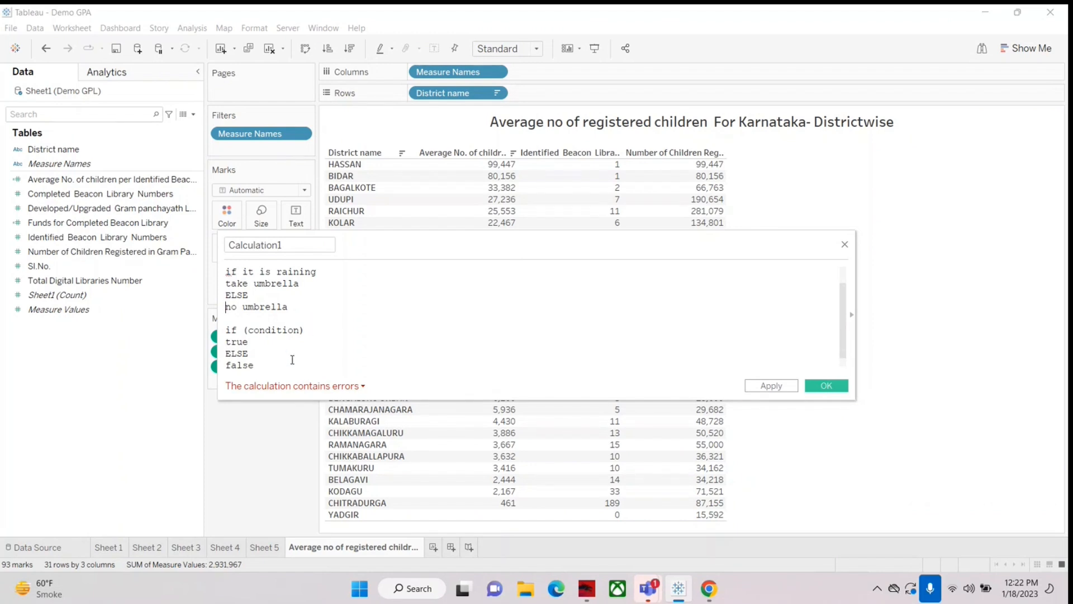
Step: Compare the if, condition, true and false parts of the general syntax with the raining example by highlighting them
left_click_drag(225, 330, 310, 330)
left_click(287, 334)
left_click_drag(242, 328, 302, 330)
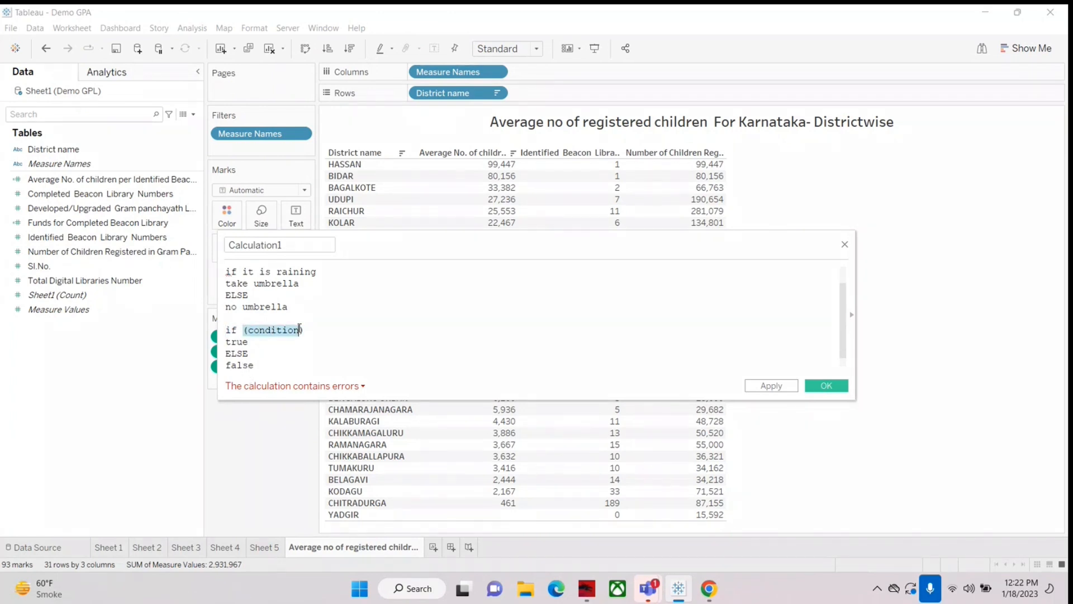
left_click(263, 342)
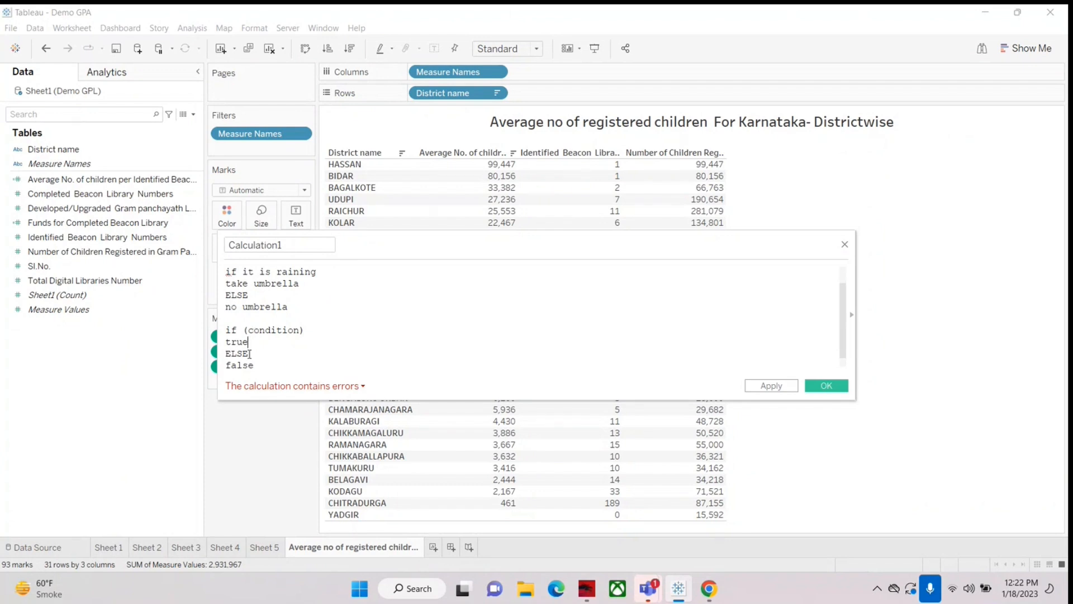
left_click_drag(226, 365, 265, 366)
left_click_drag(225, 272, 329, 273)
left_click(336, 273)
left_click_drag(242, 273, 318, 273)
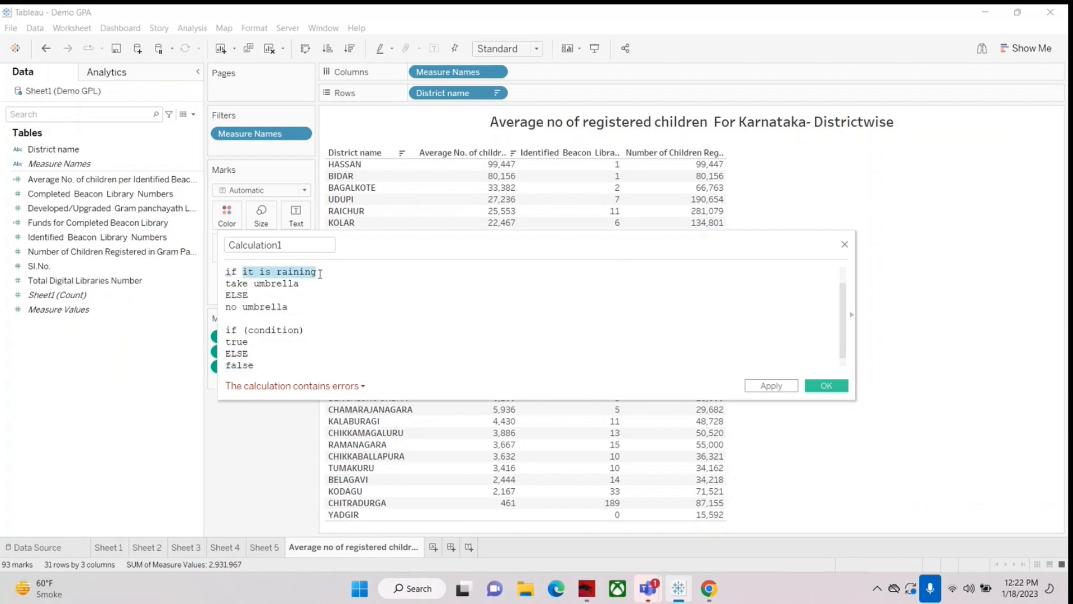
left_click(307, 279)
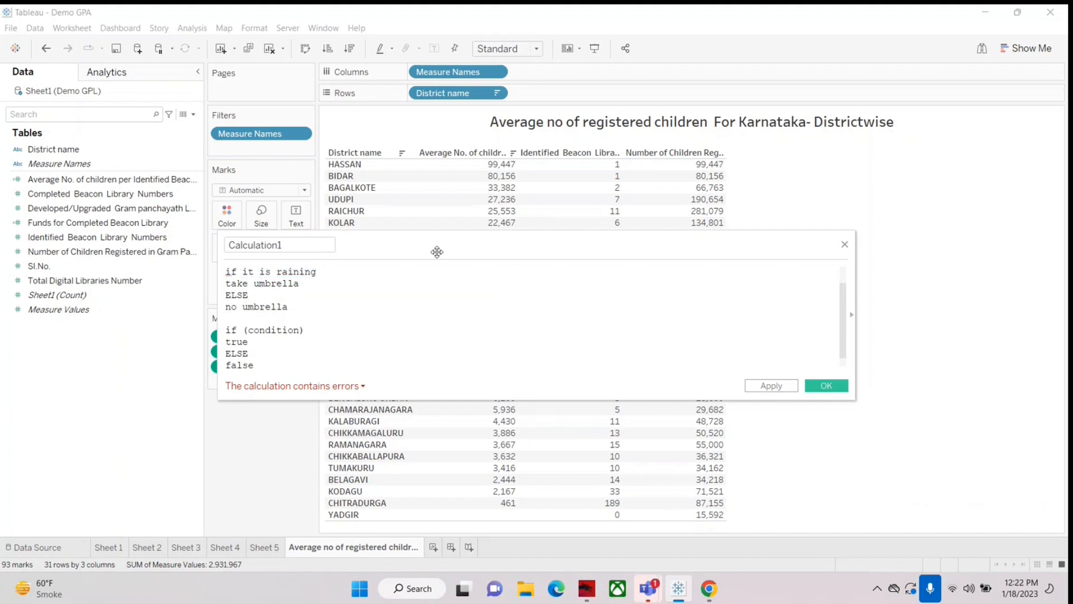
Step: Enclose "it is raining" in parentheses, highlight the general syntax, and close the calculation editor without saving
type("(")
key("Right")
key("Right")
key("Right")
key("Right")
key("Right")
key("Right")
key("Right")
key("Right")
key("Right")
key("Right")
key("Right")
key("Right")
key("Right")
key("Right")
type(")")
left_click_drag(226, 330, 263, 363)
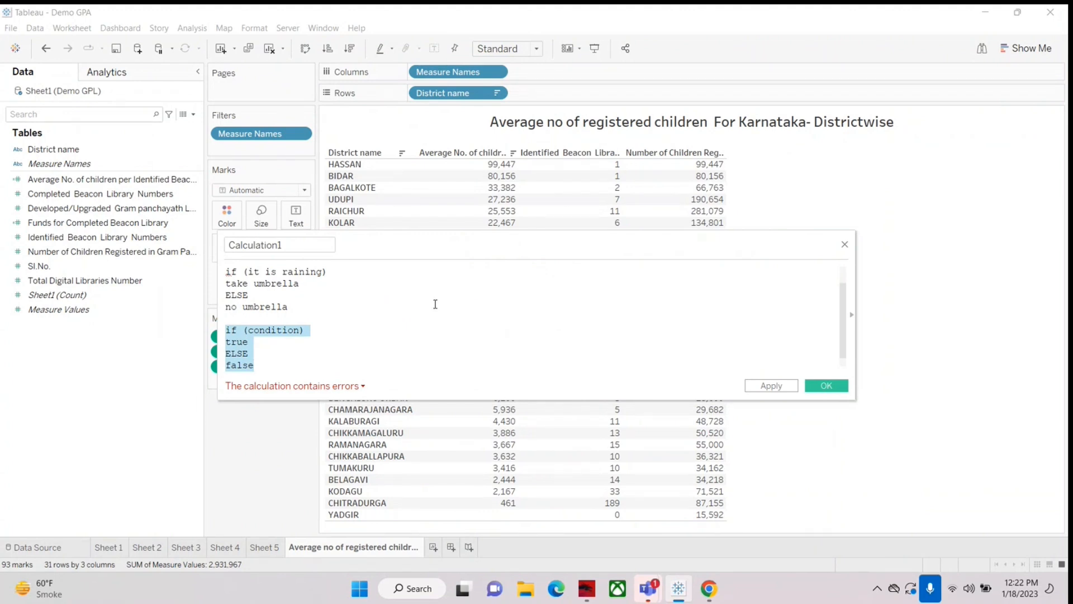
left_click(844, 245)
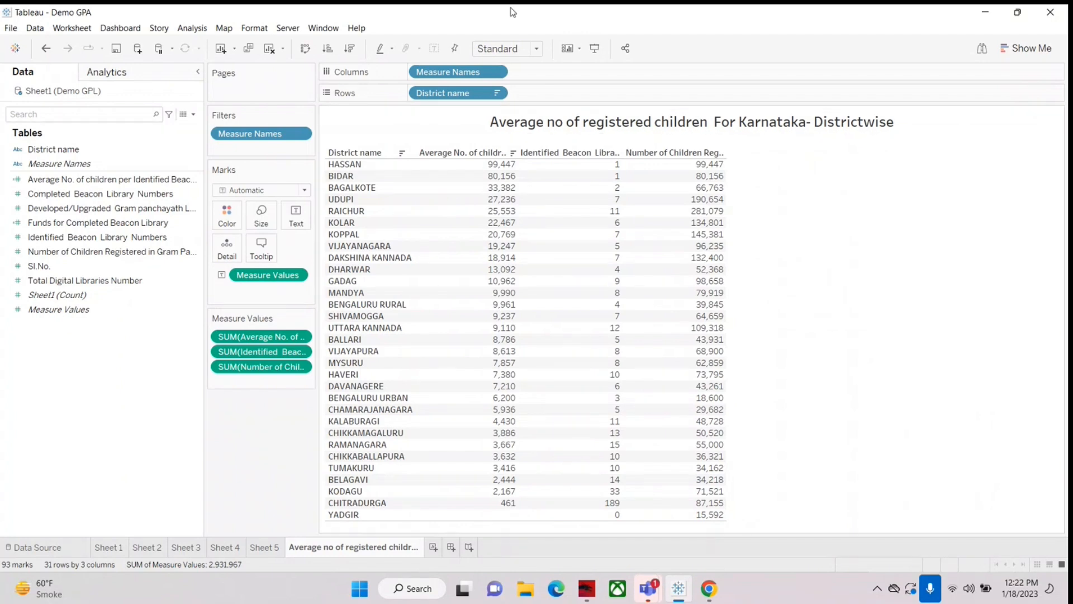
Step: Build a new sheet listing the registered children per District name as text, sorted descending, and widen the Marks area slightly
left_click(432, 549)
left_click_drag(53, 149, 471, 101)
left_click_drag(54, 250, 427, 253)
left_click(350, 53)
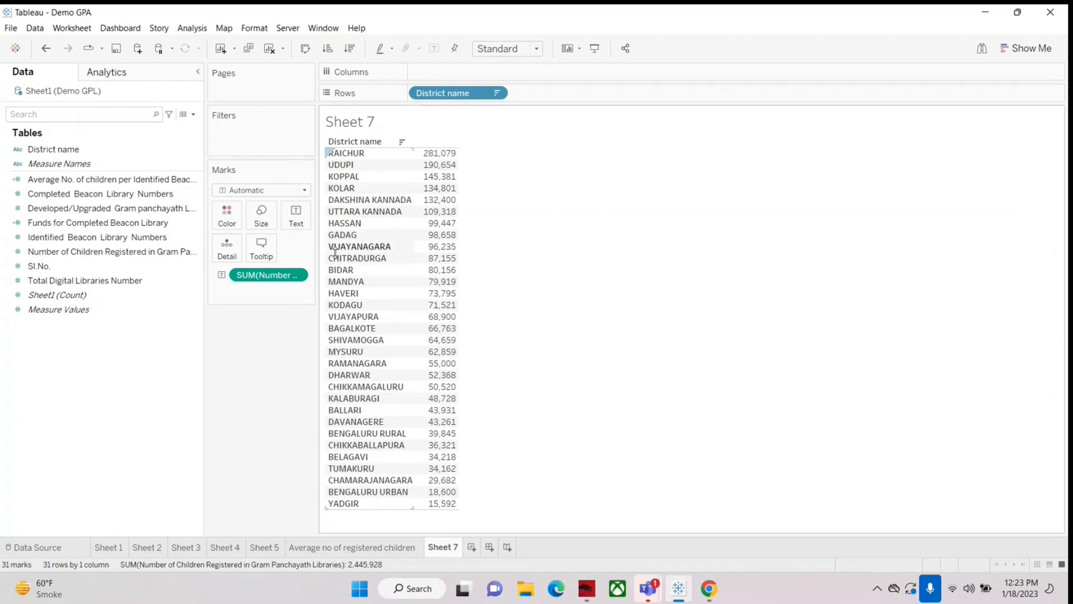
mouse_move(316, 257)
left_mouse_down()
mouse_move(340, 257)
mouse_move(331, 256)
left_mouse_up()
mouse_move(445, 155)
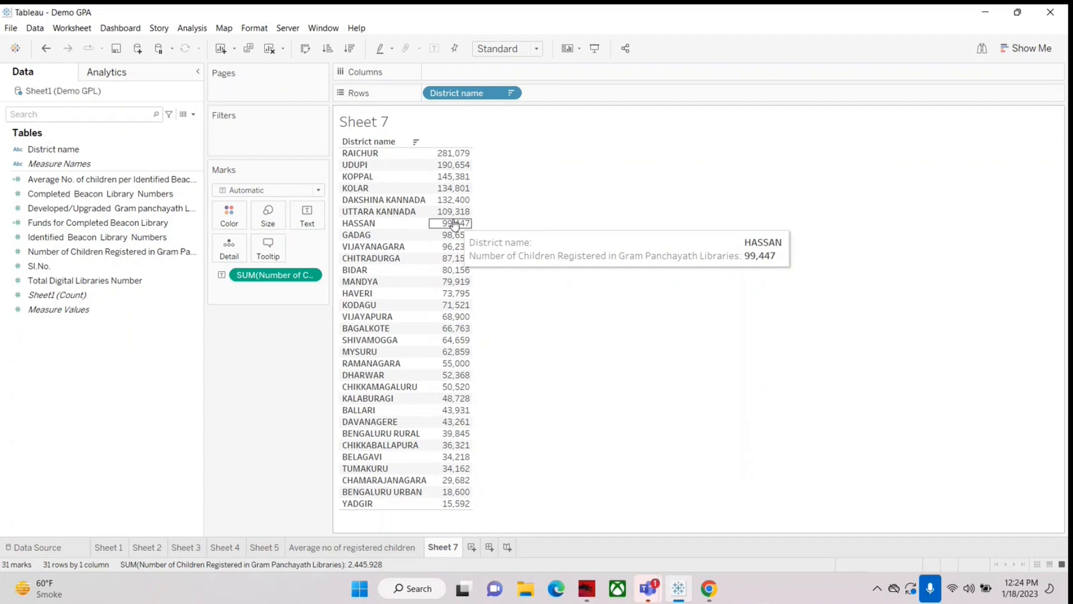
Step: Start a new calculated field with the condition if [Number of Children Registered in Gram Panchayath Libraries]>100000
left_click(193, 115)
left_click(185, 127)
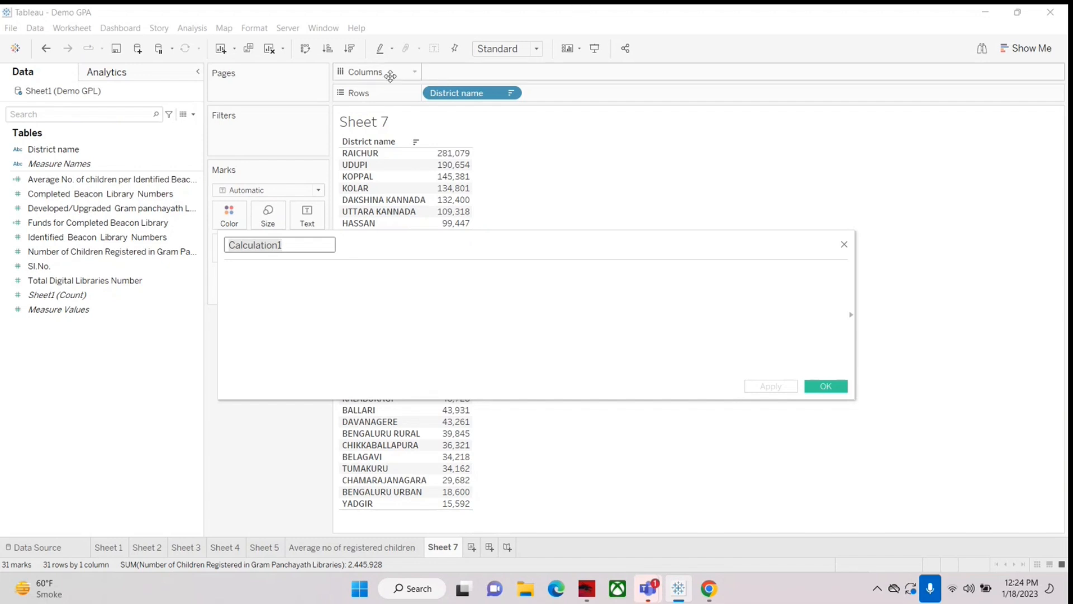
left_click(319, 278)
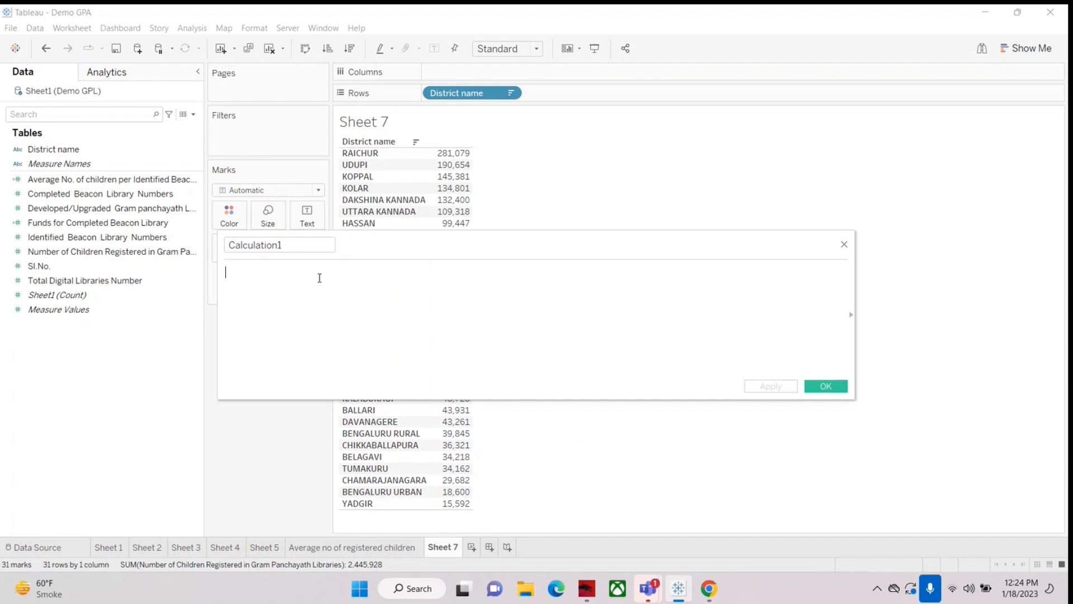
type("if")
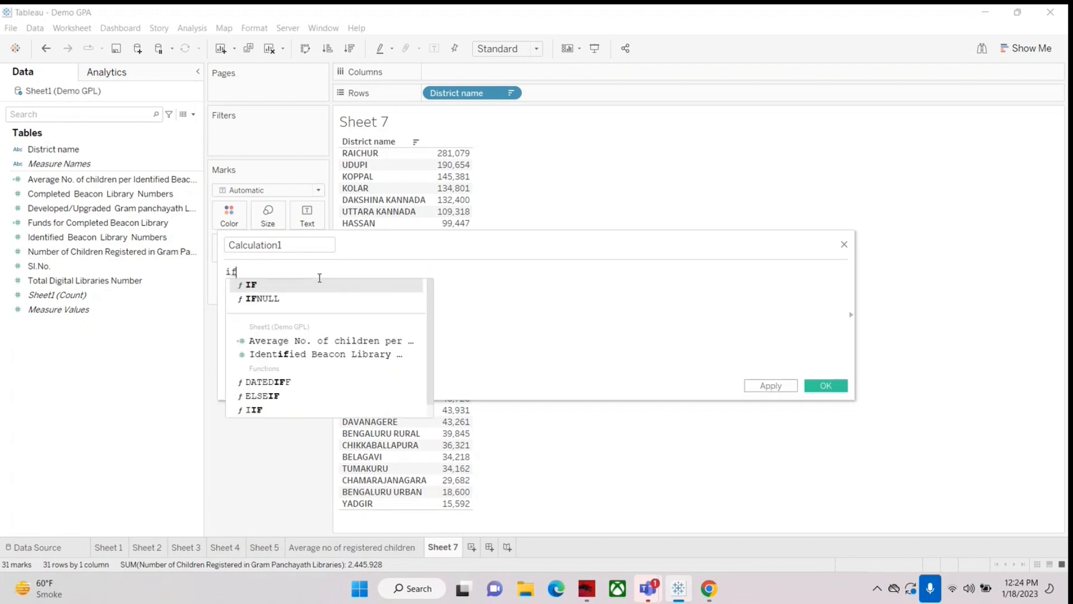
left_click(480, 274)
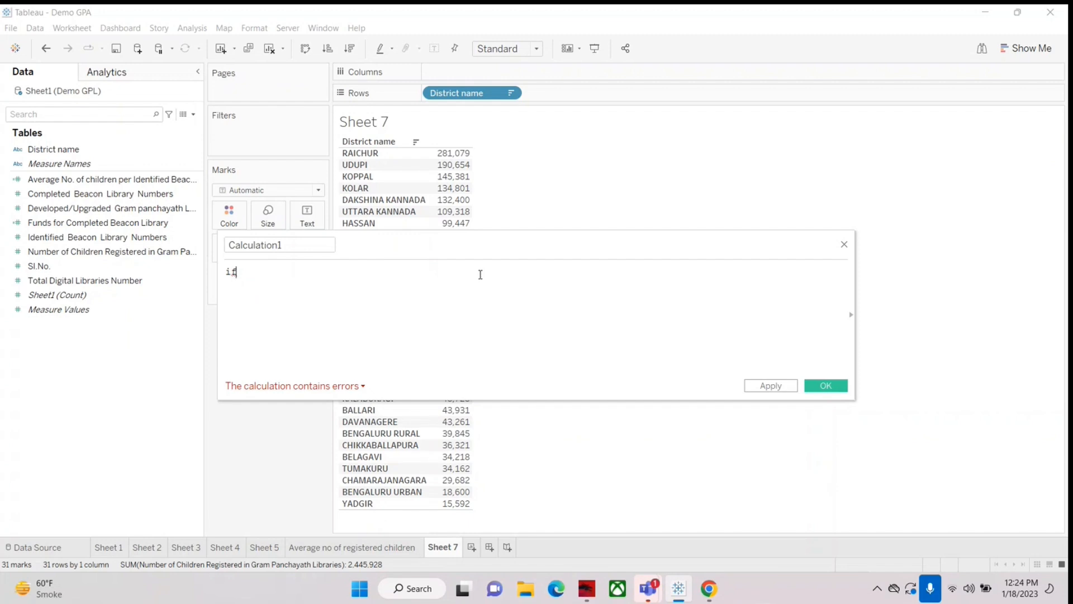
left_click(53, 253)
left_click_drag(53, 256, 285, 275)
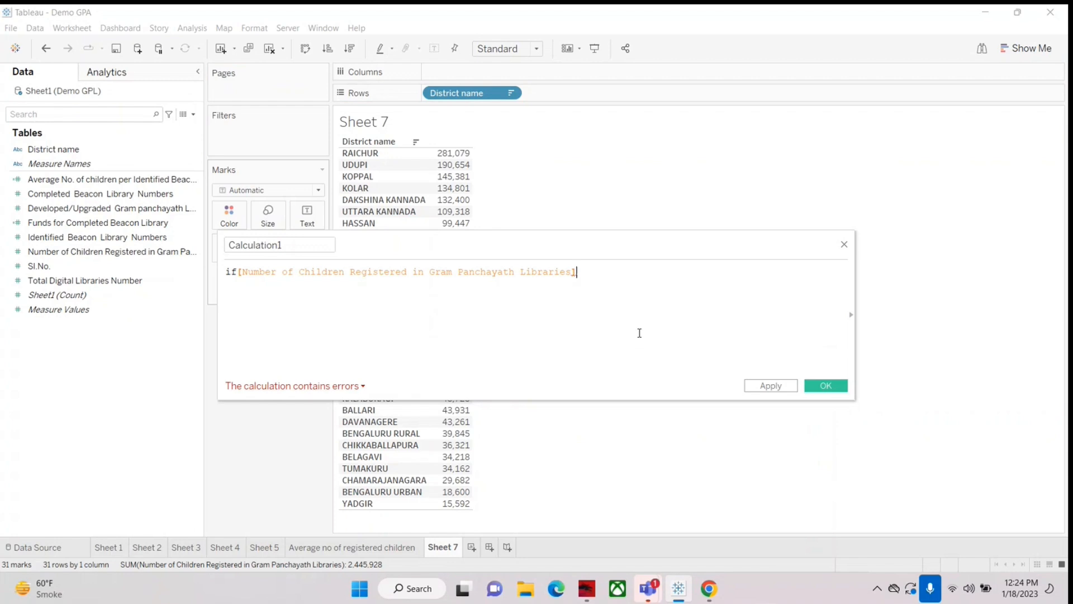
type(">")
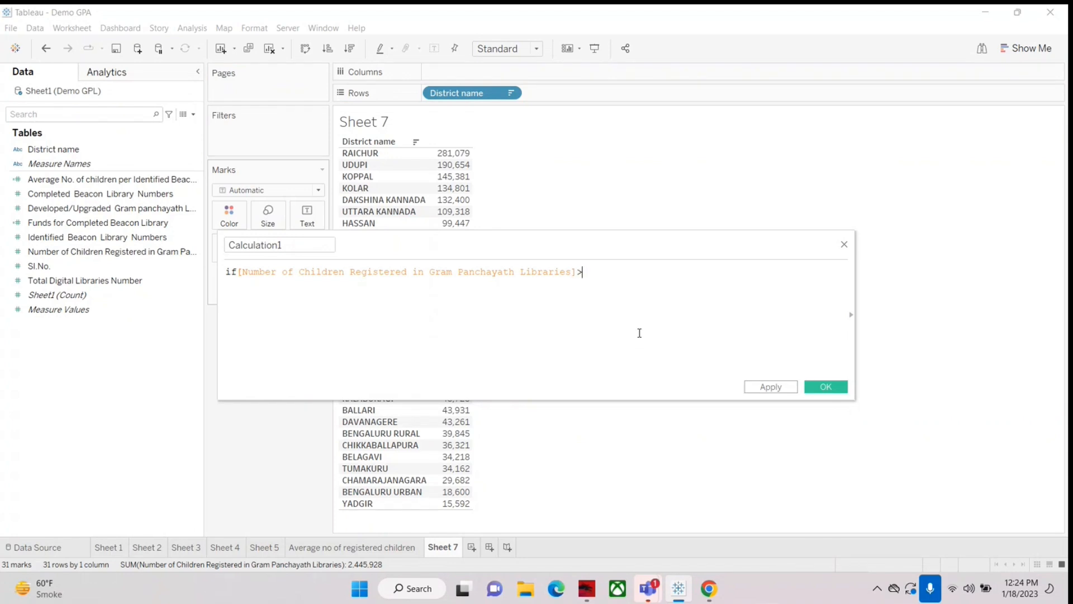
type("100000")
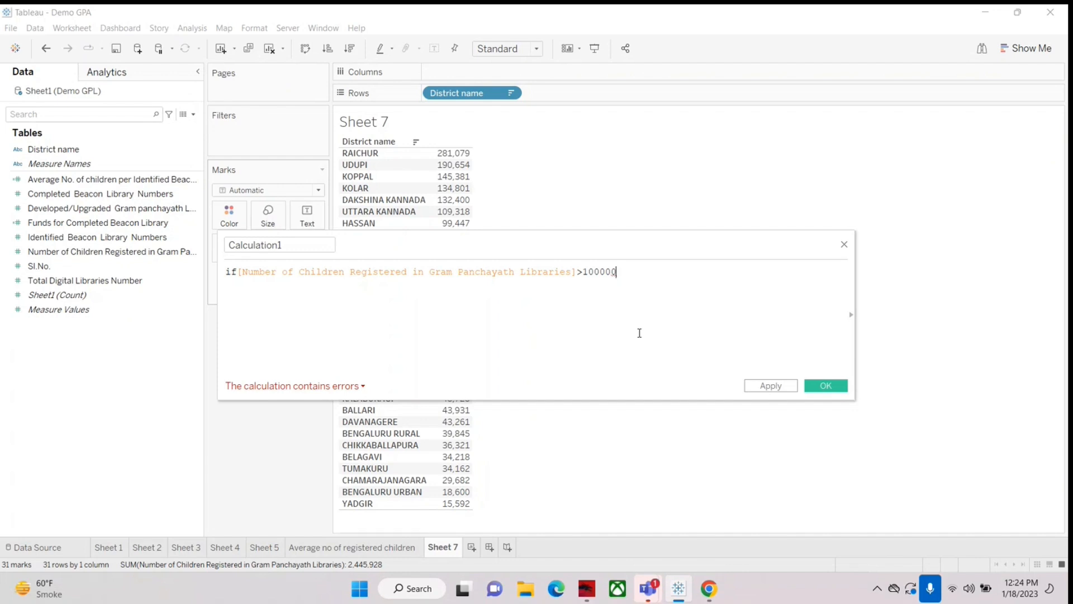
Step: Change the comparison in the condition to >=100000, complete the line with "then", and start a new line
key("Left")
key("Left")
key("Left")
key("Left")
key("Left")
type("=")
key("BackSpace")
type("=")
key("End")
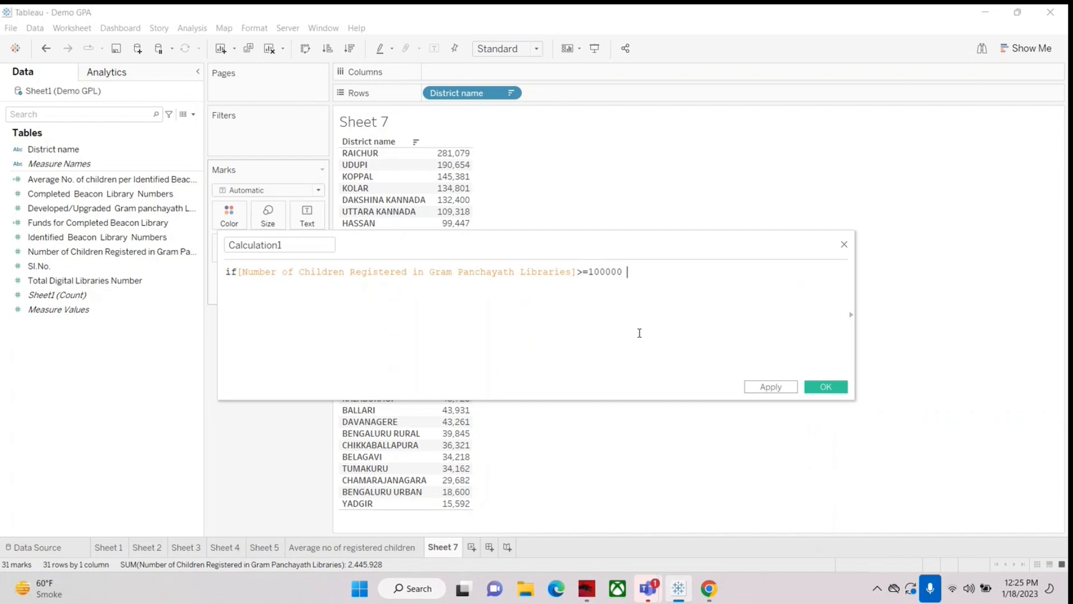
type("then")
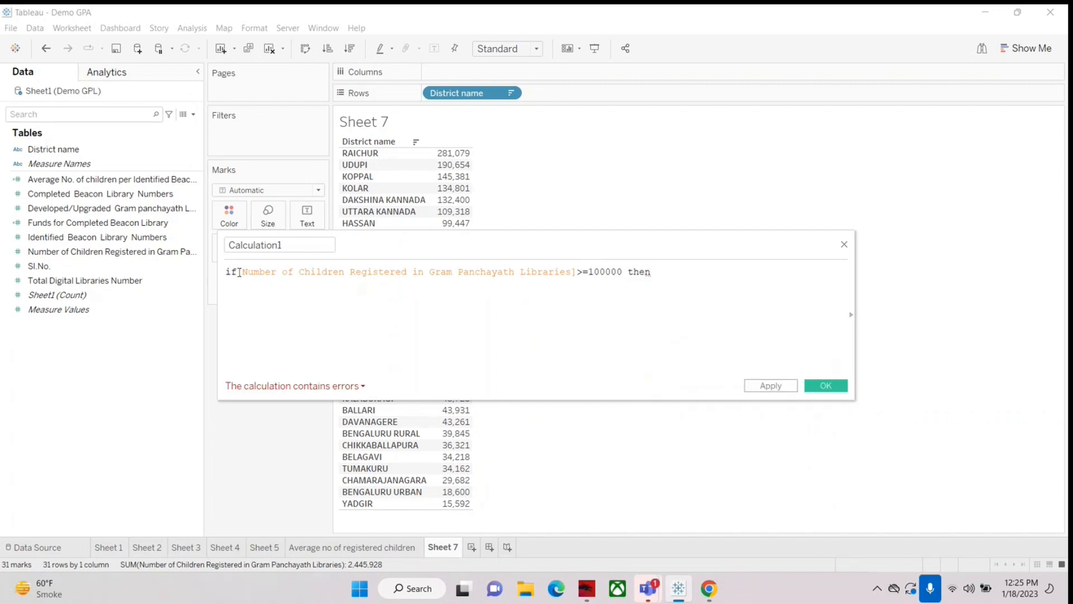
left_click_drag(628, 272, 692, 263)
left_click(676, 277)
key("Return")
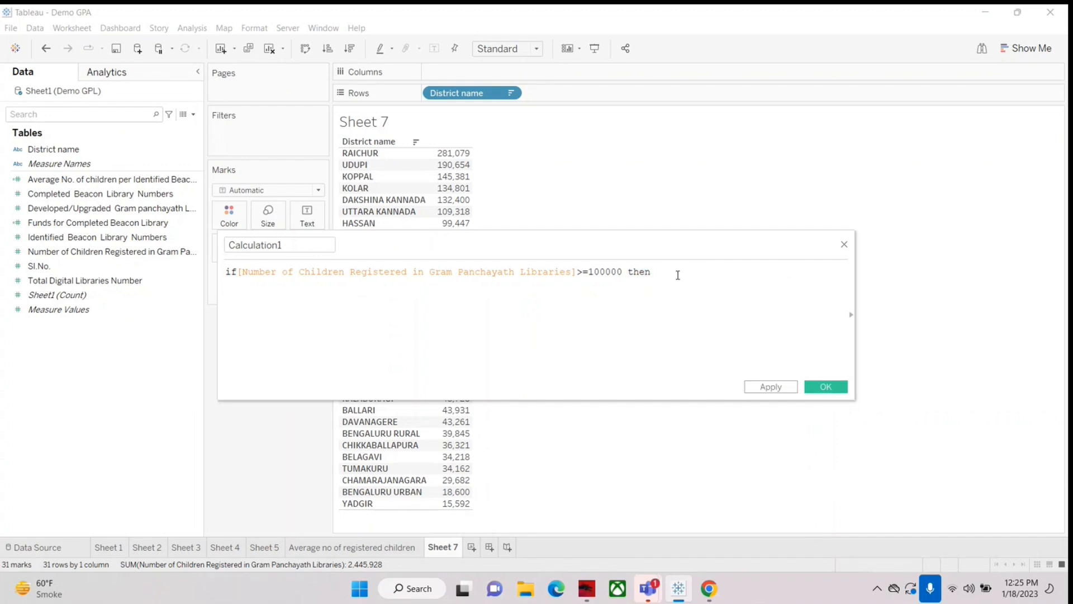
Step: Enter "High Registration" in quotation marks as the result and close the if statement with "end"
type("\"High Registration\"")
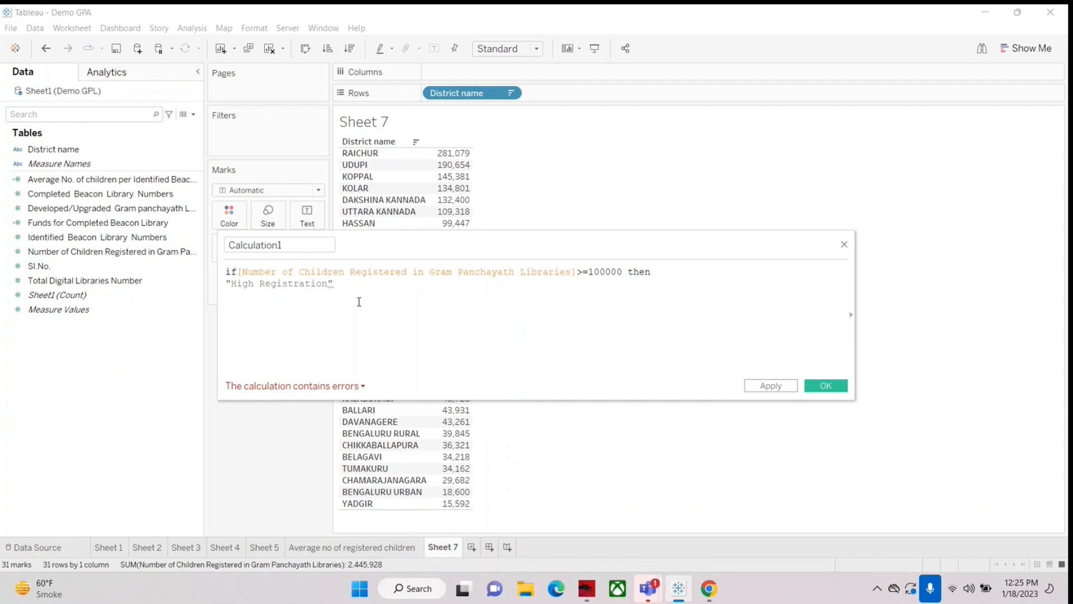
key("Return")
type("end")
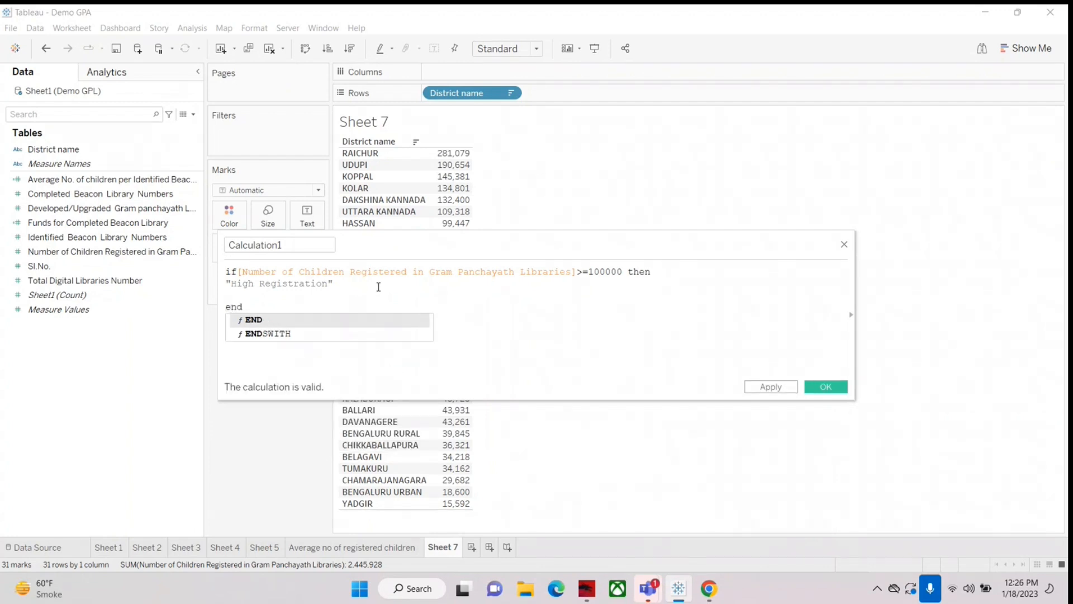
Step: Add an ELSE branch returning "Low Registration" in quotation marks between the "High Registration" result and the closing end
left_click(379, 286)
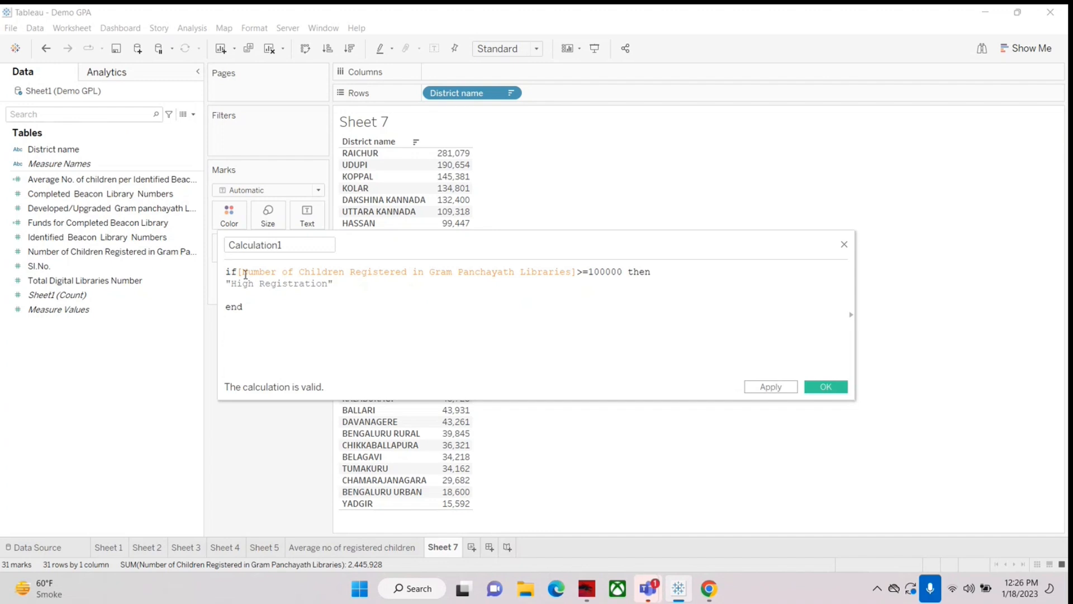
left_click(350, 287)
key("Return")
type("else")
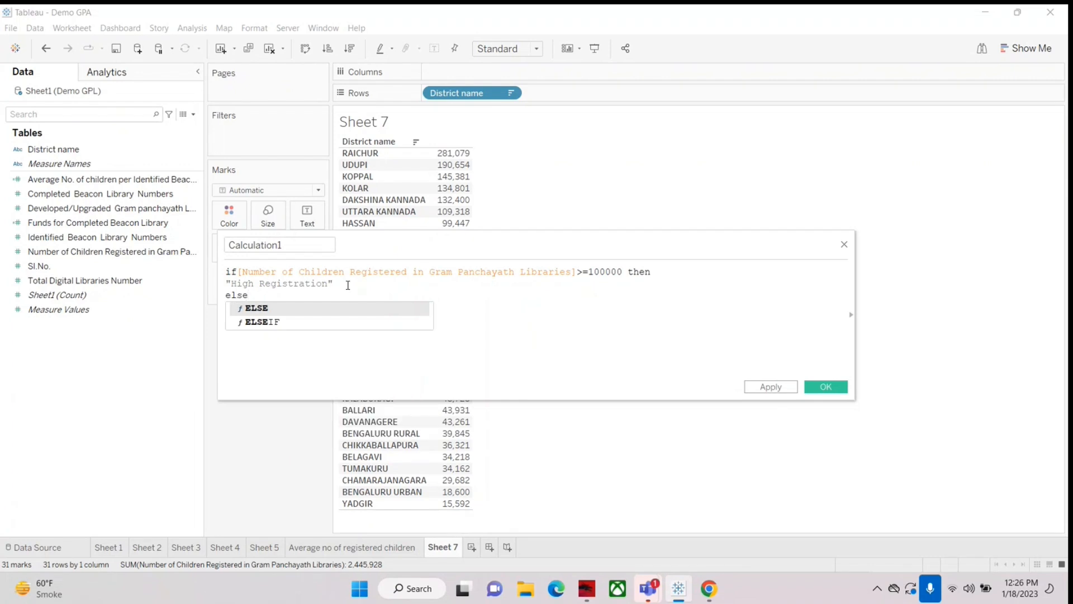
key("Return")
key("Return")
type("\"")
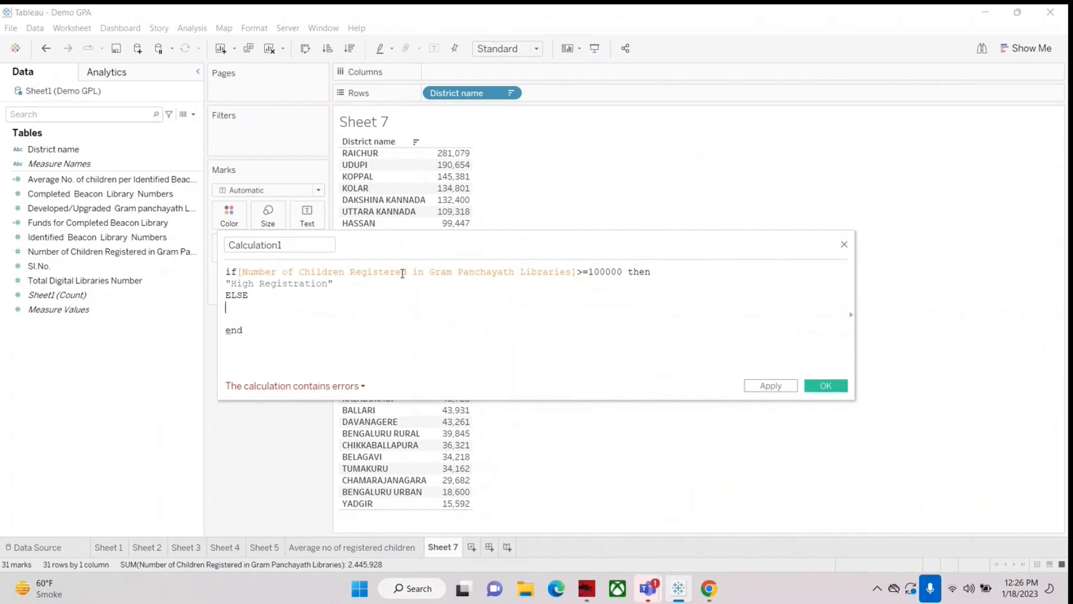
type("Low")
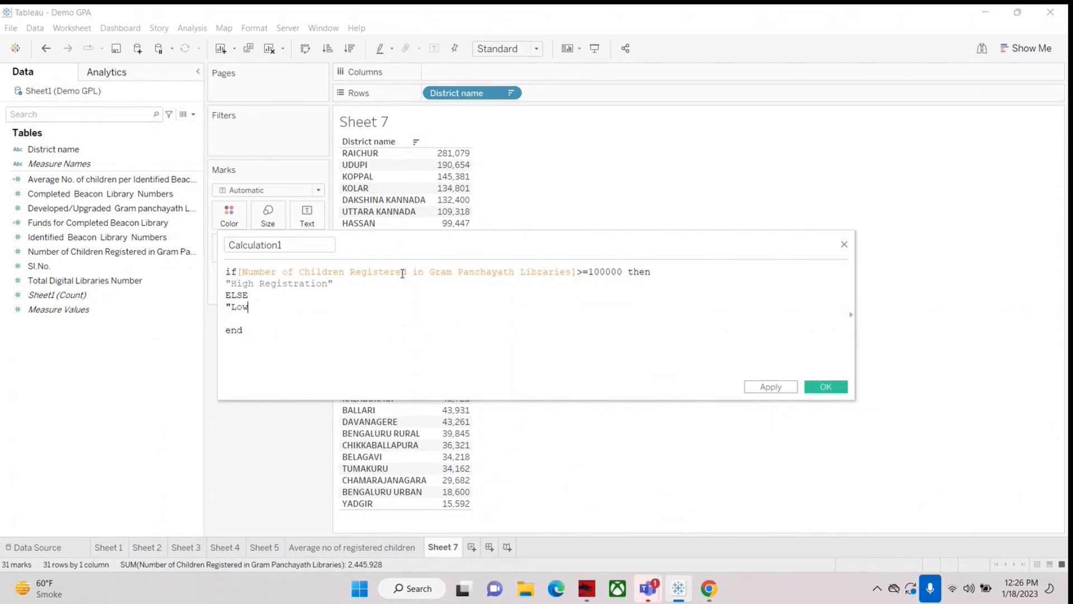
type(" Registration\"")
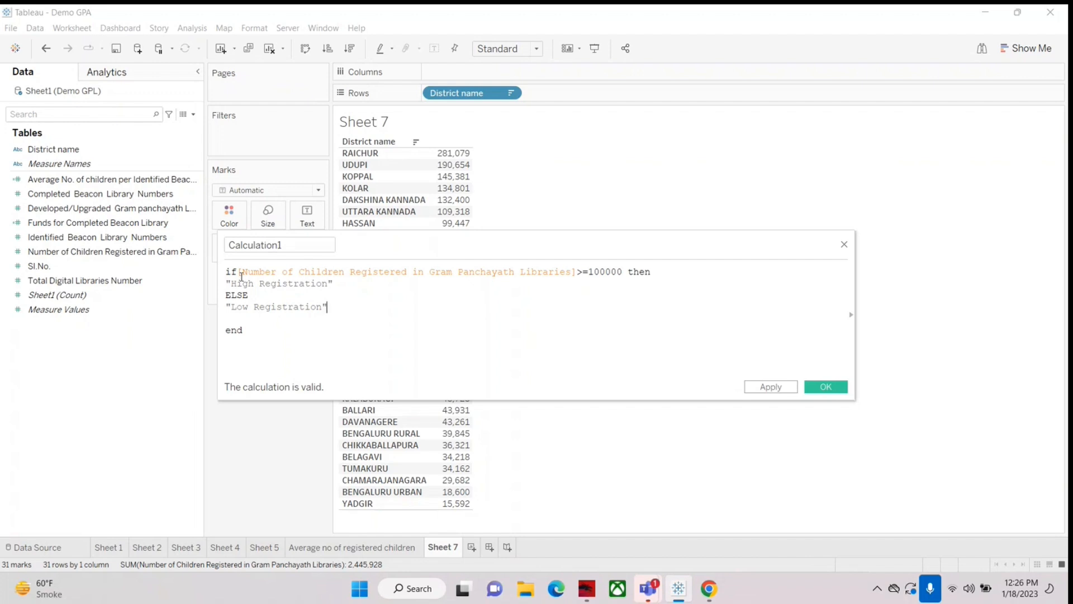
Step: Review the formula's condition on registered children and the result returned when it is met
left_click_drag(238, 271, 581, 273)
left_click(581, 295)
left_click_drag(231, 283, 363, 290)
left_click(367, 290)
left_click_drag(239, 273, 623, 268)
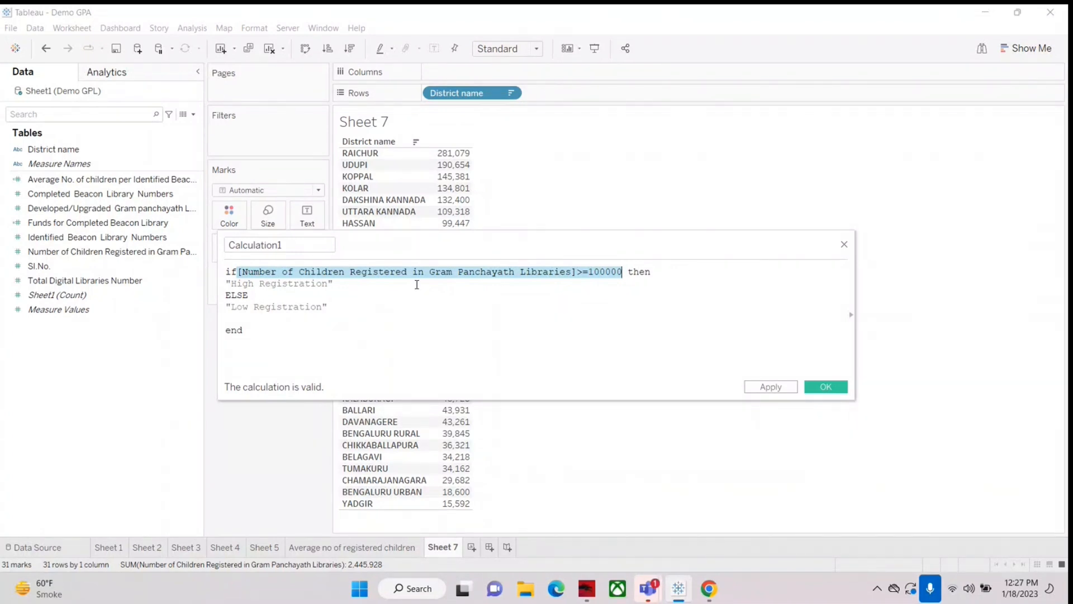
left_click(391, 308)
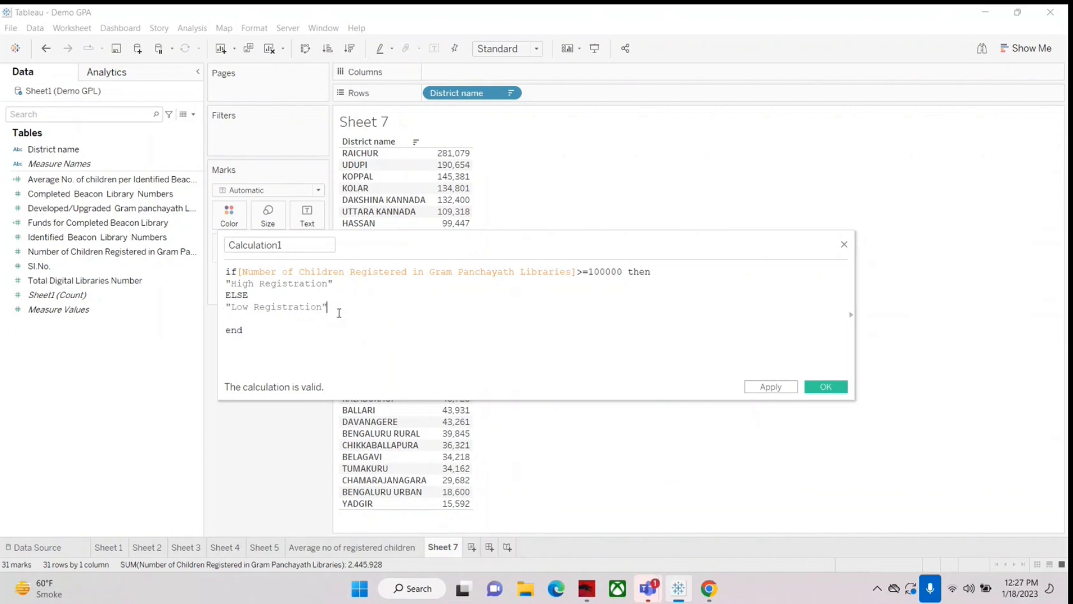
Step: Delete the closing "end" from the formula and view the calculation's error details
left_click_drag(241, 272, 217, 276)
left_click_drag(249, 329, 229, 320)
left_click(248, 327)
key("Up")
left_click(289, 327)
key("BackSpace")
key("BackSpace")
key("BackSpace")
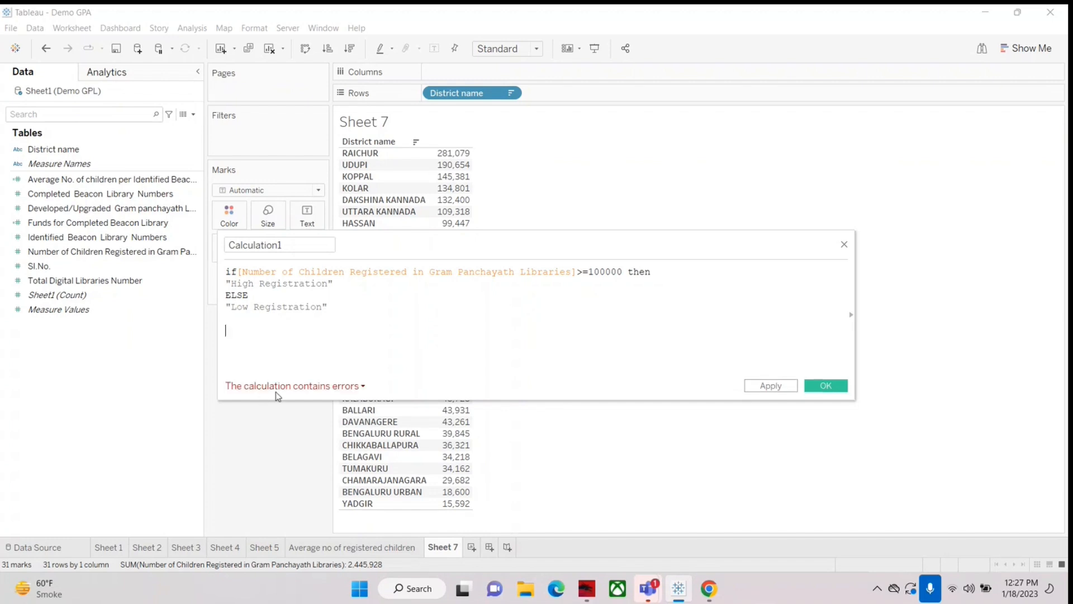
type("en")
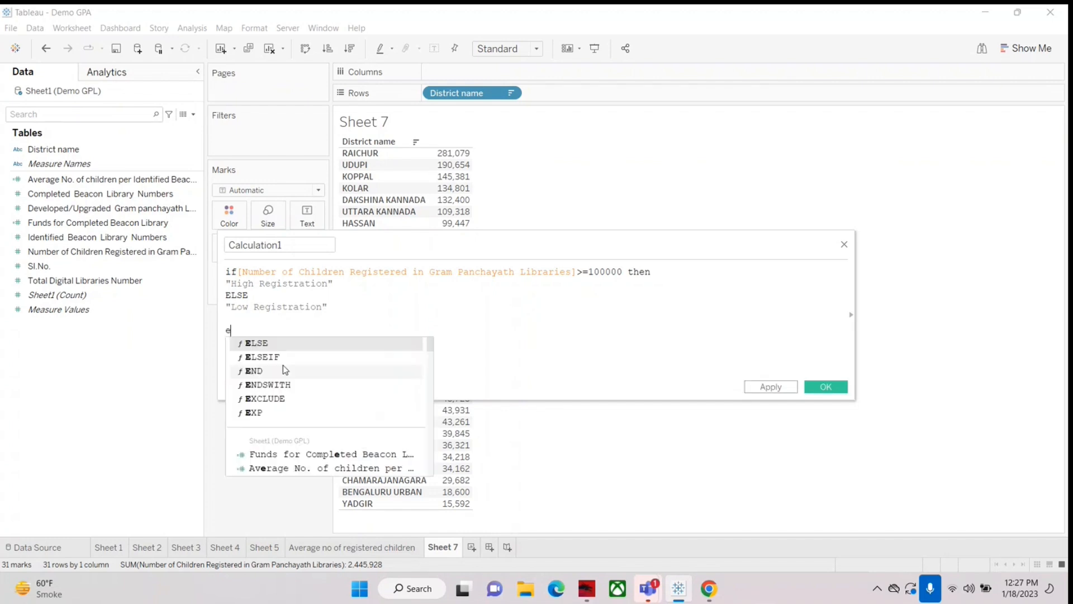
key("BackSpace")
key("BackSpace")
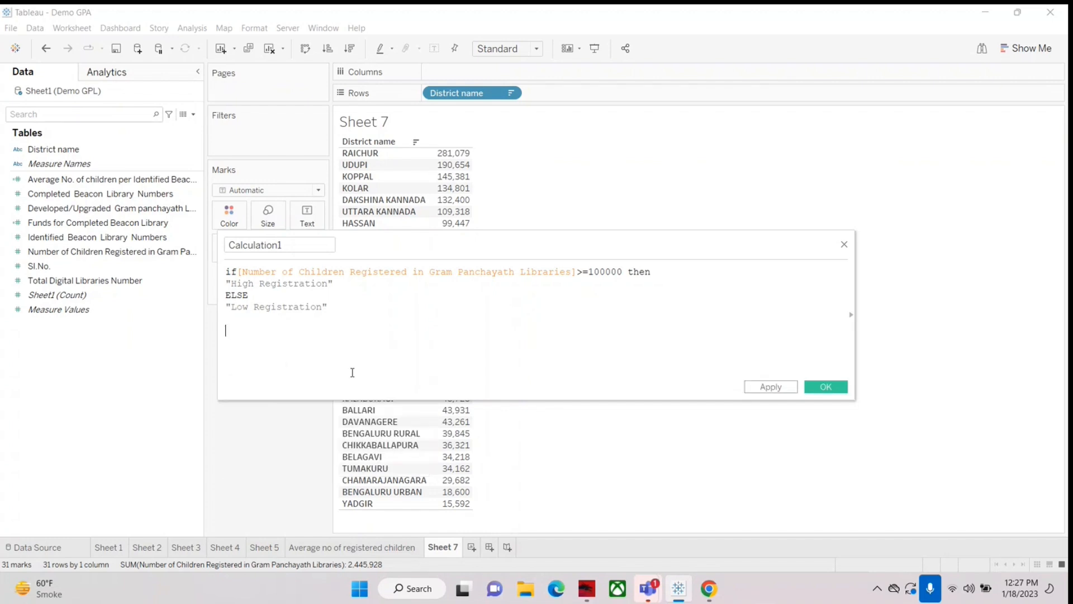
left_click(288, 387)
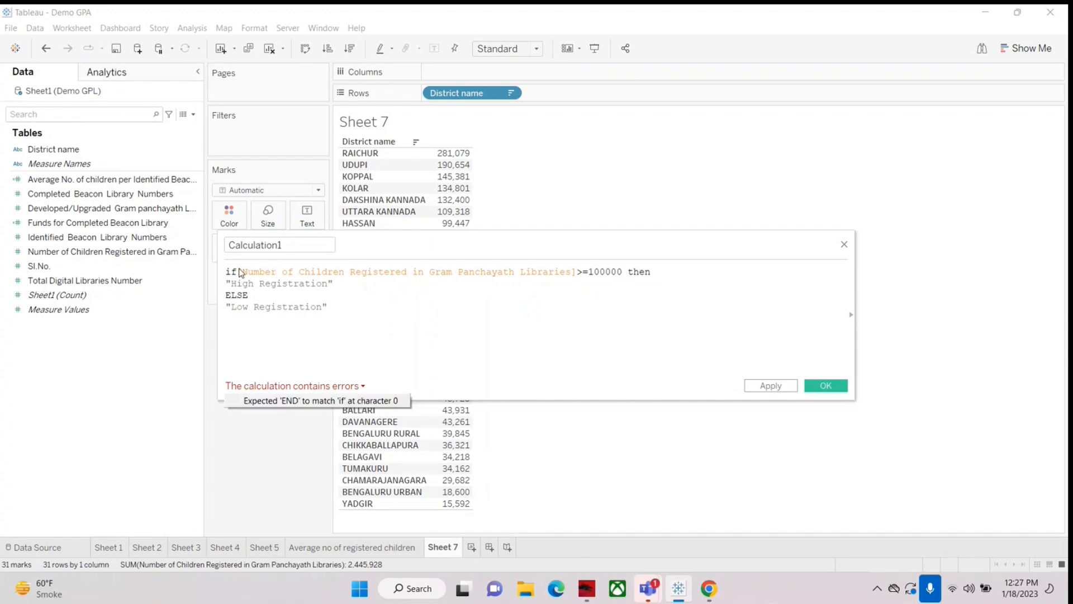
Step: Close the if statement with "end" again and save the calculated field
left_click(244, 336)
type("en")
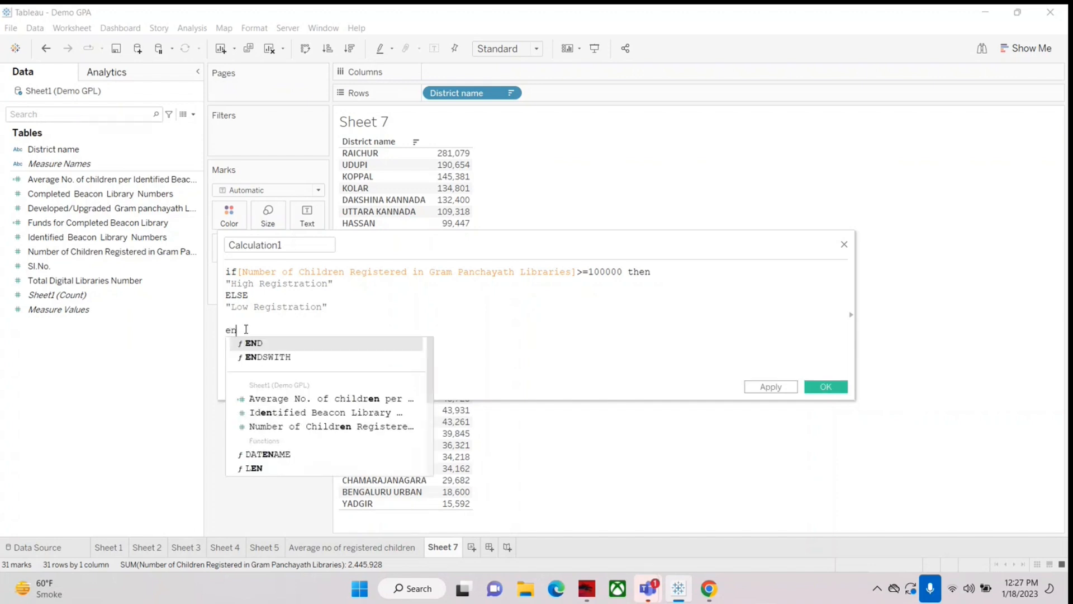
type("d")
left_click(374, 305)
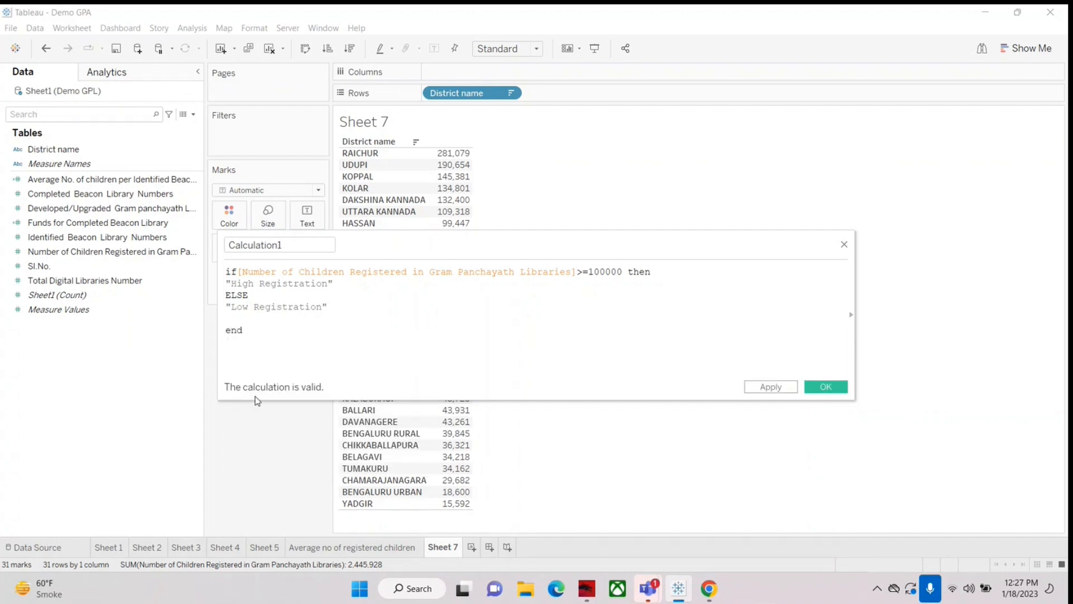
left_click(826, 387)
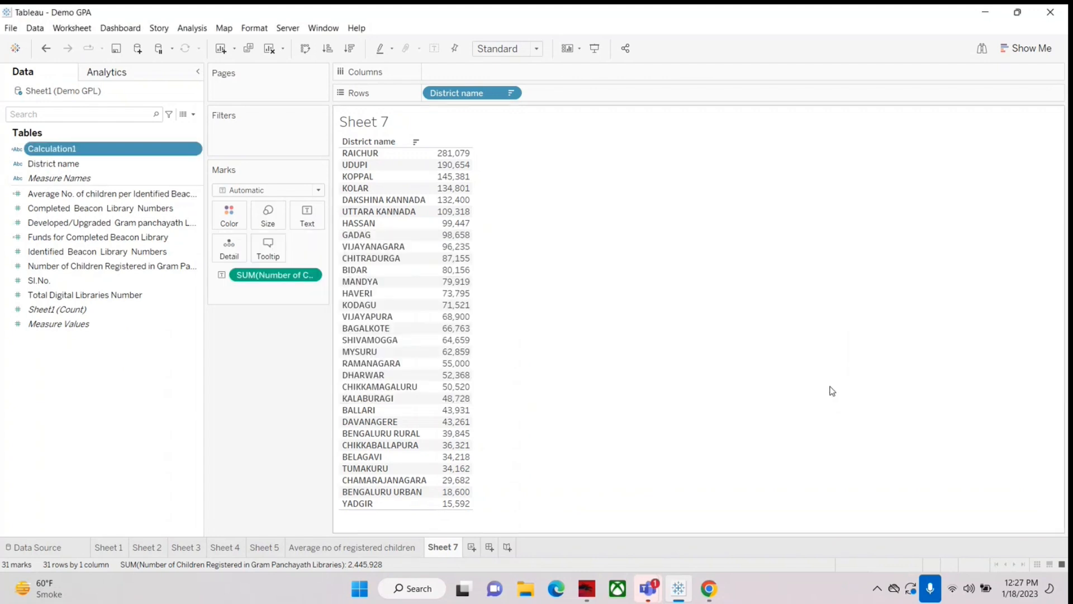
Step: Rename the calculated field Calculation1 as High/Low Registration and save it
right_click(60, 150)
left_click(92, 220)
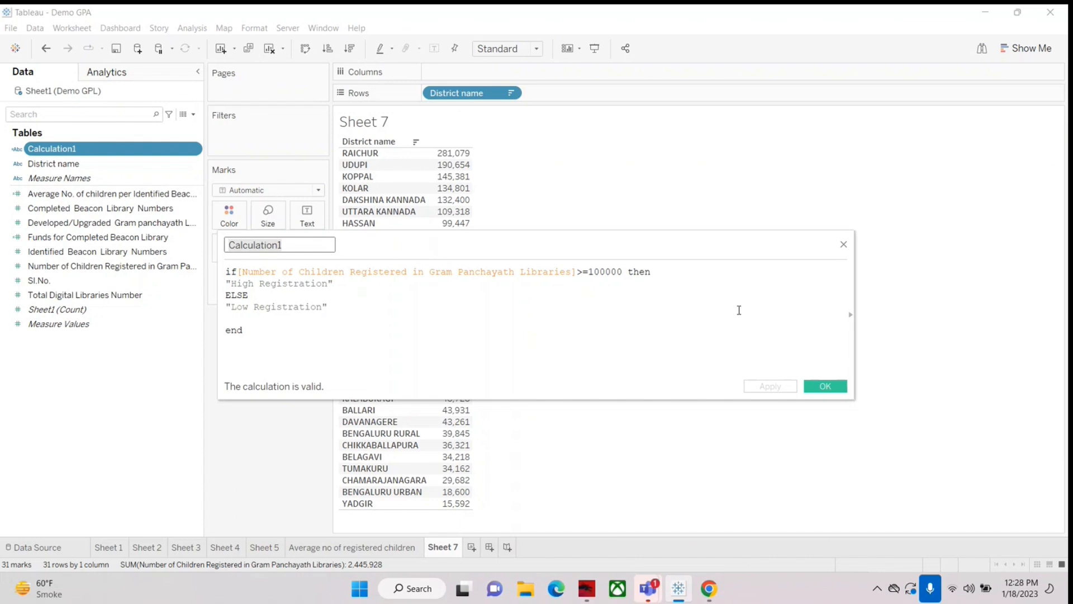
type("Hi")
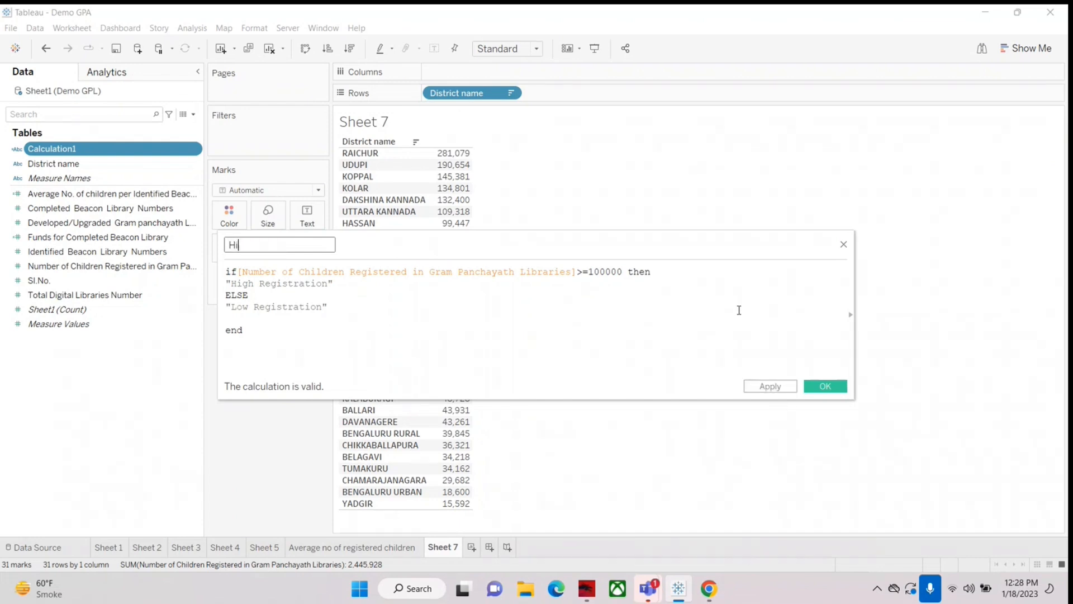
type("gh/Low Registration")
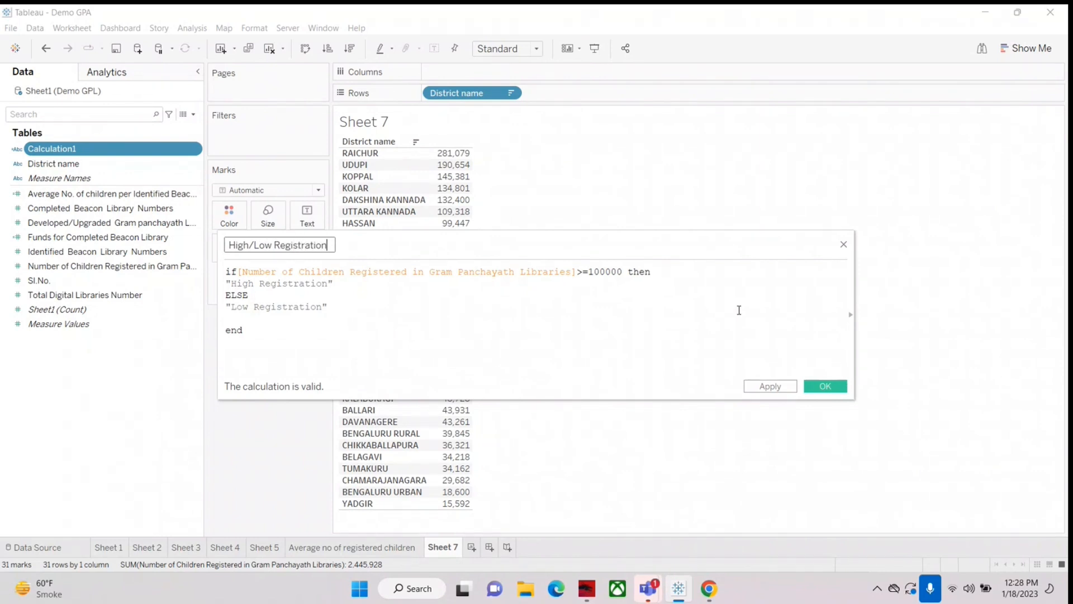
left_click(834, 385)
Step: Open the High/Low Registration field's formula, check its two result texts, and close it without changes
left_click(33, 237)
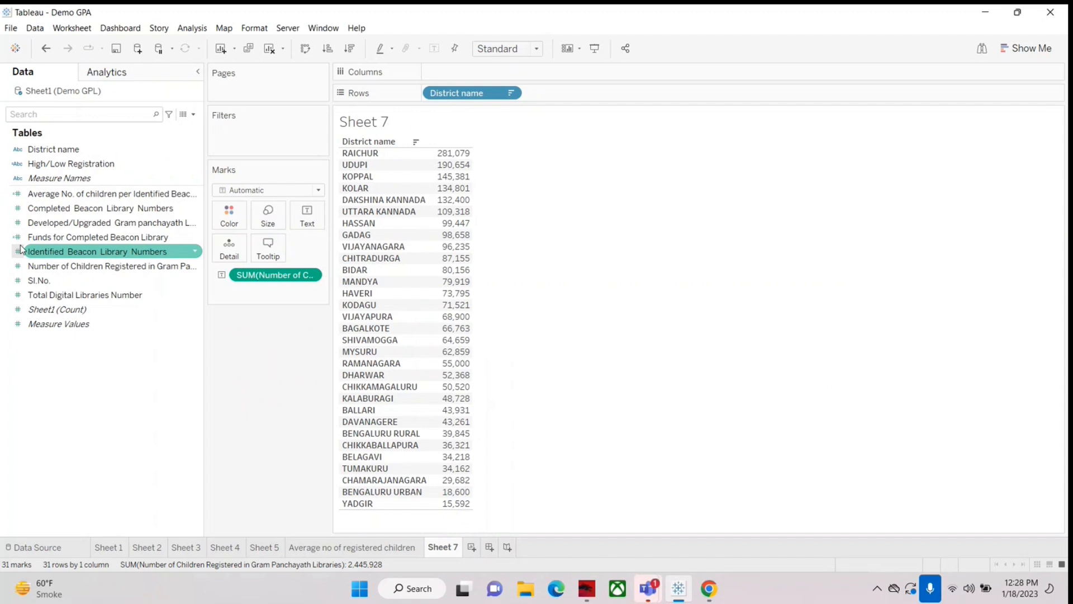
left_click(13, 167)
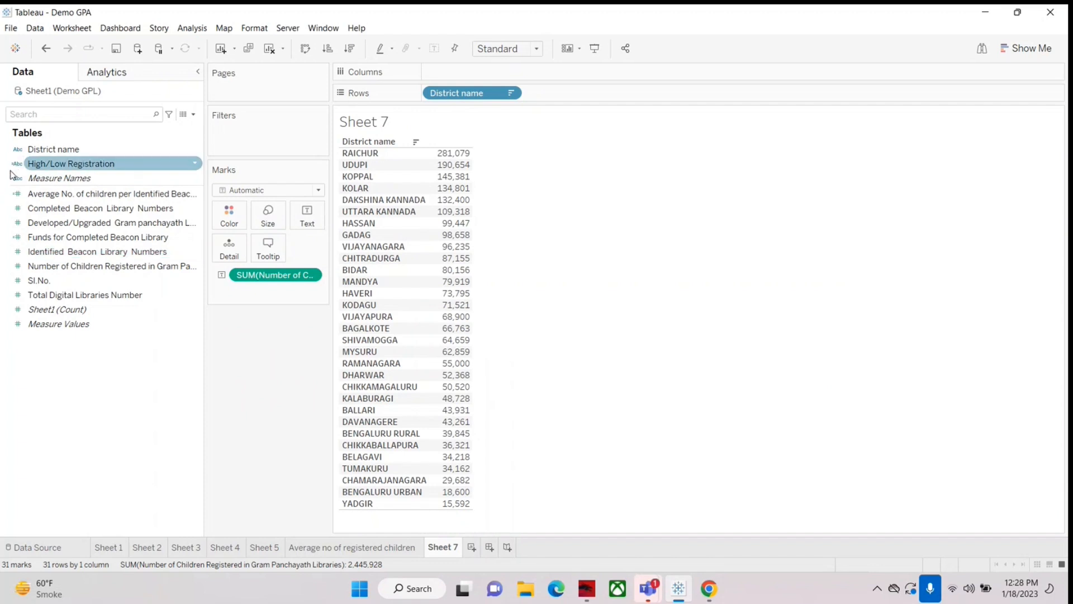
right_click(71, 168)
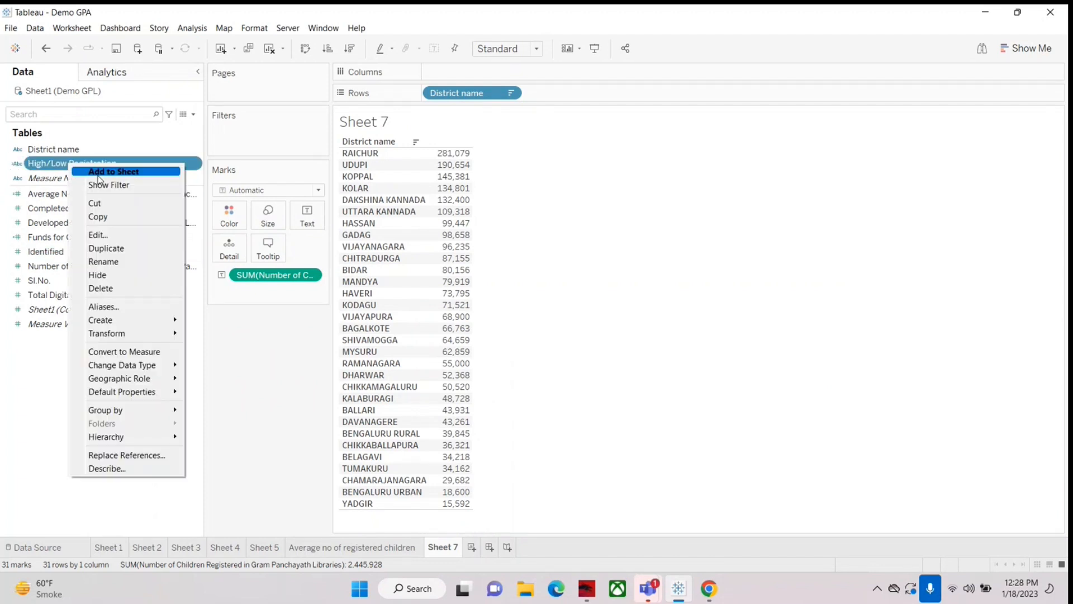
left_click(103, 232)
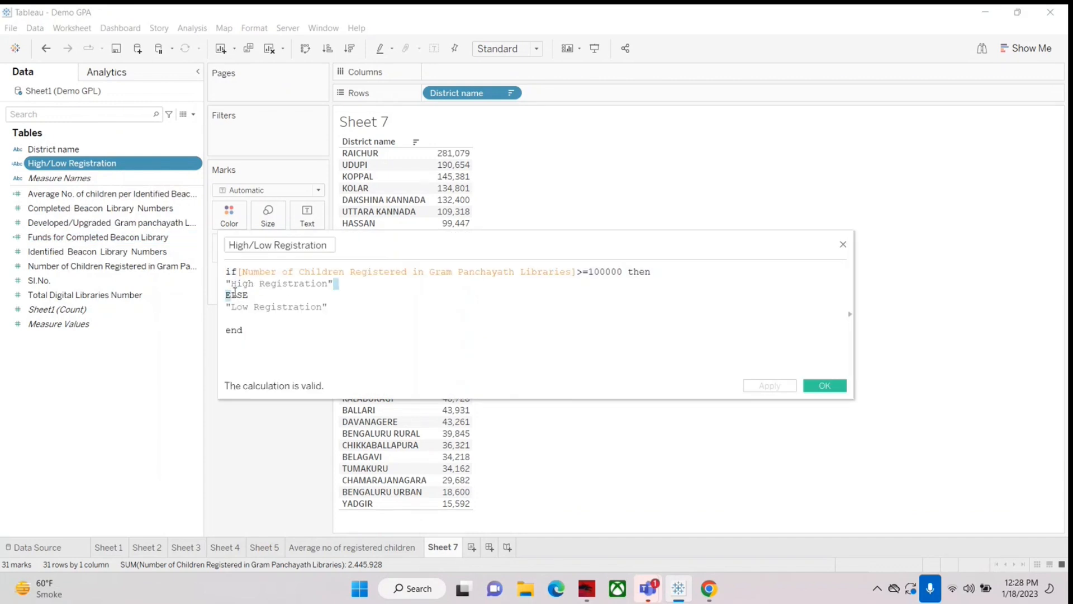
left_click_drag(334, 284, 225, 284)
left_click_drag(329, 307, 225, 307)
left_click(843, 244)
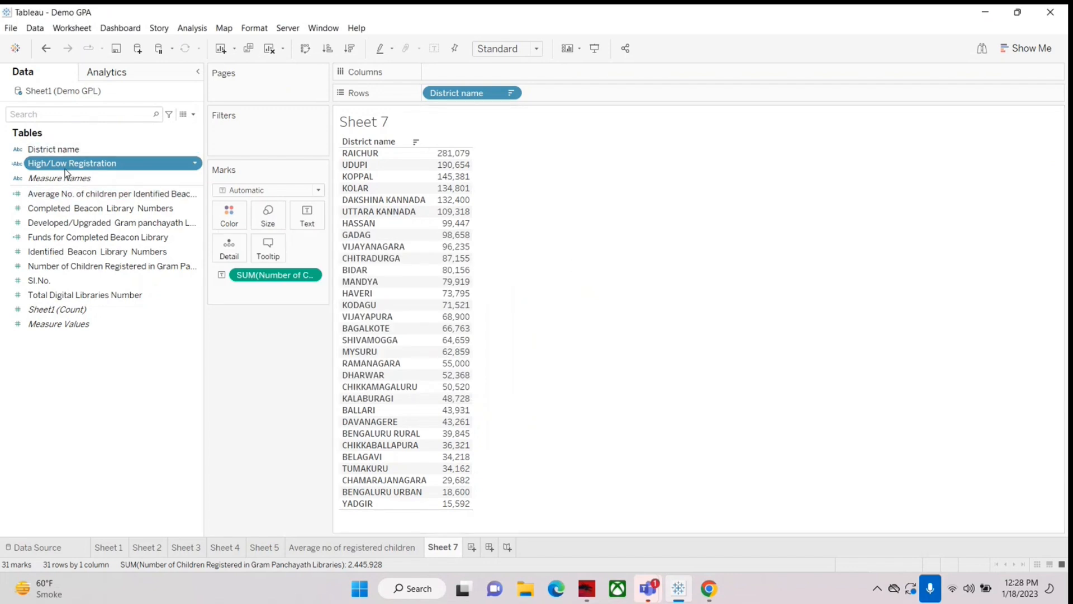
Step: Add High/Low Registration to the rows, place it before District name, and widen its header column slightly
left_click_drag(48, 163, 433, 254)
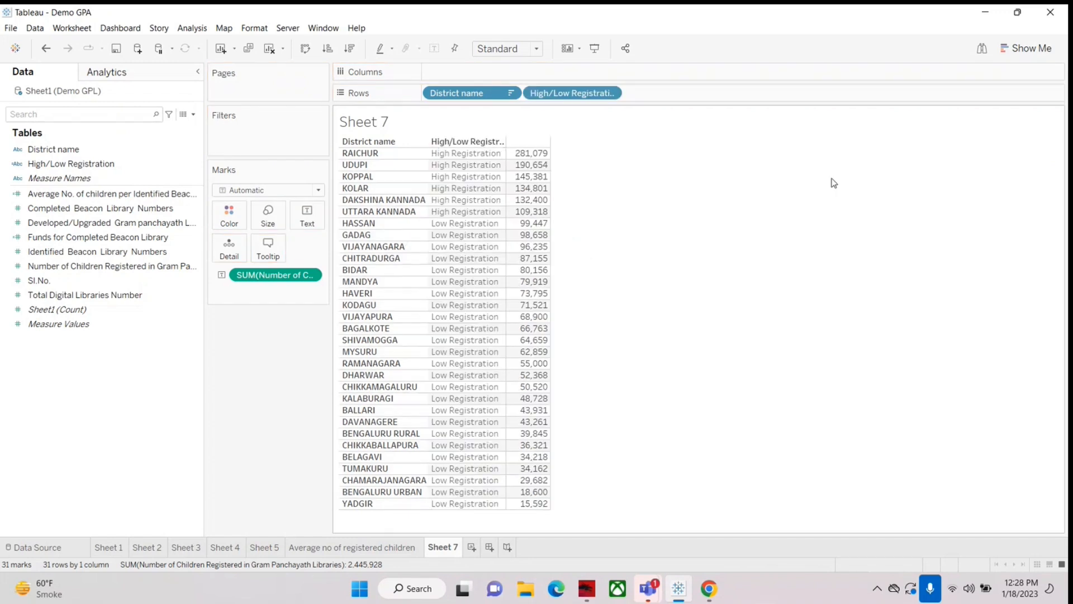
mouse_move(522, 216)
left_click_drag(447, 99, 656, 96)
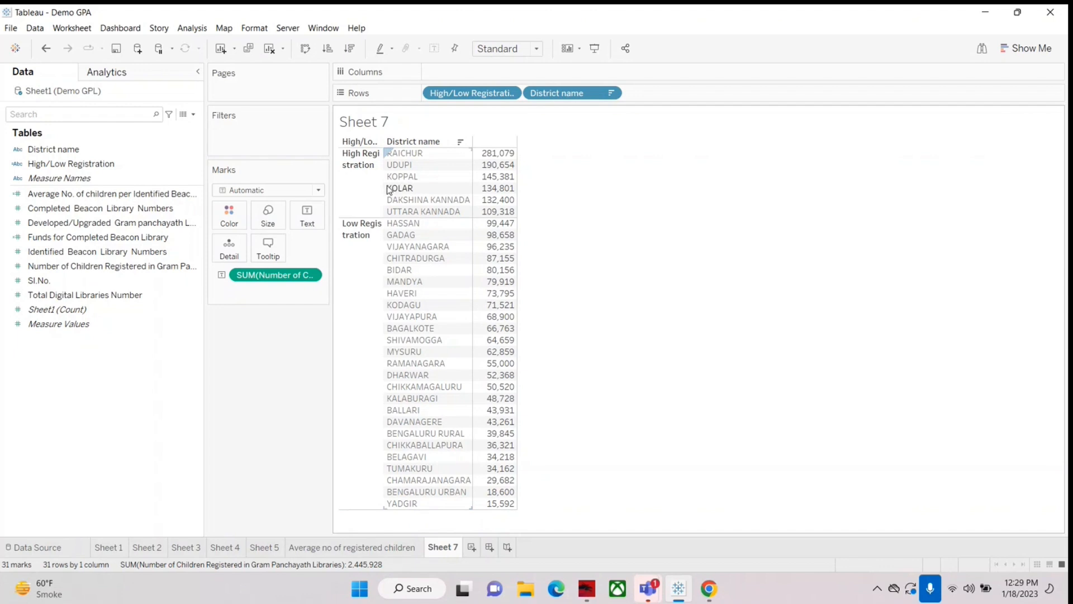
left_click_drag(383, 185, 410, 184)
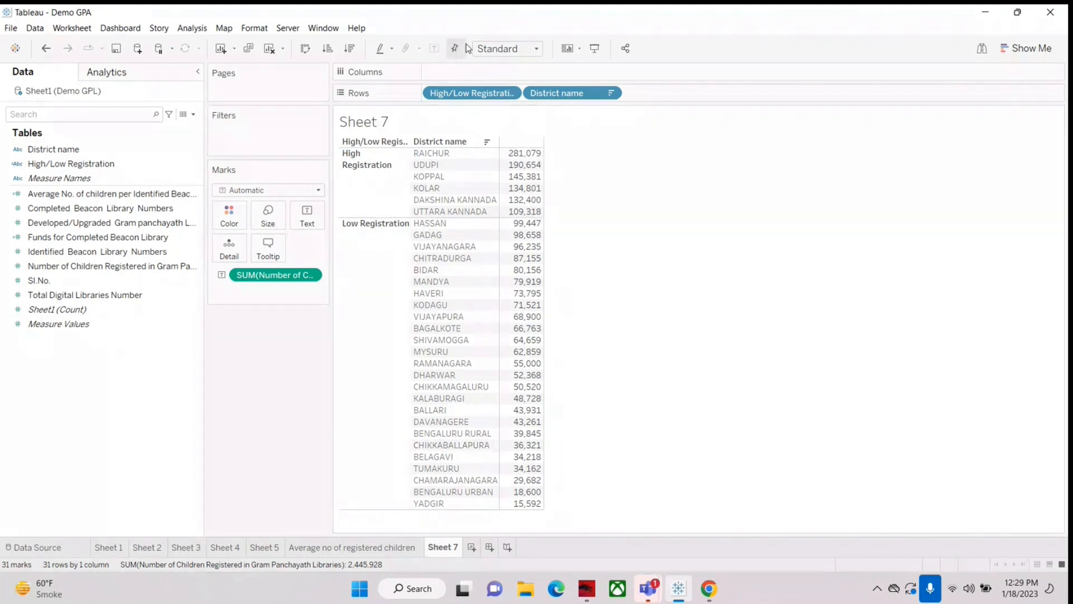
left_click_drag(455, 92, 677, 91)
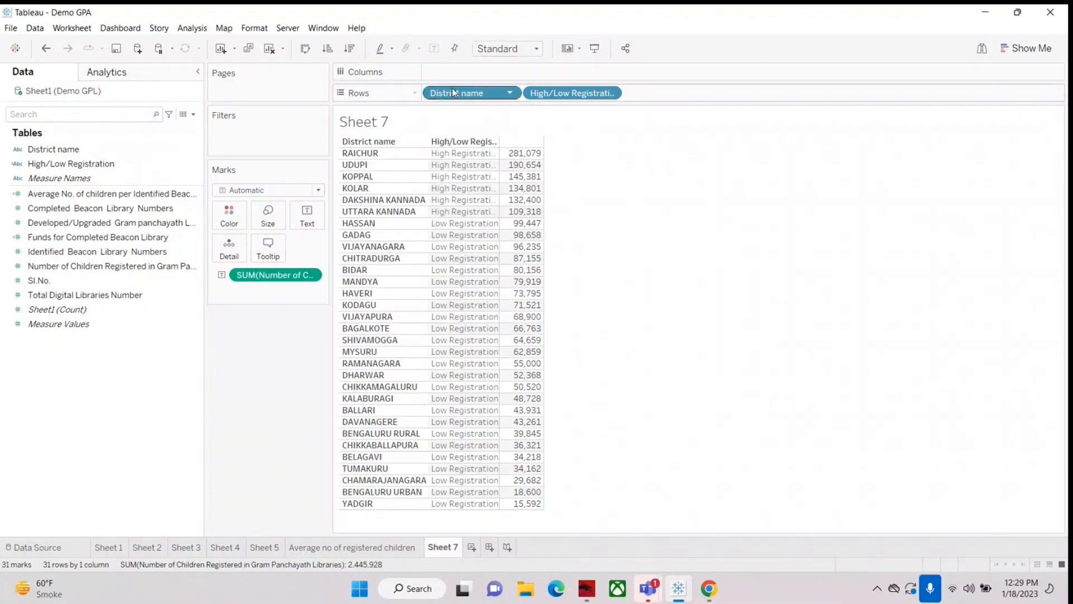
left_click_drag(454, 93, 658, 92)
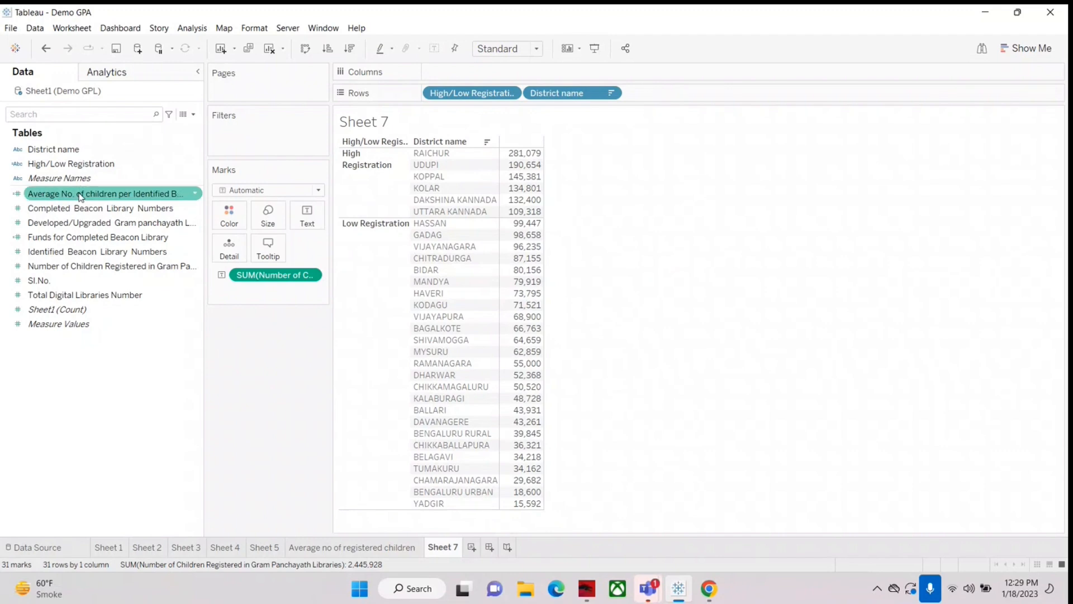
Step: Reopen the High/Low Registration formula and examine the whole statement and its threshold
right_click(70, 165)
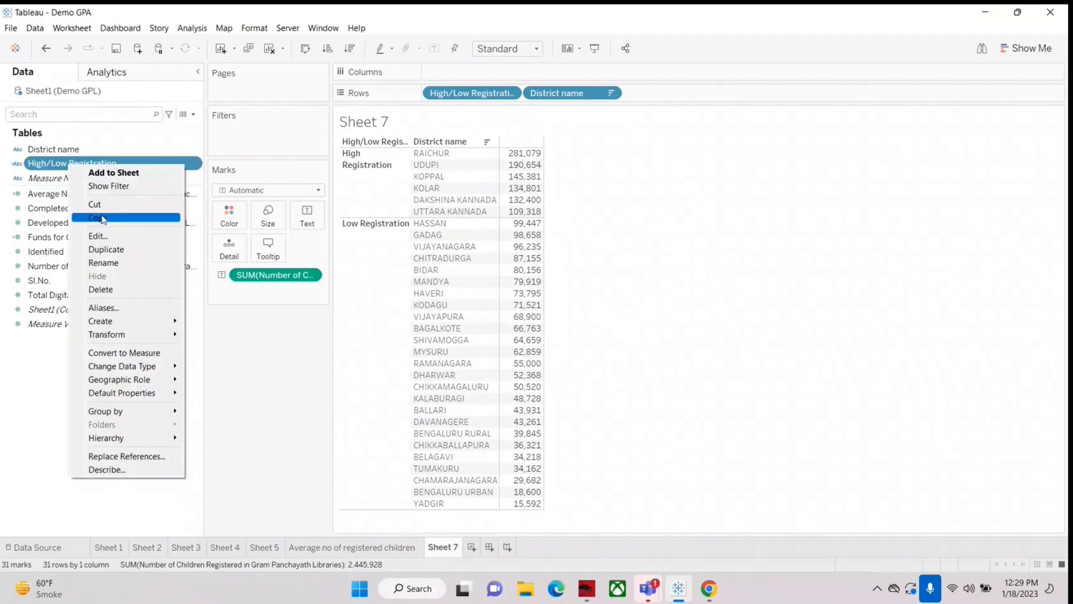
left_click(99, 236)
left_click_drag(531, 240, 666, 266)
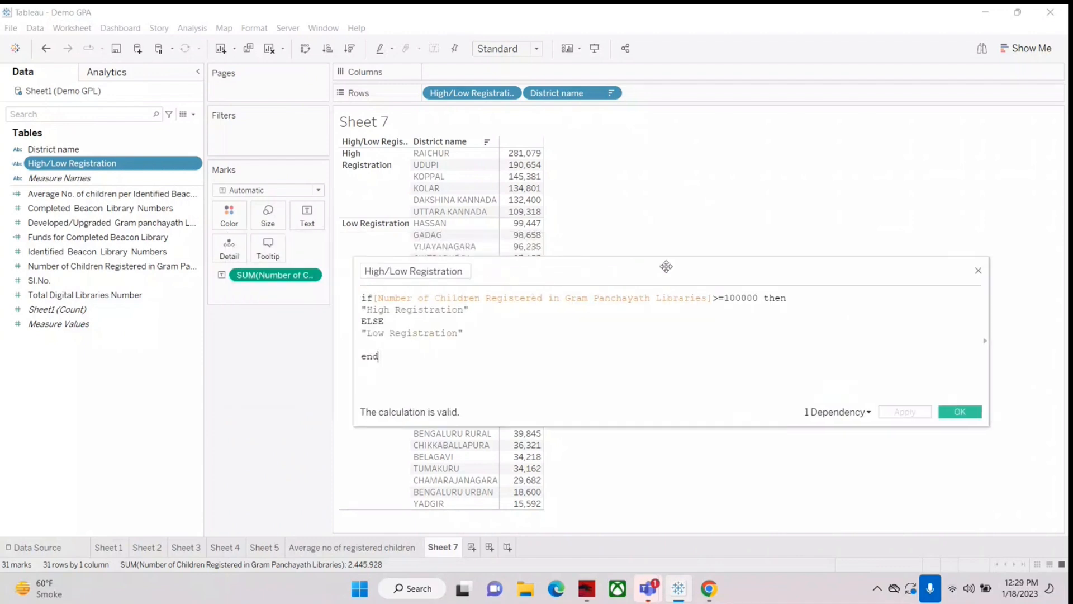
left_click_drag(411, 348, 334, 290)
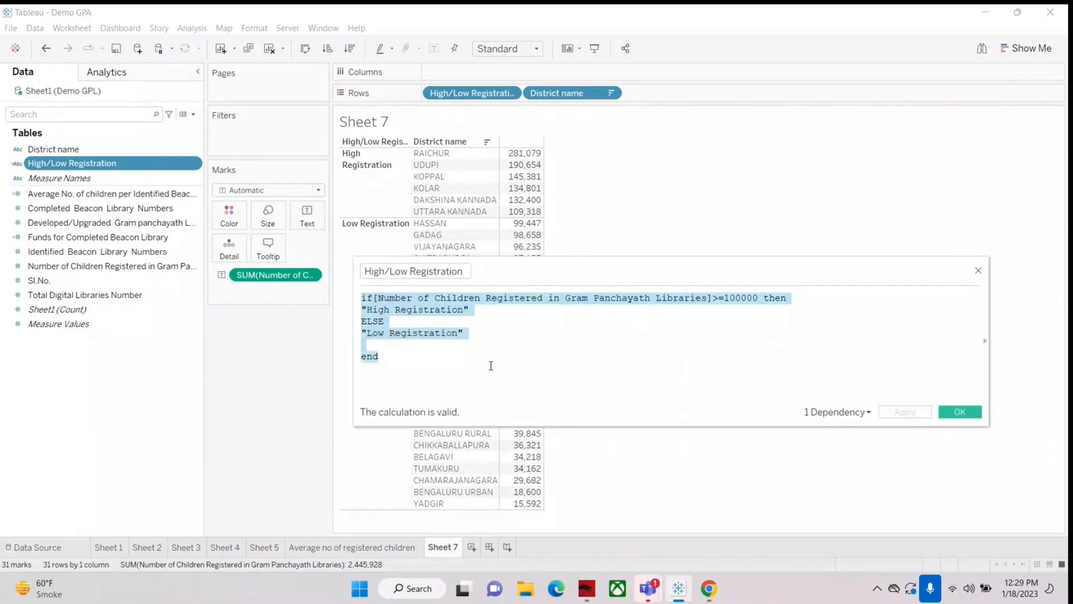
left_click(490, 364)
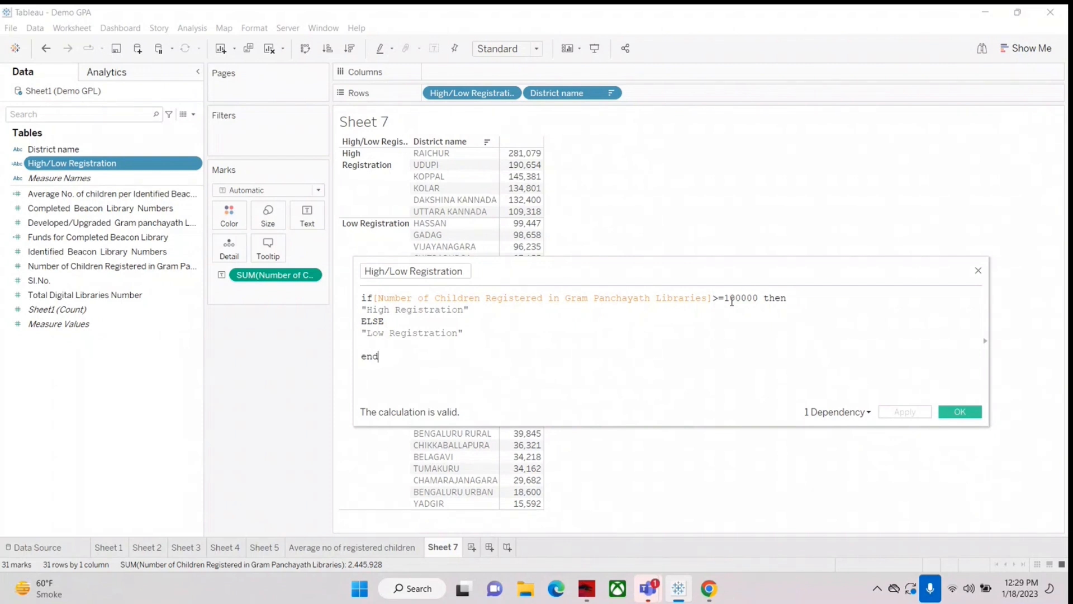
left_click_drag(732, 299, 737, 298)
left_click(685, 300)
Step: Narrow the calculation editor and move it beside the district table so both can be seen
mouse_move(856, 268)
left_mouse_down()
mouse_move(744, 312)
mouse_move(871, 268)
left_mouse_up()
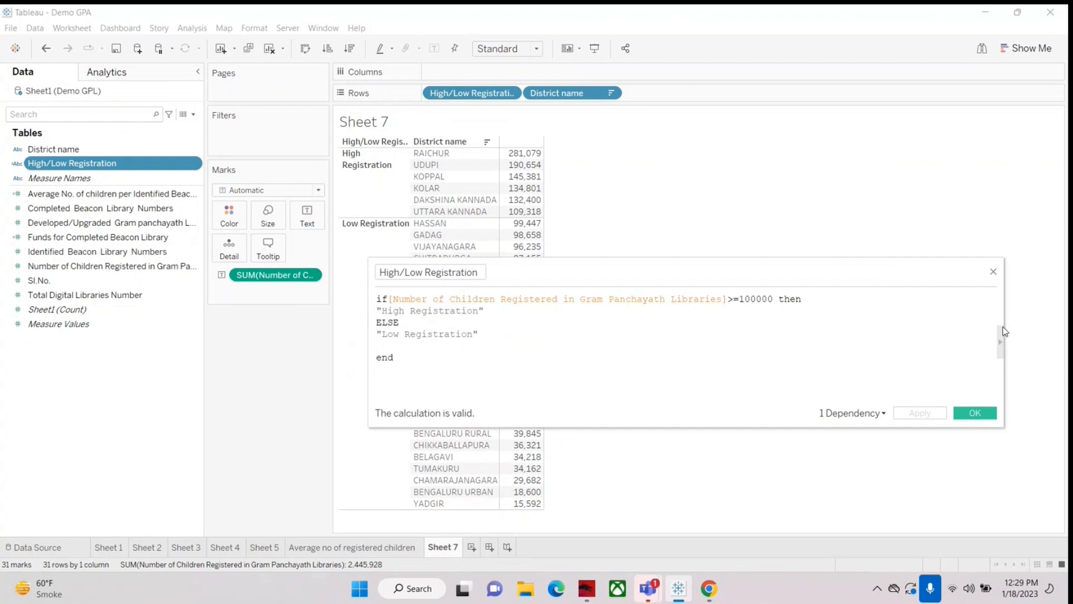
left_click_drag(1006, 331, 817, 342)
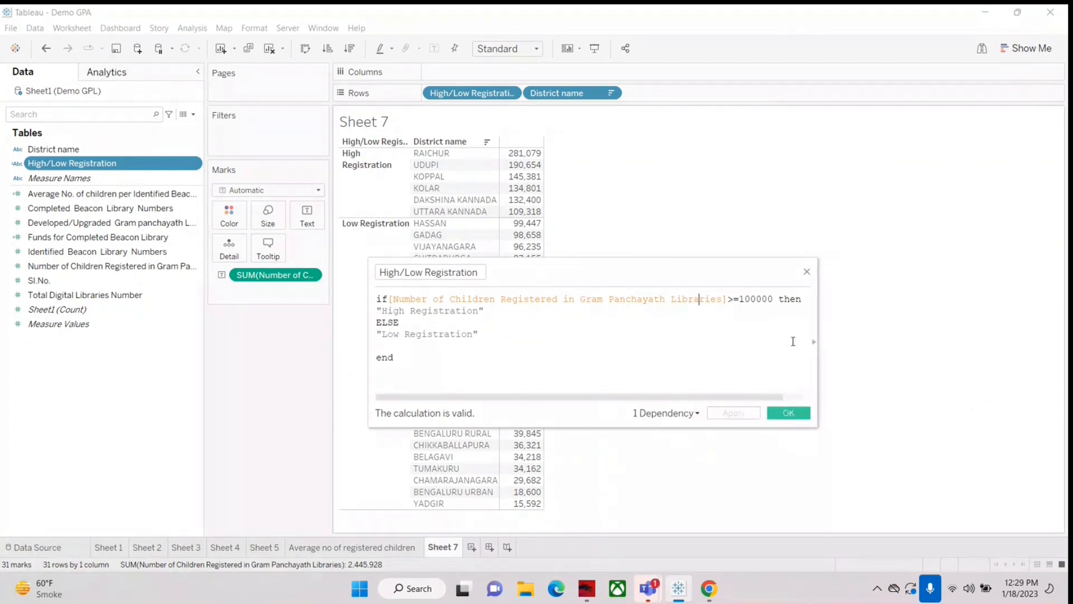
left_click_drag(636, 272, 837, 202)
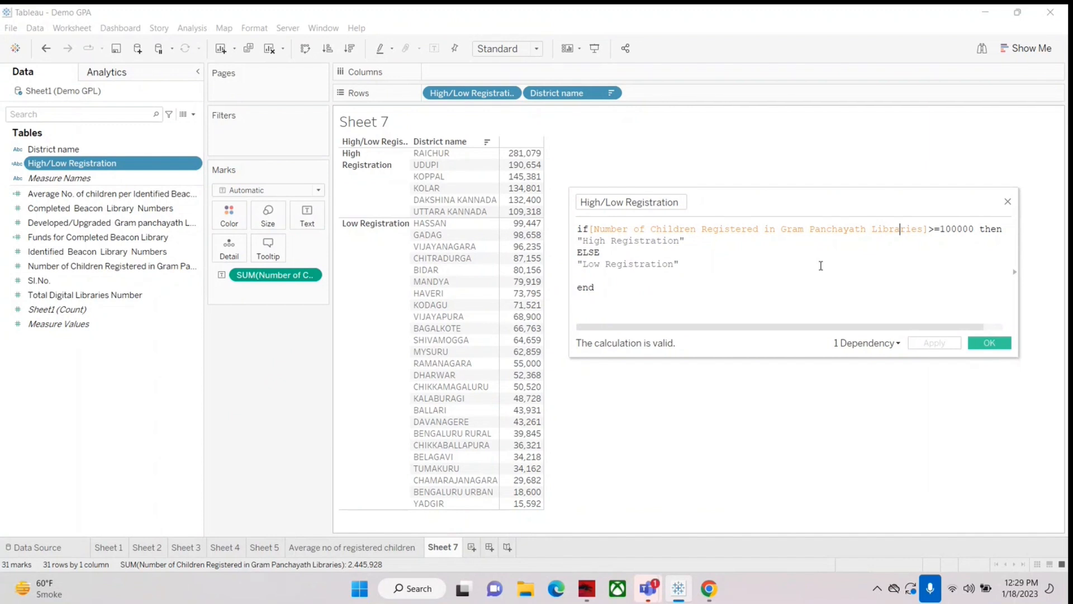
Step: Examine the if keyword, the condition on registered children, and the full High/Low Registration statement against the table
left_click(900, 228)
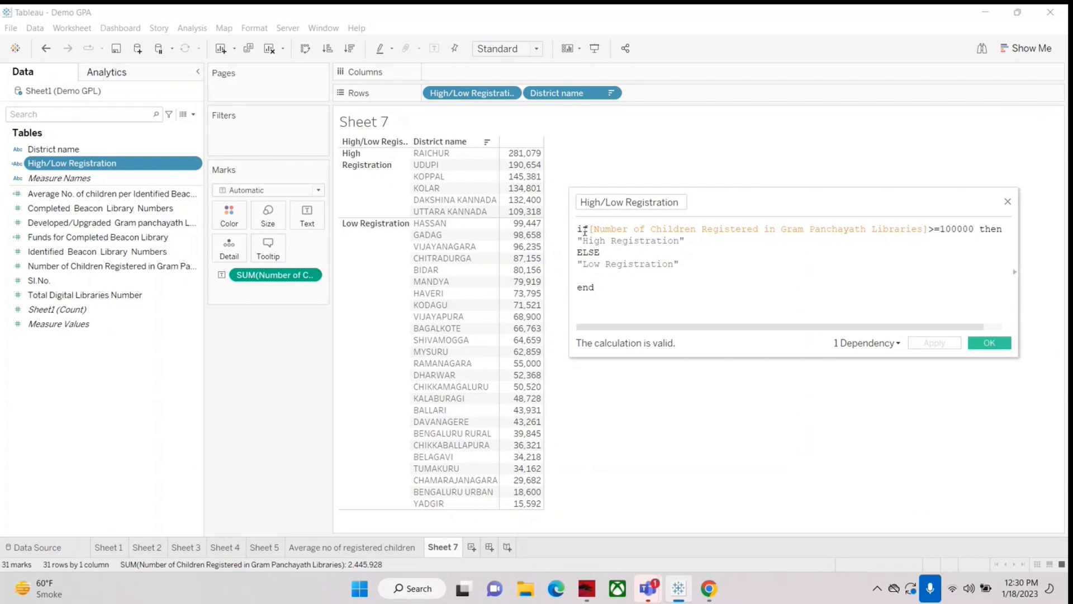
left_click_drag(589, 229, 936, 221)
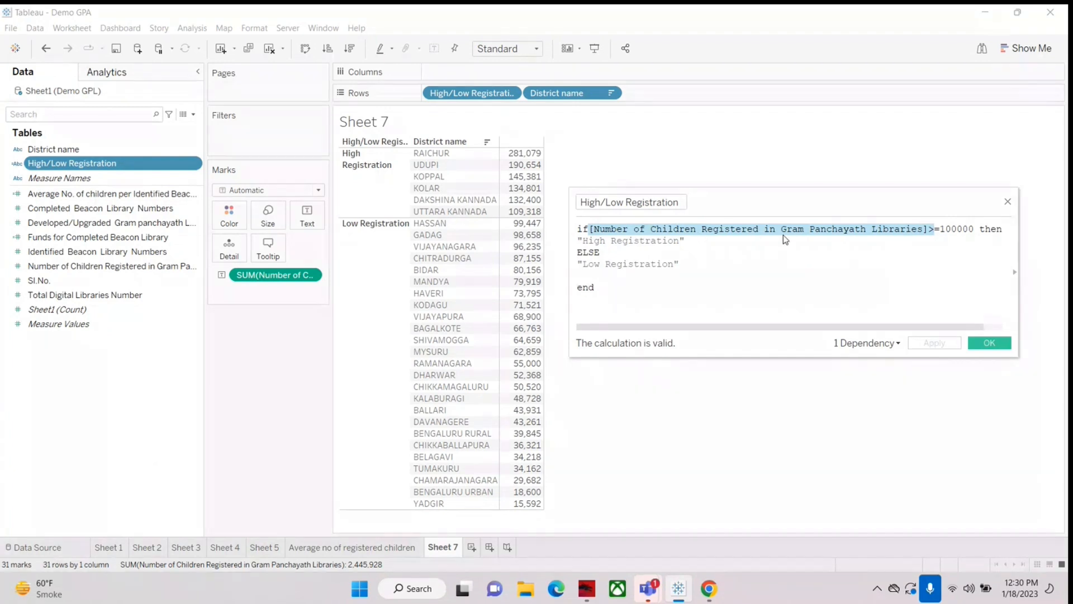
type("=")
left_click(590, 229)
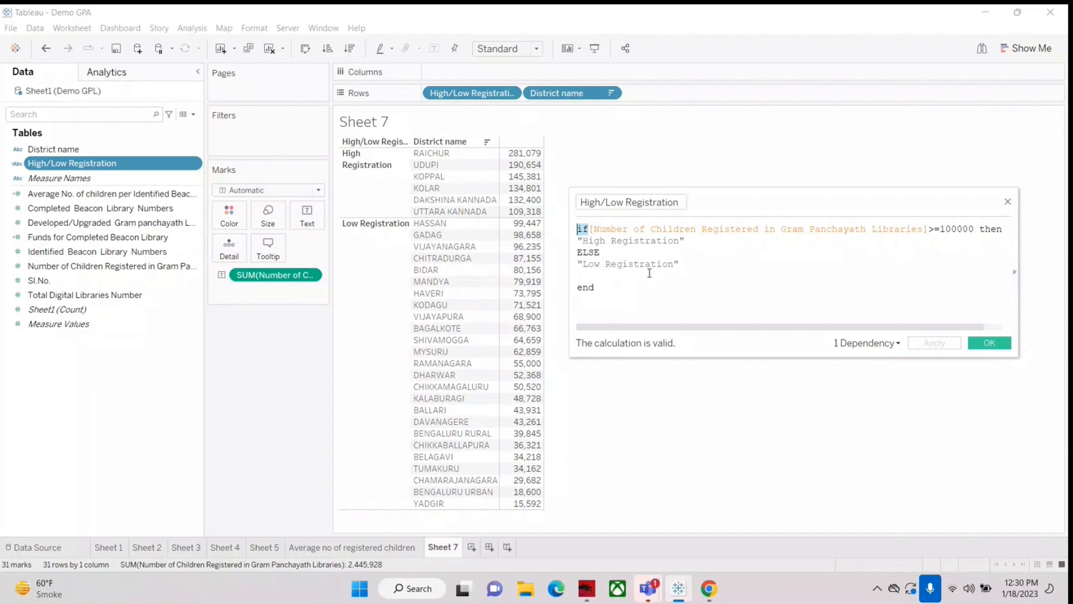
left_click(600, 286)
left_click_drag(638, 304, 557, 227)
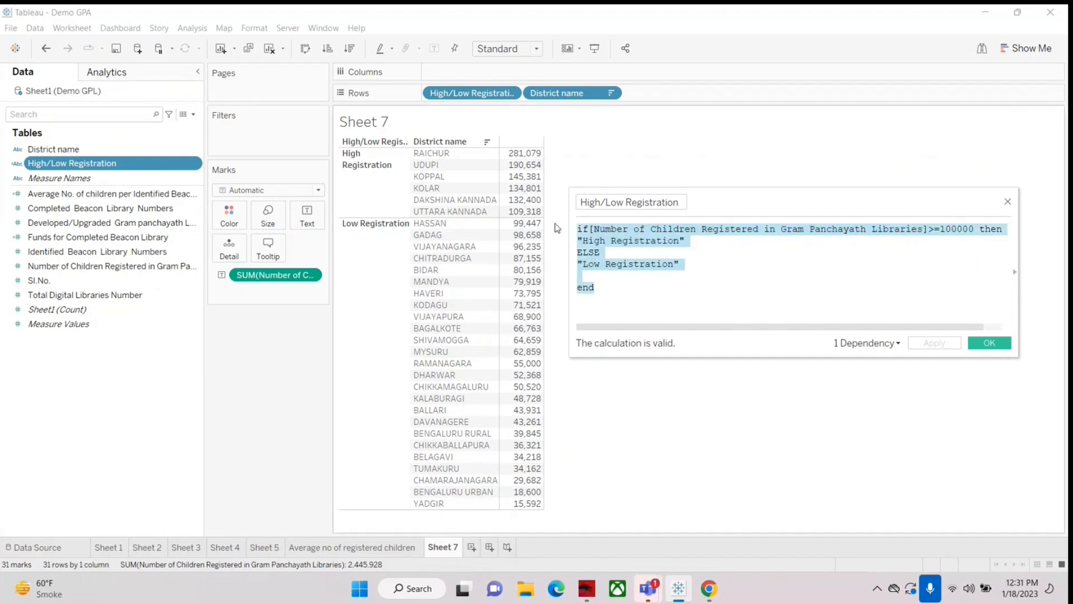
left_click(774, 277)
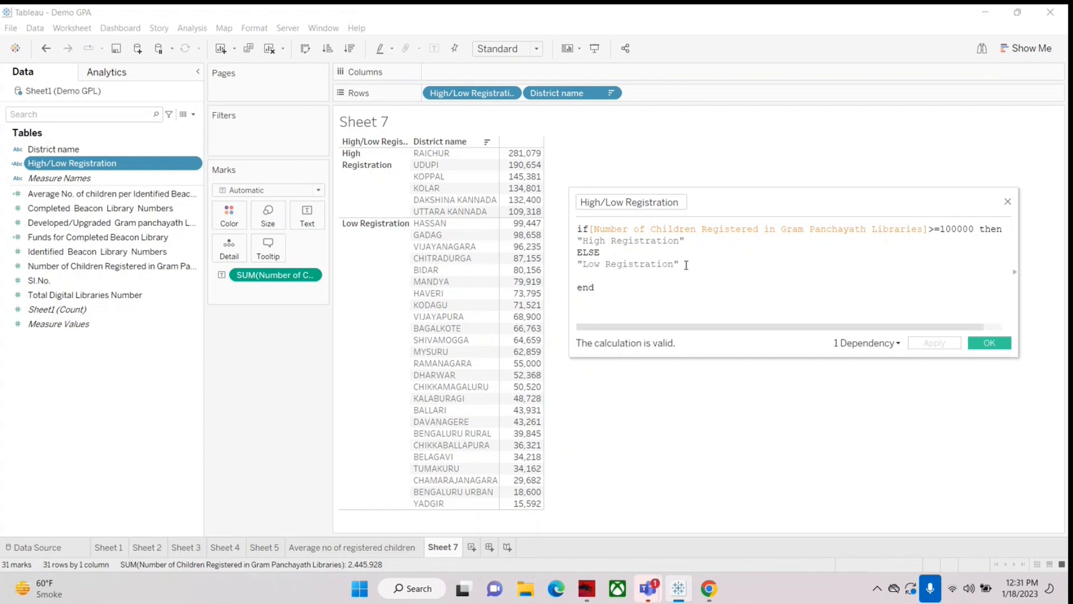
Step: Clear the High/Low Registration formula and begin a new if statement with the Number of Children Registered in Gram Panchayath Libraries field
left_click(608, 289)
left_click_drag(607, 291, 556, 228)
left_click(756, 268)
left_click_drag(644, 284, 512, 195)
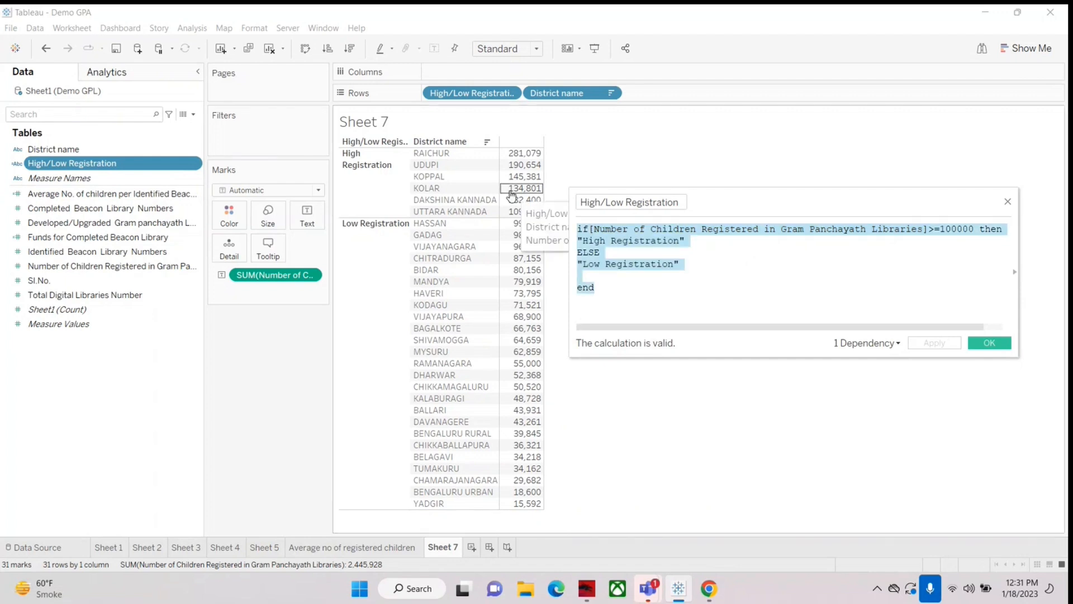
key("Delete")
type("if")
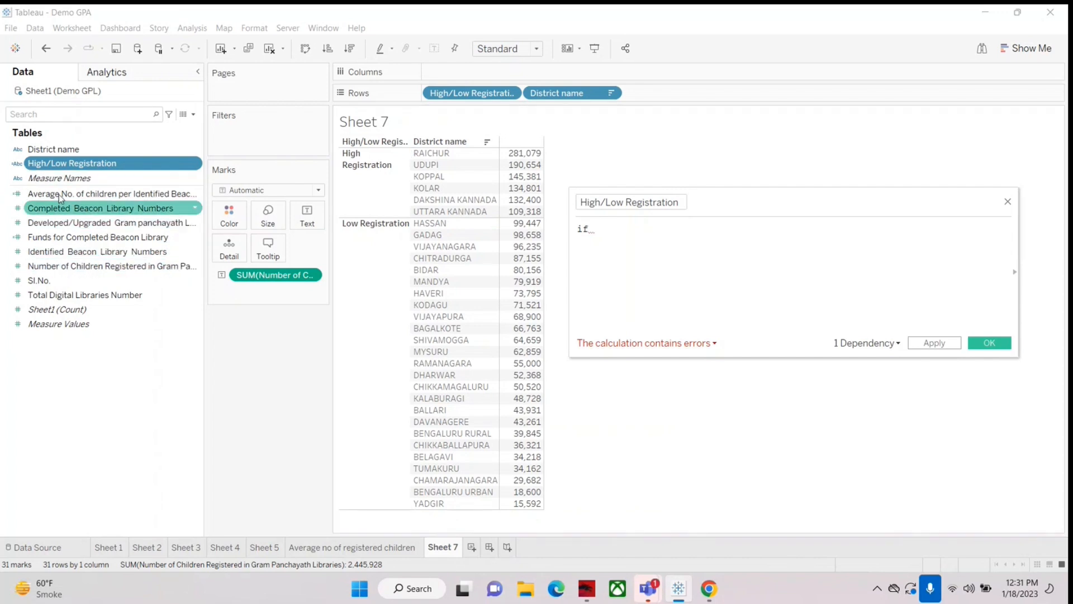
left_click_drag(44, 269, 629, 244)
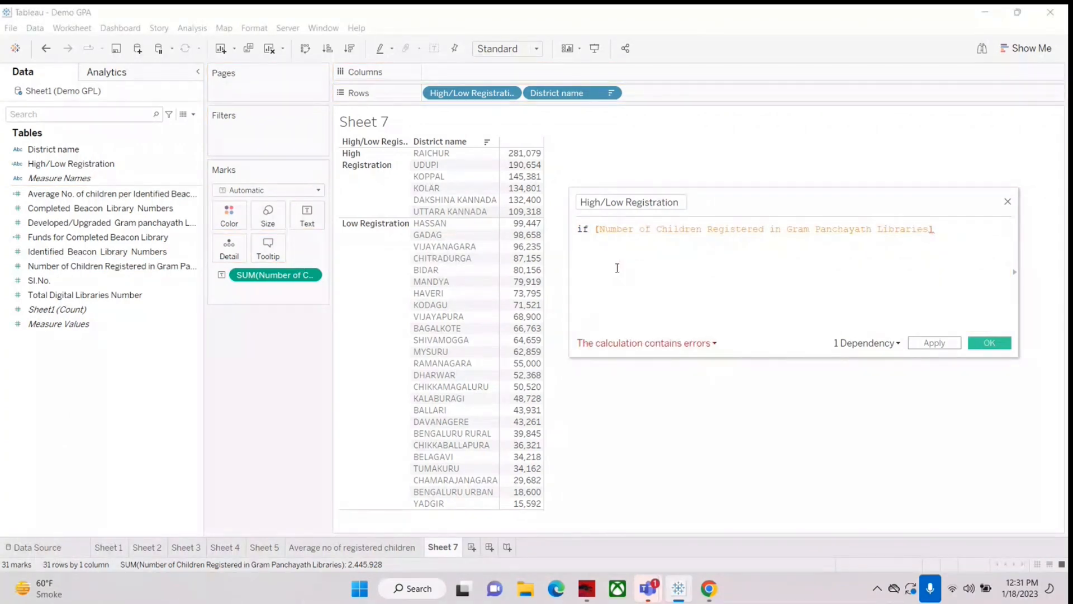
Step: Complete the if condition by adding >=80000 then after the registered children field
type(">=10")
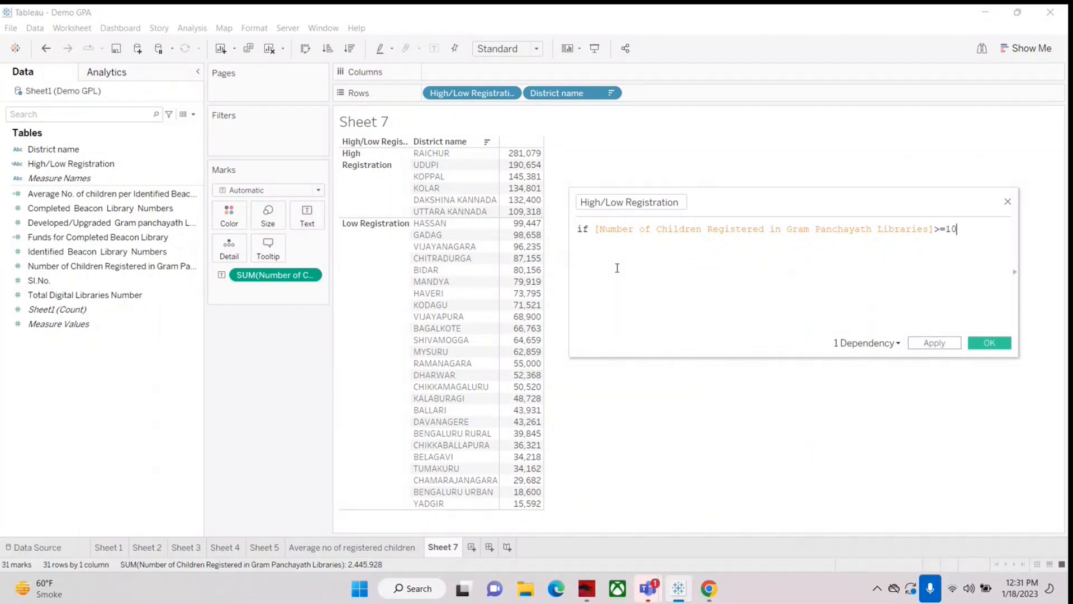
type("000")
key("BackSpace")
key("BackSpace")
key("BackSpace")
key("BackSpace")
key("BackSpace")
type("80000 then")
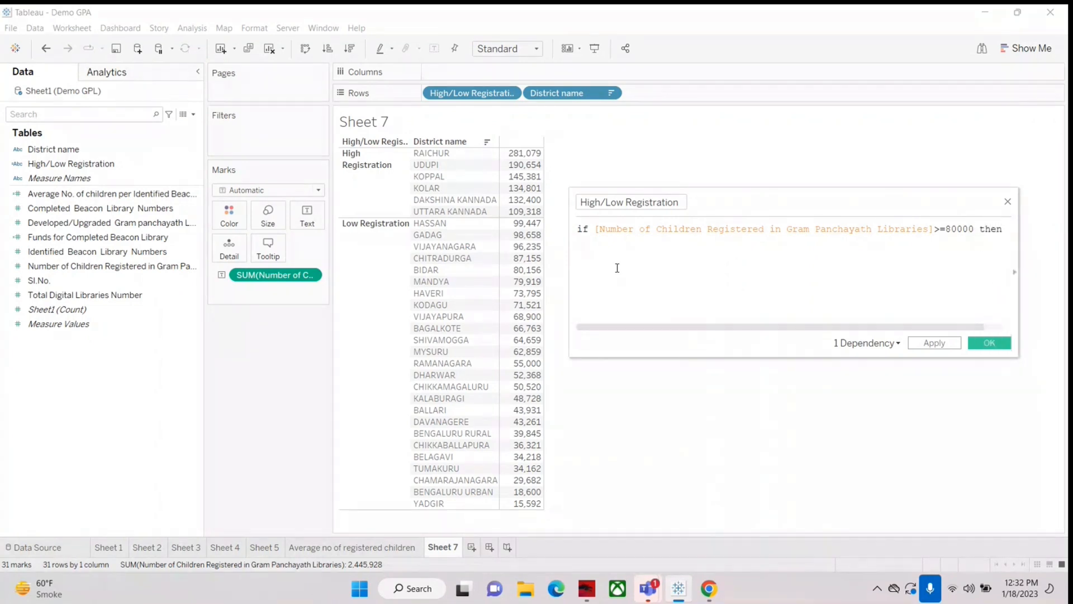
Step: Add "High Registered" on a new line as the result when the condition is met
key("Return")
type("\"High Registered")
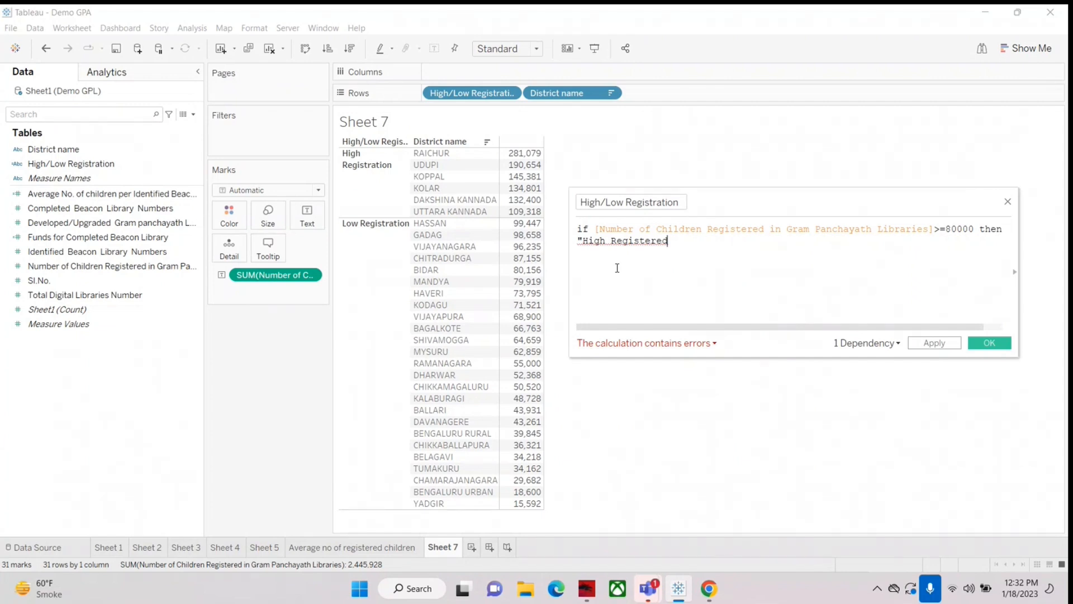
type("\"")
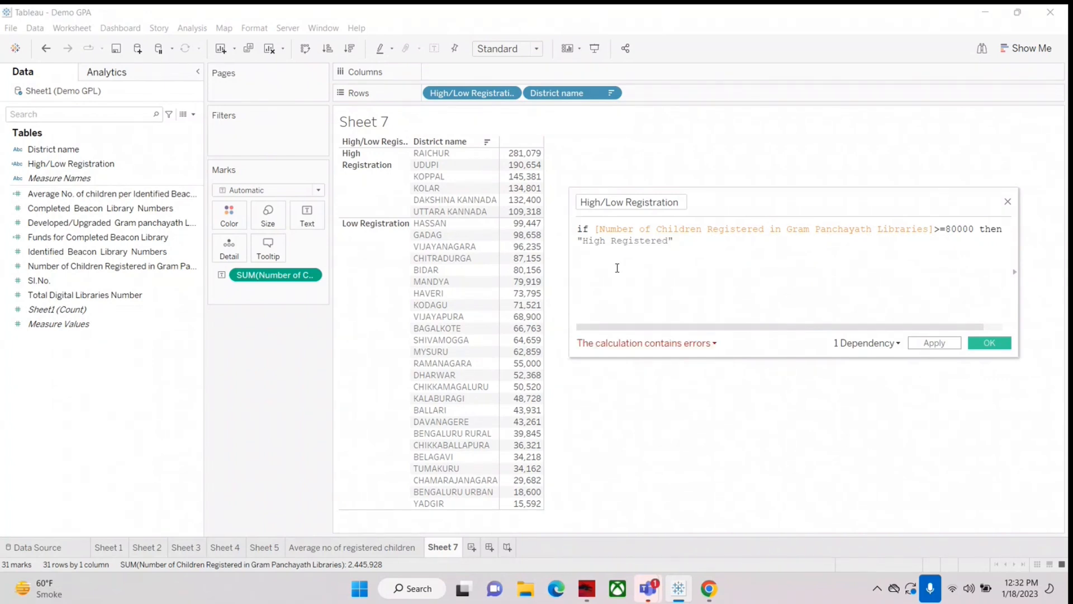
Step: Add an ELSE branch returning "Low Registered" on its own line and close the statement with end
key("Return")
type("else")
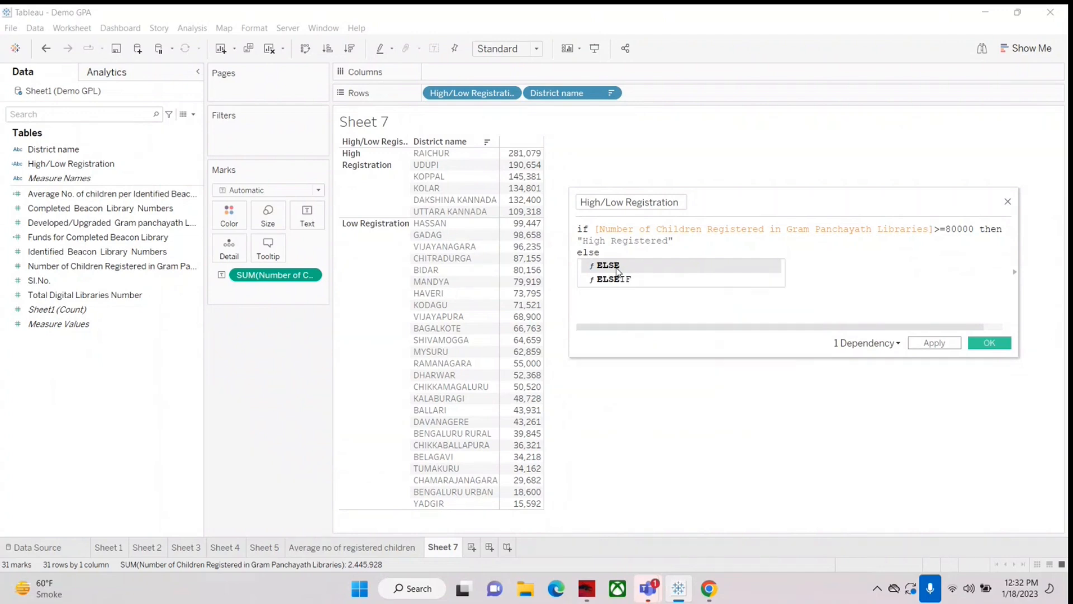
left_click(608, 266)
type("\"")
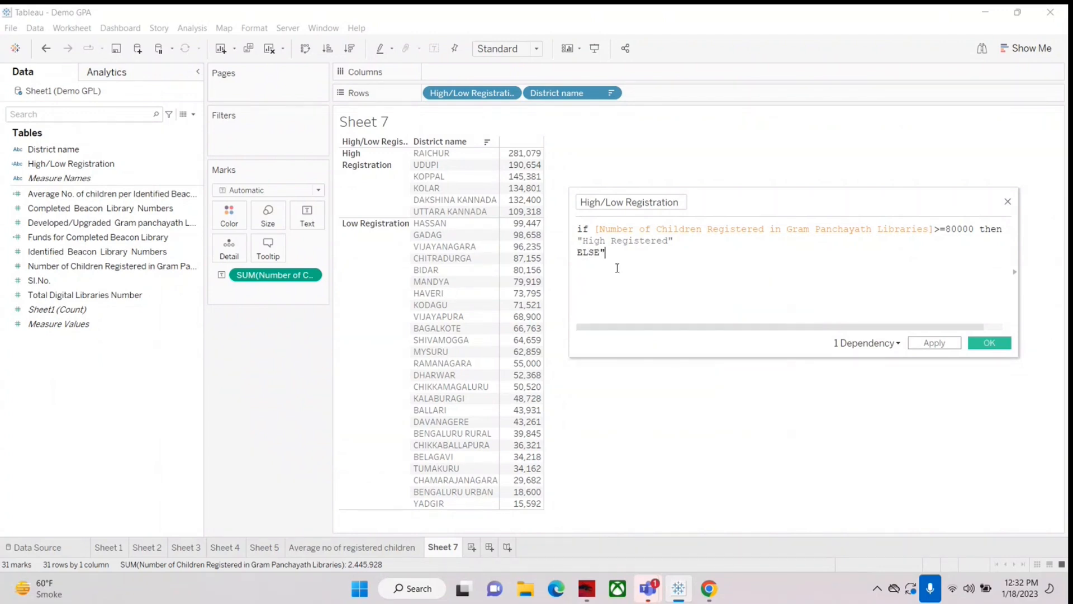
type("\"Low ")
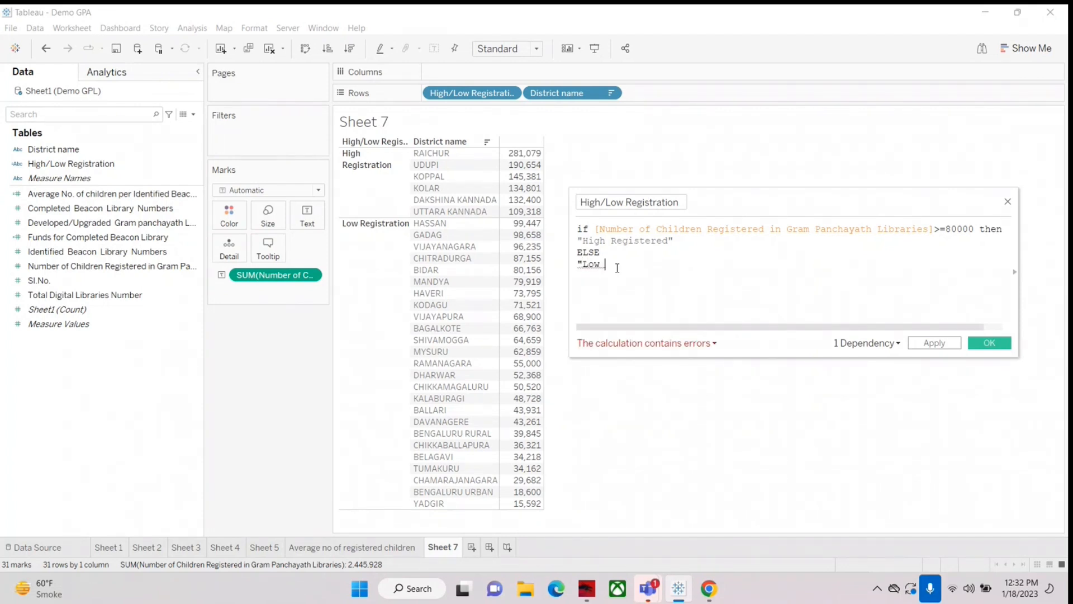
type("Regi")
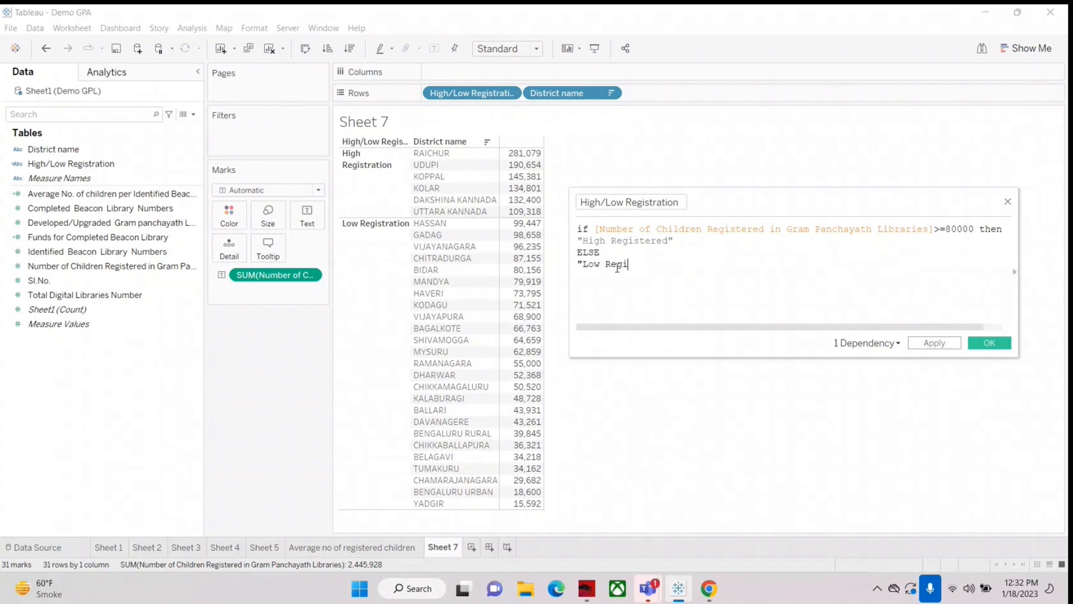
type("stered\"")
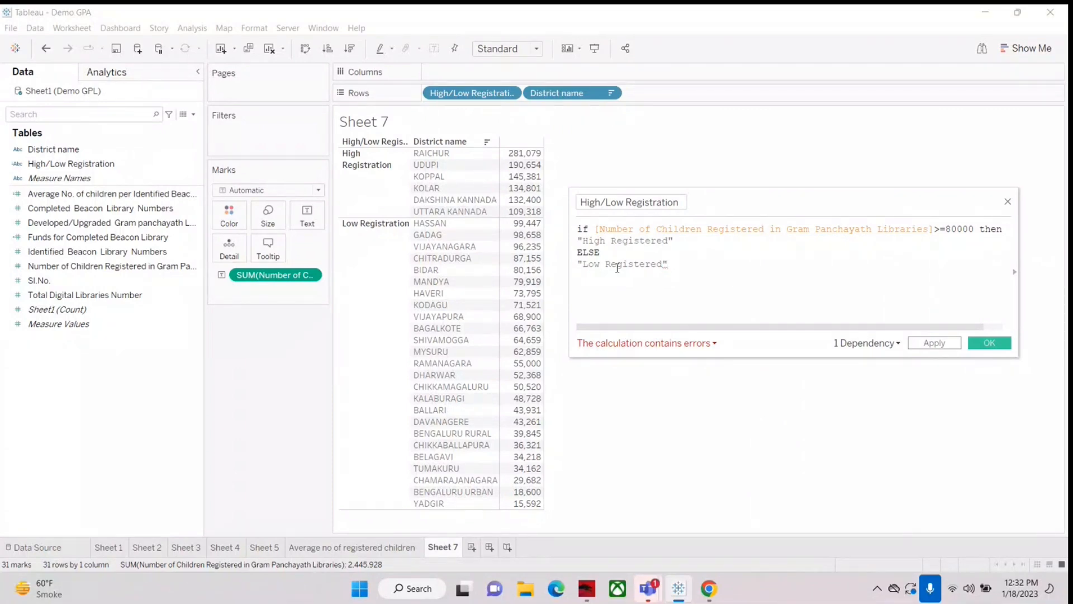
key("Return")
type("end")
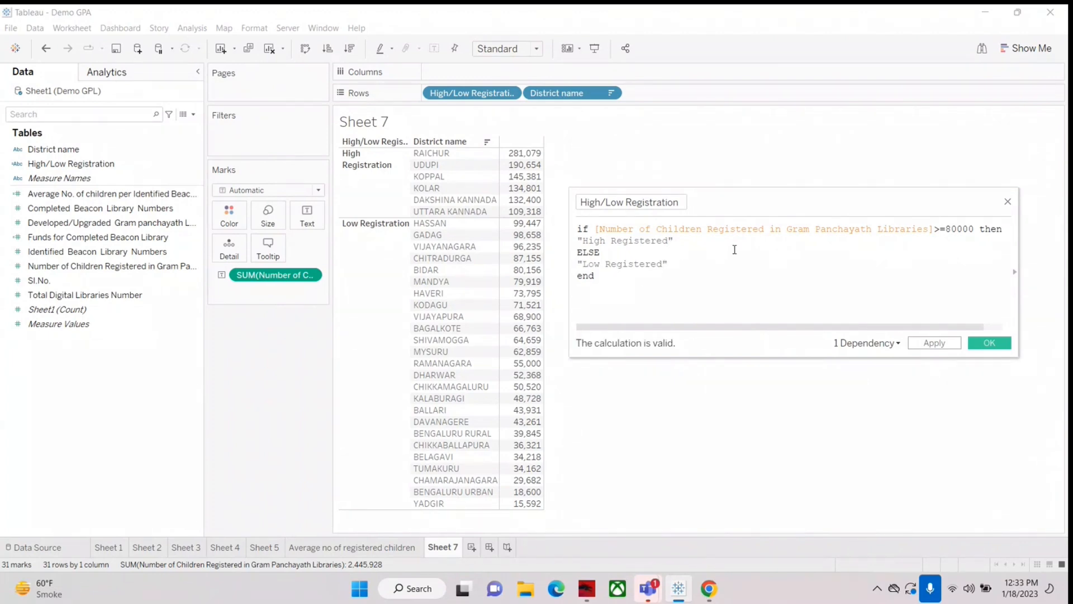
Step: Reword the first result of the formula as "High Registration"
key("BackSpace")
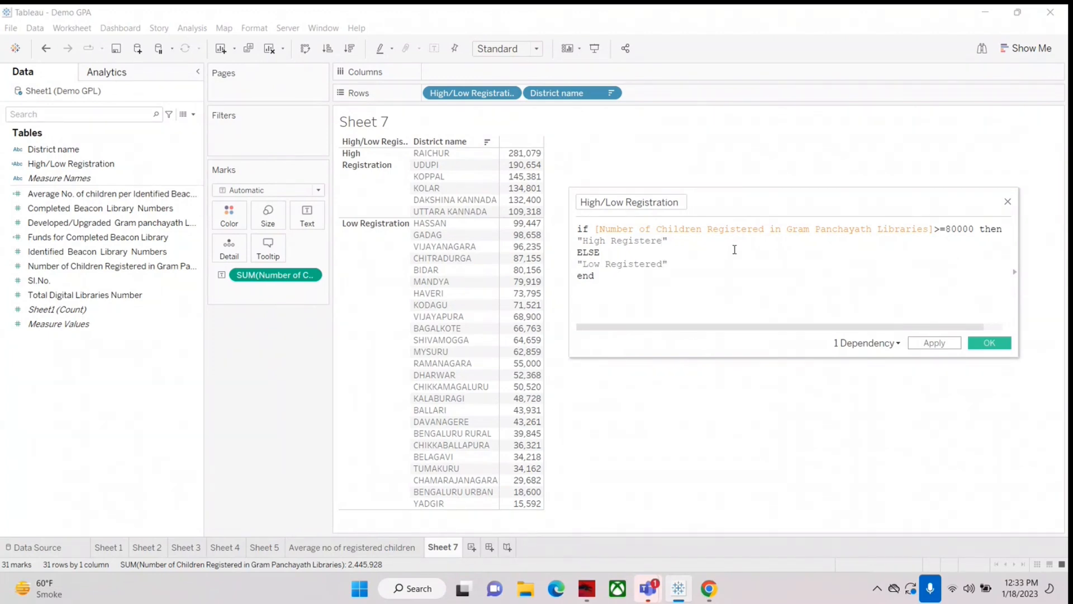
key("BackSpace")
key("BackSpace")
key("BackSpace")
type("ration")
Step: Reword the ELSE result as "Low Registration" and save the High/Low Registration calculation
key("Down")
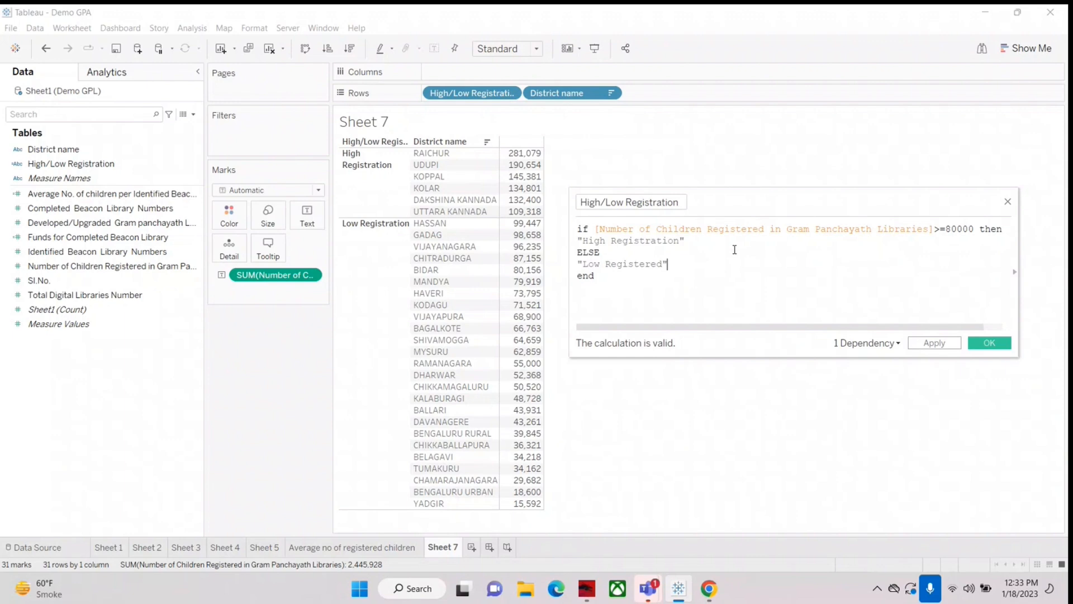
key("Left")
key("BackSpace")
key("BackSpace")
key("BackSpace")
key("BackSpace")
type("ra")
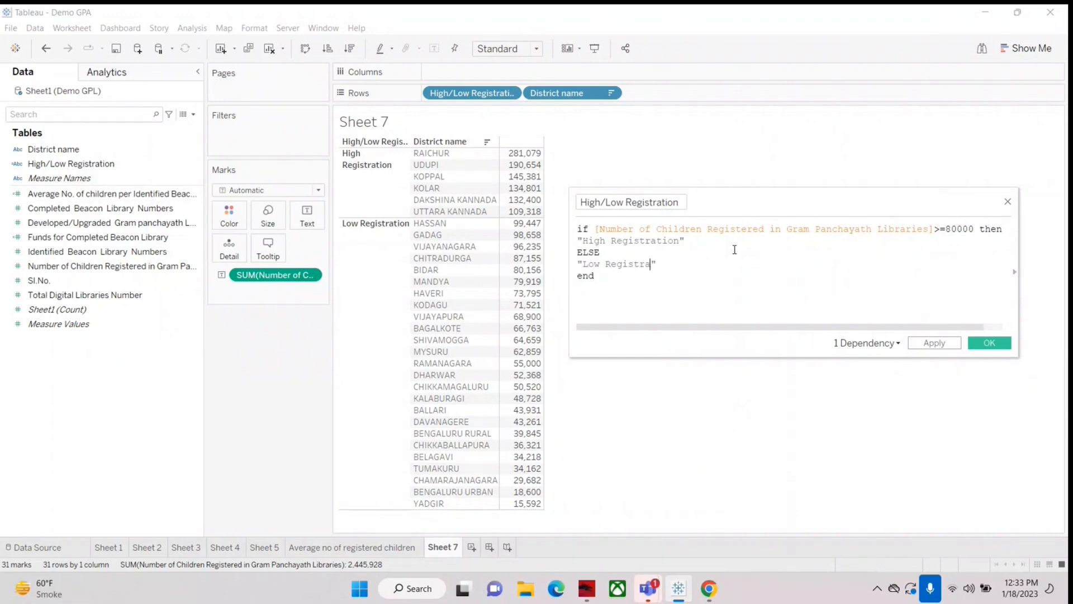
type("tion")
type(" jhhi")
key("BackSpace")
key("BackSpace")
key("BackSpace")
key("BackSpace")
key("BackSpace")
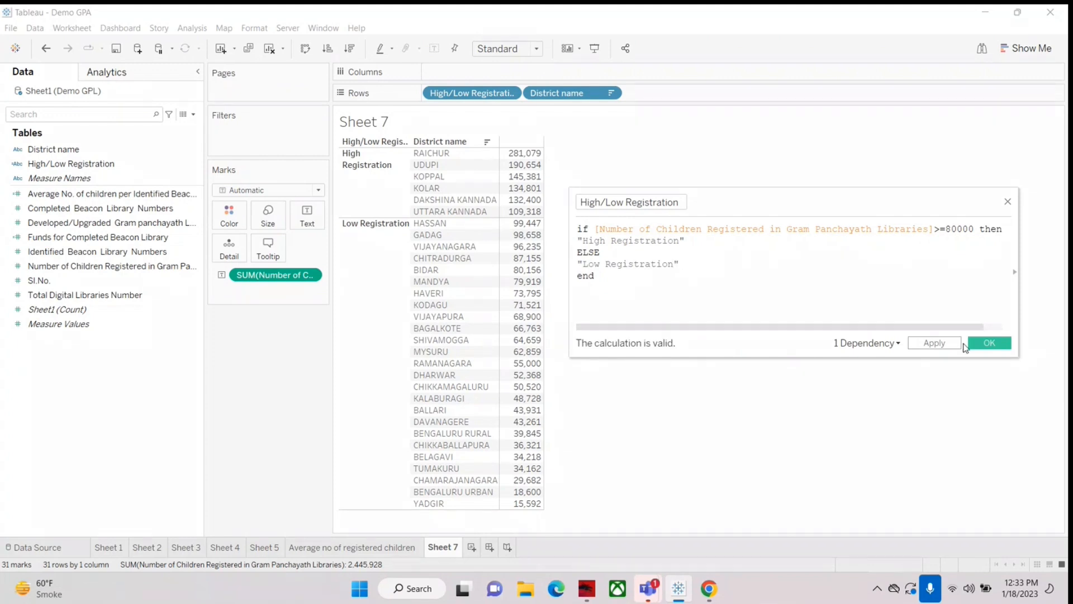
left_click(988, 343)
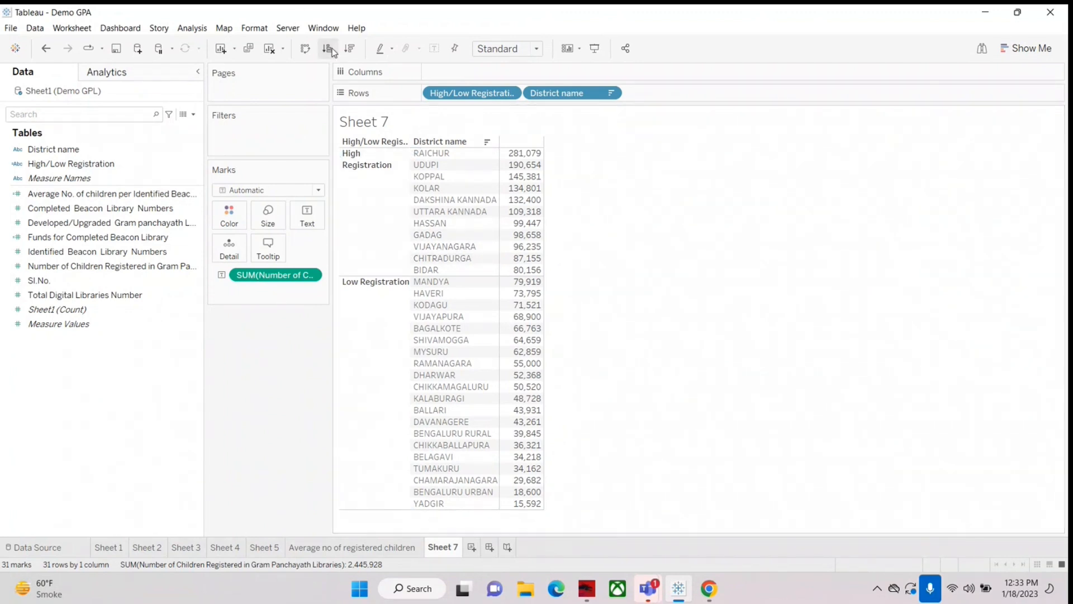
Step: Clear Sheet 7 and rebuild its table with registered children per district, placing High/Low Registration before District name in the rows
left_click(269, 48)
left_click_drag(53, 150, 419, 95)
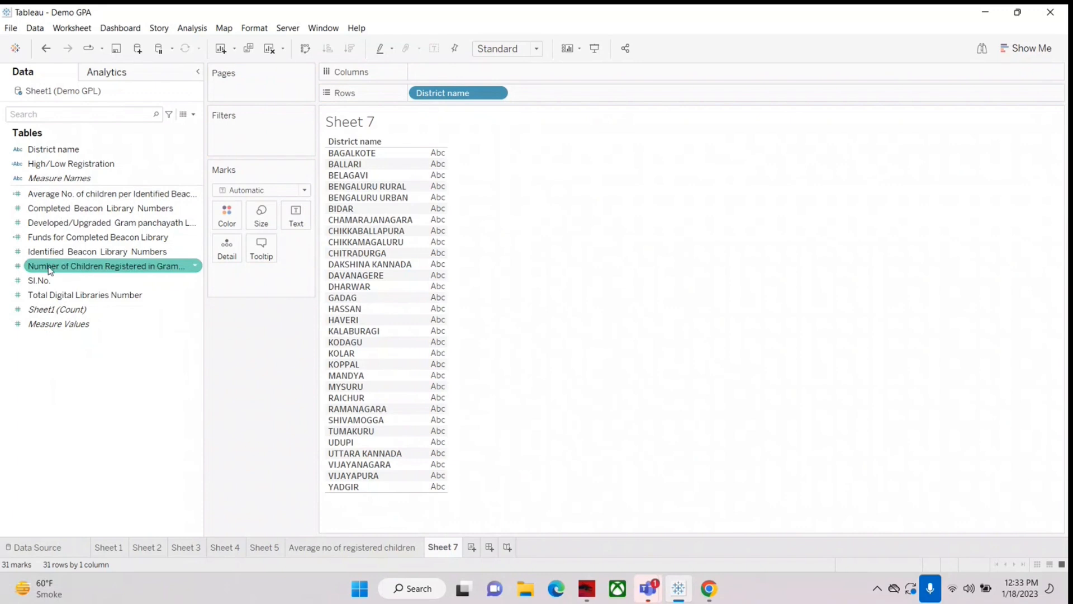
left_click_drag(50, 269, 438, 208)
left_click_drag(39, 164, 454, 226)
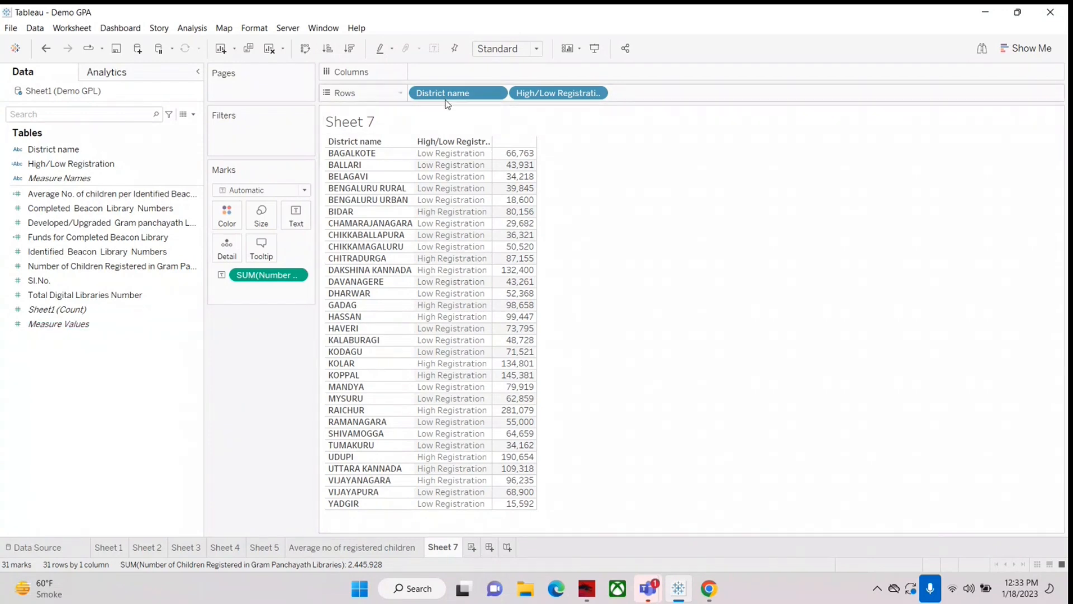
left_click_drag(440, 96, 682, 89)
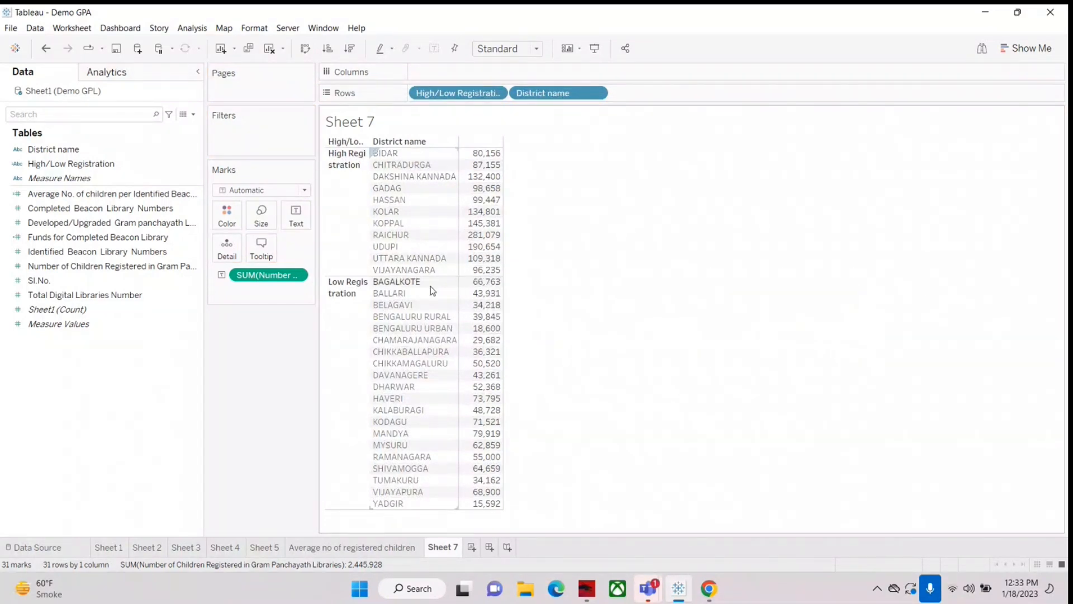
Step: Reopen the High/Low Registration formula and examine its threshold, ELSE branch and "Low Registration" result
right_click(57, 162)
left_click(86, 232)
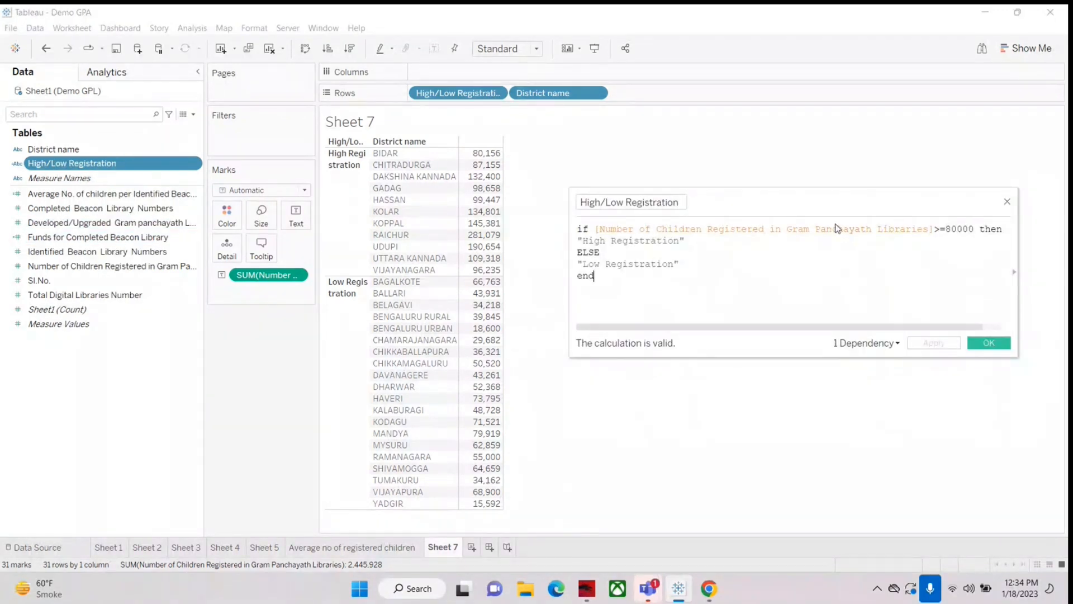
left_click(945, 229)
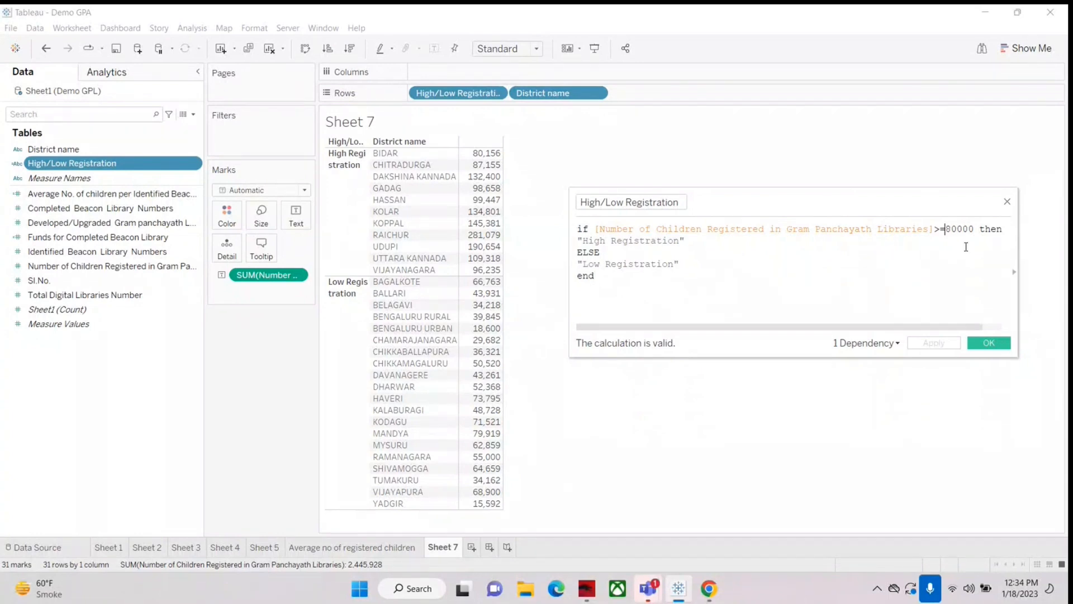
left_click(692, 254)
double_click(620, 264)
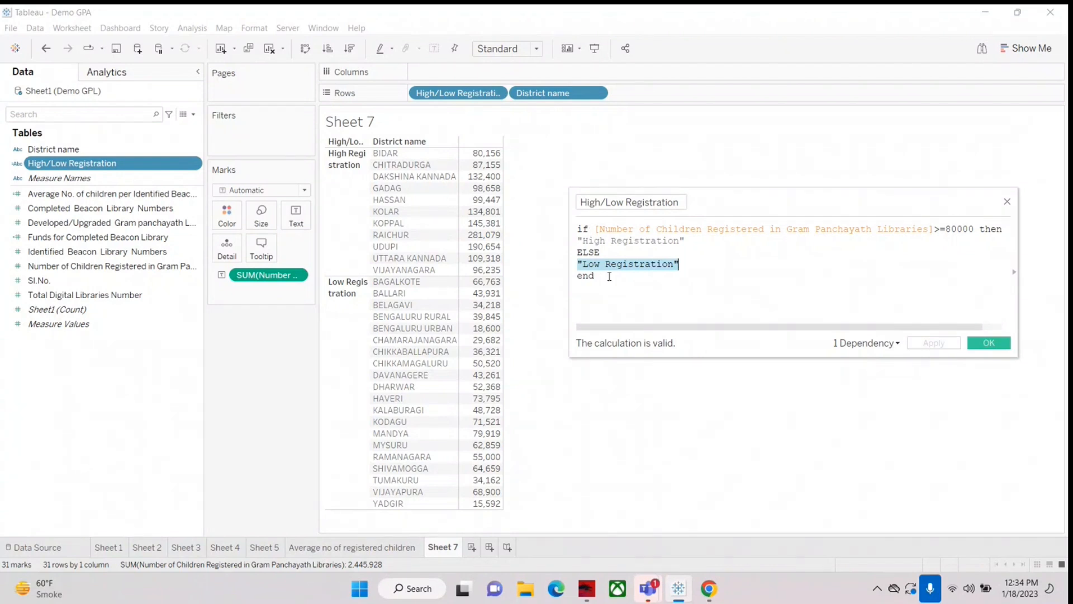
Step: Remove the closing end keyword to test the formula's validation, and put it back
left_click(609, 276)
key("BackSpace")
key("BackSpace")
key("BackSpace")
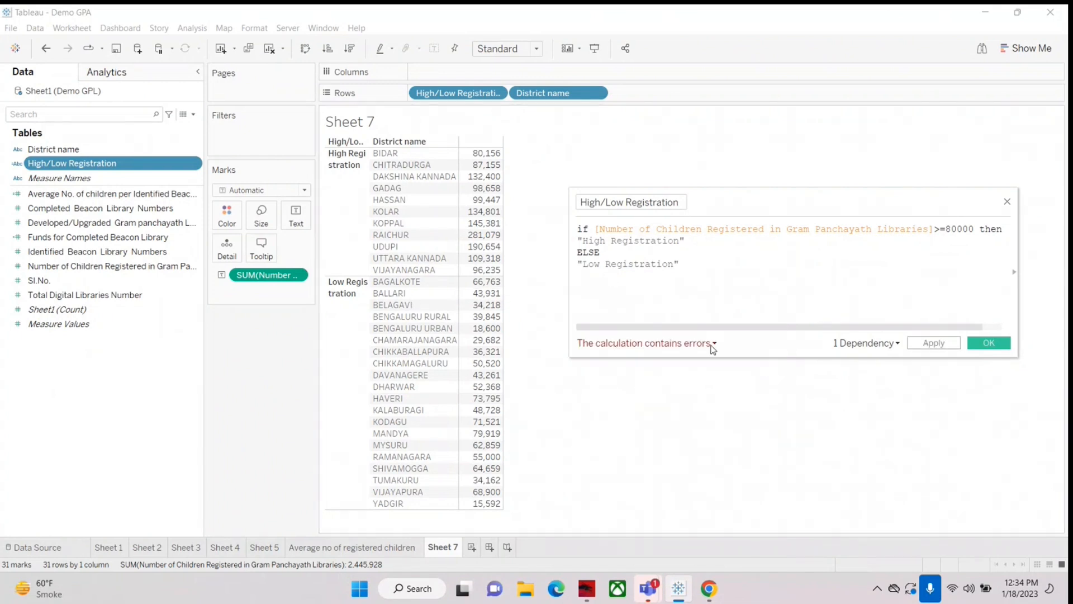
type("end")
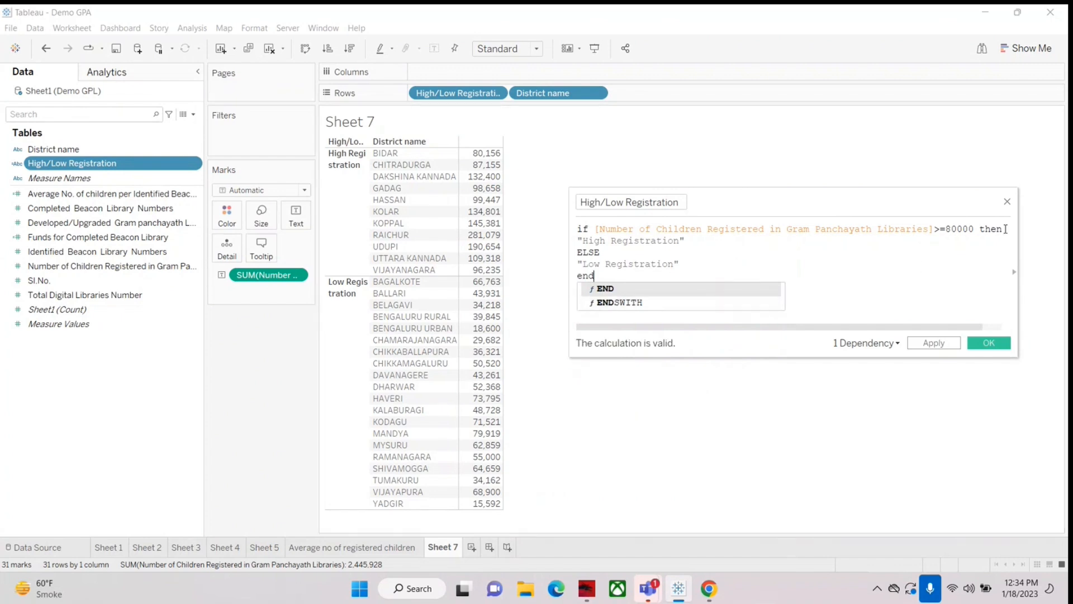
Step: Remove the then keyword to examine the resulting formula error, and restore it after the 80000 threshold
left_click(1061, 233)
key("BackSpace")
key("BackSpace")
key("BackSpace")
key("BackSpace")
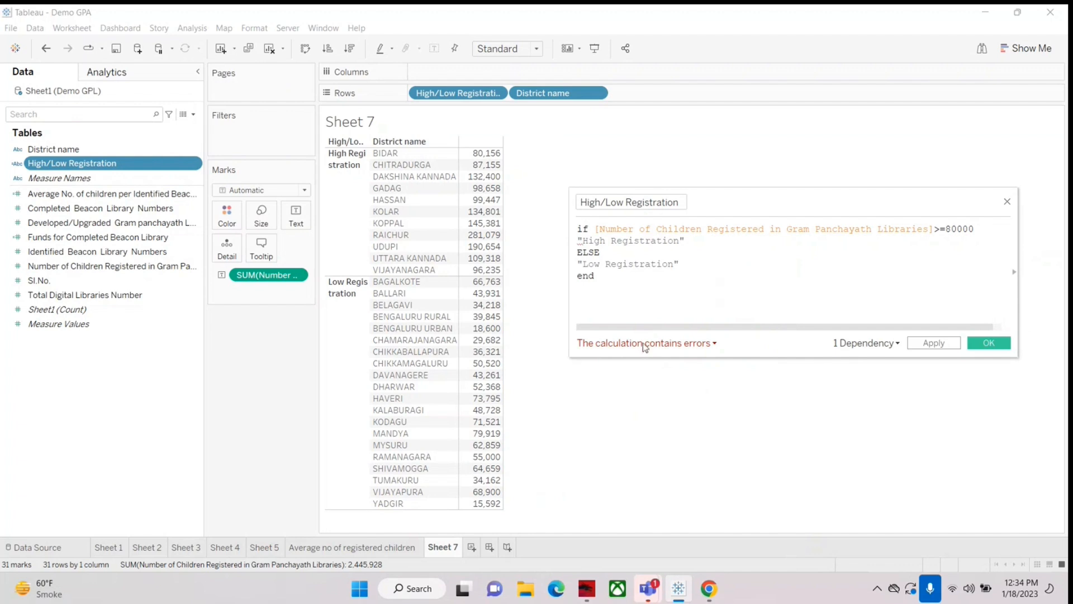
left_click(645, 345)
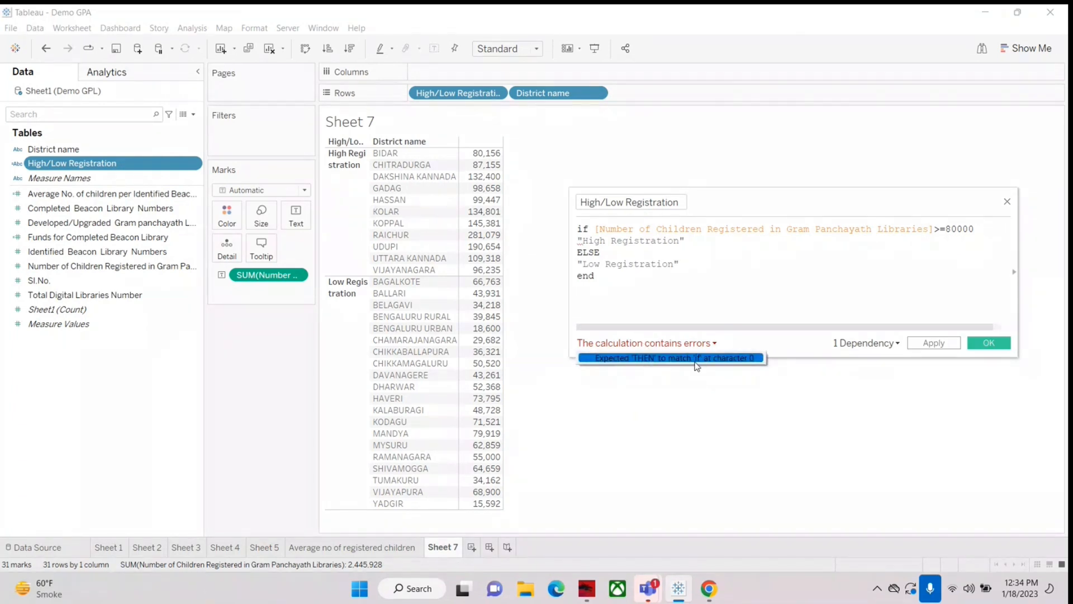
left_click(984, 232)
type("then")
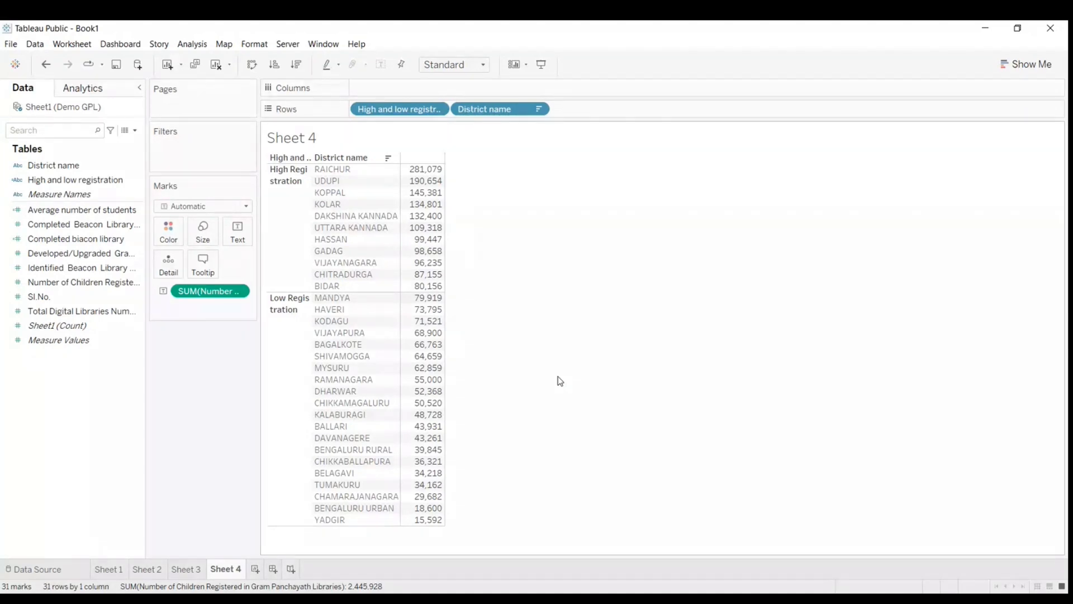
Step: In the Tableau Public workbook, open the High and low registration formula and examine its whole if condition
left_click(84, 180)
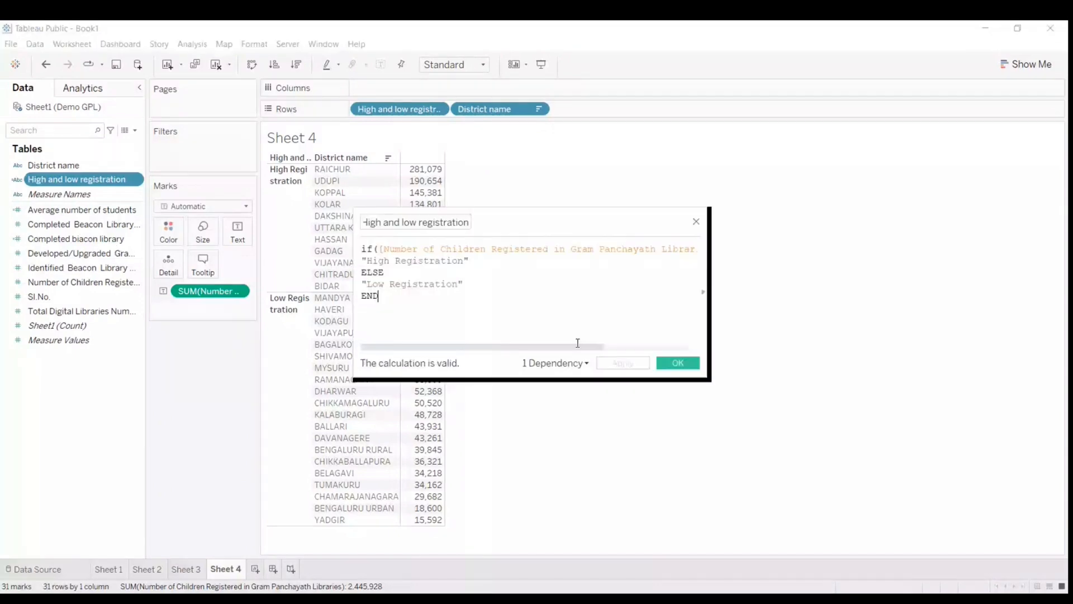
left_click_drag(578, 345, 660, 348)
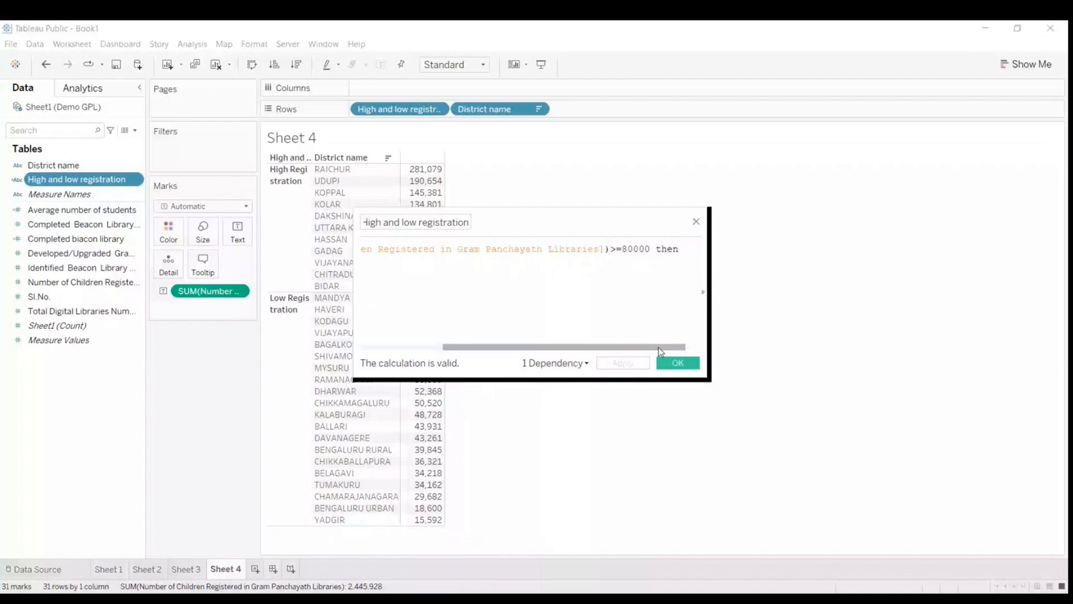
left_click_drag(658, 347, 686, 330)
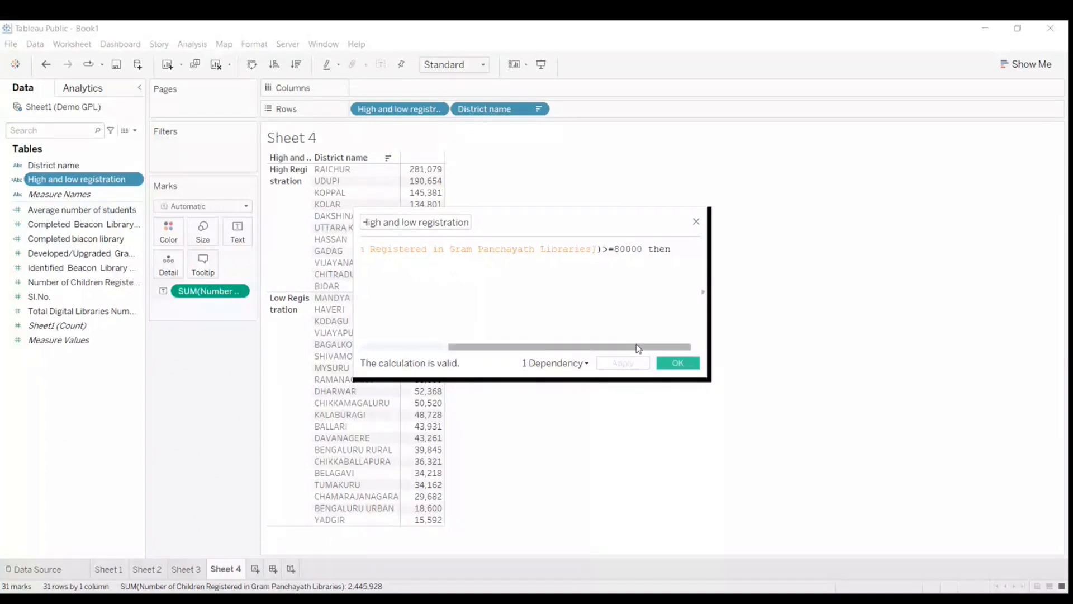
left_click_drag(638, 348, 539, 345)
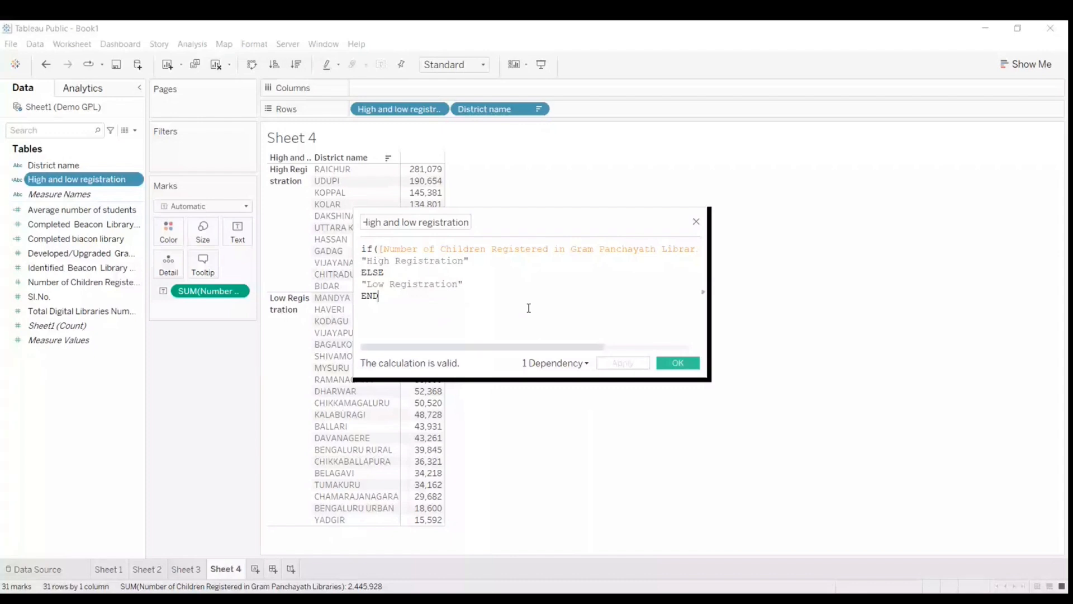
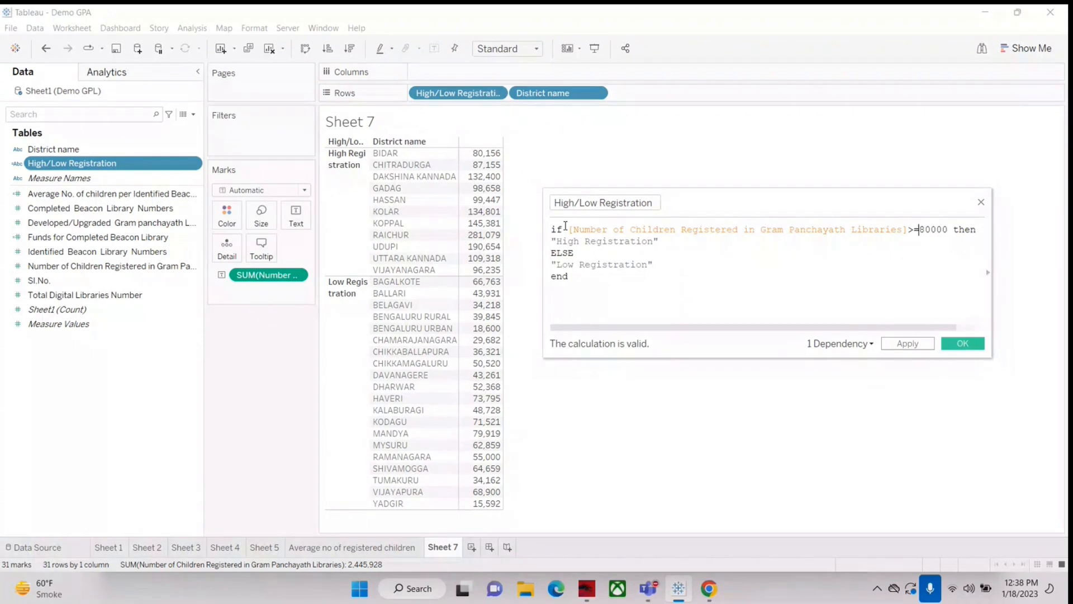
Step: Close the High/Low Registration formula and create a new worksheet with District name as its rows
left_click_drag(711, 204, 671, 182)
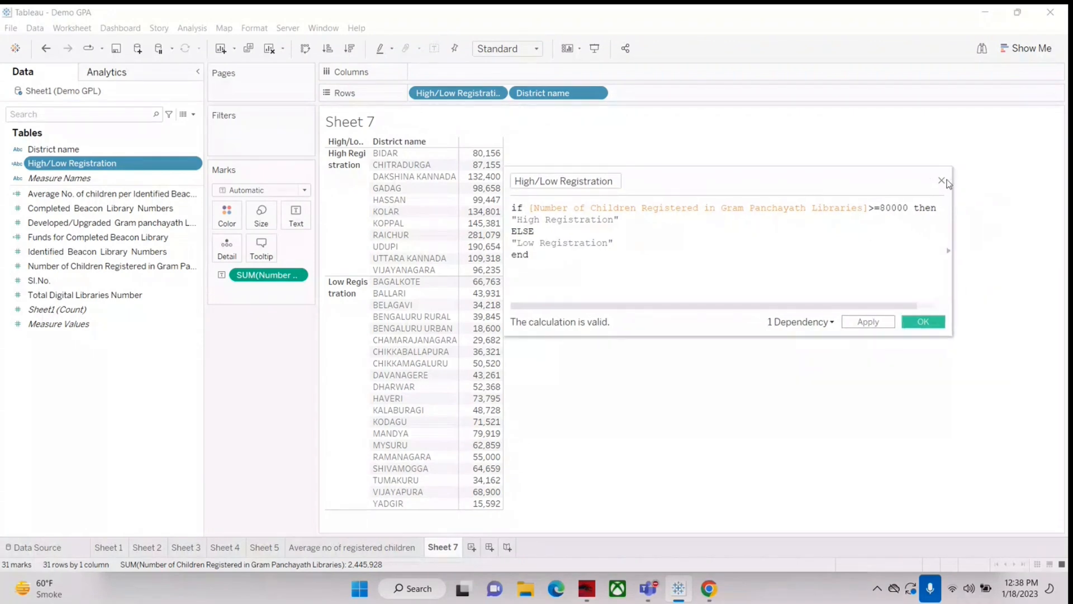
left_click(942, 181)
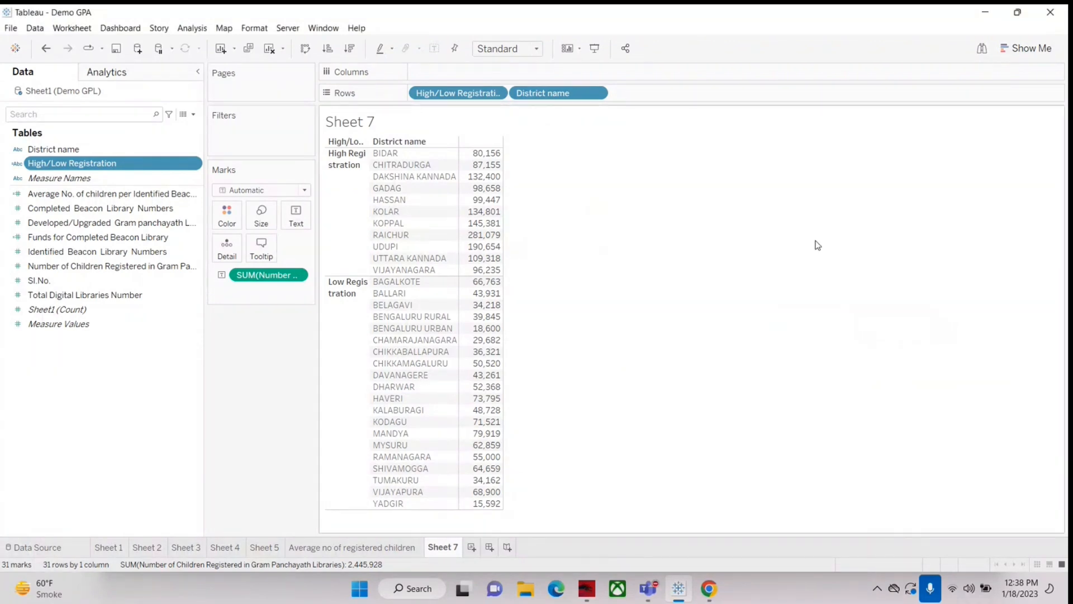
left_click(470, 548)
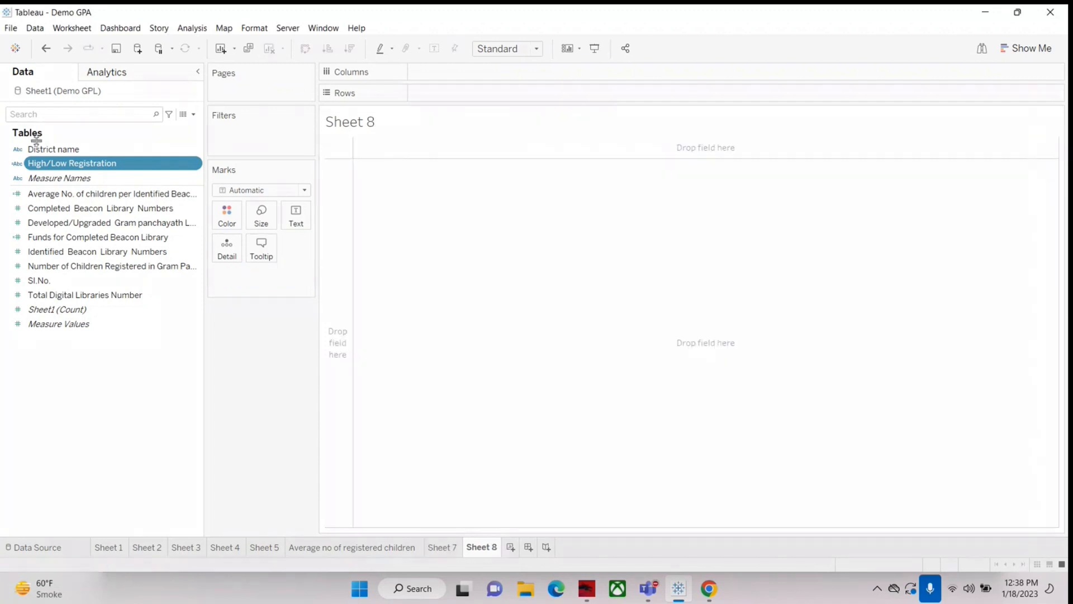
left_click_drag(45, 150, 446, 97)
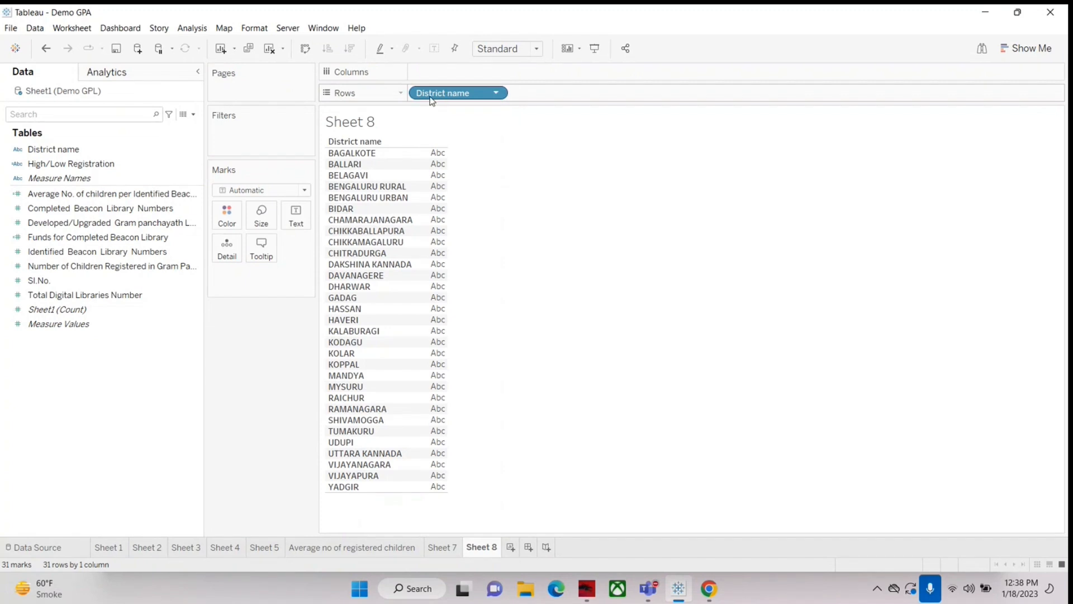
Step: Add Completed Beacon Library Numbers and Identified Beacon Library Numbers as columns beside the districts, and widen the columns
left_click(67, 199)
left_click_drag(67, 205, 416, 261)
left_click_drag(49, 253, 429, 308)
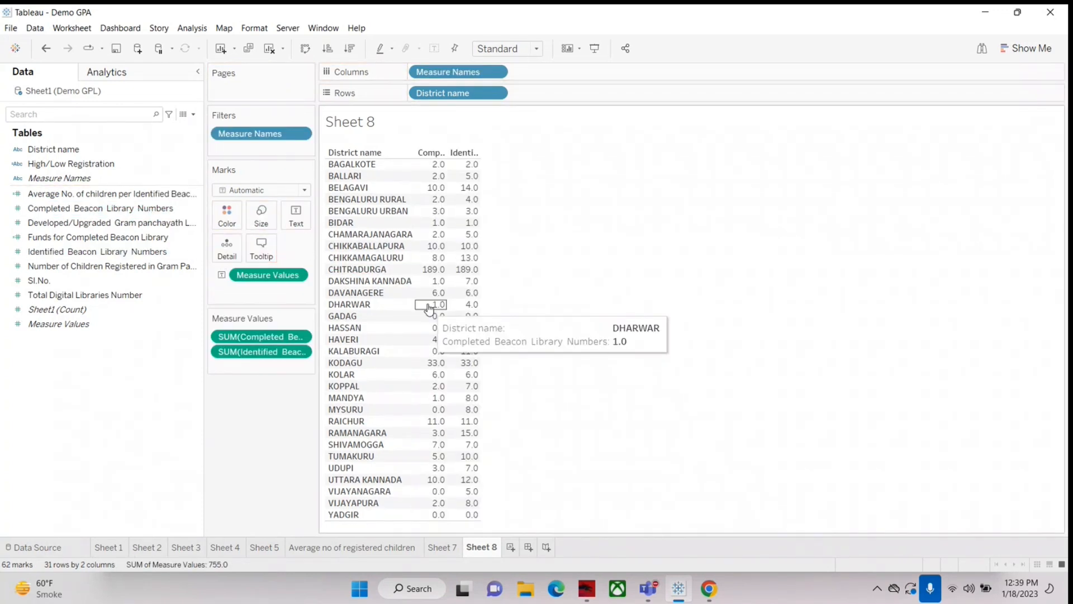
left_click_drag(481, 157, 518, 157)
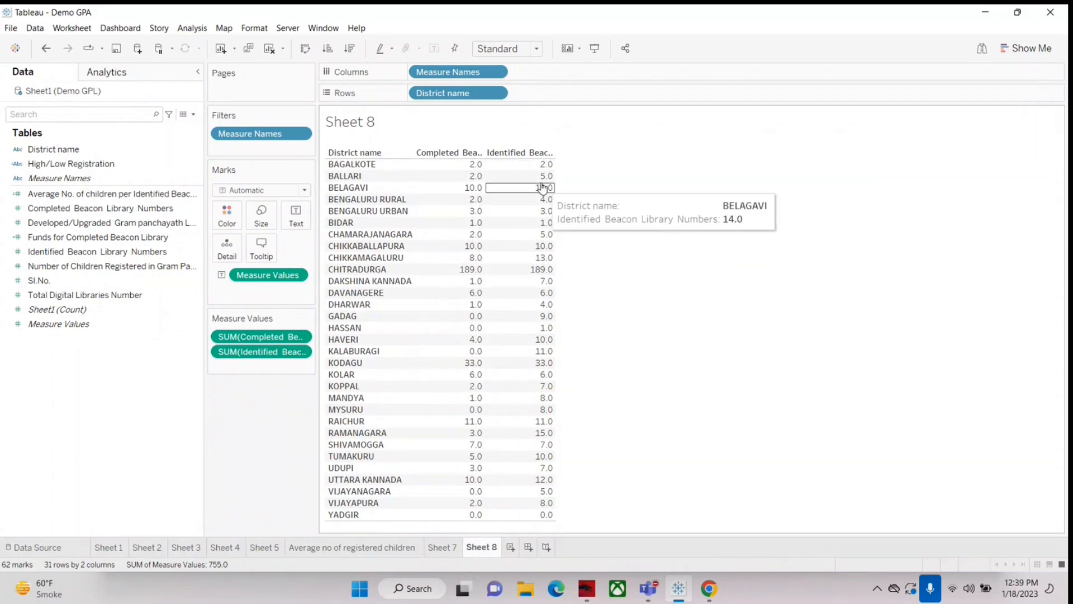
Step: Start a new calculated field named "No. of beacon Library to be completed"
left_click(31, 267)
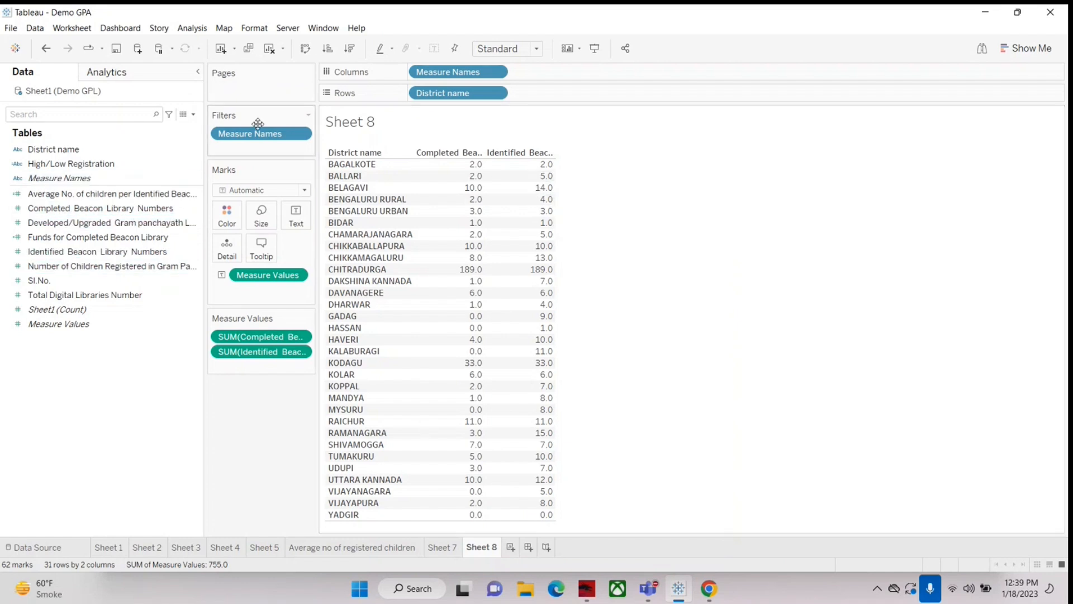
left_click(193, 115)
left_click(142, 133)
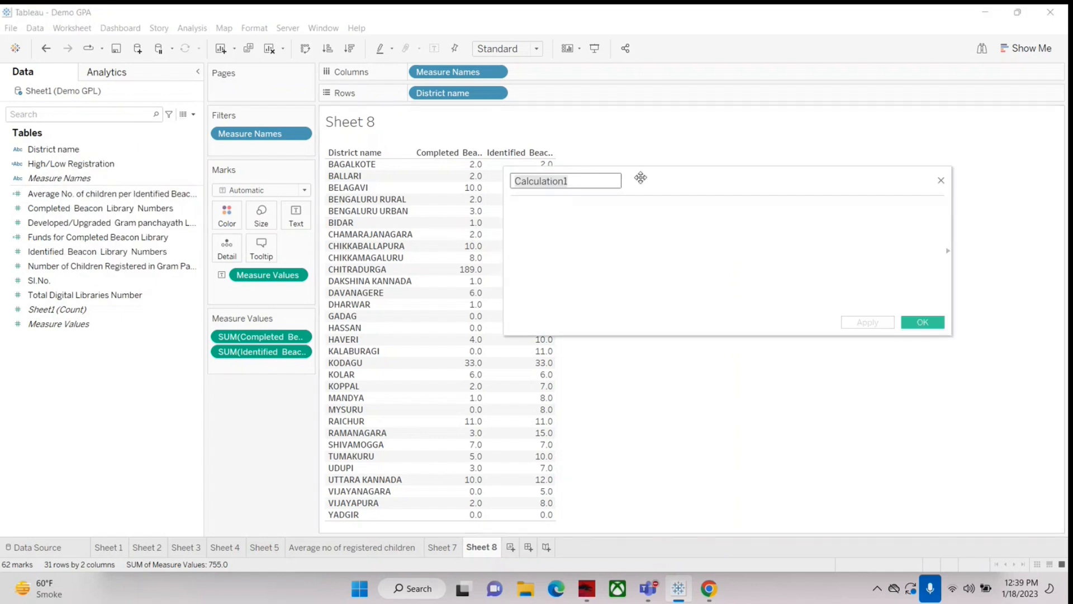
left_click_drag(647, 175, 748, 211)
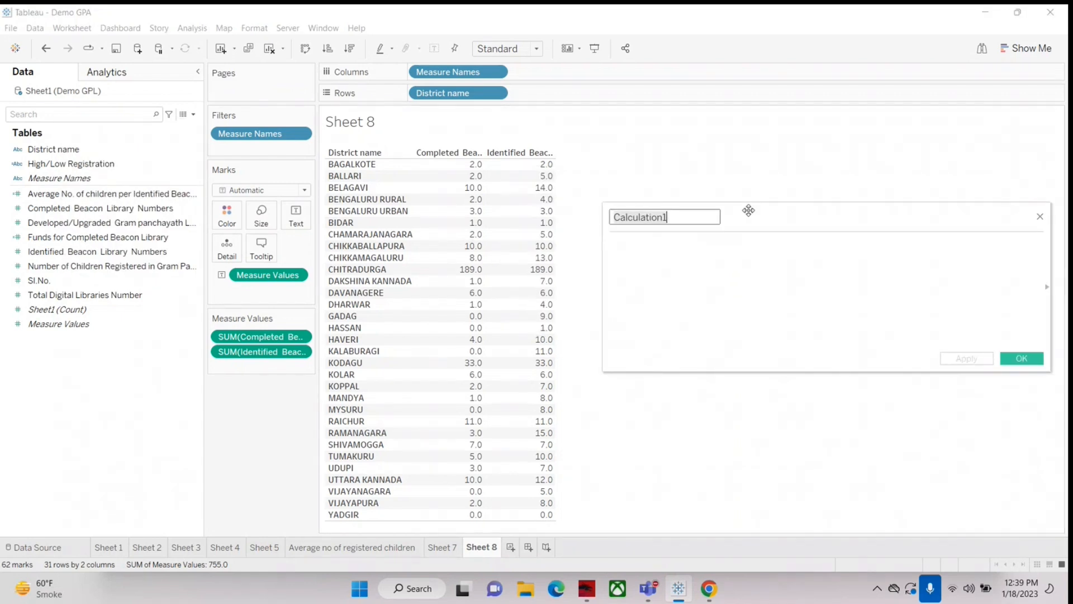
type("No")
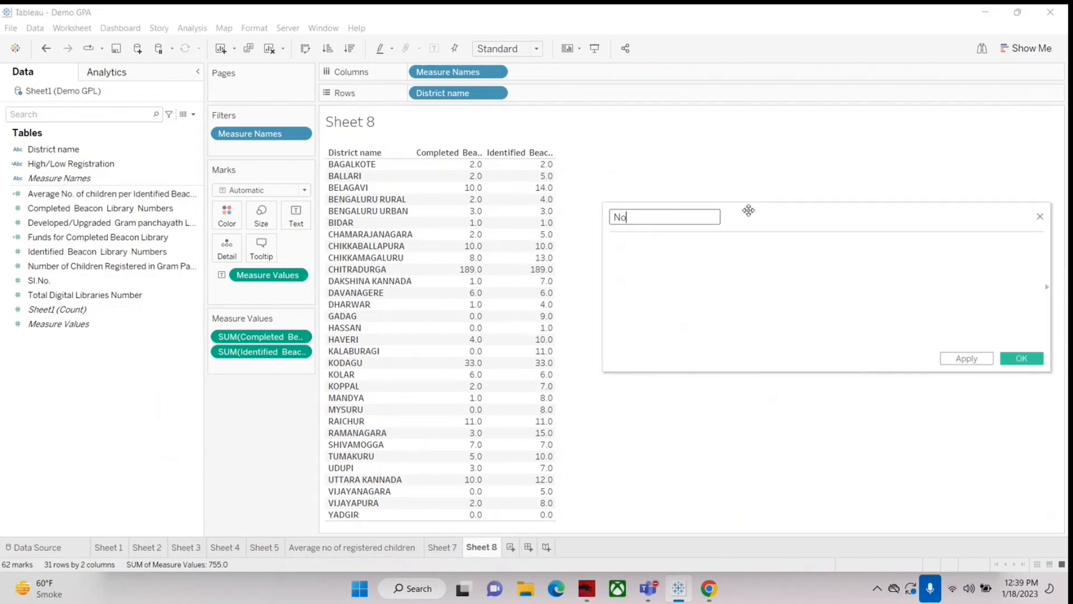
type(". of beacon Library to b")
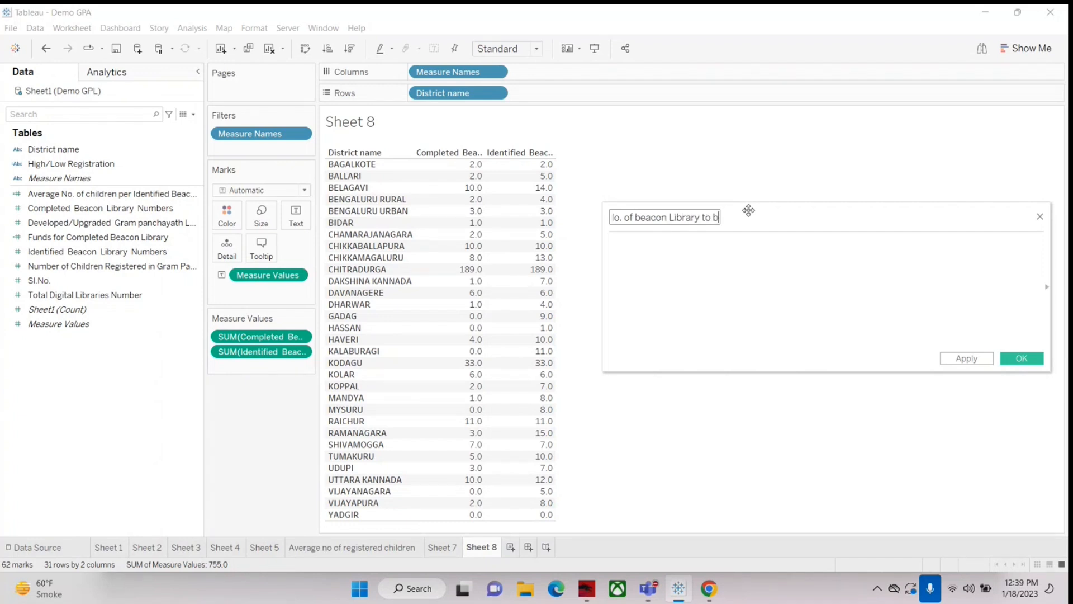
type("e completed")
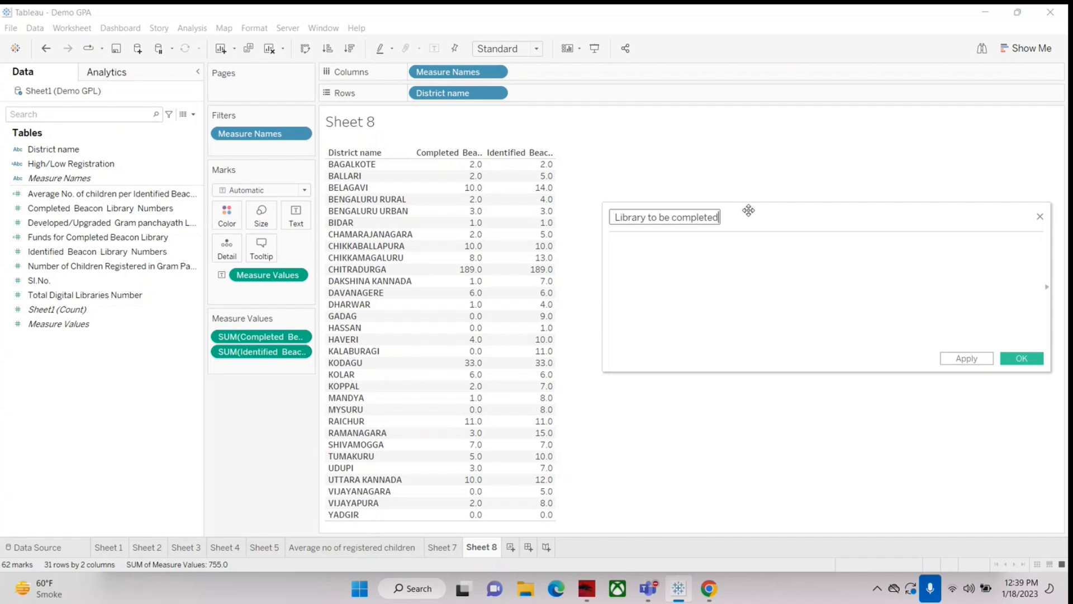
Step: Capitalize "Beacon" in the calculated field's name and check the rest of the name
key("Left")
key("Left")
key("Left")
key("Left")
key("Left")
key("Left")
key("Left")
key("Left")
key("Left")
key("Left")
key("Left")
key("Left")
key("Left")
key("Left")
key("Left")
key("Left")
key("Left")
key("Left")
key("Left")
key("Left")
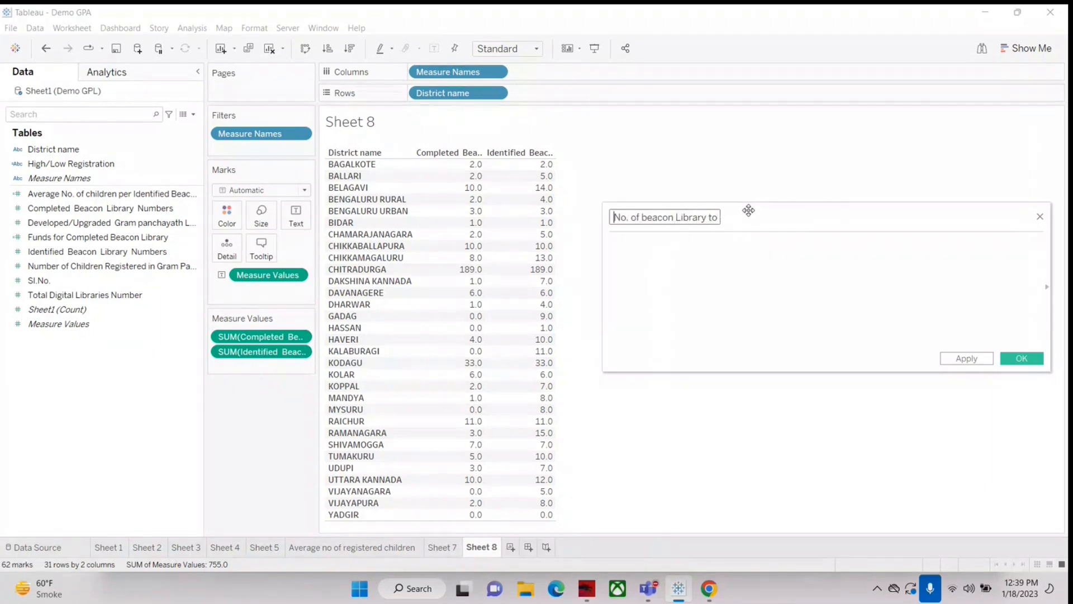
key("Right")
key("Right")
key("Right")
key("Right")
key("Delete")
type("B")
left_click_drag(637, 217, 708, 228)
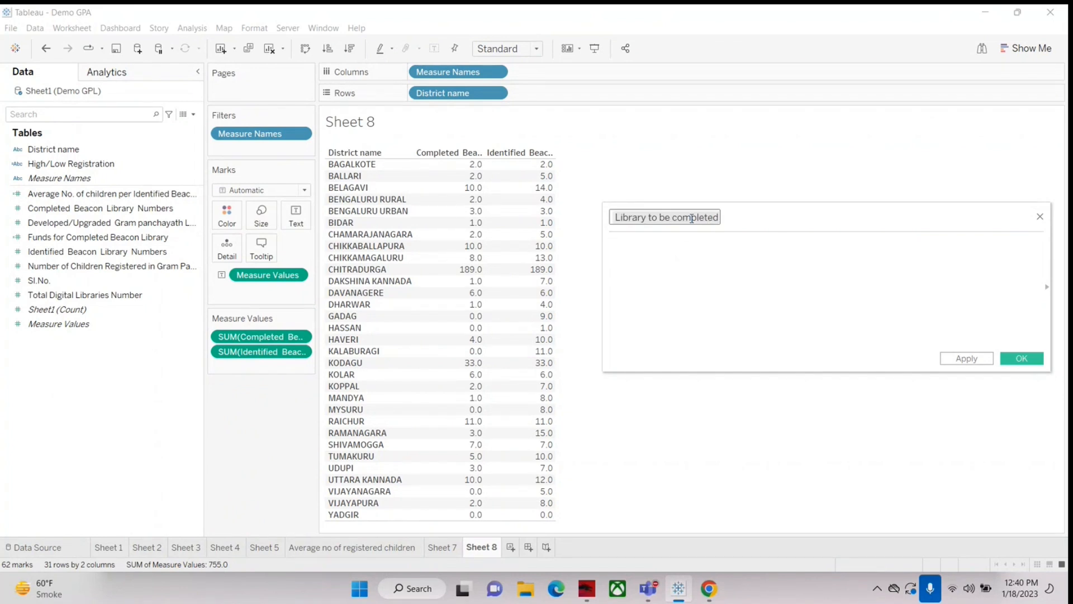
left_click(672, 217)
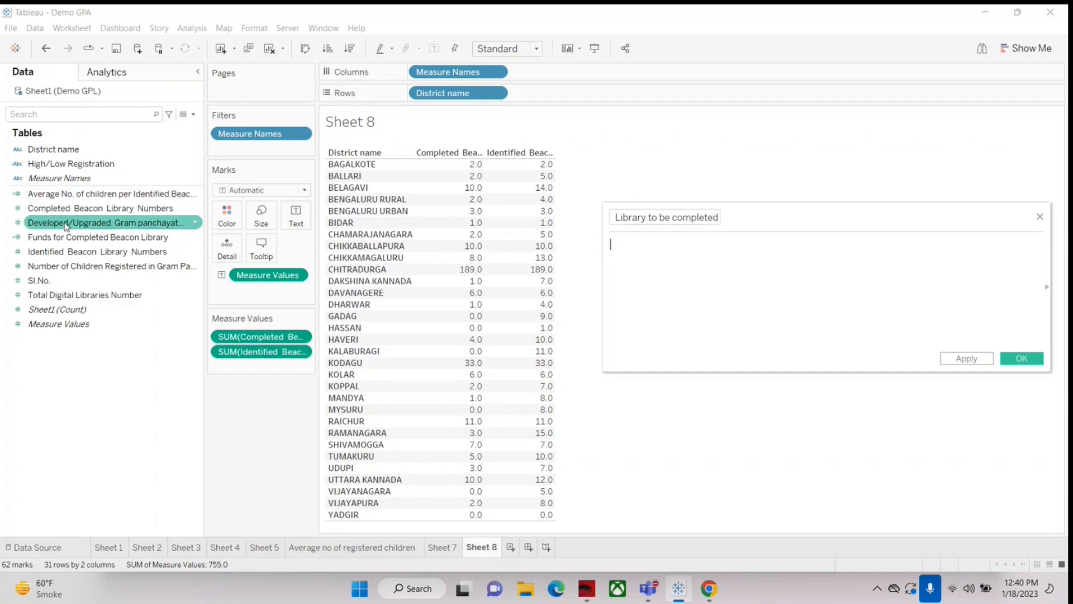
Step: Define the field as Identified Beacon Library Numbers minus Completed Beacon Library Numbers and save it
left_click_drag(97, 251, 727, 273)
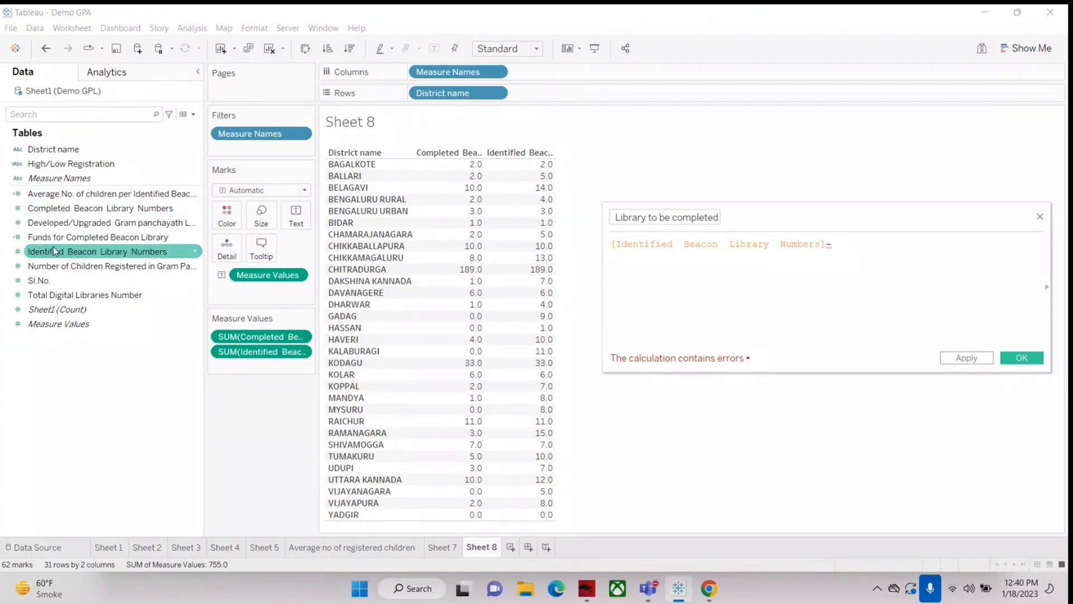
left_click_drag(100, 208, 873, 256)
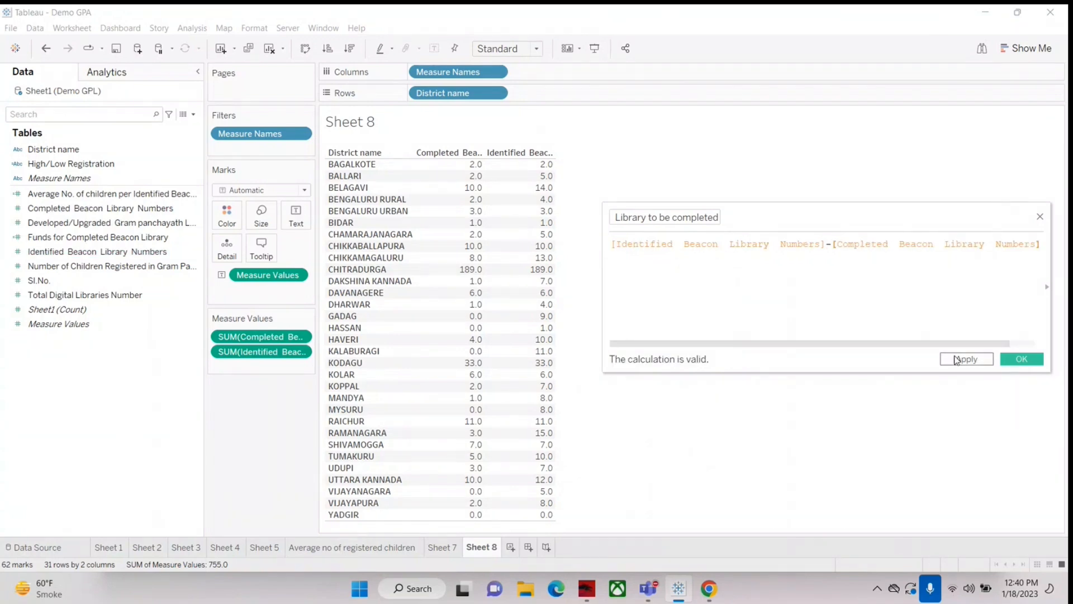
left_click(1023, 361)
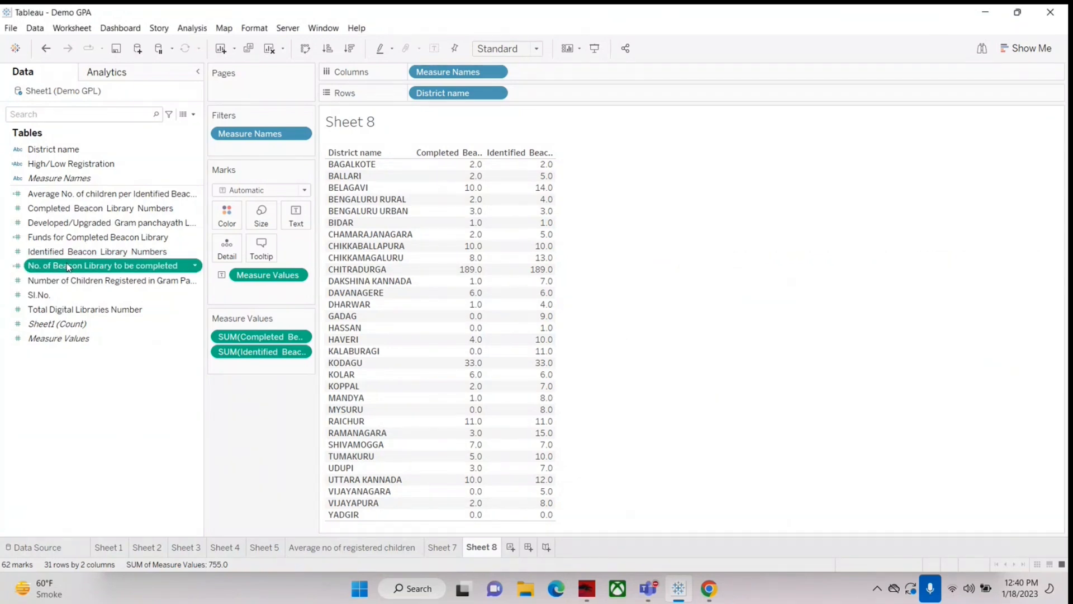
Step: Add No. of Beacon Library to be completed as a third measure column in the district table
left_click_drag(69, 267, 559, 255)
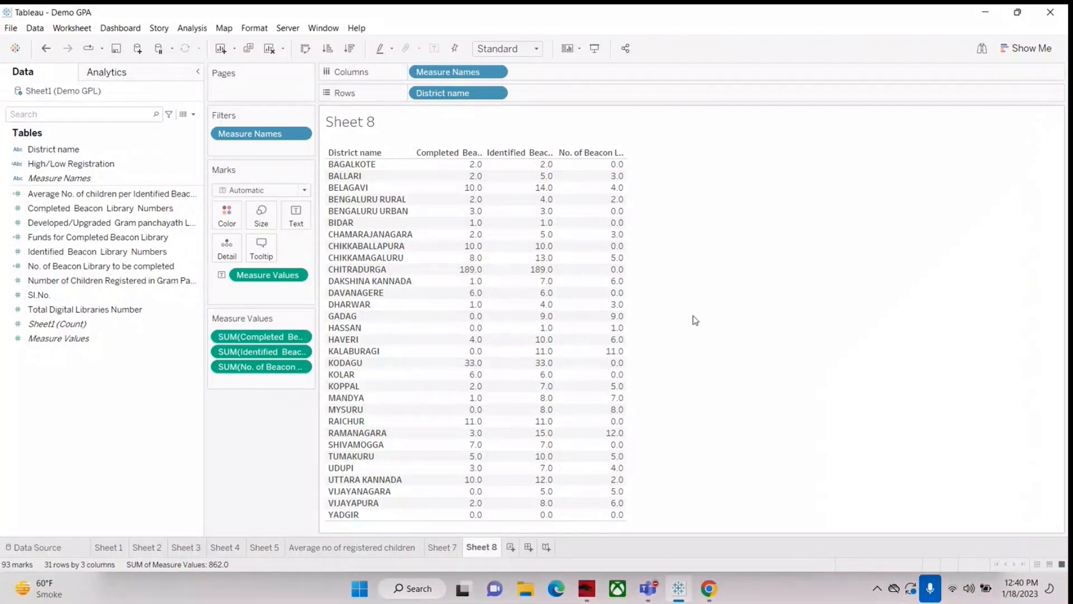
left_click(193, 114)
left_click(154, 389)
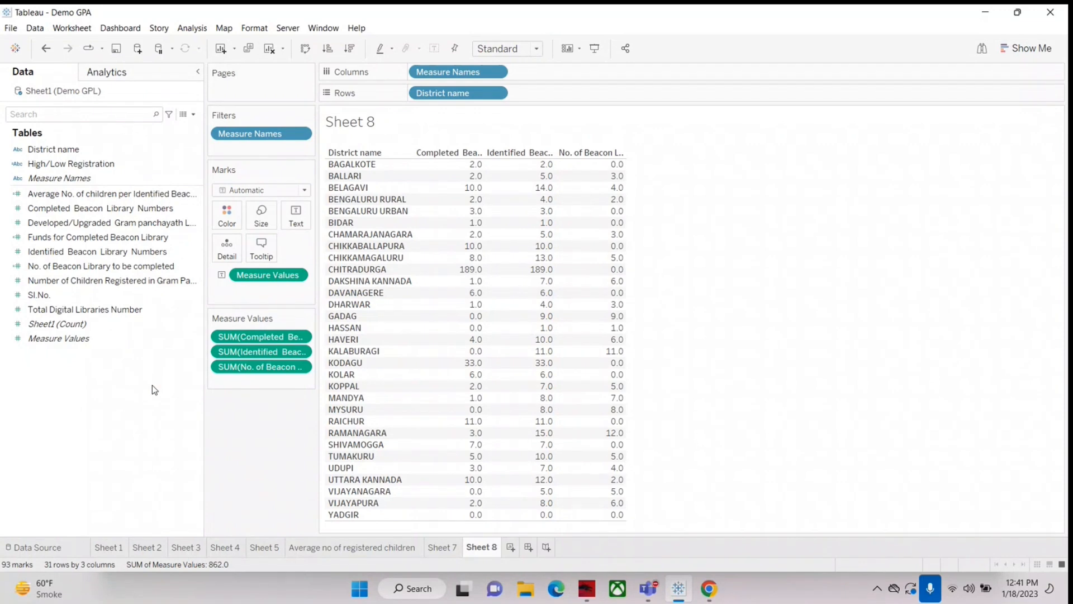
Step: Start another calculated field and name it "%tage of completed beacon library"
left_click(194, 114)
left_click(166, 128)
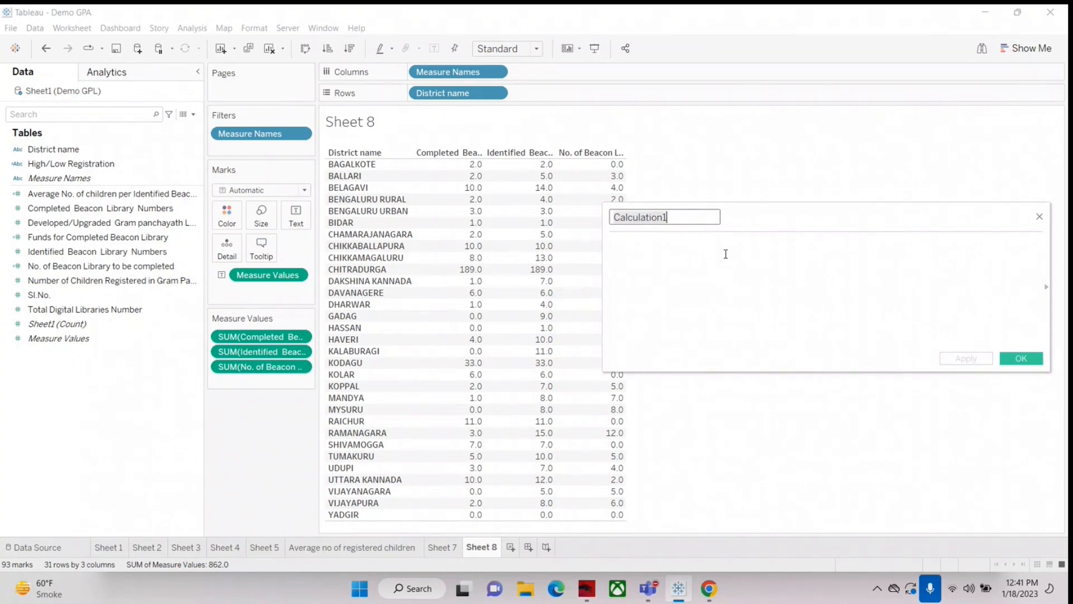
key("ctrl+a")
type("%")
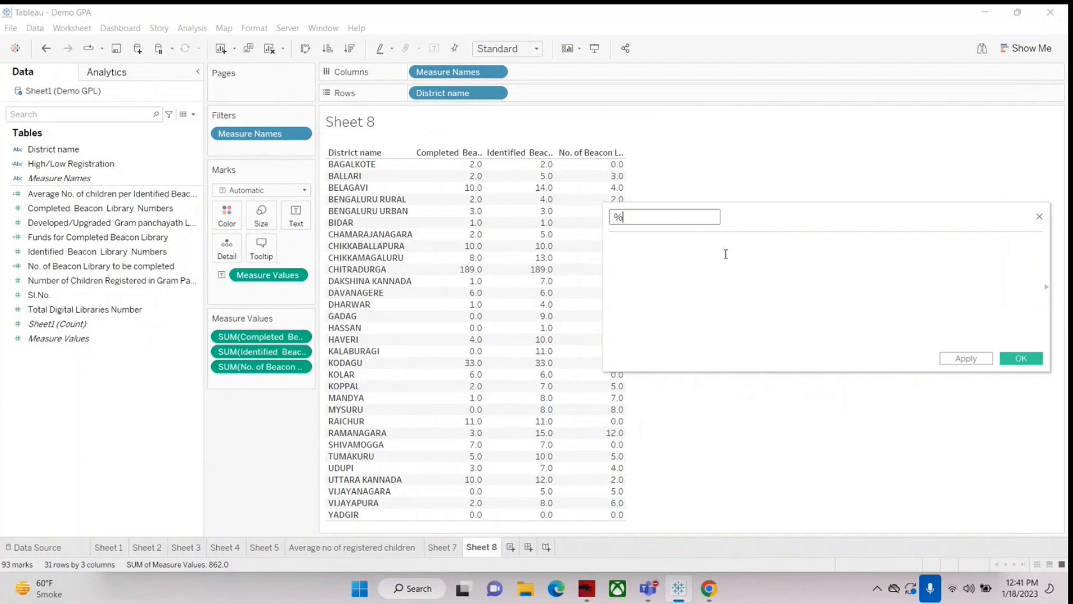
type("tage of ")
type("comp")
type("lte")
key("BackSpace")
key("BackSpace")
type("eted beacon li")
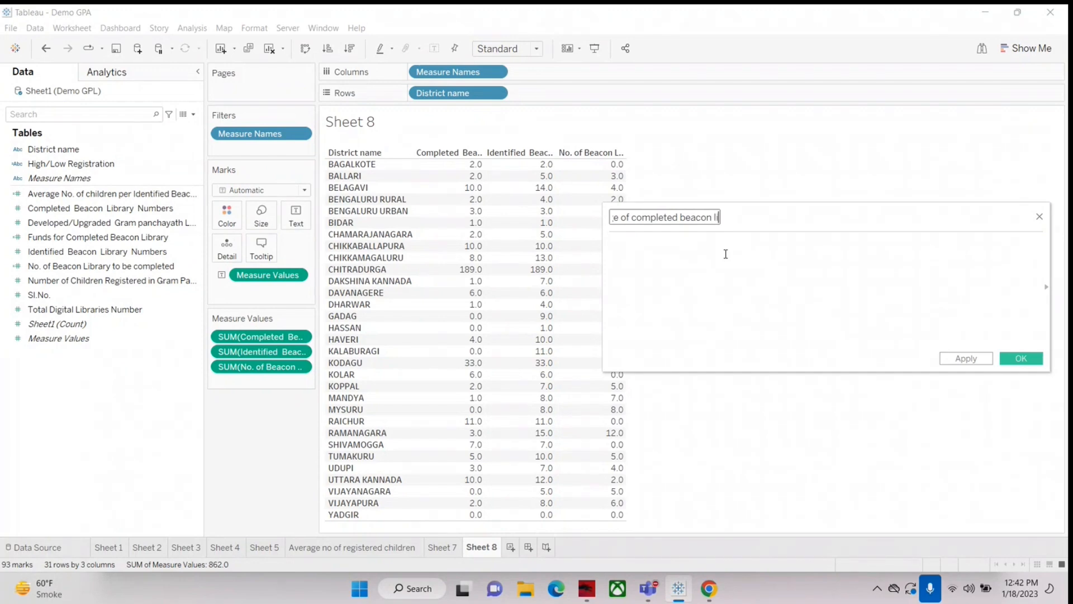
type("brary")
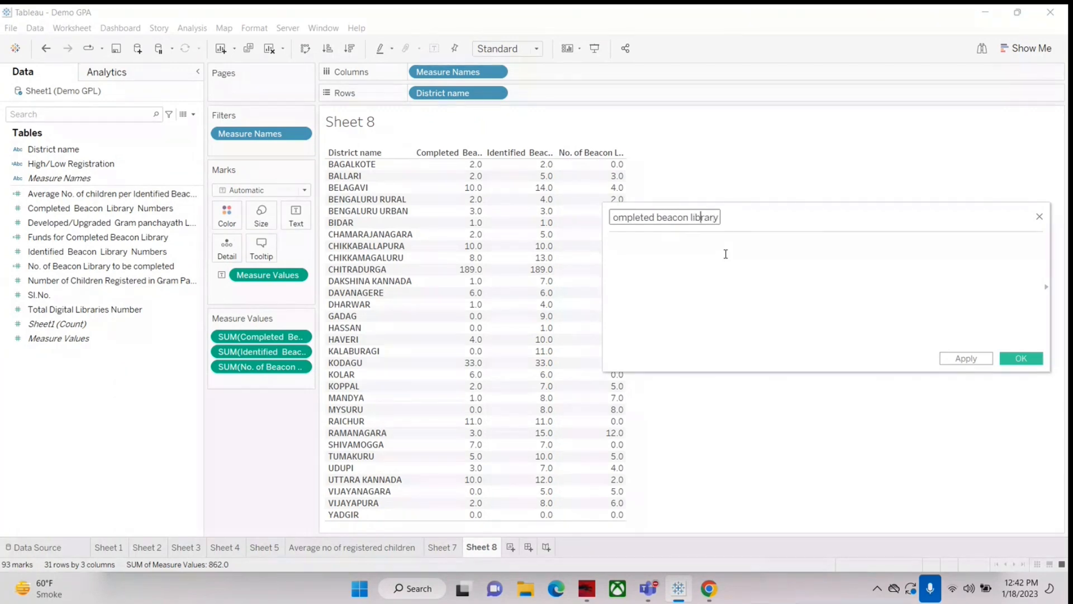
key("Home")
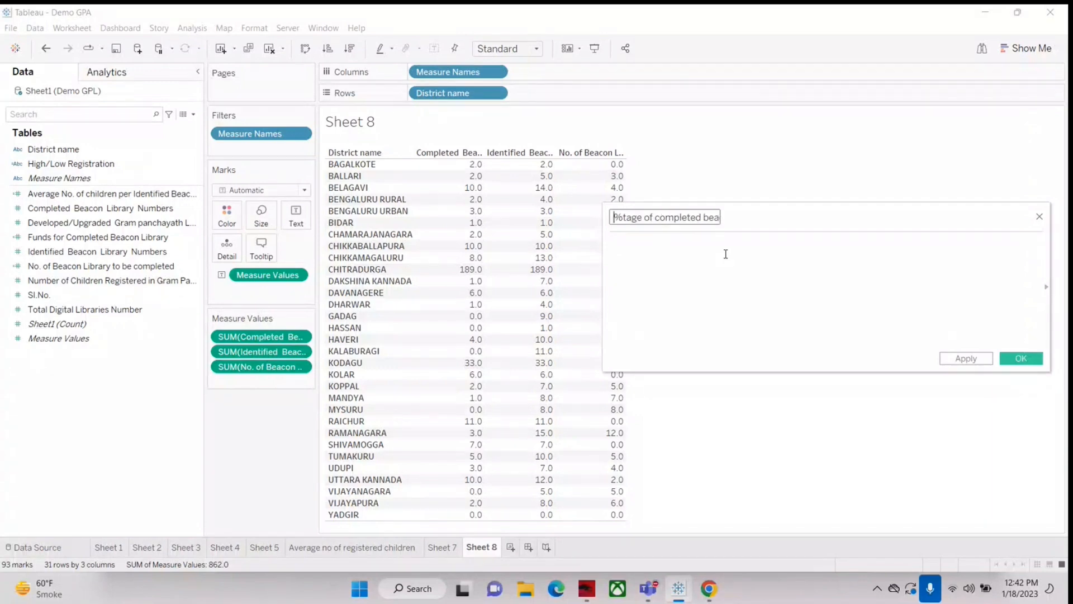
Step: Define the percentage field as [Completed Beacon Library Numbers]/[Identified Beacon Library Numbers]*100 and save it
left_click(116, 210)
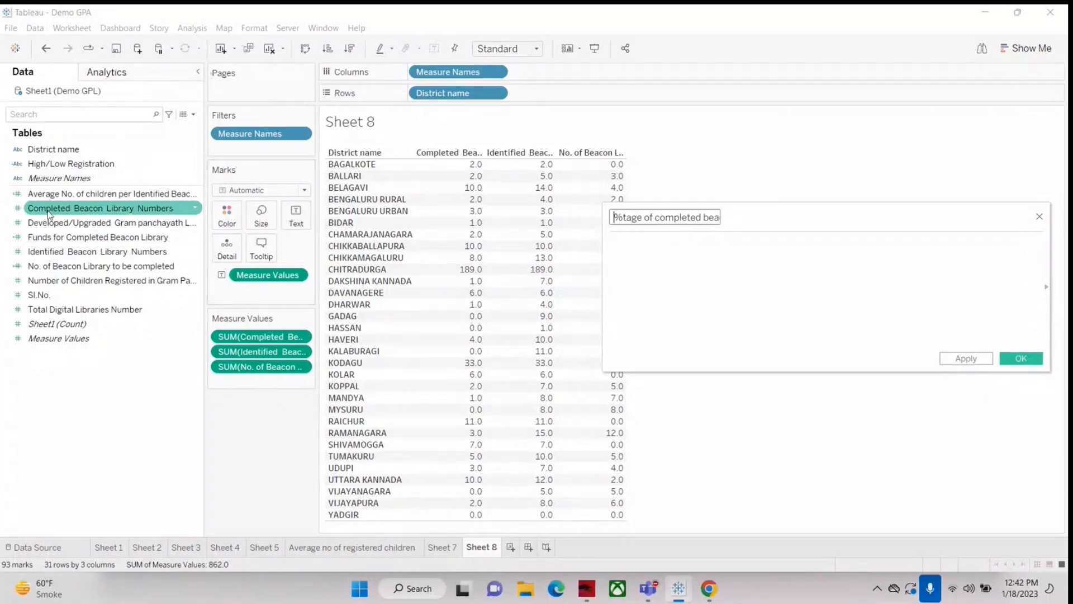
left_click_drag(117, 211, 649, 267)
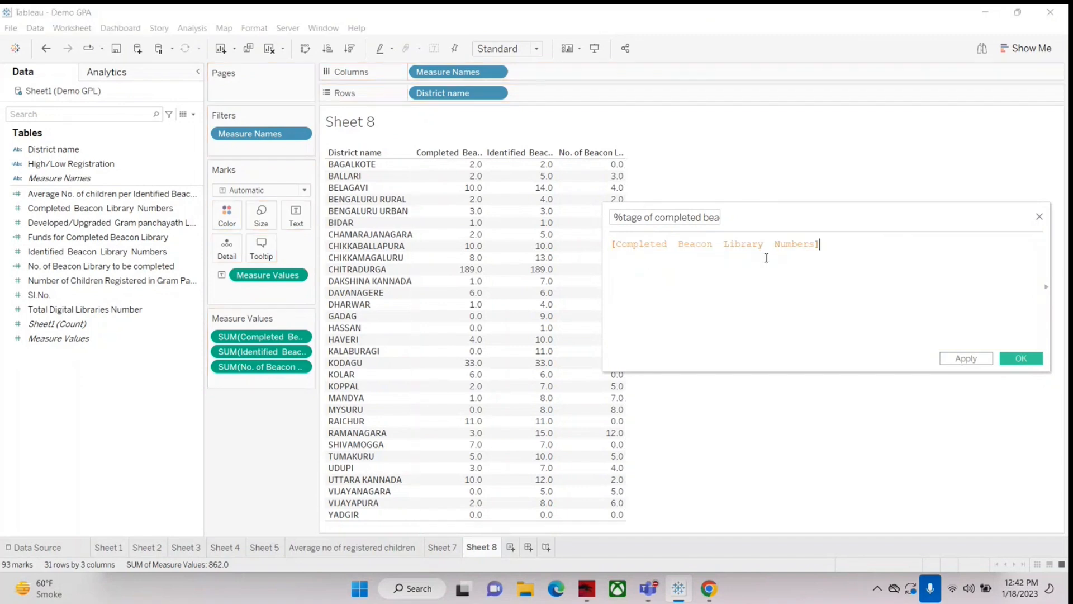
type("/")
left_click(62, 252)
left_click_drag(63, 255, 894, 253)
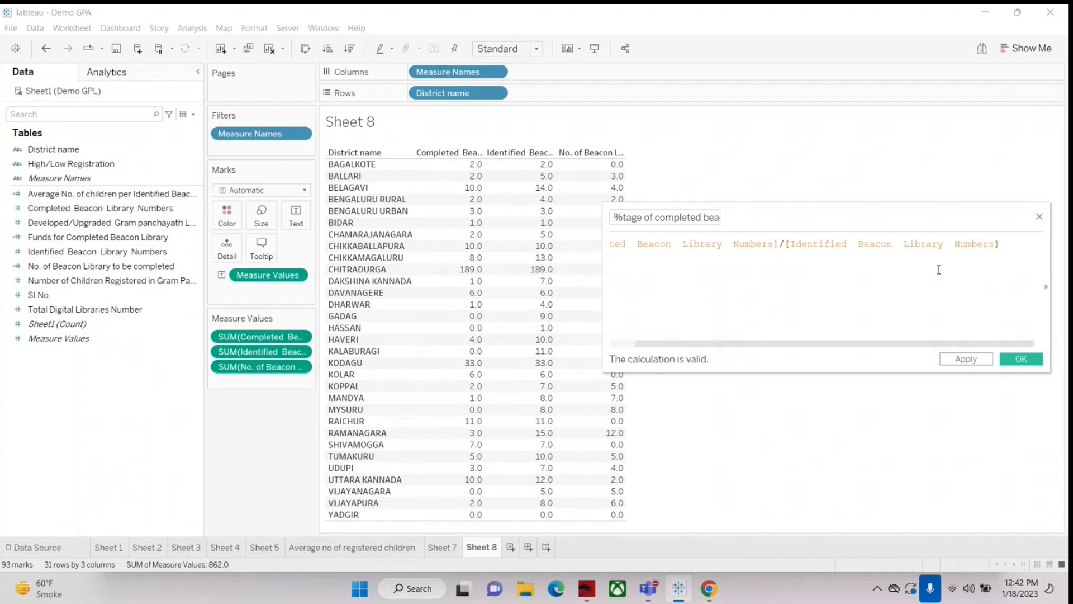
type("*100")
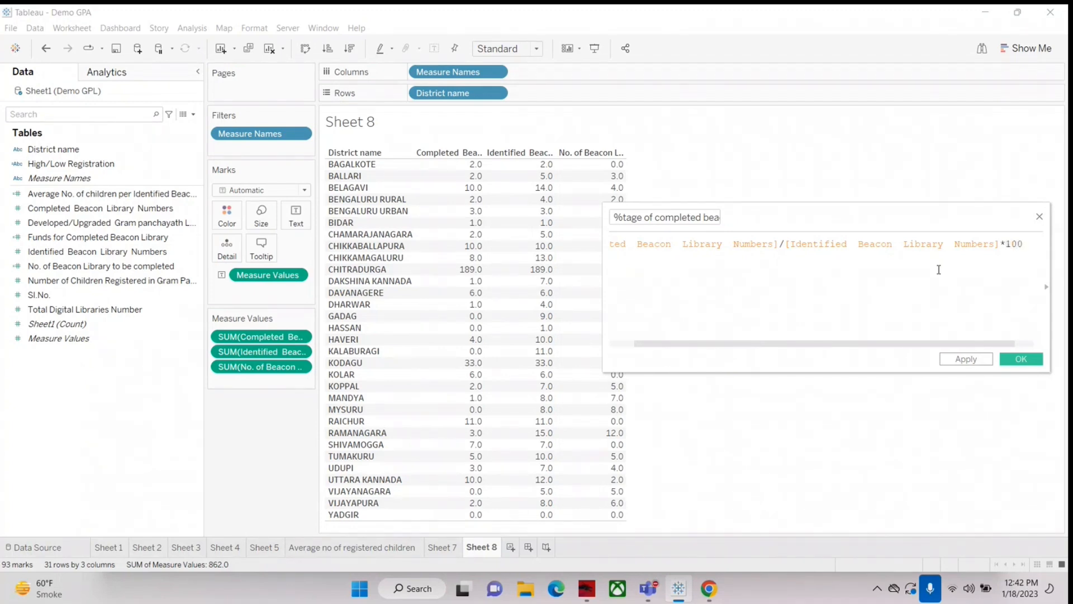
left_click(1033, 363)
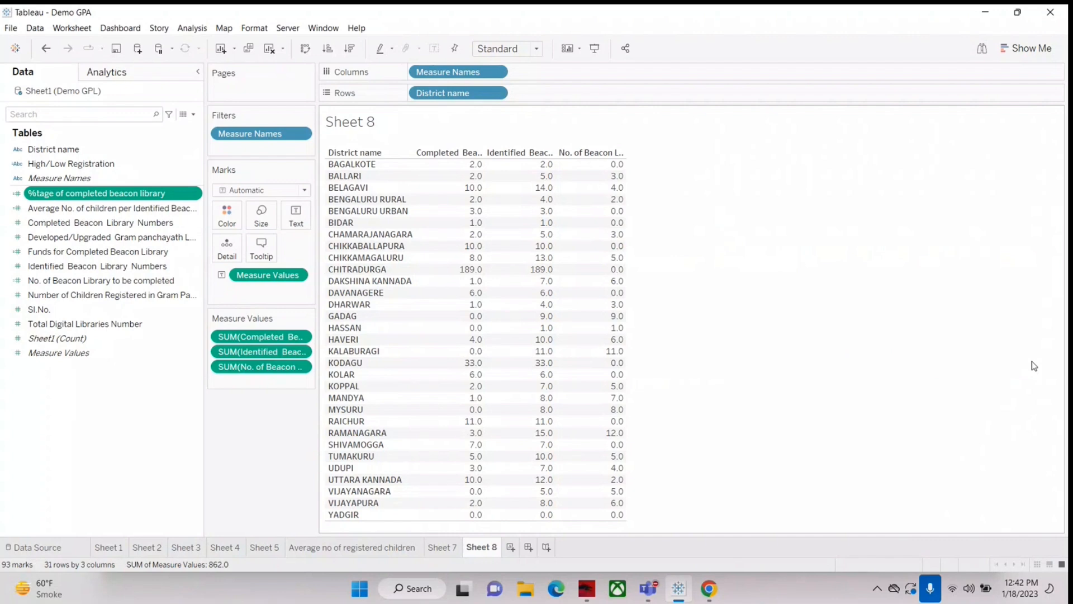
Step: Clear Sheet 8 and rebuild it with District name rows and %tage of completed beacon library as the values
left_click_drag(251, 337, 90, 413)
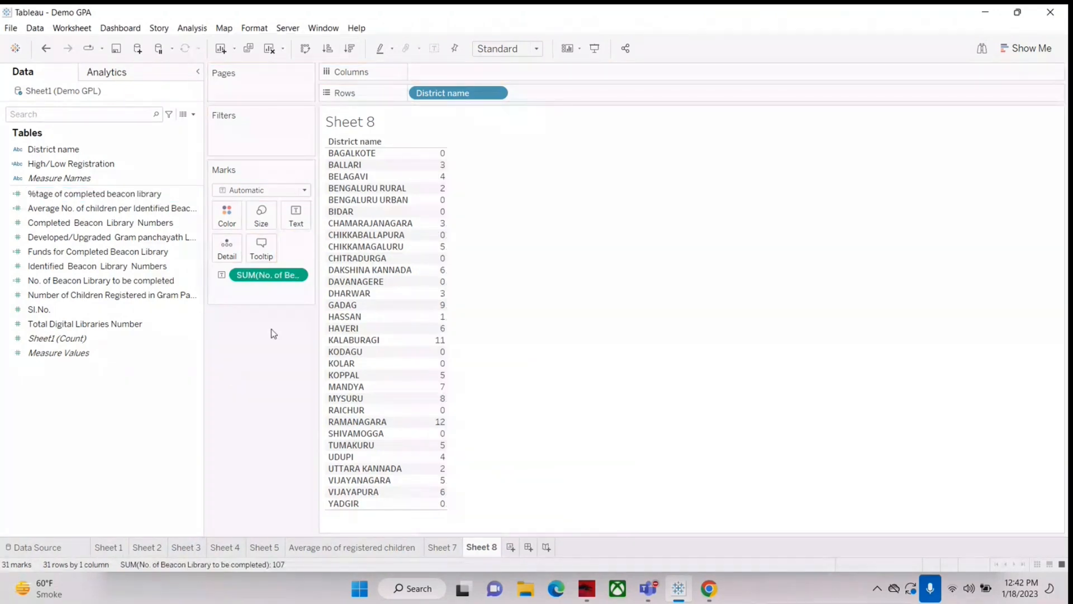
left_click(272, 52)
left_click_drag(53, 146, 452, 95)
left_click_drag(95, 193, 433, 253)
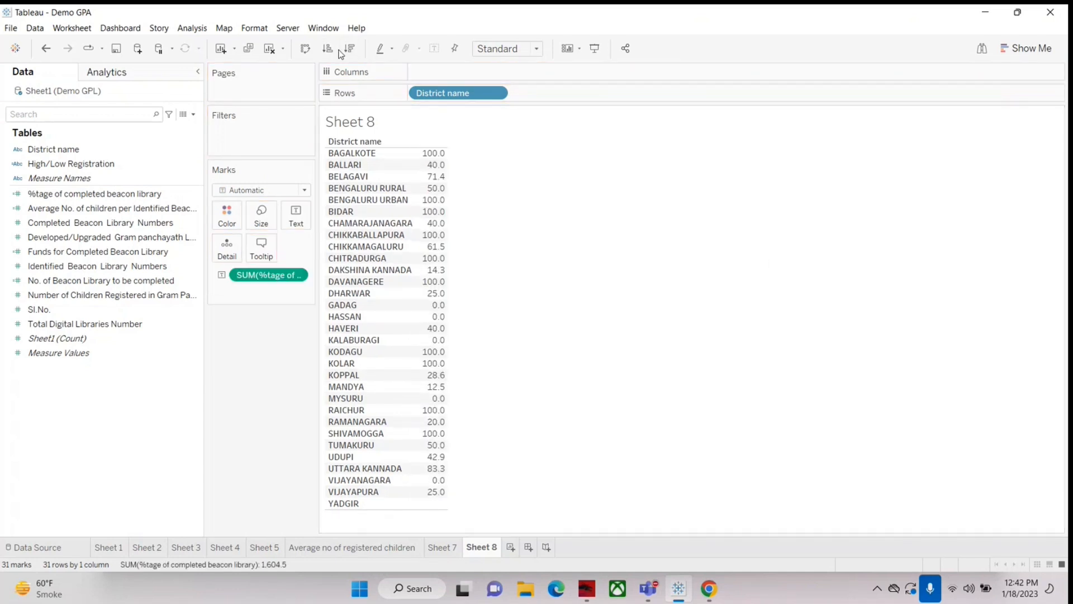
Step: Compare the percentages with the Completed and Identified Beacon Library Numbers columns, and remove both comparison measures from the table
mouse_move(439, 162)
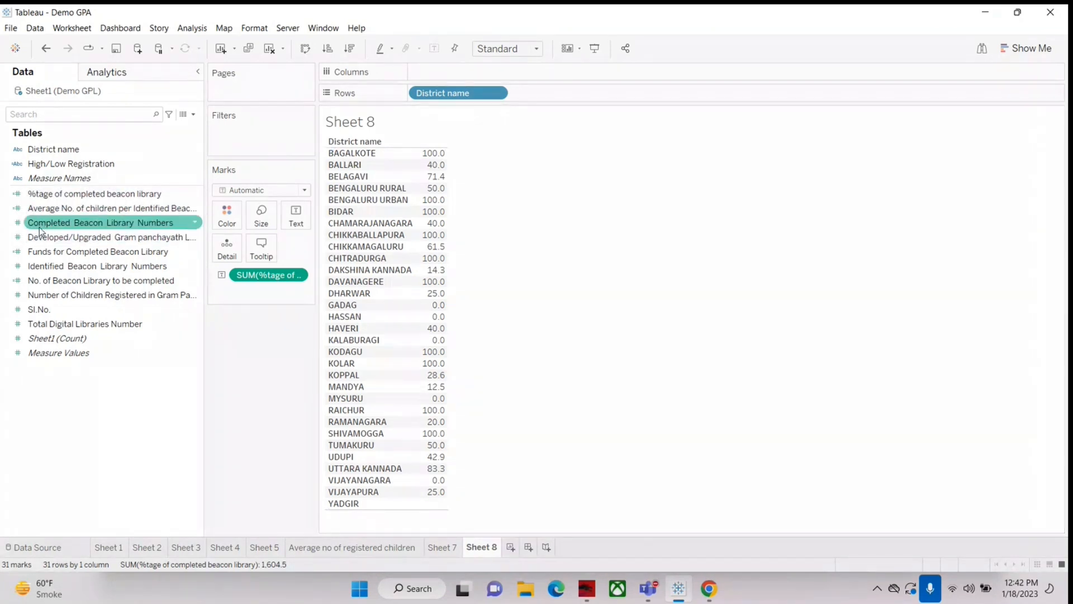
left_click_drag(38, 226, 431, 239)
left_click_drag(43, 268, 441, 307)
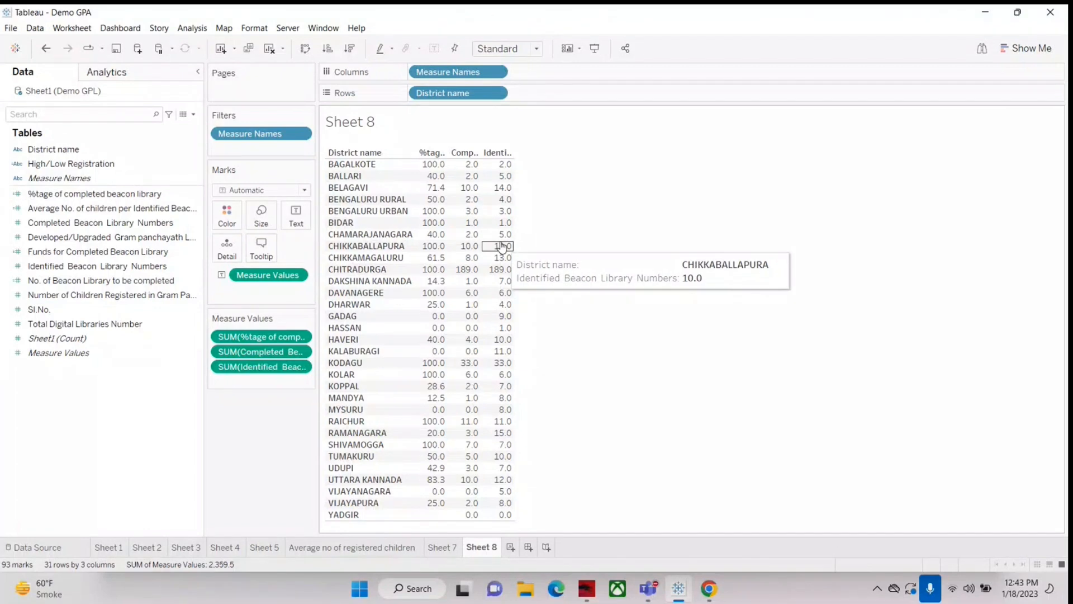
left_click_drag(261, 351, 196, 369)
left_click_drag(261, 366, 168, 368)
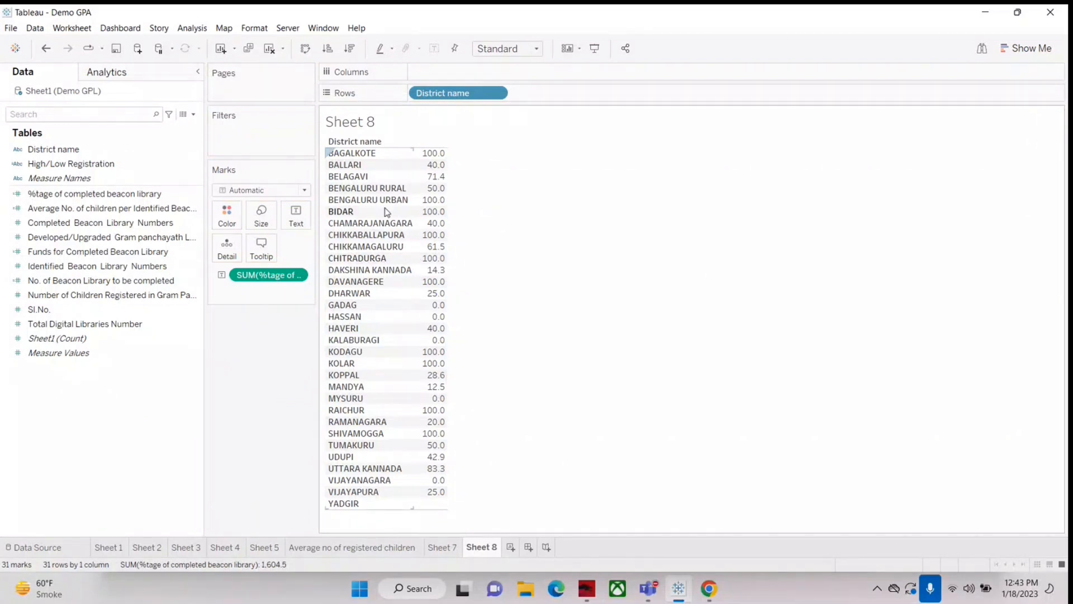
Step: Start a new calculated field and name it "Performance Category"
mouse_move(437, 180)
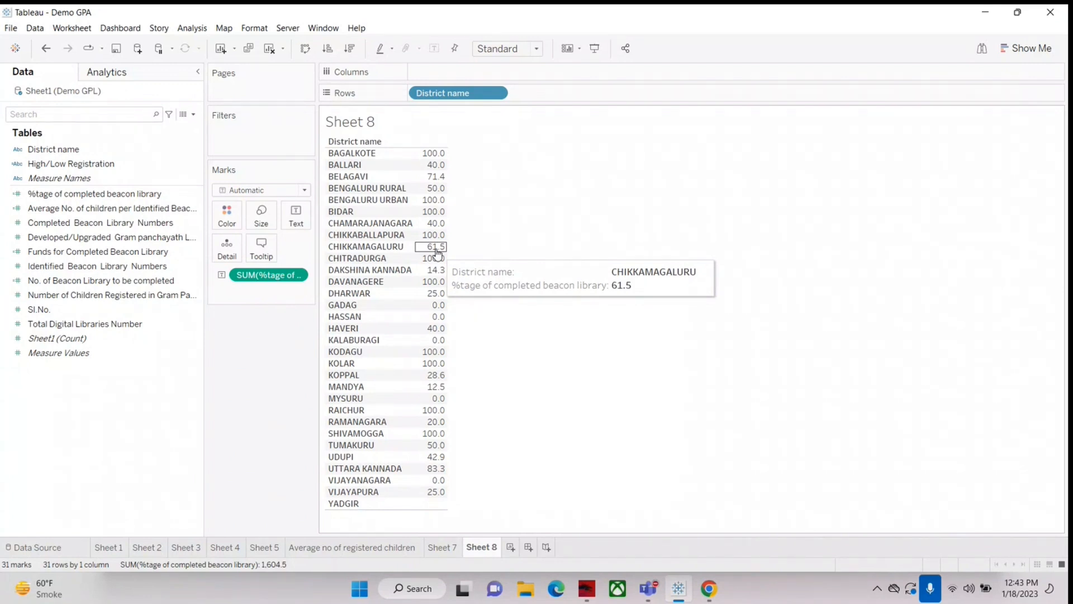
left_click(192, 115)
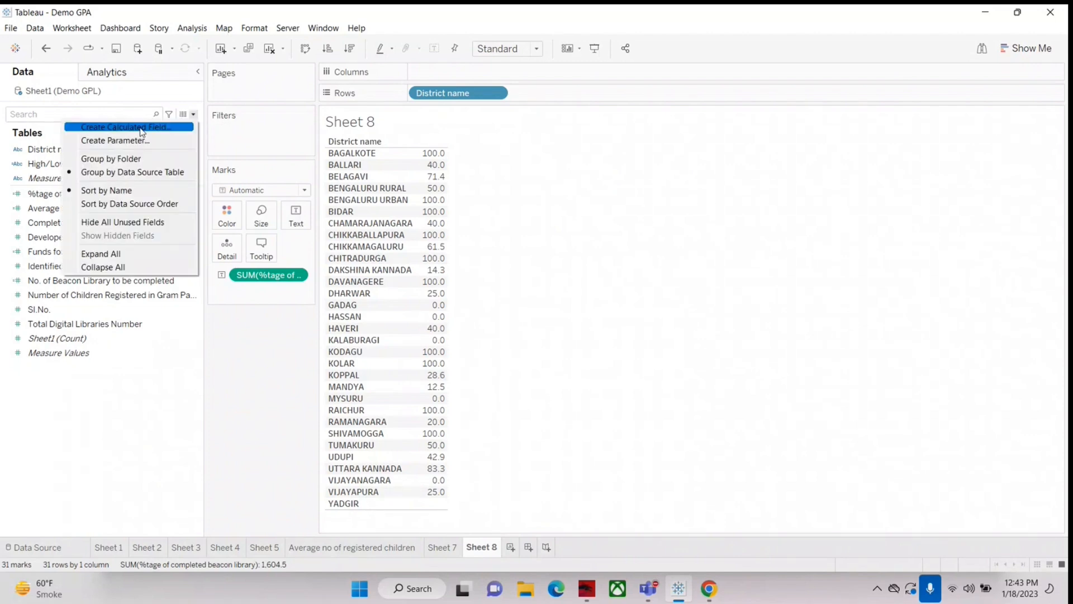
left_click(141, 131)
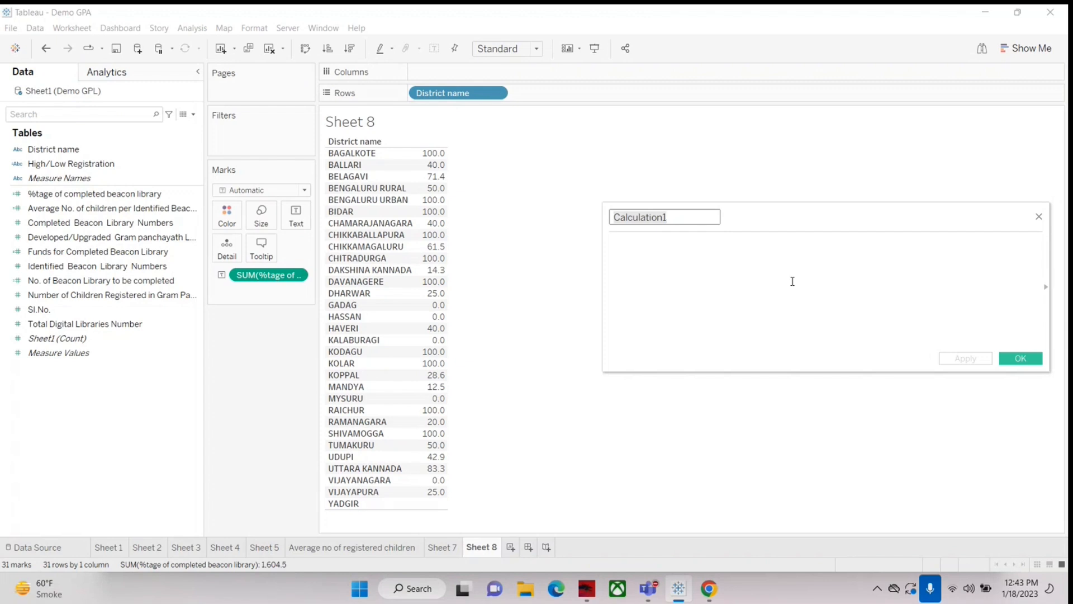
type("Performance C")
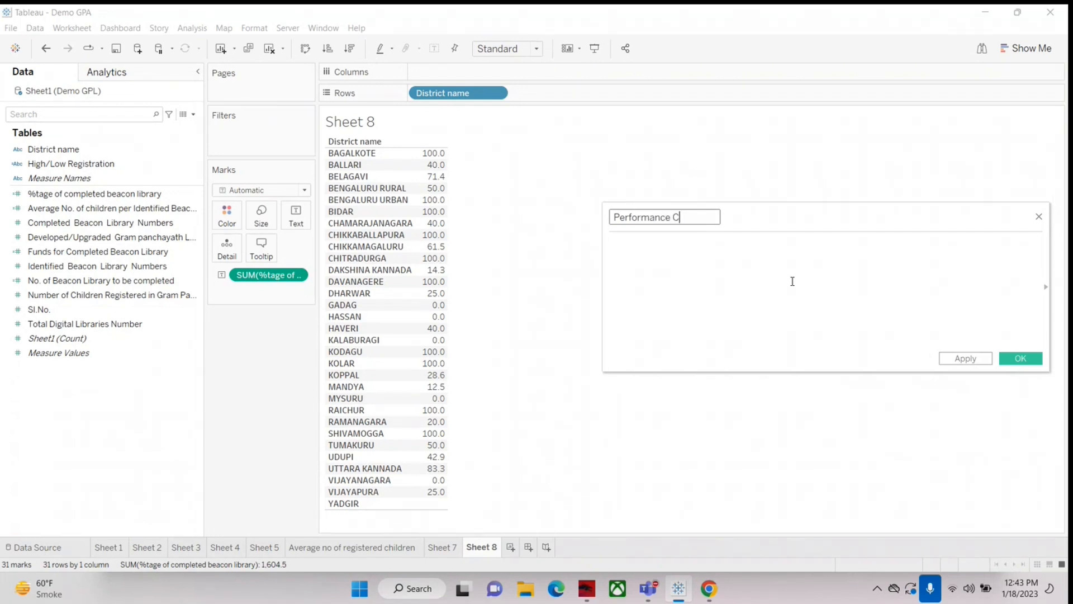
type("ategory")
left_click(665, 260)
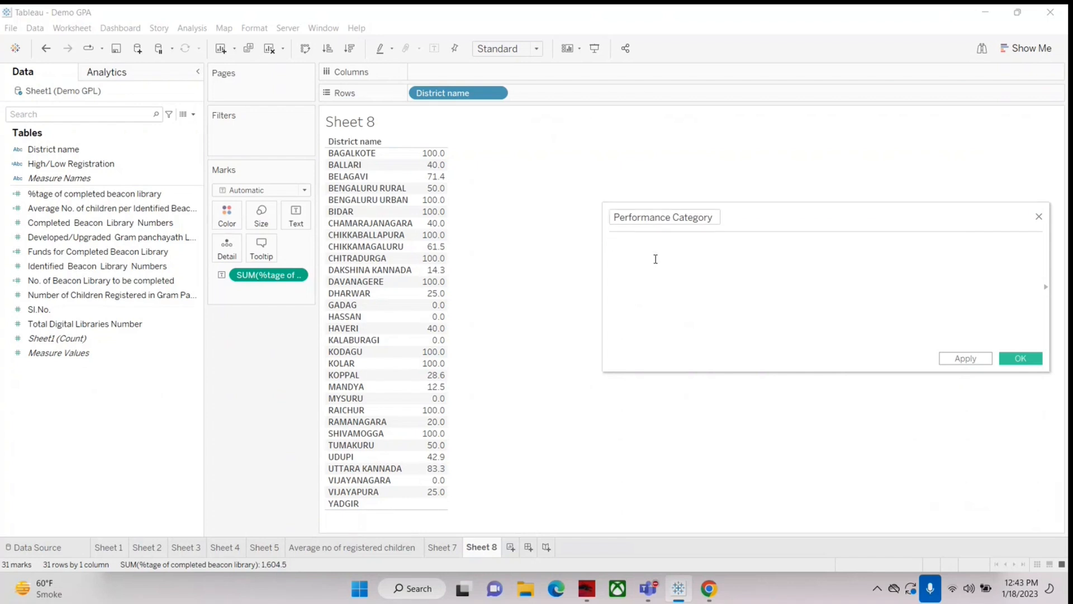
Step: Begin the Performance Category formula with the condition if [%tage of completed beacon library]>=60 then
left_click(52, 195)
left_click(658, 251)
type("if")
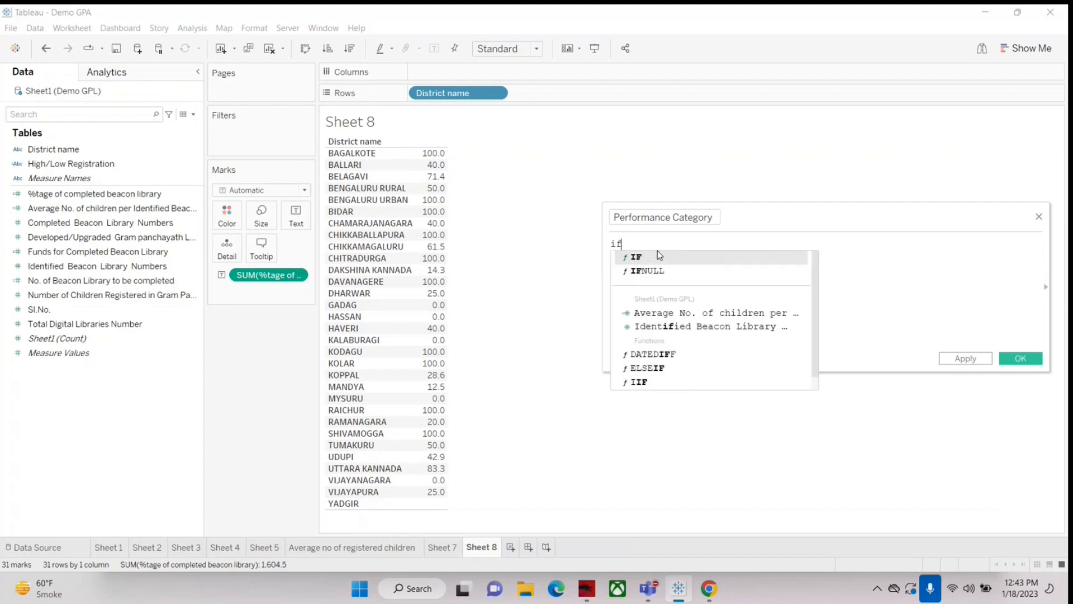
left_click(66, 223)
left_click_drag(56, 195, 673, 259)
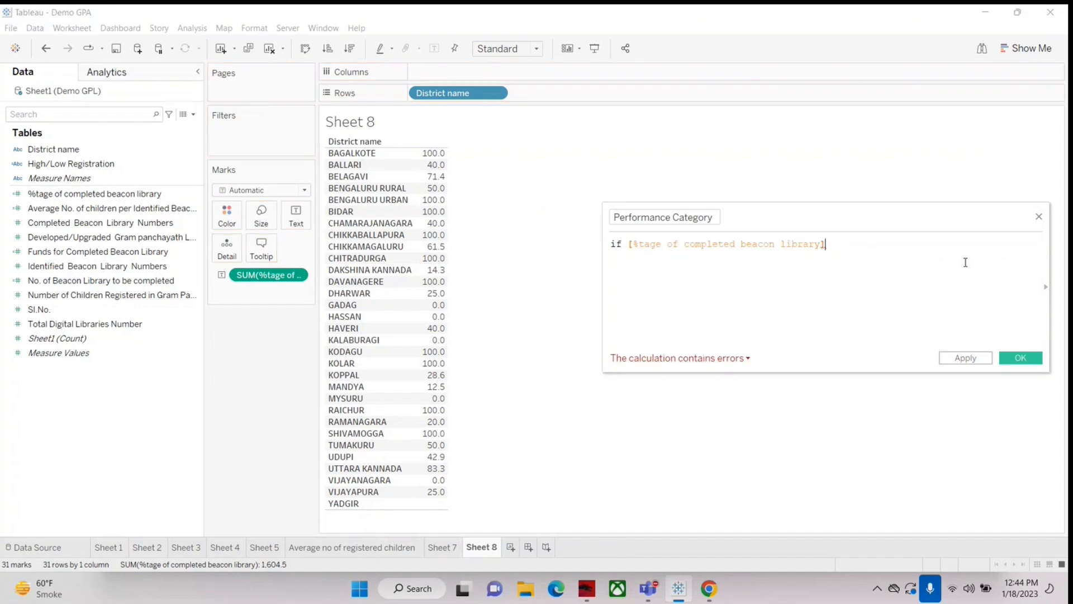
type(">")
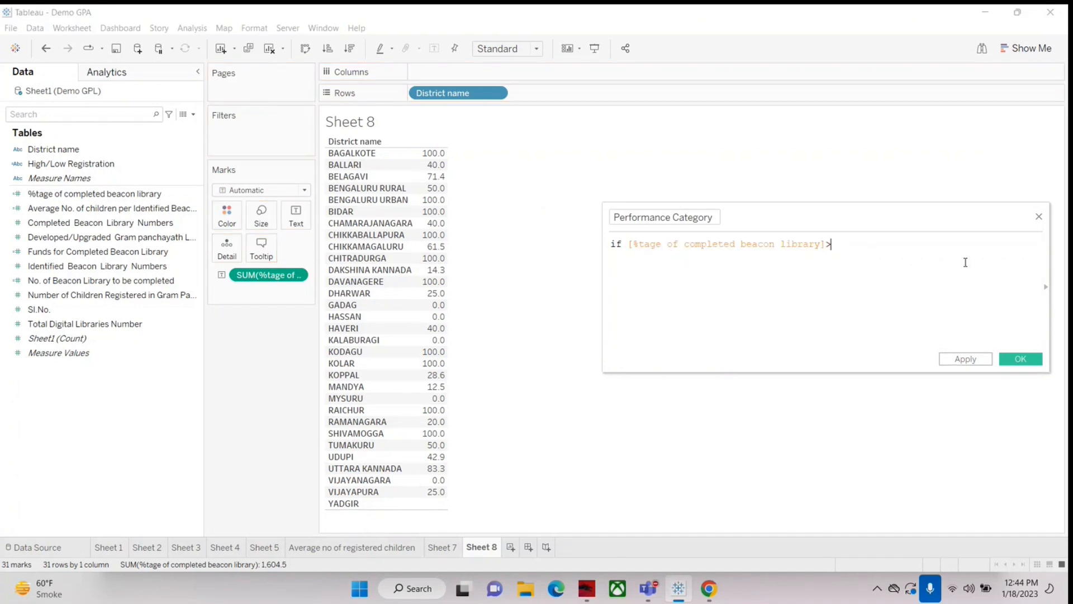
type("=60 then")
key("Return")
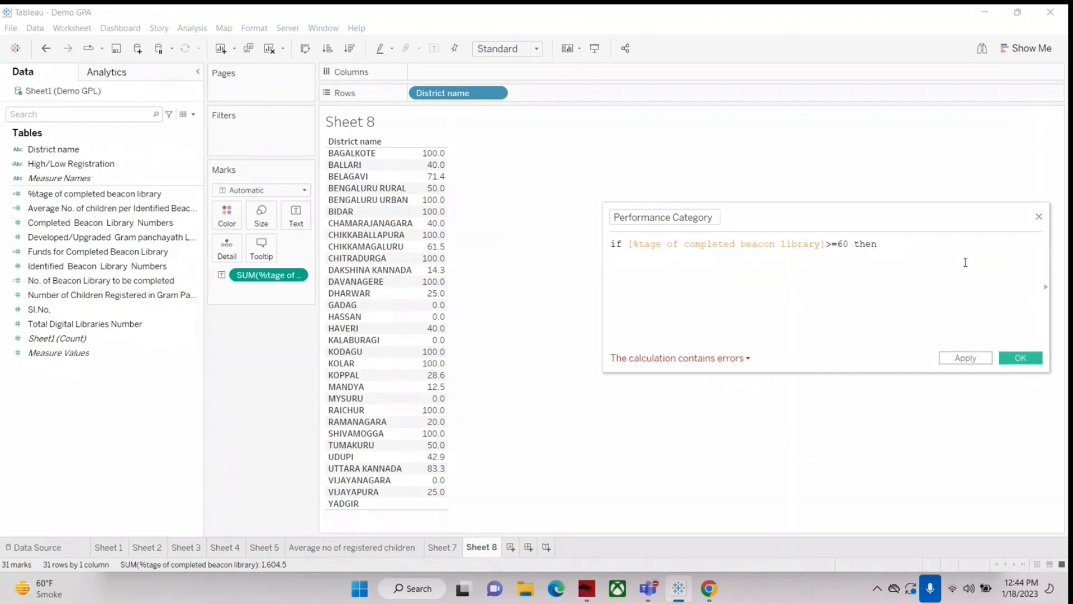
Step: Enter "High Performance" as the result returned when the condition is met
type("\"Higj")
key("BackSpace")
type("h")
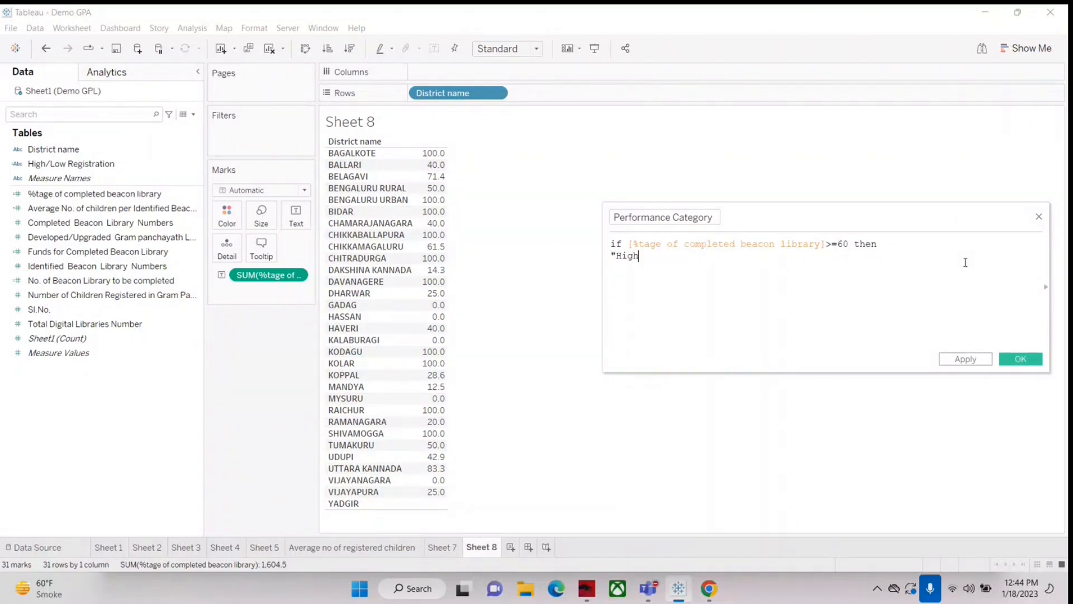
type(" Perfo")
type("rmance")
type("\"")
key("Return")
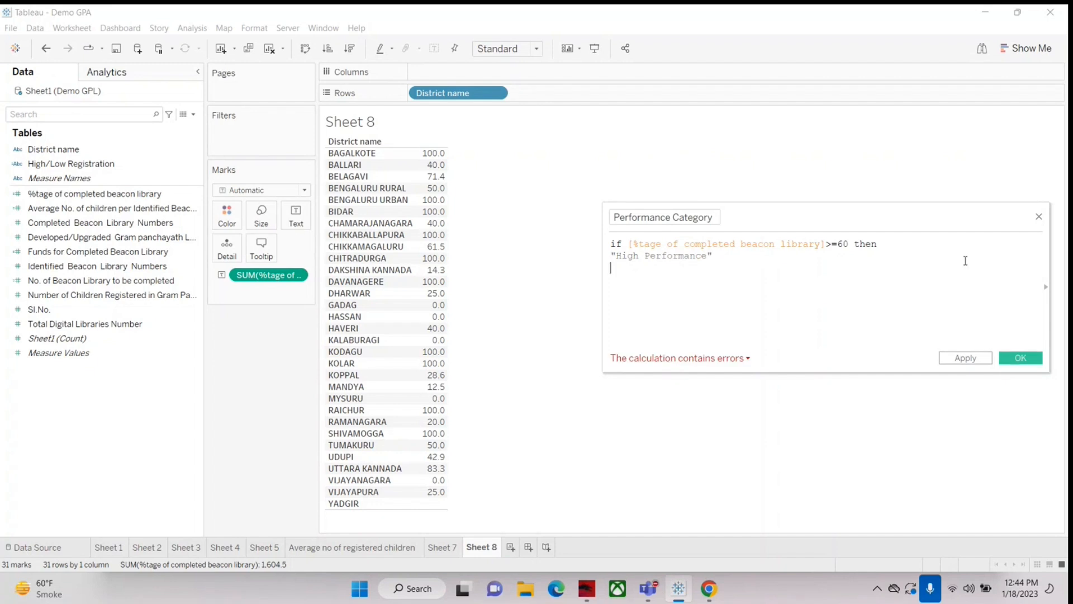
Step: Add an ELSE branch to the formula that returns "Low Performance"
type("else")
key("Return")
type("\"")
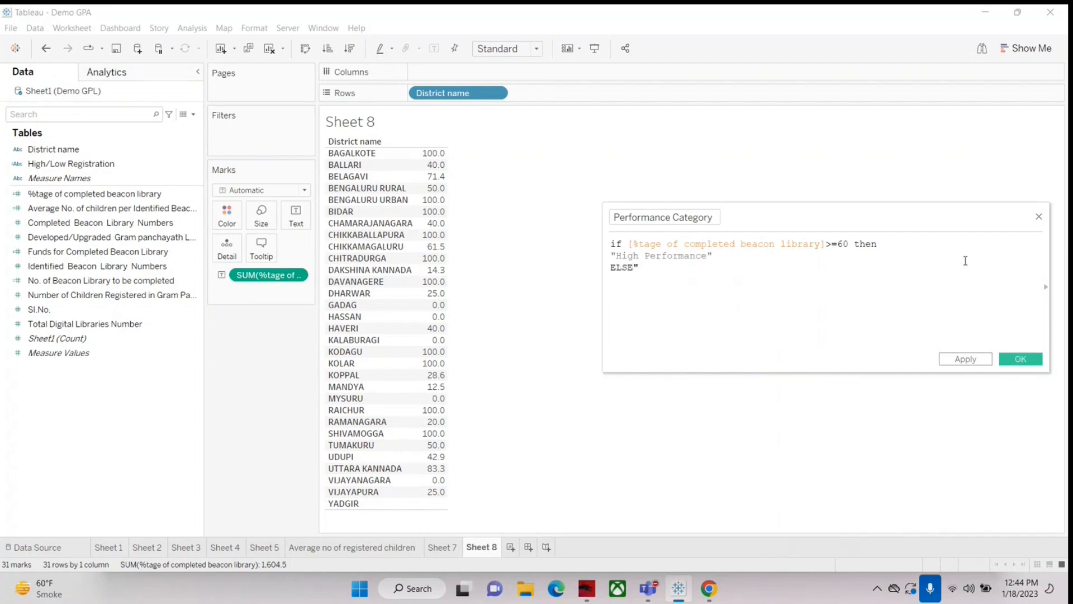
type("Lo")
key("BackSpace")
key("BackSpace")
key("BackSpace")
key("BackSpace")
key("BackSpace")
key("BackSpace")
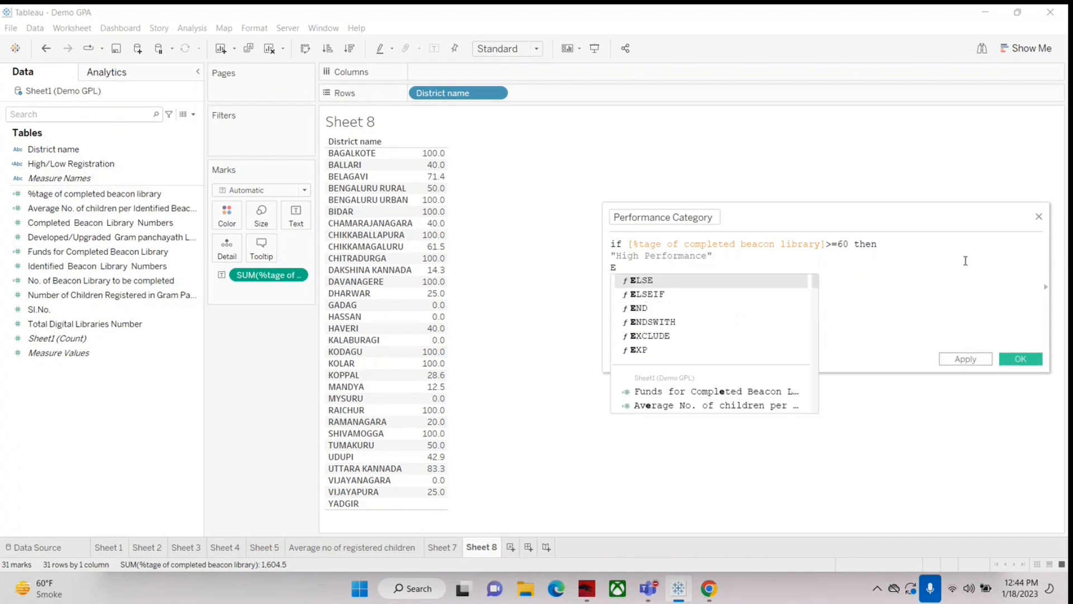
type("lse")
key("Return")
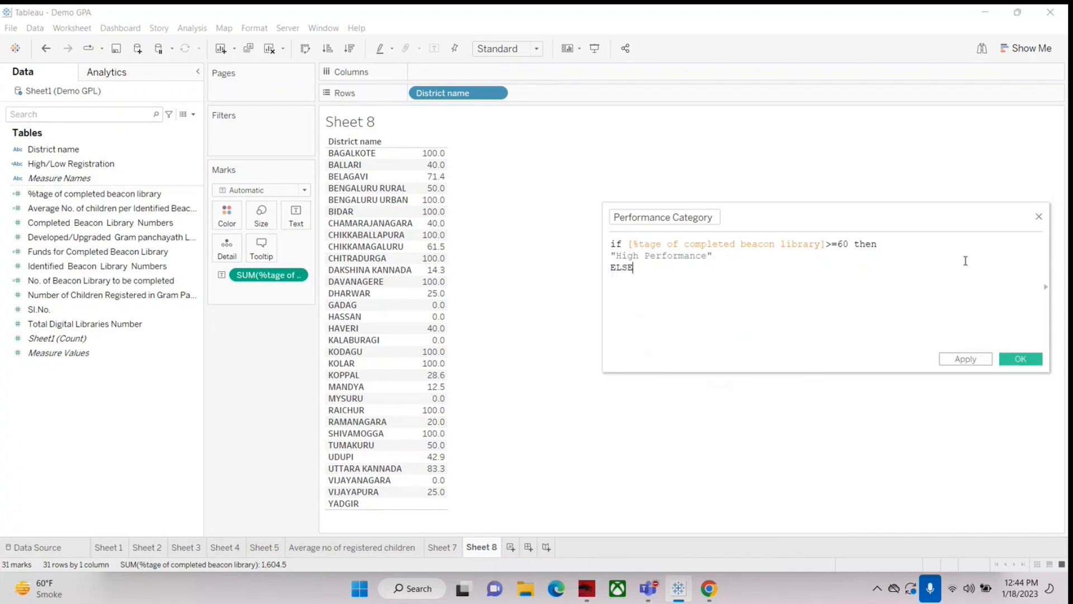
key("Return")
type("\"I")
type("ow ")
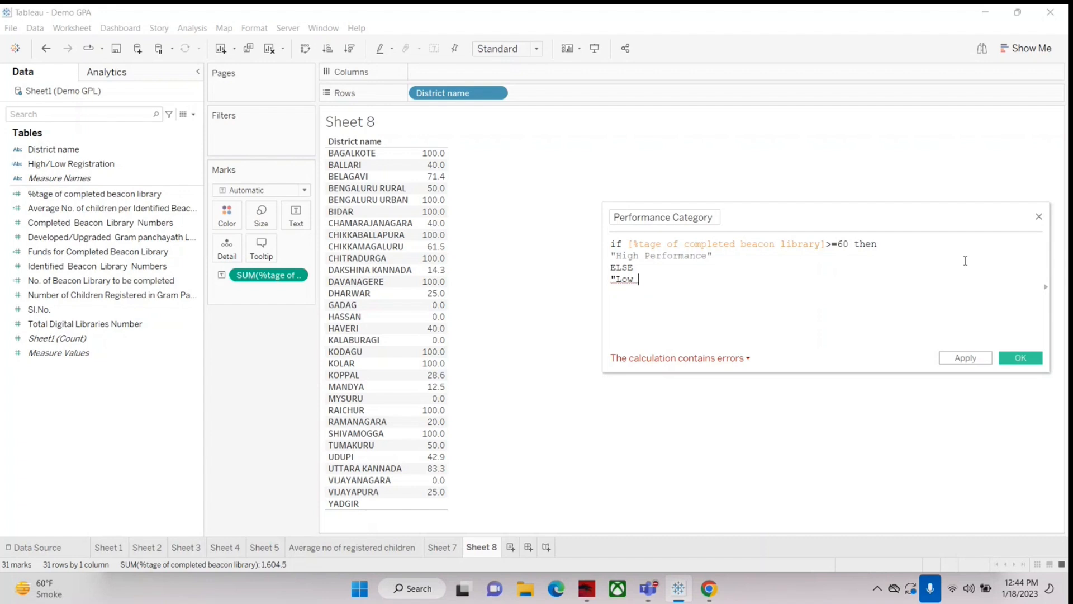
type("Perfor")
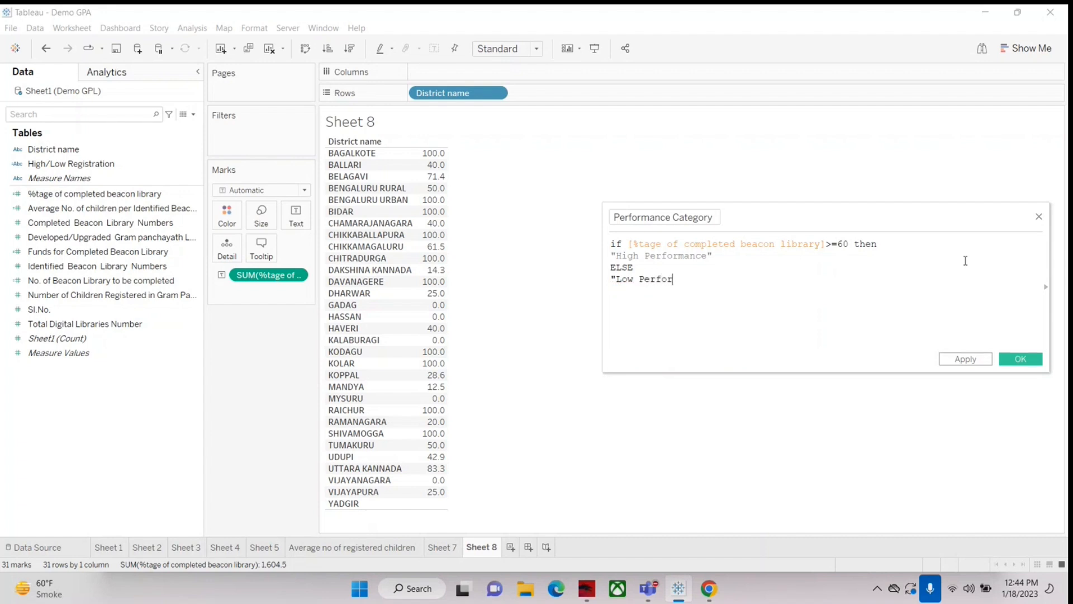
type("mance\"")
key("Return")
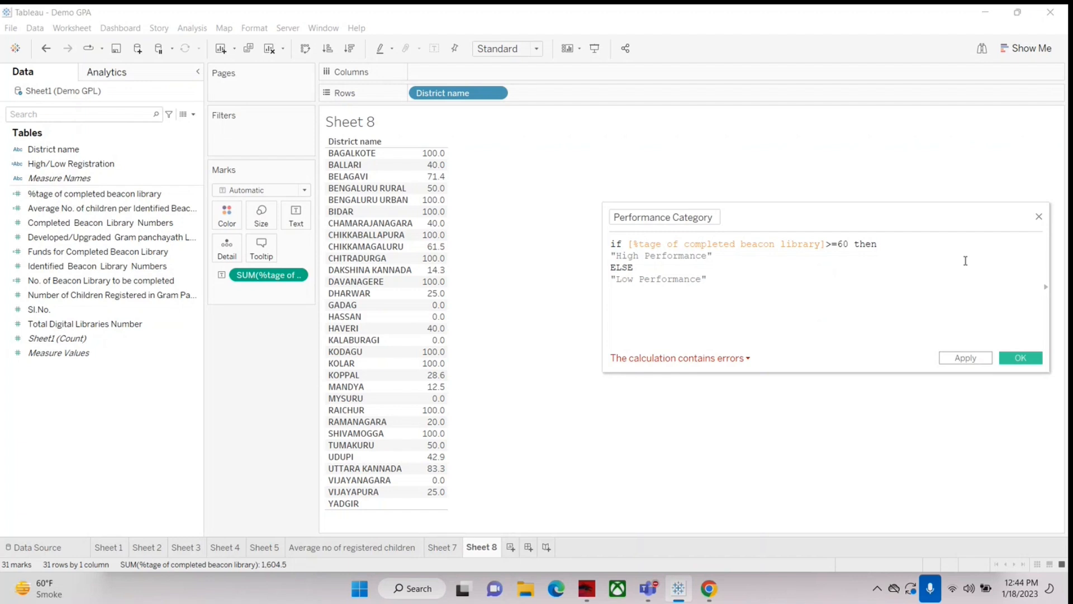
Step: Close the IF statement with end and save the Performance Category field
type("end")
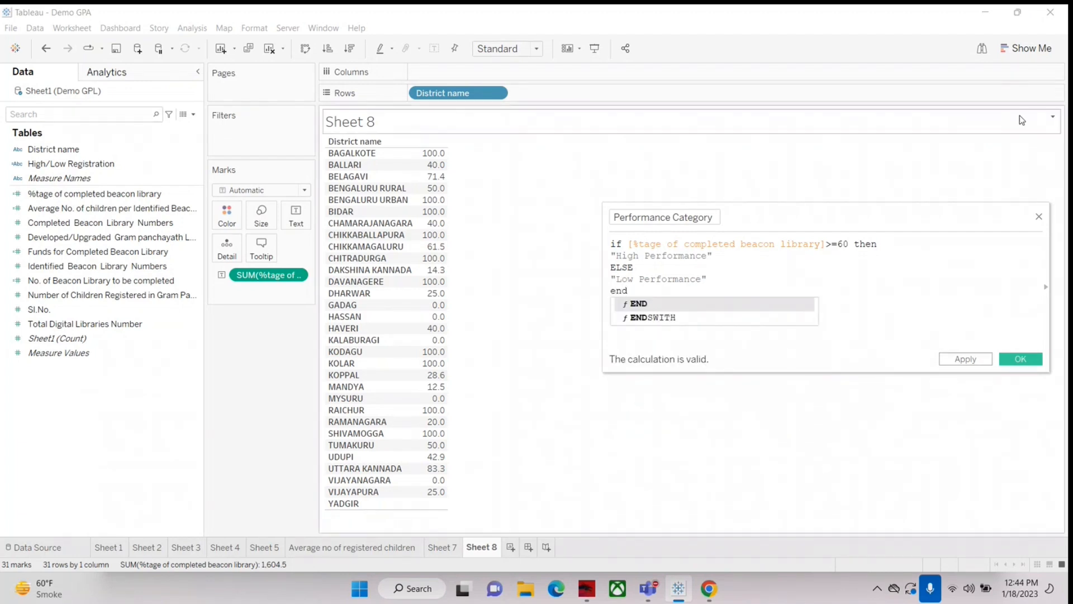
left_click(848, 275)
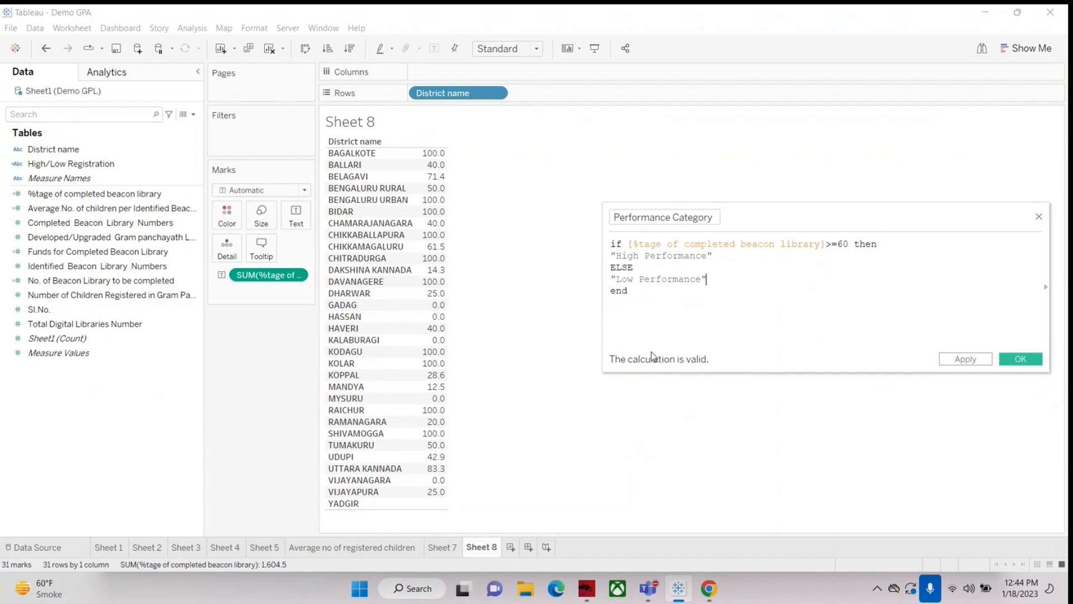
left_click(1020, 359)
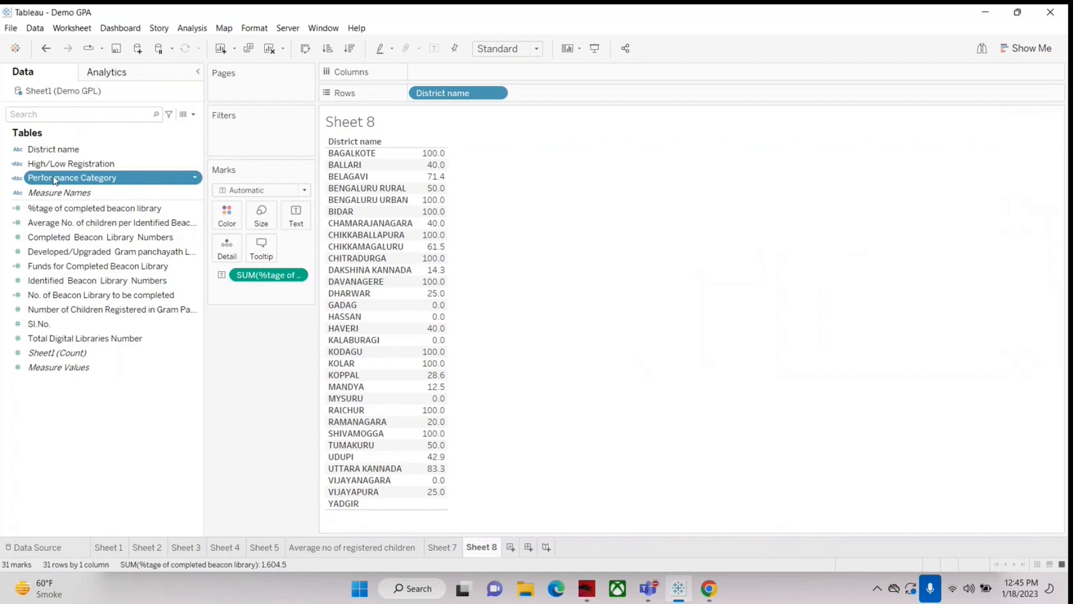
Step: Add Performance Category to the rows of Sheet 8 and place District name after it so districts are grouped by category
left_click_drag(47, 182, 419, 275)
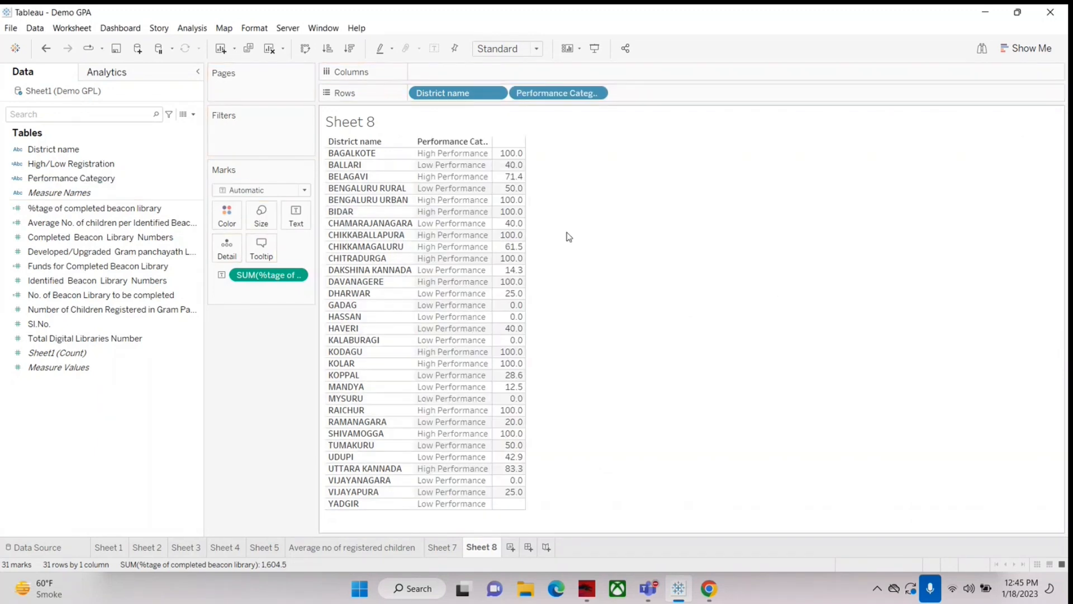
mouse_move(513, 178)
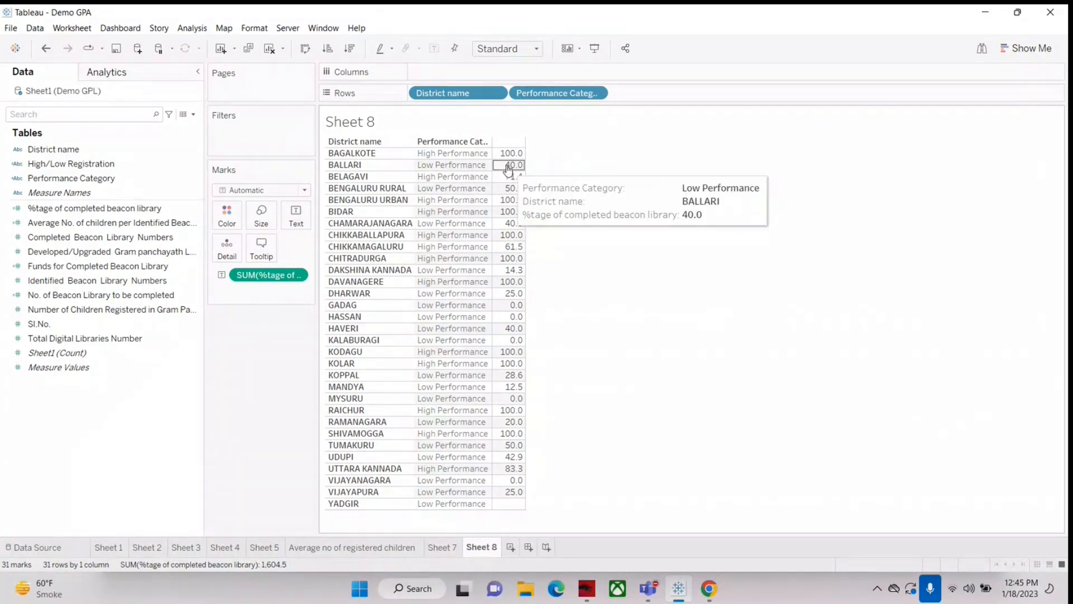
left_click_drag(448, 92, 663, 94)
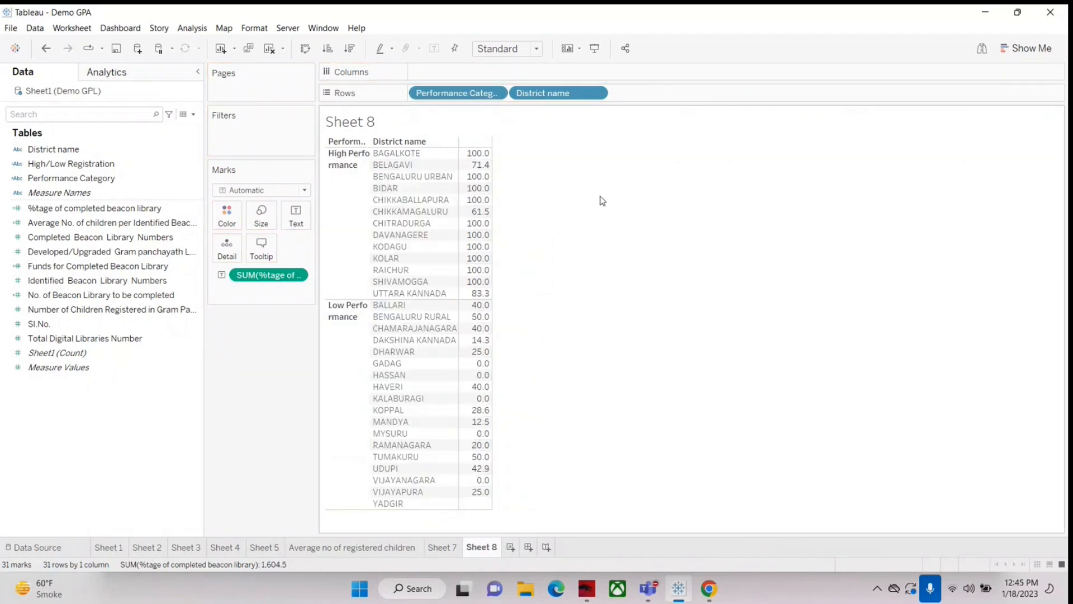
Step: Sort the districts in descending order of completion percentage and widen the Performance Category column to fit its labels
left_click(350, 49)
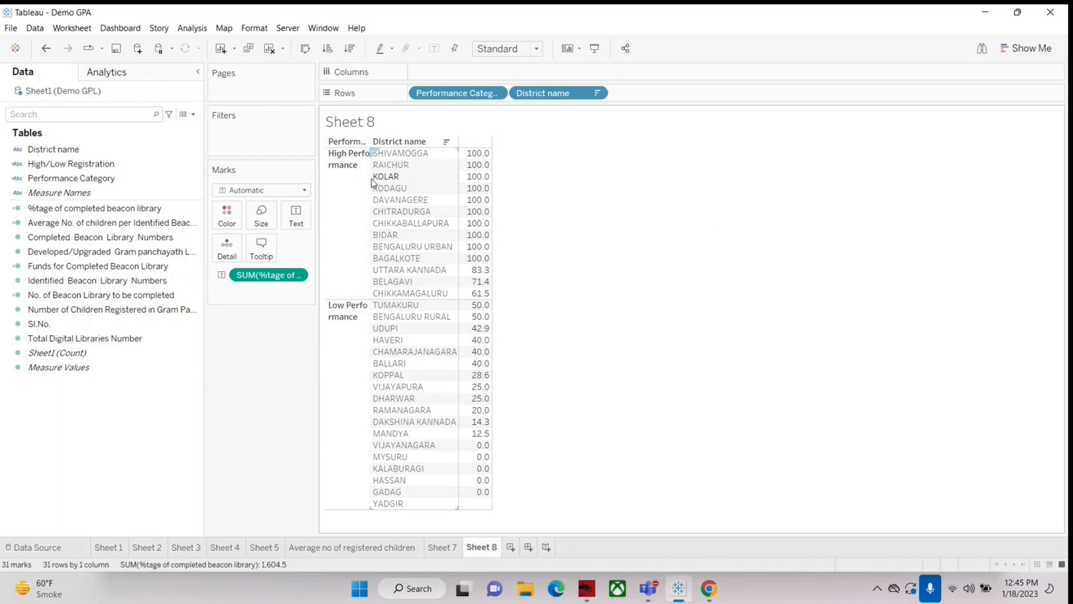
left_click_drag(369, 178, 403, 178)
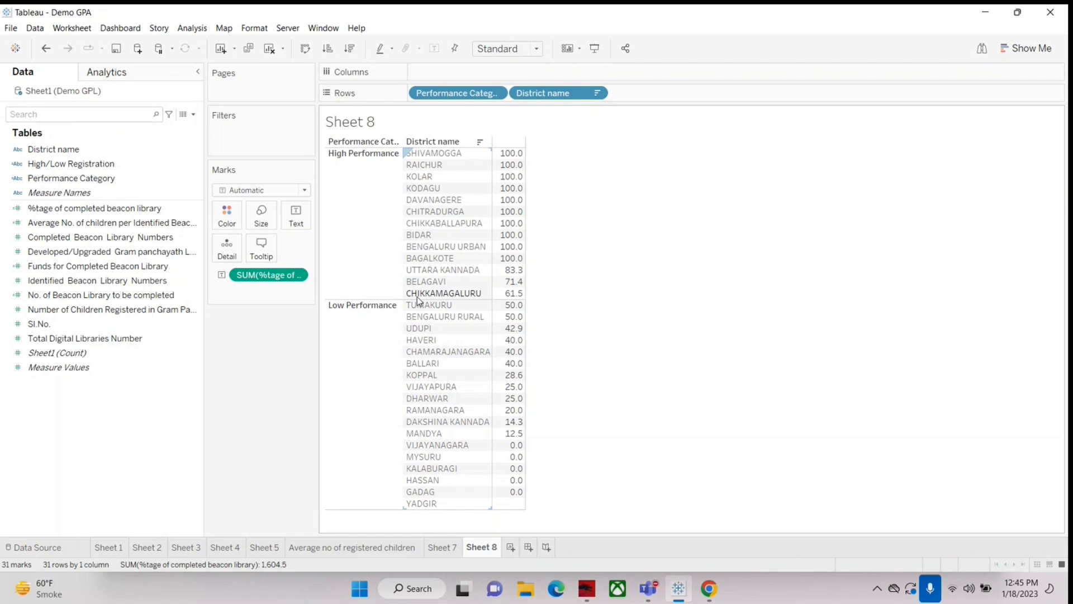
mouse_move(511, 299)
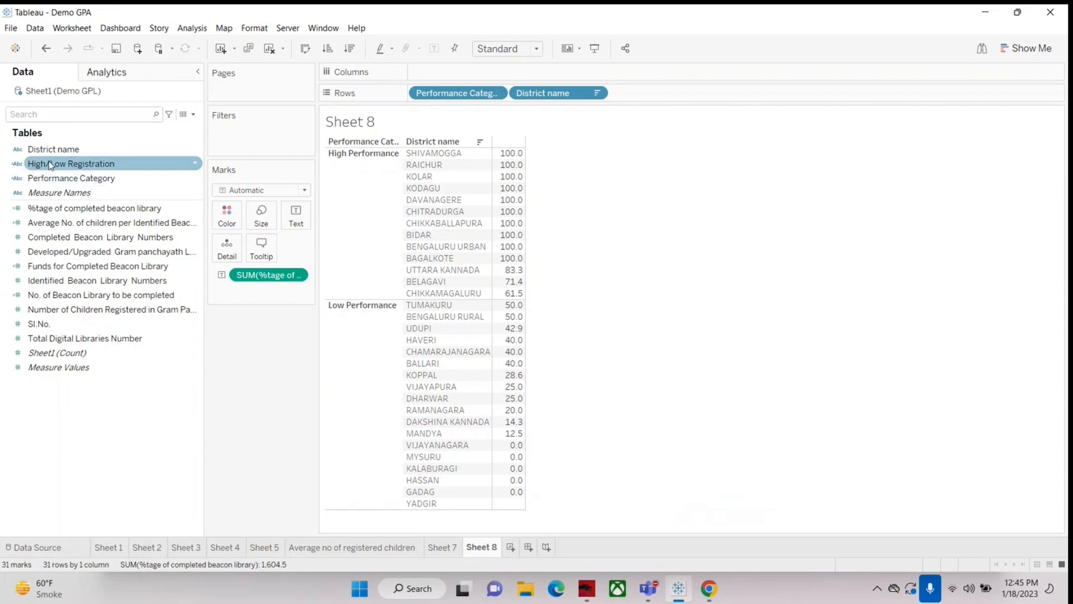
Step: Reopen the Performance Category formula and turn its ELSE into an ELSEif testing [%tage of completed beacon library]
right_click(50, 178)
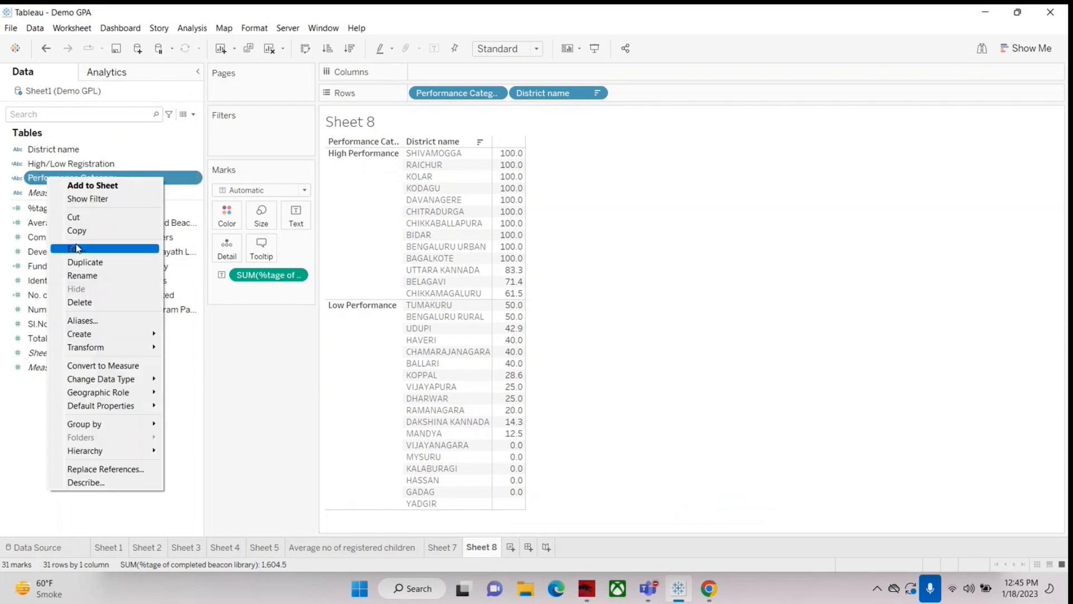
left_click(79, 249)
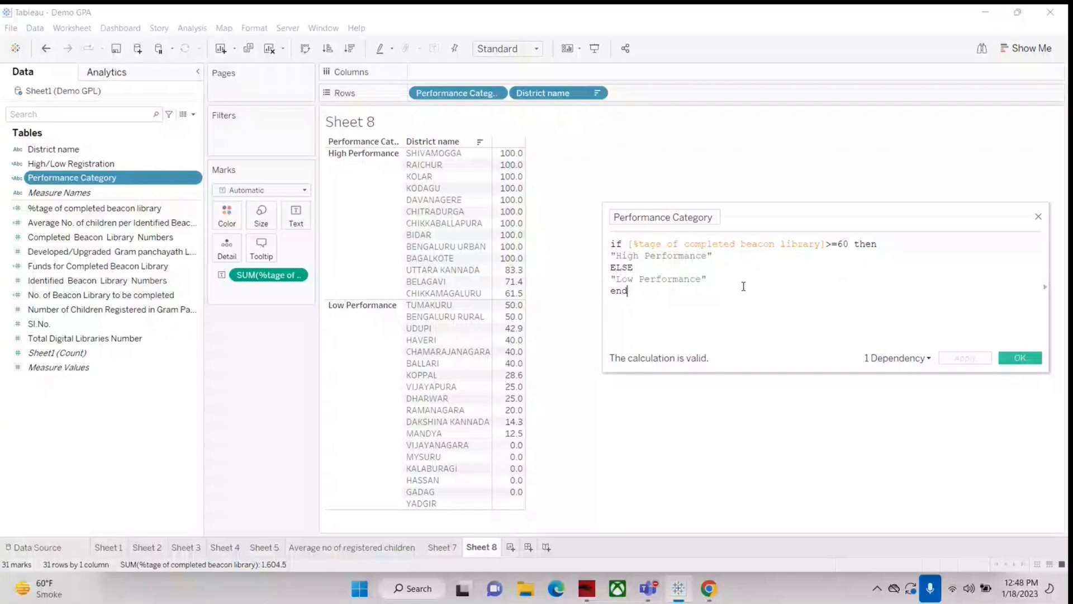
left_click(654, 268)
type("i")
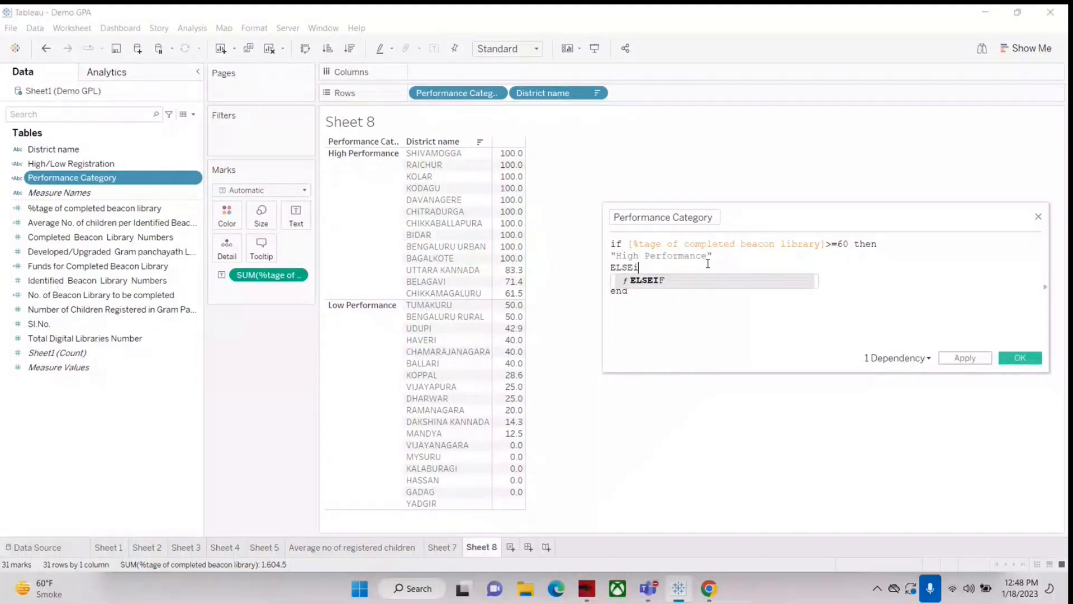
type("f")
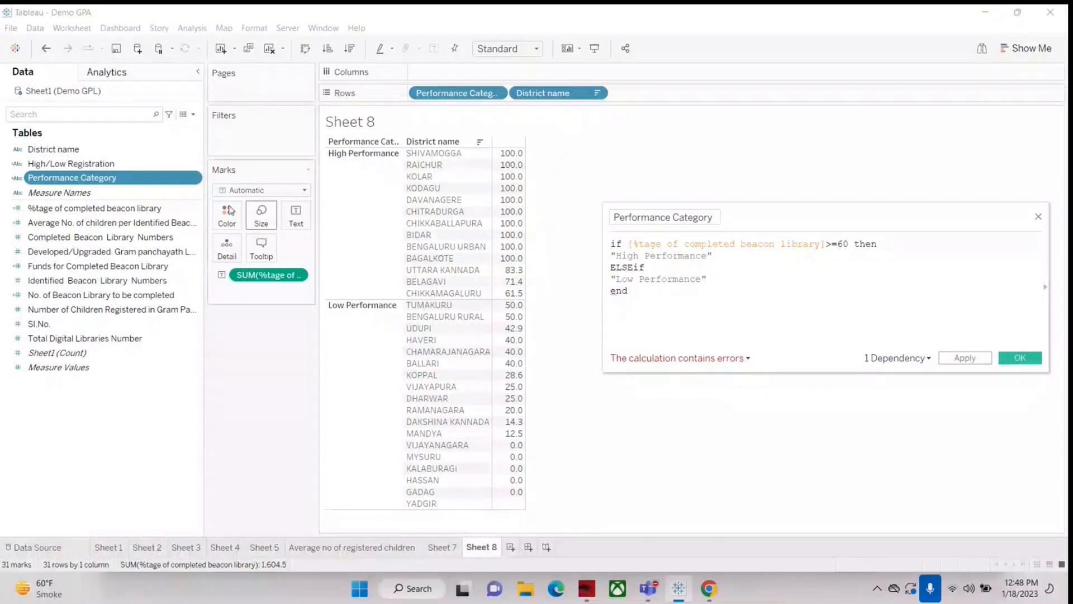
left_click_drag(263, 275, 662, 285)
Step: Change the threshold of the High Performance condition to 80
left_click(842, 244)
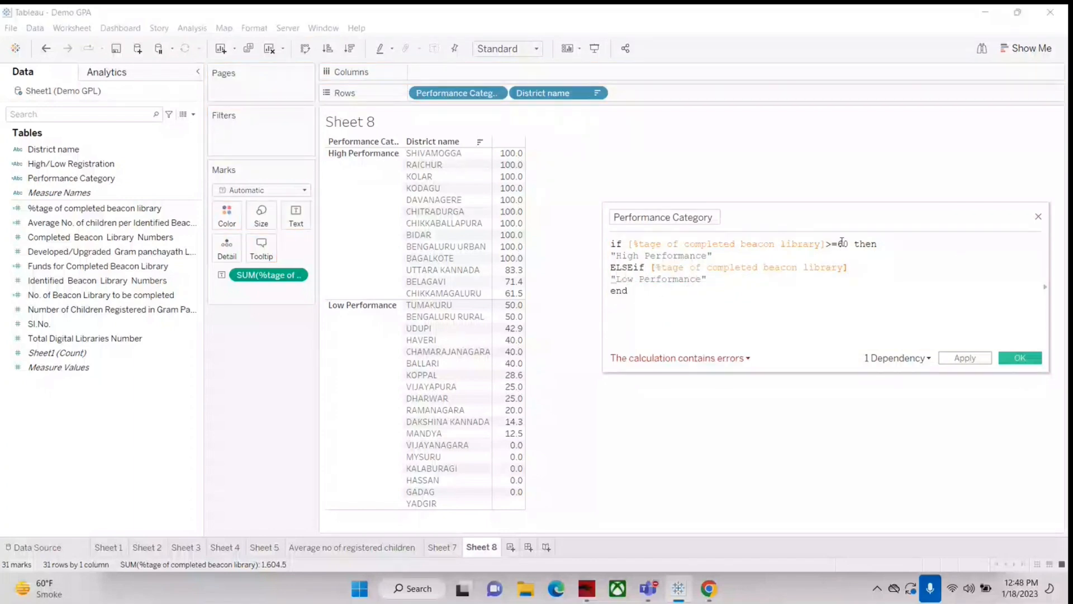
key("BackSpace")
type("8")
Step: Complete the ELSEif condition with >=60 then
left_click(924, 274)
type(">")
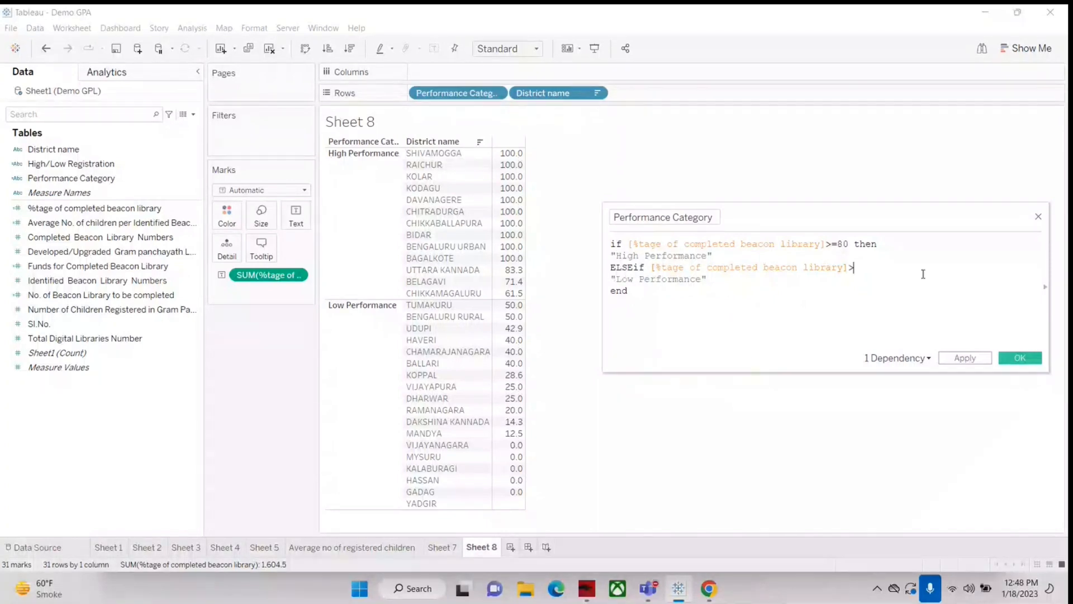
type("=60 then")
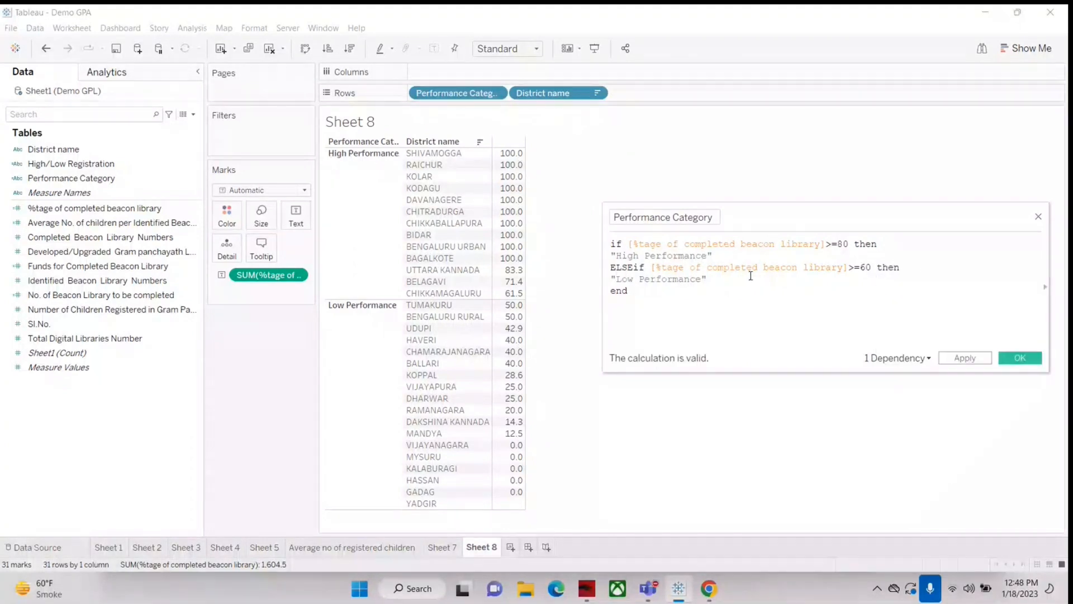
Step: Change the result text of the ELSEif branch to "Medium Performance"
key("BackSpace")
key("BackSpace")
key("BackSpace")
type("Me")
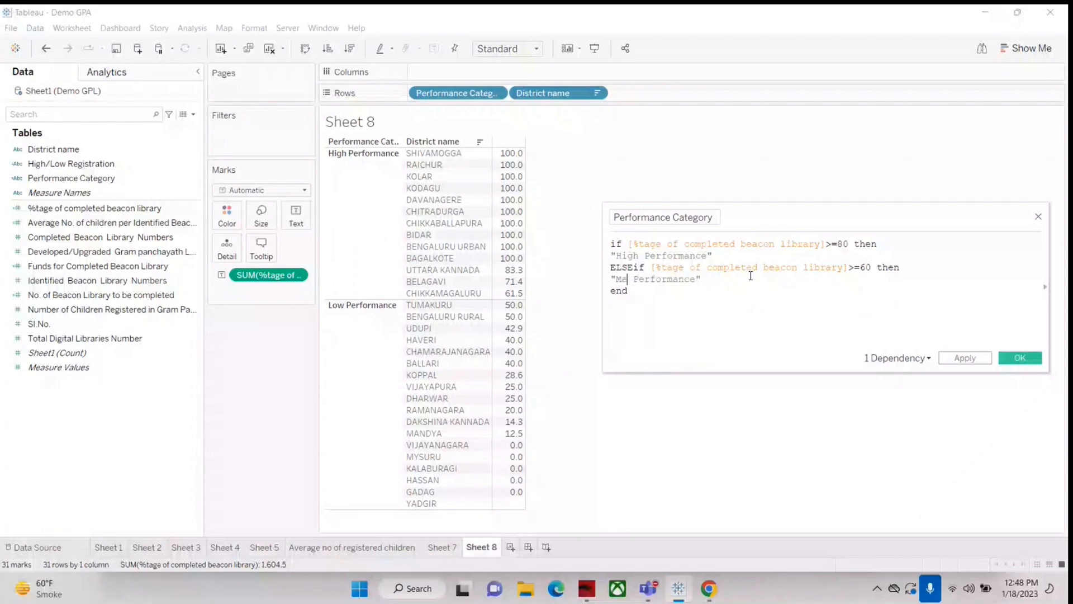
type("dium")
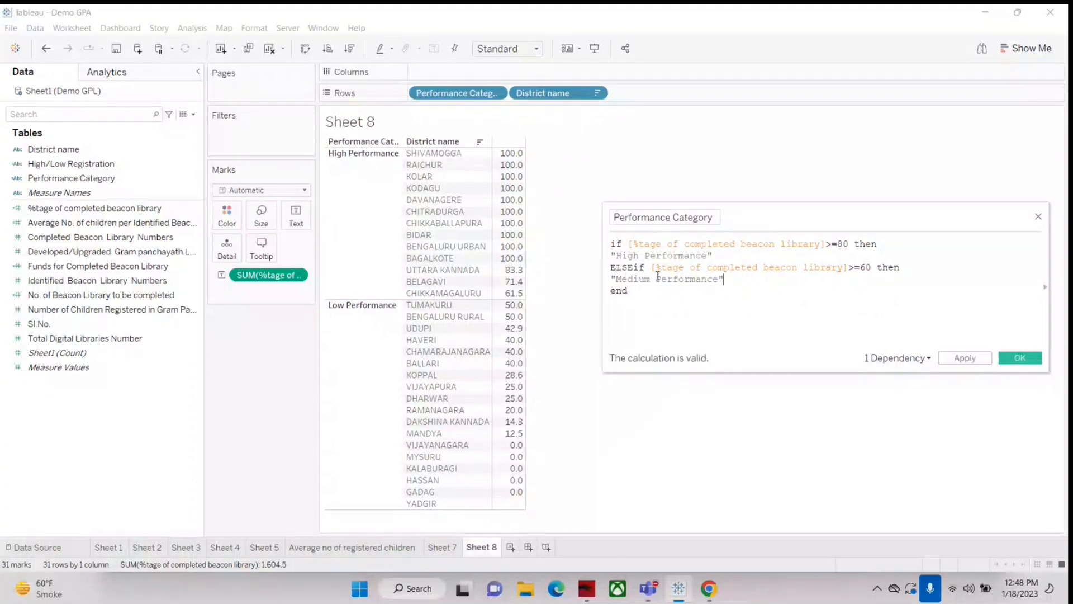
Step: Add an ELSE branch on its own line below "Medium Performance", before end
key("End")
key("Return")
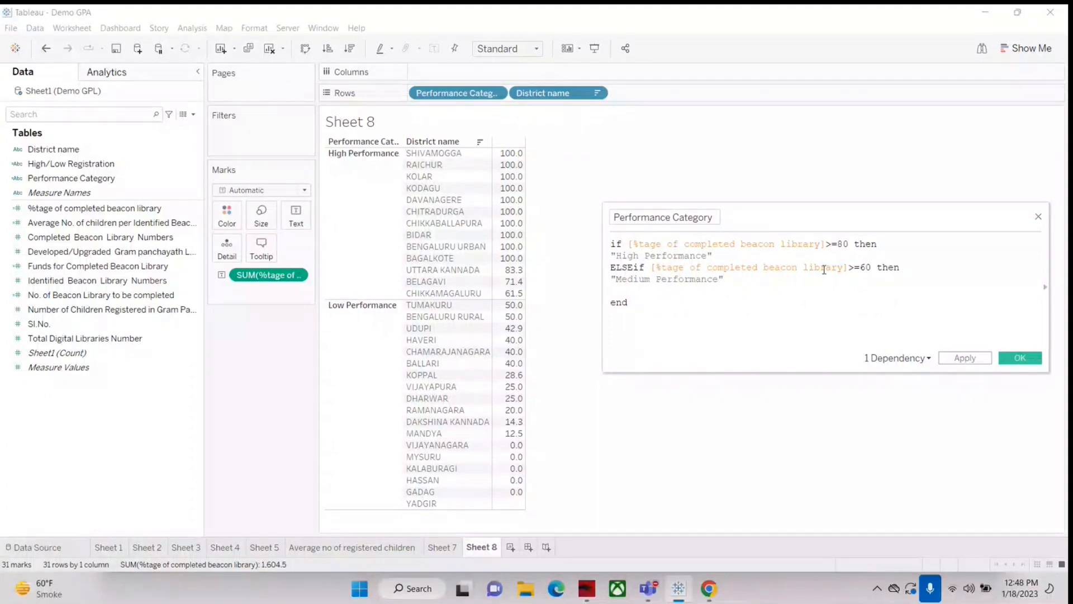
type("else")
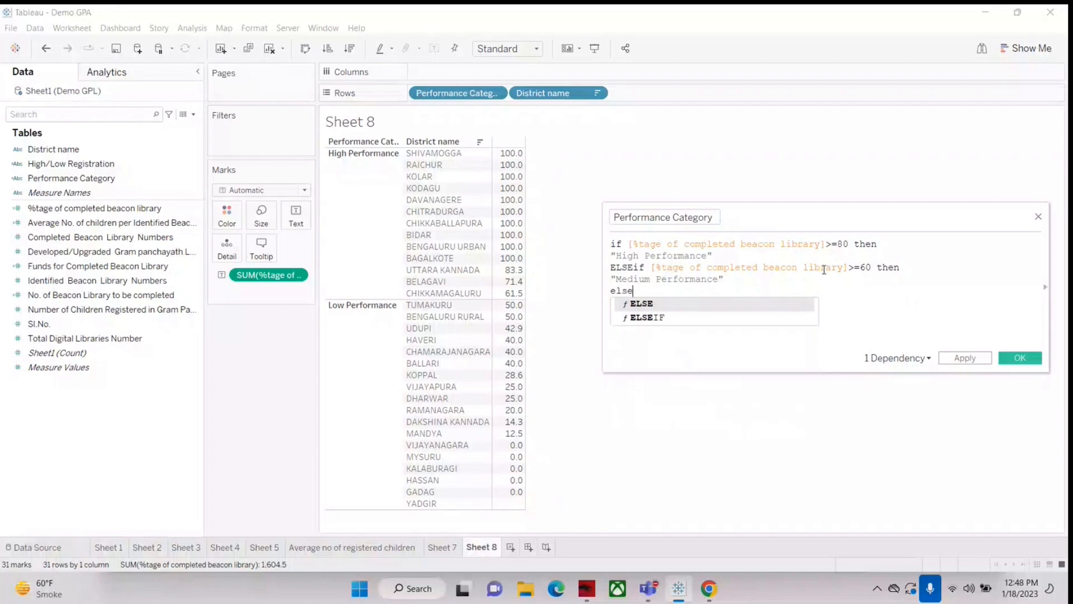
key("Return")
key("Return")
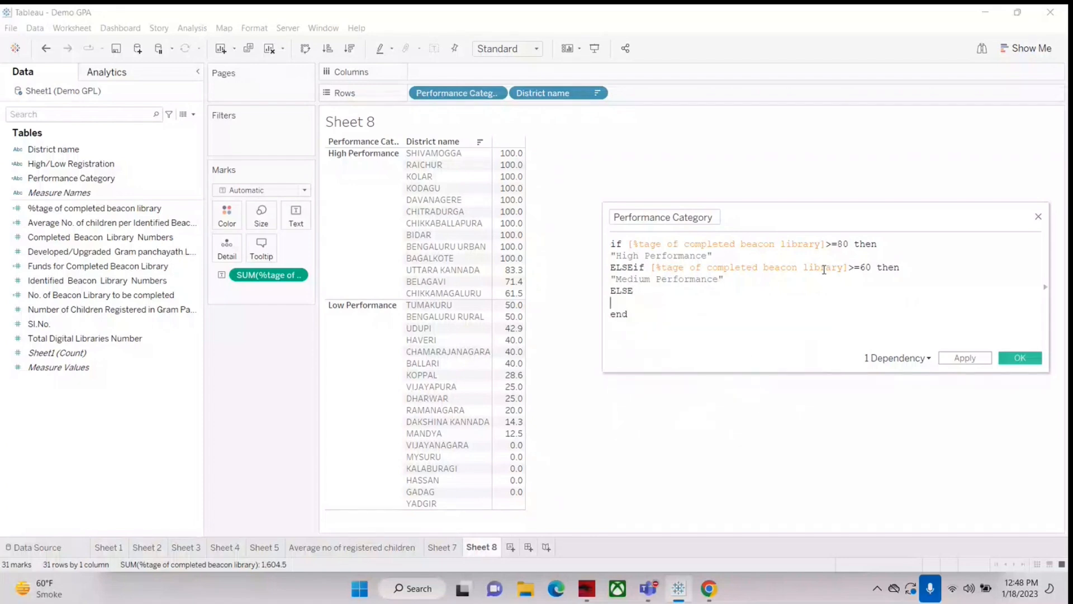
Step: Enter "Low Completion as the result text of the ELSE branch, leaving the closing quotation mark off
type("\"Low Achievement")
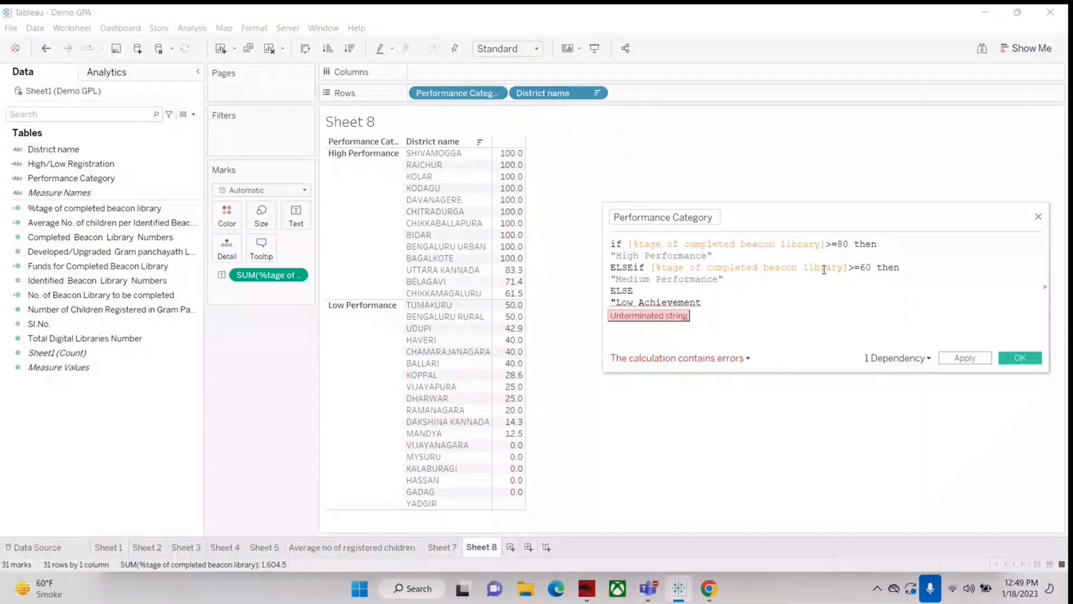
key("BackSpace")
key("BackSpace")
key("BackSpace")
key("BackSpace")
key("BackSpace")
key("BackSpace")
key("BackSpace")
key("BackSpace")
key("BackSpace")
key("BackSpace")
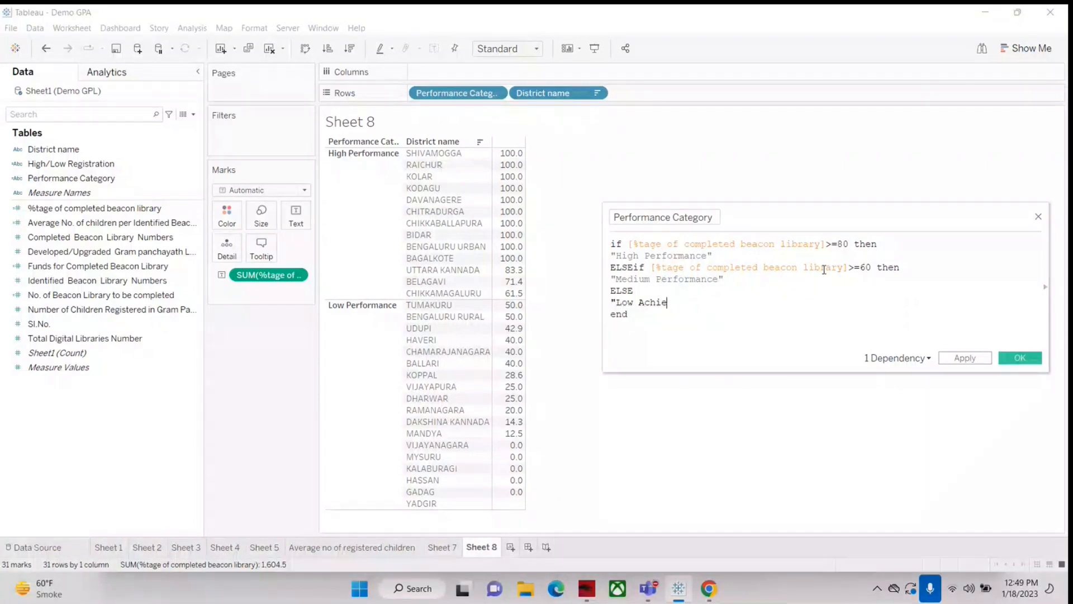
key("BackSpace")
type("Completion")
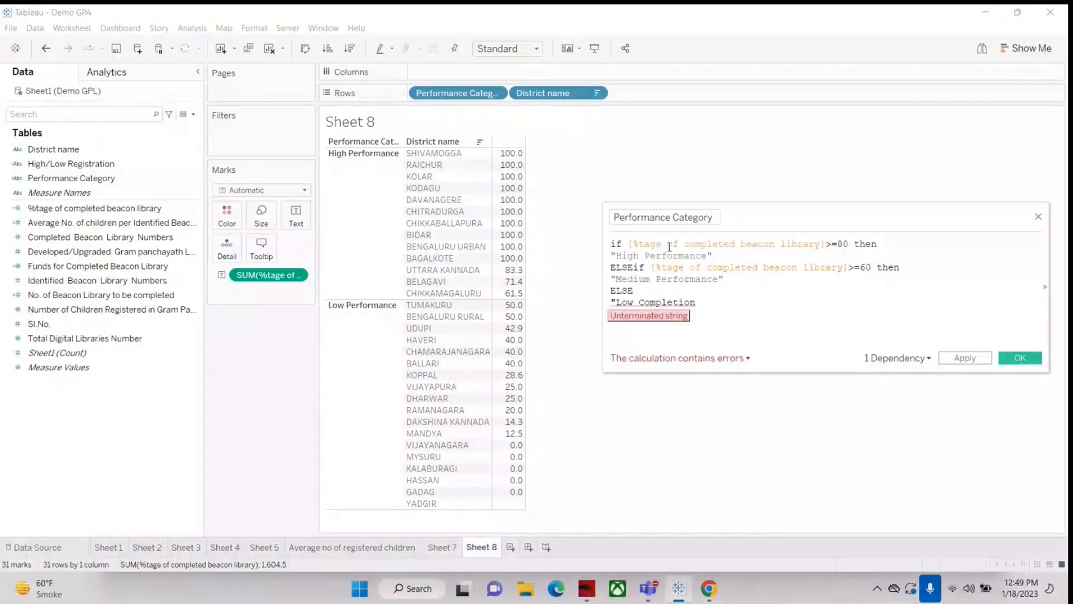
Step: Change the result text of the >=80 condition to "High Completion"
left_click_drag(649, 256, 645, 256)
key("Delete")
key("Delete")
key("Delete")
key("Delete")
key("Delete")
key("Delete")
key("Delete")
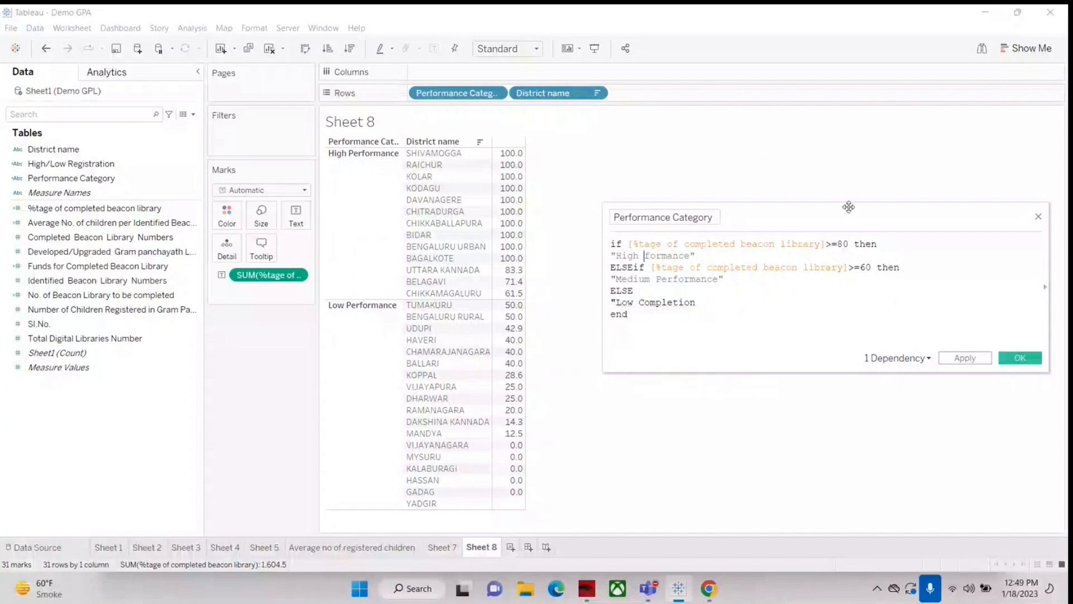
key("Delete")
key("Delete")
key("Delete")
key("Delete")
type("Comp")
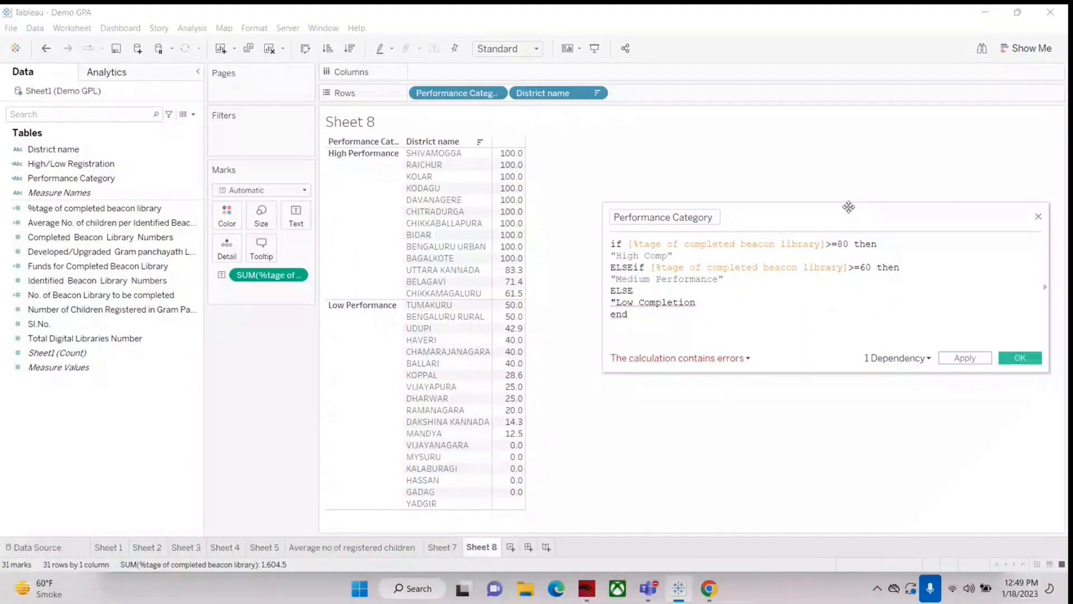
type("letion")
left_click_drag(616, 256, 610, 256)
left_click_drag(707, 256, 702, 256)
Step: Change the result text of the ELSEif branch to "Medium Completion"
left_click(659, 280)
key("Delete")
key("Delete")
key("Delete")
key("Delete")
key("Delete")
key("Delete")
key("Delete")
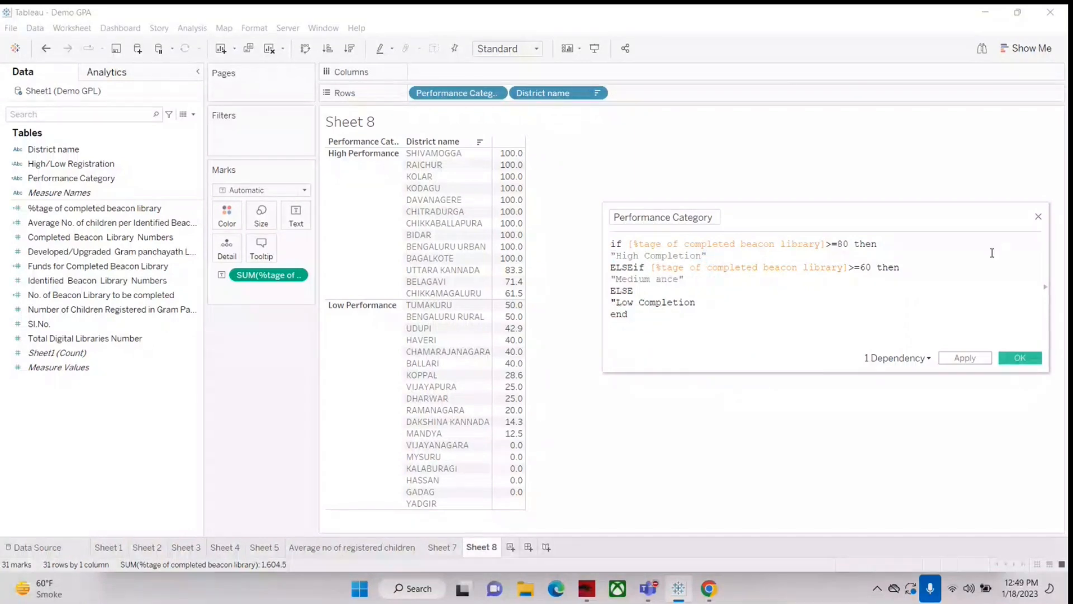
key("Delete")
key("Delete")
key("Delete")
key("Delete")
type("Completion")
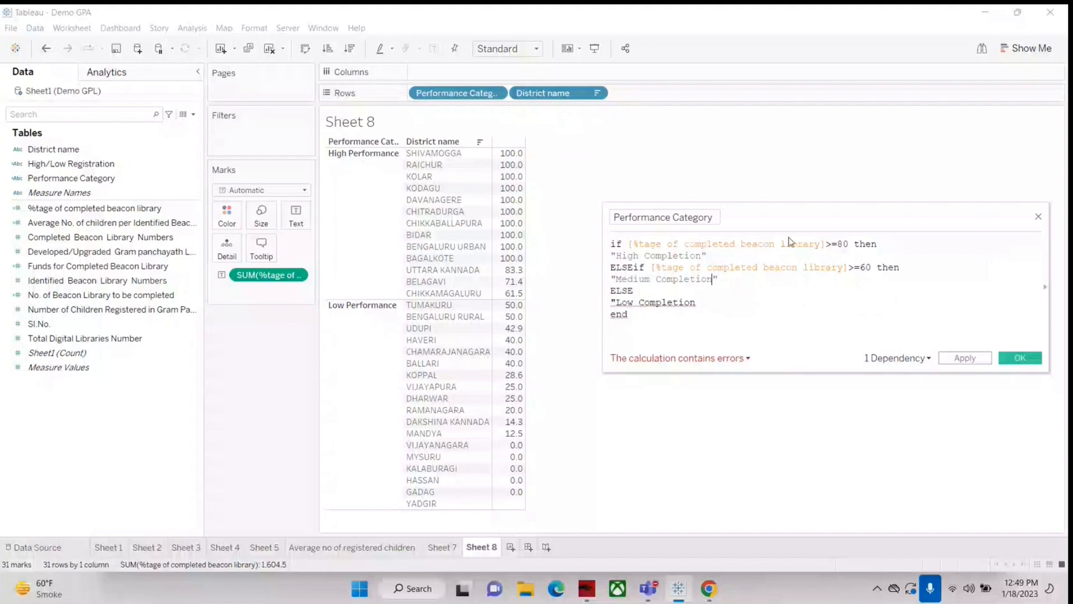
left_click_drag(820, 243, 867, 244)
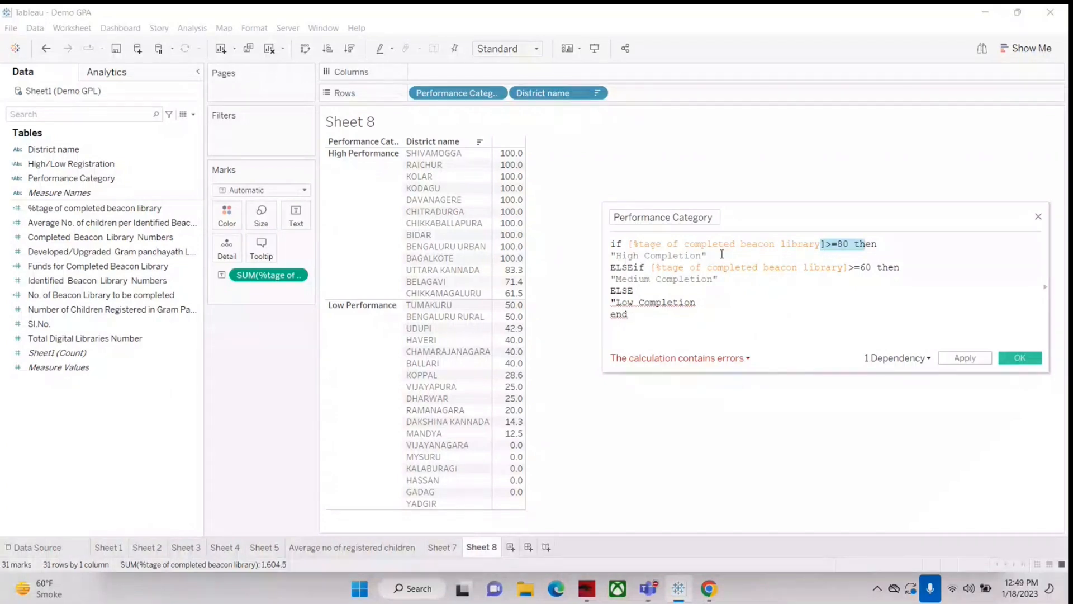
left_click_drag(647, 268, 609, 268)
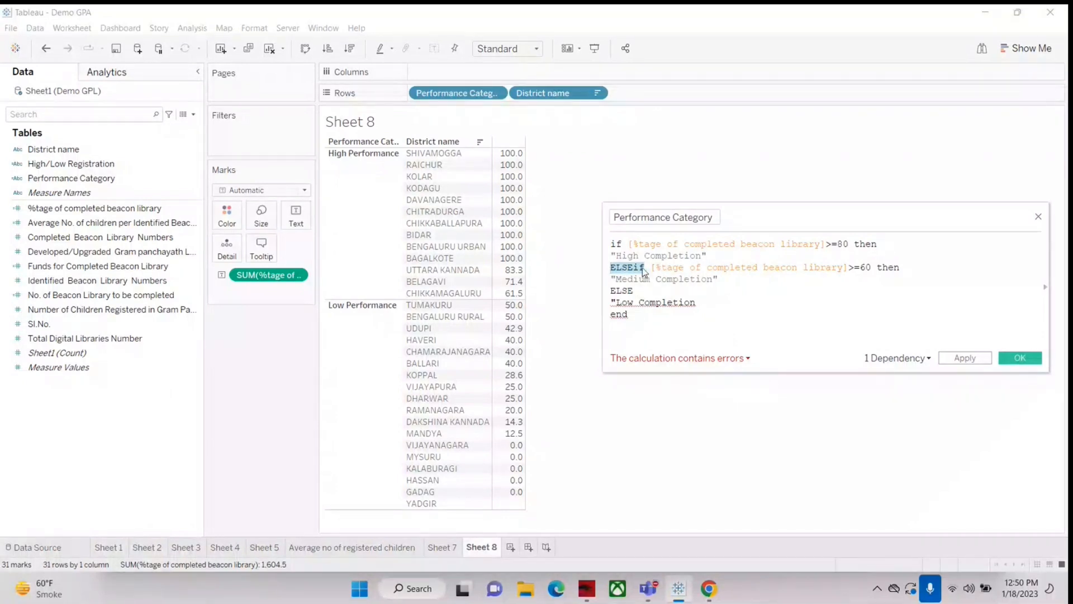
left_click_drag(650, 268, 731, 256)
mouse_move(856, 262)
left_mouse_down()
mouse_move(875, 267)
mouse_move(866, 268)
left_mouse_up()
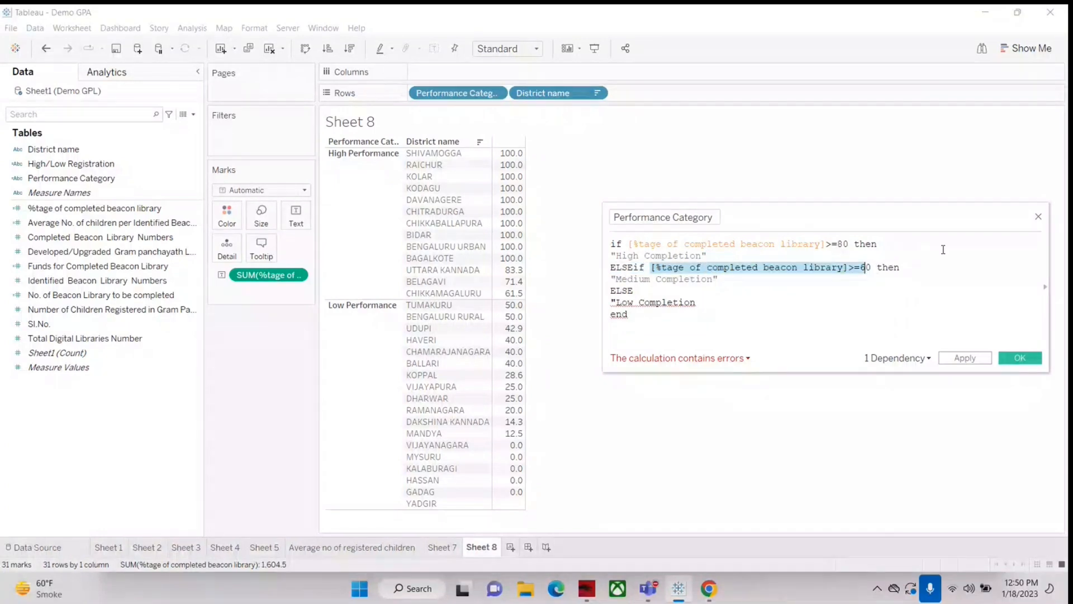
left_click(938, 257)
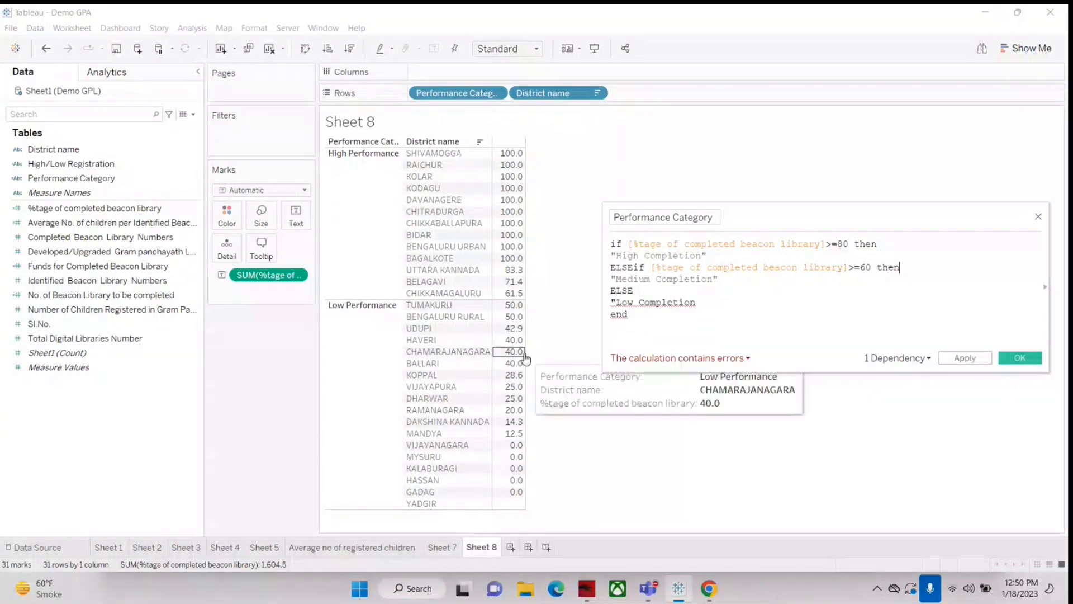
Step: Close the "Low Completion" string with a quotation mark, apply the formula and save the calculated field
left_click(710, 305)
type("\"")
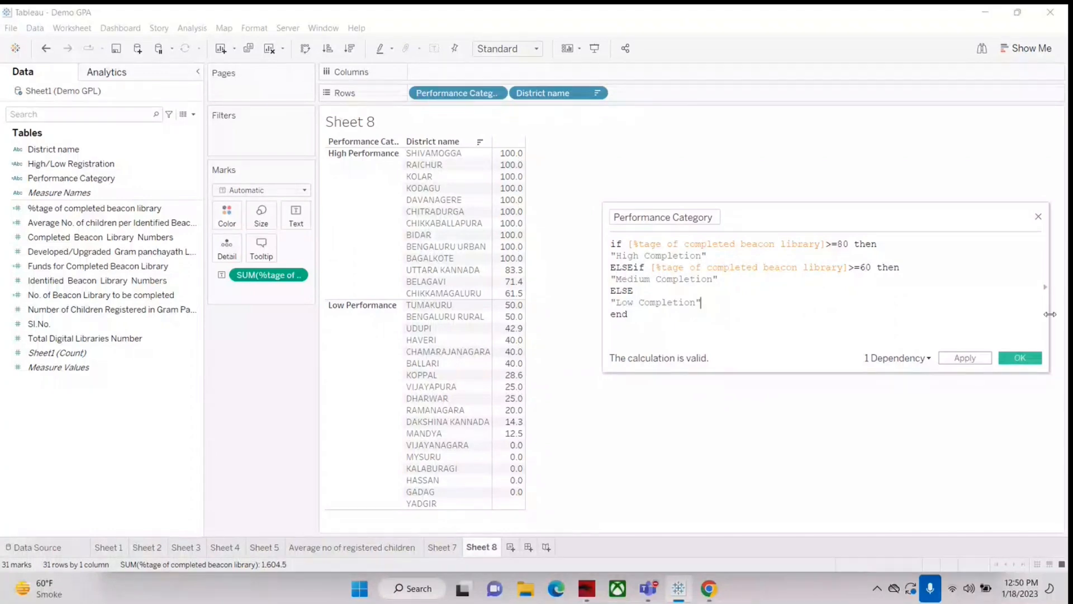
left_click(978, 363)
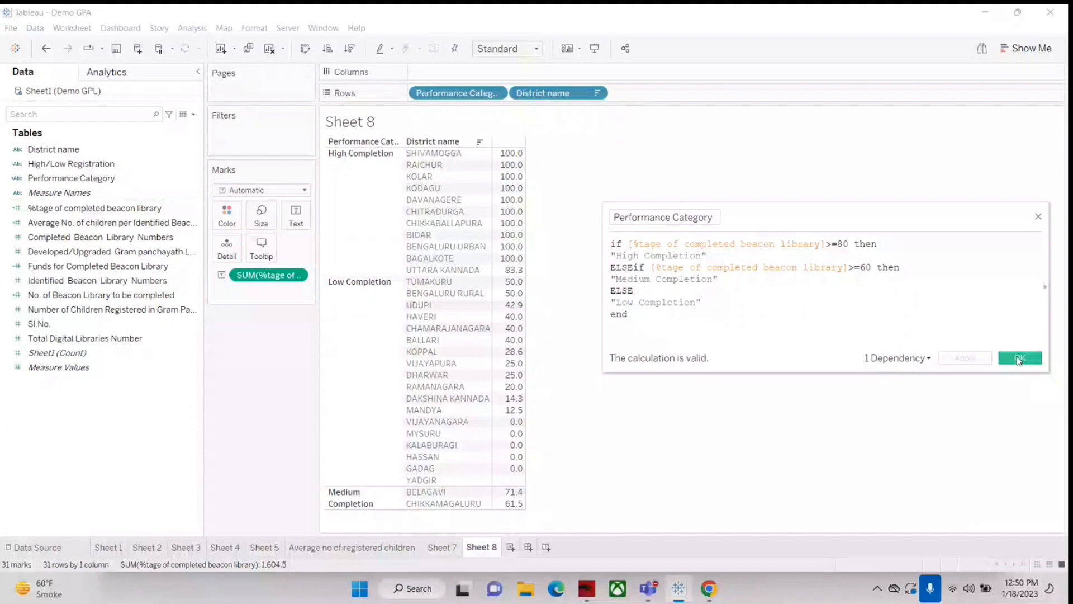
left_click(1020, 357)
Step: Try sorting the table by Performance Category in ascending and descending order, and clear that sort
mouse_move(515, 274)
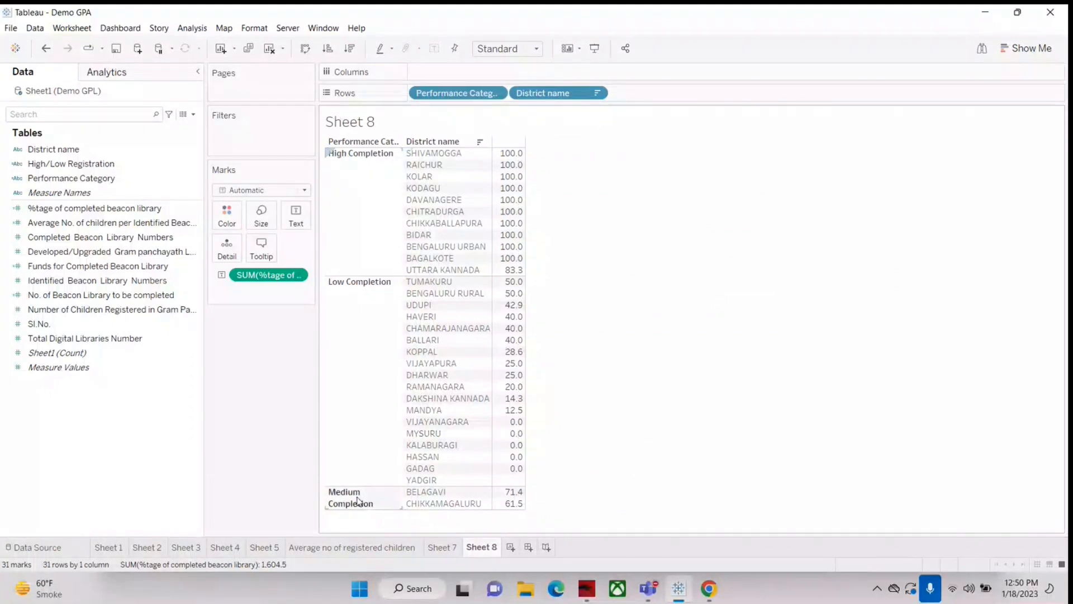
mouse_move(506, 489)
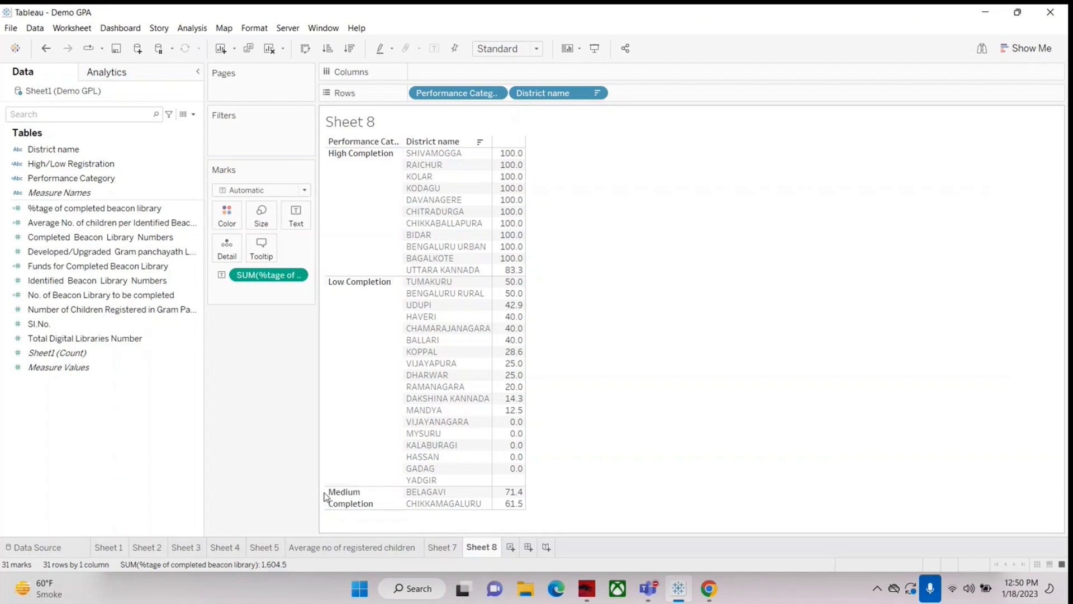
left_click(392, 142)
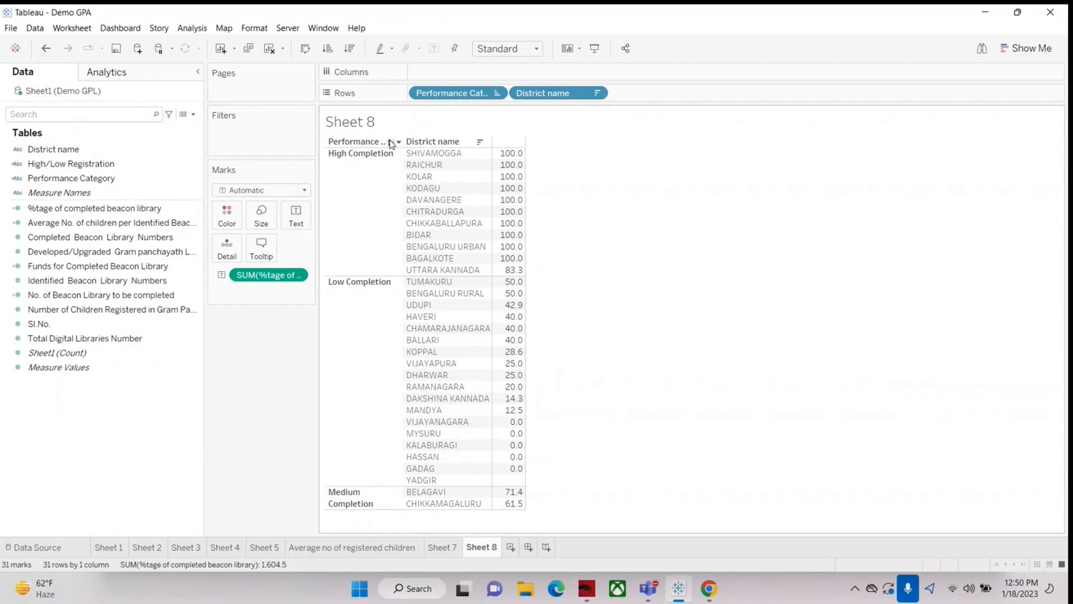
left_click(391, 142)
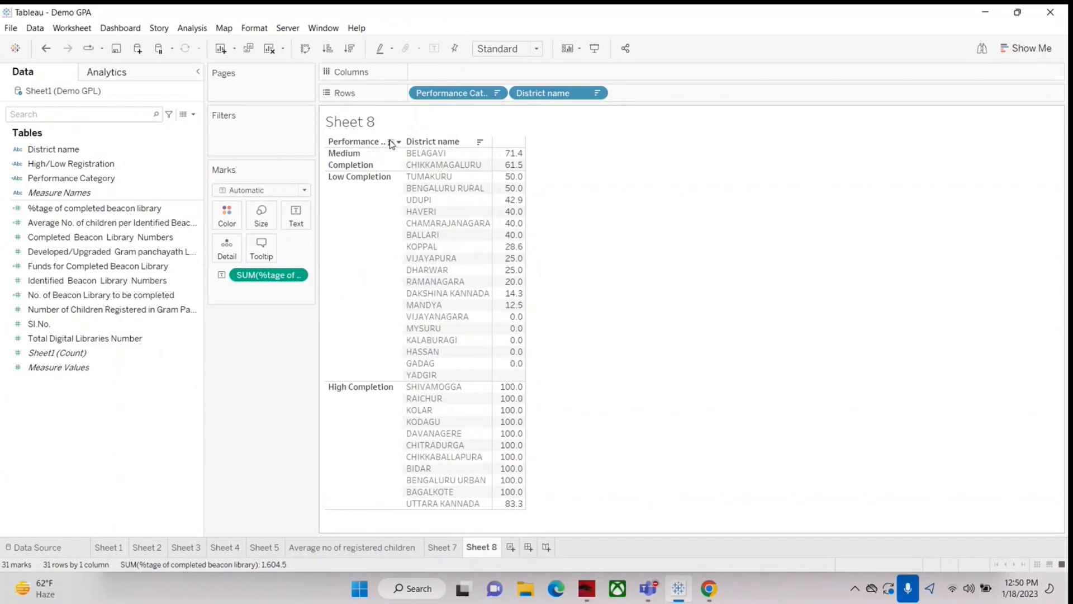
left_click(391, 141)
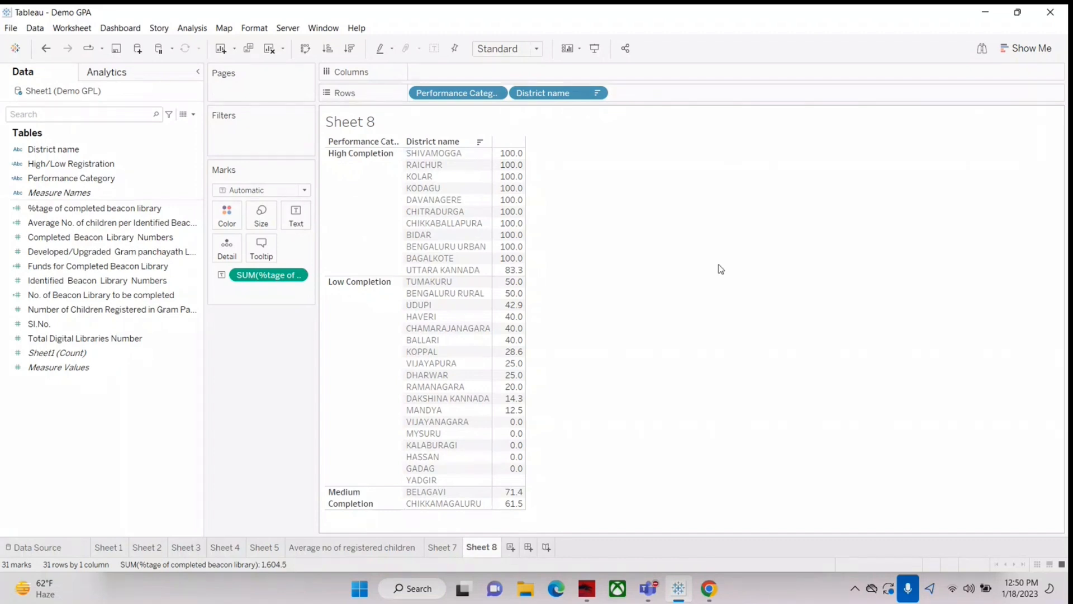
Step: Rename the Performance Category calculated field to Completion Category and save it
right_click(43, 179)
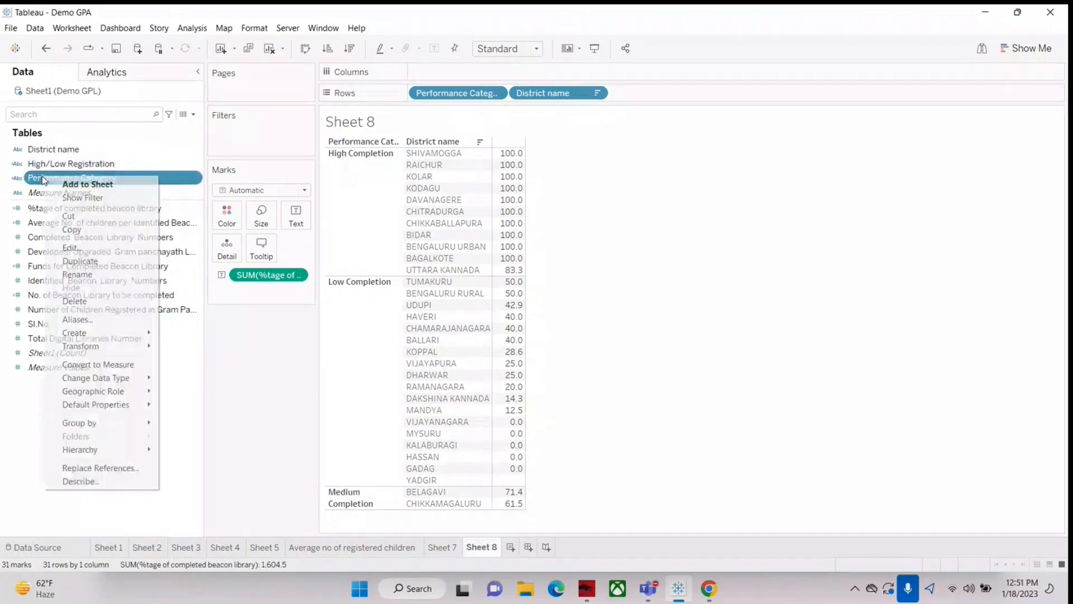
left_click(76, 248)
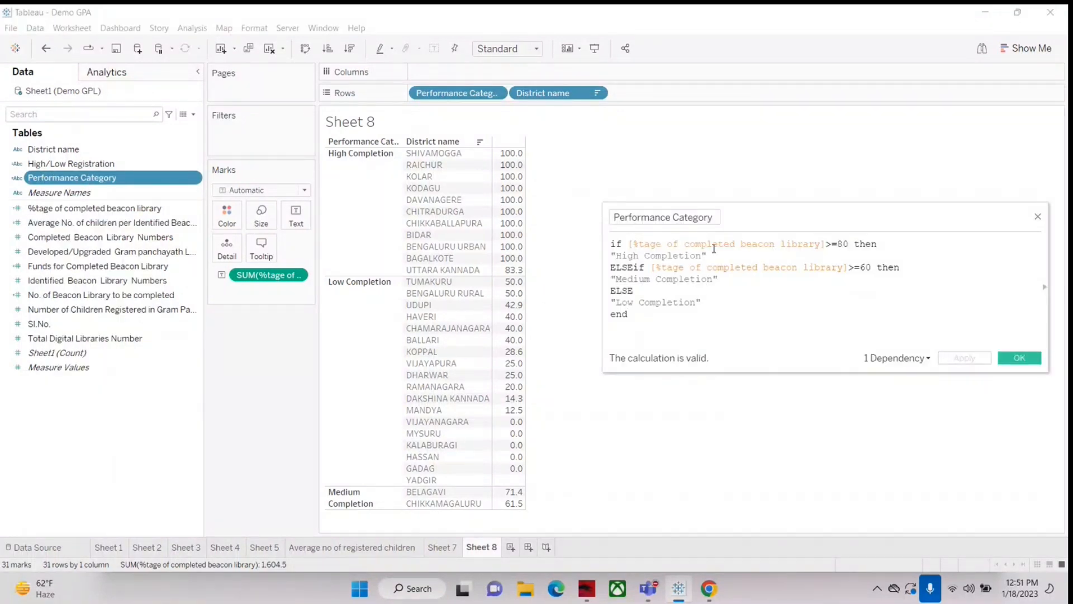
double_click(671, 218)
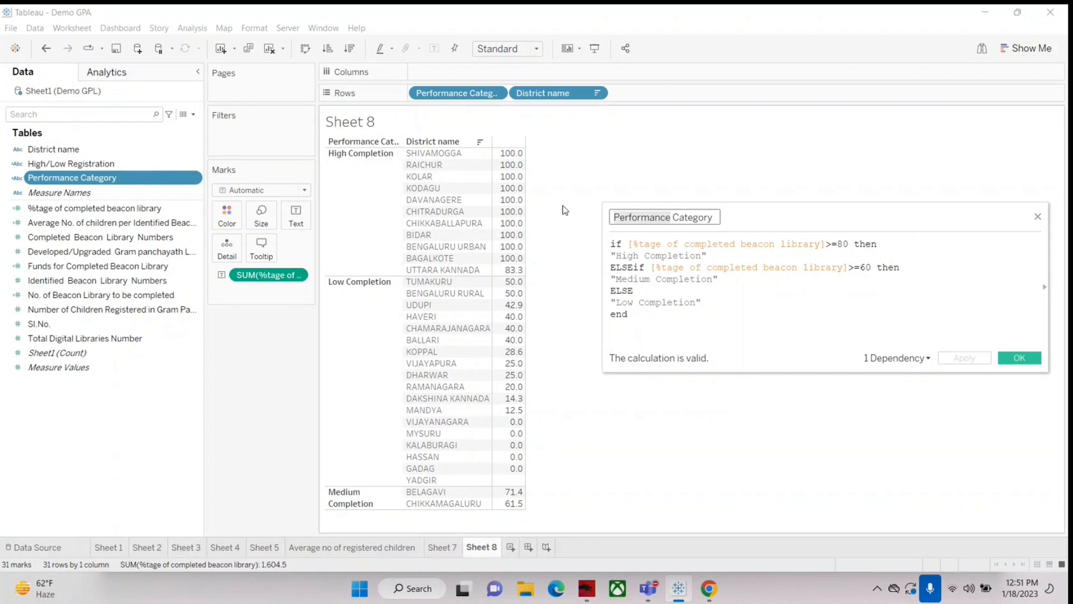
type("Complet")
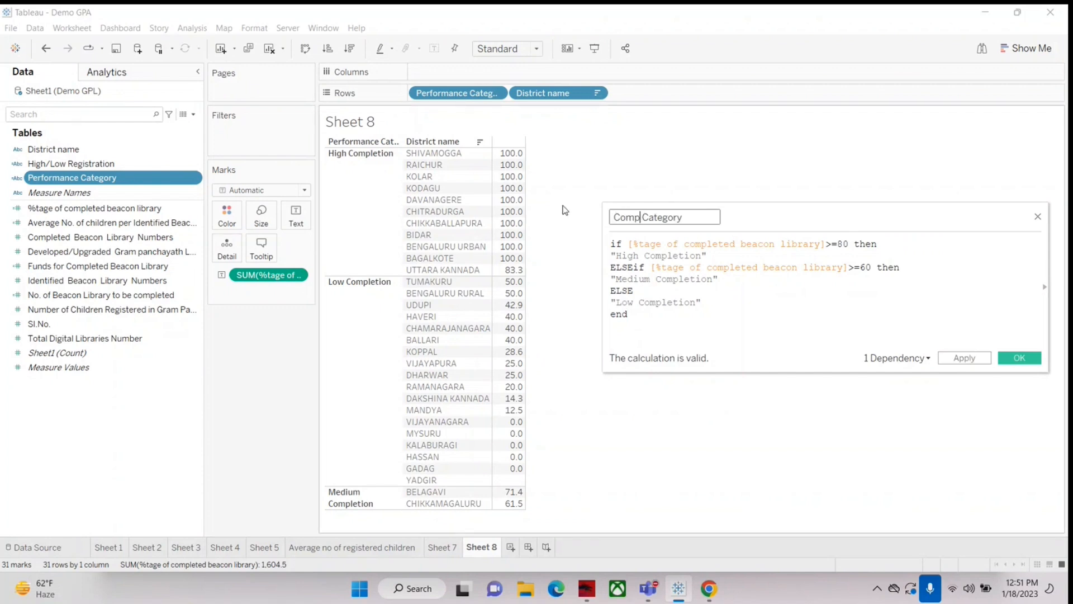
type("ion")
left_click(1016, 358)
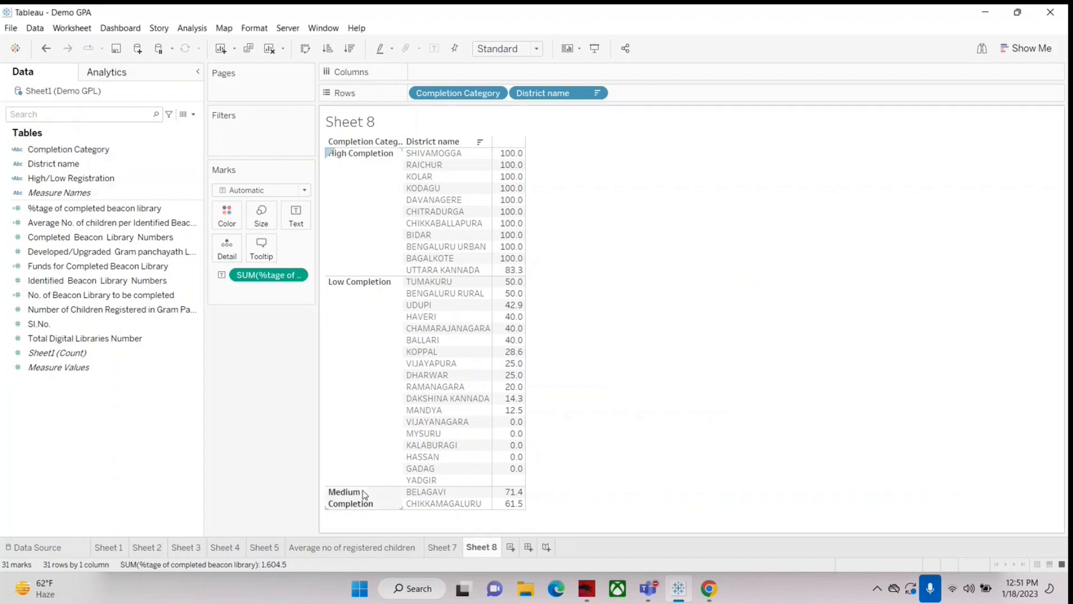
left_click(66, 178)
right_click(66, 179)
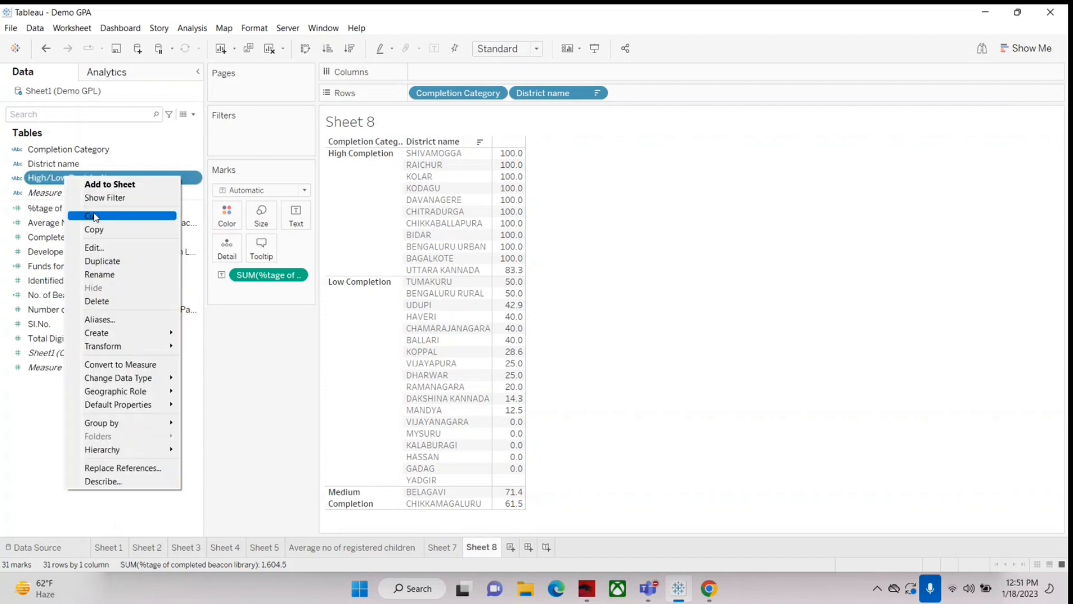
left_click(104, 245)
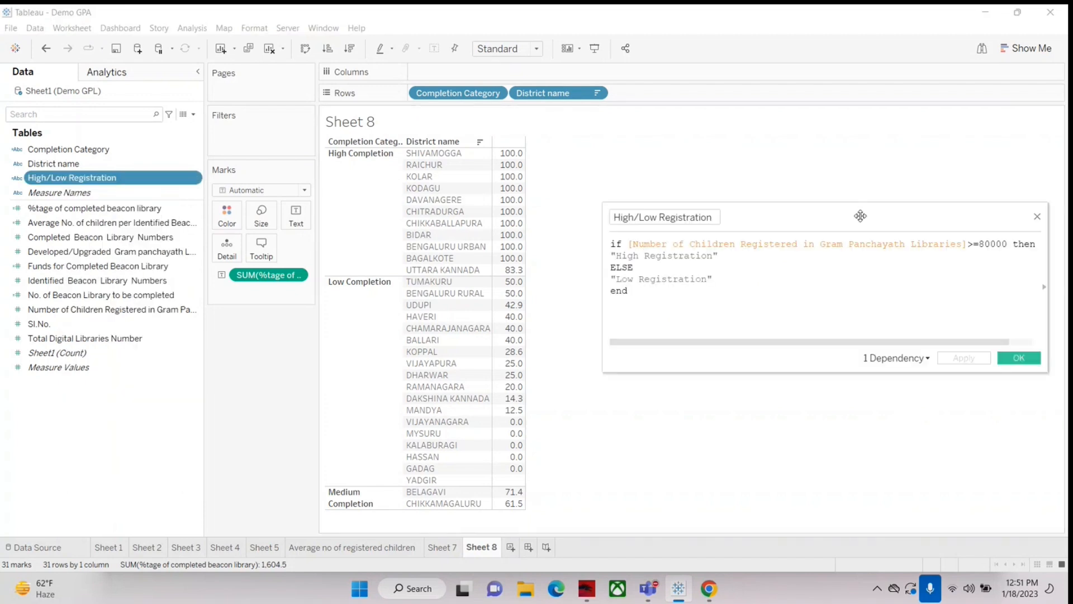
left_click(1035, 205)
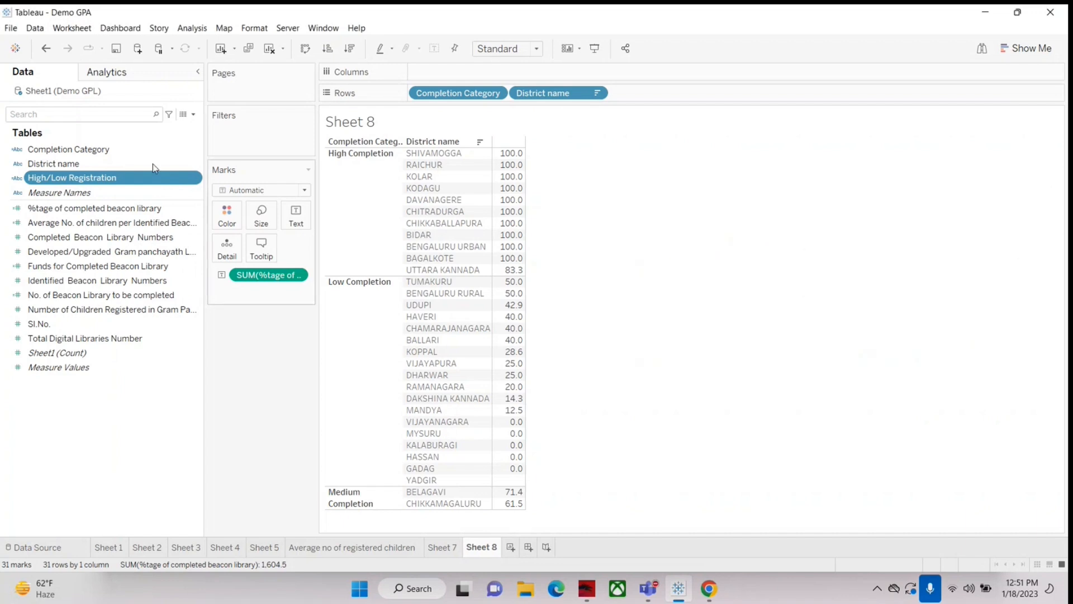
Step: Open the Completion Category calculation and review its High, Medium and Low Completion branches and their >=80 and >=60 conditions
right_click(76, 151)
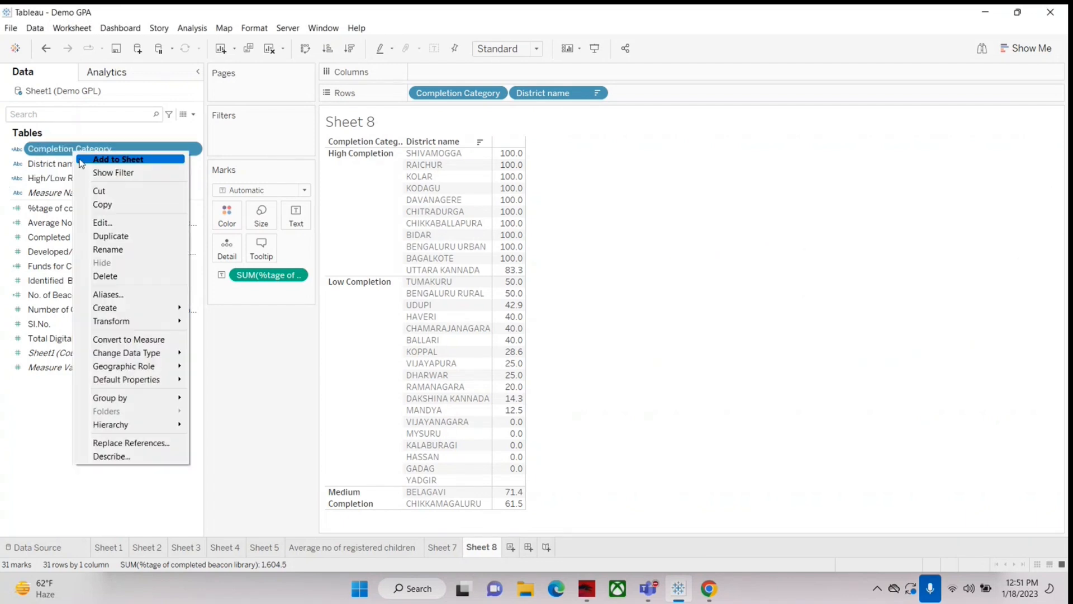
left_click(102, 223)
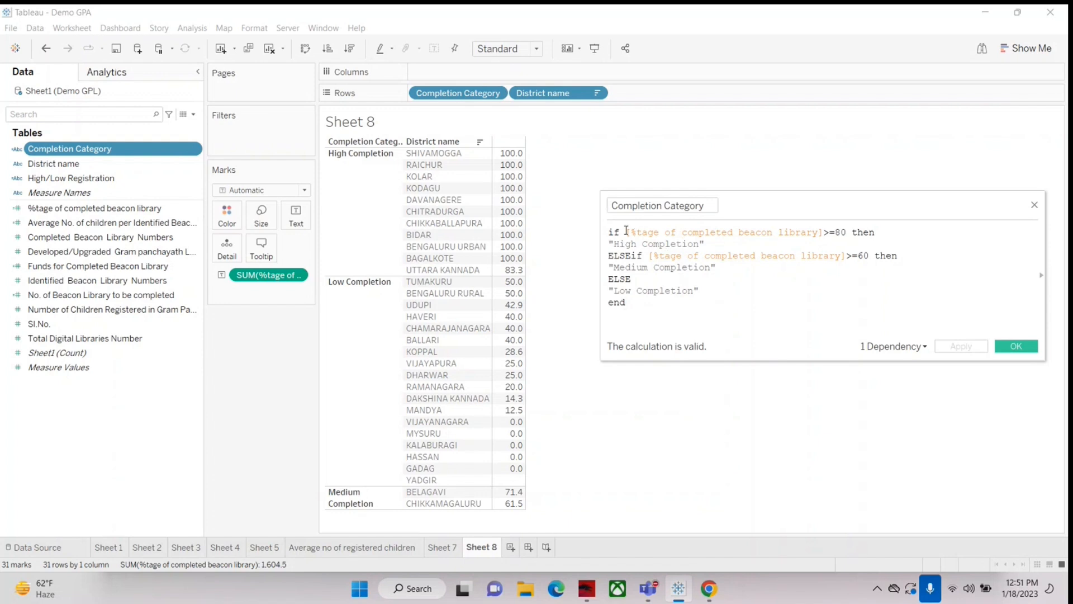
left_click_drag(626, 232, 708, 243)
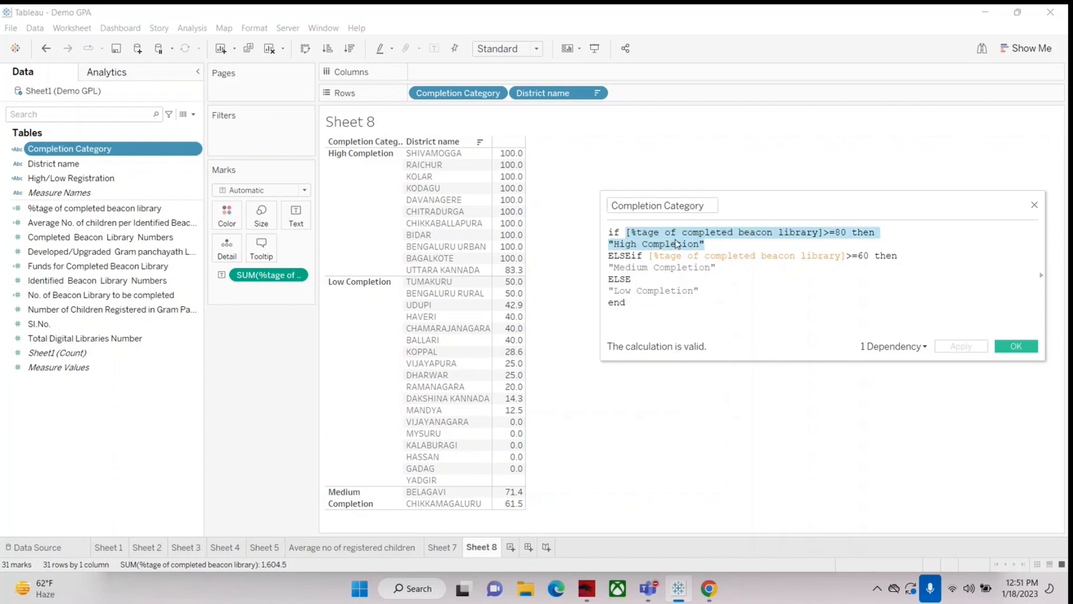
left_click_drag(608, 257, 609, 268)
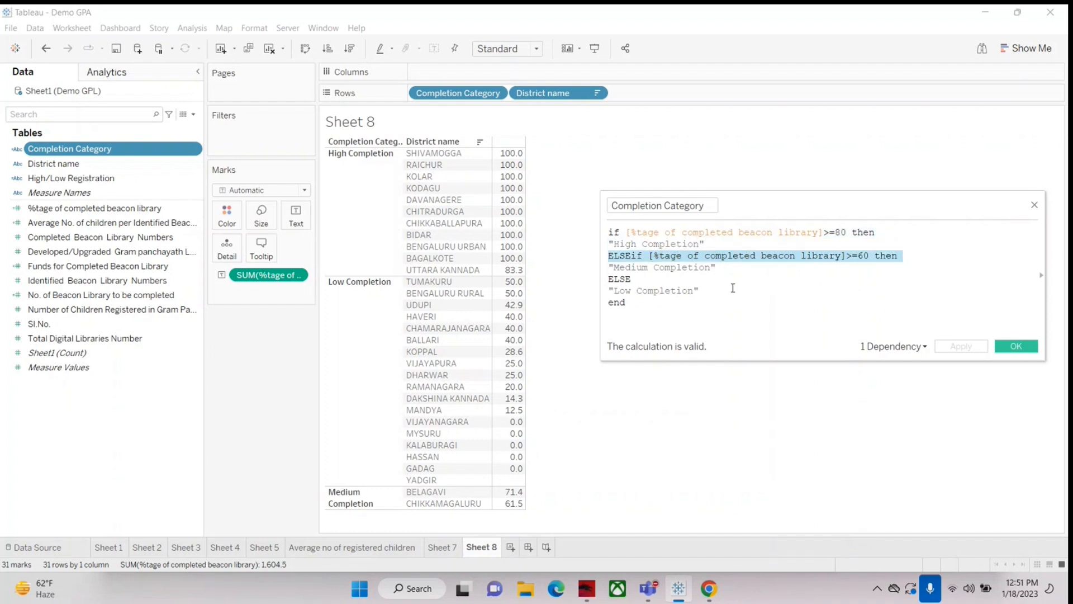
left_click(644, 258)
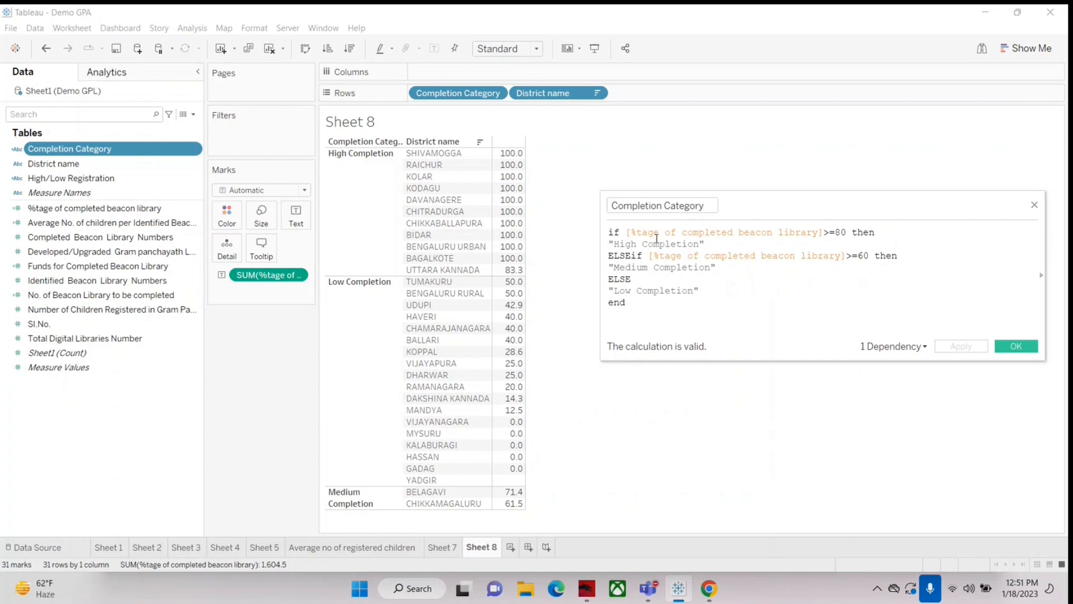
left_click_drag(643, 256, 876, 257)
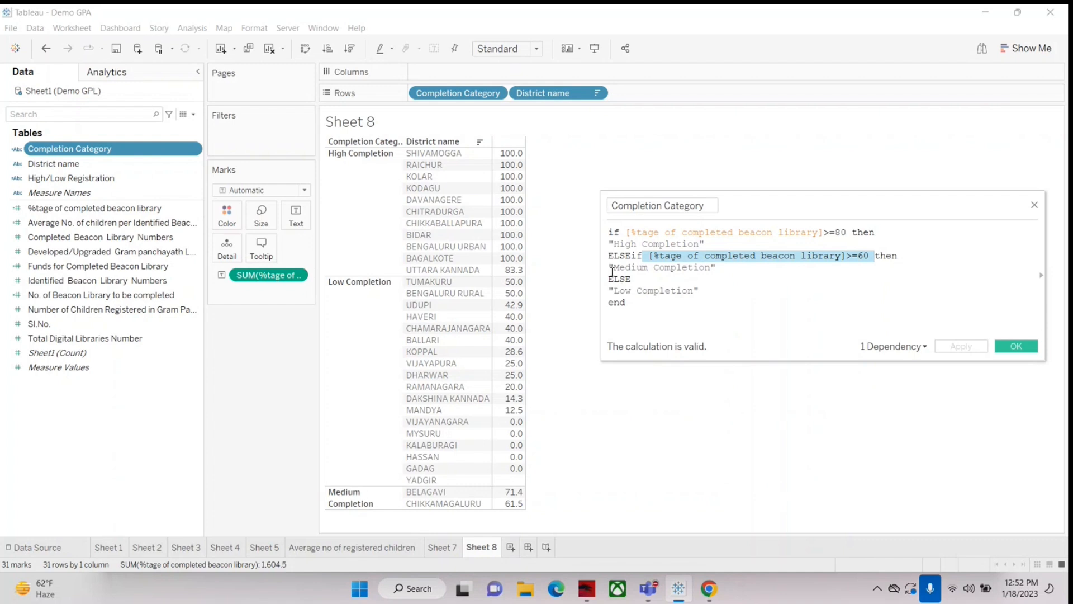
left_click_drag(611, 269, 718, 268)
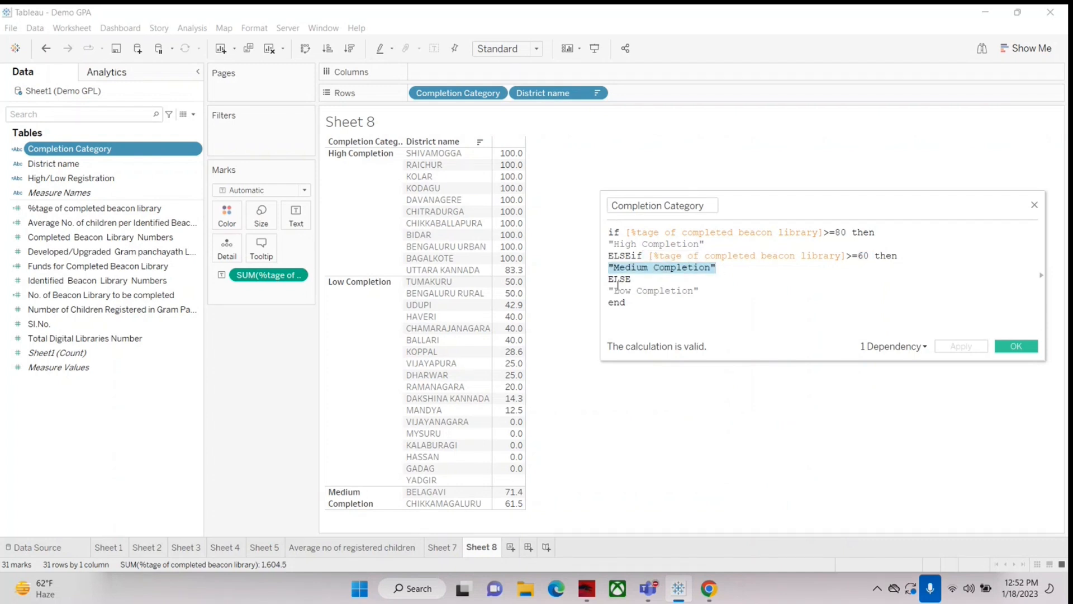
left_click_drag(610, 291, 700, 291)
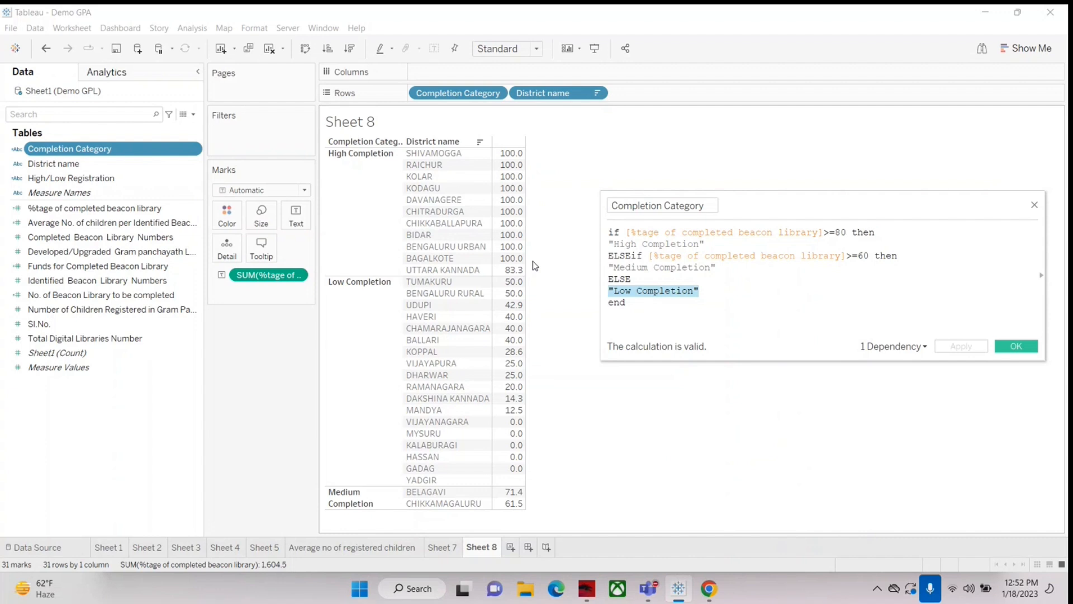
left_click(609, 232)
left_click_drag(609, 231, 636, 307)
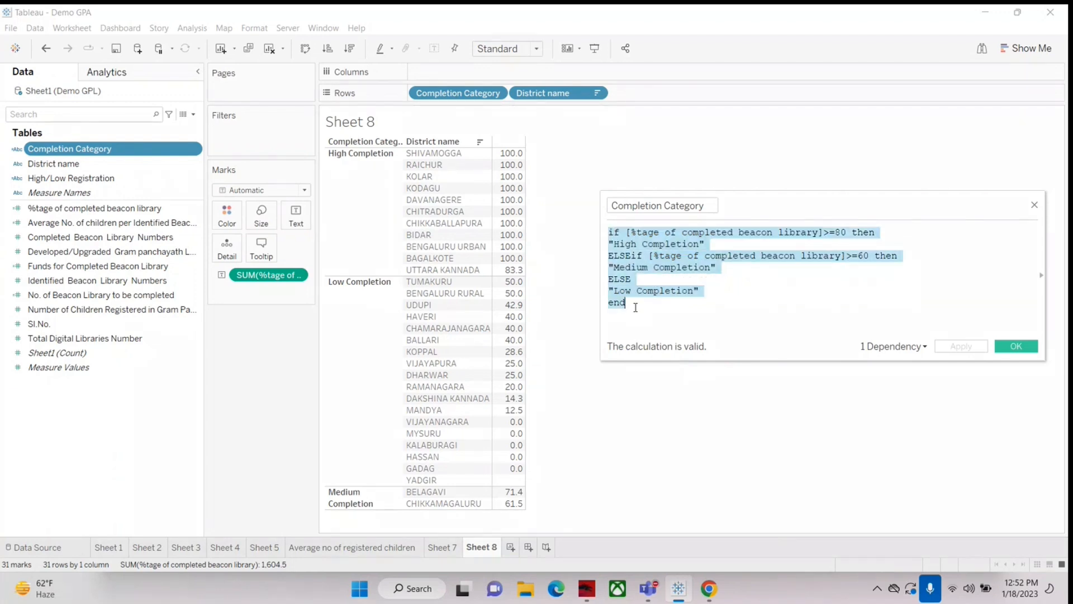
left_click(608, 233)
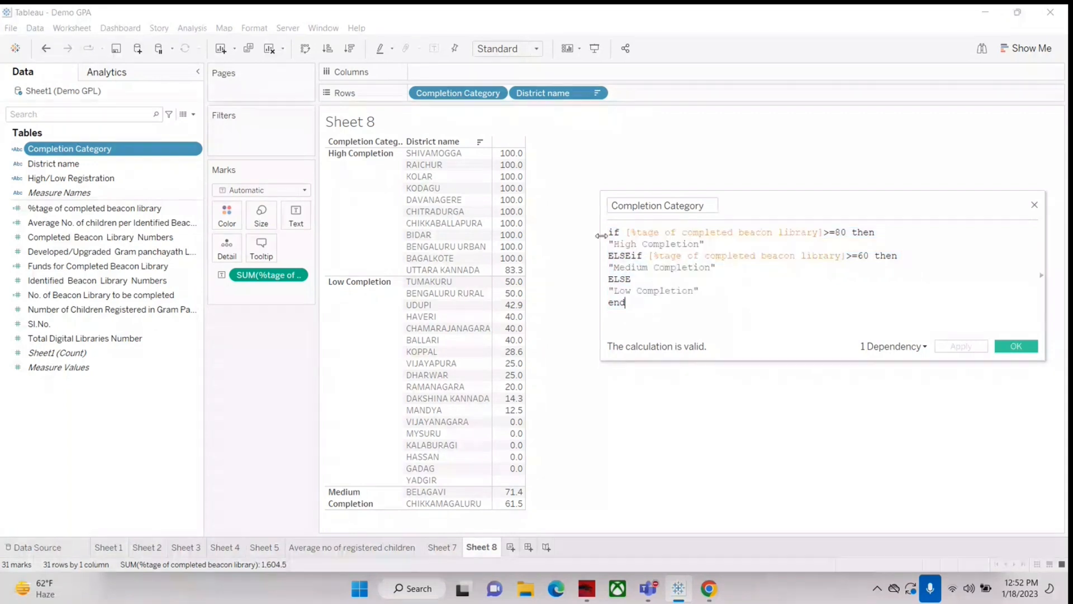
left_click_drag(610, 232, 630, 323)
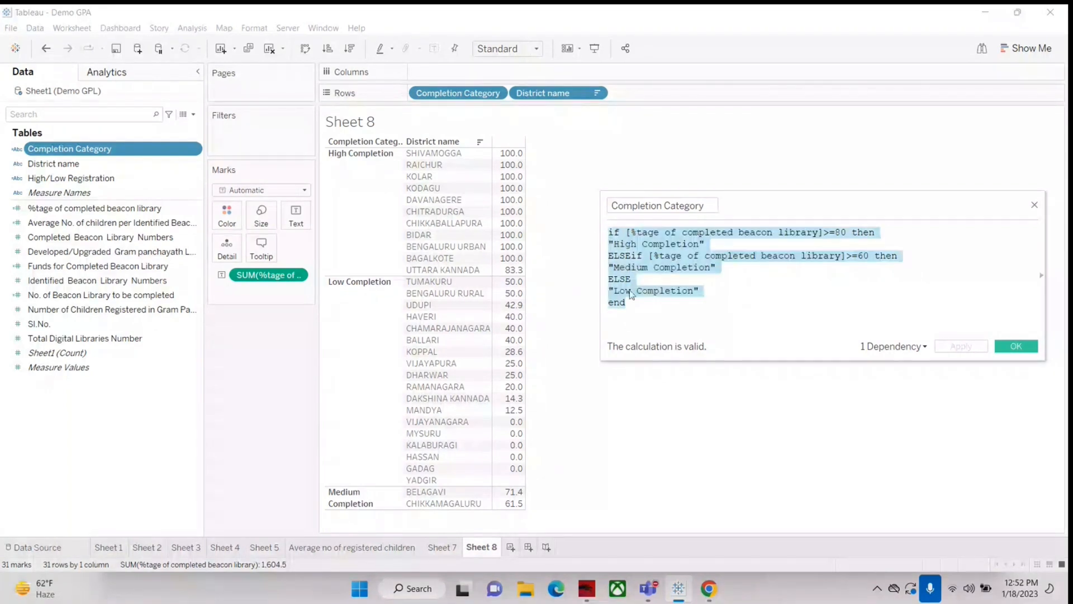
left_click(738, 285)
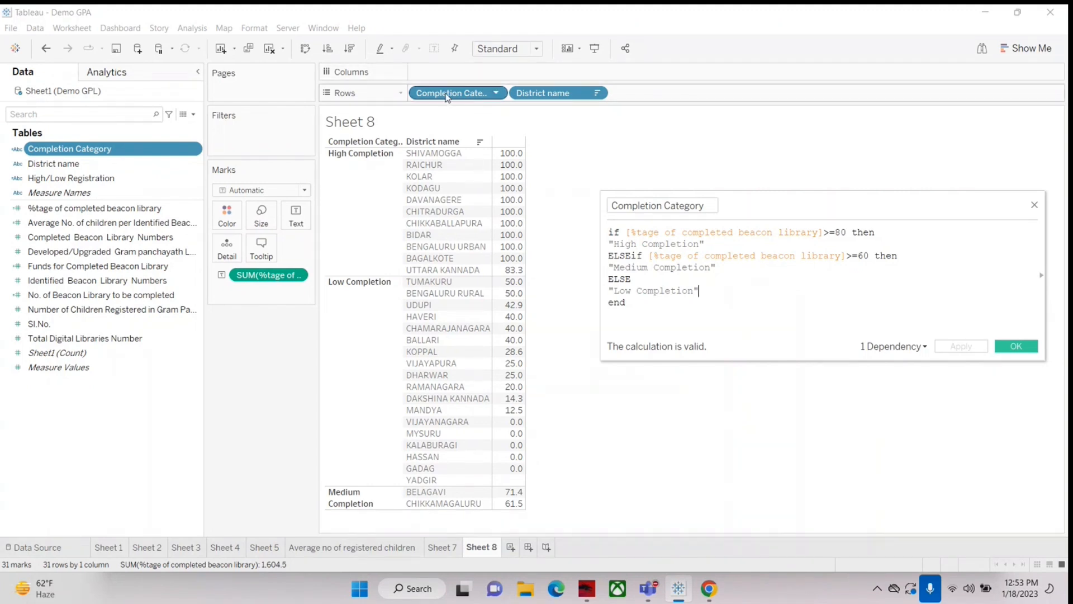
Step: Try placing Completion Category after District name in the rows, and restore the original field order
left_click_drag(448, 98, 658, 99)
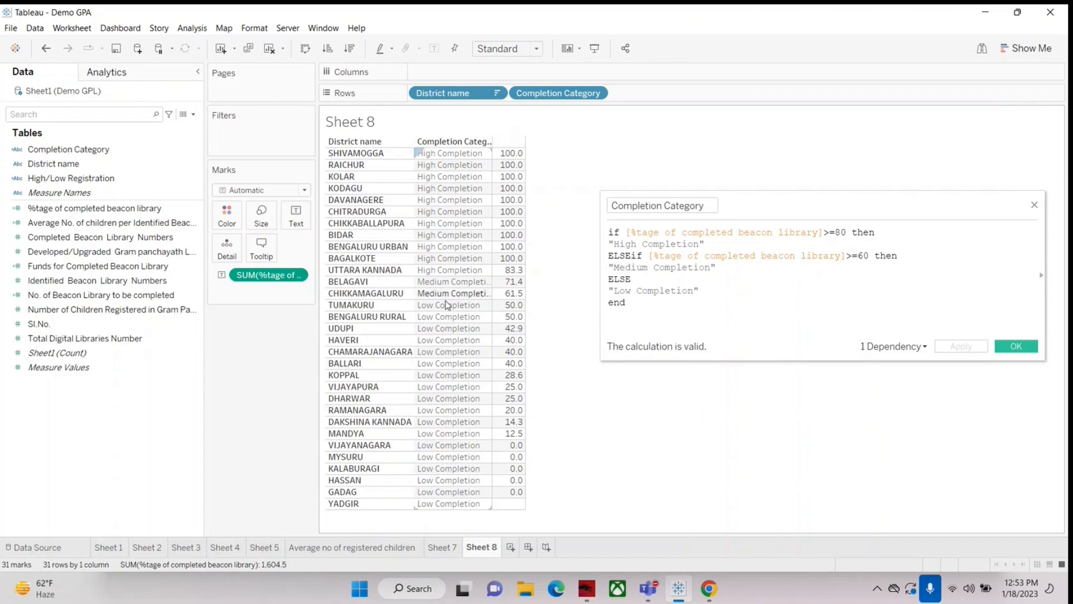
left_click_drag(444, 93, 637, 95)
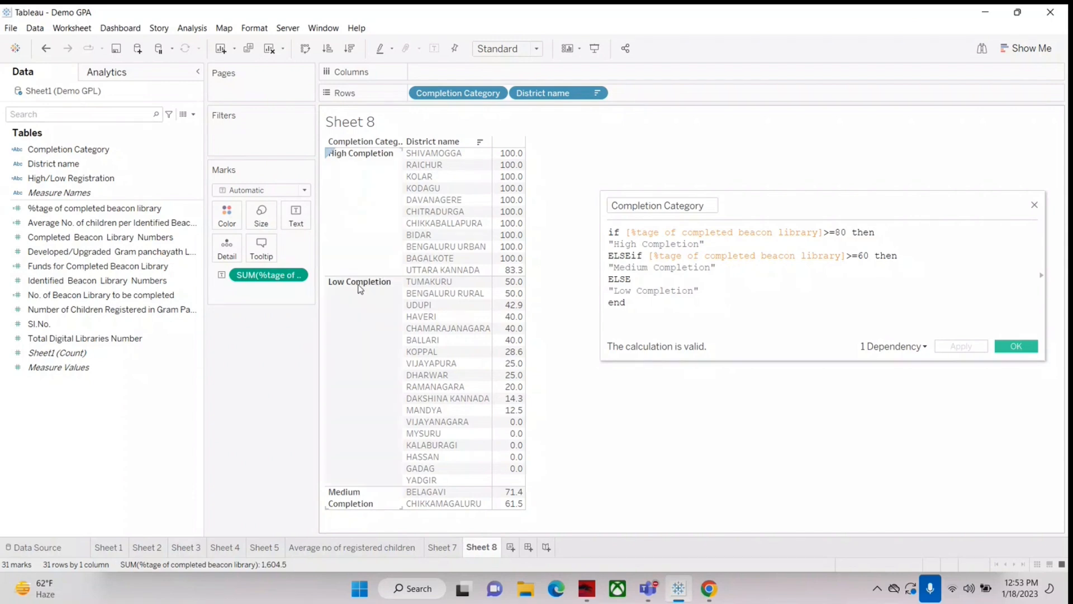
Step: Try sorting the Completion Category groups alphabetically in different directions, and clear that sort
left_click(399, 143)
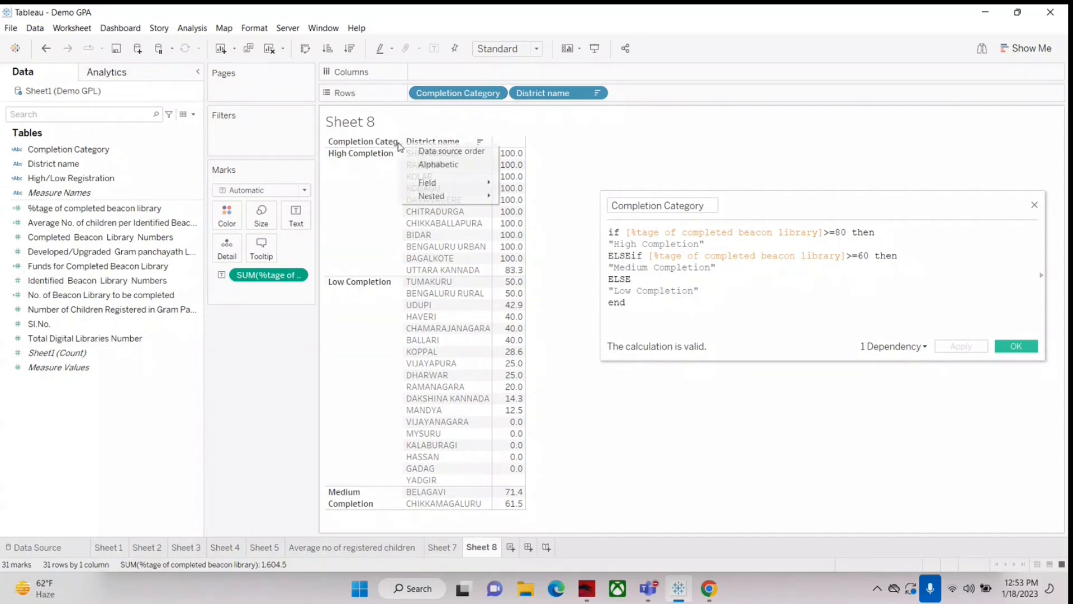
left_click(427, 170)
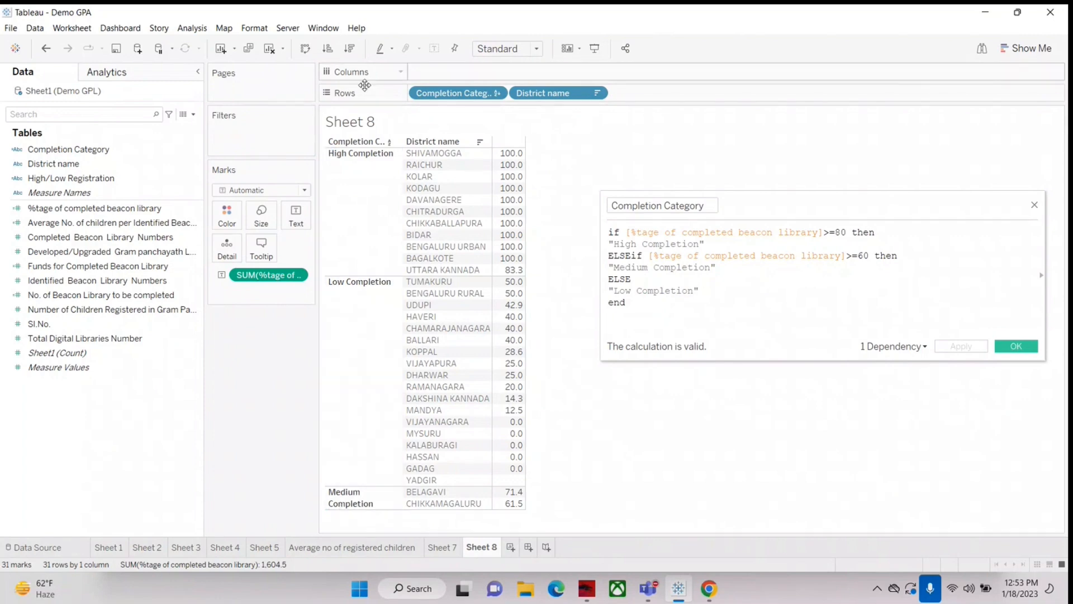
left_click(390, 142)
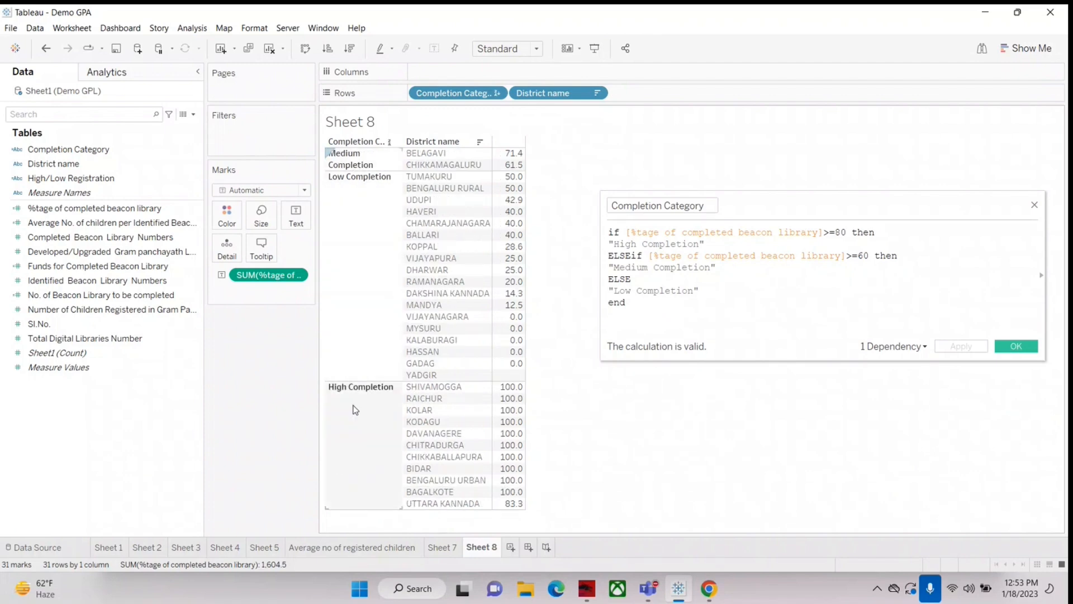
left_click(390, 142)
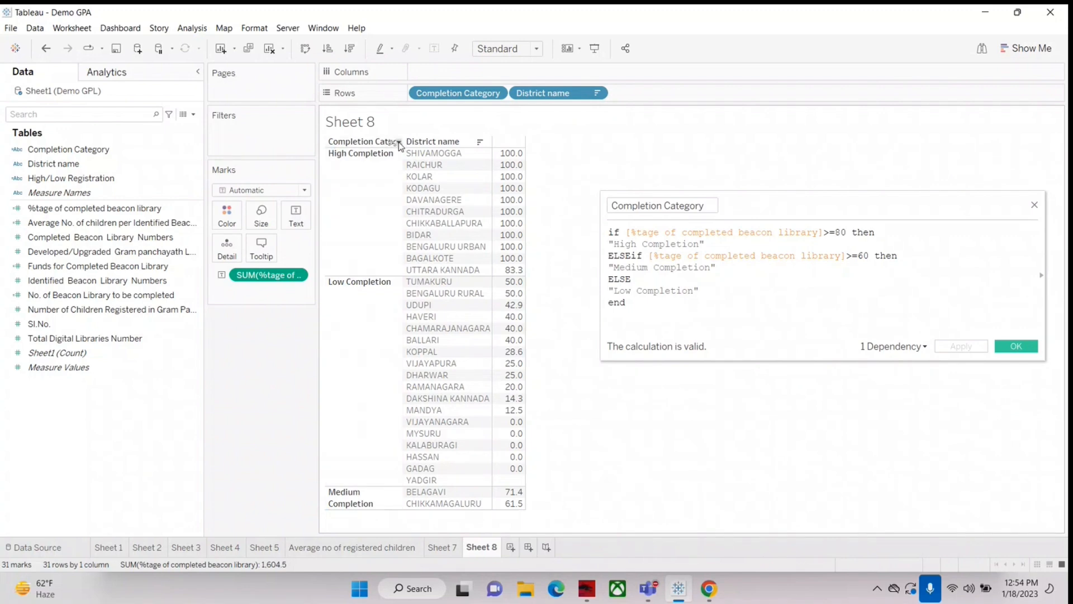
Step: Try sorting Completion Category by data source order and by nested %tage of completed beacon library
left_click(400, 144)
mouse_move(436, 183)
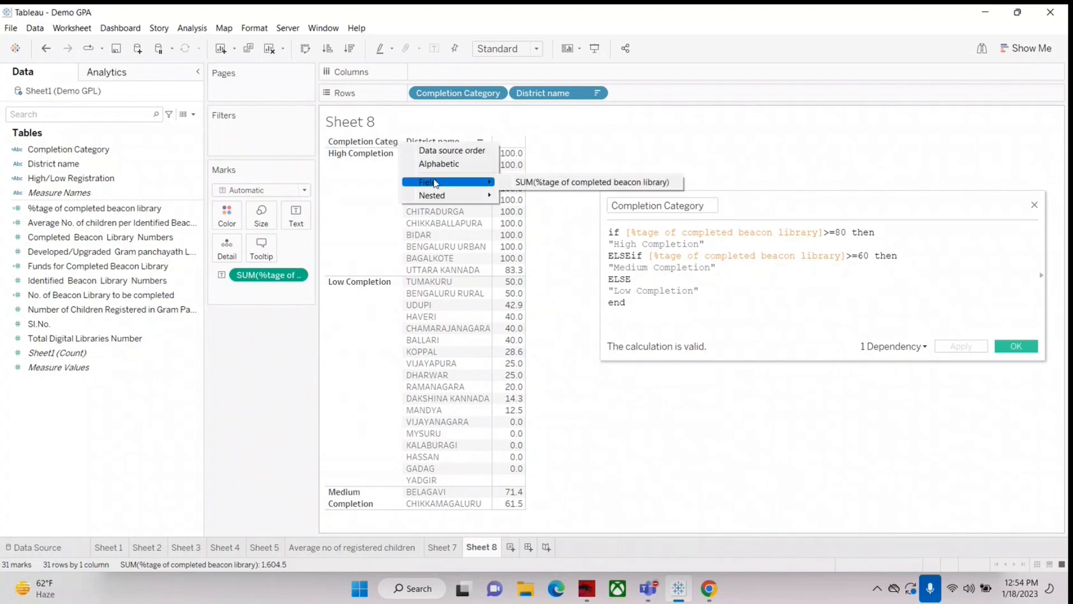
left_click(442, 151)
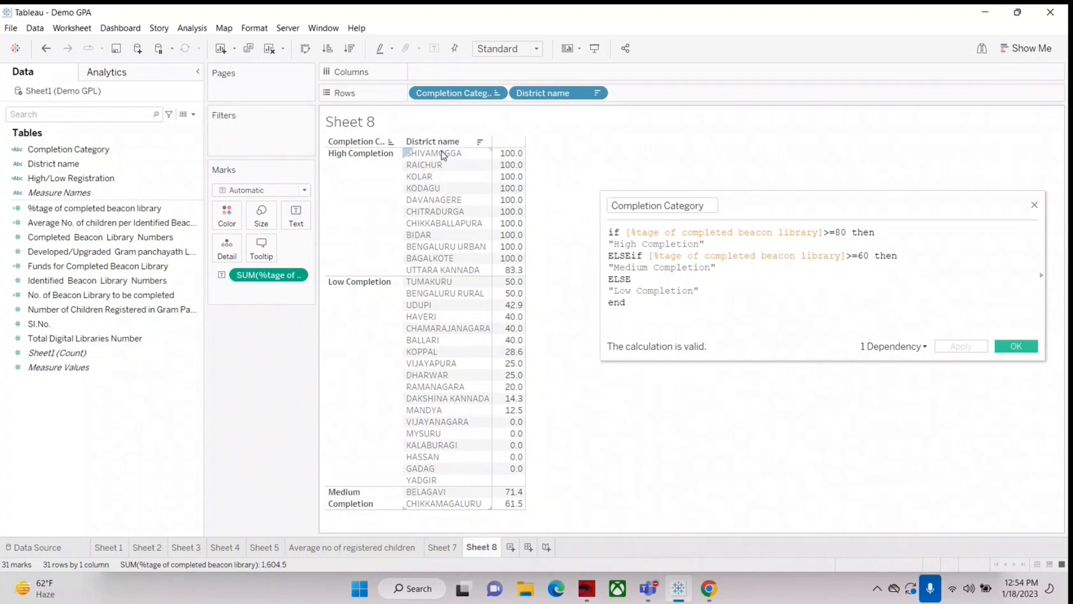
left_click(400, 143)
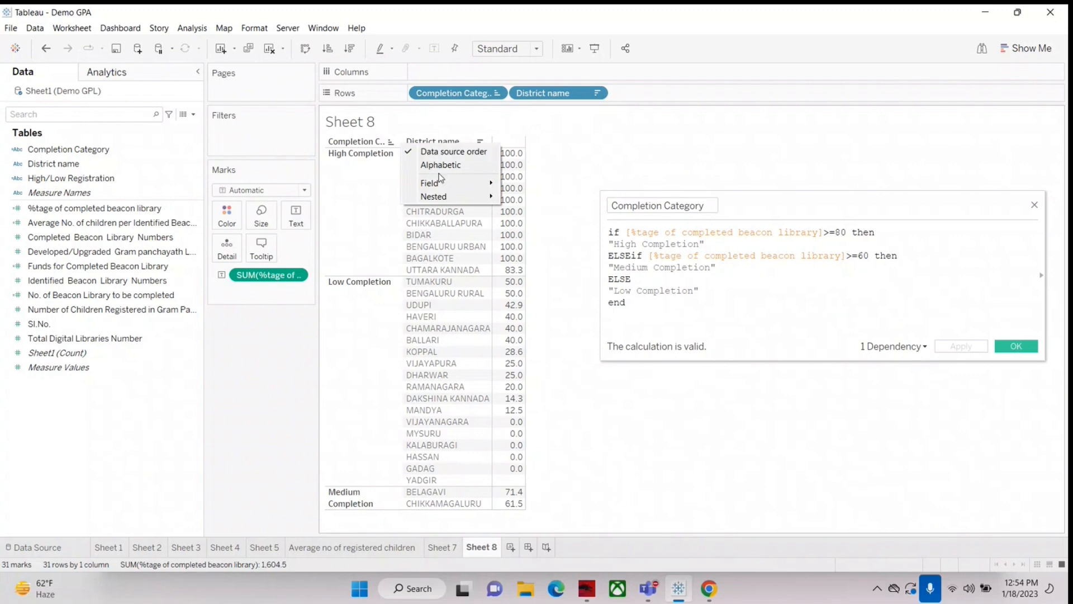
mouse_move(498, 180)
mouse_move(470, 196)
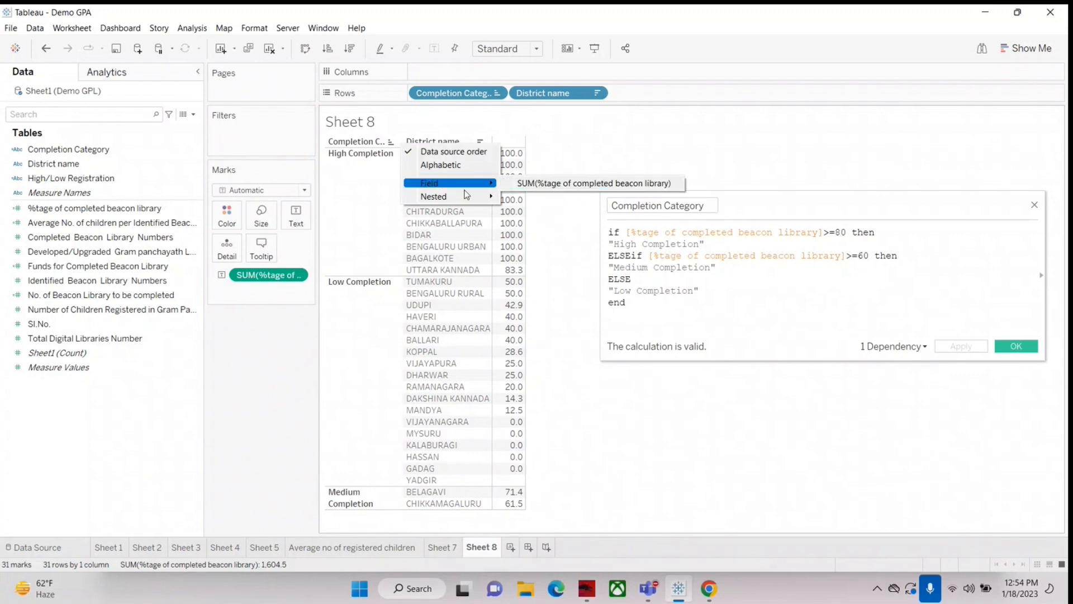
left_click(566, 197)
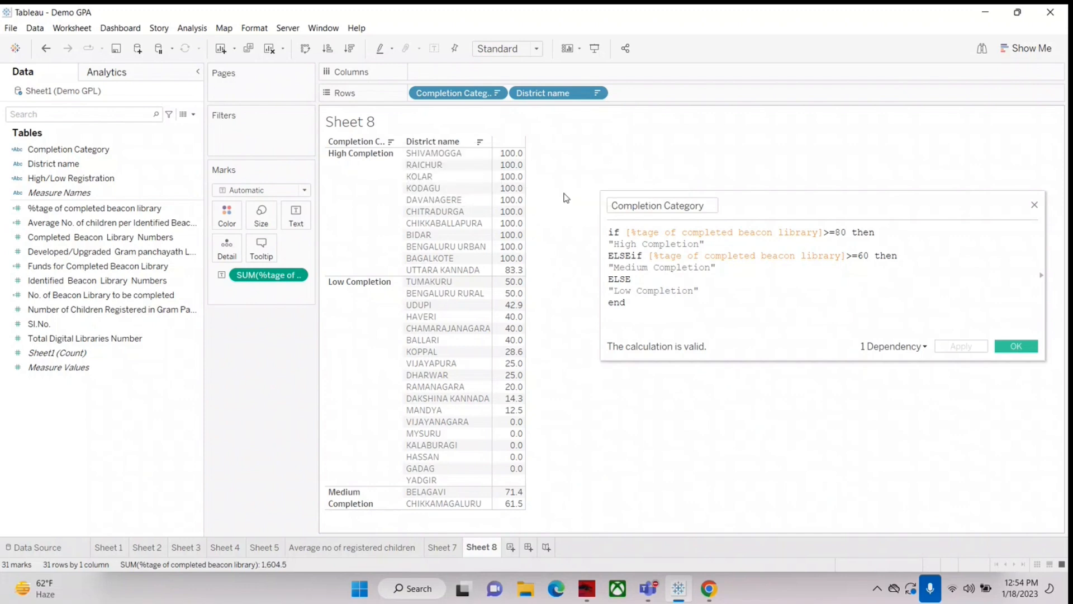
Step: Sort Completion Category manually as High, Medium, Low Completion by moving Low Completion below Medium Completion, and close the calculation editor
left_click(495, 92)
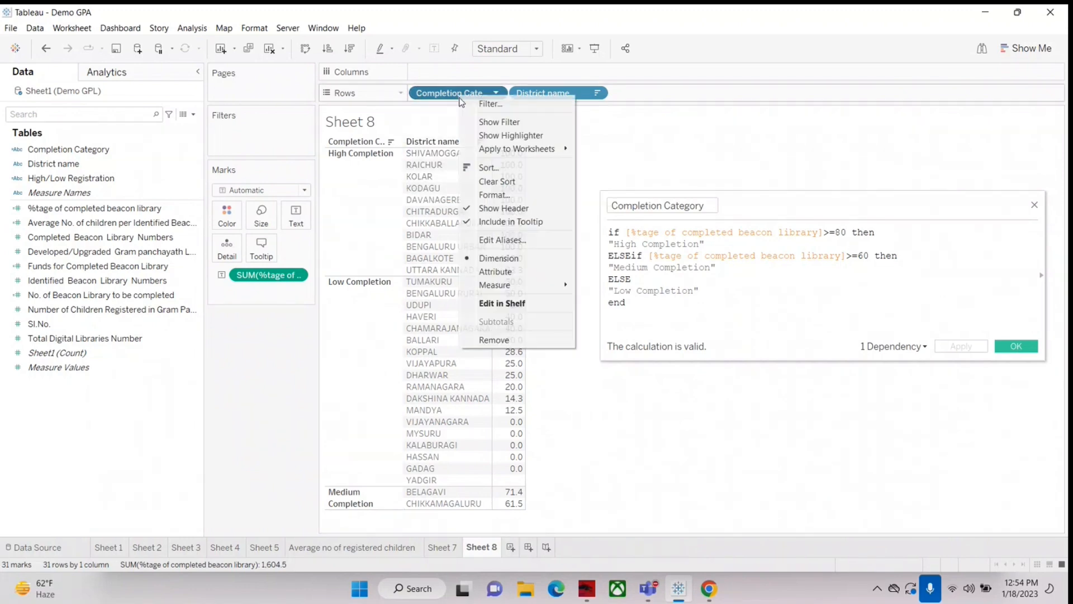
left_click(491, 166)
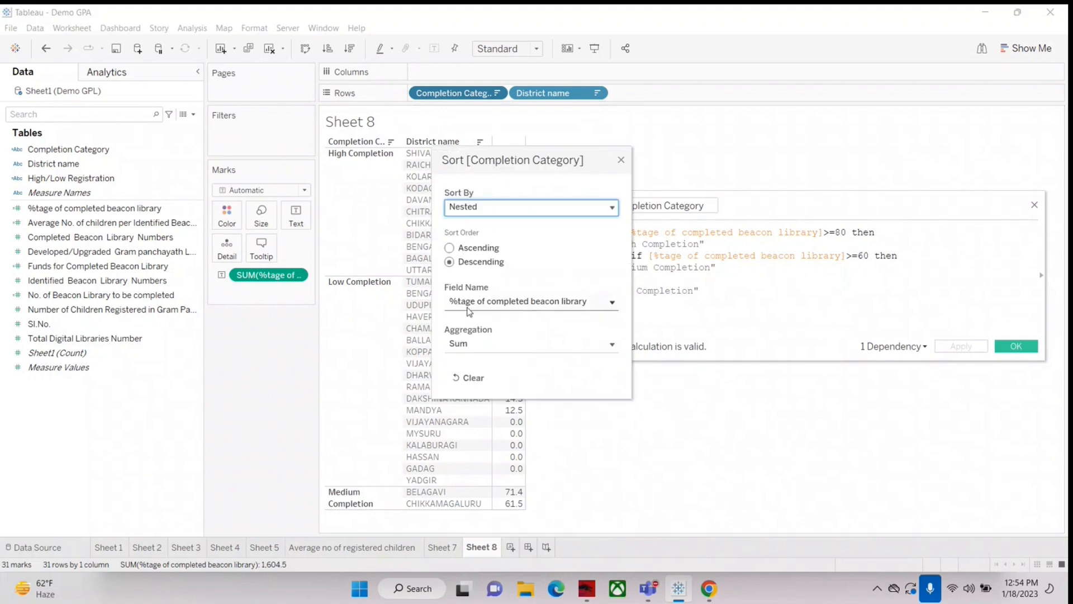
left_click(471, 208)
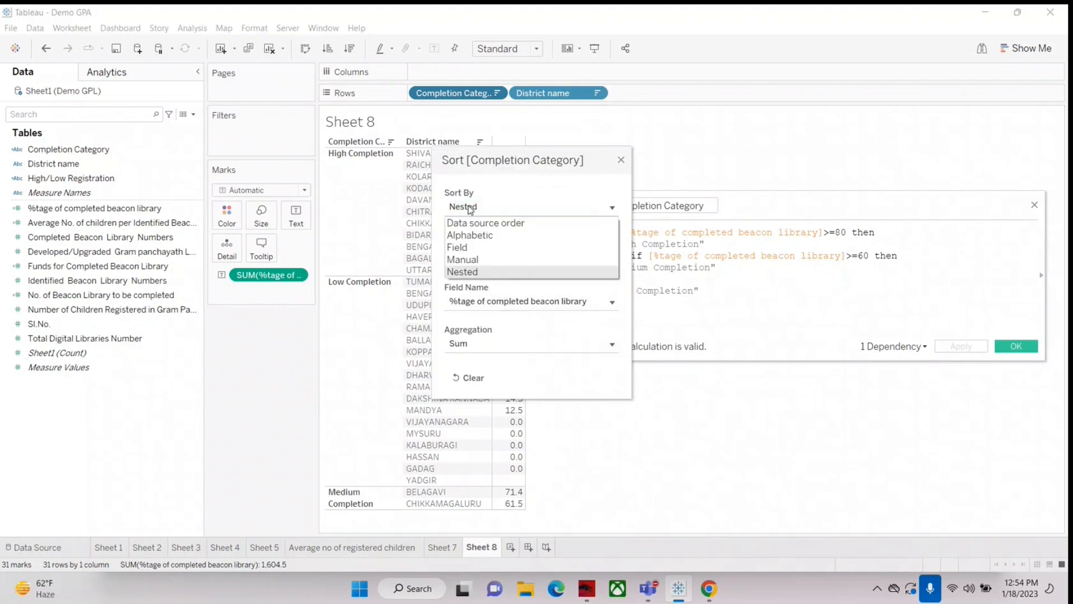
left_click(463, 259)
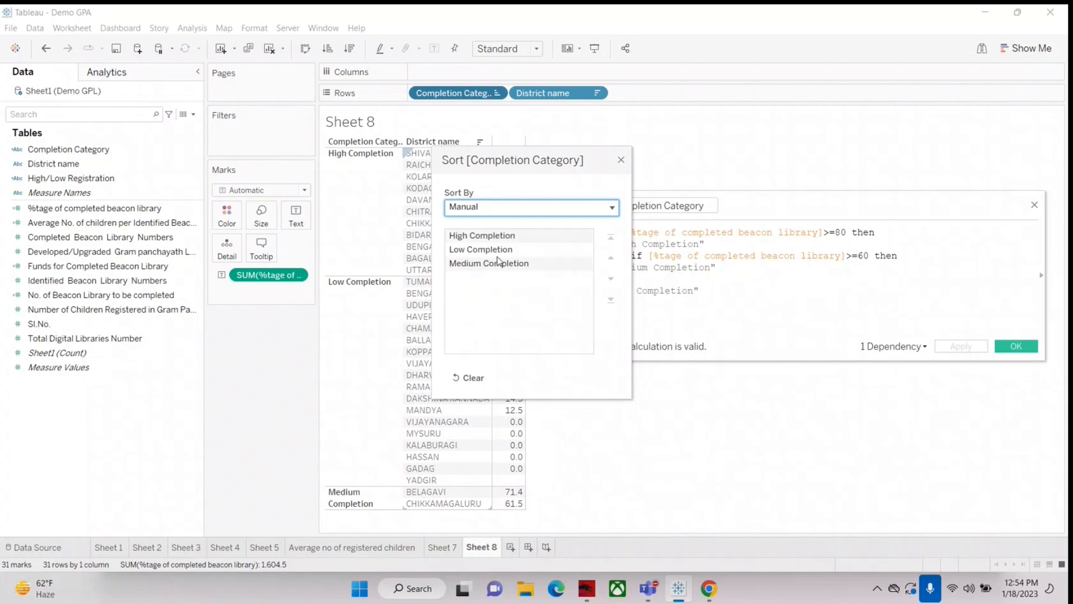
left_click(483, 241)
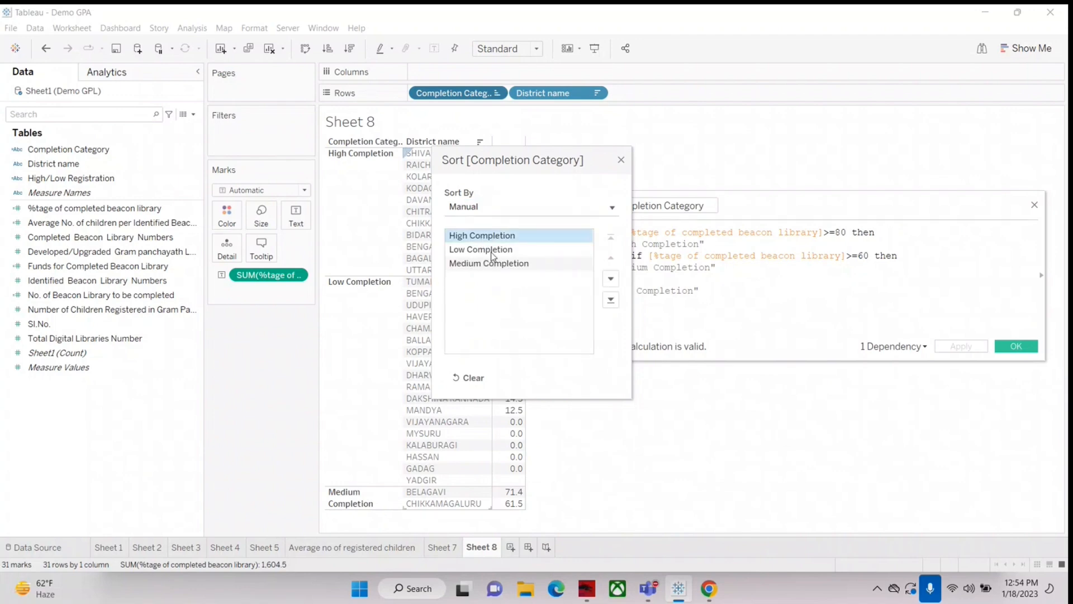
left_click(492, 250)
left_click(611, 278)
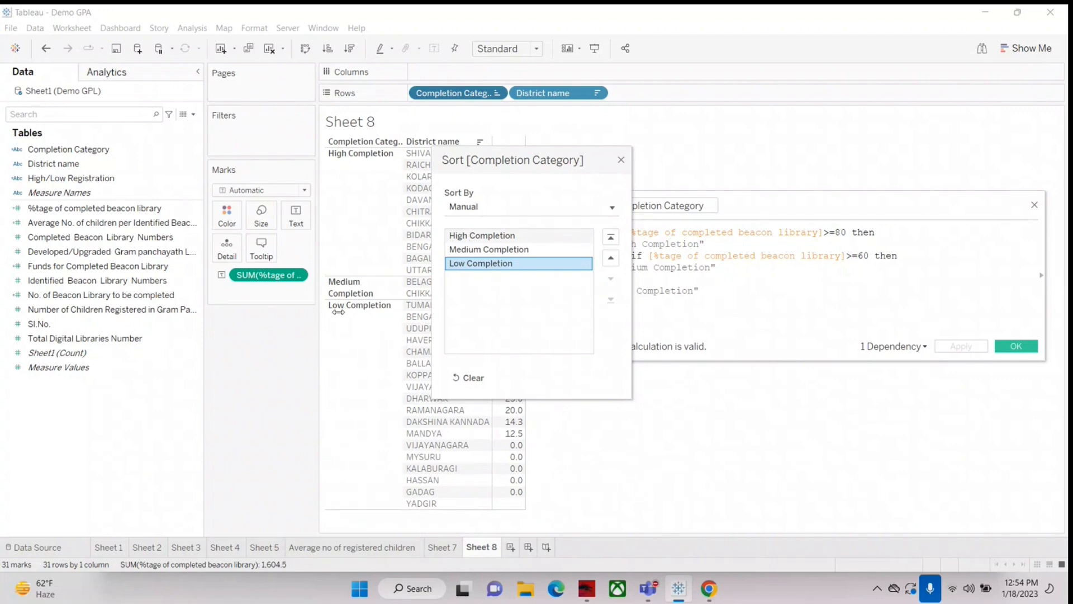
left_click(621, 160)
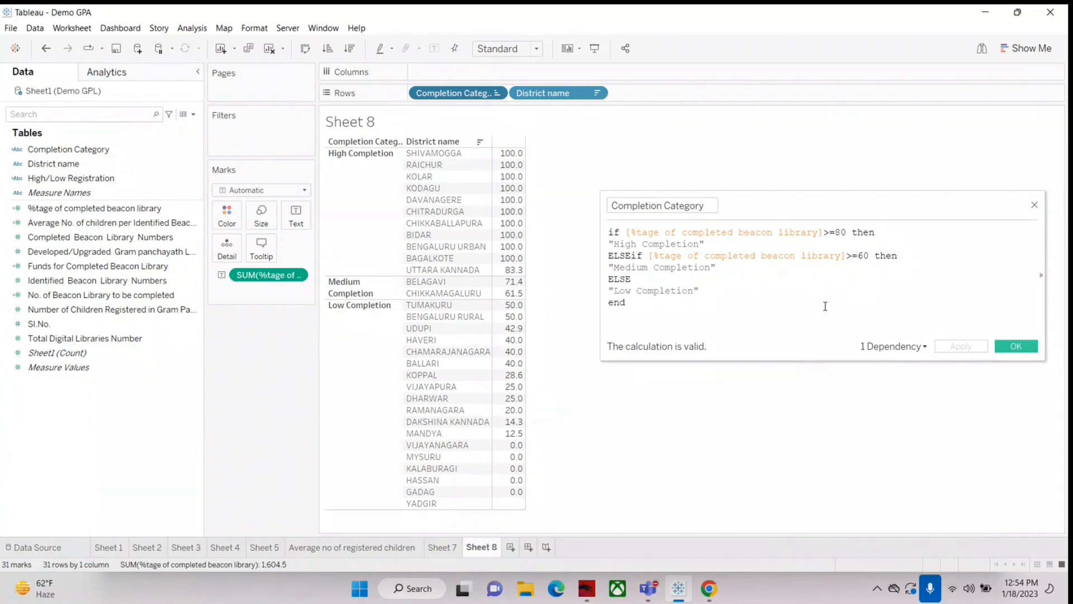
left_click(1035, 205)
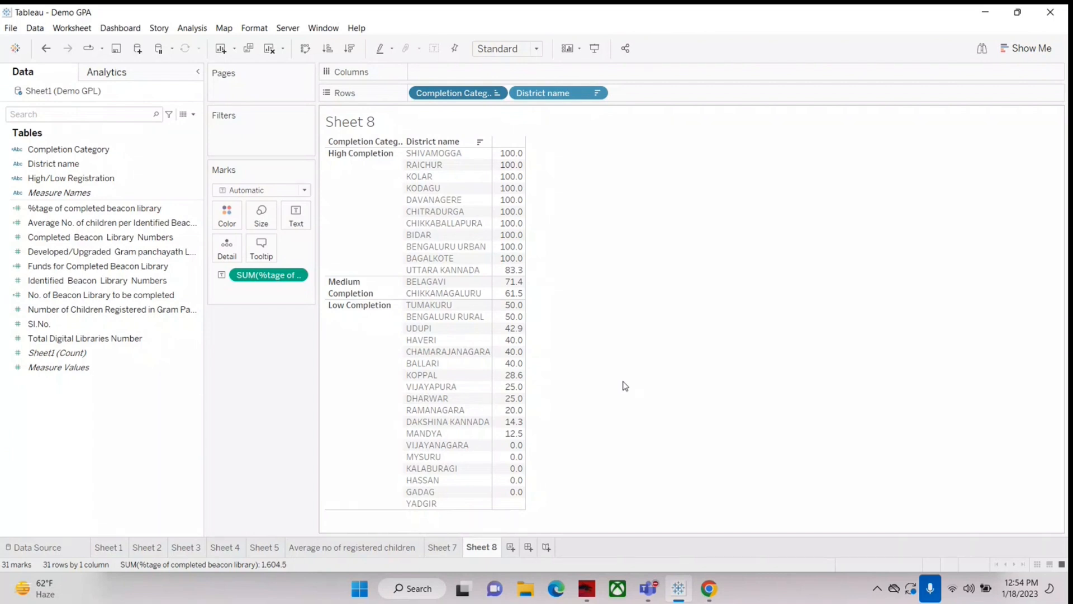
Step: Reopen the Completion Category calculation and examine the >=80 condition in its first branch
mouse_move(518, 272)
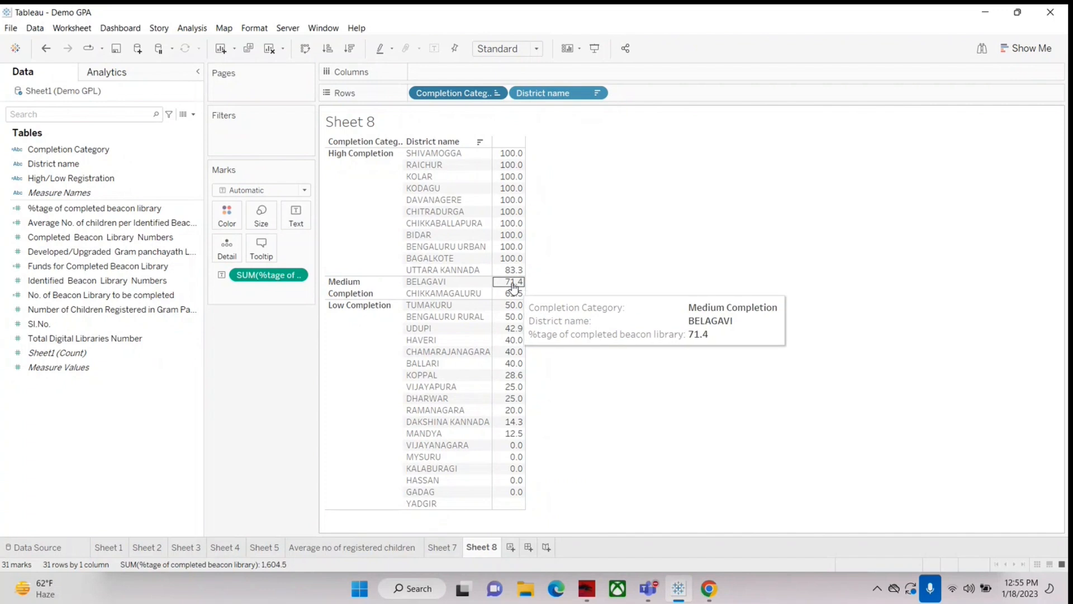
left_click(162, 241)
left_click(73, 147)
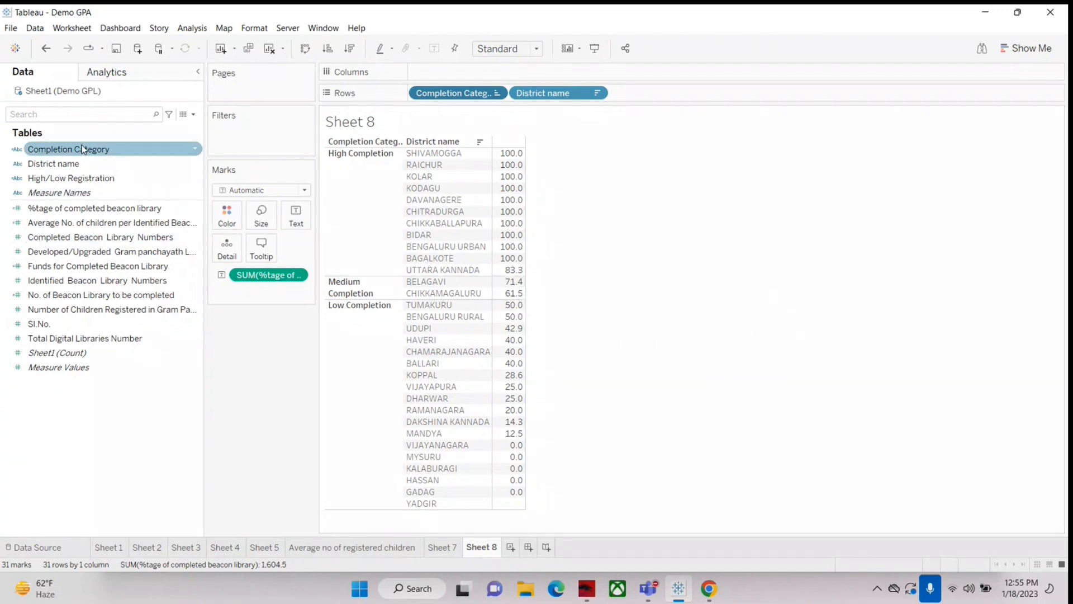
right_click(74, 146)
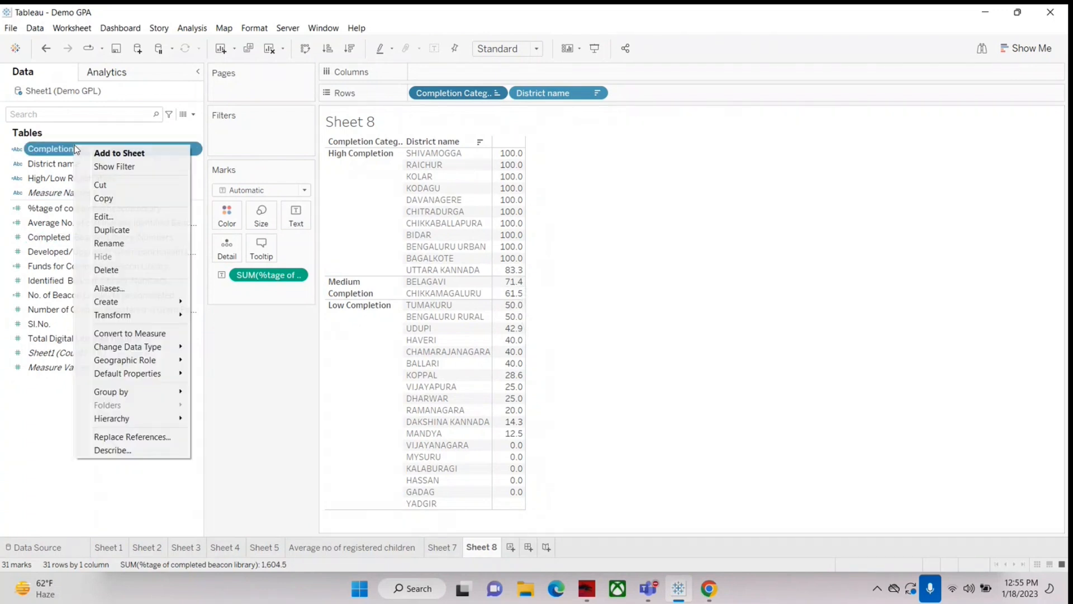
left_click(127, 219)
double_click(818, 231)
left_click_drag(819, 232, 733, 231)
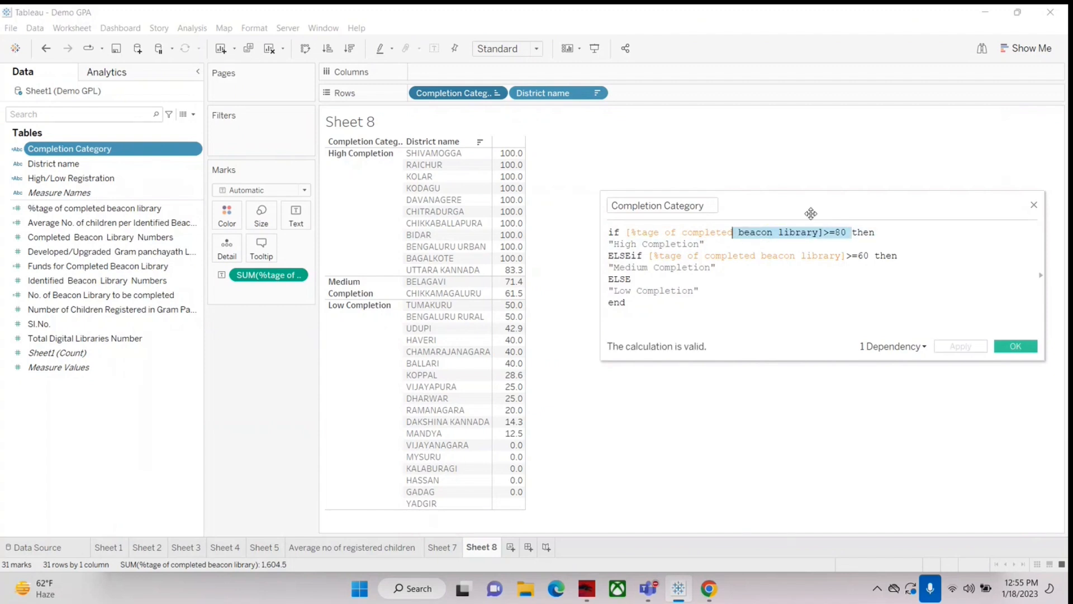
Step: Examine the >=80 condition and the Medium Completion and Low Completion results in the Completion Category formula
left_click_drag(880, 232, 706, 232)
left_click_drag(613, 267, 699, 267)
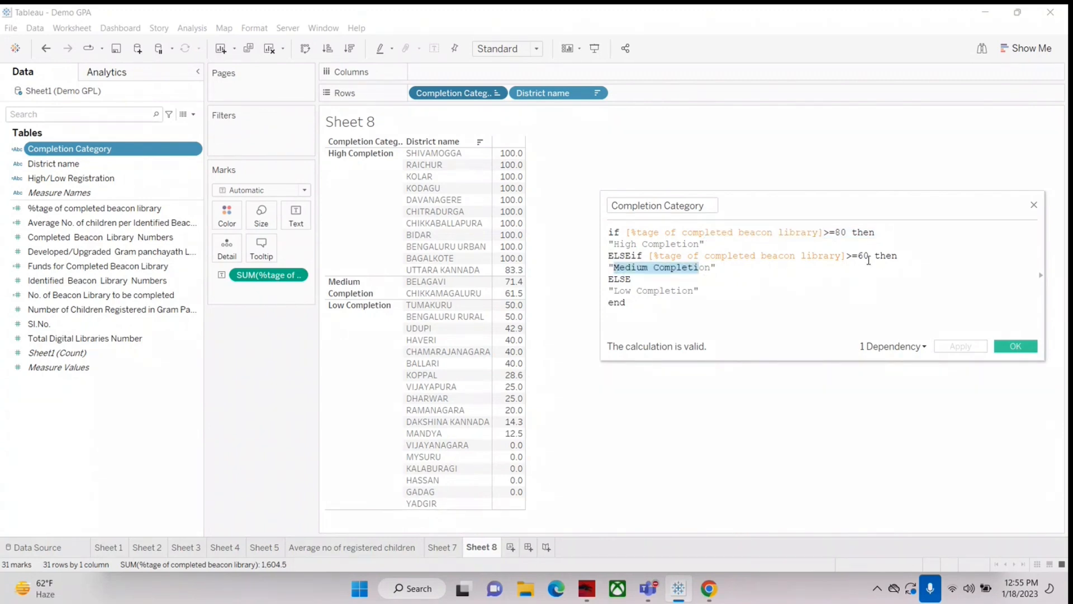
left_click_drag(610, 291, 710, 292)
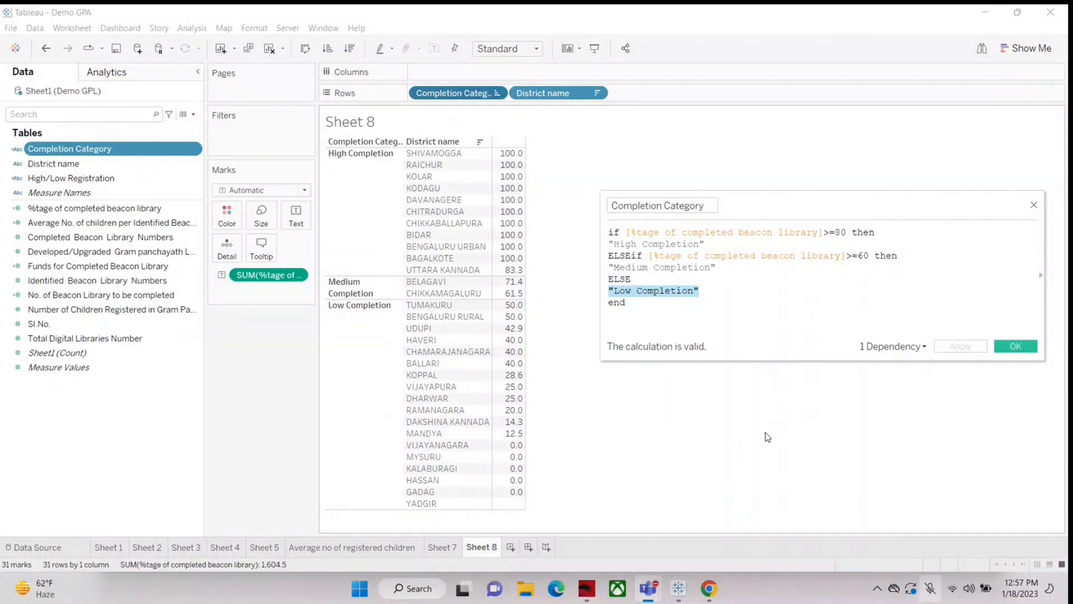
left_click(949, 543)
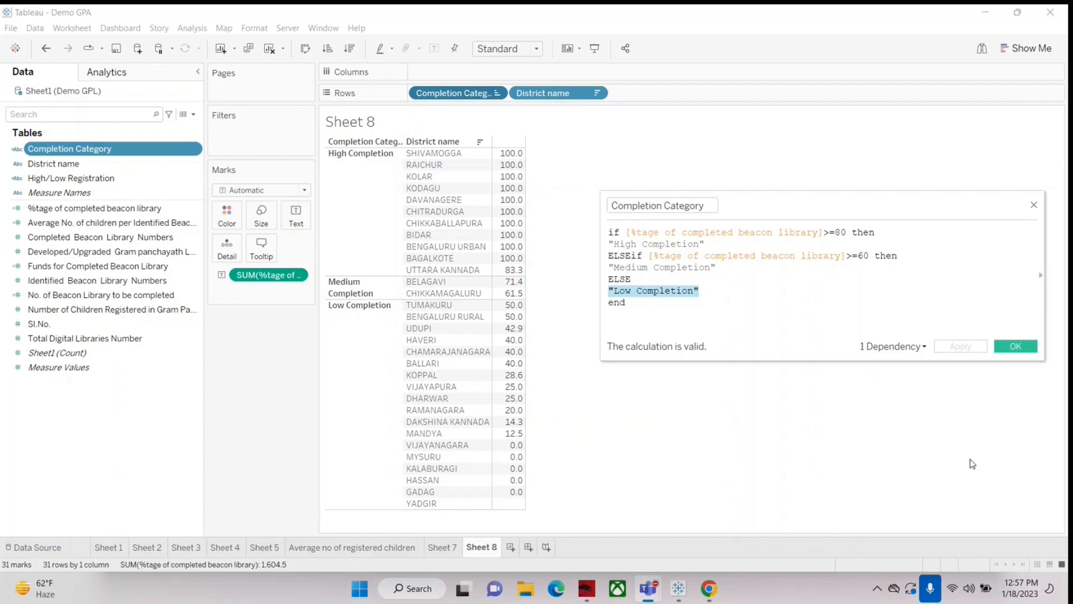
left_click(996, 488)
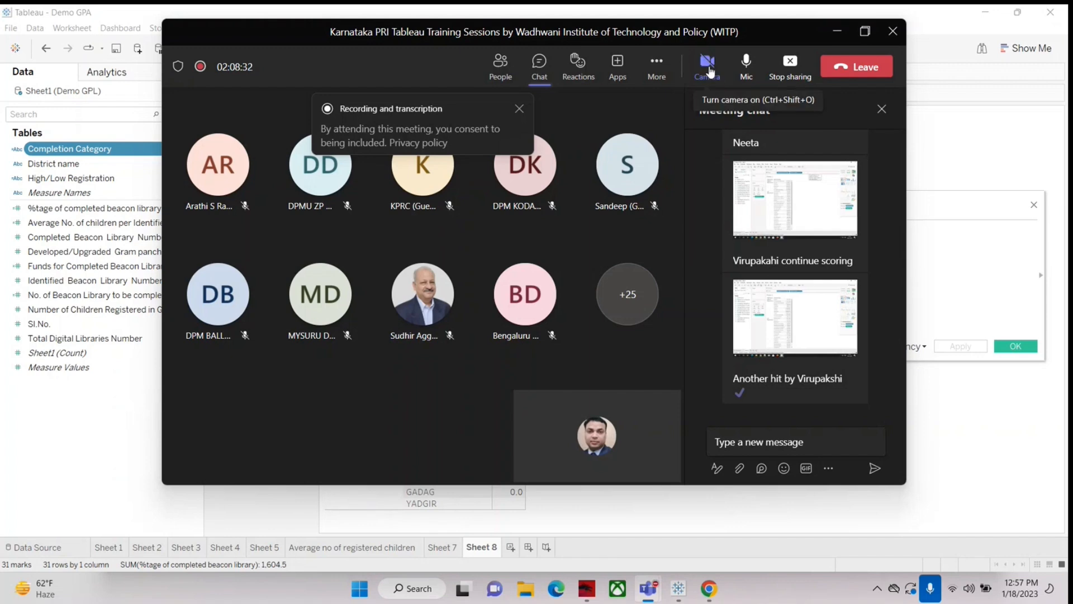
mouse_move(708, 70)
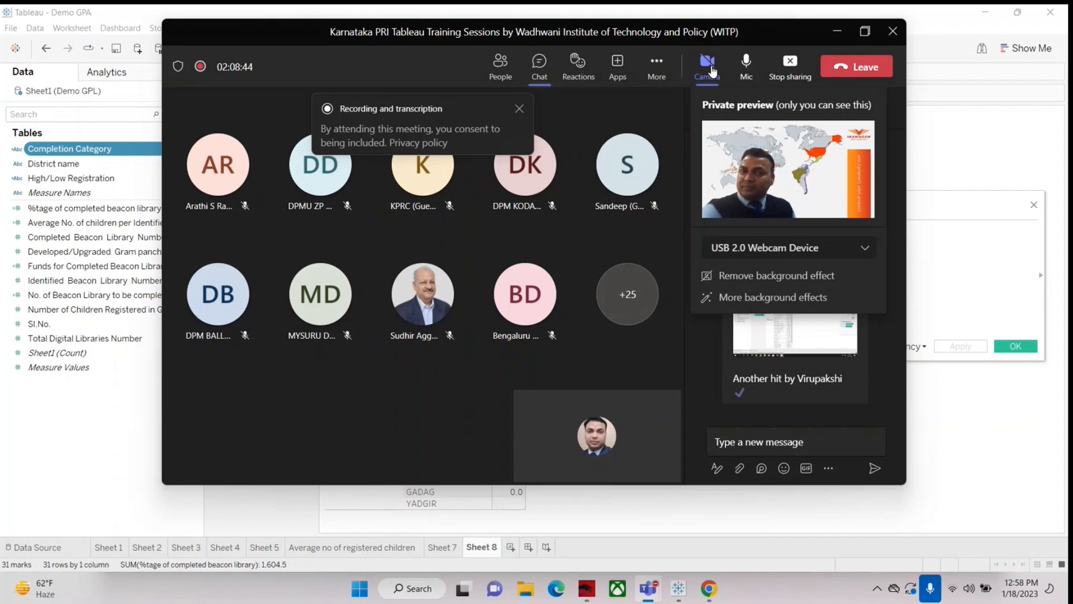
left_click(837, 30)
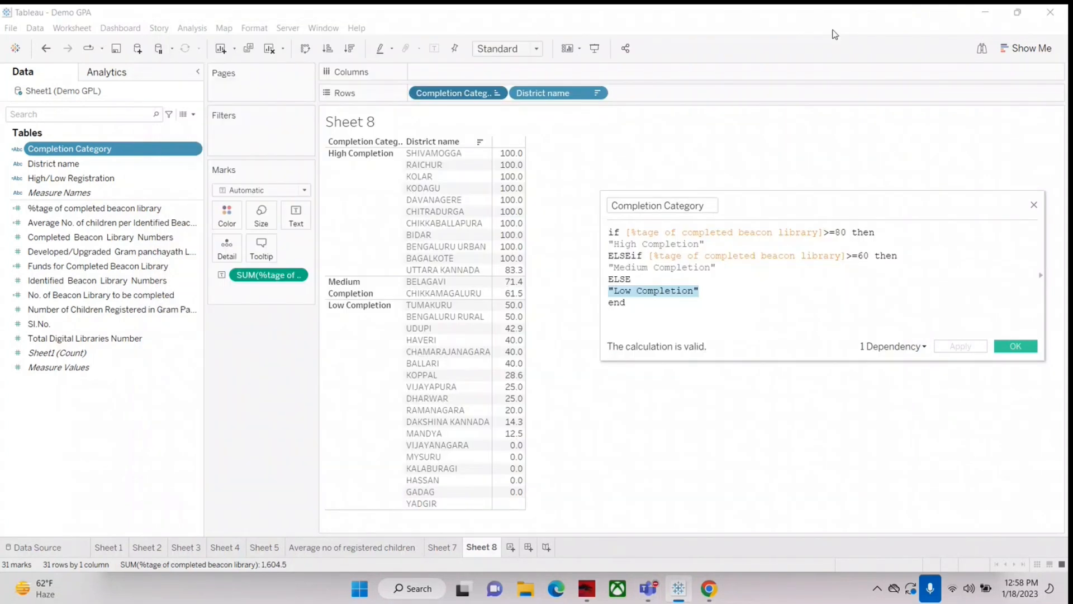
Step: Highlight the entire Completion Category formula for review
left_click(709, 291)
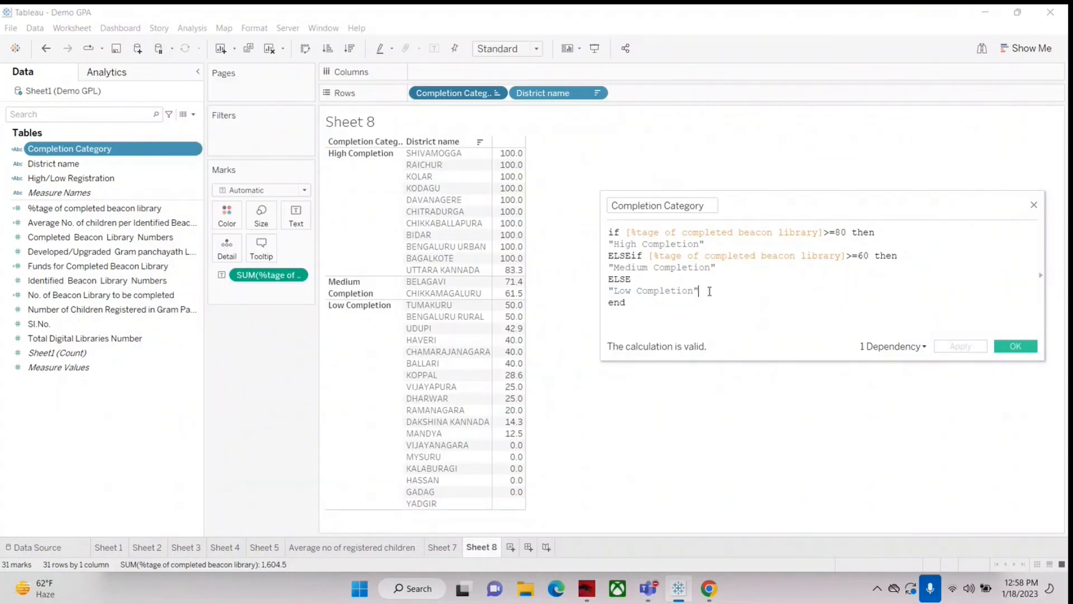
key("ctrl+a")
left_click(643, 312)
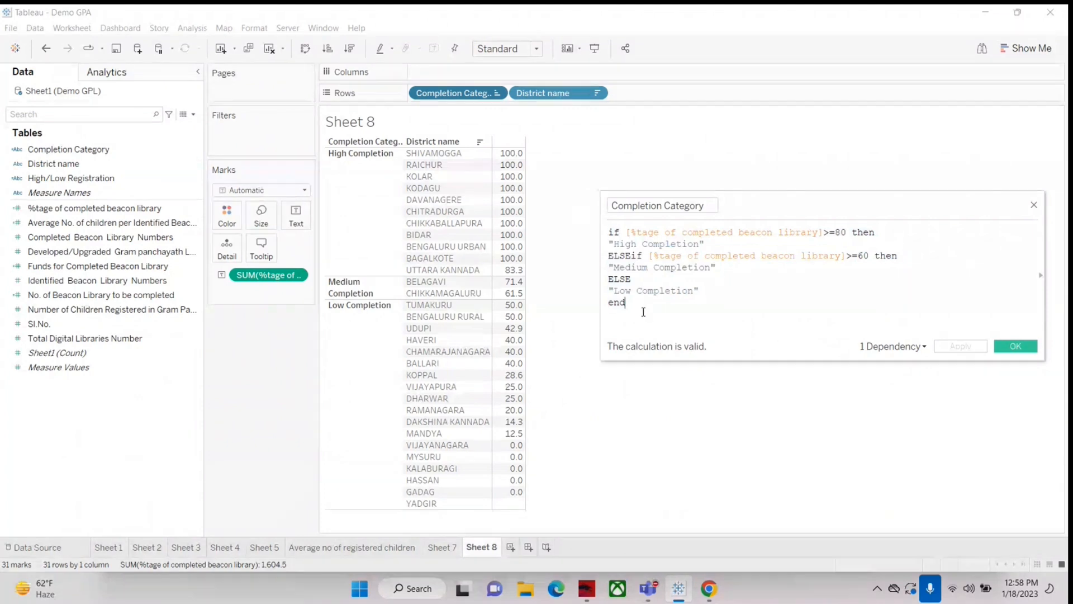
key("ctrl+a")
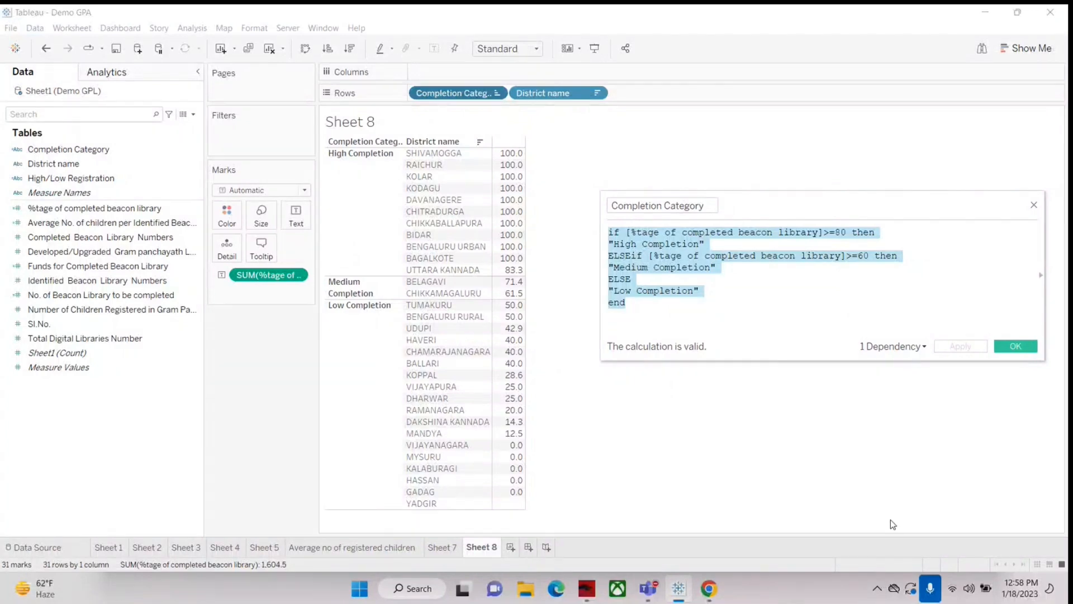
Step: Open the %tage of completed beacon library calculation, widen its editor to show the full formula, and examine the two fields being divided
right_click(56, 208)
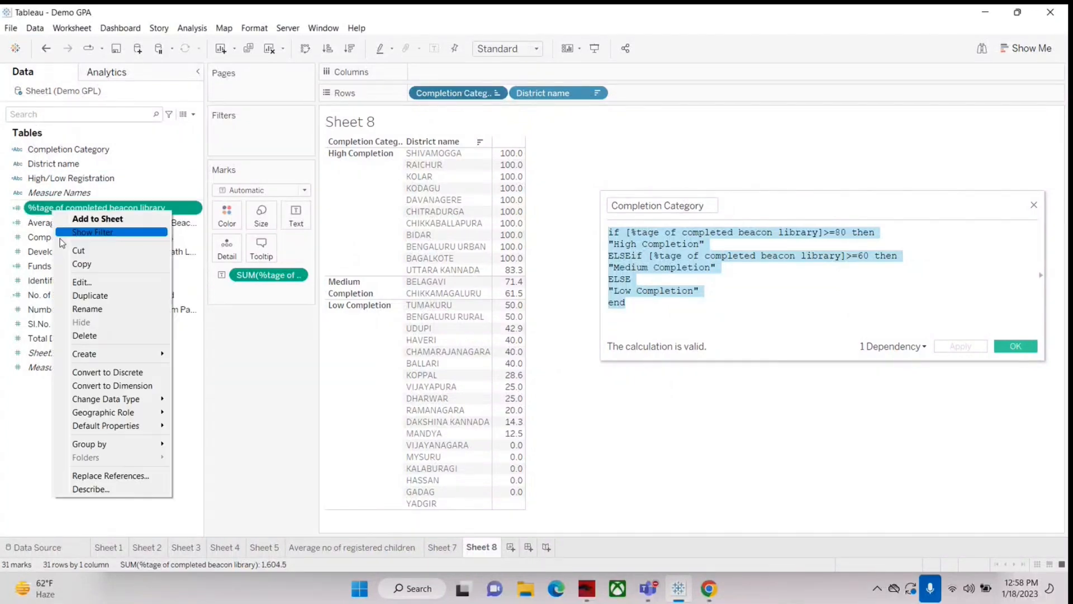
left_click(84, 288)
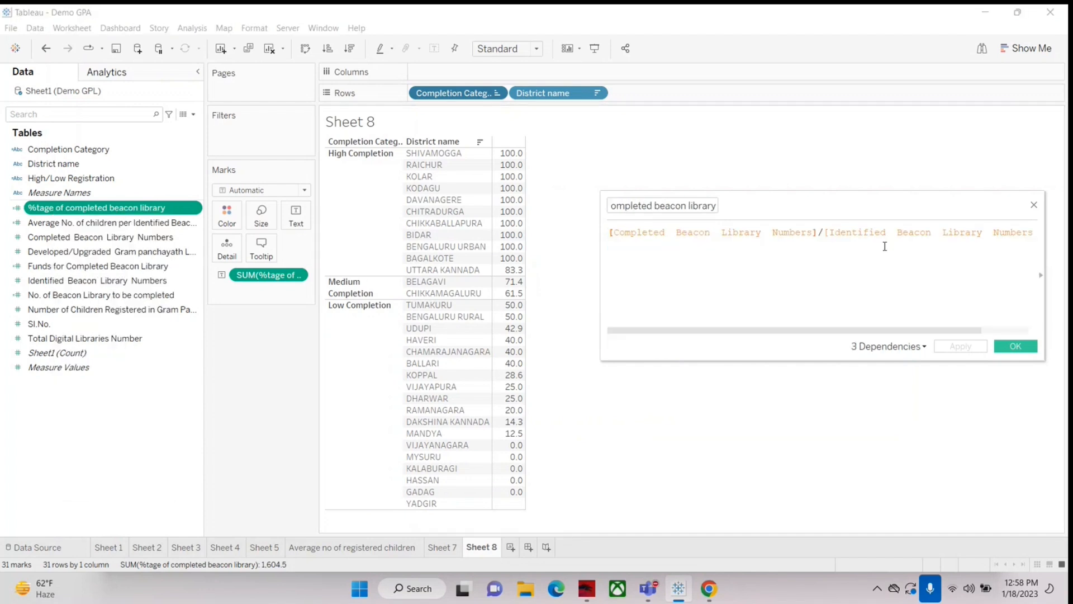
left_click_drag(910, 196, 689, 226)
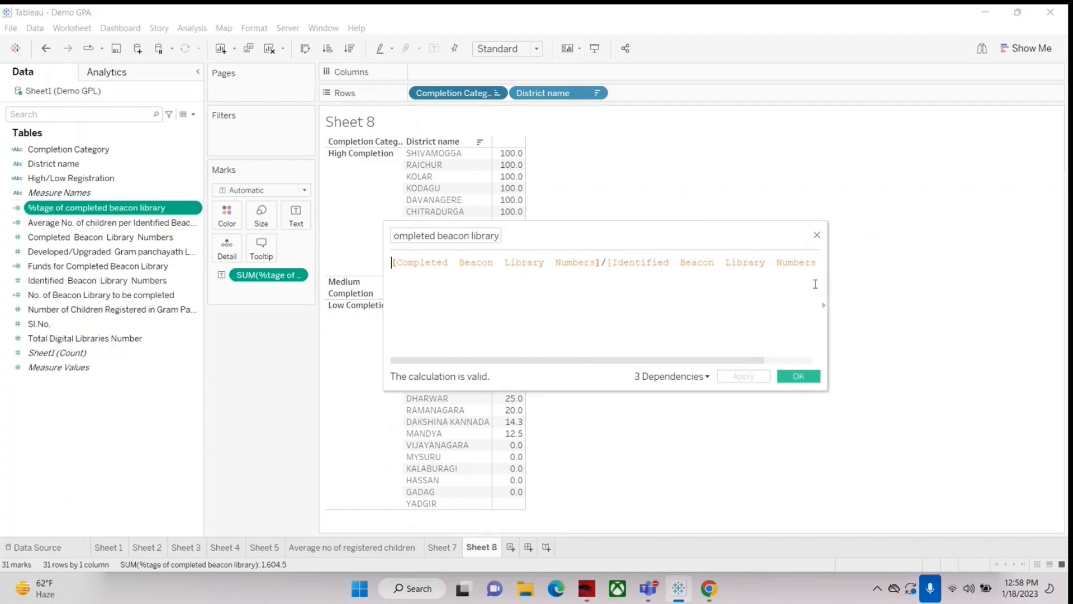
left_click_drag(829, 296, 934, 283)
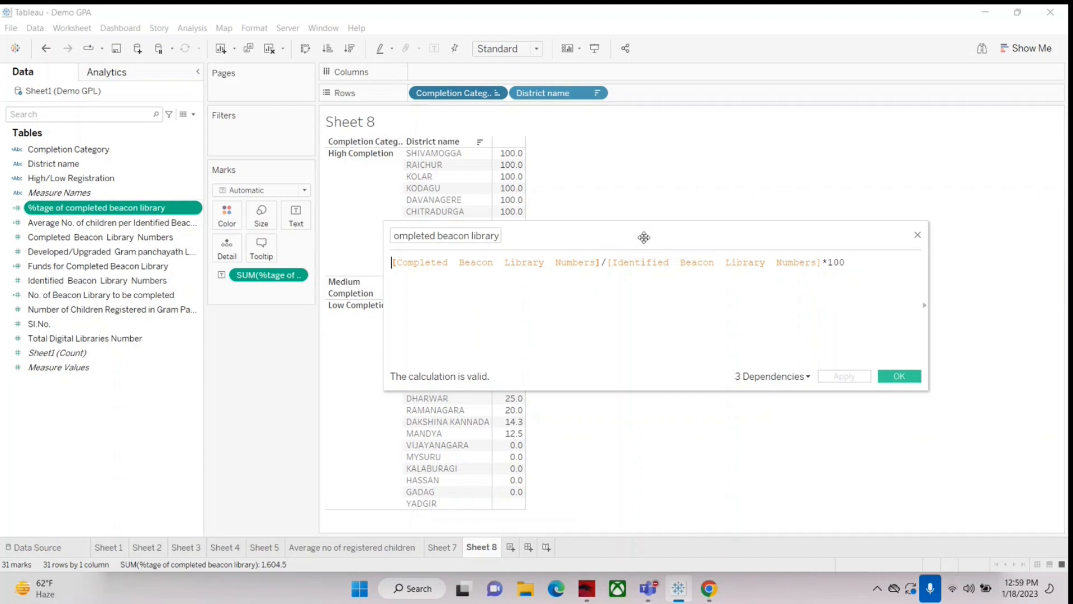
left_click_drag(642, 237, 638, 201)
left_click(390, 227)
left_click_drag(390, 228, 817, 224)
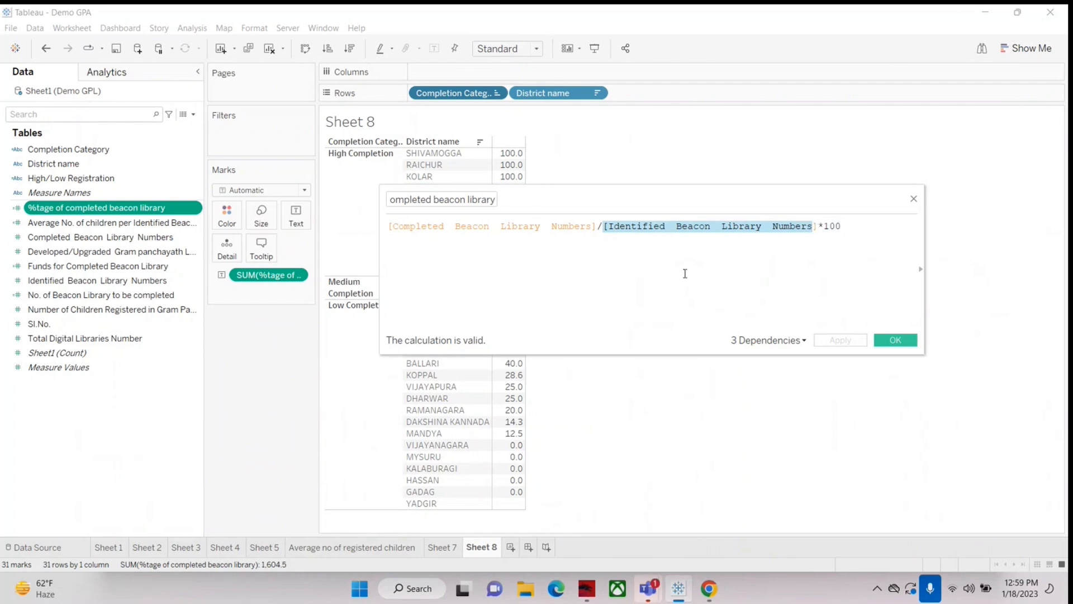
left_click(561, 260)
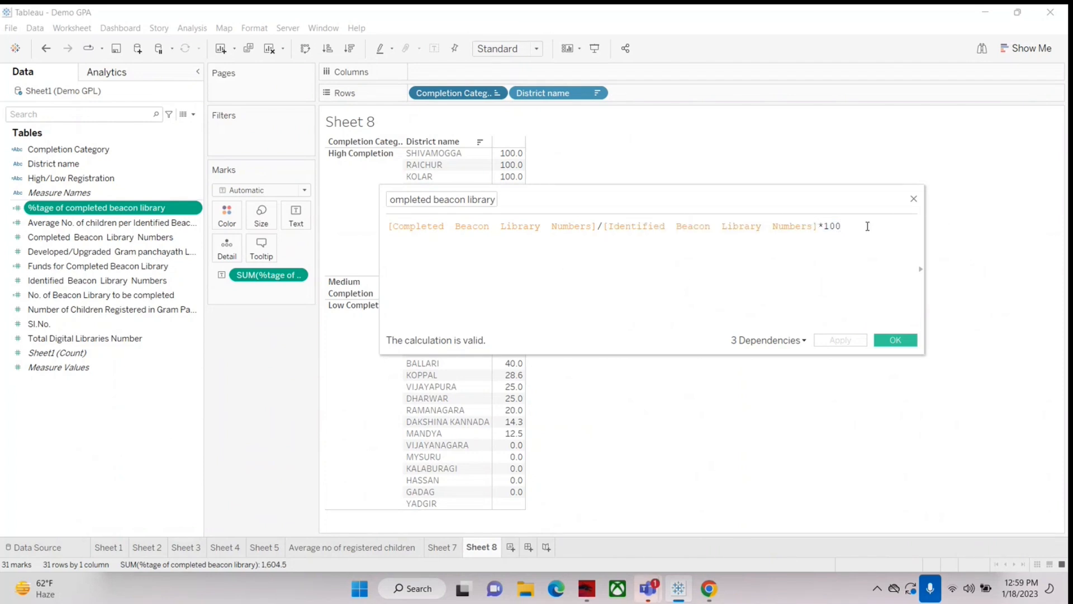
Step: Write the worked example "300 out of 500" and "300/500" on separate lines below the percentage formula
key("Return")
type("300")
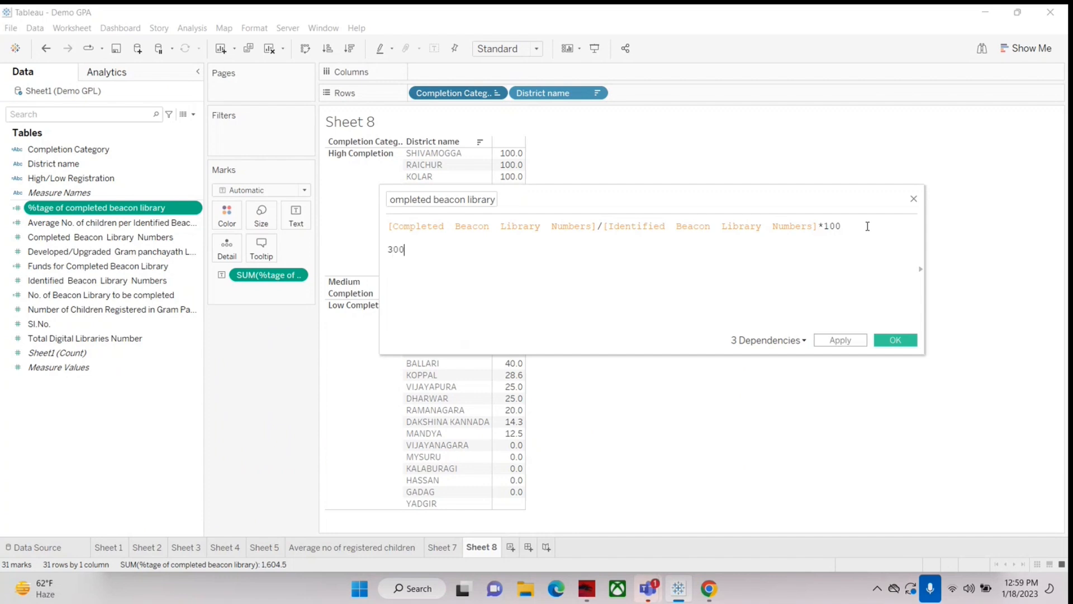
type(" out of 500")
key("Return")
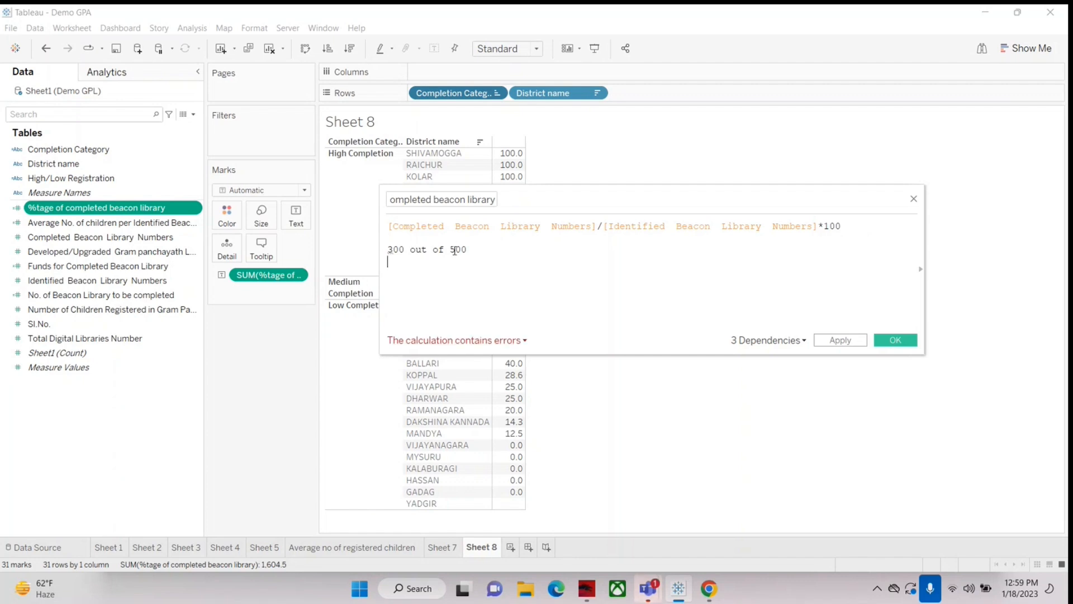
type("300/500")
key("Return")
key("Return")
Step: Add the note "compl BL/Idt BL" below the example, and append *100 to both the 300/500 line and this note
type("c")
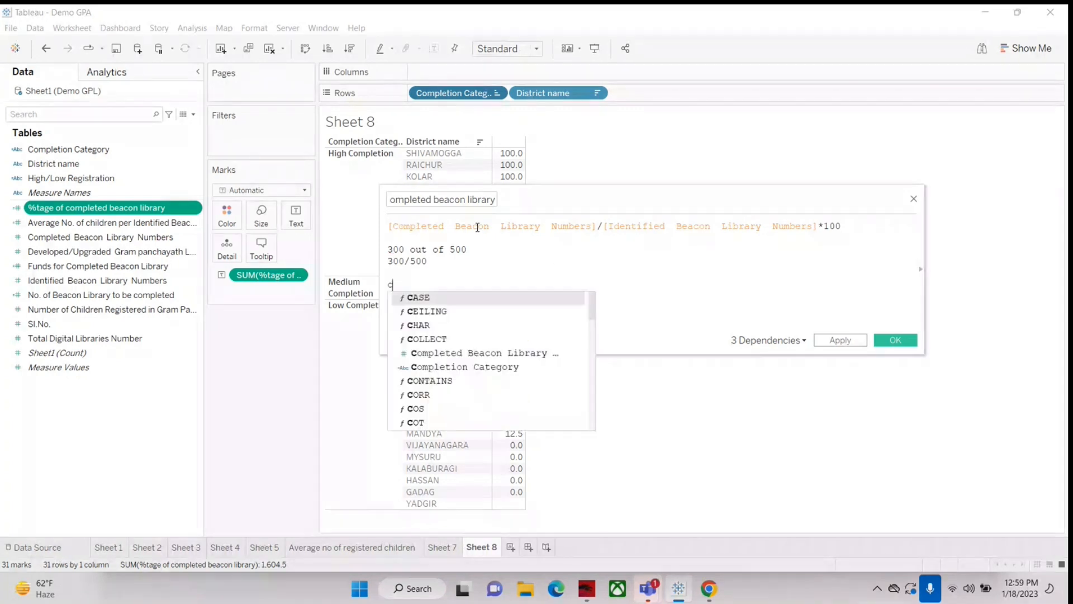
type("ompl")
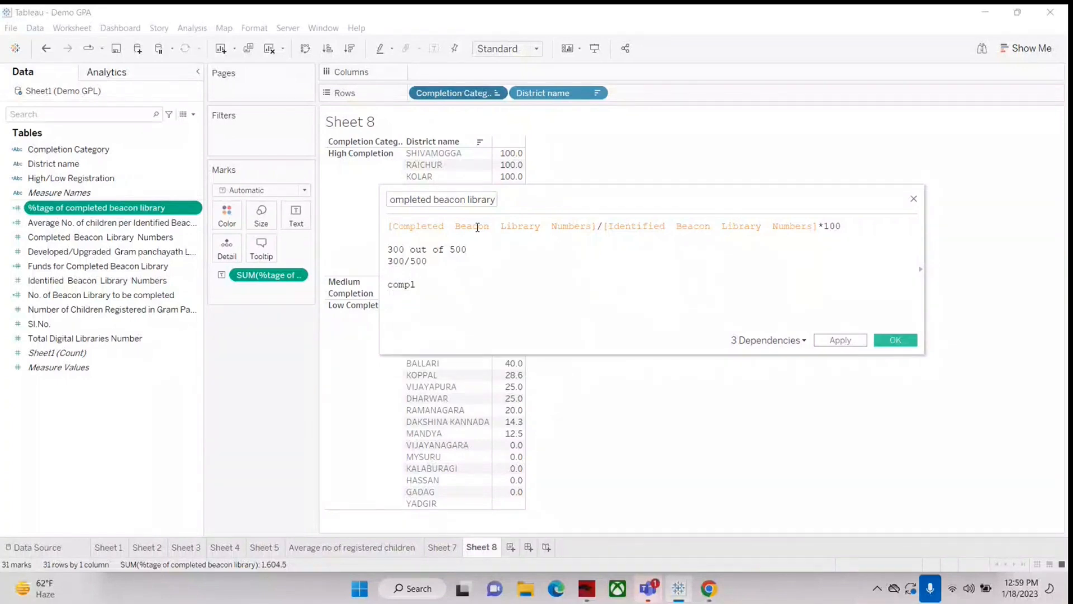
type(" BL/Idt BL")
left_click(429, 262)
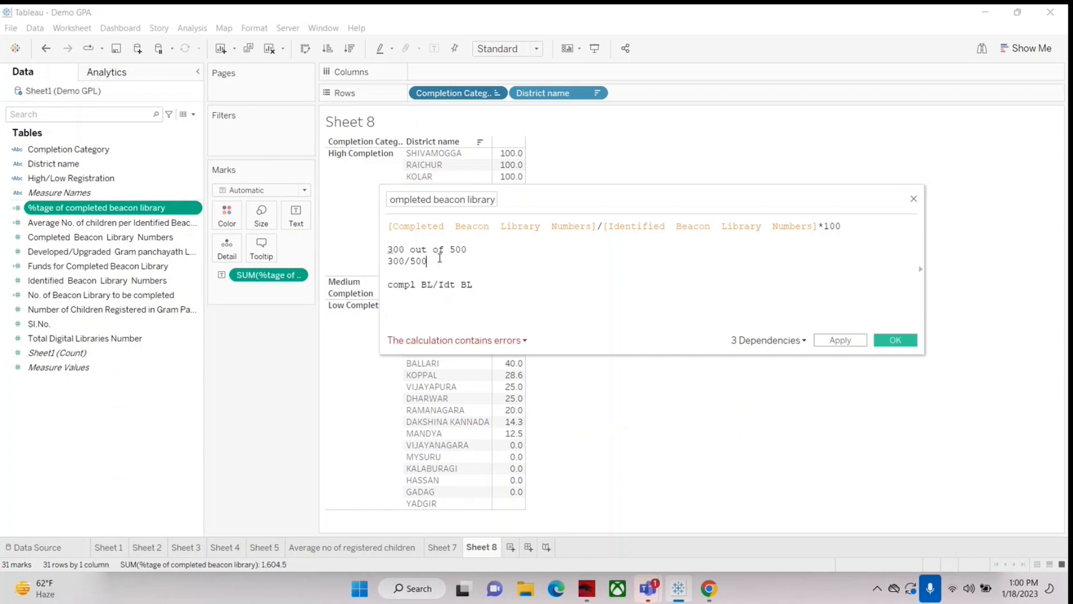
type("*100")
left_click(481, 287)
type("*100")
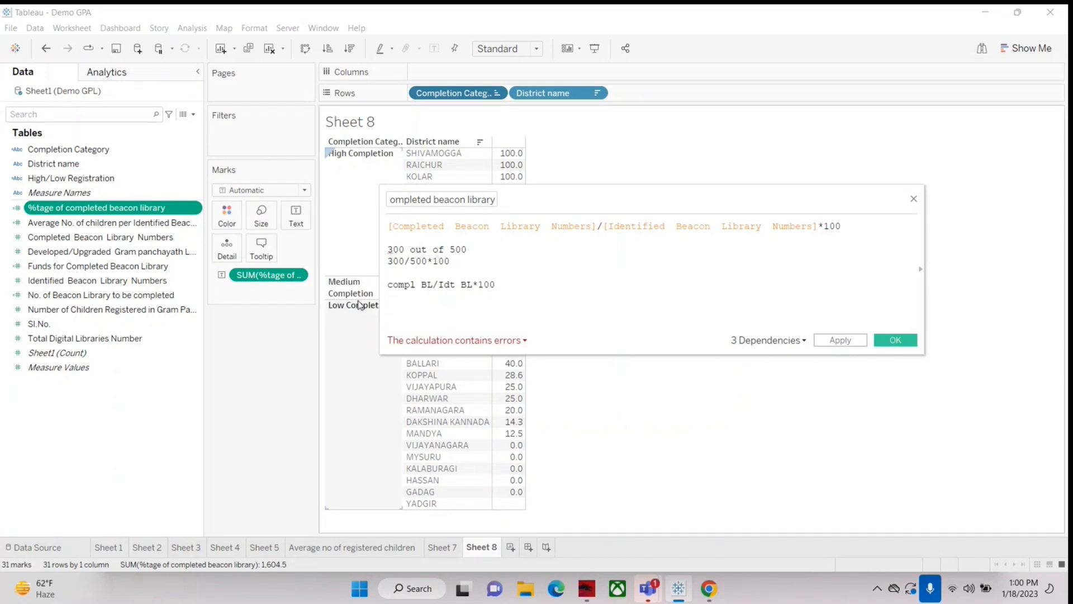
Step: Examine the completed and identified library fields in the percentage formula, and close the editor without saving the notes
left_click_drag(389, 224, 816, 228)
left_click(604, 228)
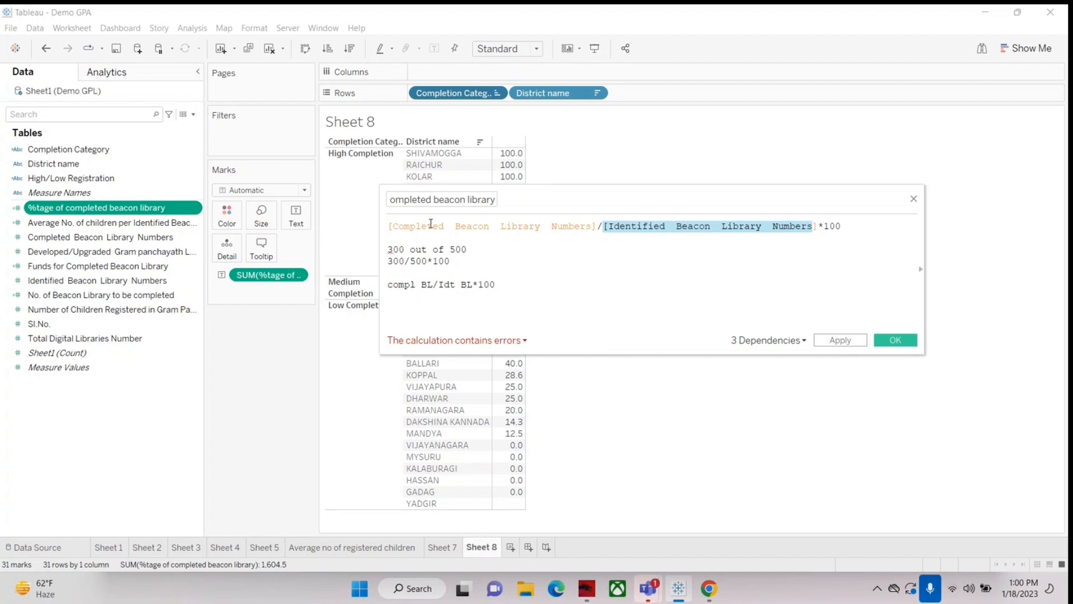
left_click(914, 199)
Step: Add Completed Beacon Library Numbers and Identified Beacon Library Numbers to the Sheet 8 table and widen its value columns
left_click(56, 237, "ctrl")
left_click_drag(56, 237, 505, 271)
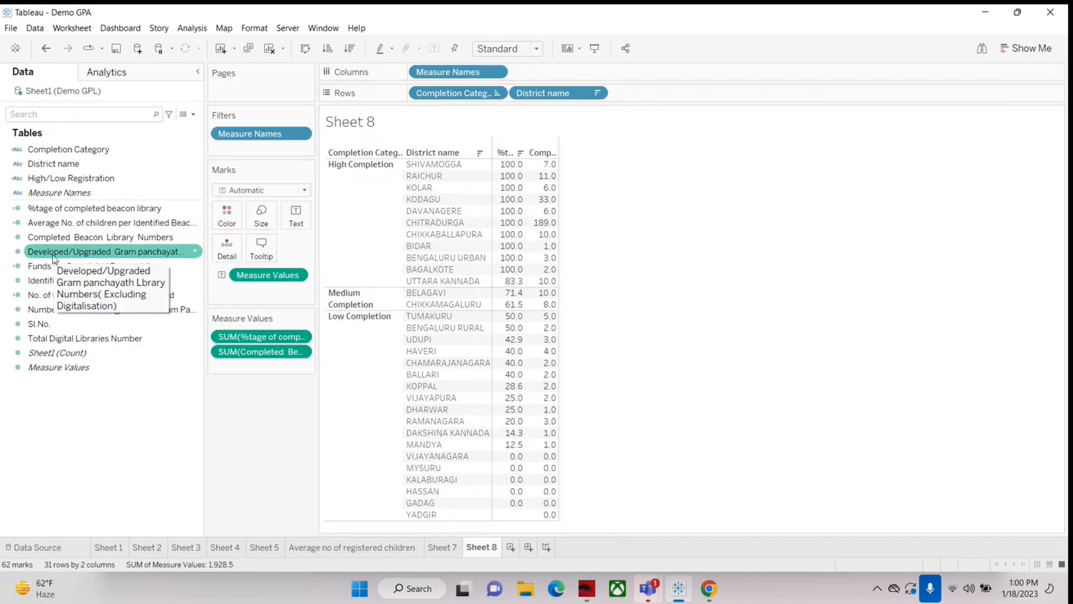
left_click_drag(54, 256, 545, 317)
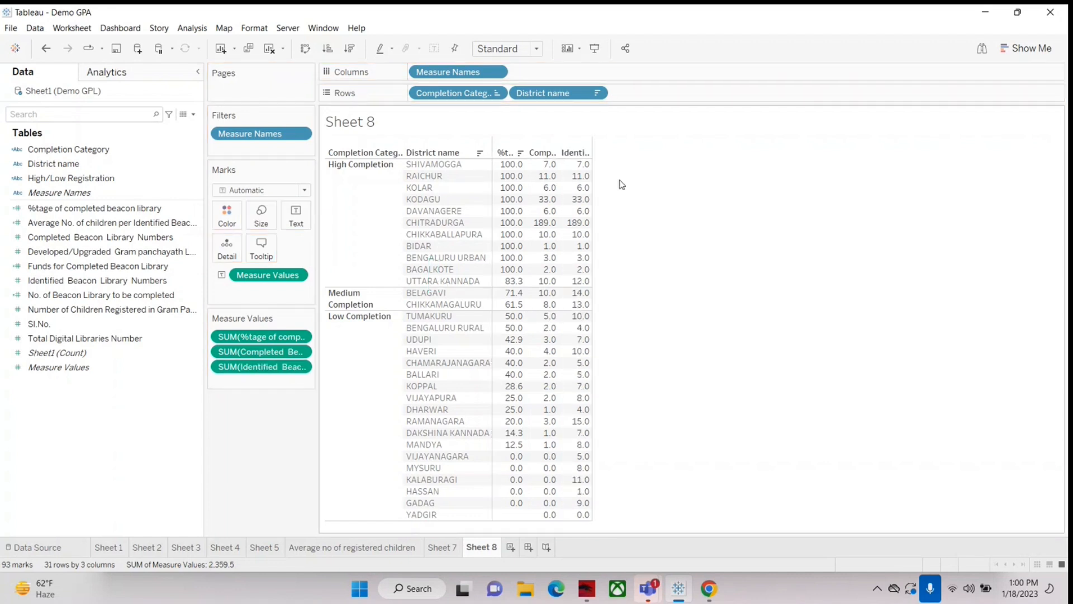
left_click_drag(591, 141, 662, 150)
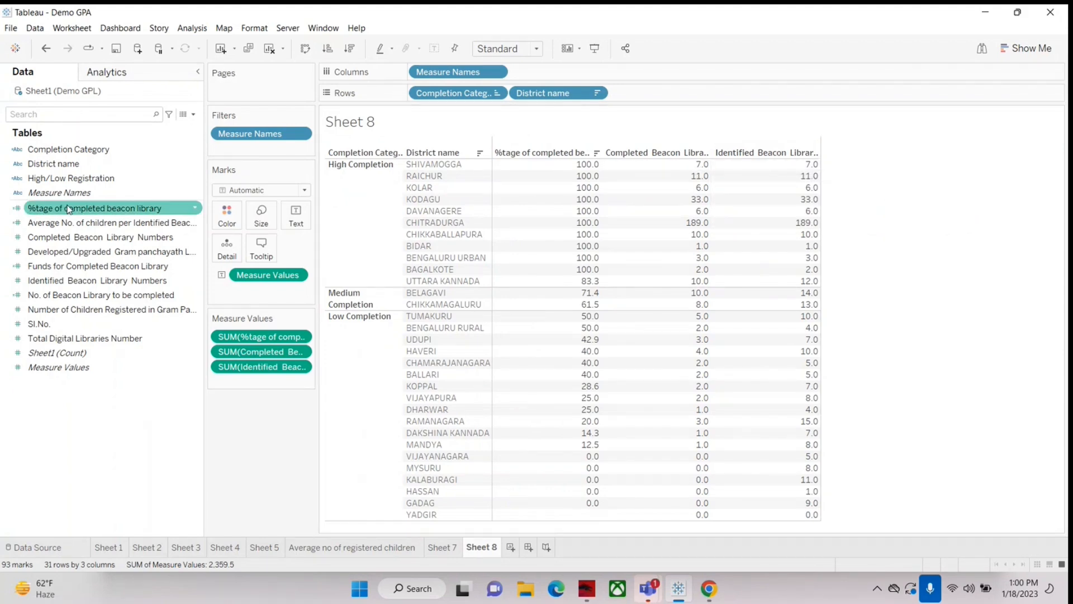
Step: Reopen the %tage of completed beacon library calculation and move its editor below the Haveri row to compare the formula with the table
left_click(54, 210)
right_click(54, 210)
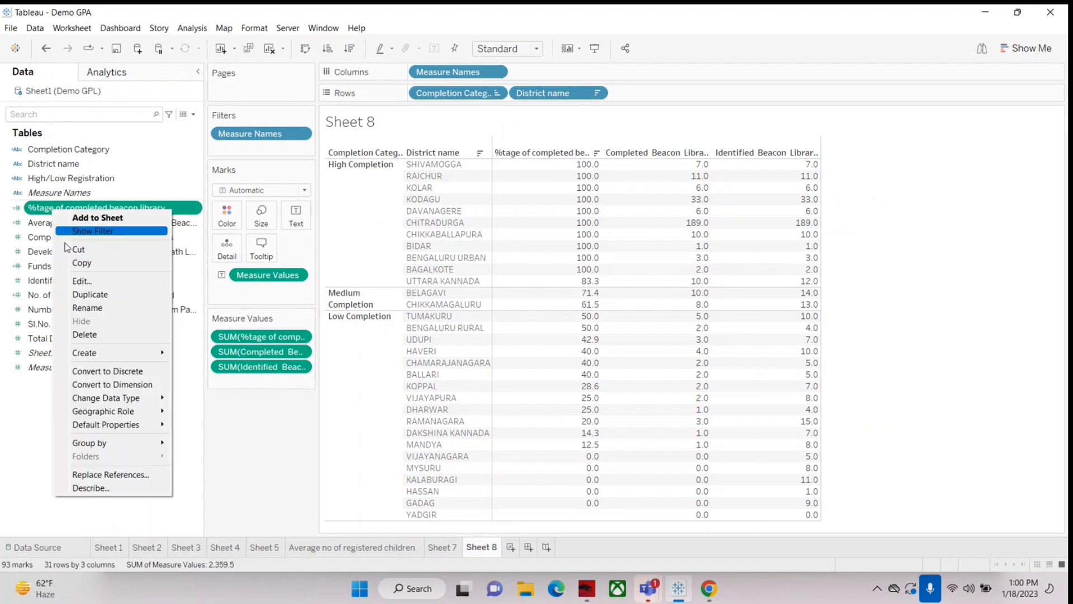
left_click(78, 282)
left_click_drag(650, 204, 690, 313)
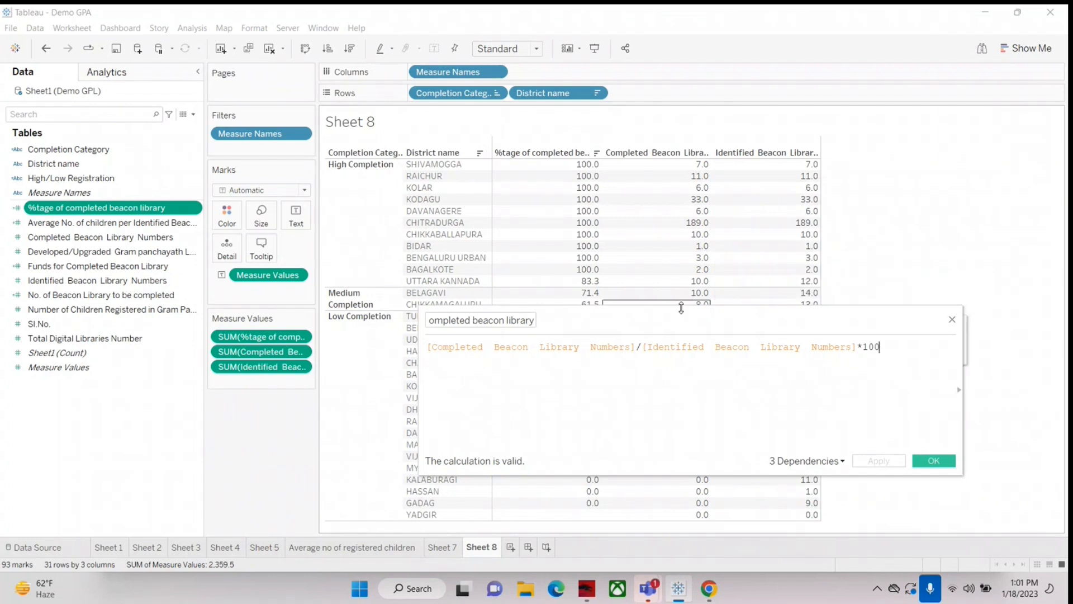
left_click_drag(673, 320, 663, 361)
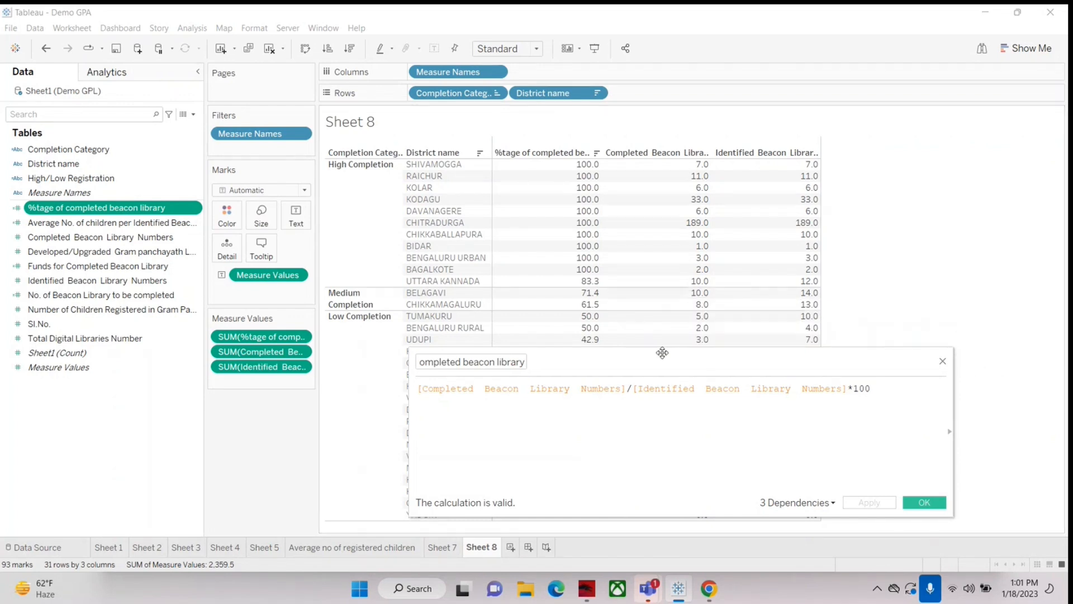
left_click_drag(660, 358, 652, 386)
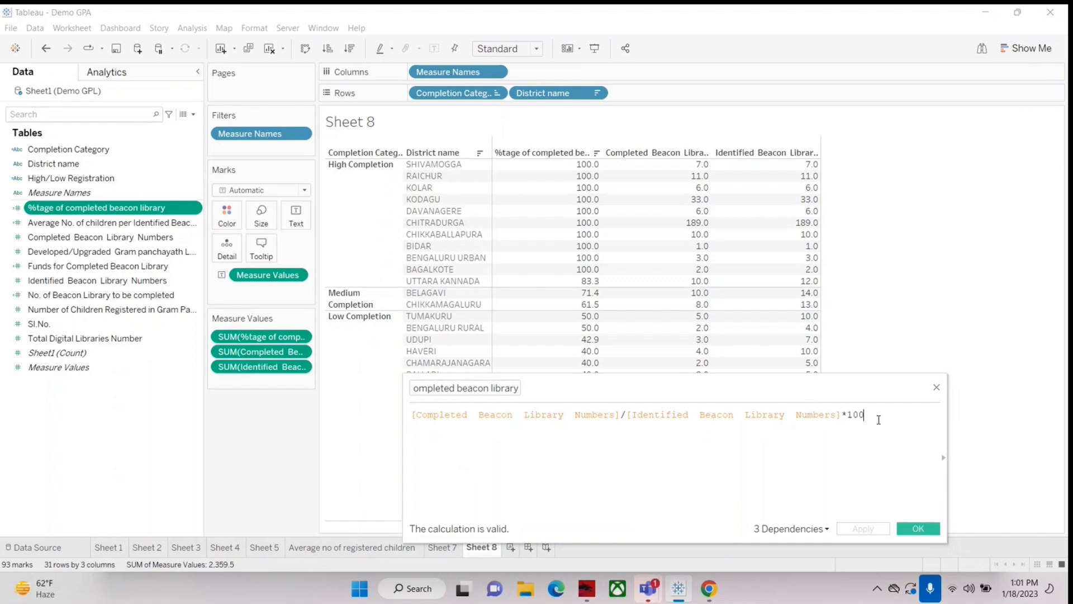
Step: Write the worked example "4/10*100=40" below the percentage formula, compare it with the Haveri row, and close the editor without saving
key("Return")
type("4")
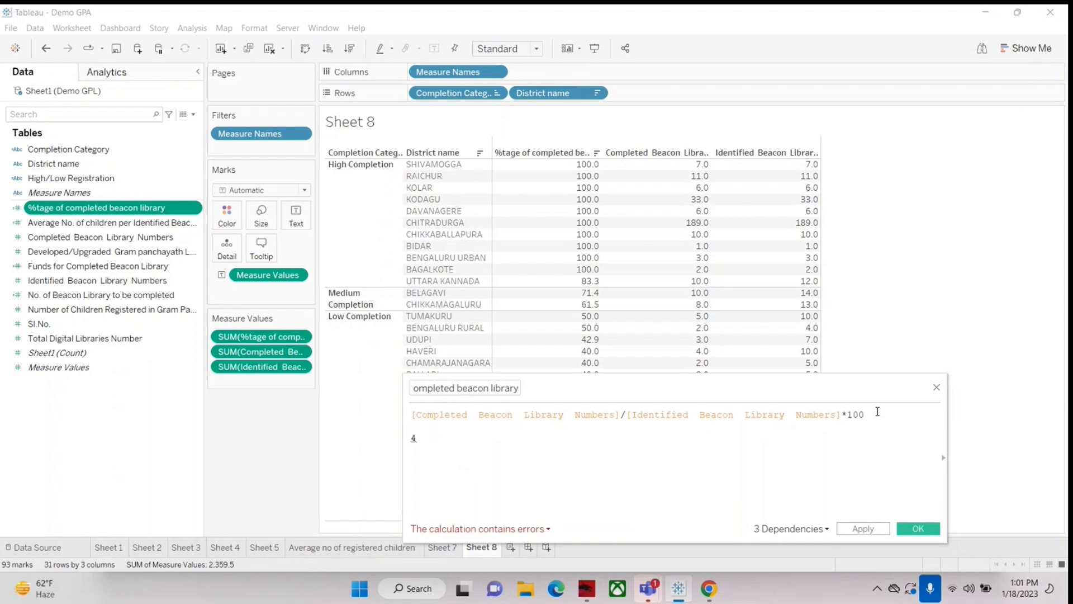
type("/10*100")
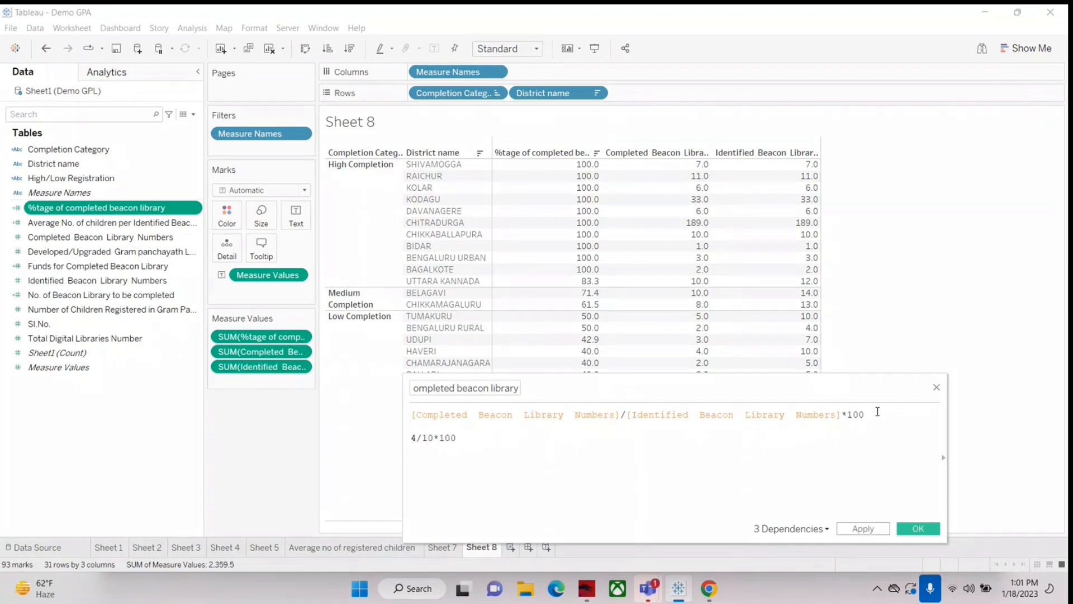
type("=")
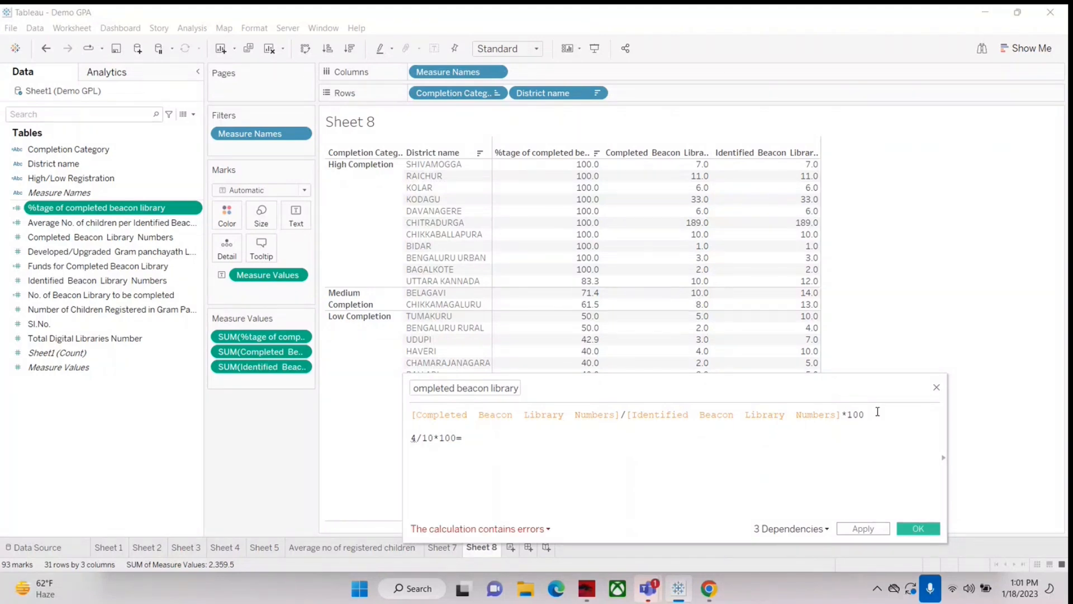
type("40")
left_click(440, 438)
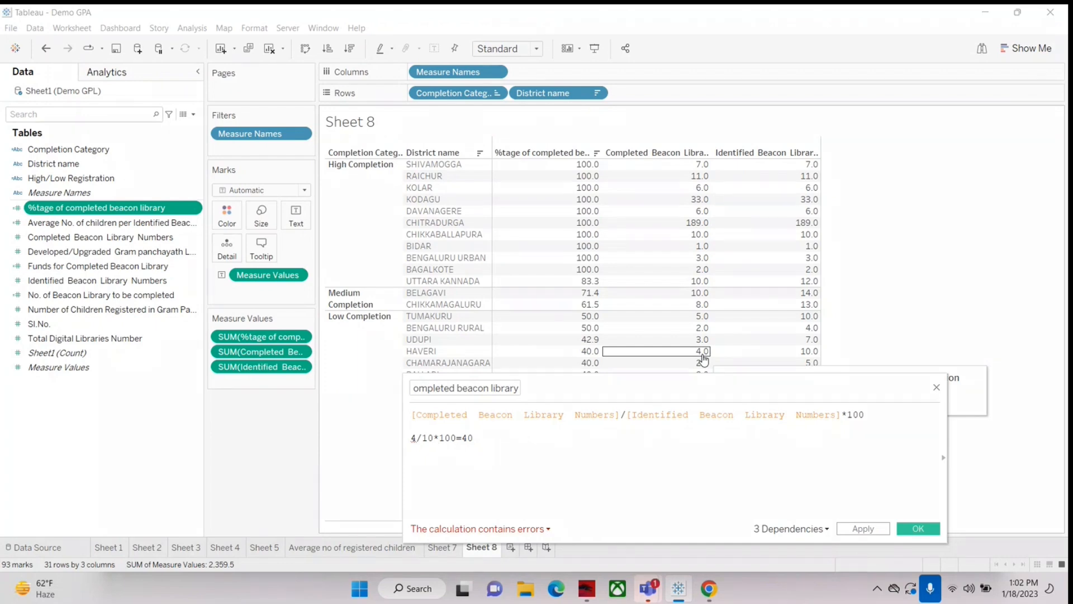
left_click_drag(603, 388, 481, 353)
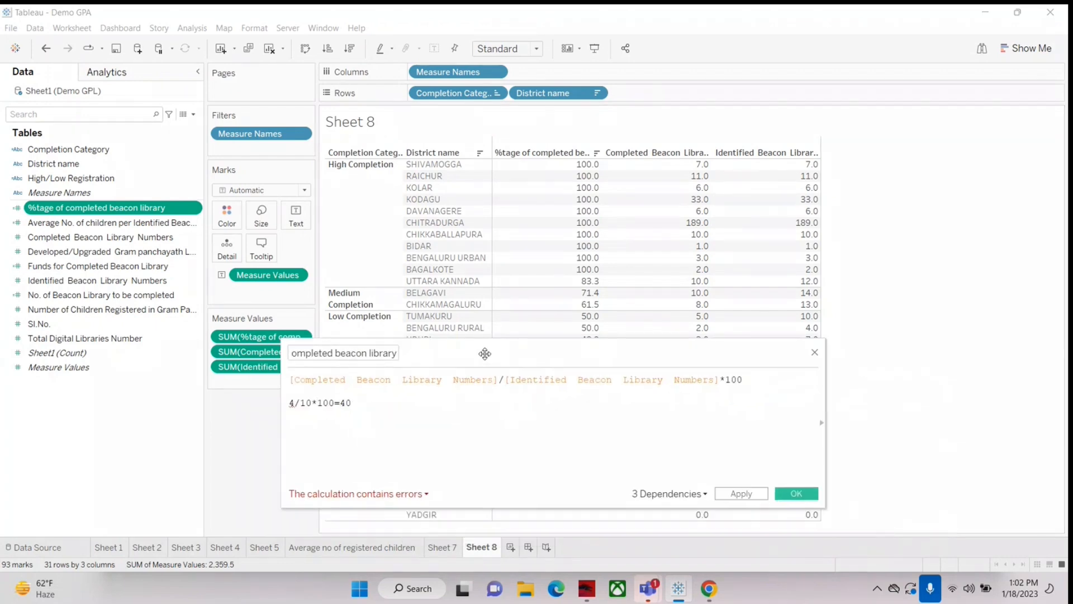
left_click(813, 352)
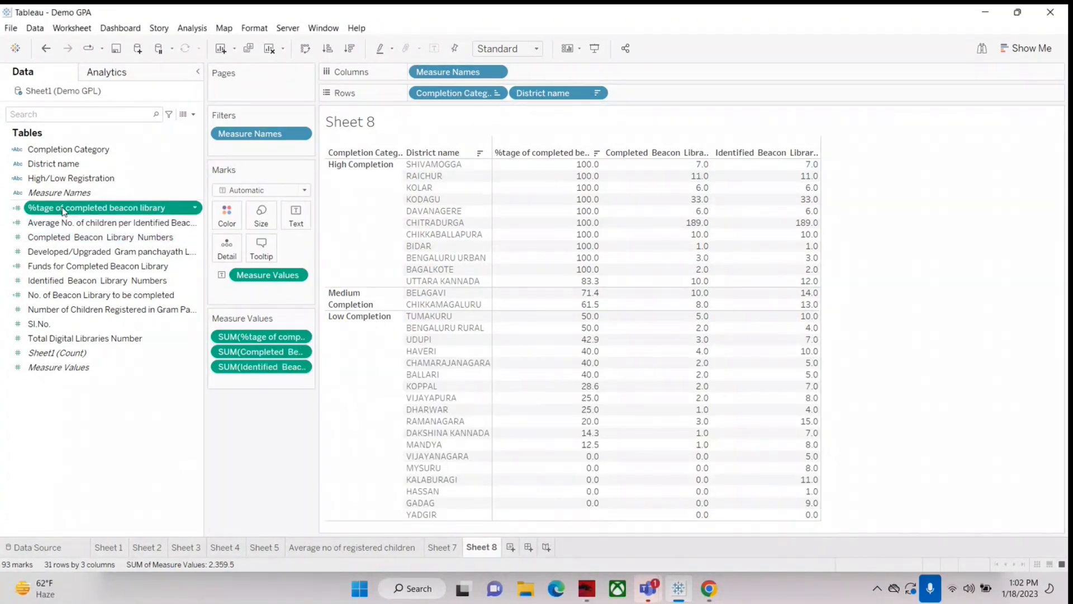
Step: Open the Completion Category calculation, examine the percentage field in its High Completion condition, and move the editor clear of the category and district columns
left_click(49, 149)
right_click(49, 149)
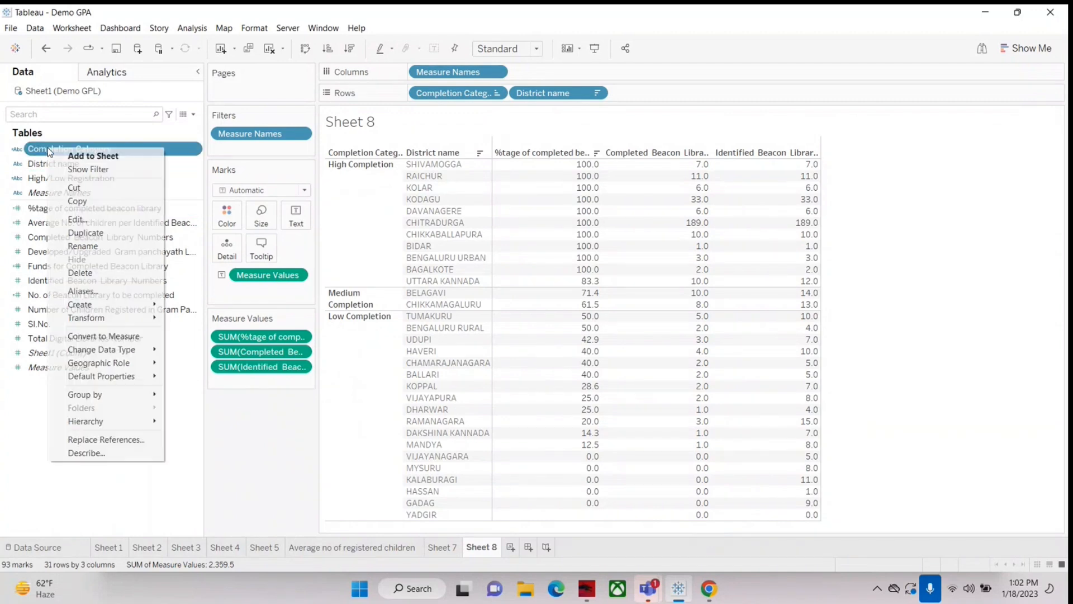
left_click(78, 219)
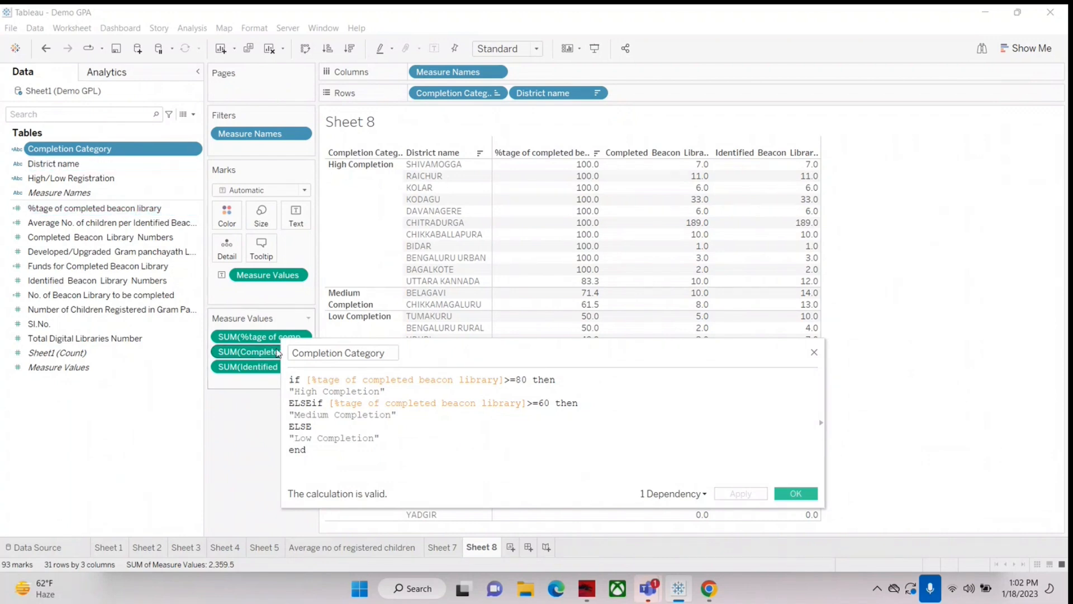
left_click_drag(311, 380, 513, 377)
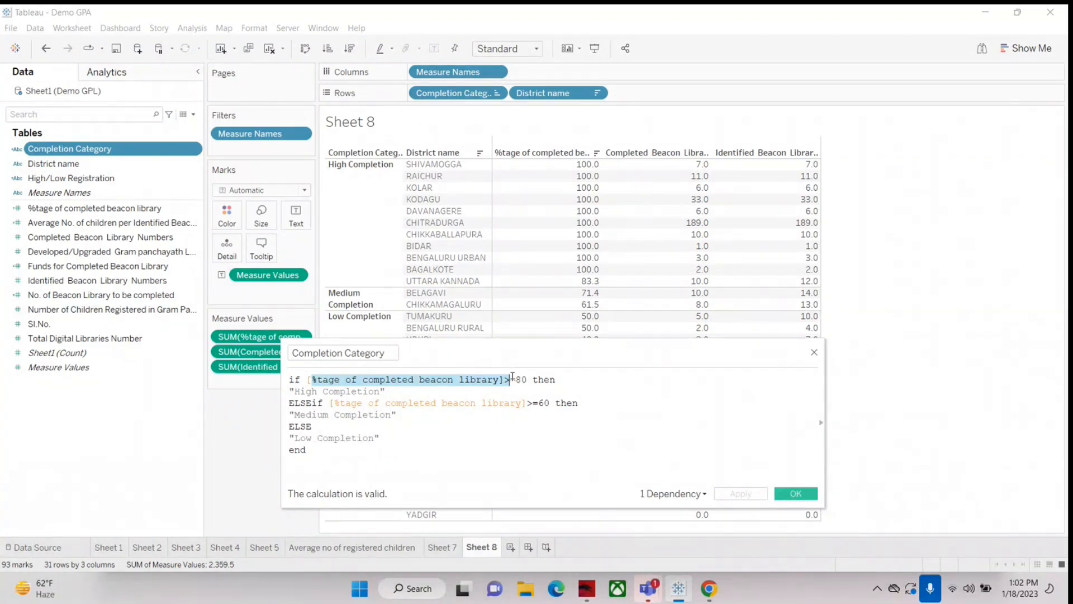
left_click(391, 390)
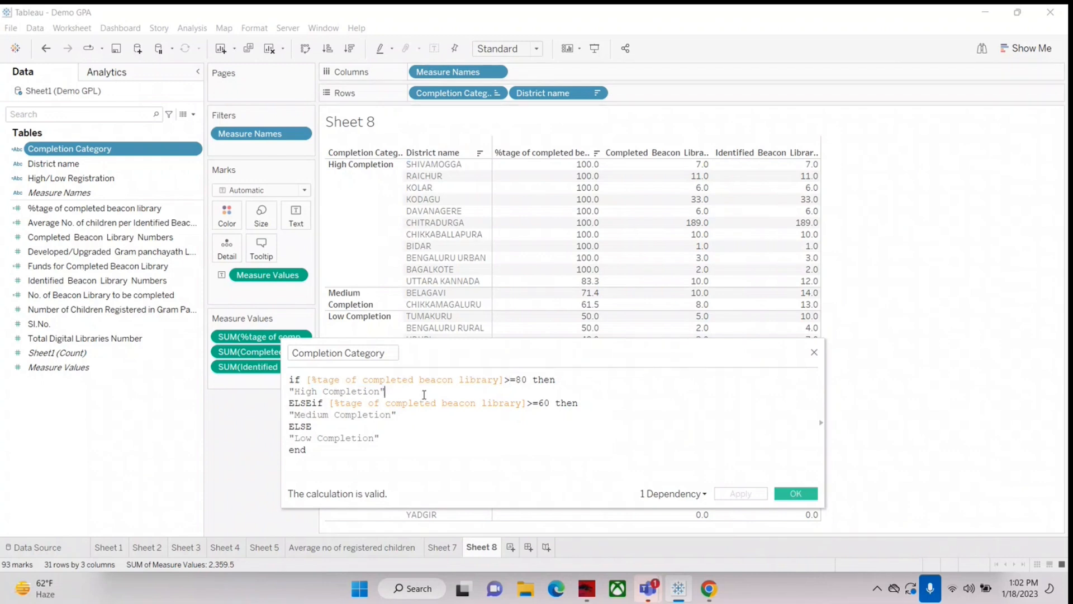
left_click_drag(308, 380, 509, 380)
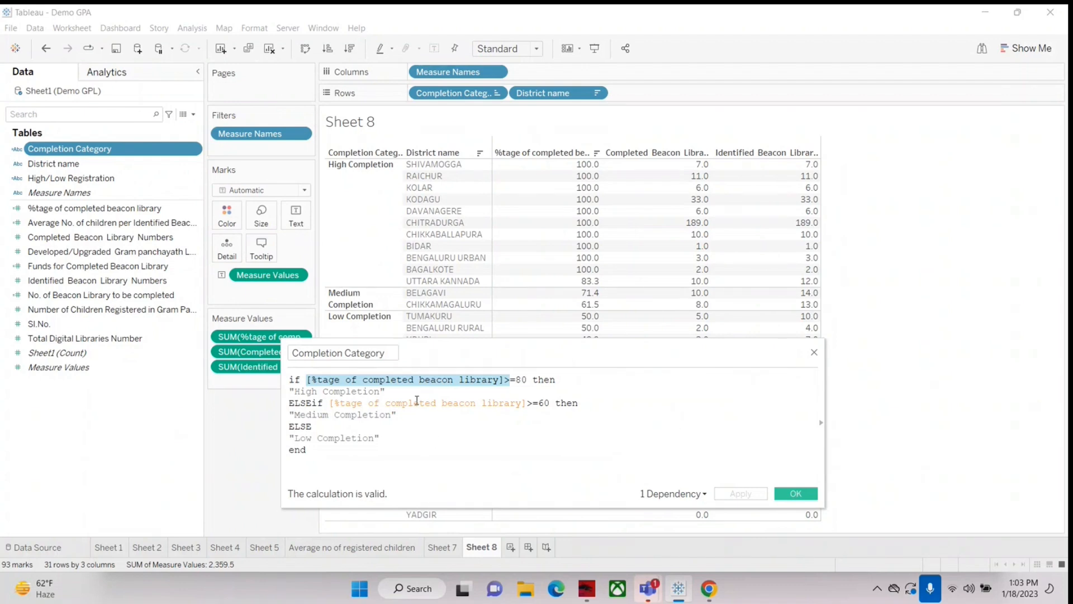
left_click_drag(543, 352, 763, 274)
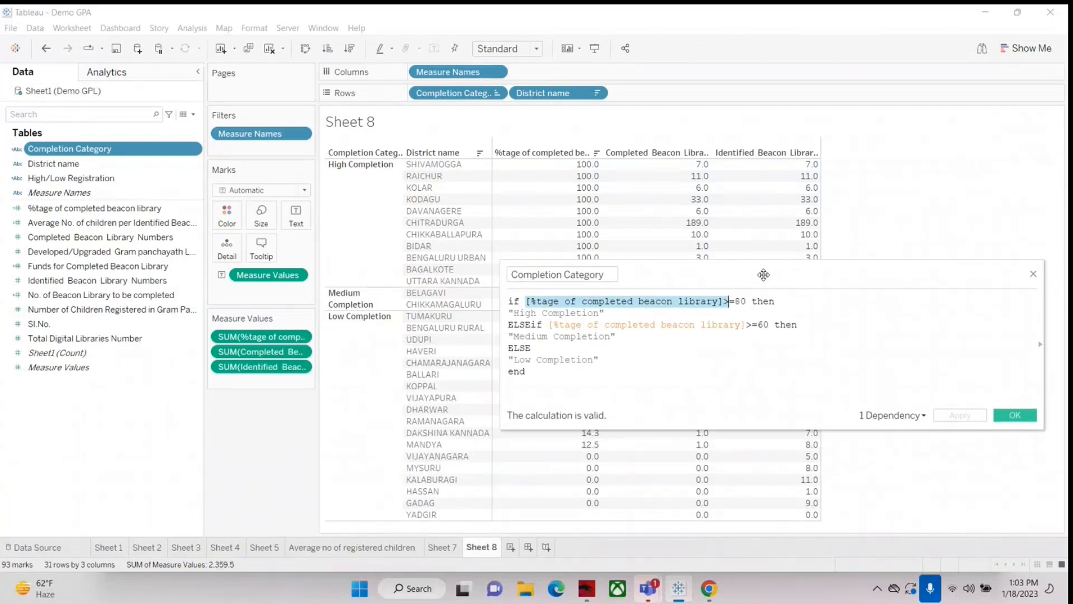